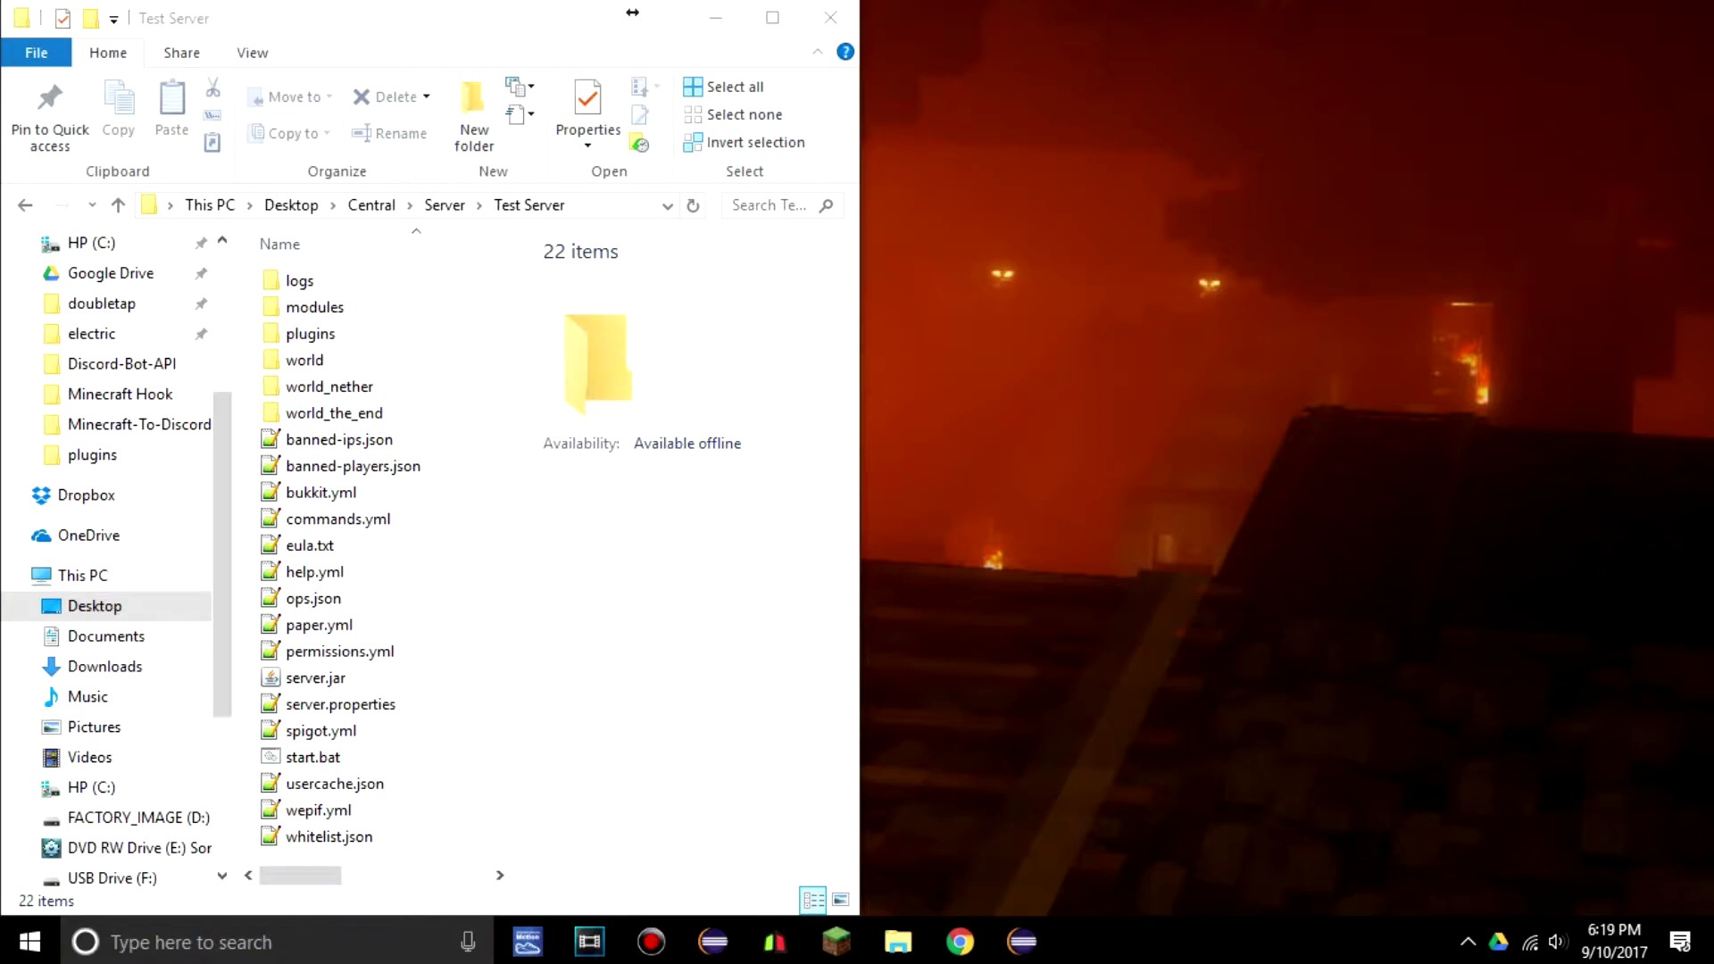
- Download and keep the Discord | Minecraft Hook 2.4 jar from SpigotMC, then start the Discord Bot API download
key(alt+Tab)
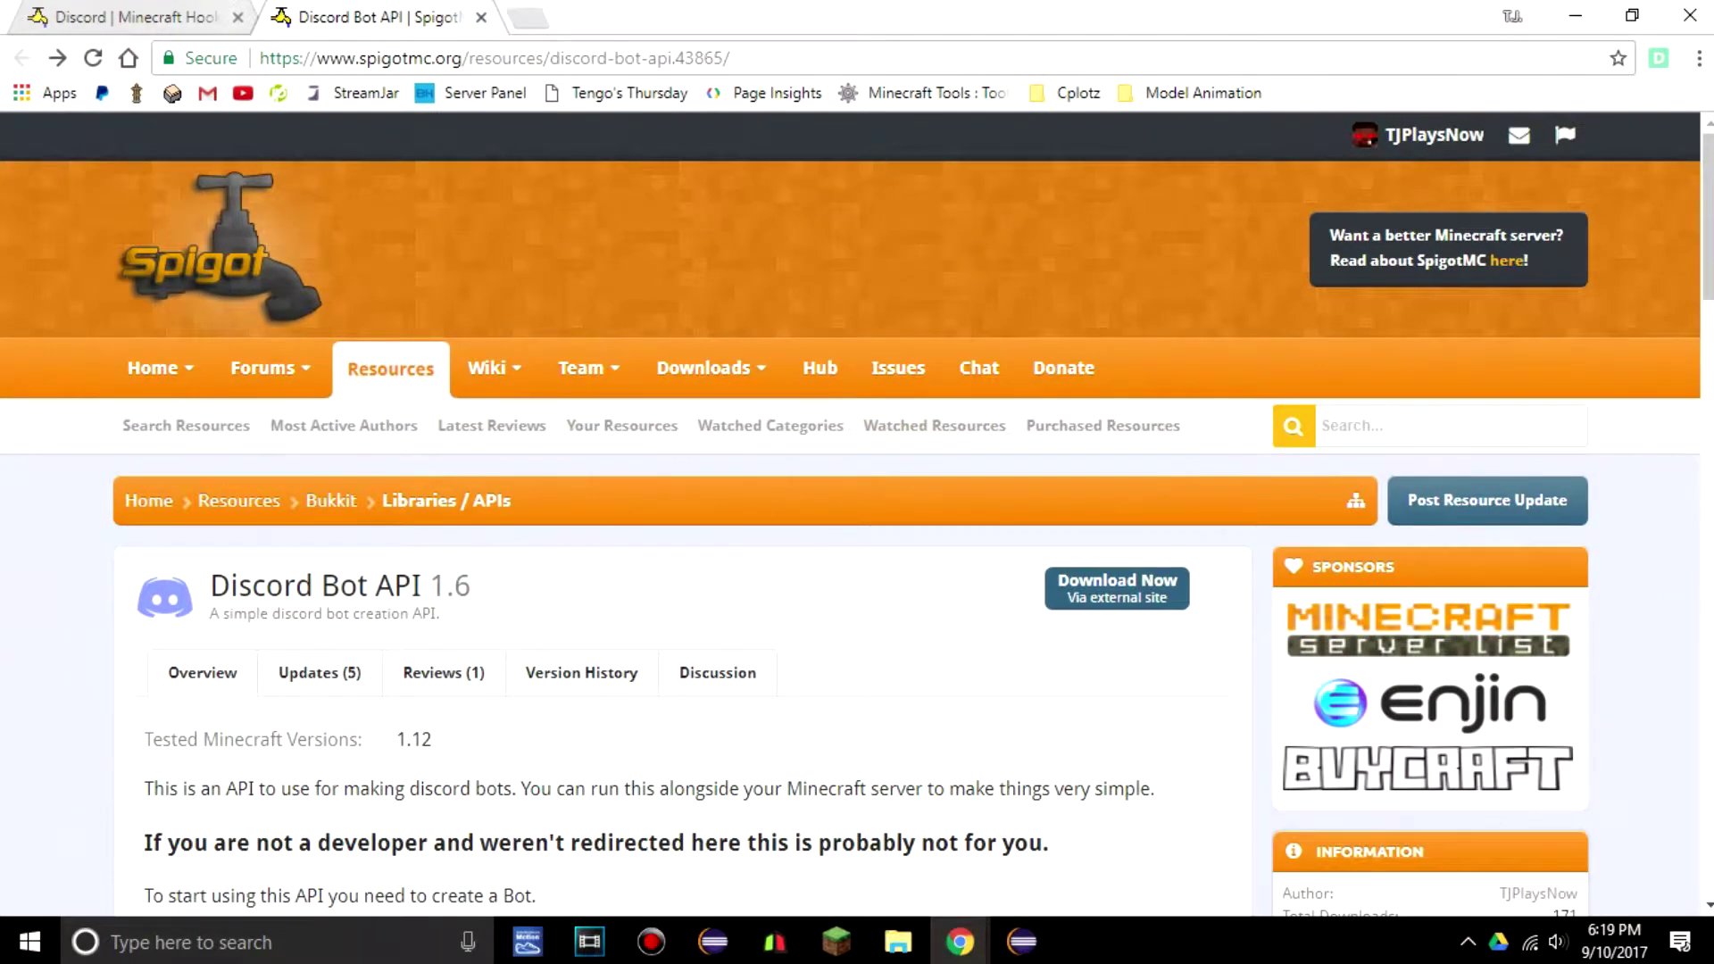
click(170, 16)
scroll(1116, 427, down, 3)
scroll(1116, 426, up, 3)
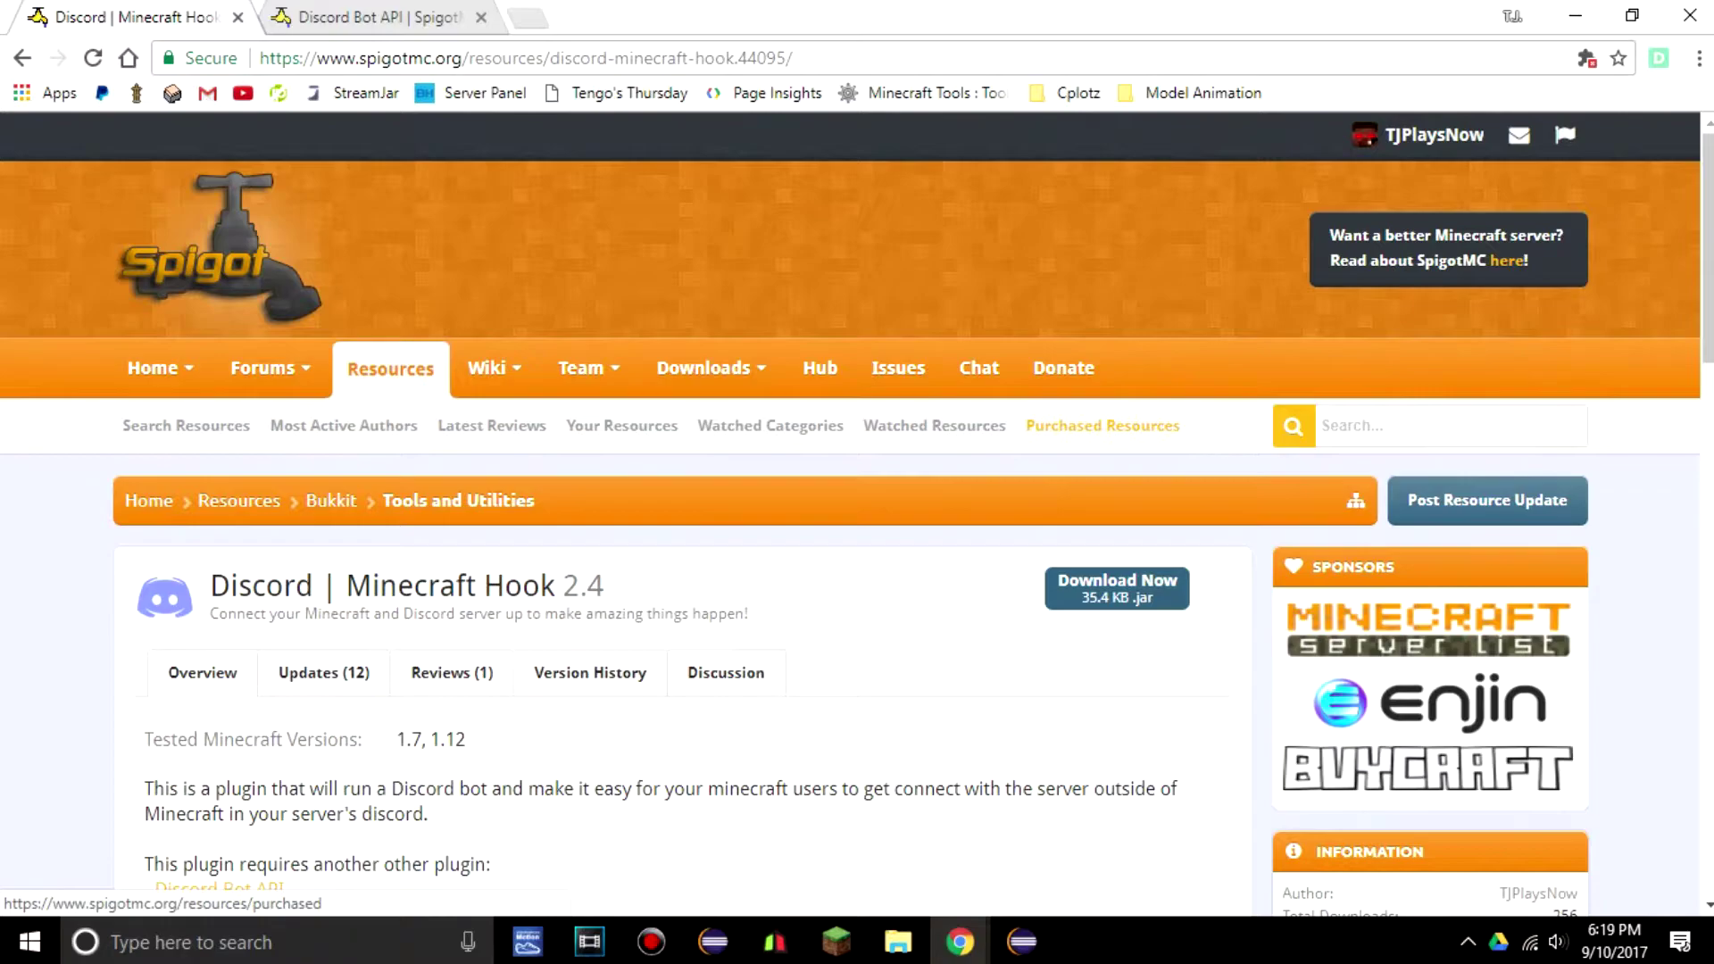
scroll(1102, 426, down, 3)
scroll(1102, 426, up, 3)
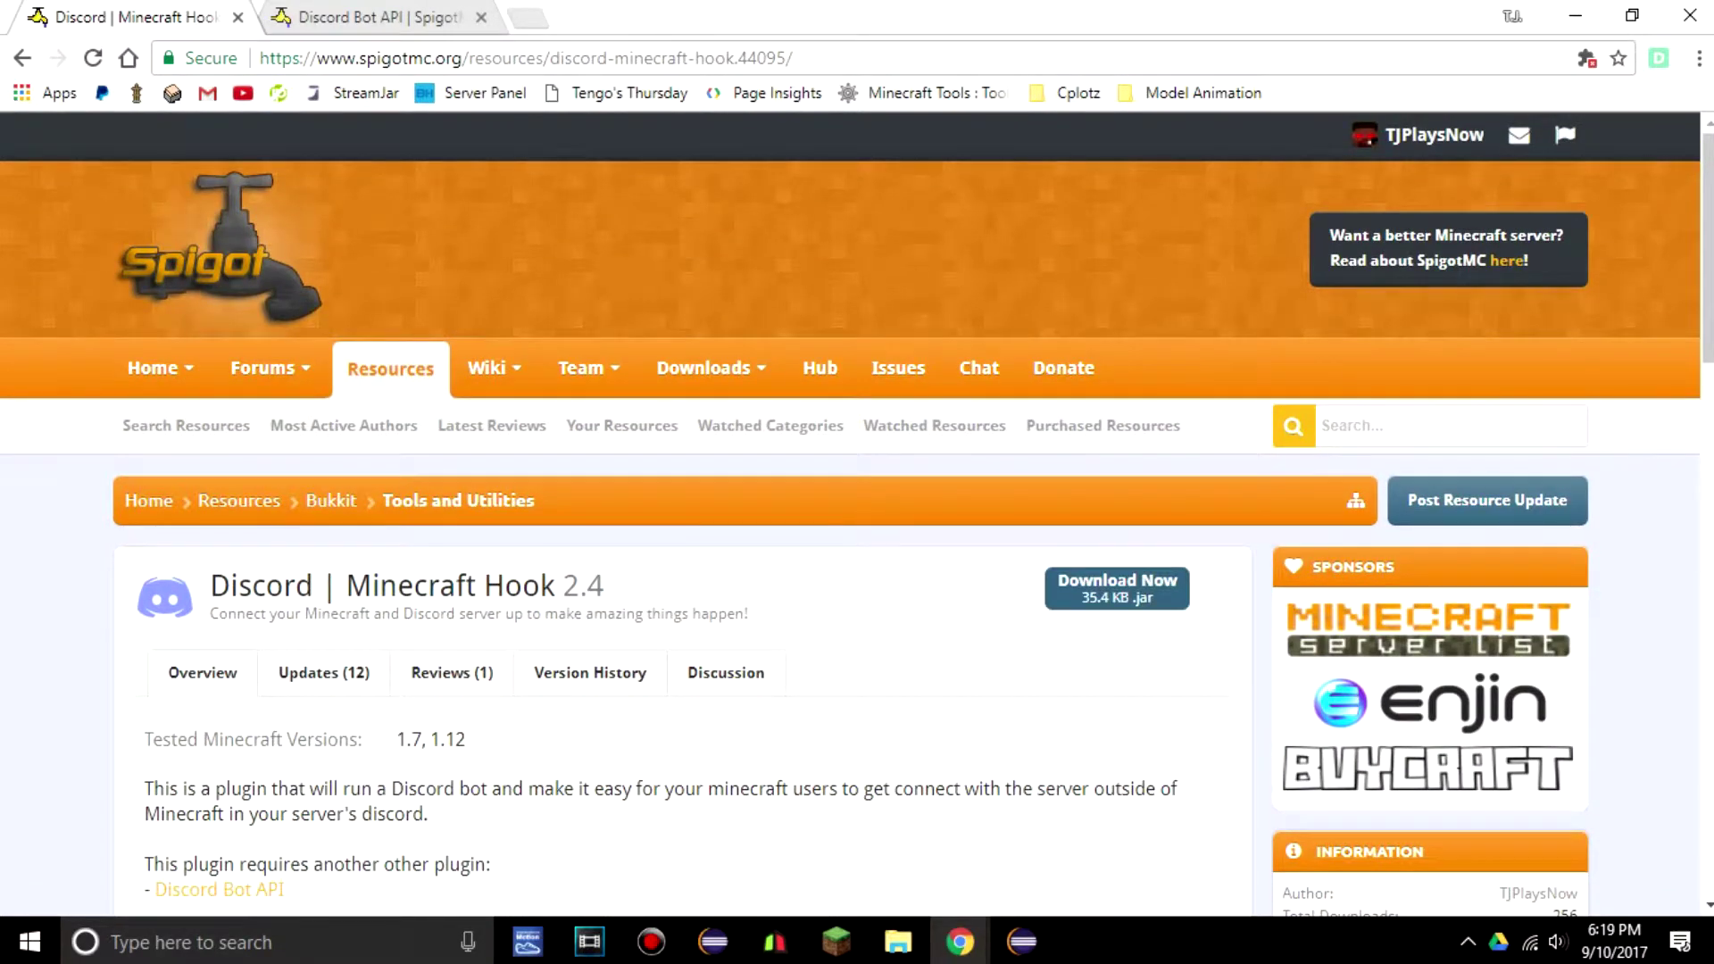
click(1117, 588)
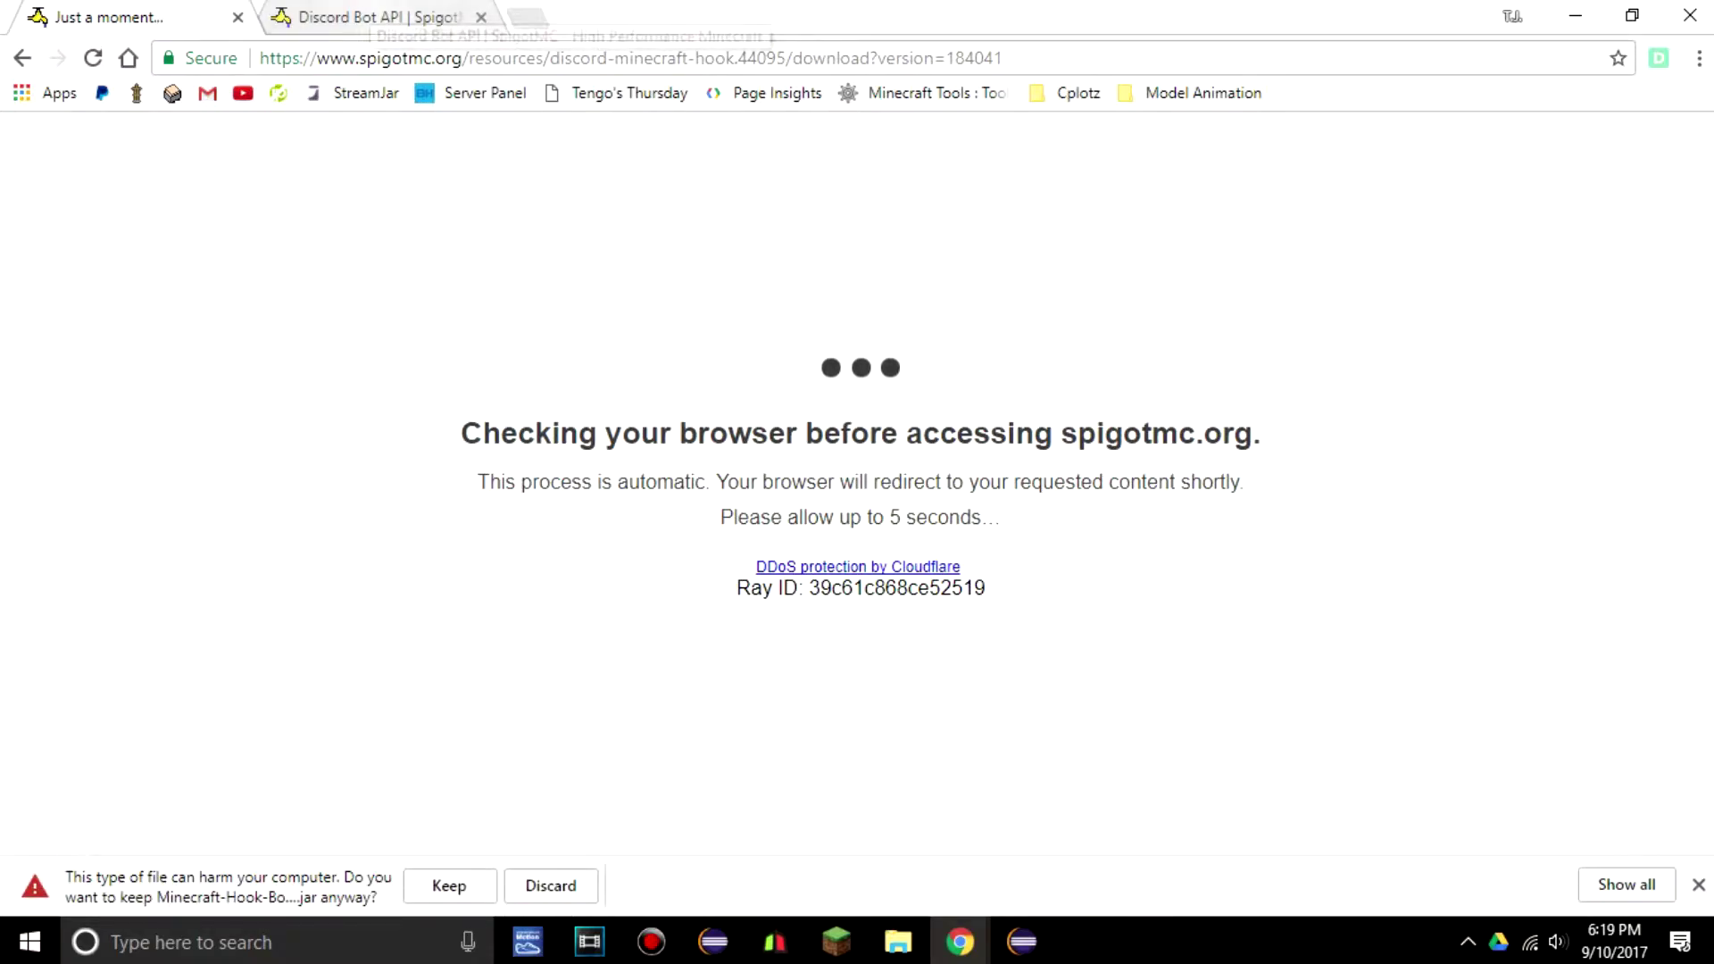
click(450, 886)
click(379, 17)
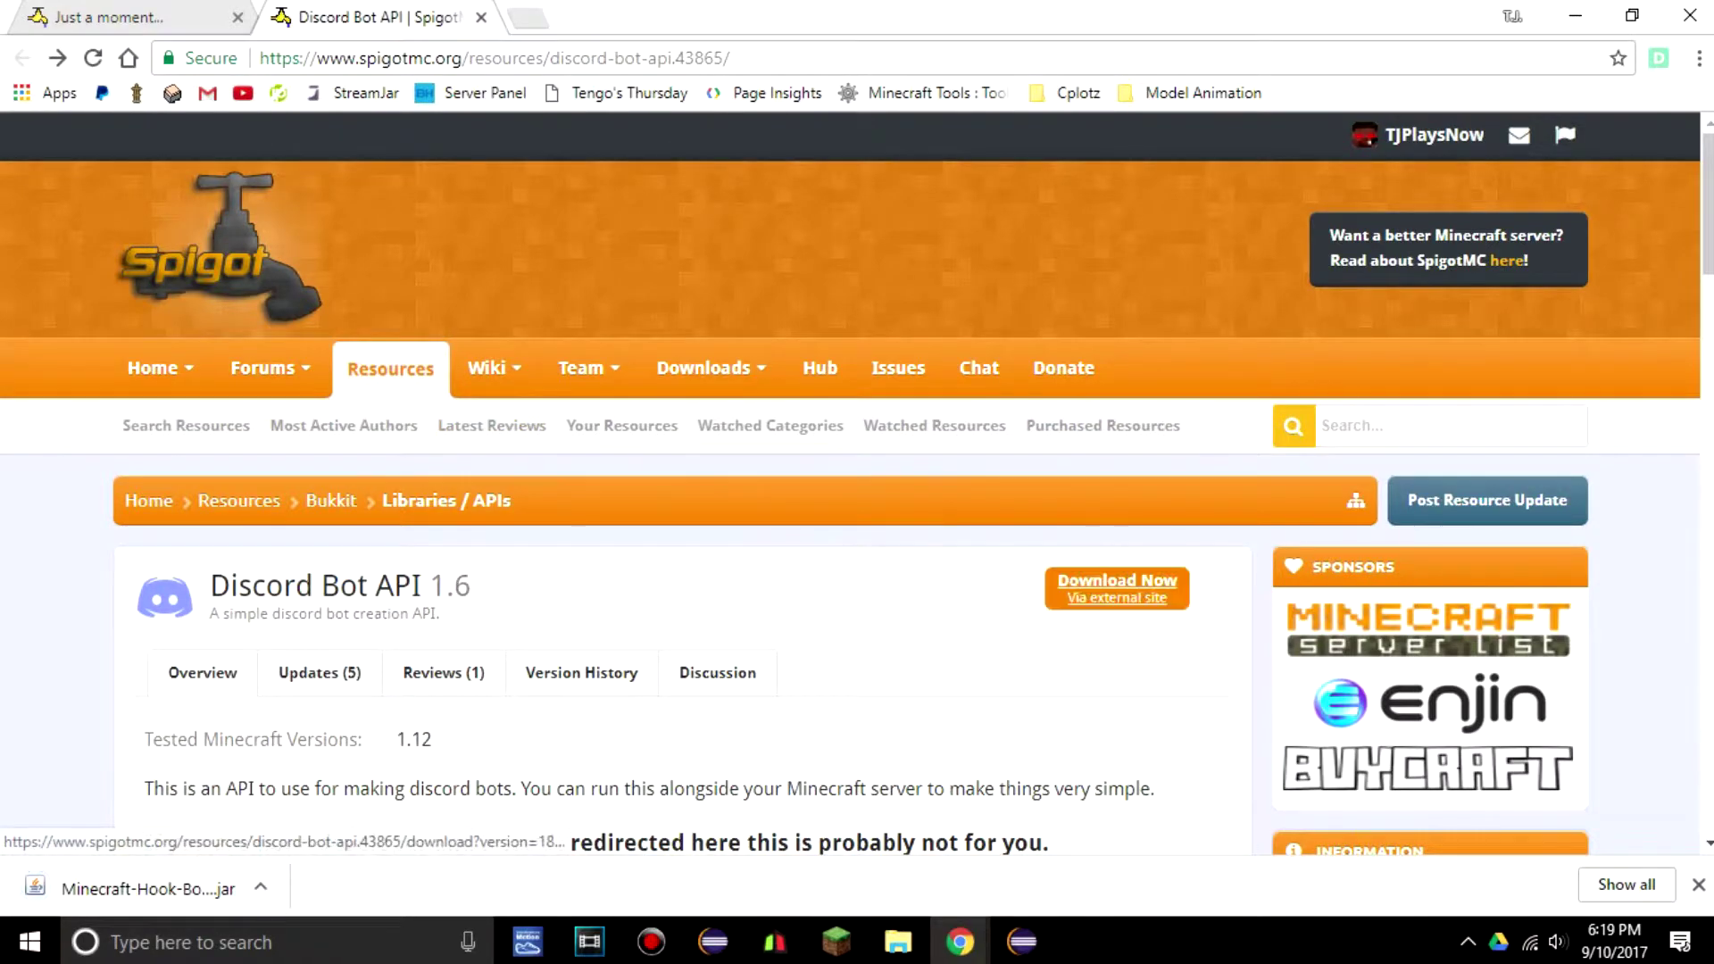
click(1117, 588)
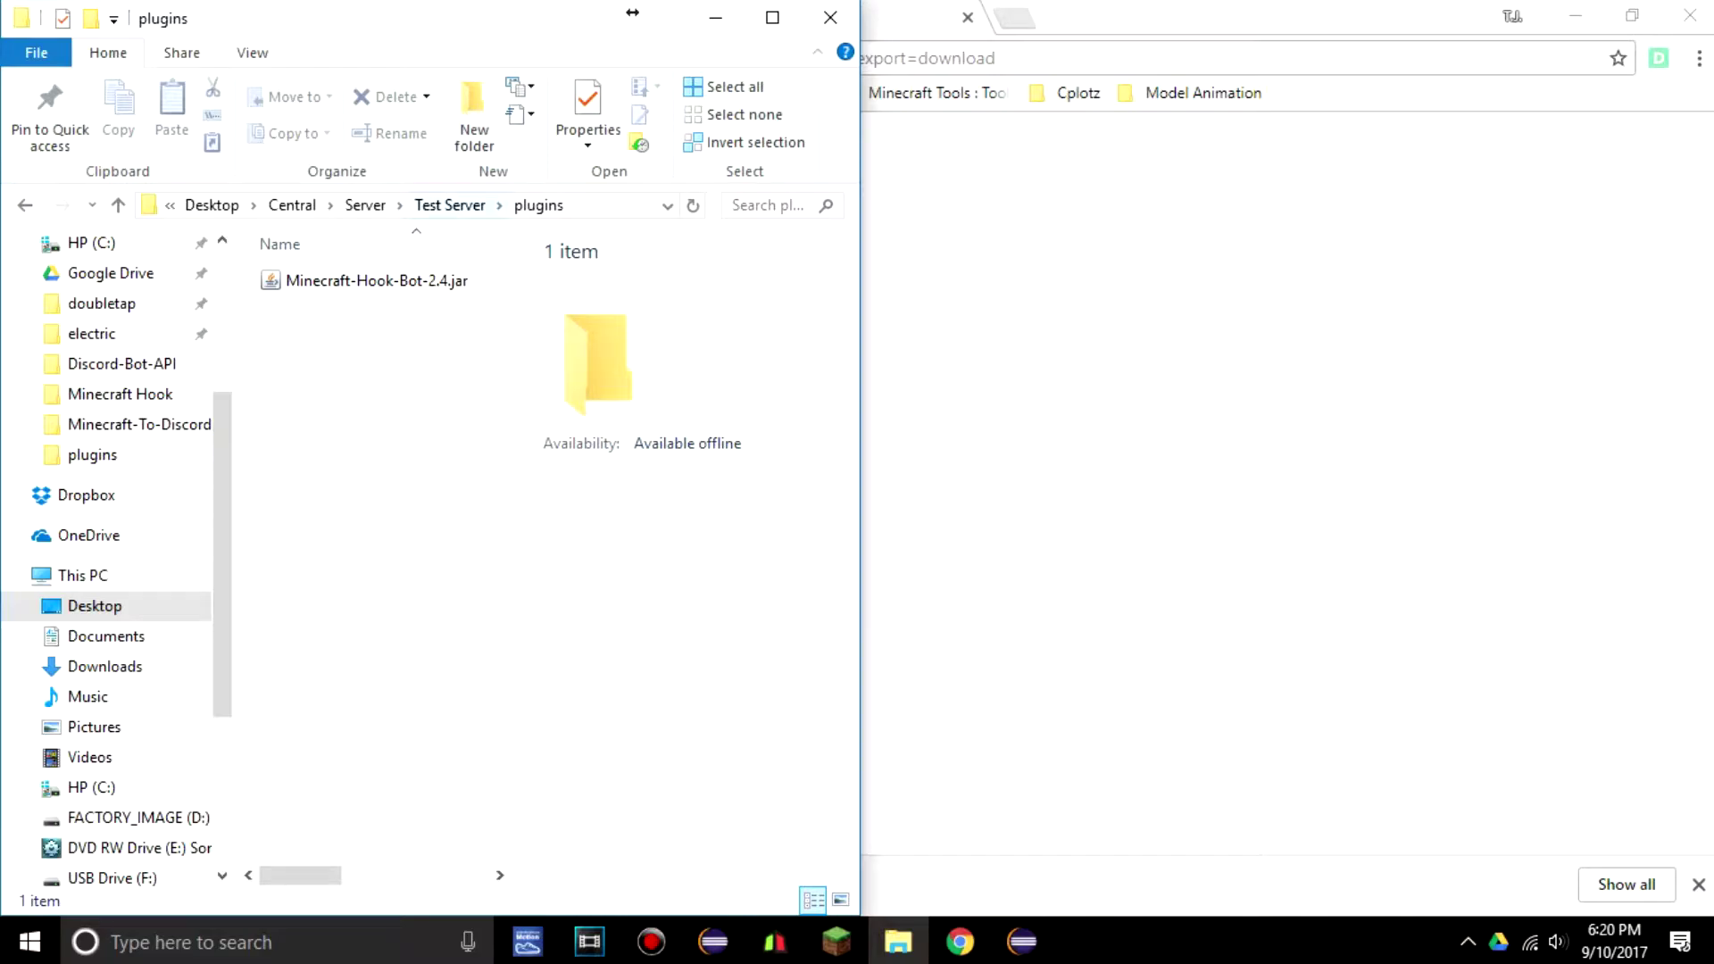
- Return Explorer to the Test Server folder and select the Discord | Minecraft Hook 2.4 page title in Chrome
key(BackSpace)
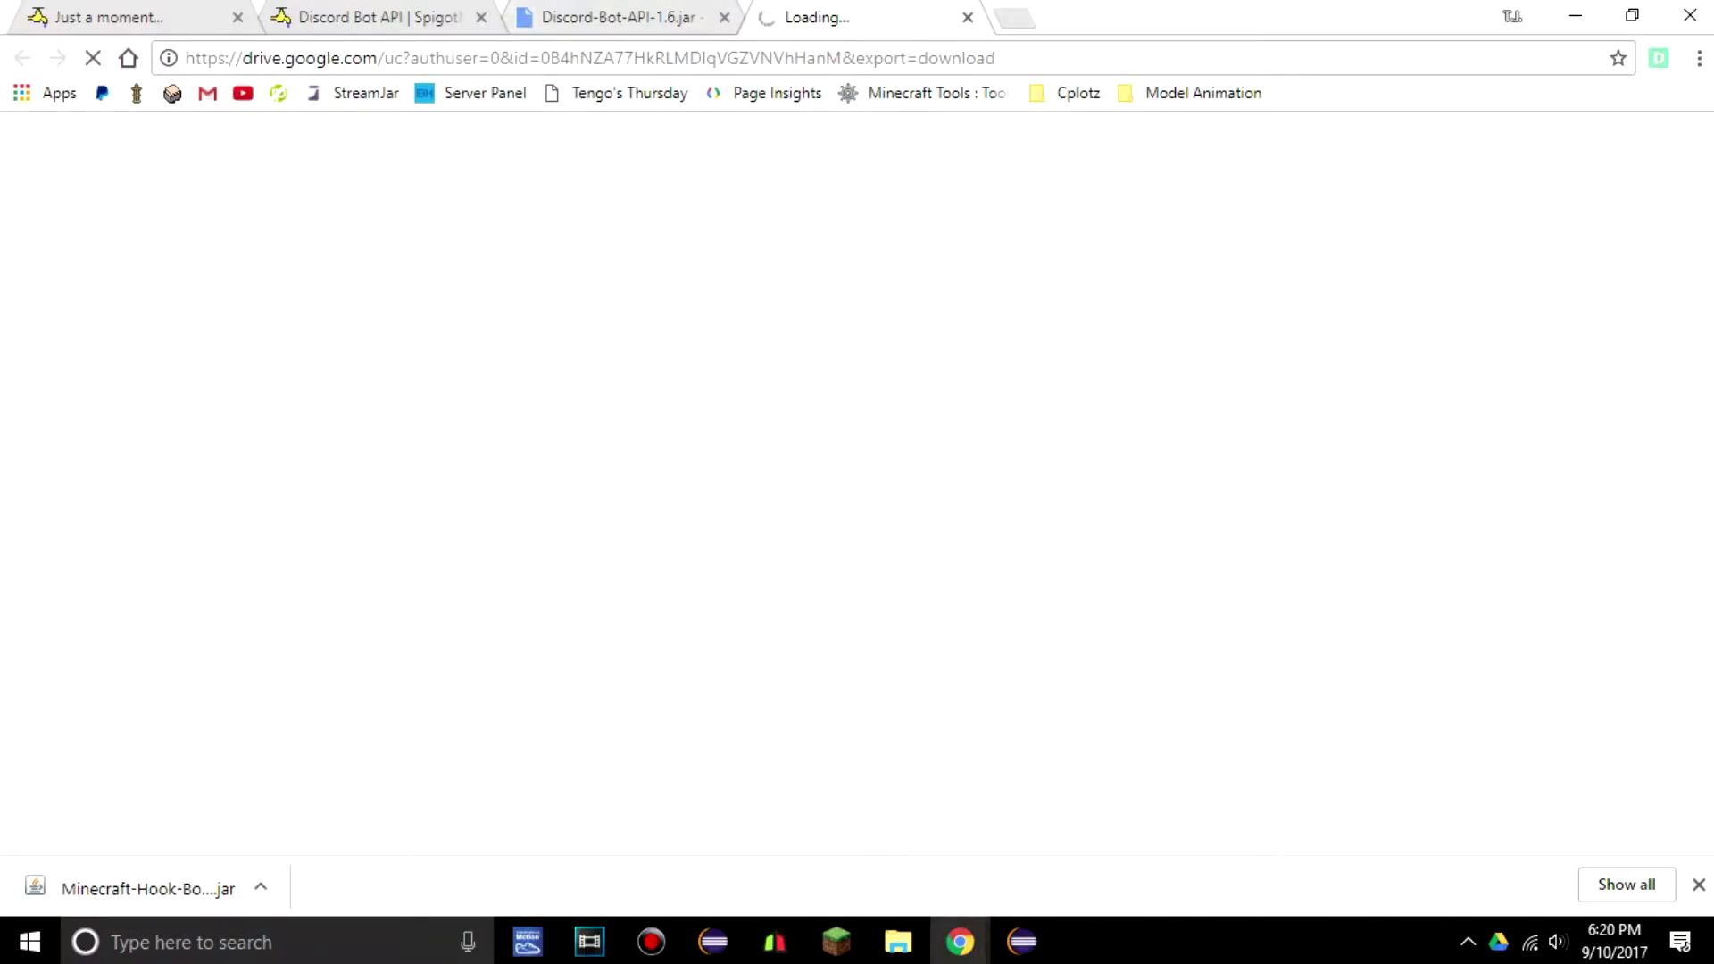
click(160, 17)
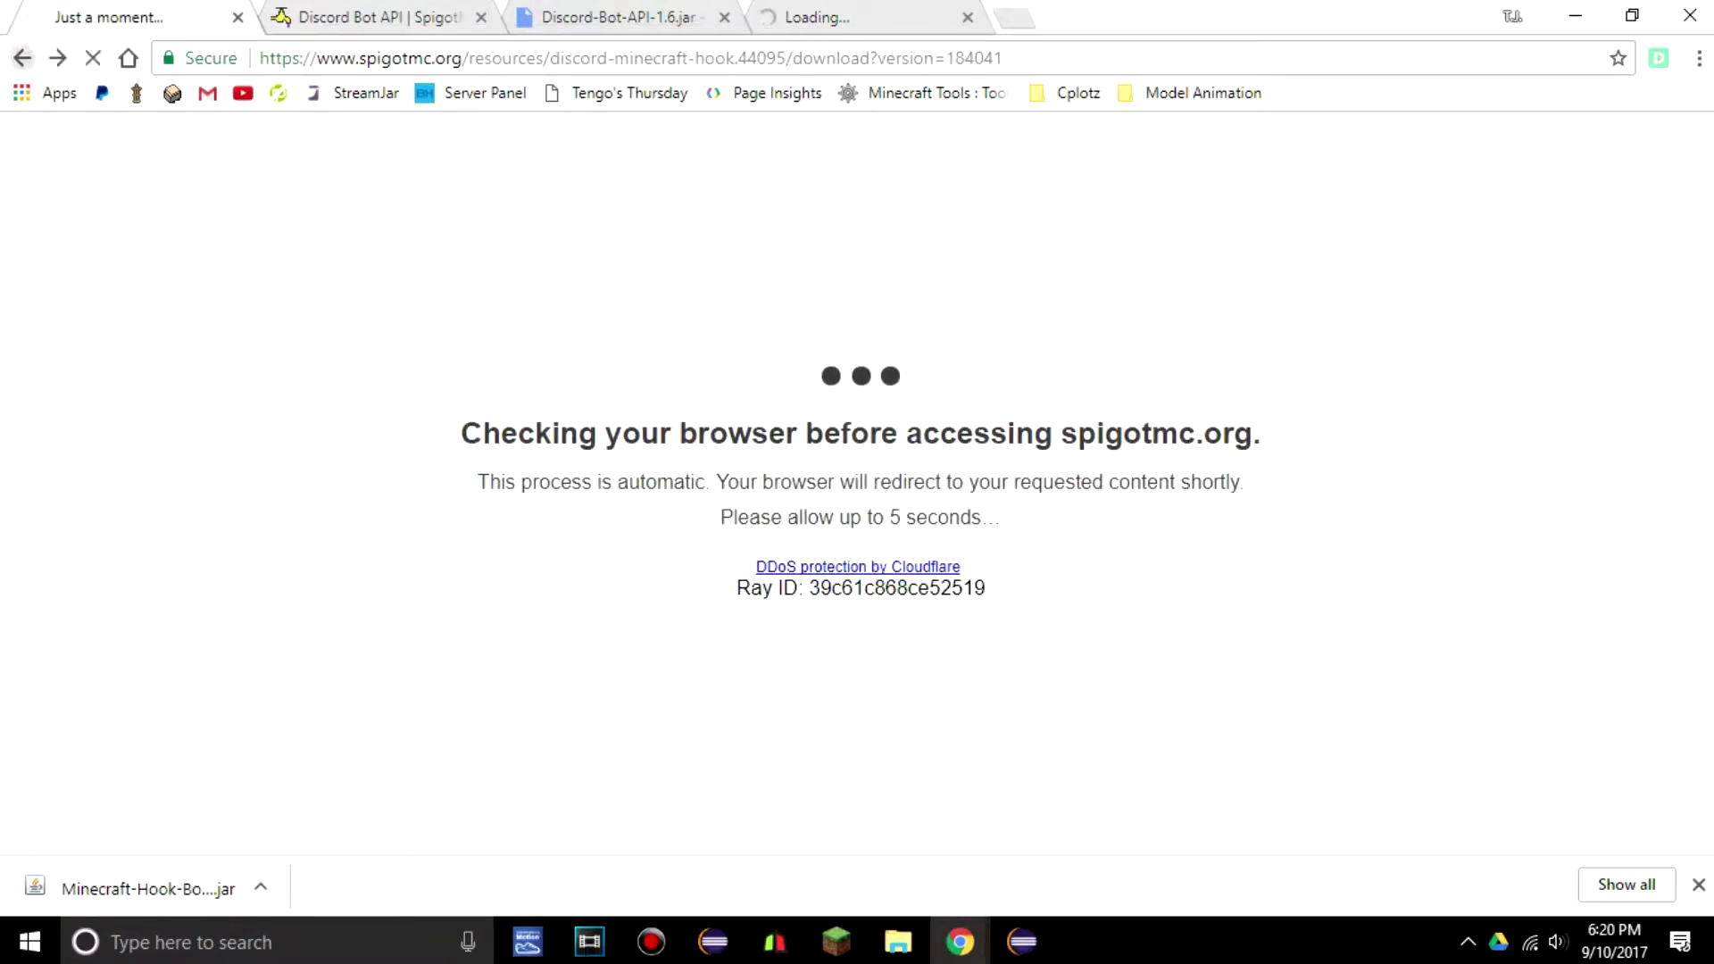
click(22, 58)
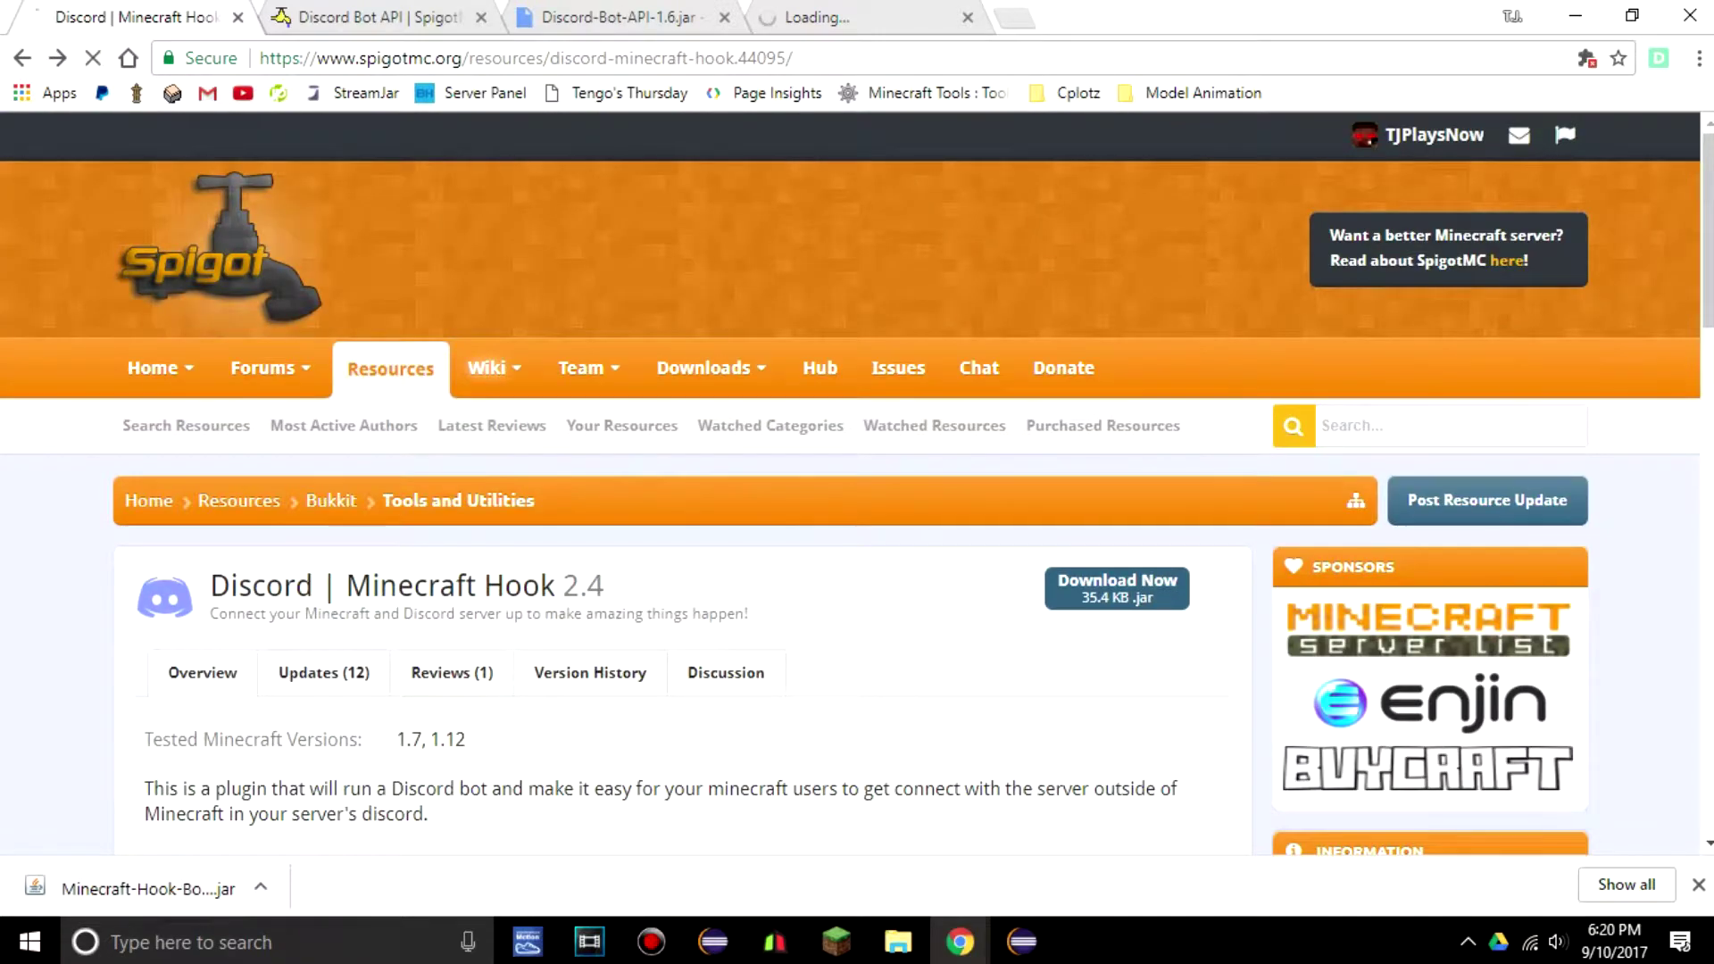
scroll(850, 483, down, 2)
scroll(850, 483, up, 2)
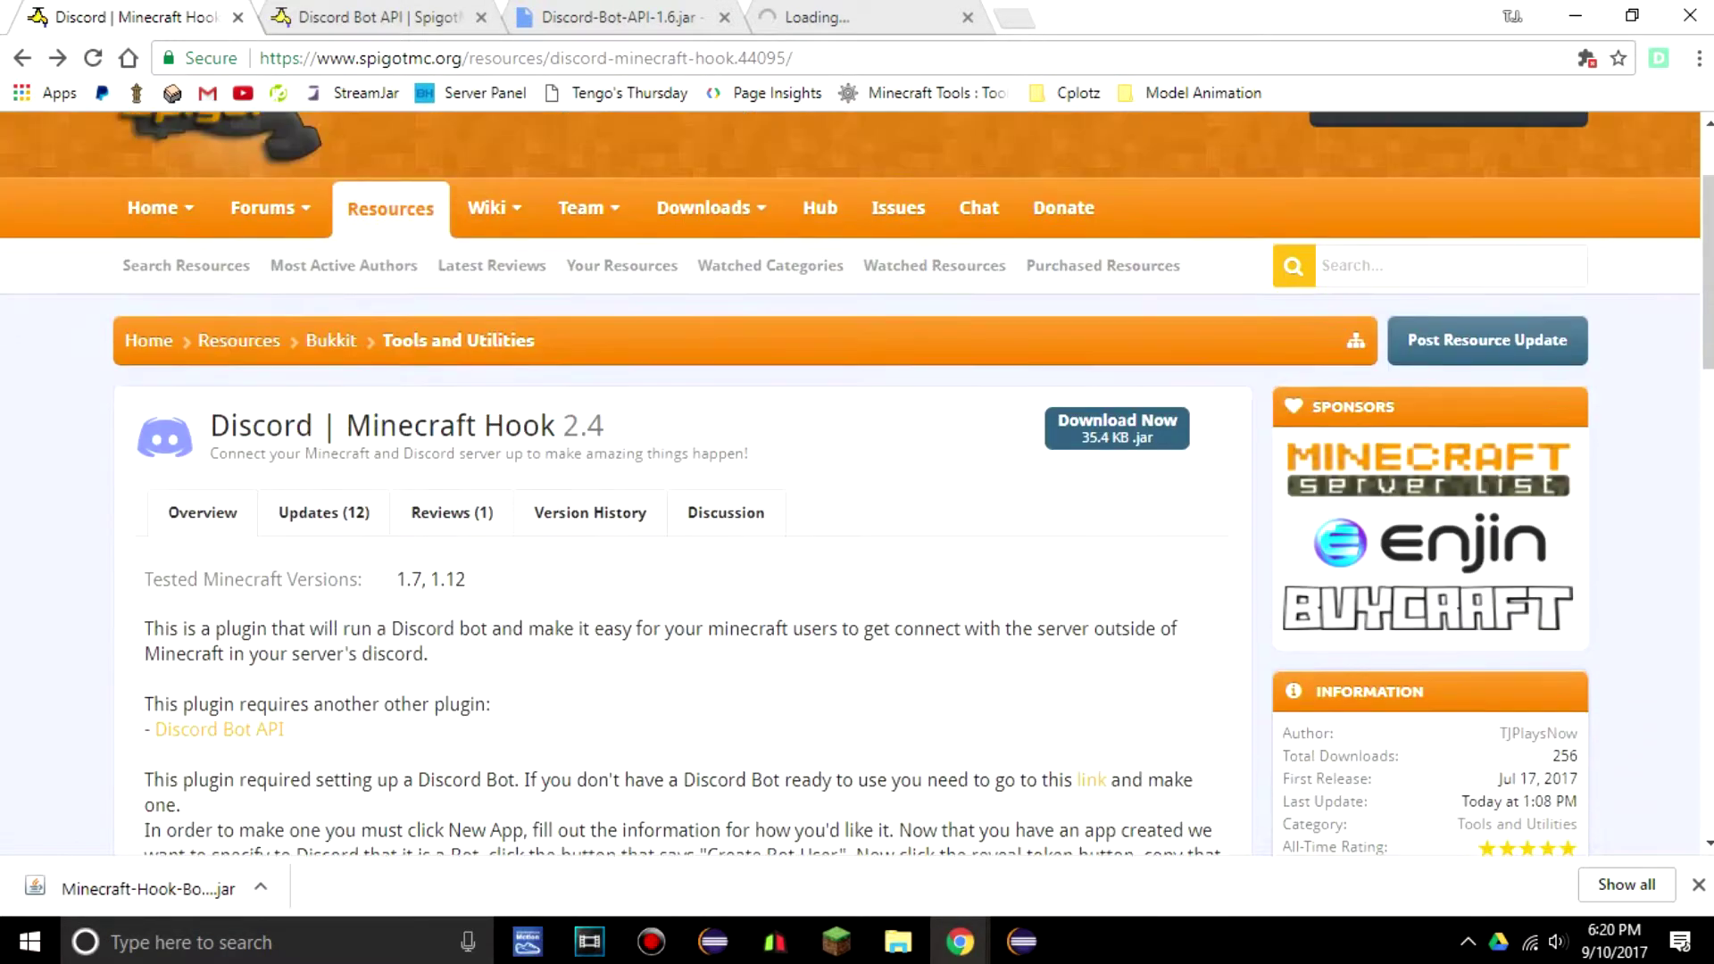
drag(211, 586, 556, 587)
click(607, 586)
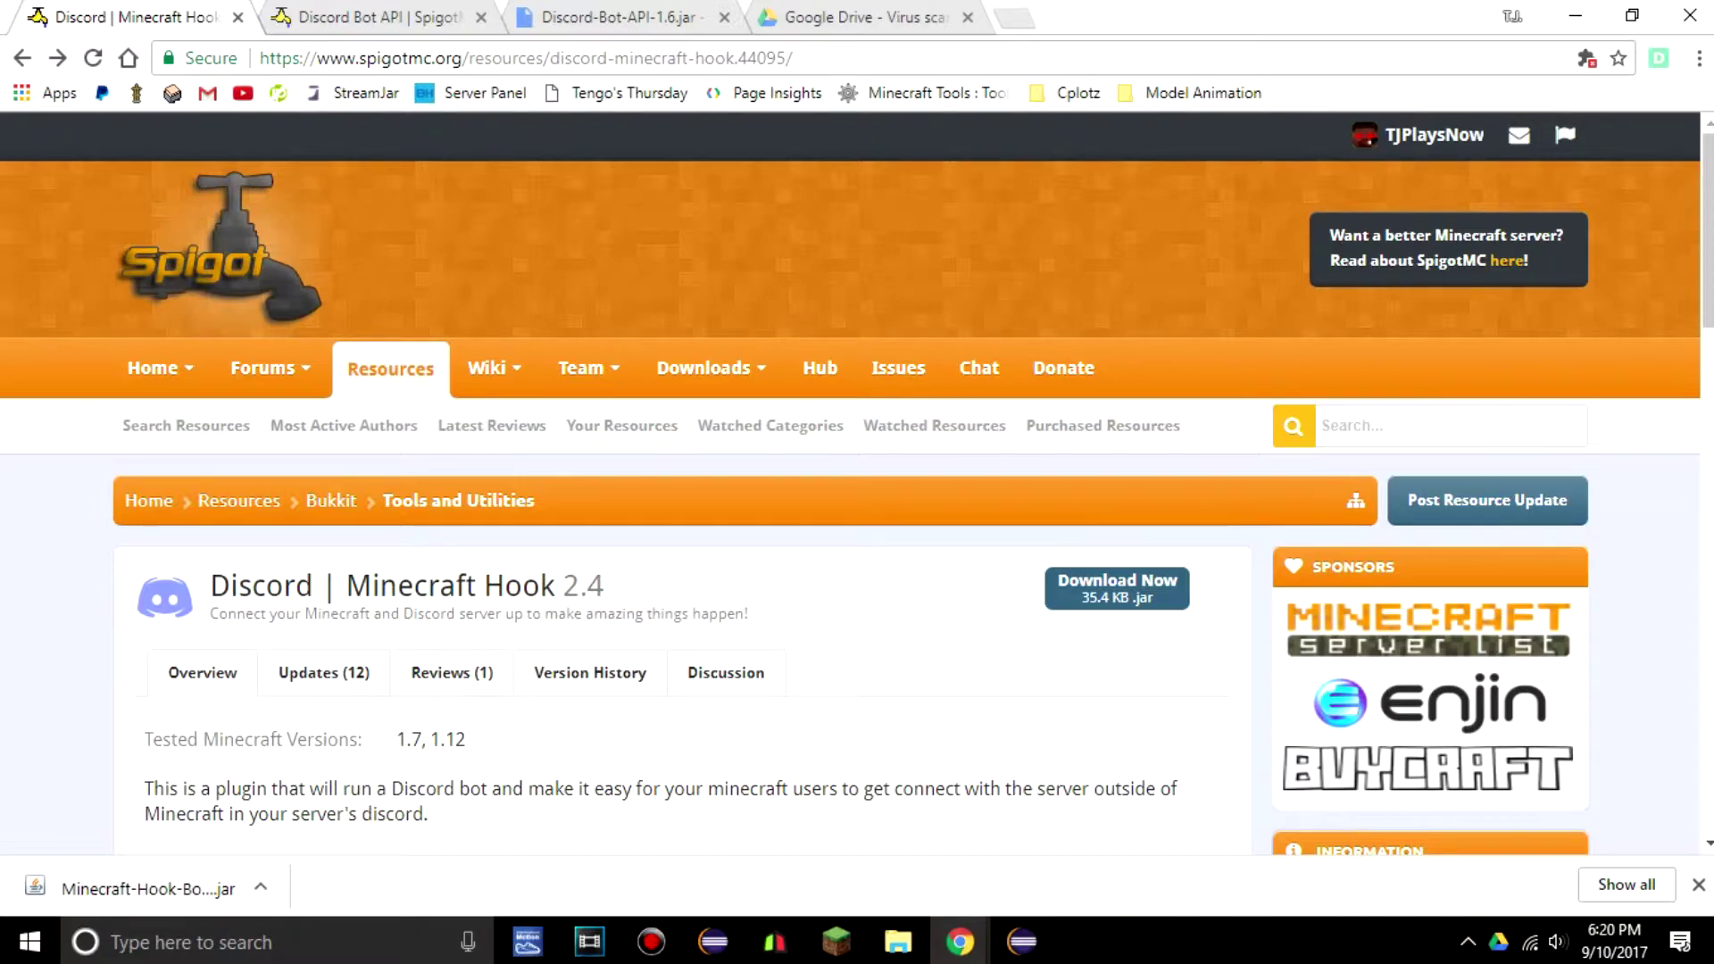
drag(603, 585, 206, 586)
click(205, 586)
click(864, 17)
- Download the 50M Discord-Bot-API-1.6.jar past the virus-scan warning, keep it, and drag it into the server files
click(688, 361)
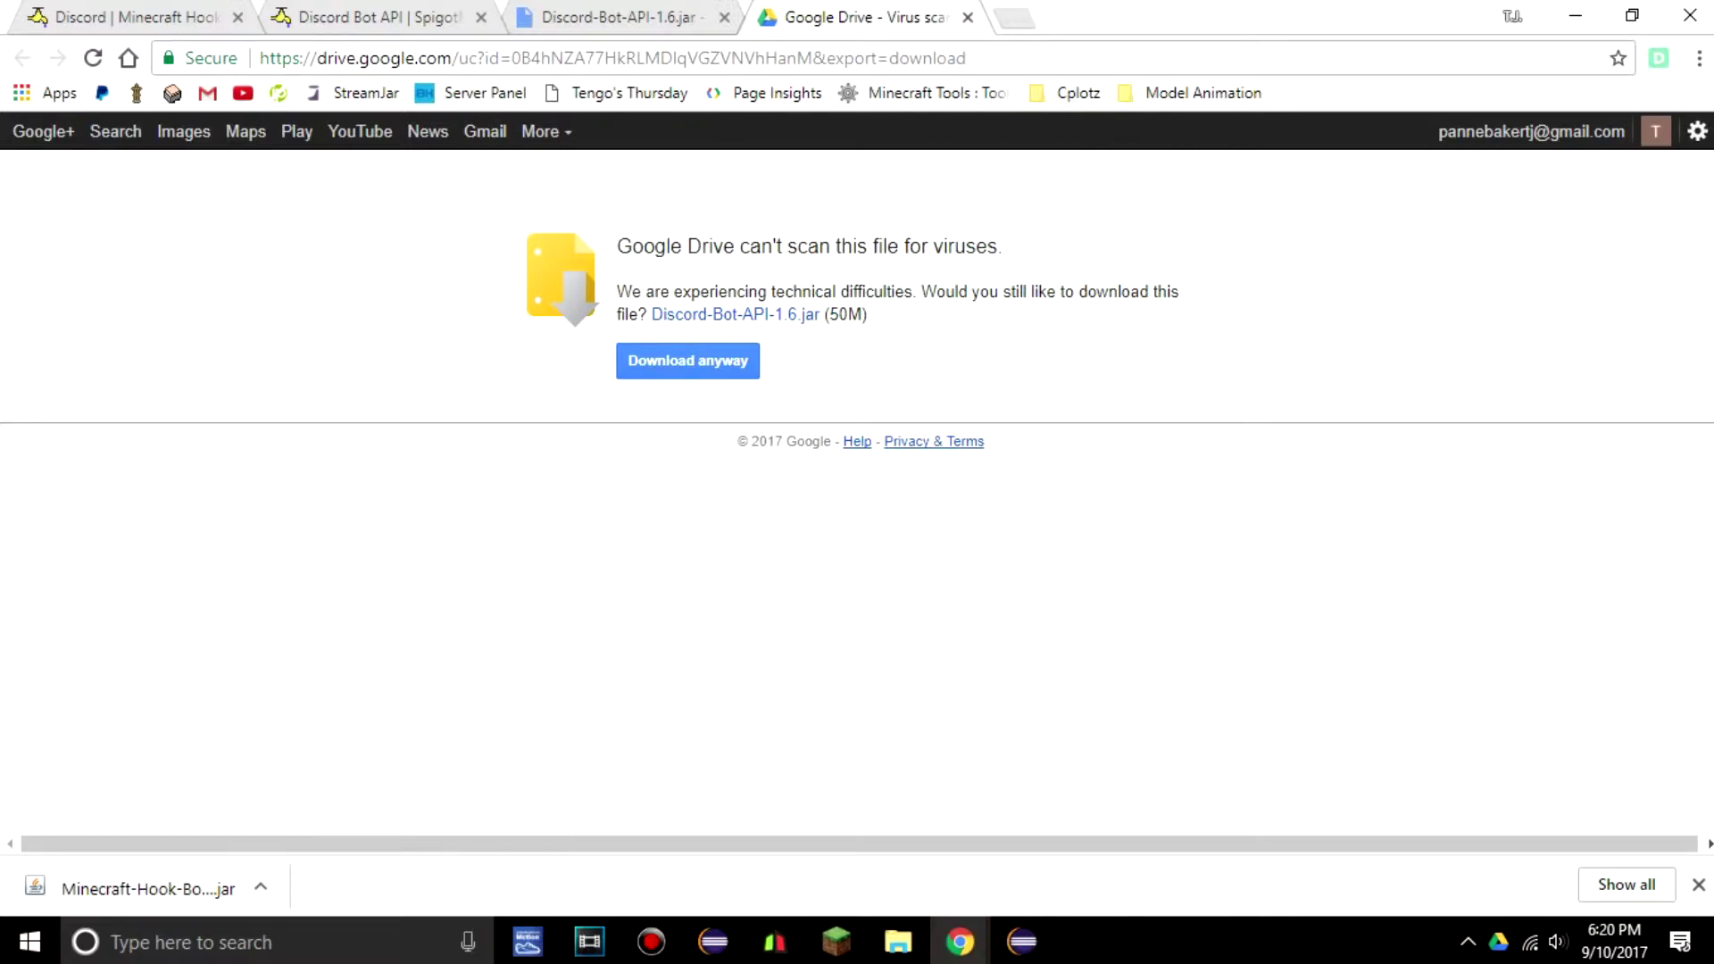
click(687, 361)
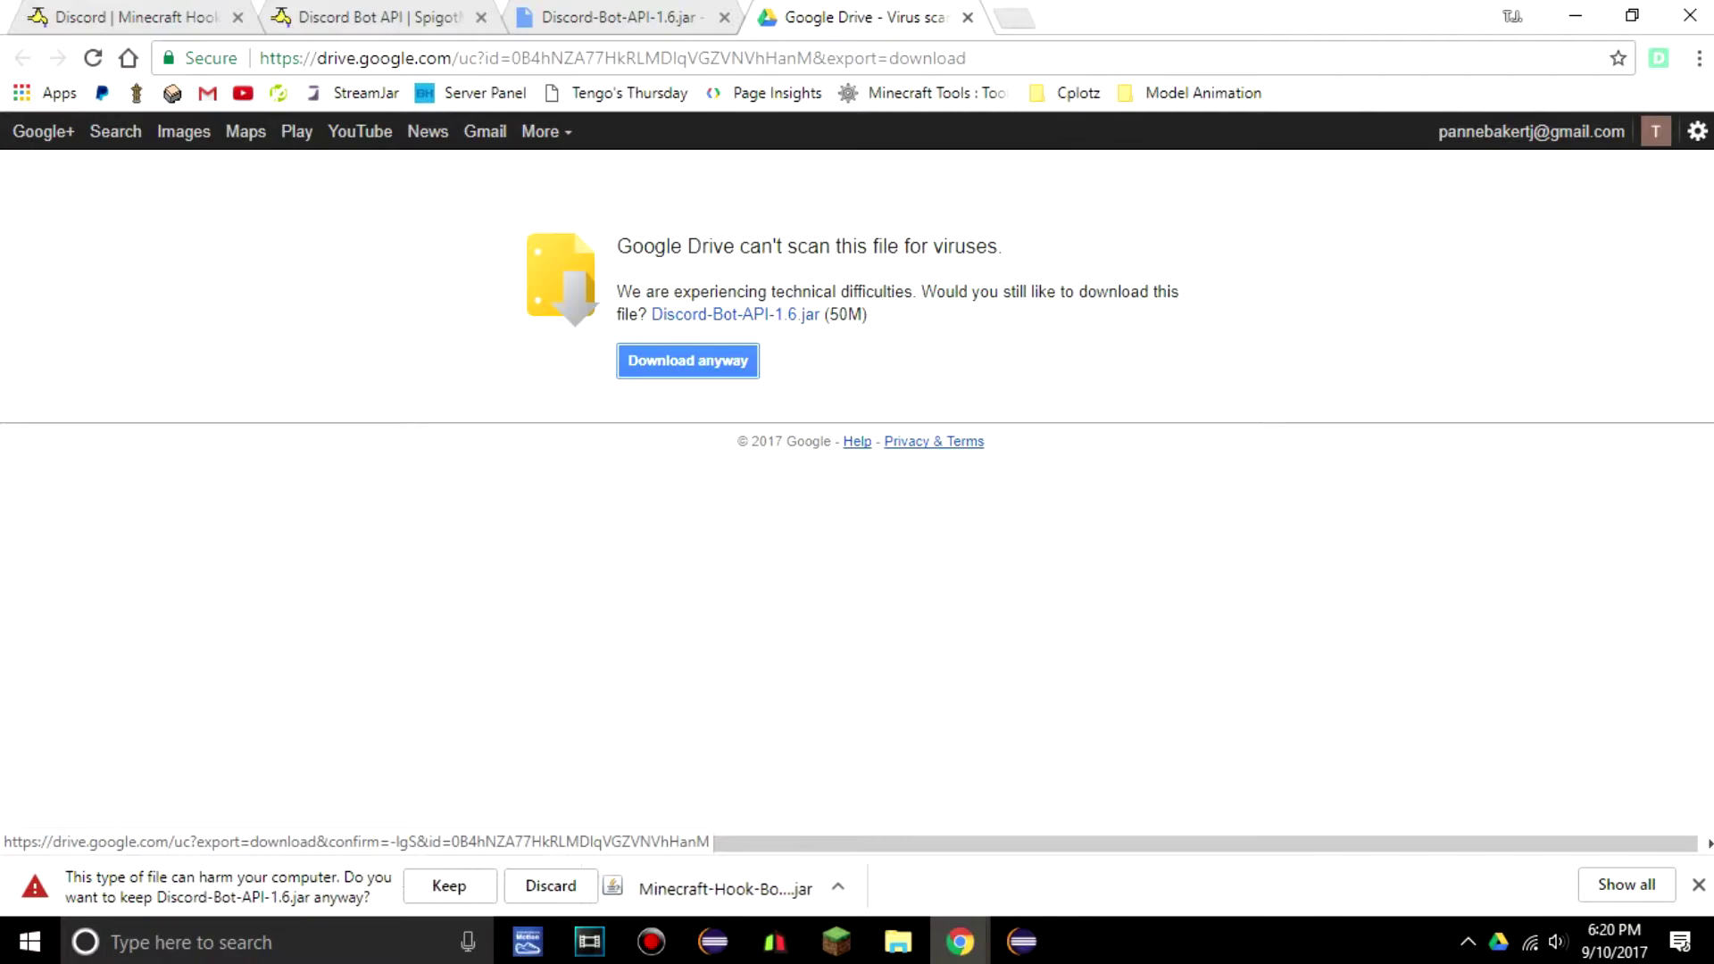
click(449, 886)
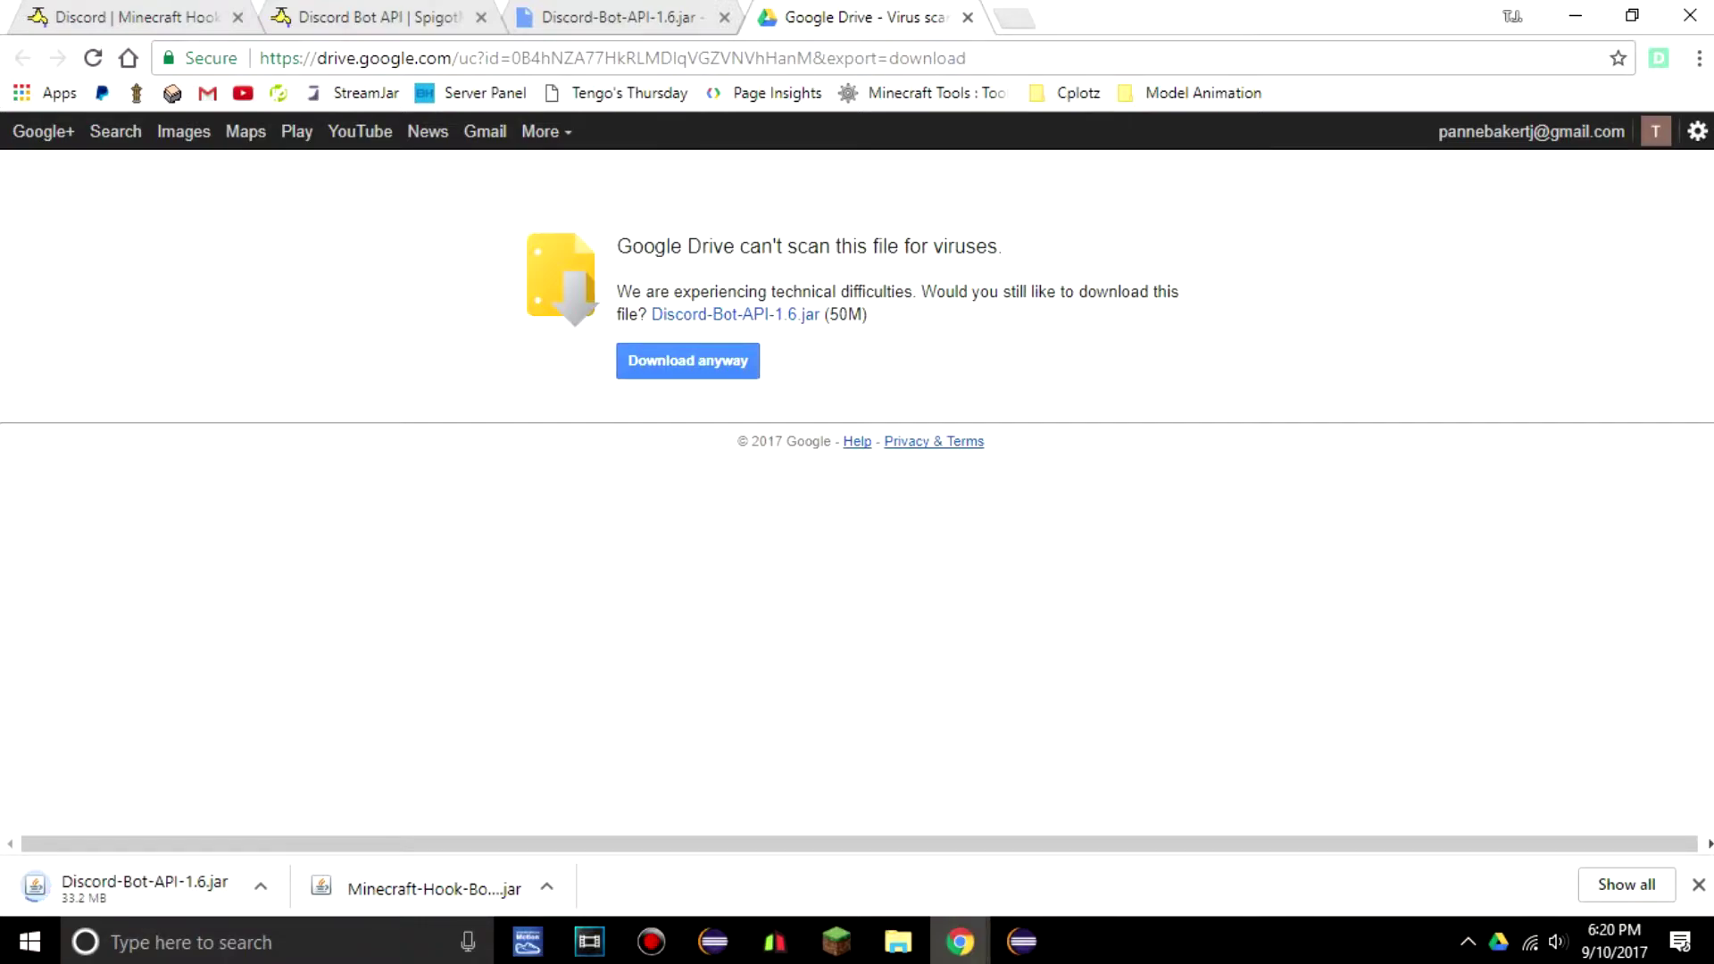
double_click(846, 314)
click(848, 317)
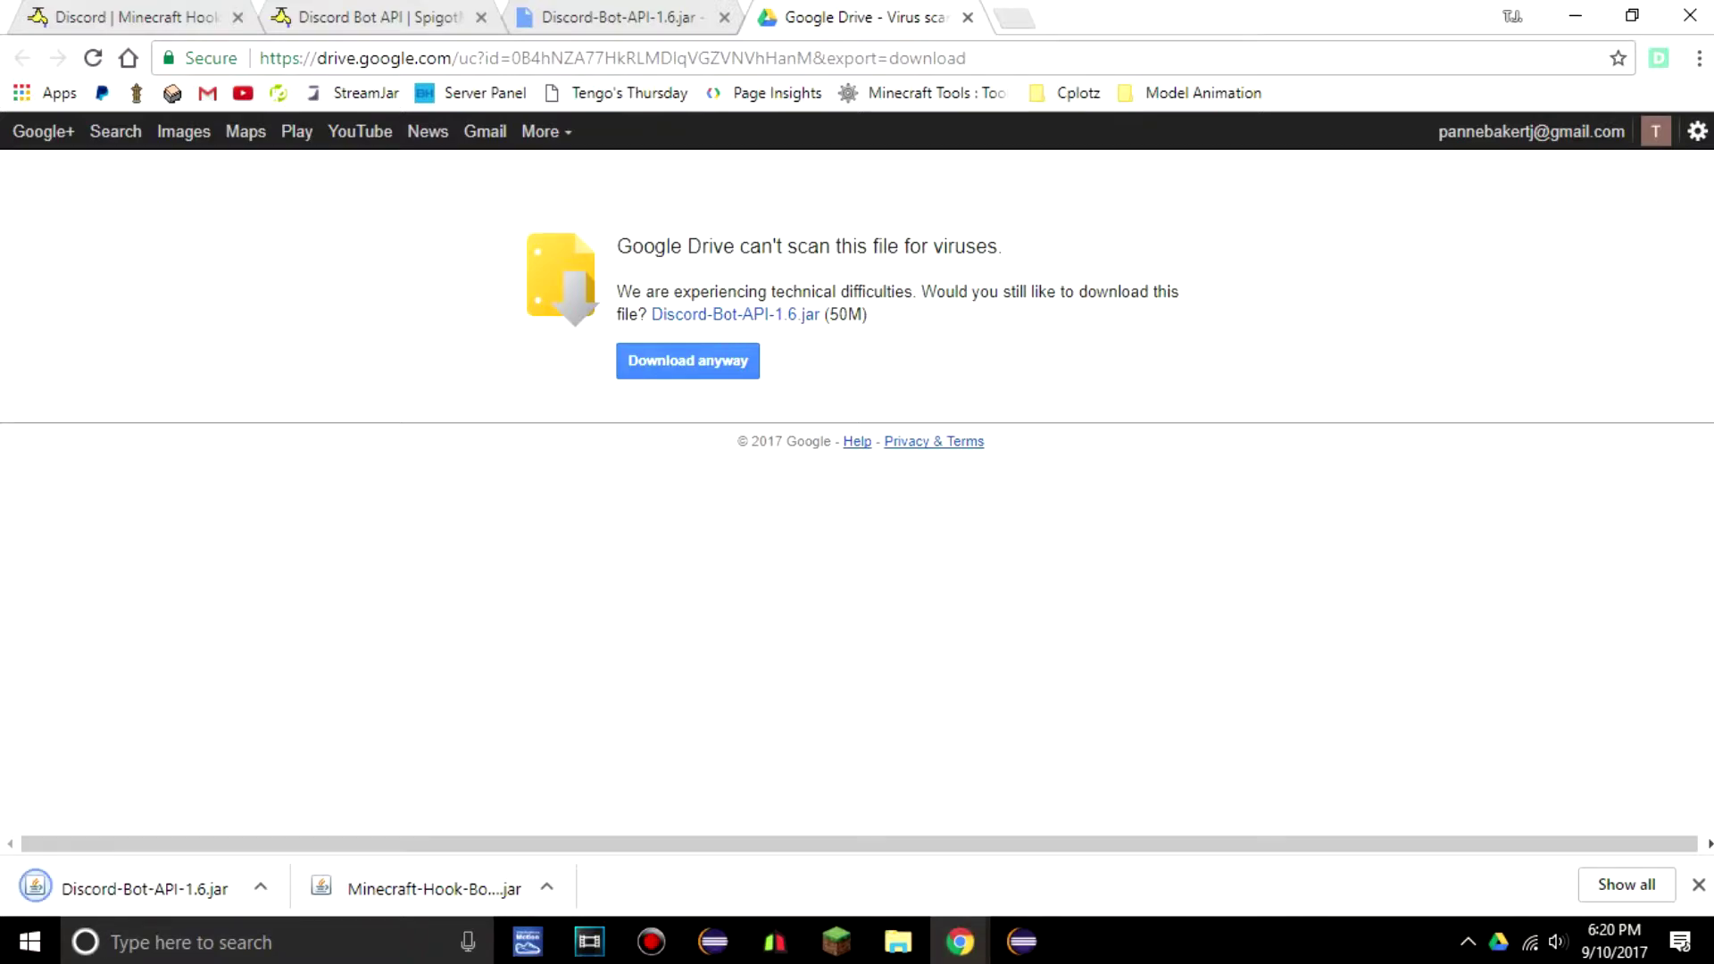
drag(134, 888, 312, 335)
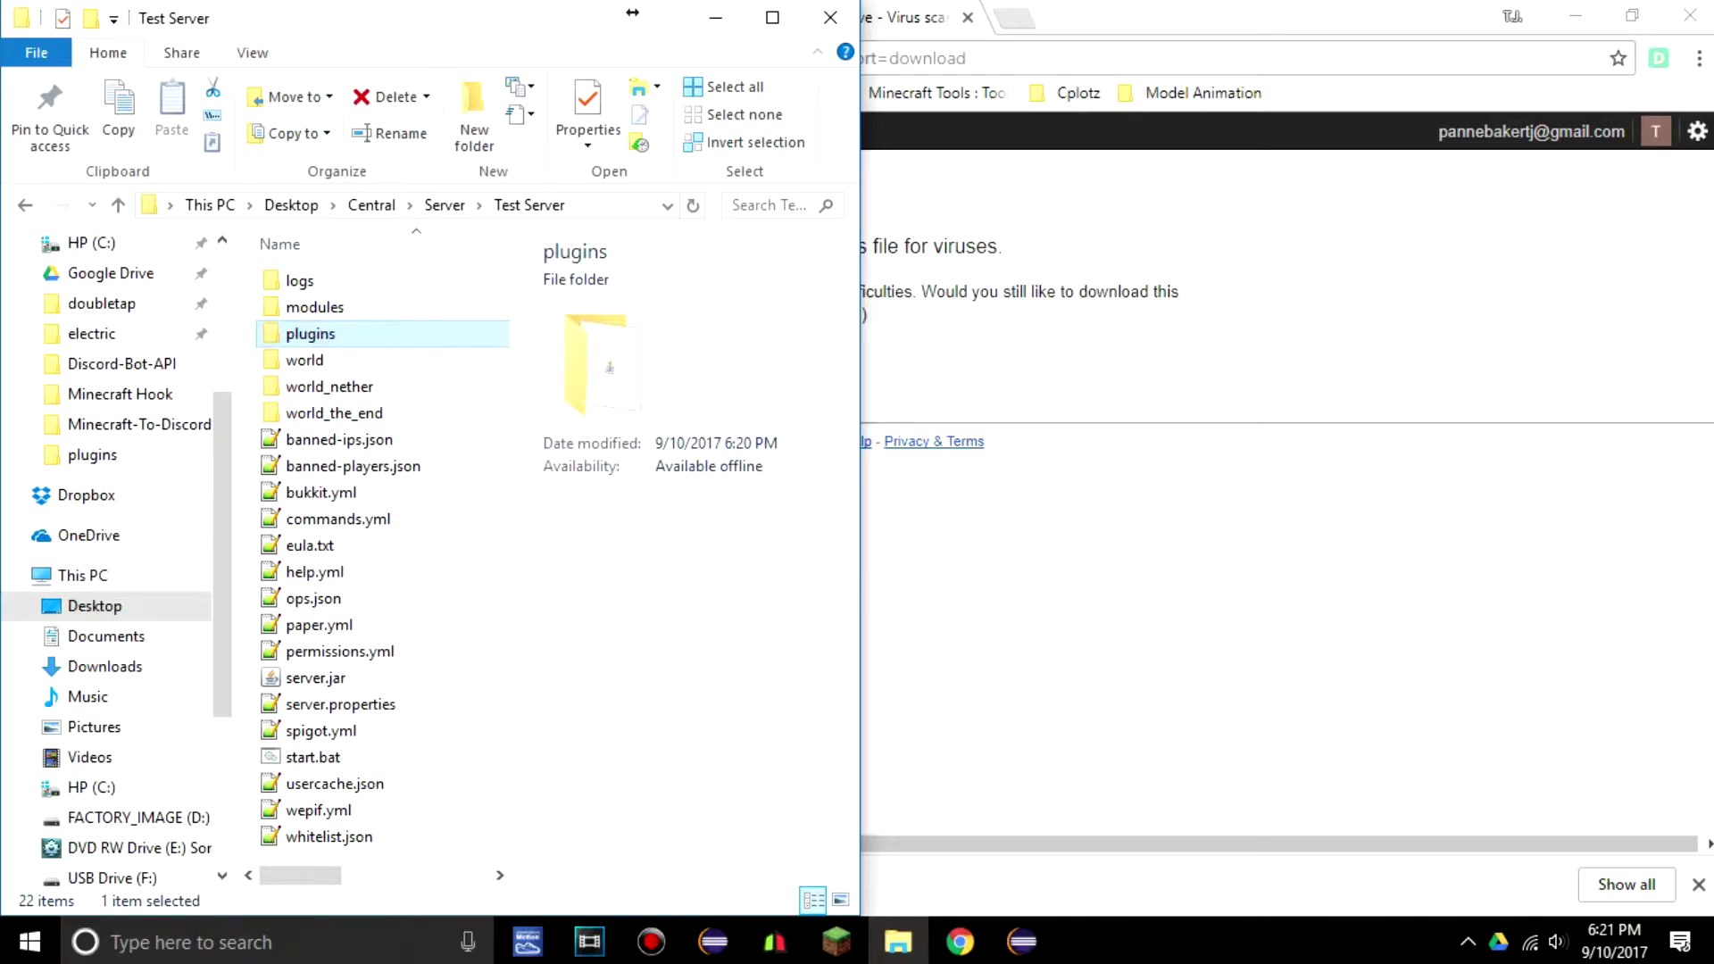
- Confirm both jars are in plugins, go back to Test Server, and launch start.bat
double_click(313, 335)
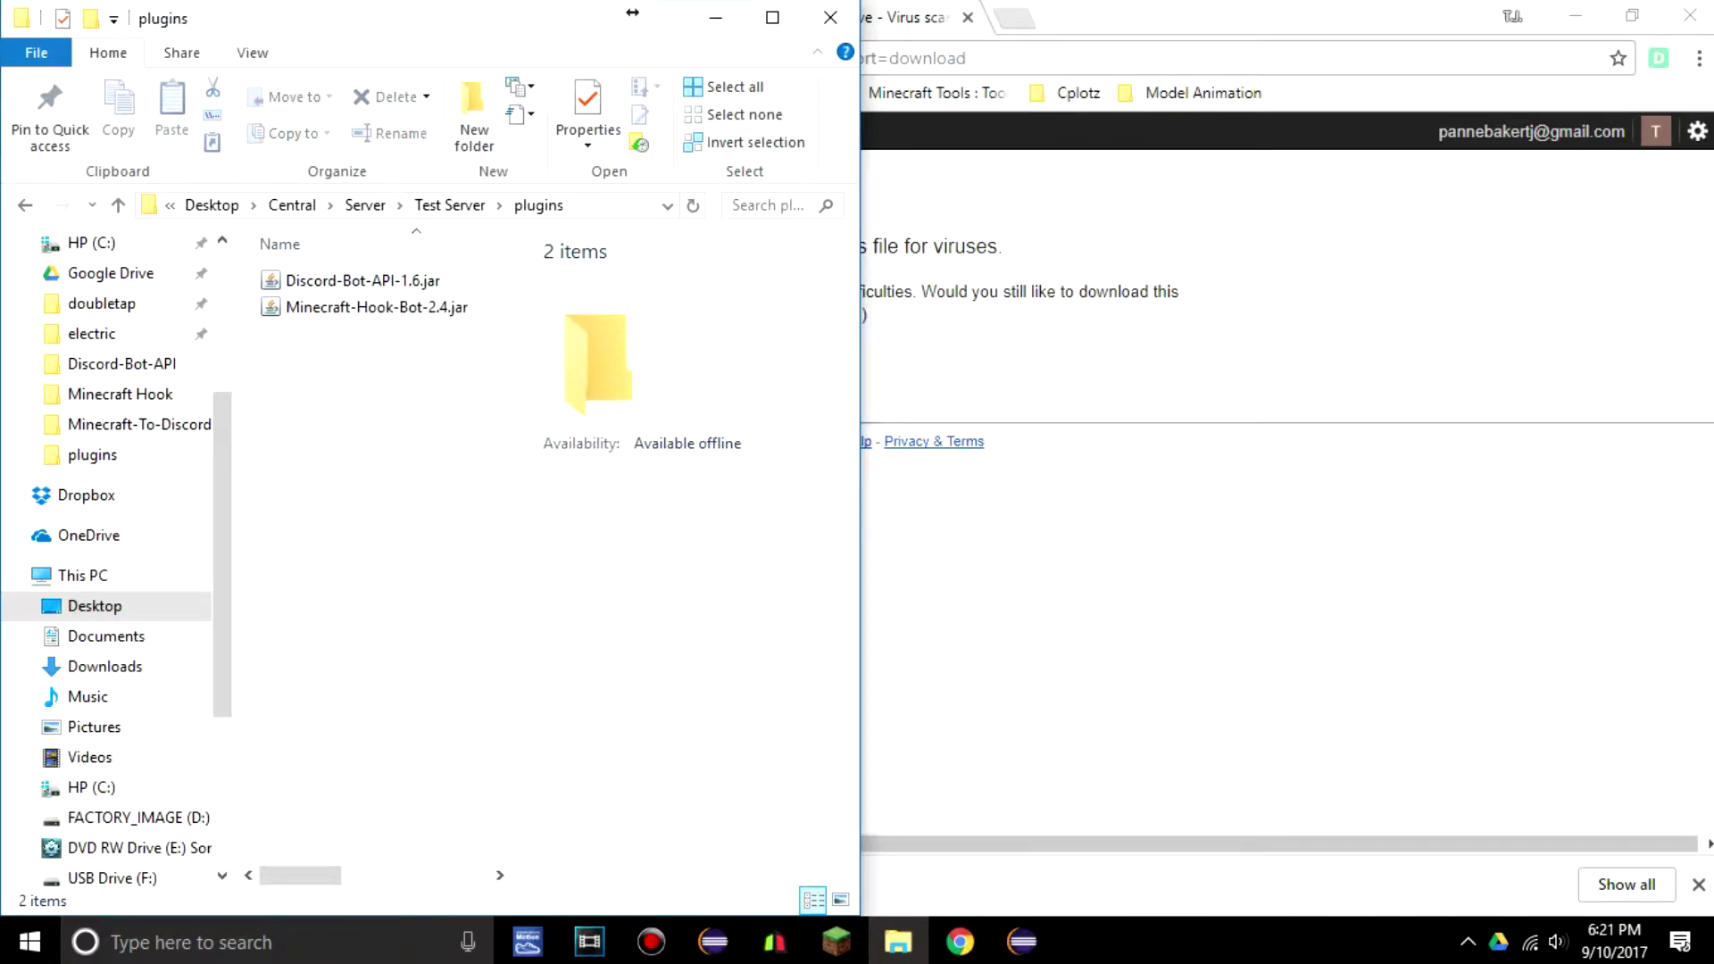
click(468, 205)
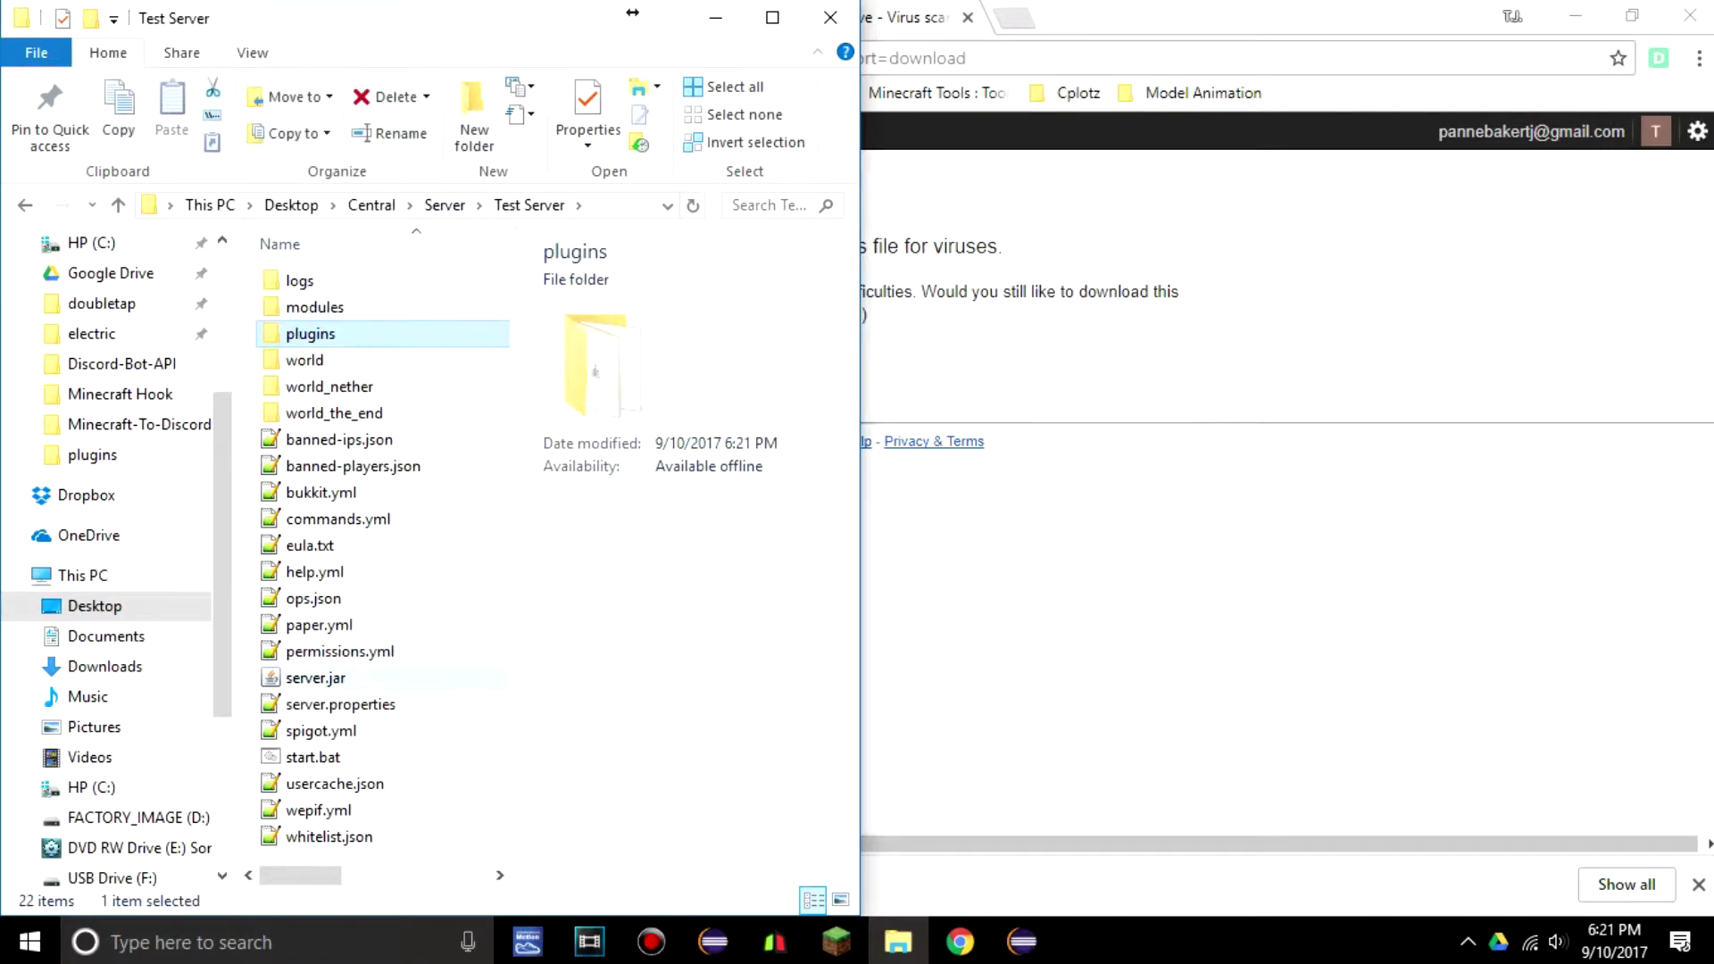
click(1576, 15)
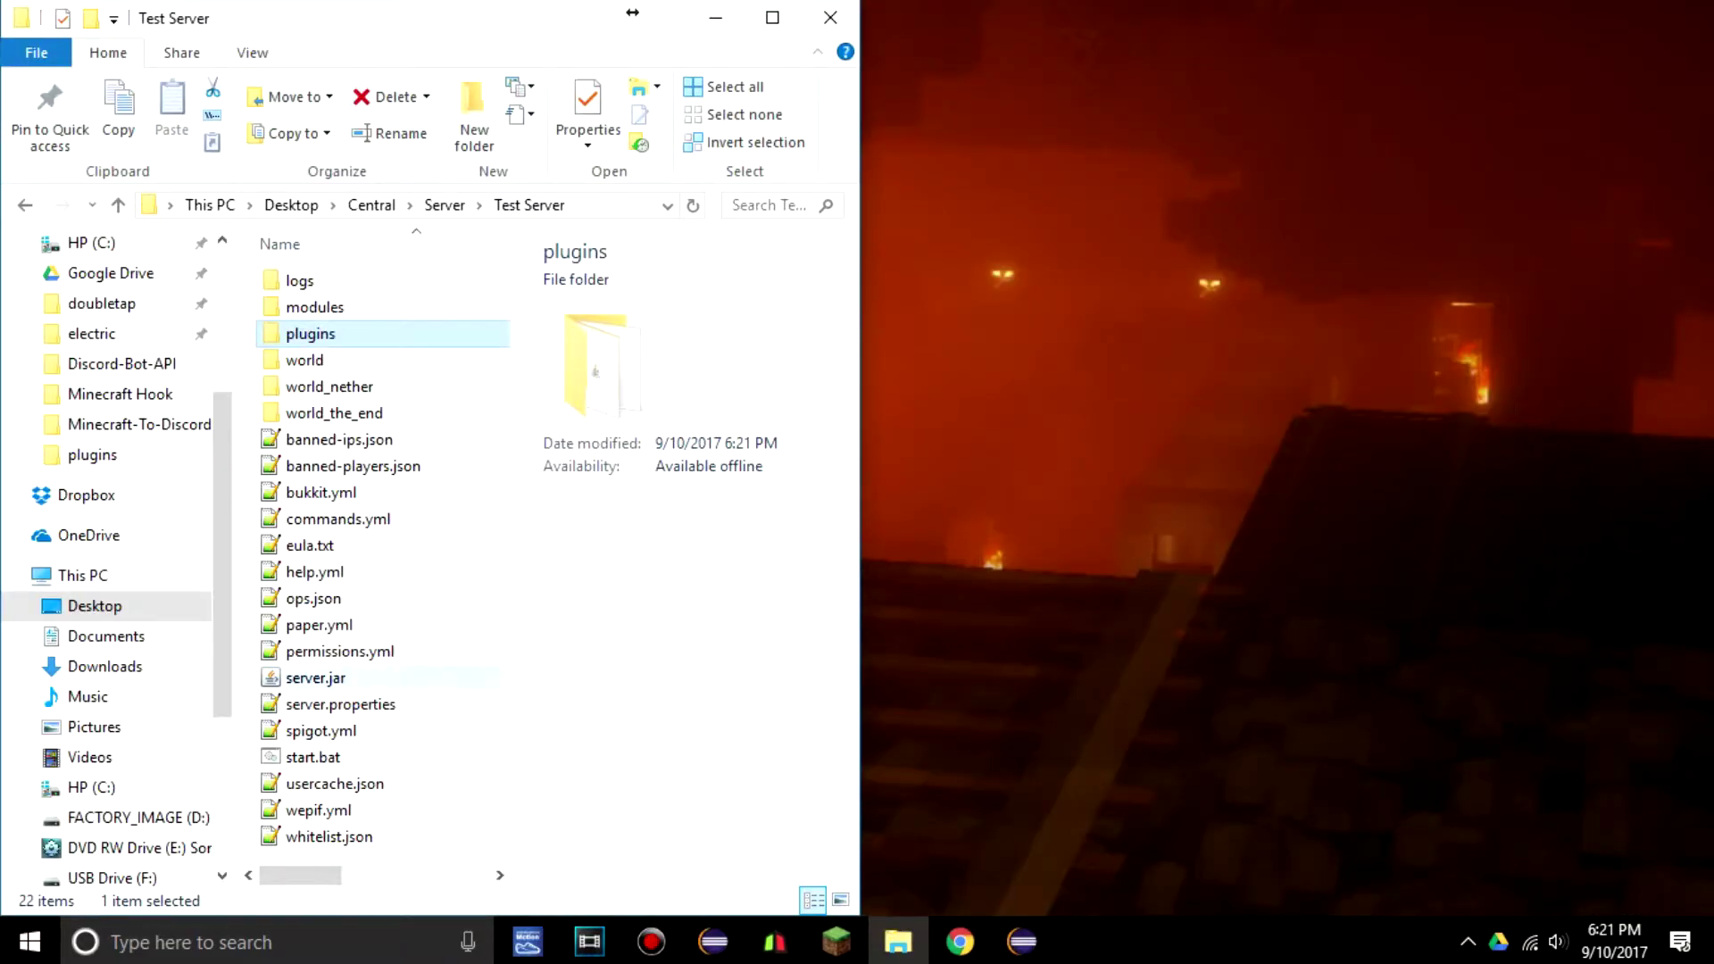
double_click(313, 757)
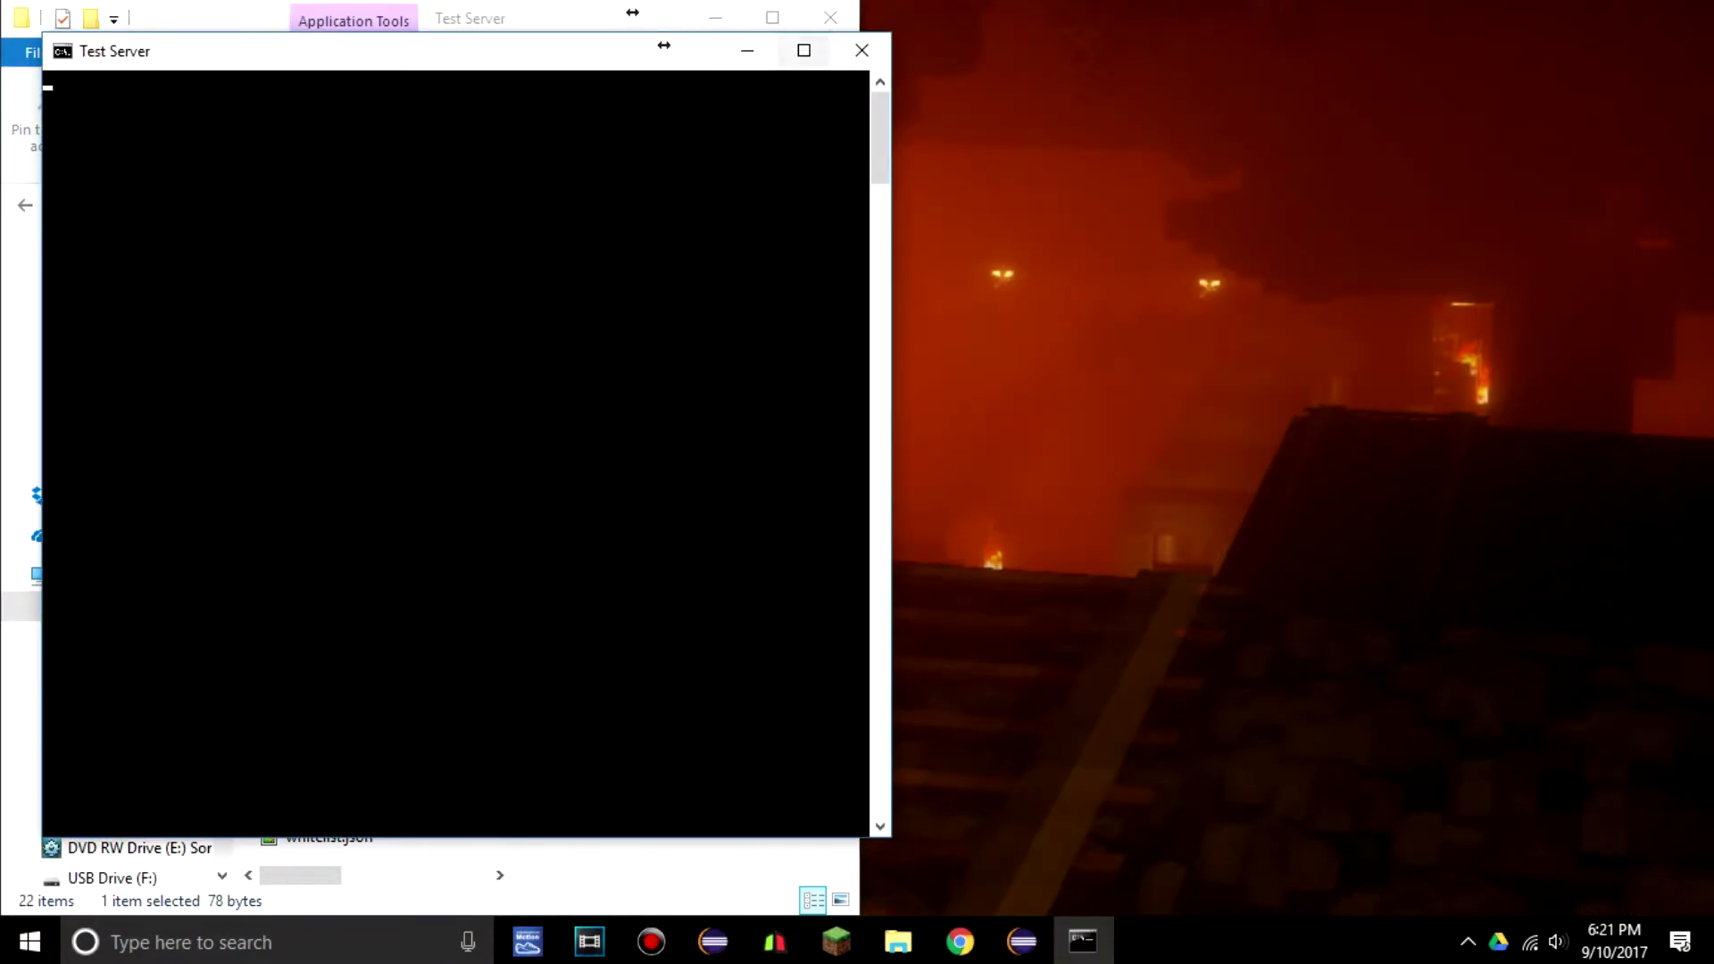
- Maximize the Test Server console while it boots Minecraft 1.12 and loads MinecraftHook
click(803, 50)
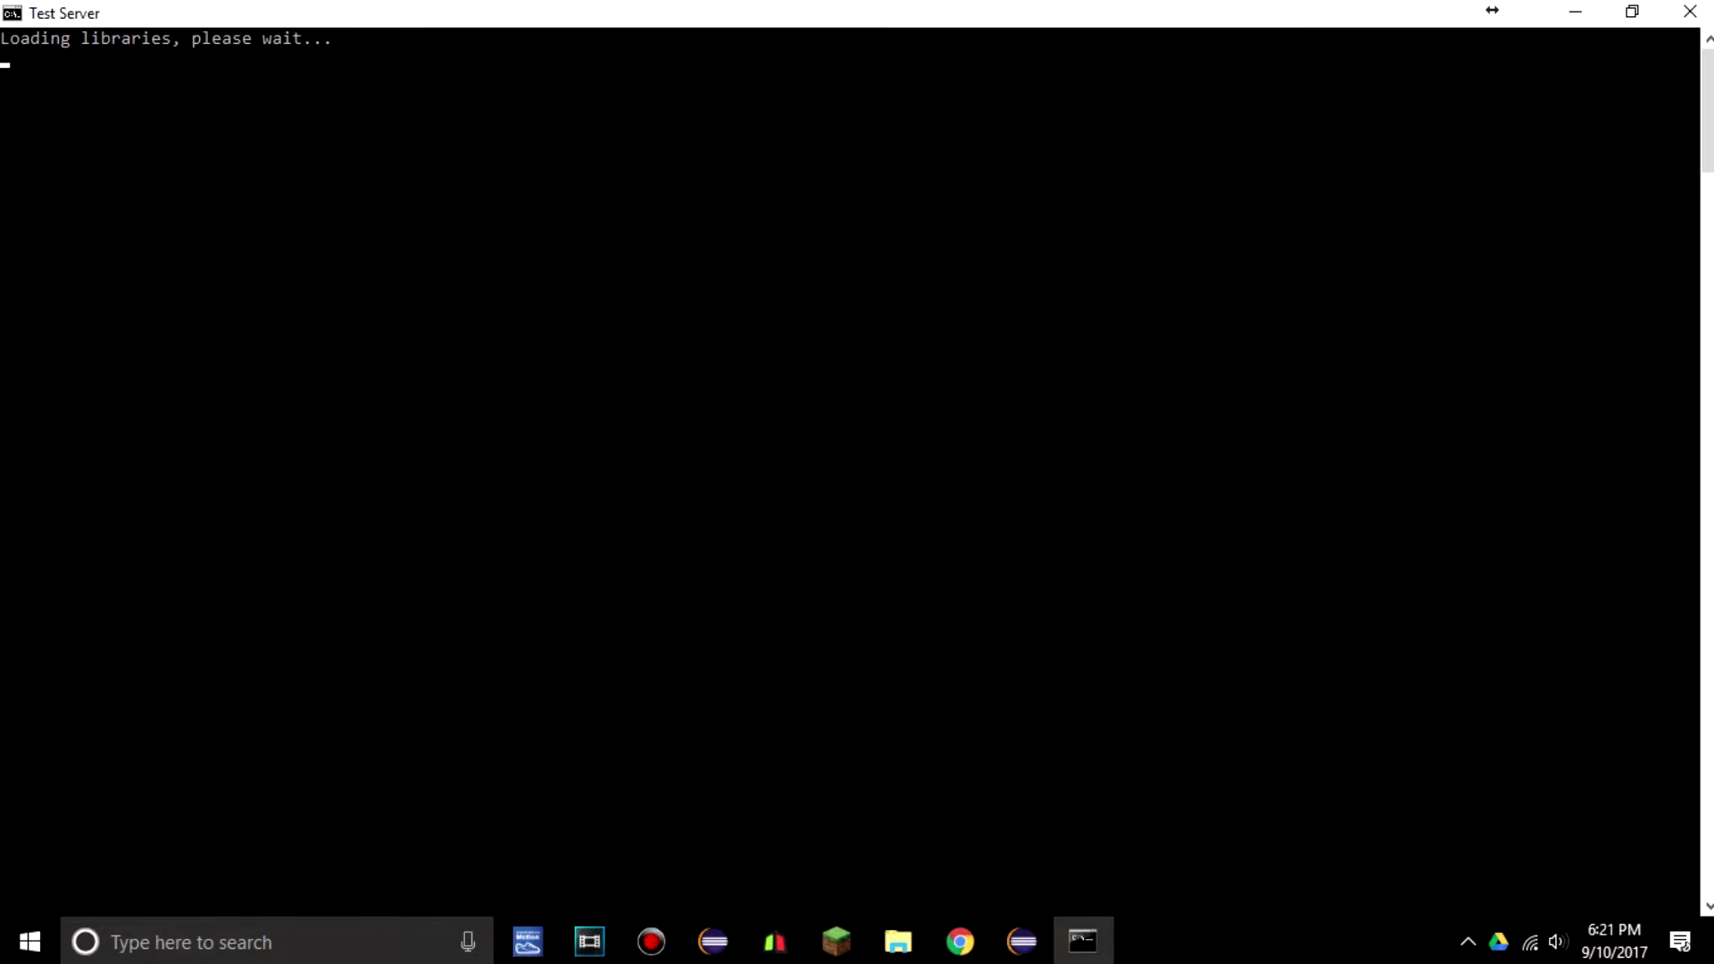
mouse_move(959, 941)
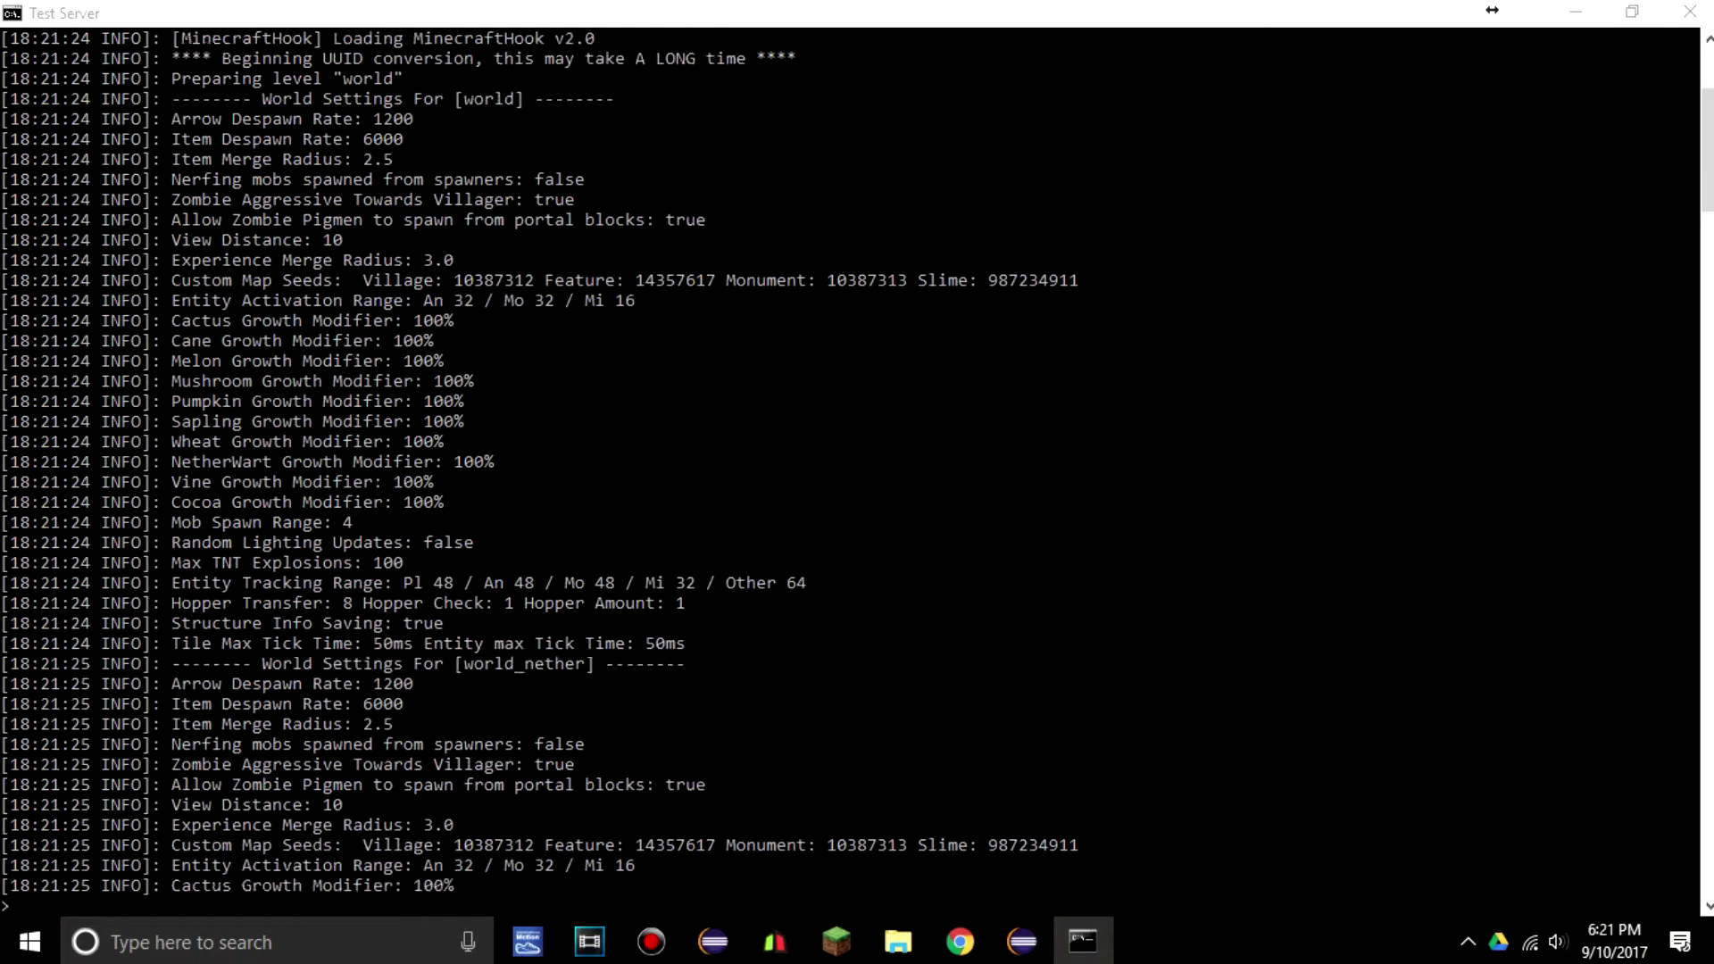
key(alt+Tab)
key(alt+Tab)
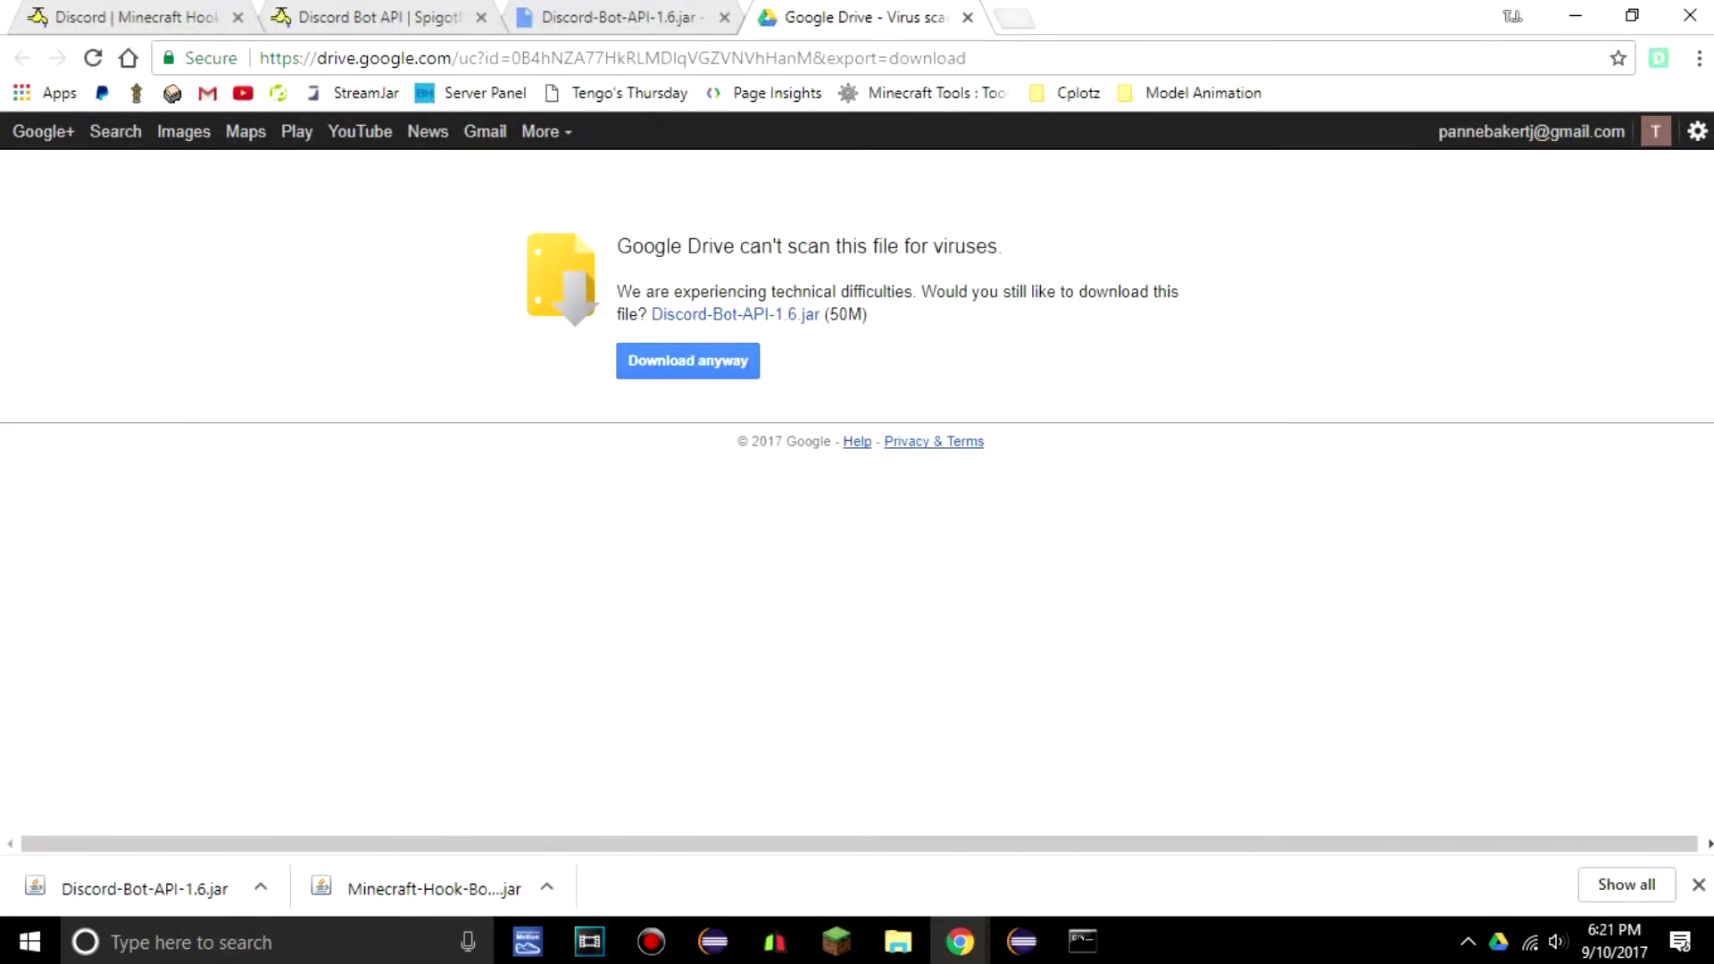
- Go to discordapp.com/developers/applications/me in a new tab and start a new application
key(ctrl+t)
text(discord)
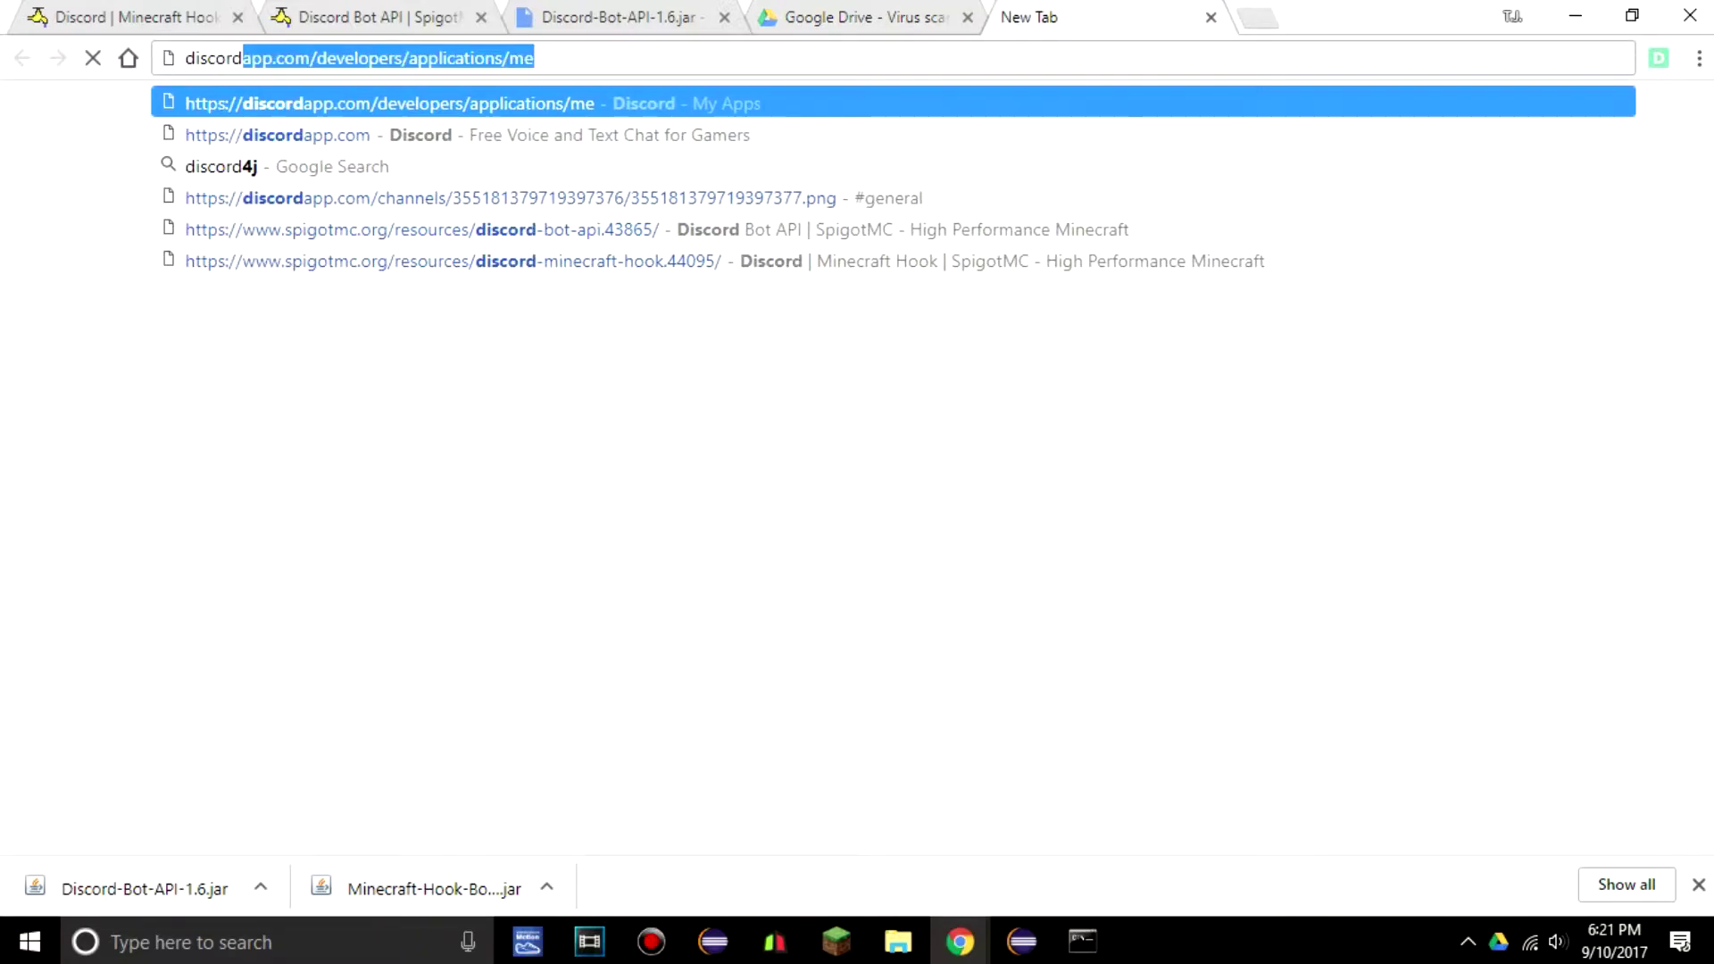
text(a)
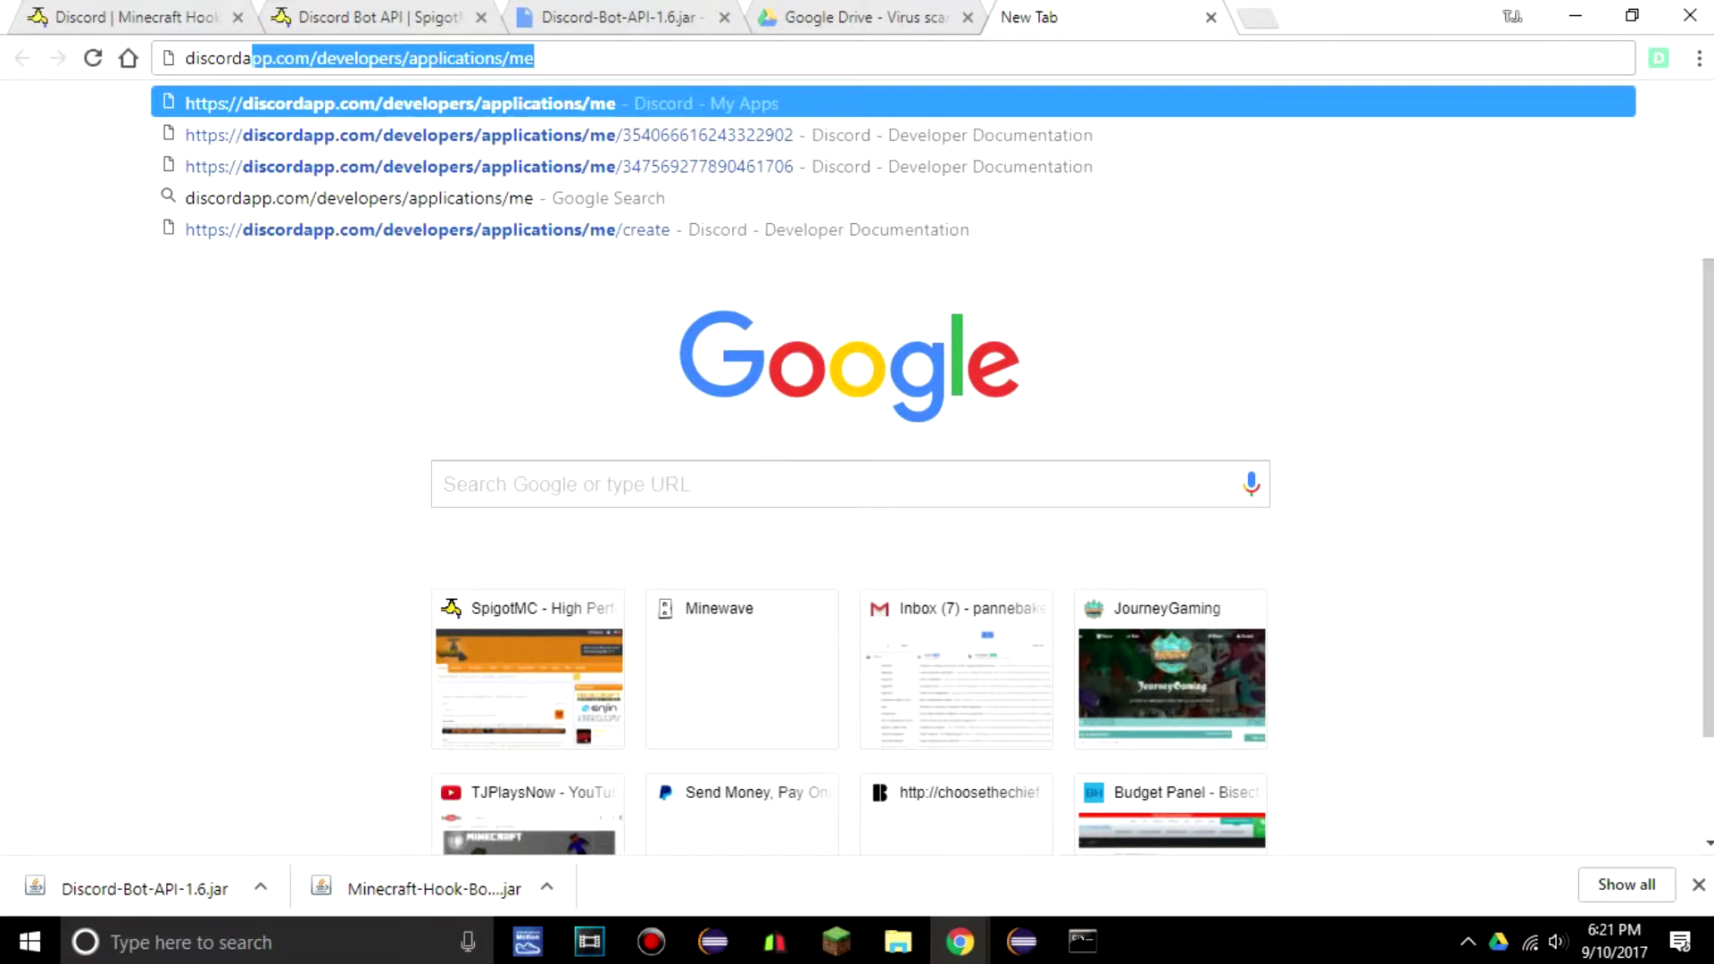
text(pp.com/developers/applications/me)
key(Return)
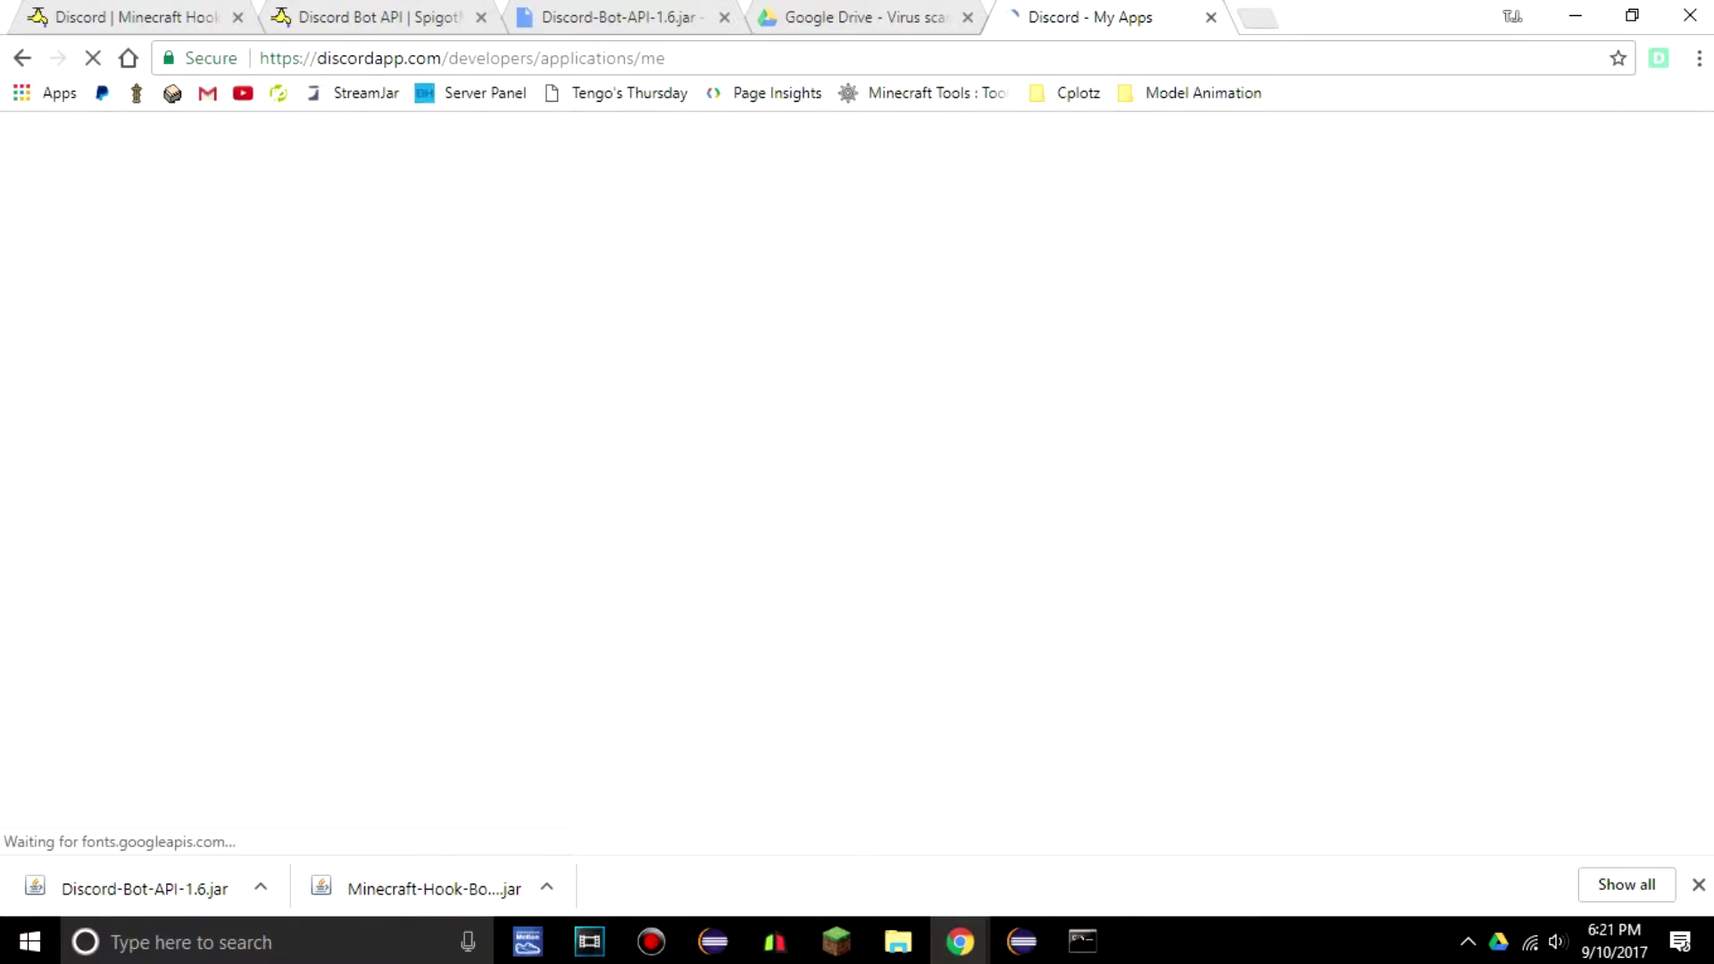
scroll(841, 531, down, 2)
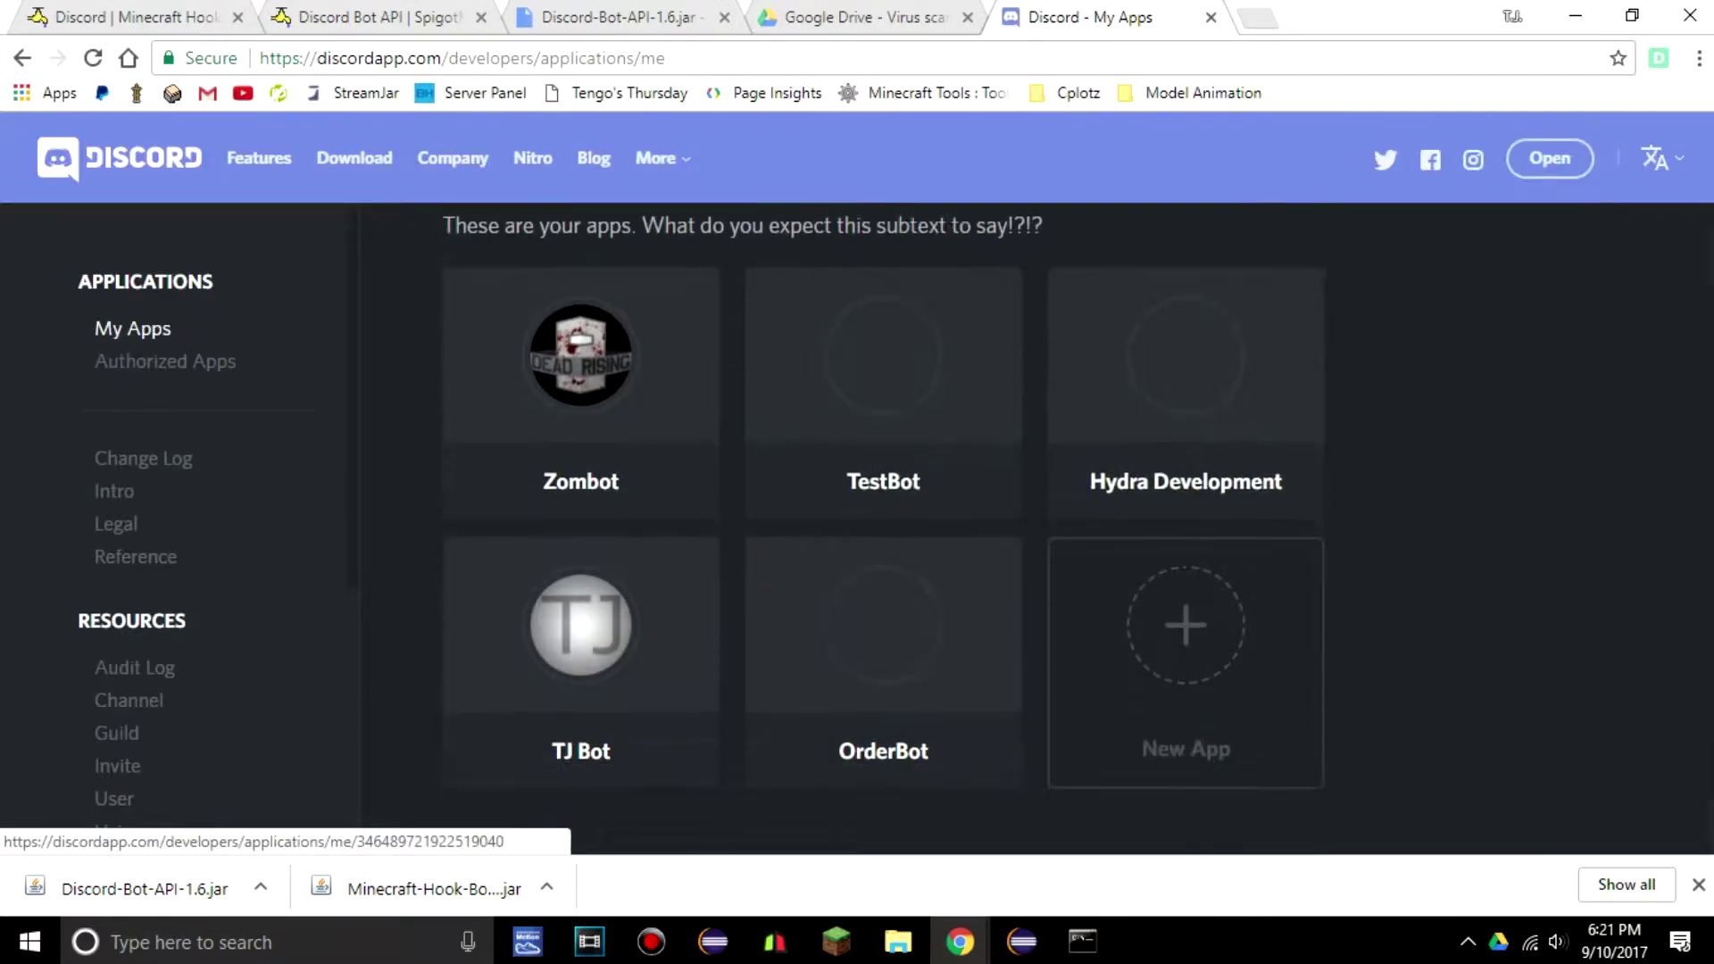
click(1185, 607)
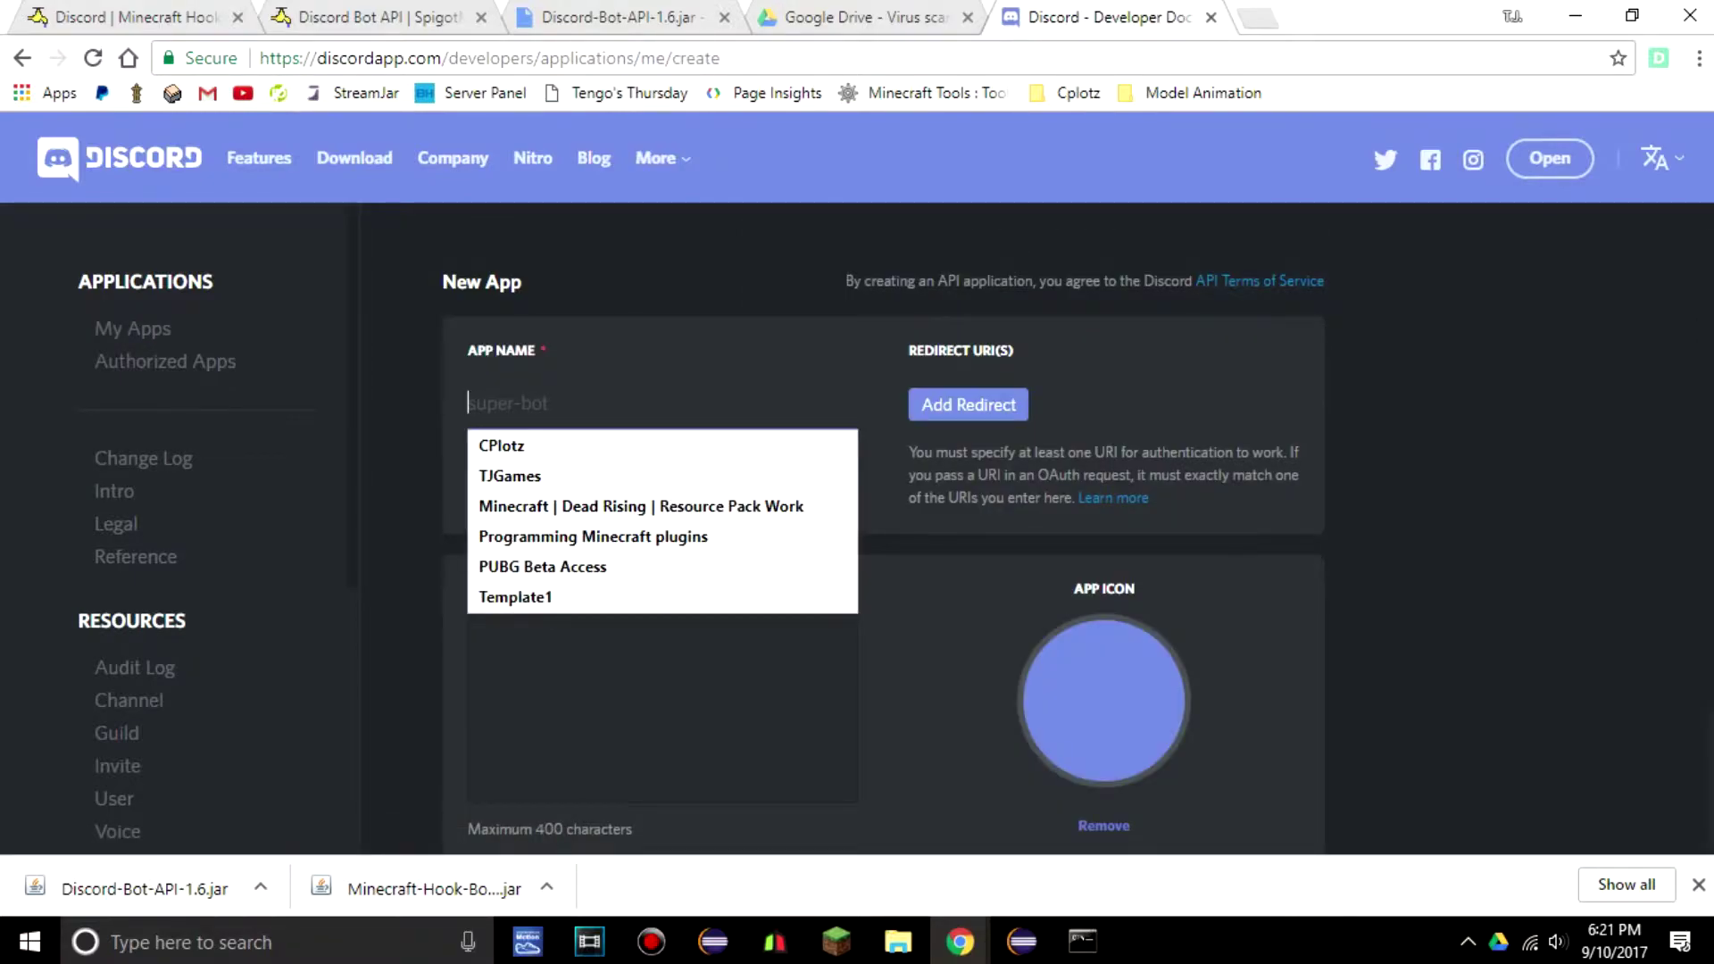
- Name the app 'Discord | Minecraft Hook', give it description 'App description', and create it
text(Disc)
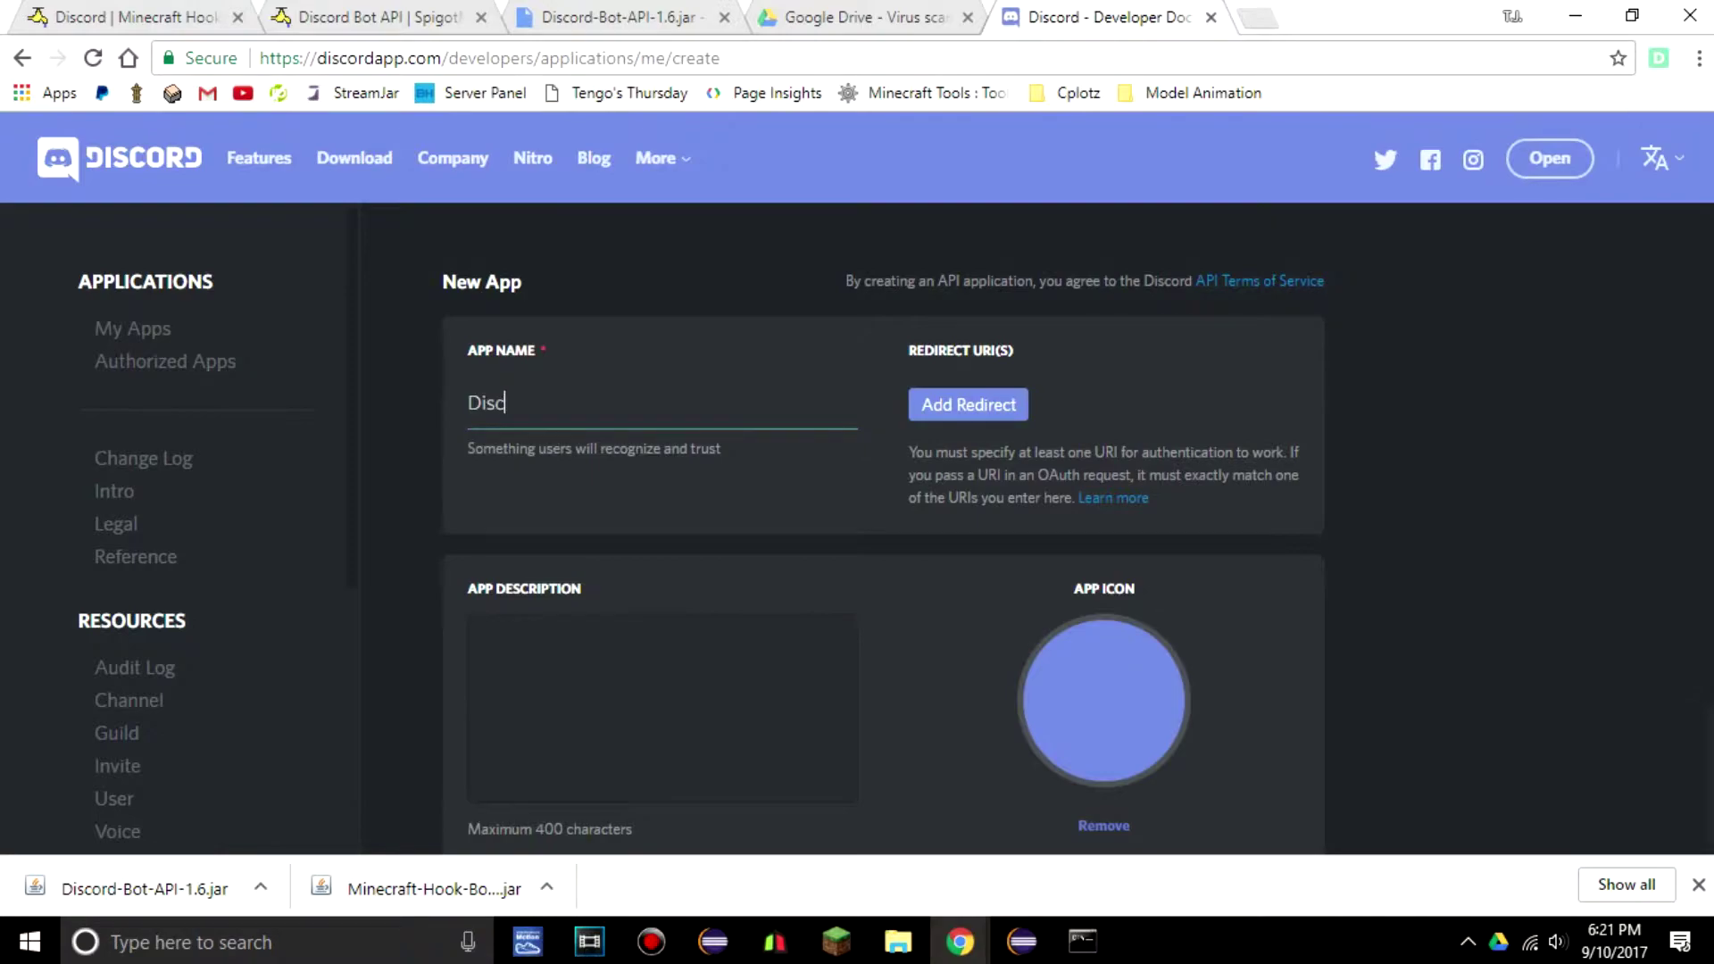
text(ord | Minecraft Hook)
key(Tab)
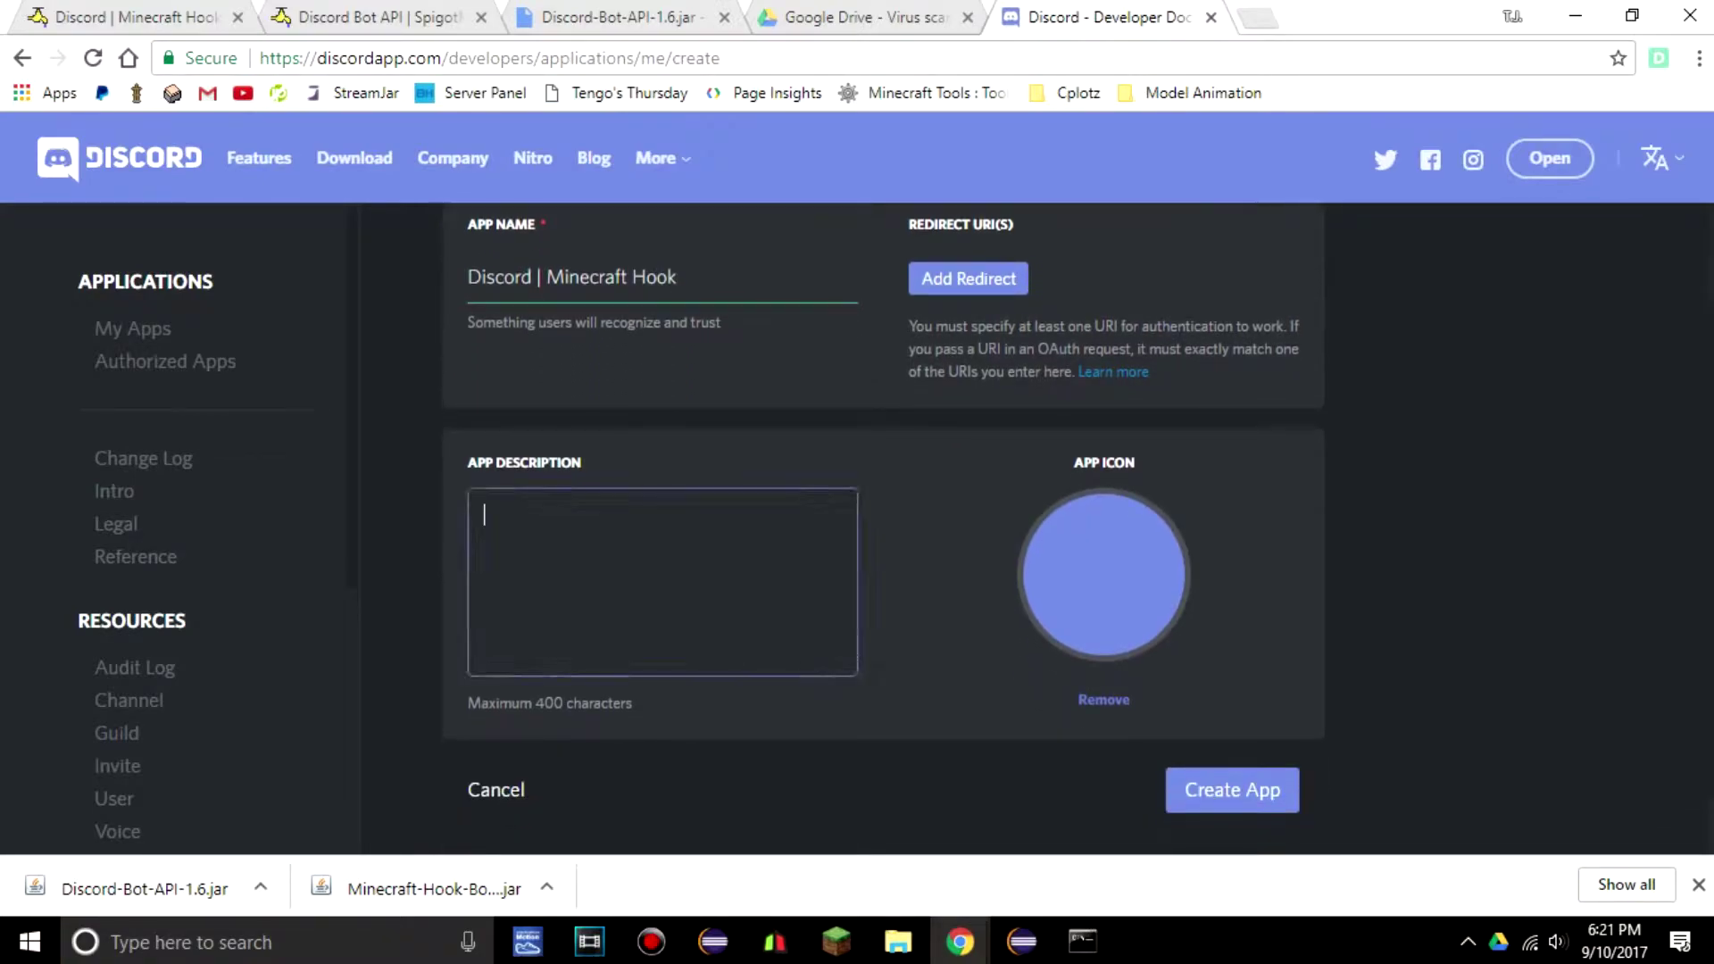
text(App desription)
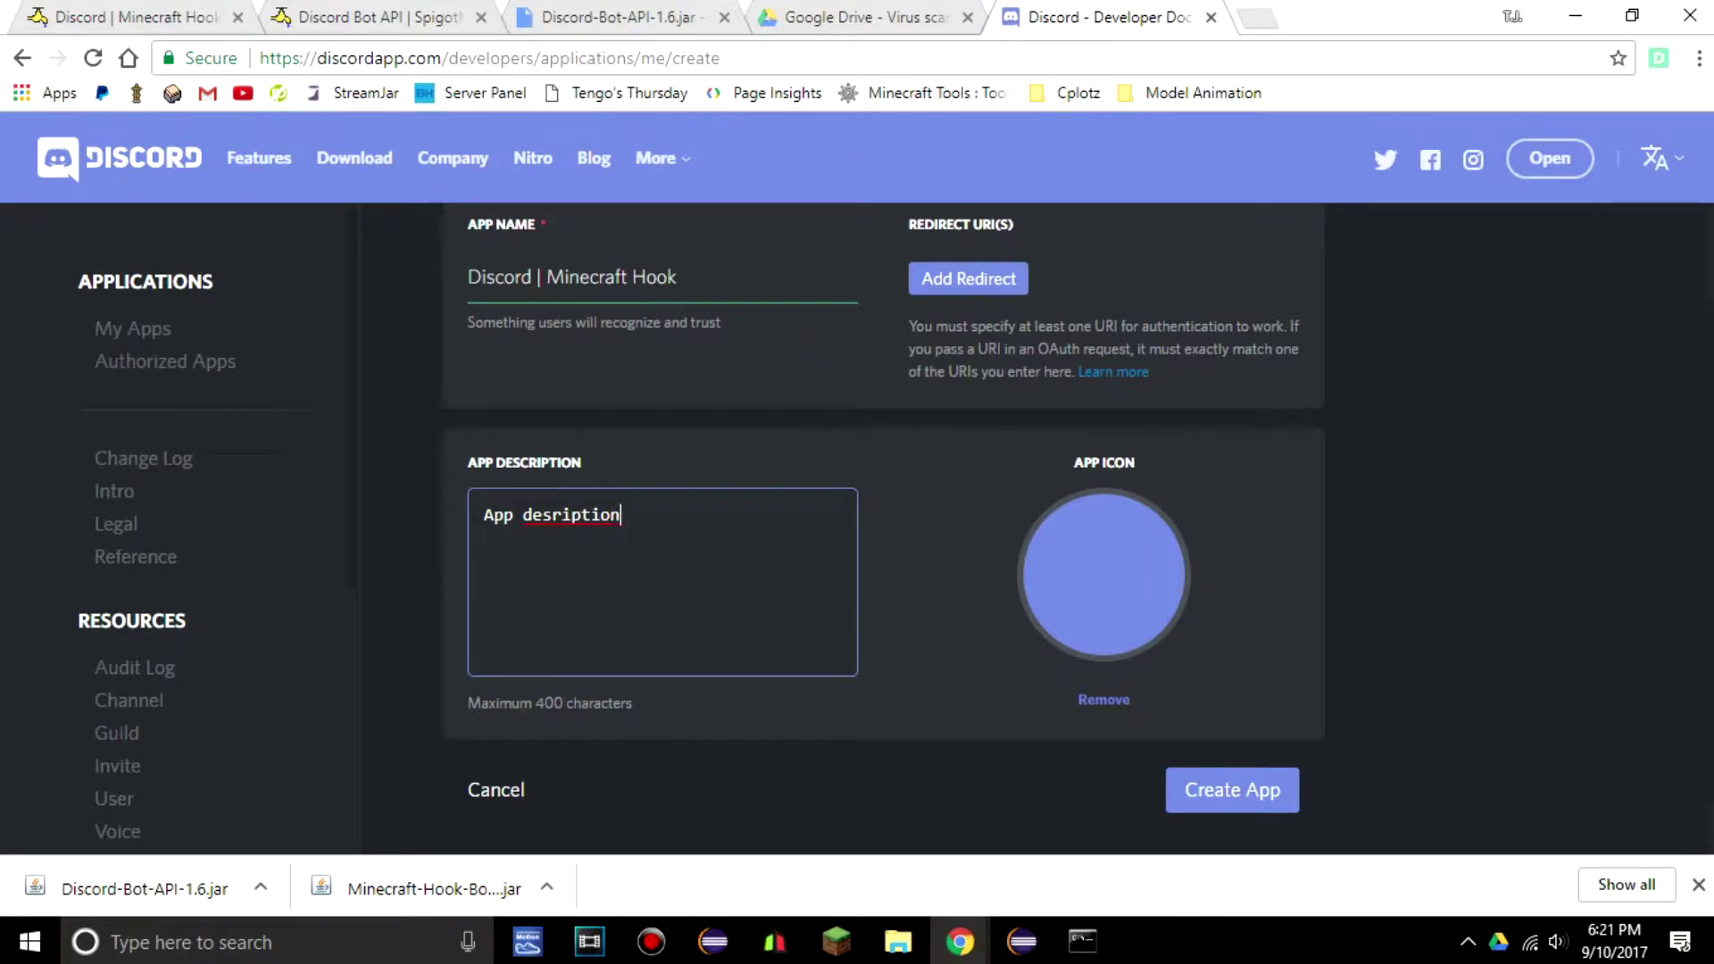
right_click(571, 515)
click(615, 529)
click(1231, 790)
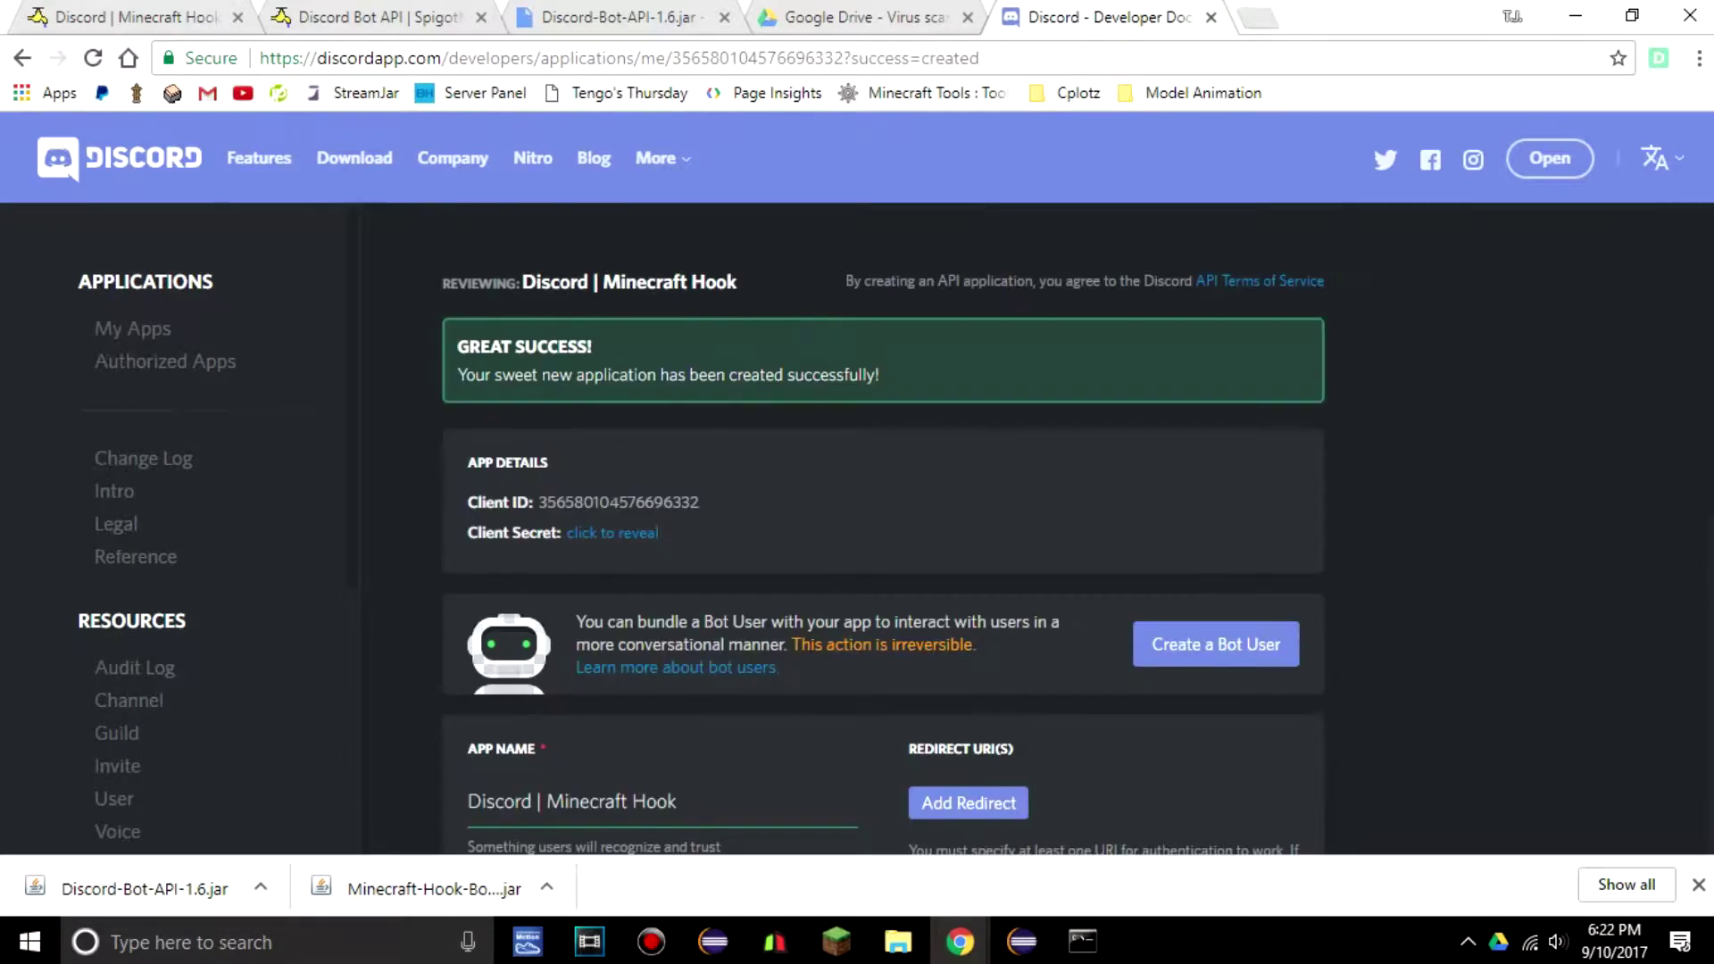
- Add a bot user to the app and make it a Public Bot
scroll(884, 528, down, 1)
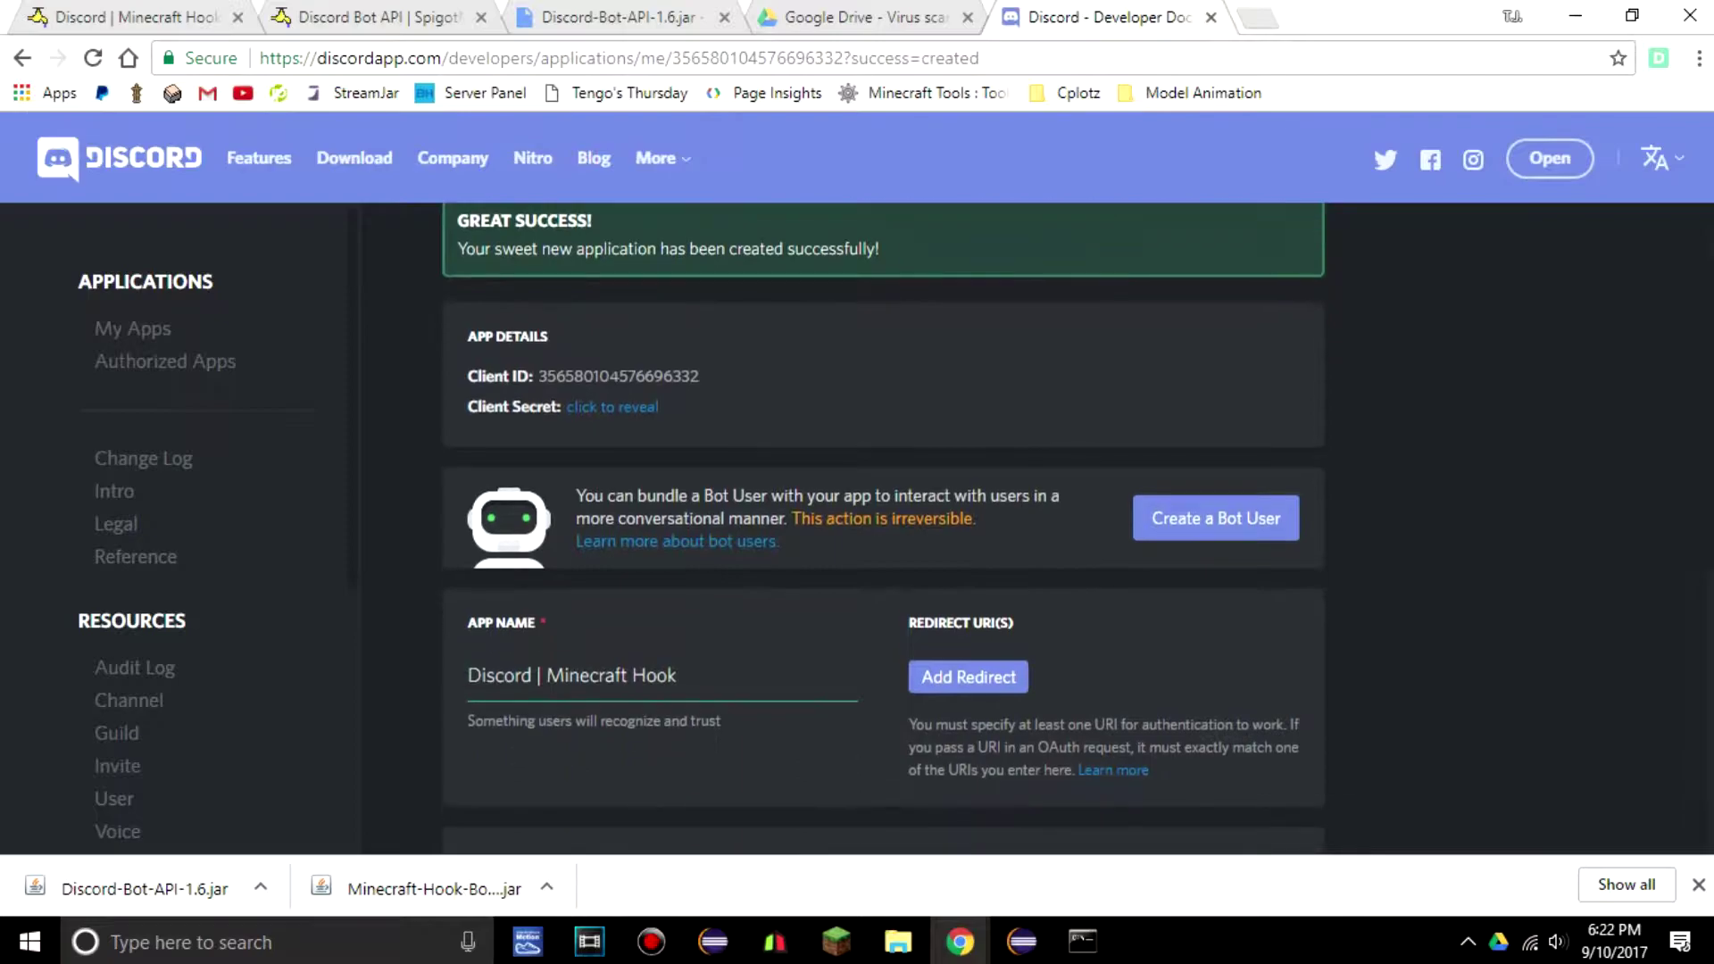
scroll(883, 528, up, 1)
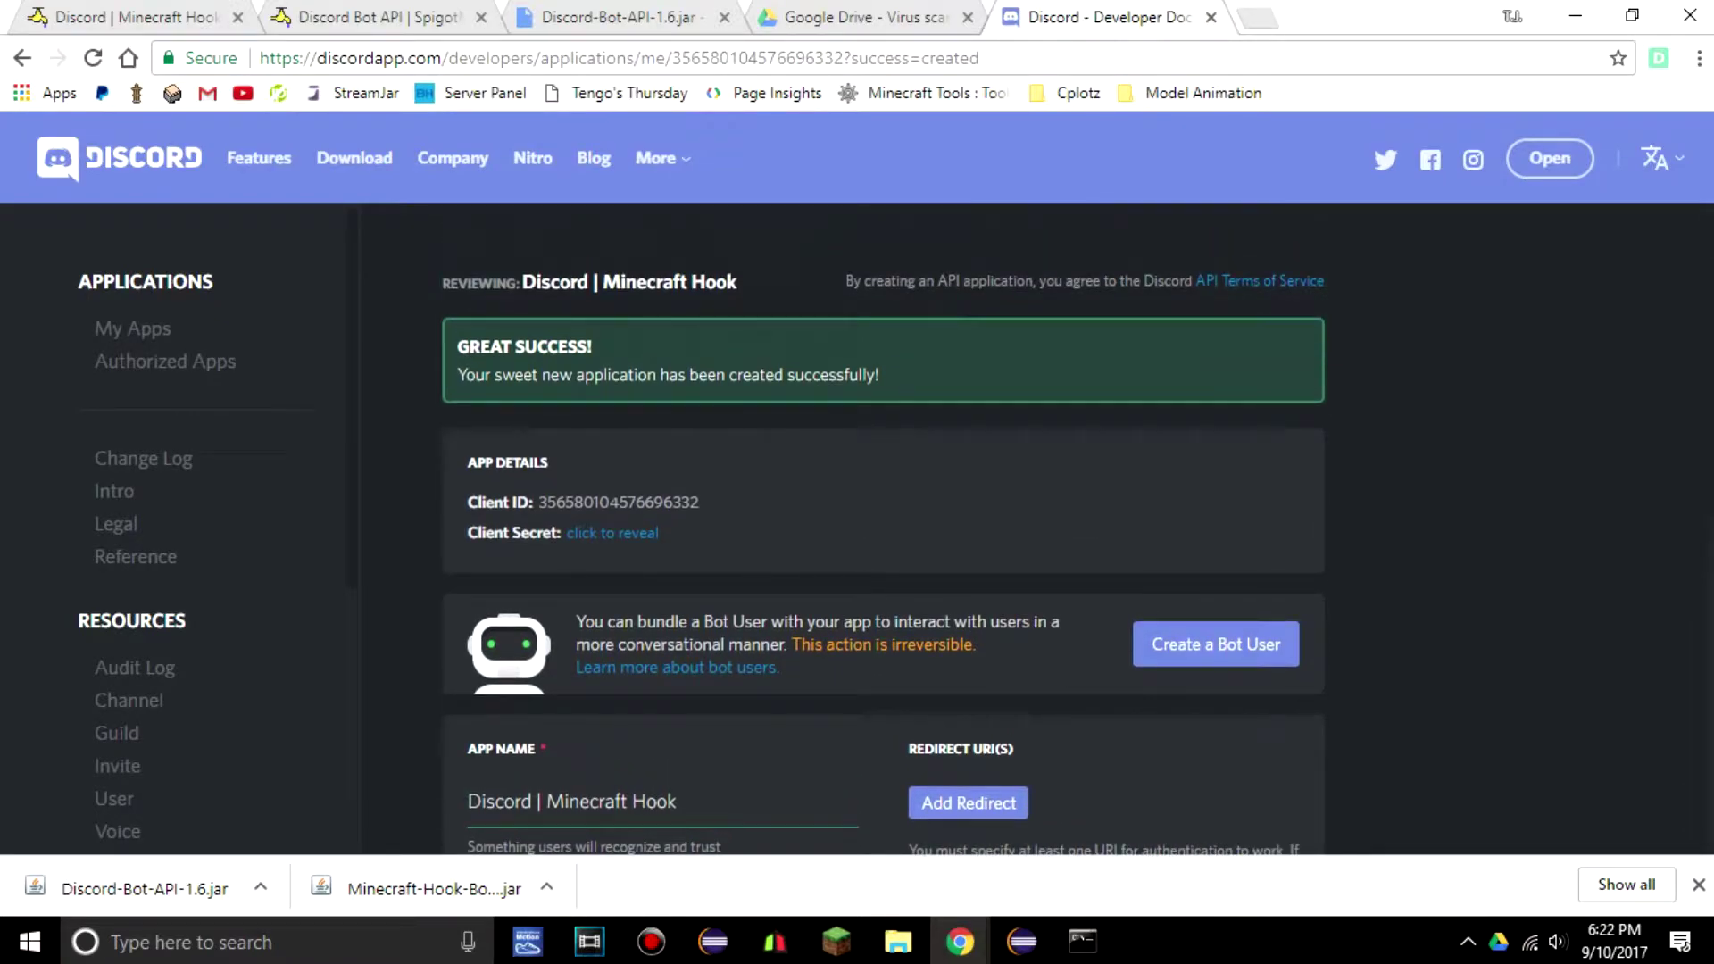
click(1698, 884)
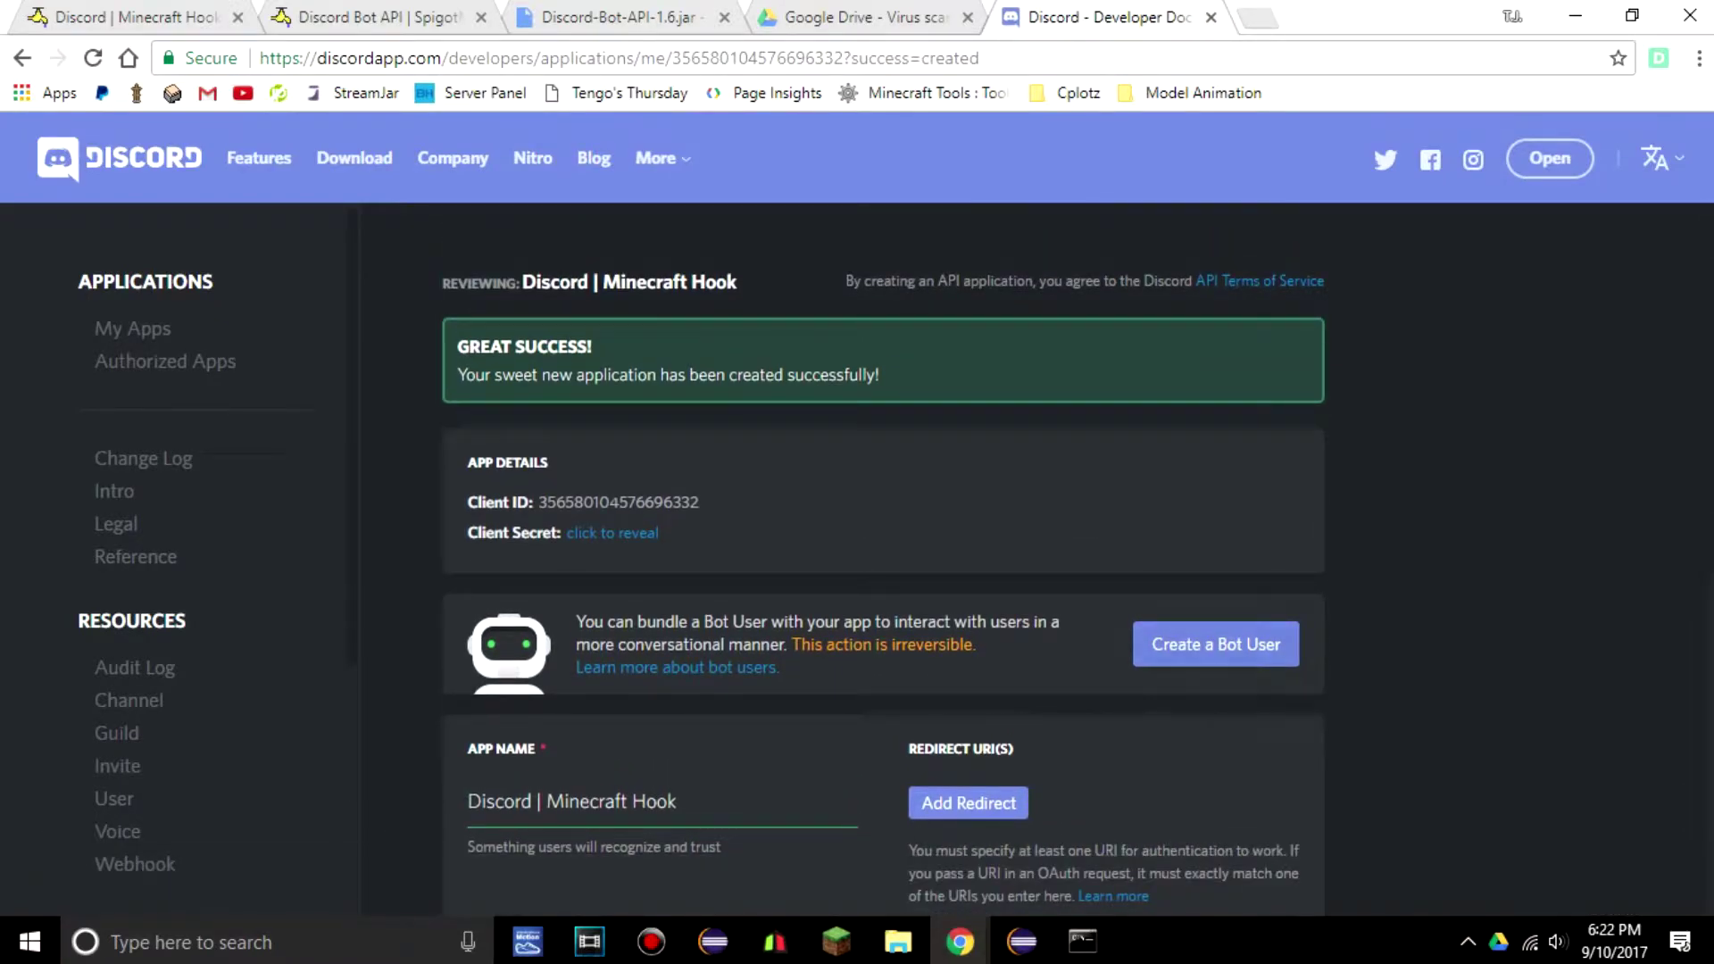
click(1216, 645)
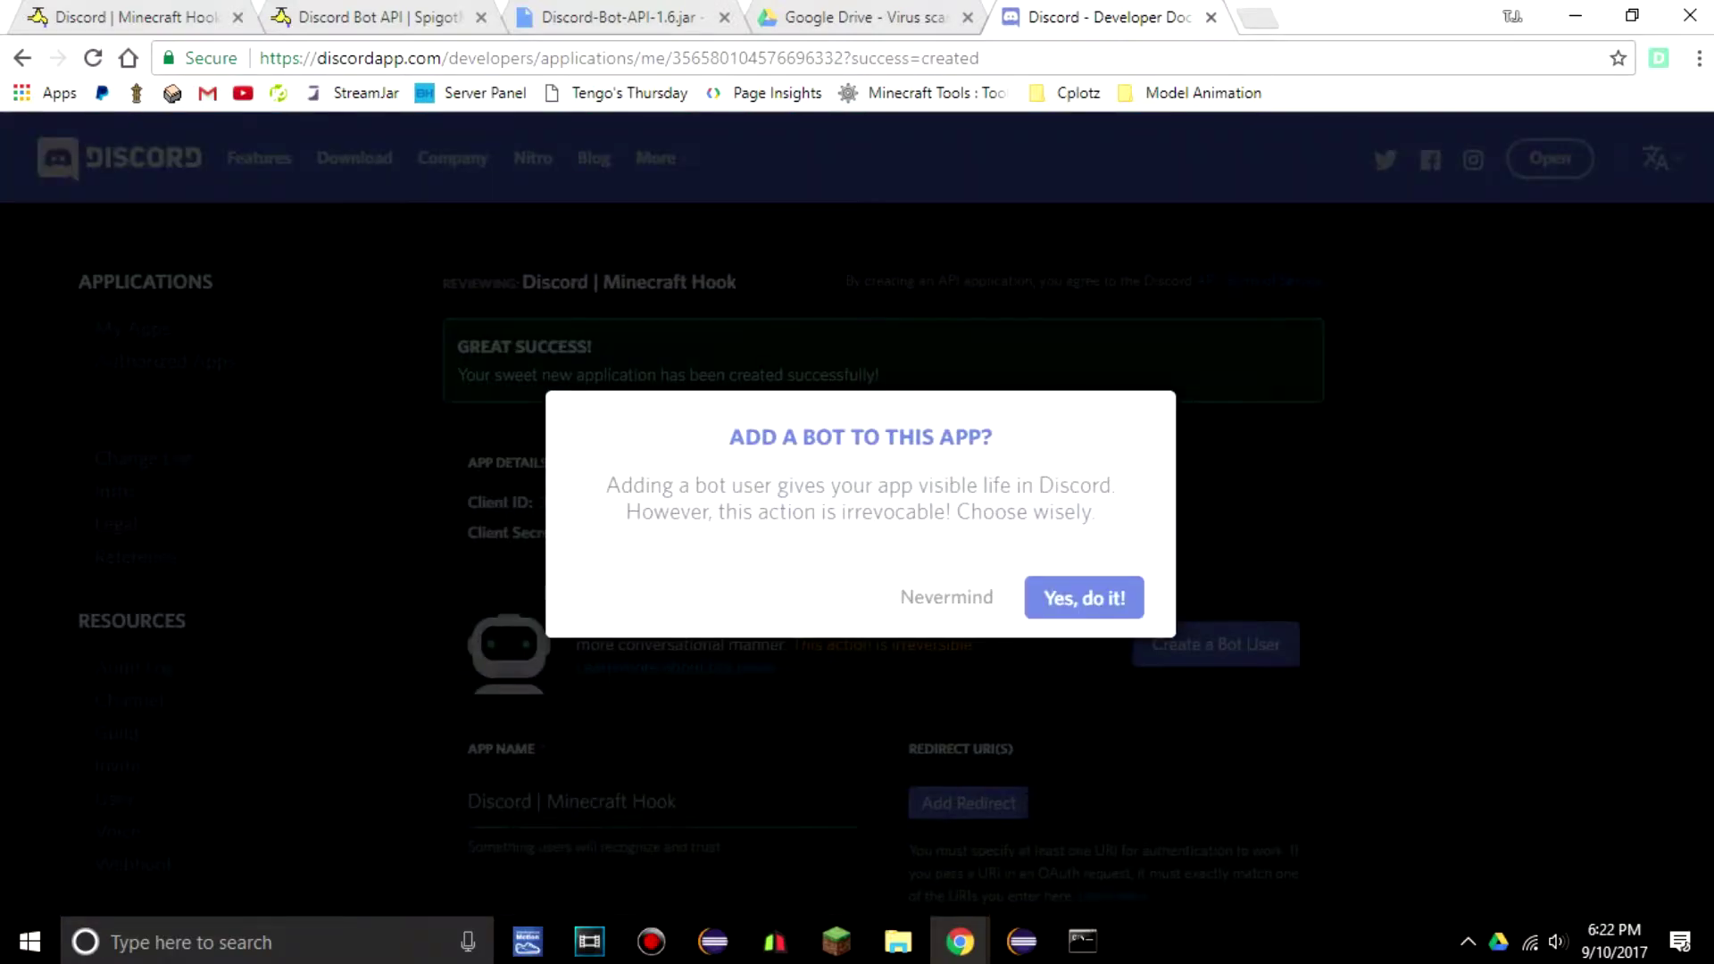
click(1084, 597)
scroll(884, 571, down, 1)
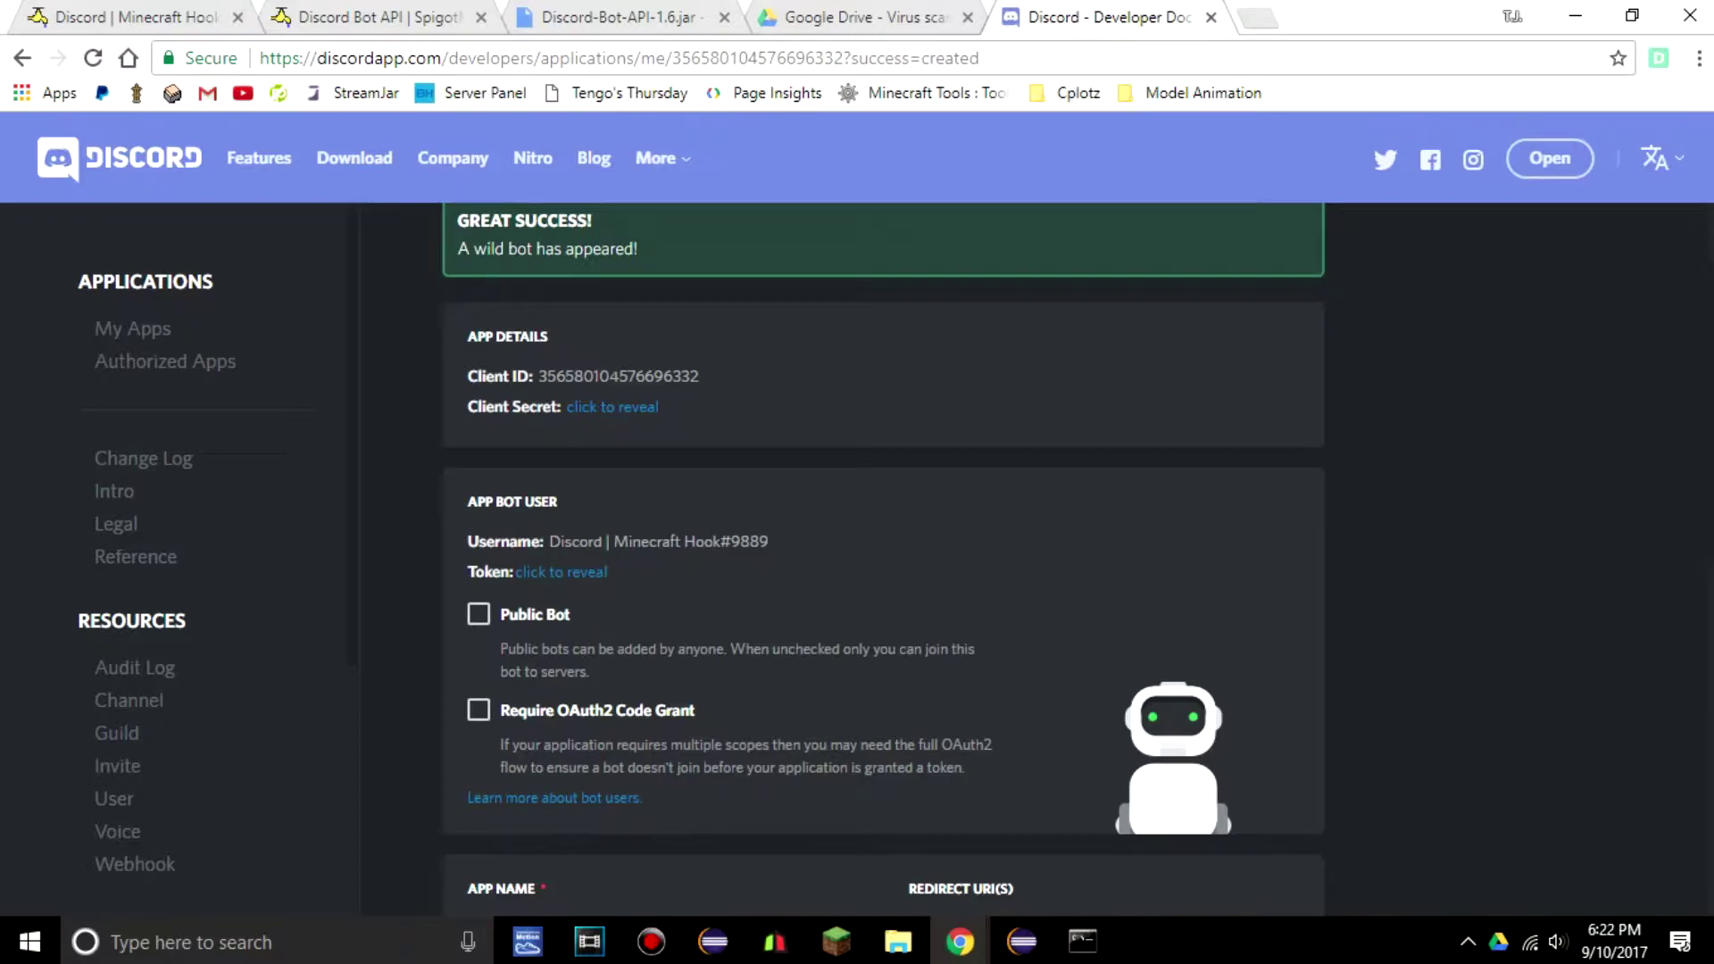
click(479, 614)
- Reveal and copy the bot's token
scroll(884, 554, down, 10)
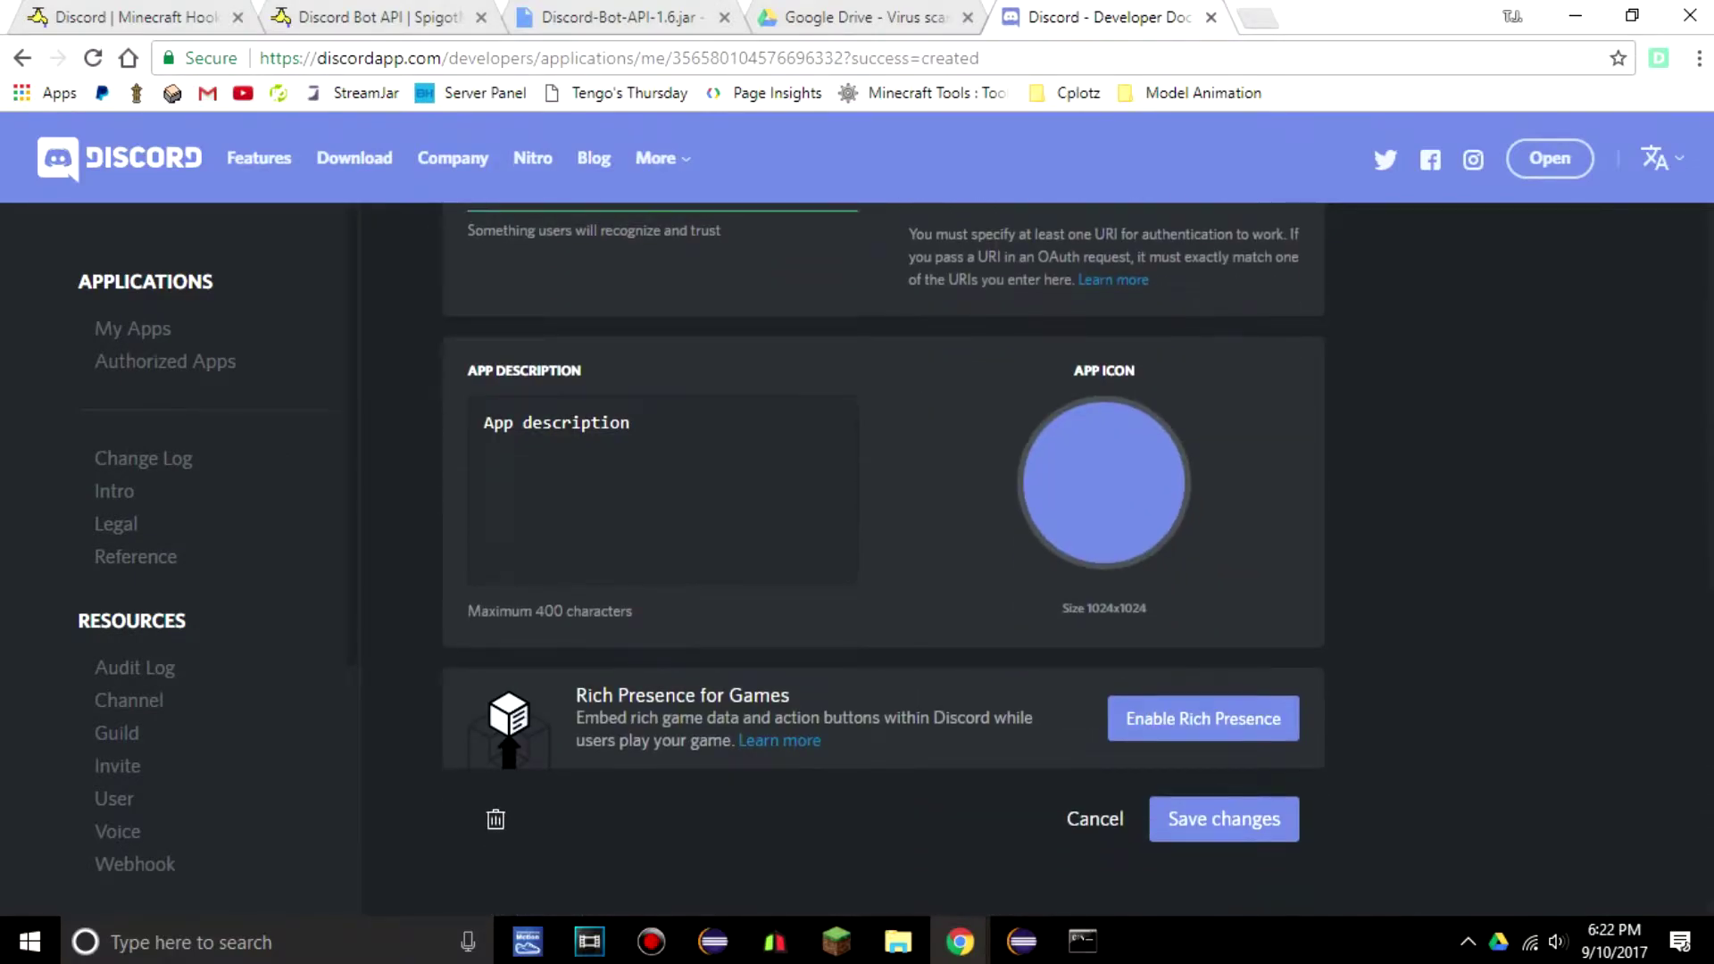
scroll(884, 554, up, 12)
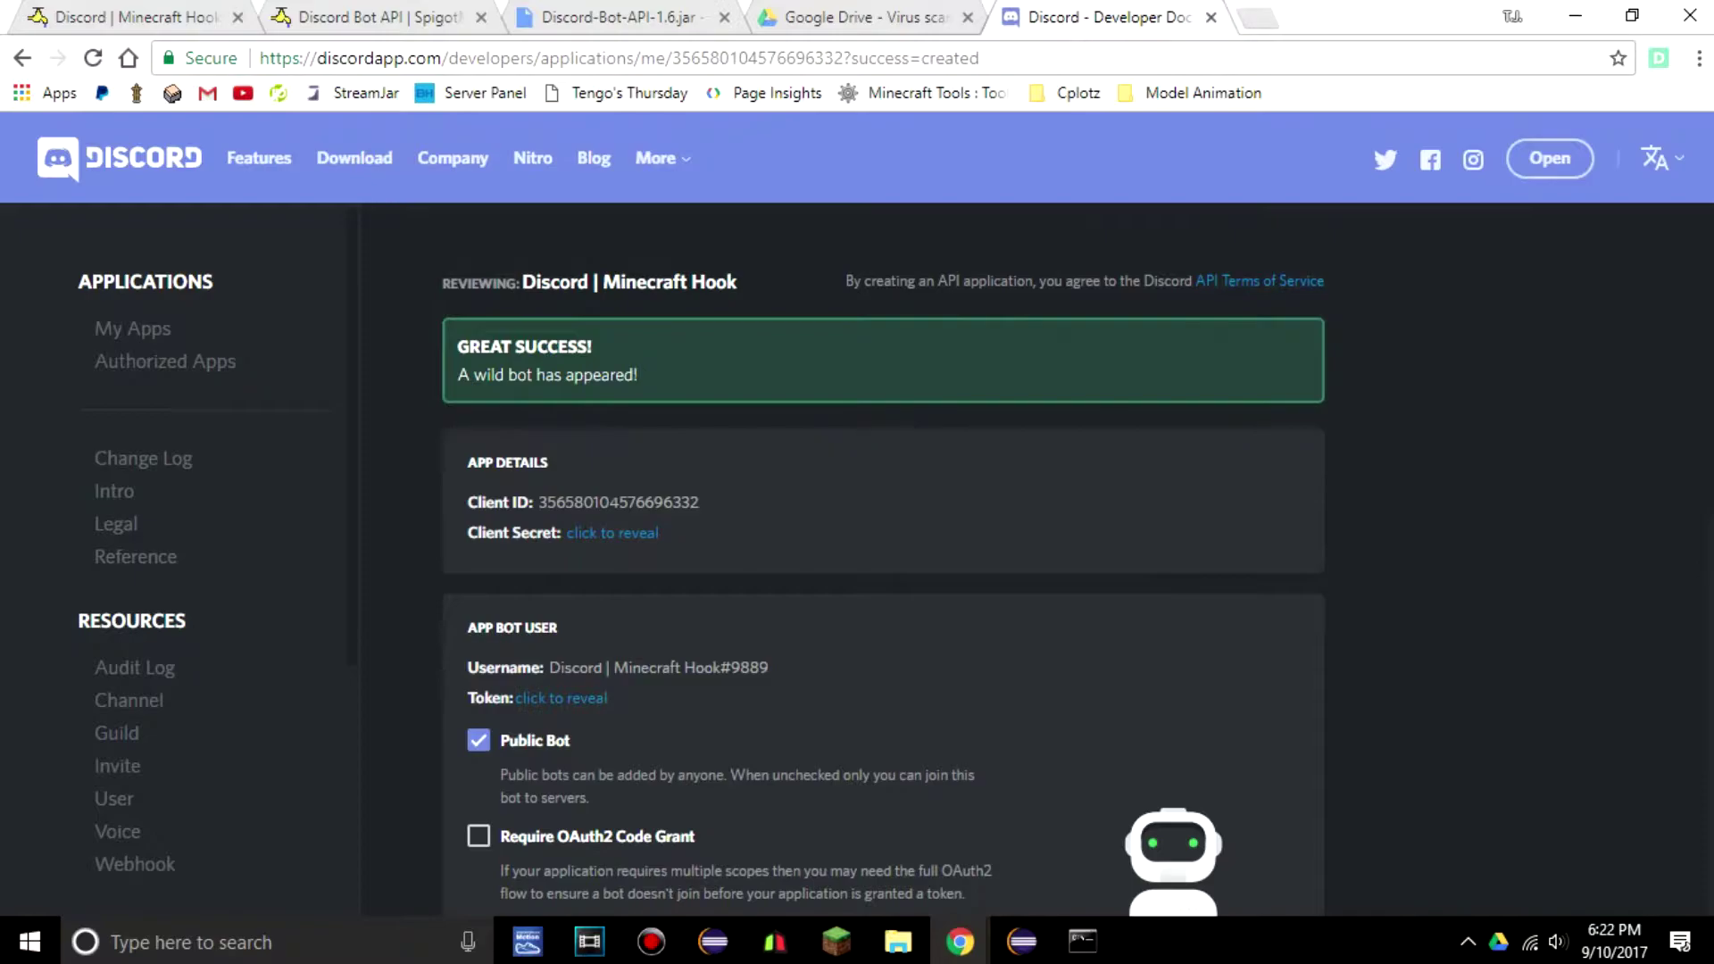
scroll(884, 553, down, 1)
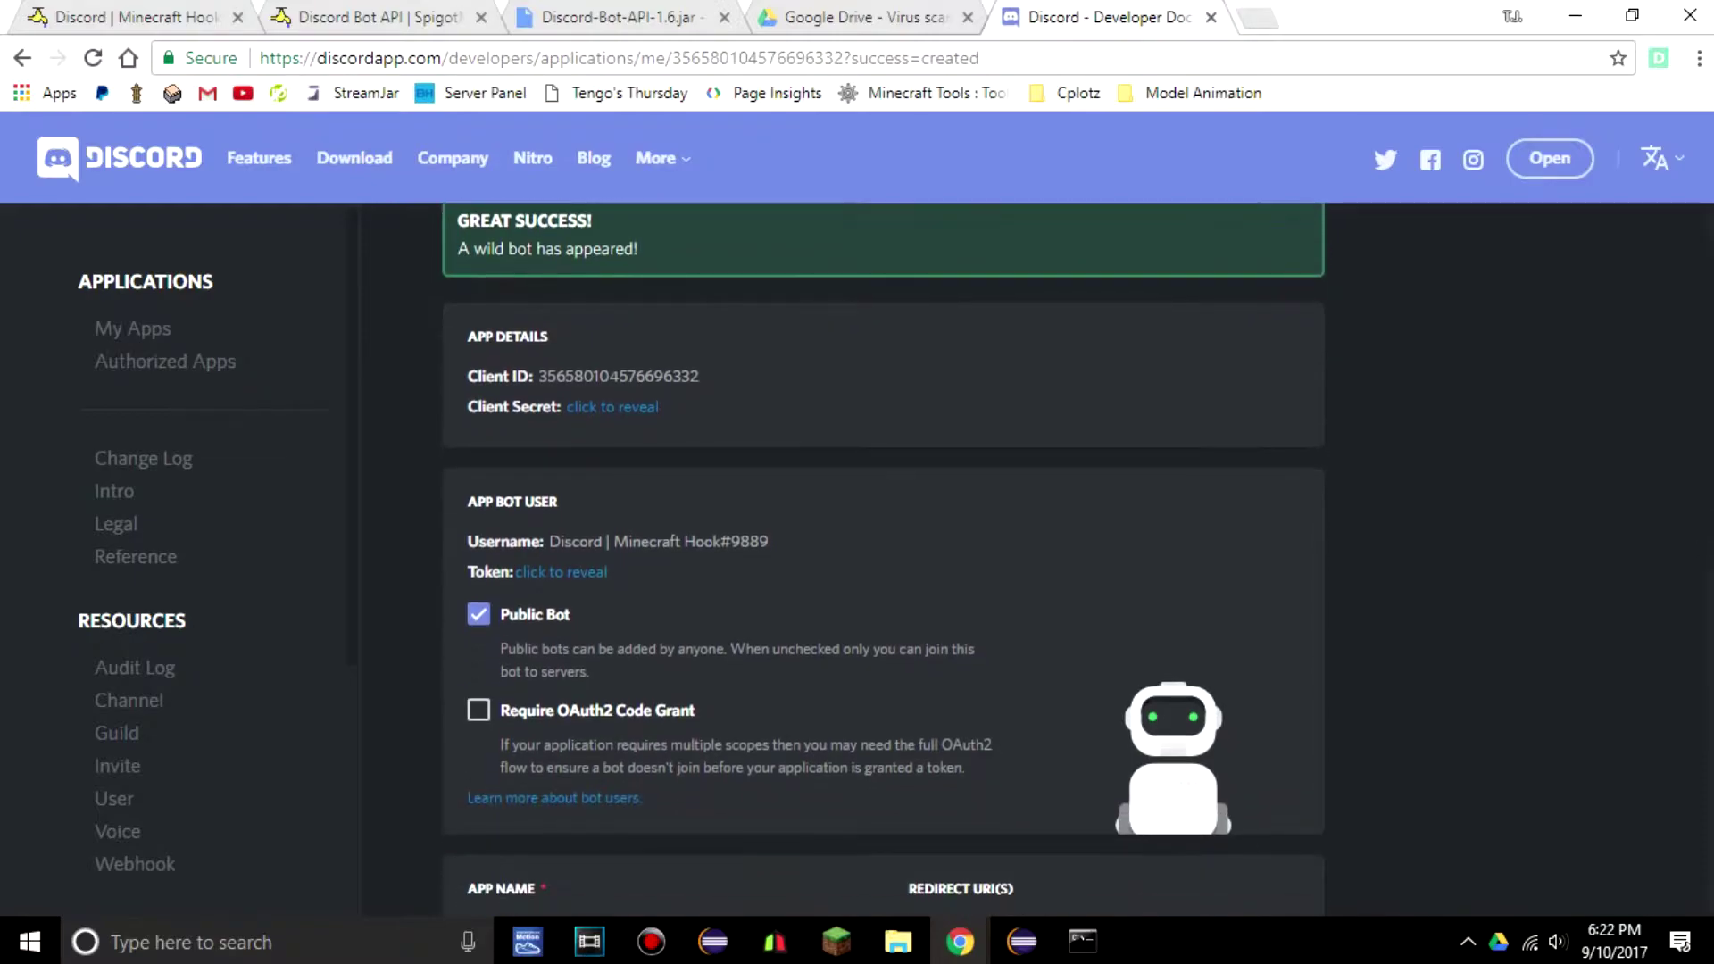
click(561, 571)
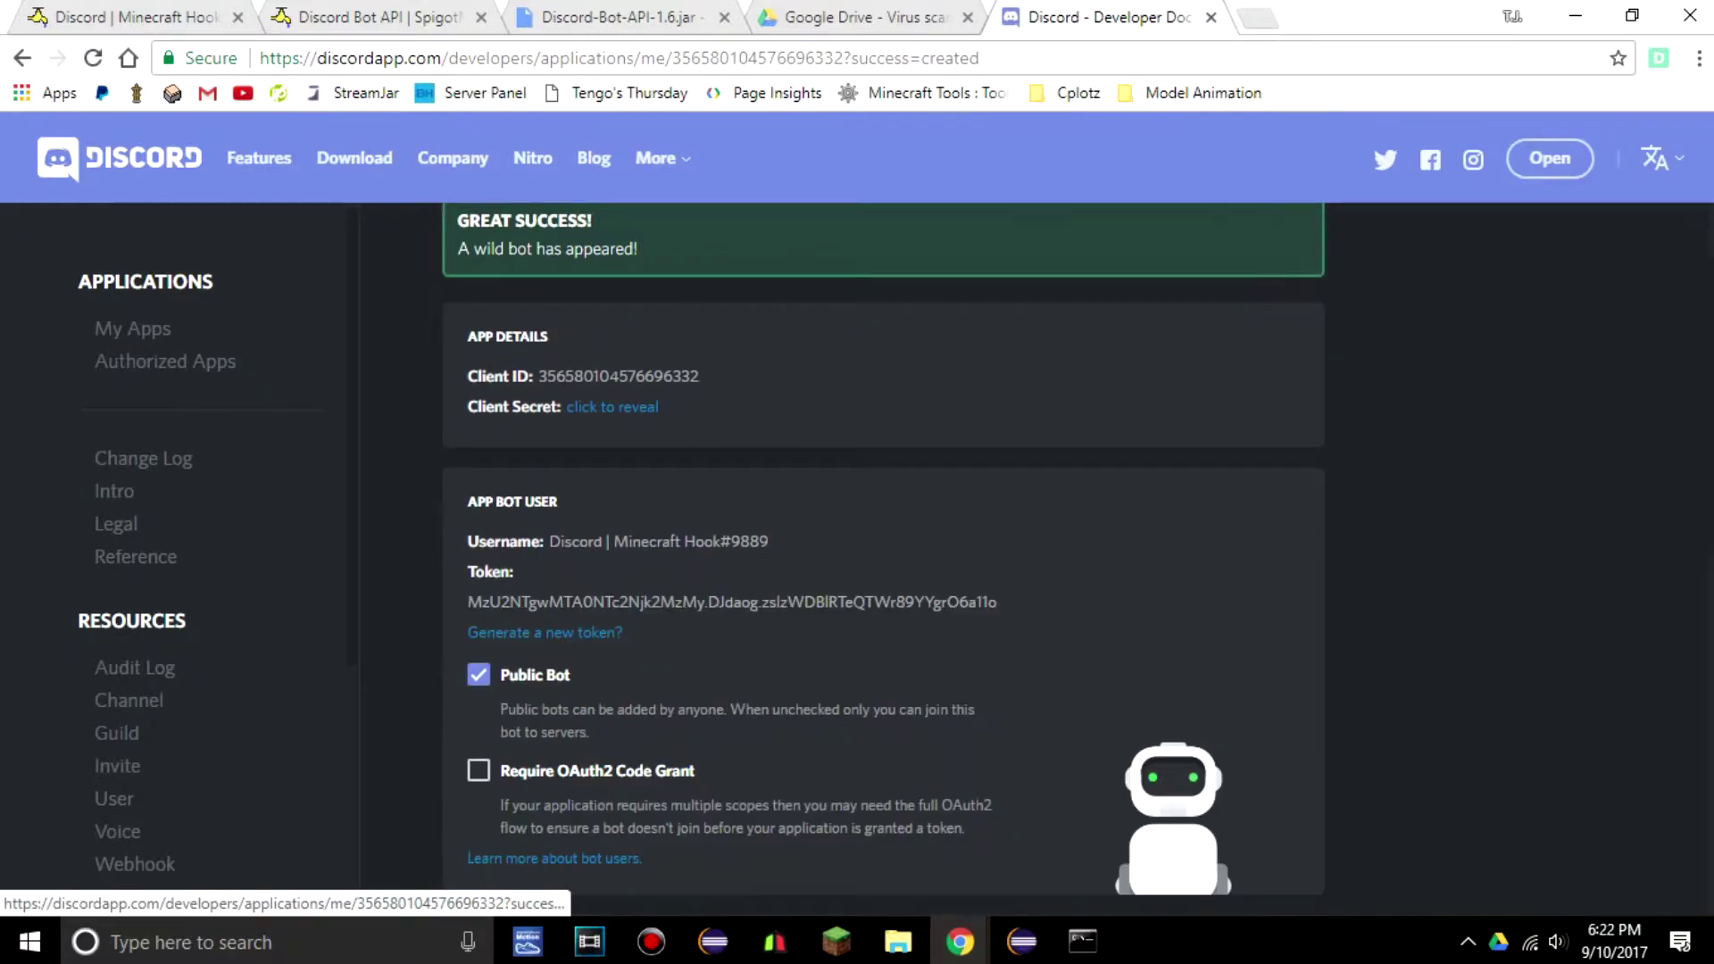
drag(998, 602, 466, 603)
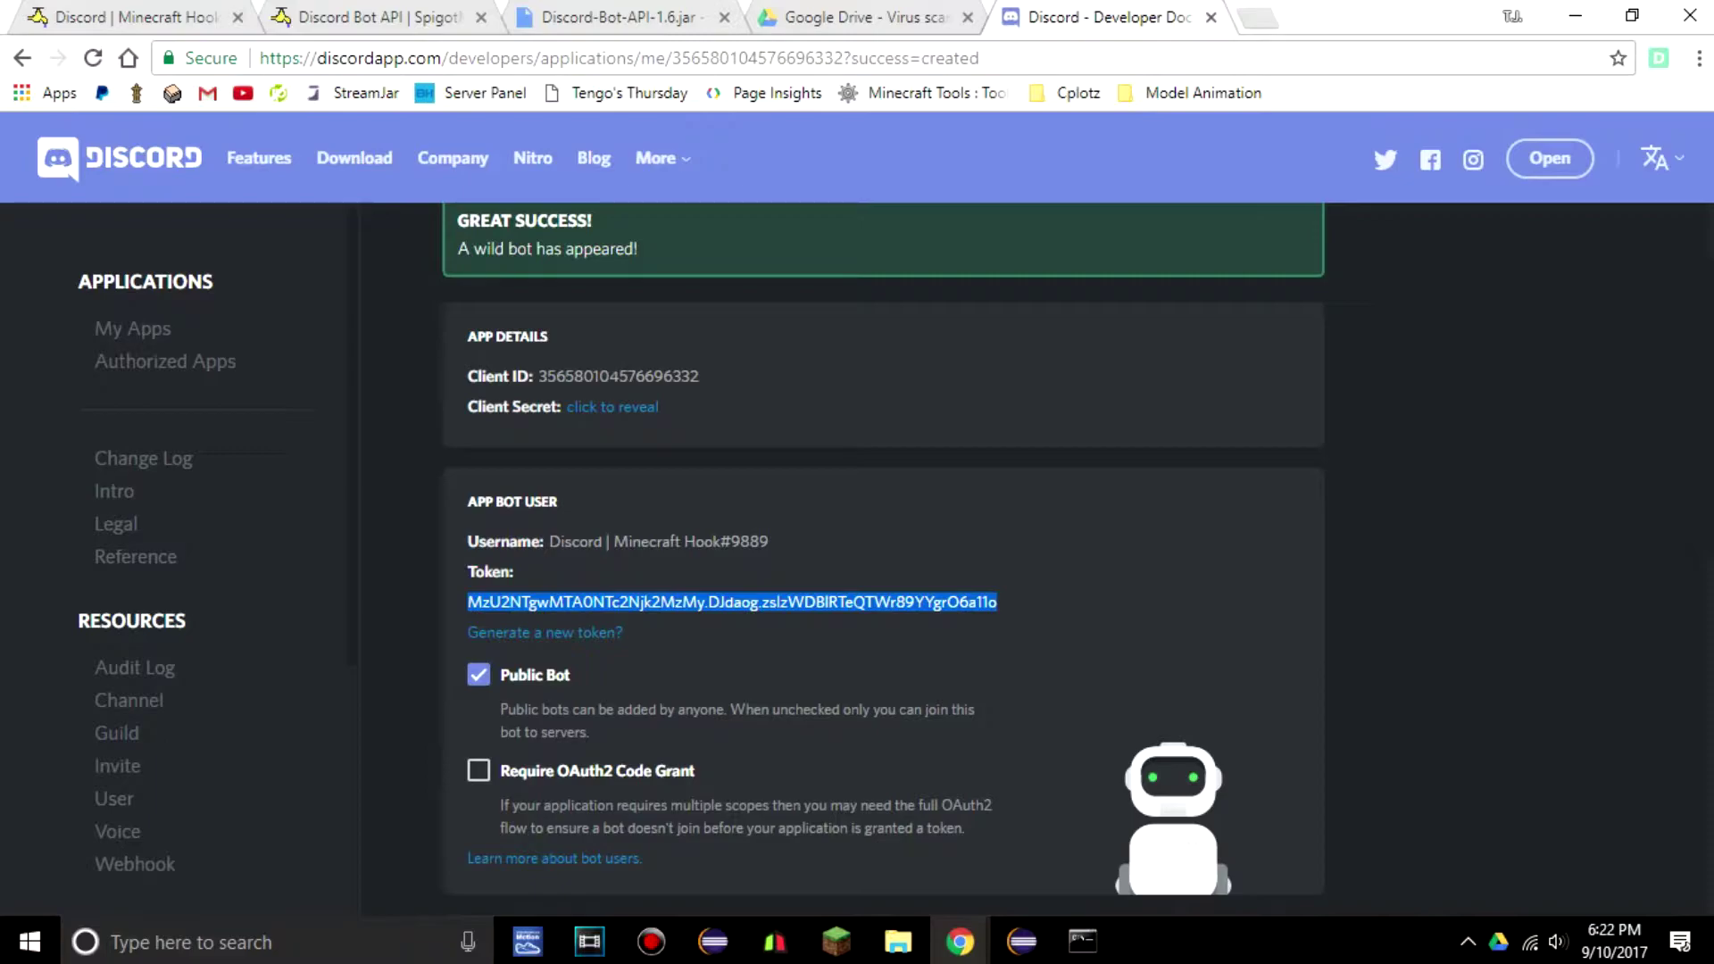
key(alt+Tab)
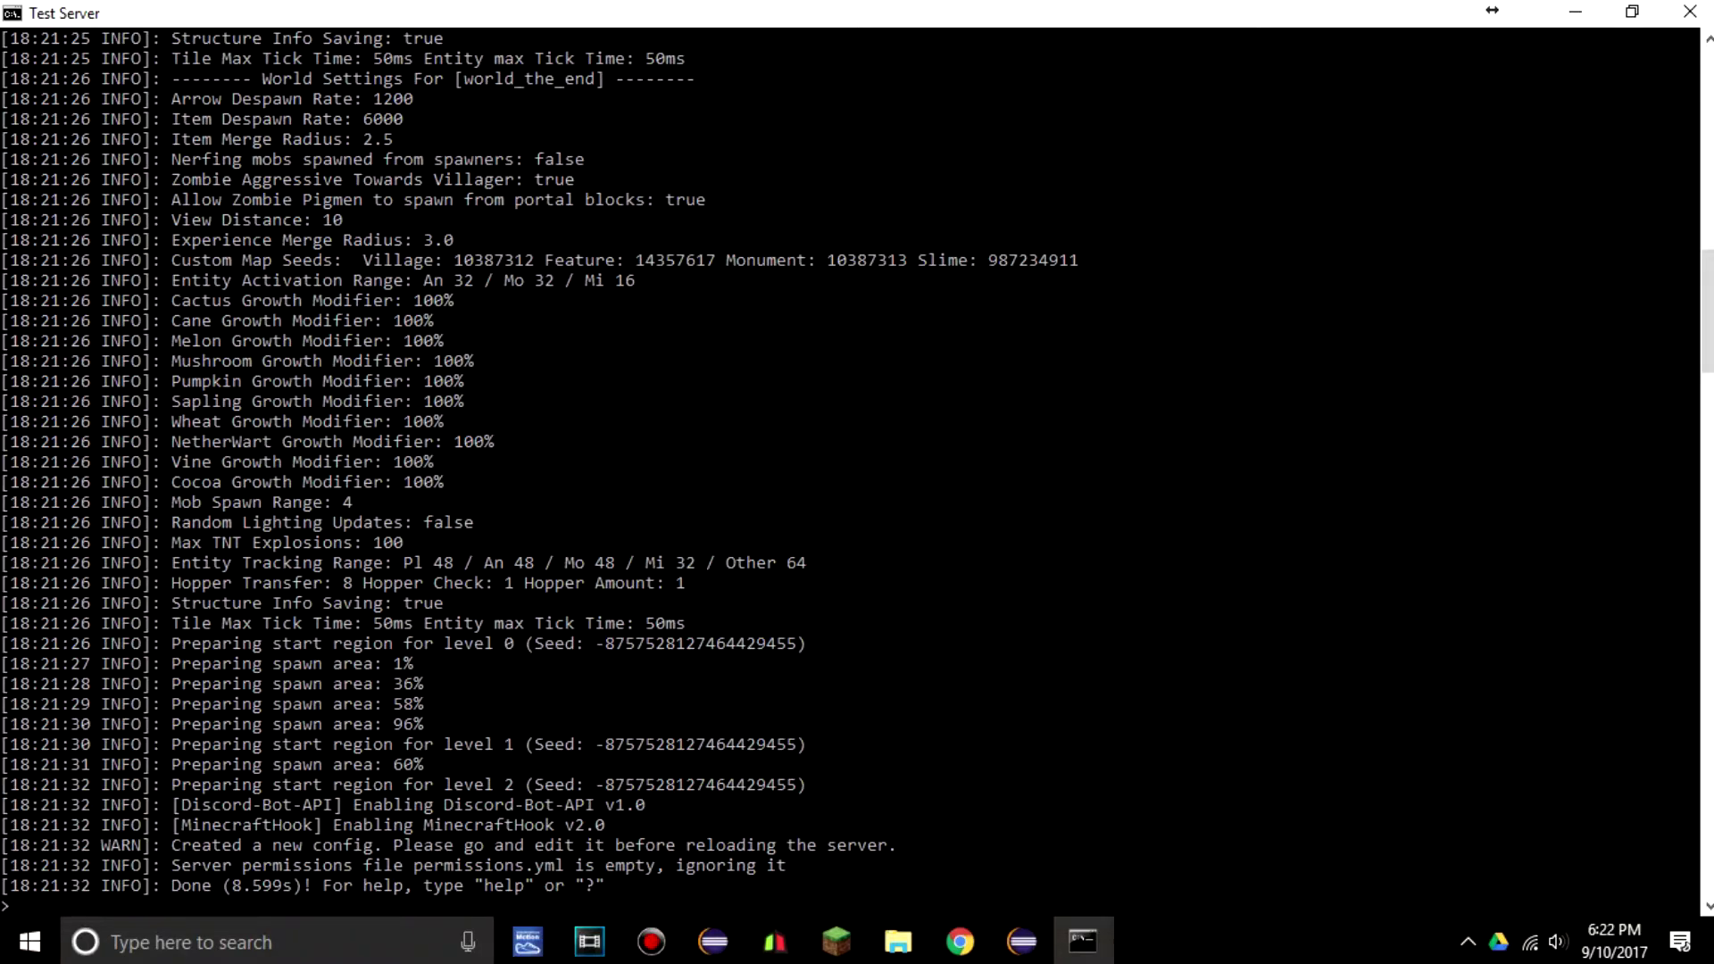
- Shut the Test Server down with 'stop' and close its console
text(stop)
key(Return)
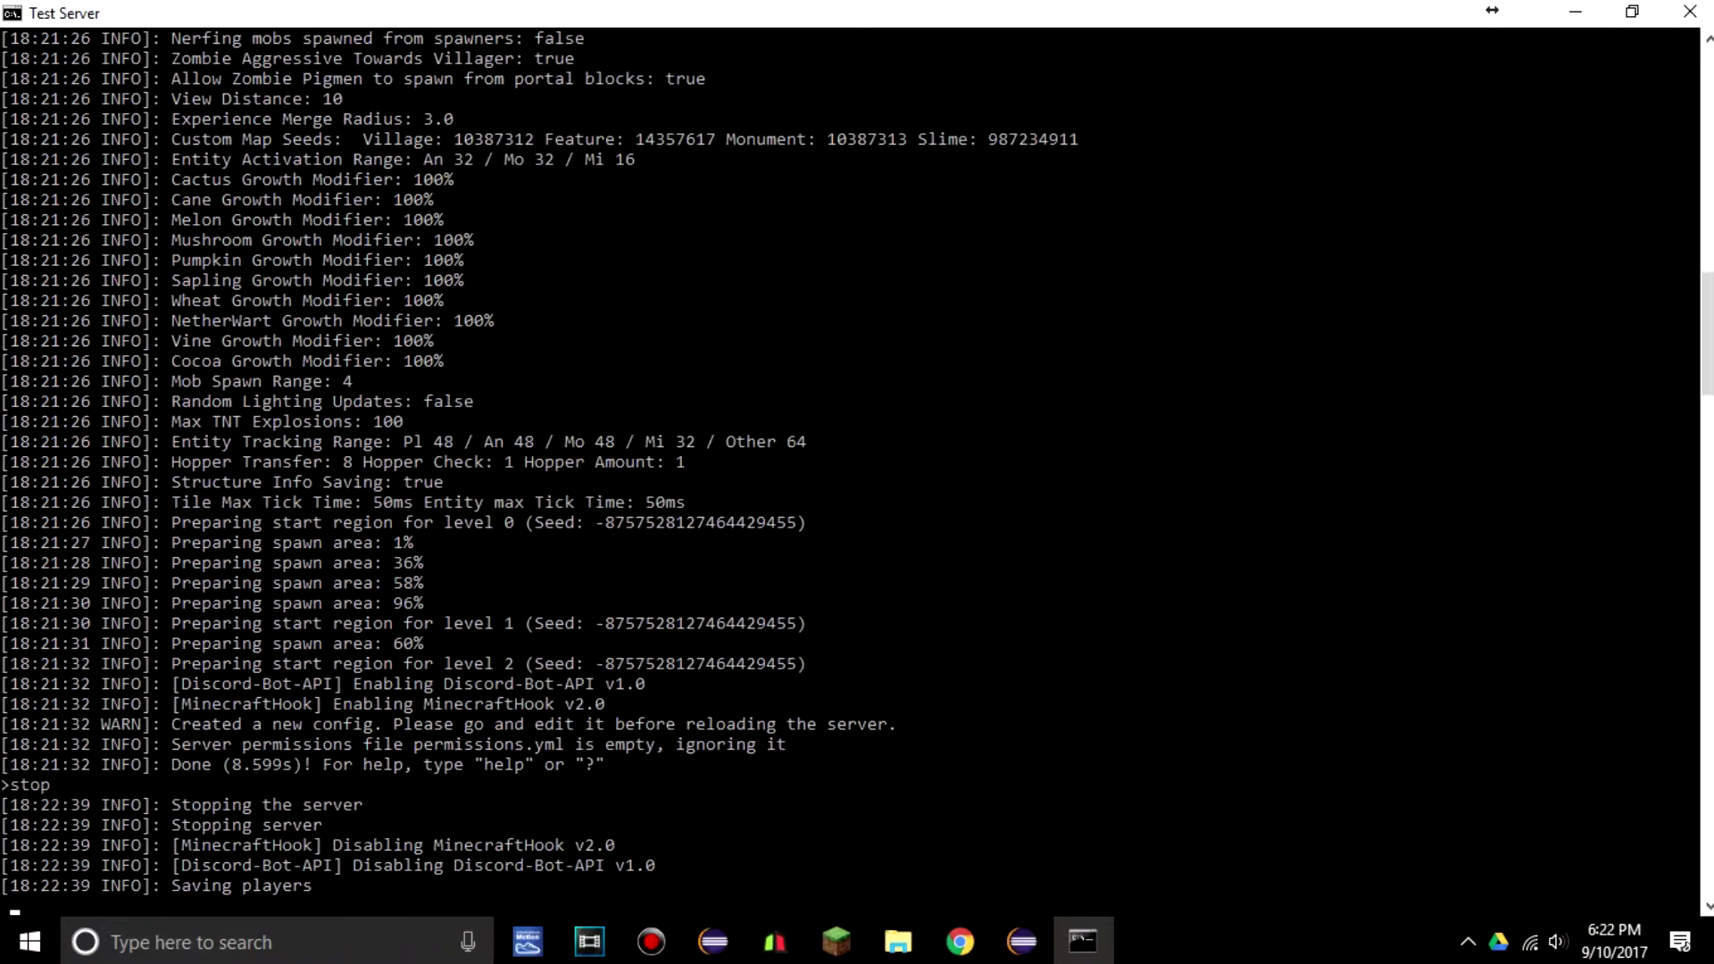
key(Return)
double_click(732, 602)
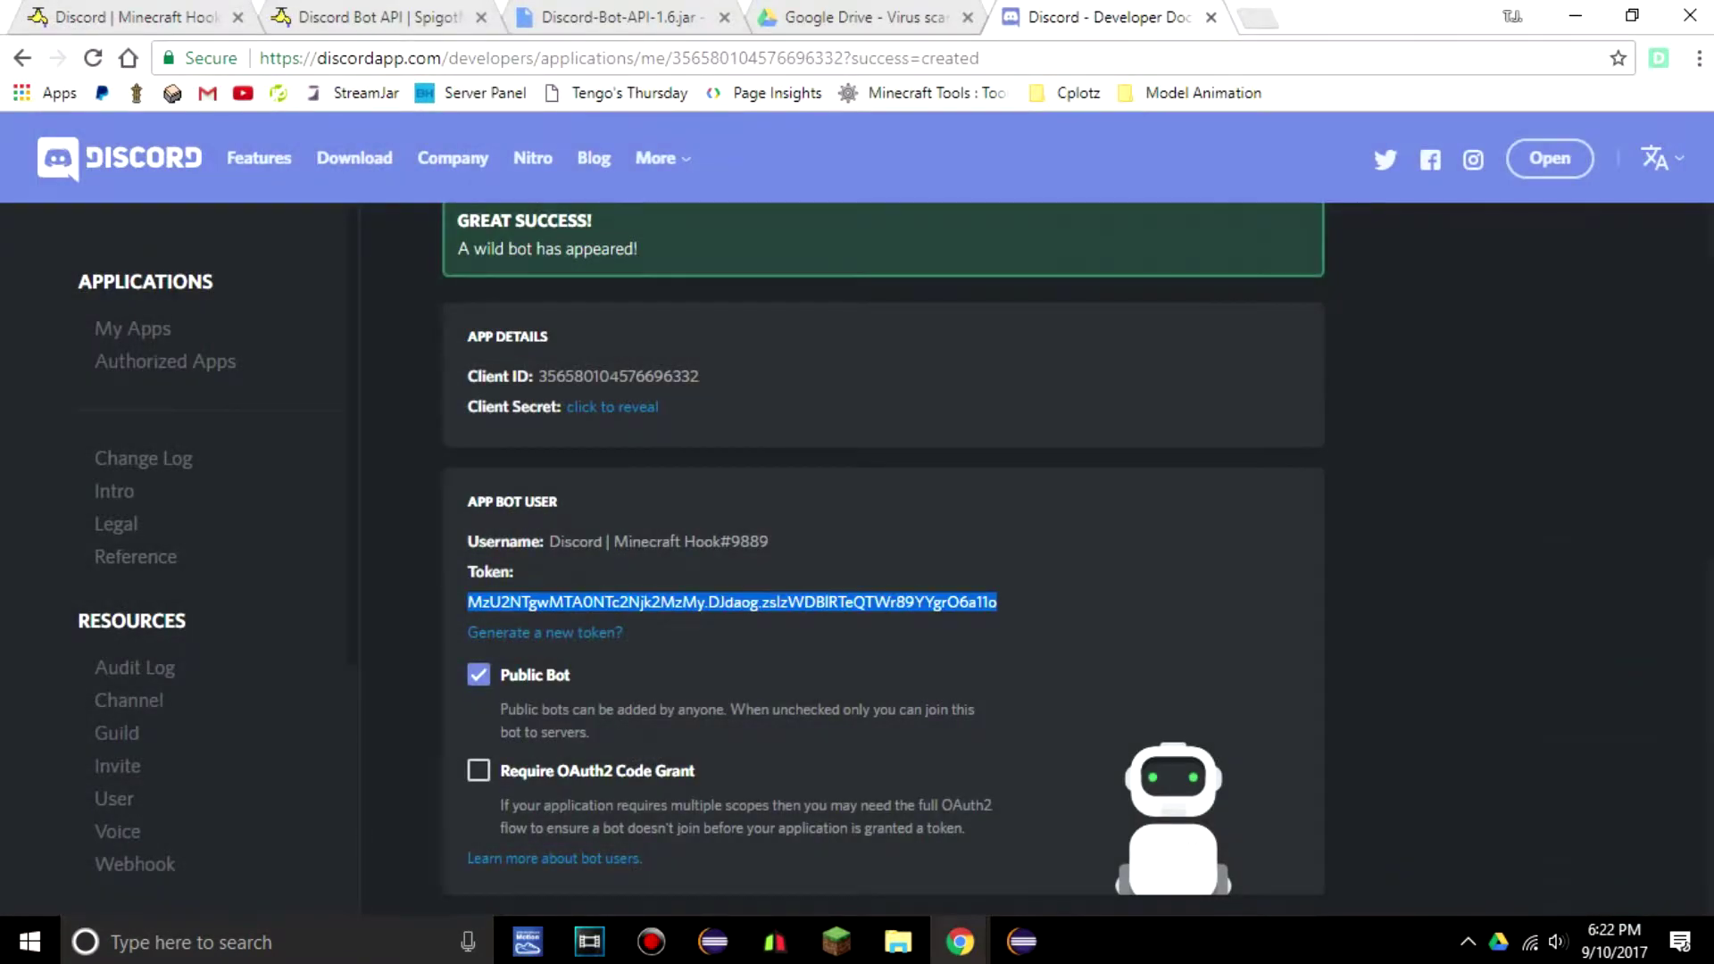
key(alt+Tab)
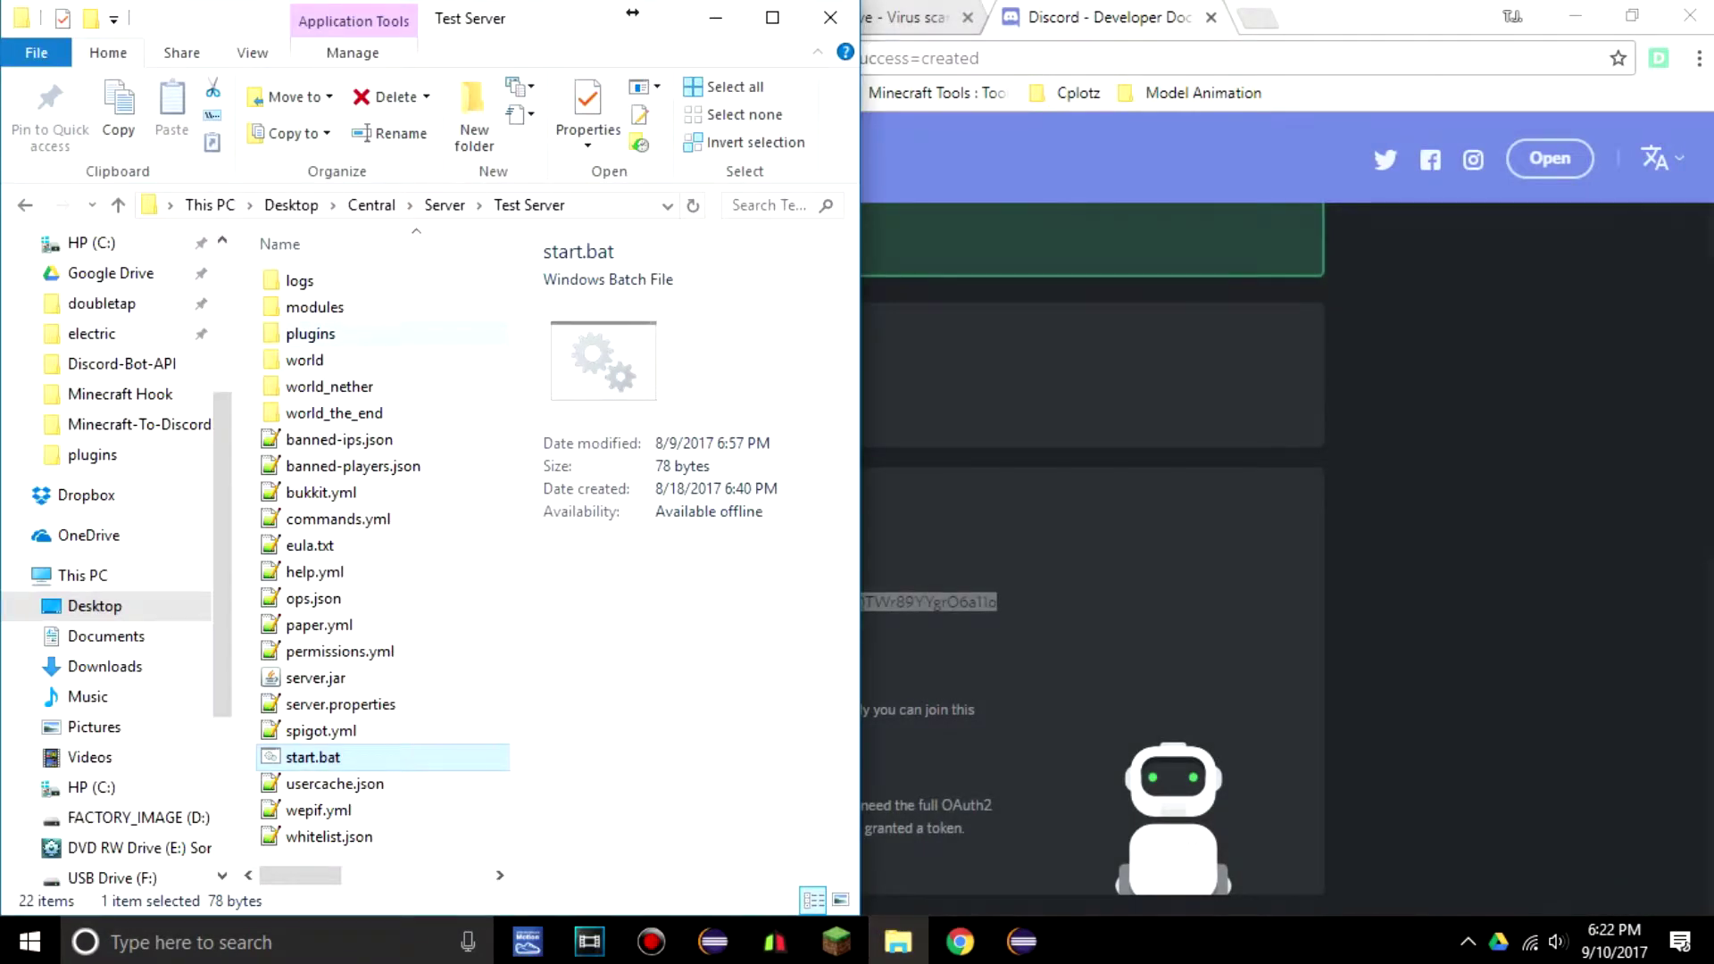
click(311, 334)
- Open plugins > Minecraft Hook > Config.yml in Notepad++
key(Return)
key(m)
key(Return)
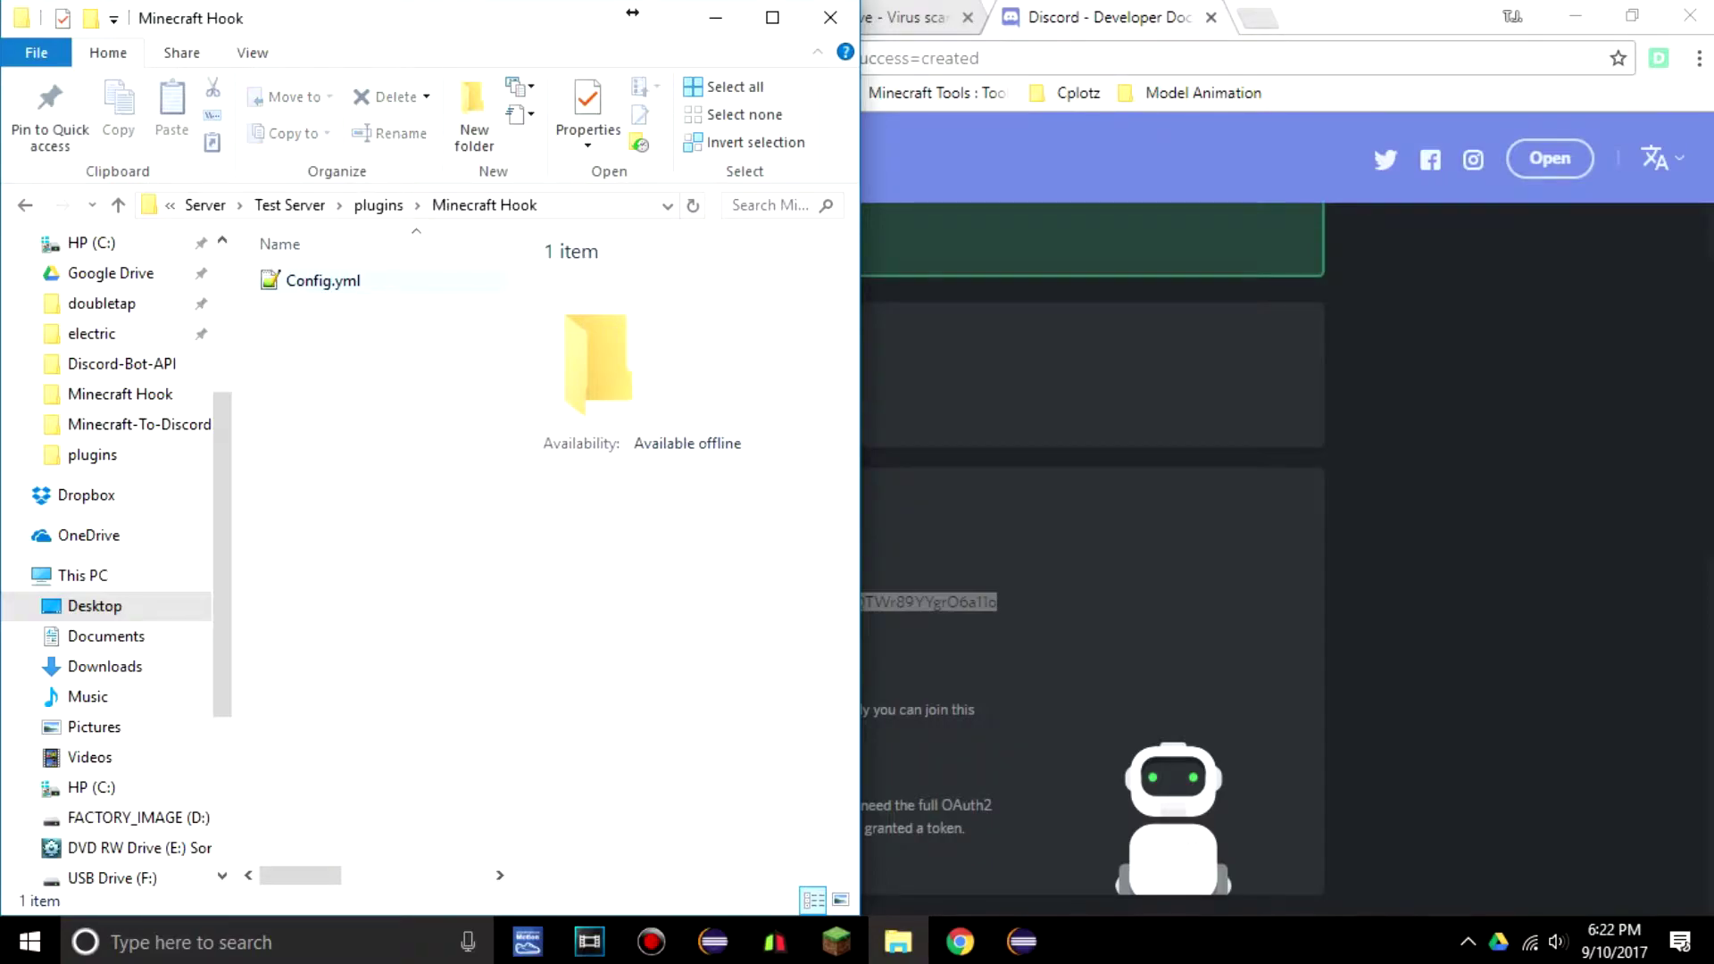
key(c)
key(Return)
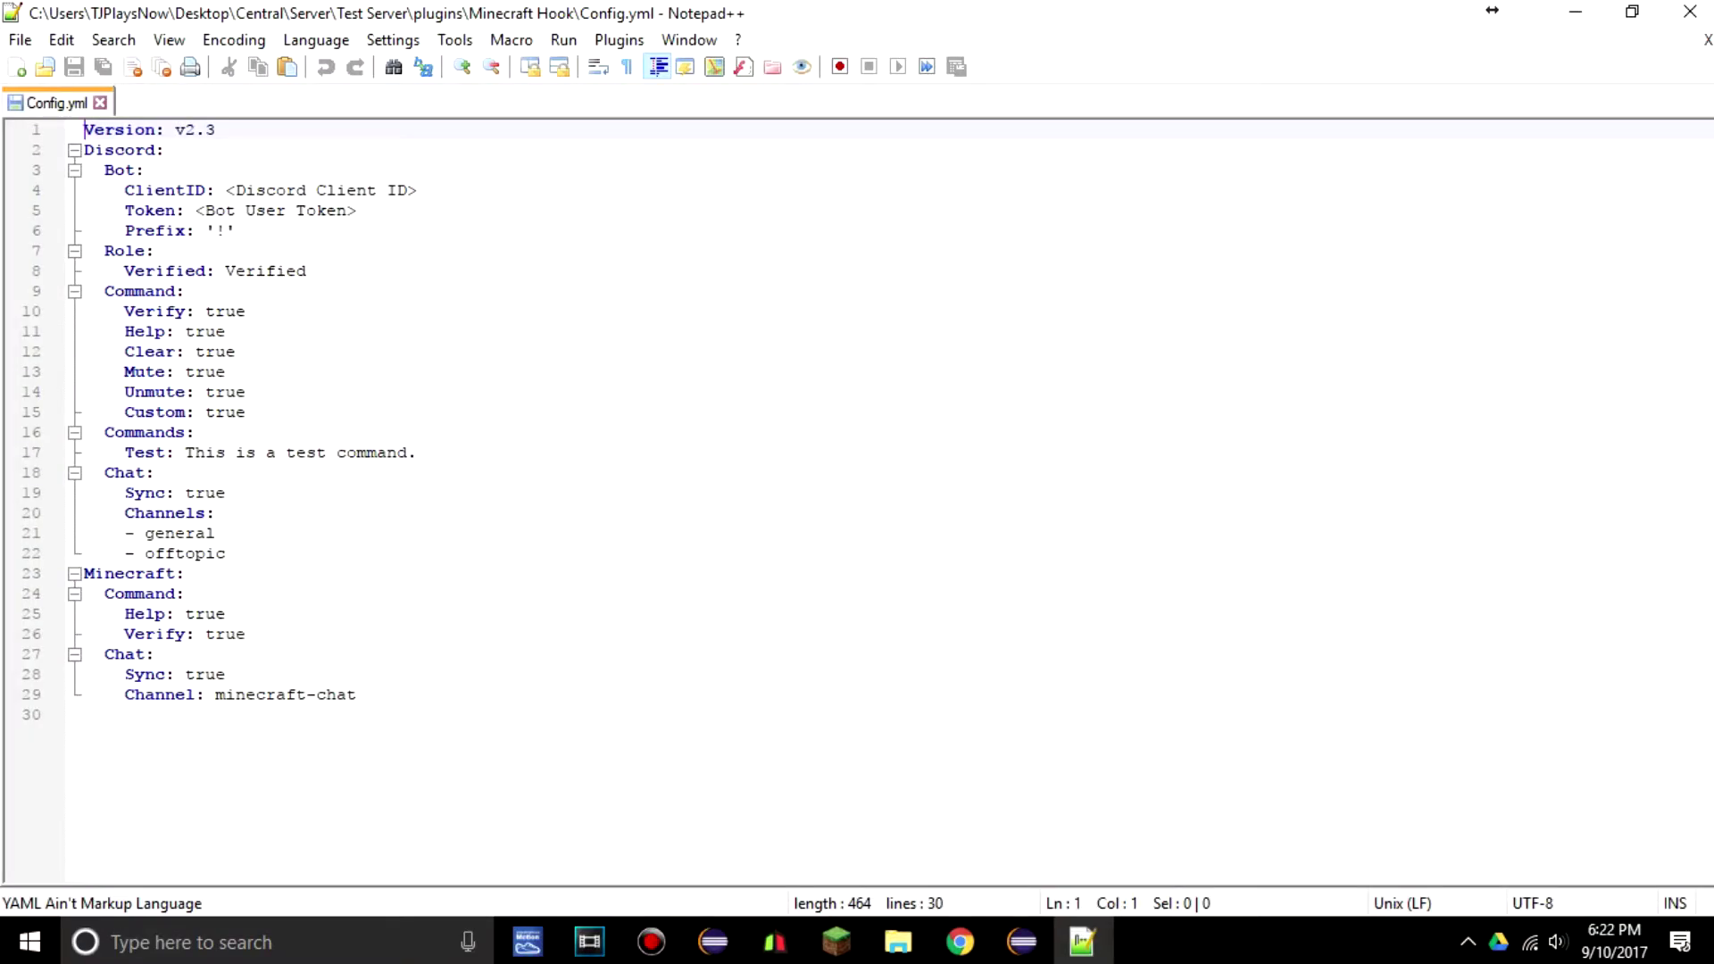
- Replace <Bot User Token> on line 5 with the pasted token in quotes and save
drag(357, 211, 195, 211)
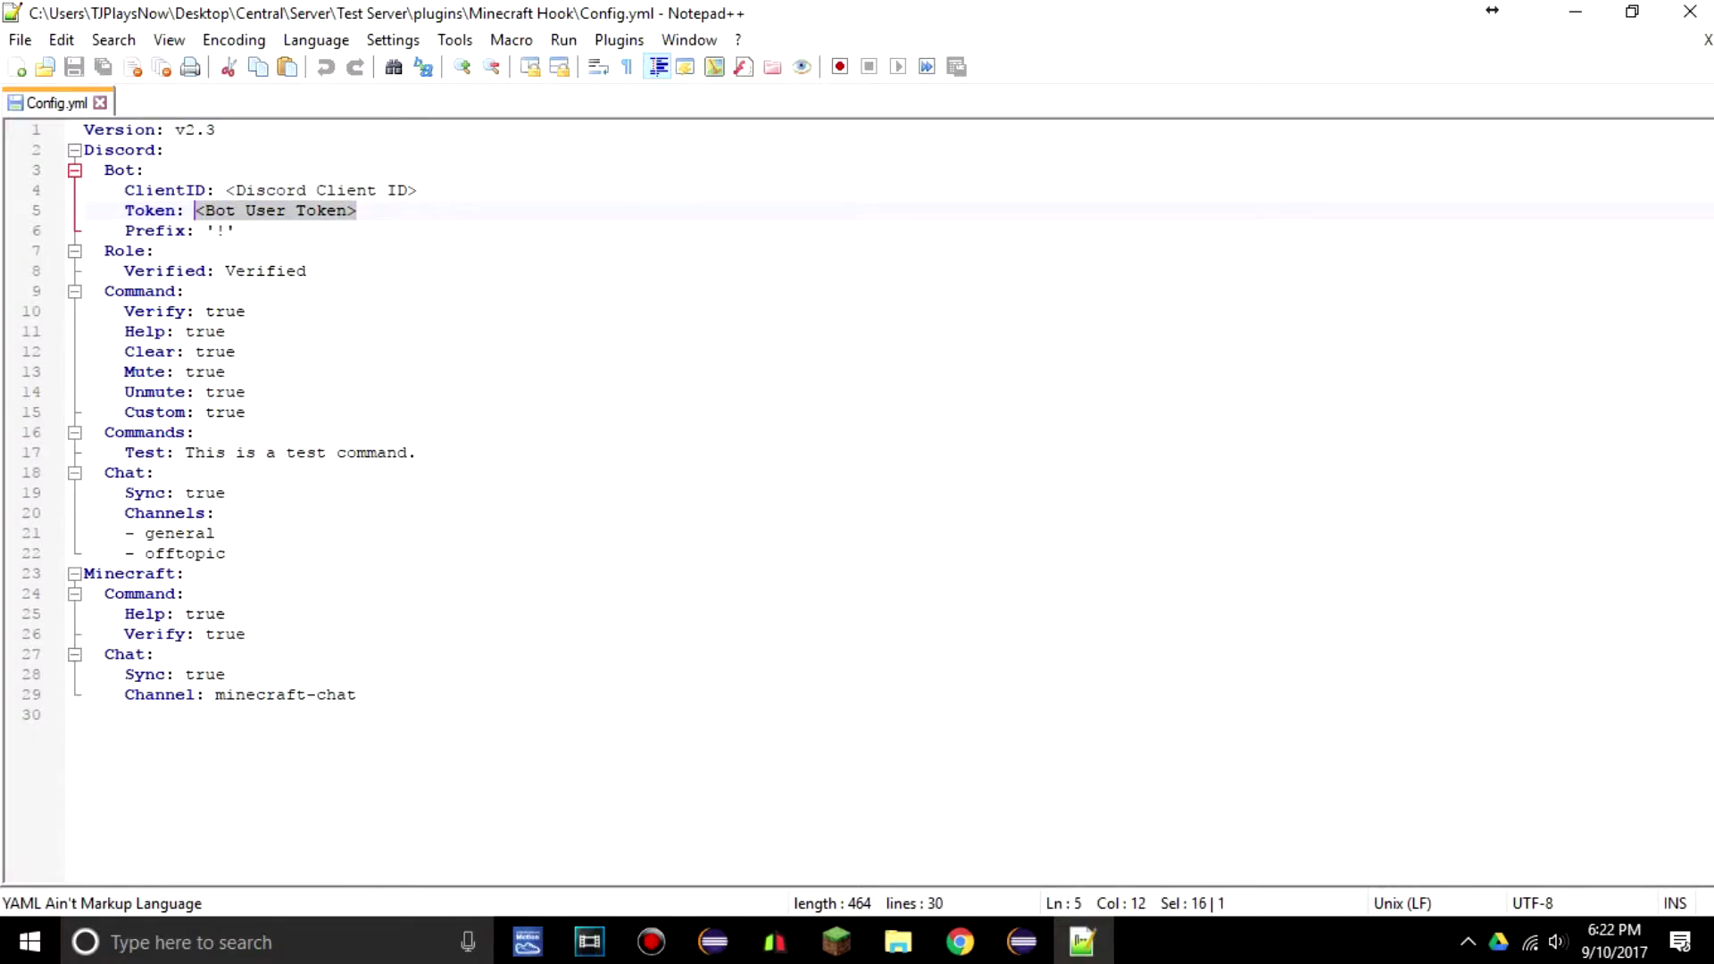
text(')
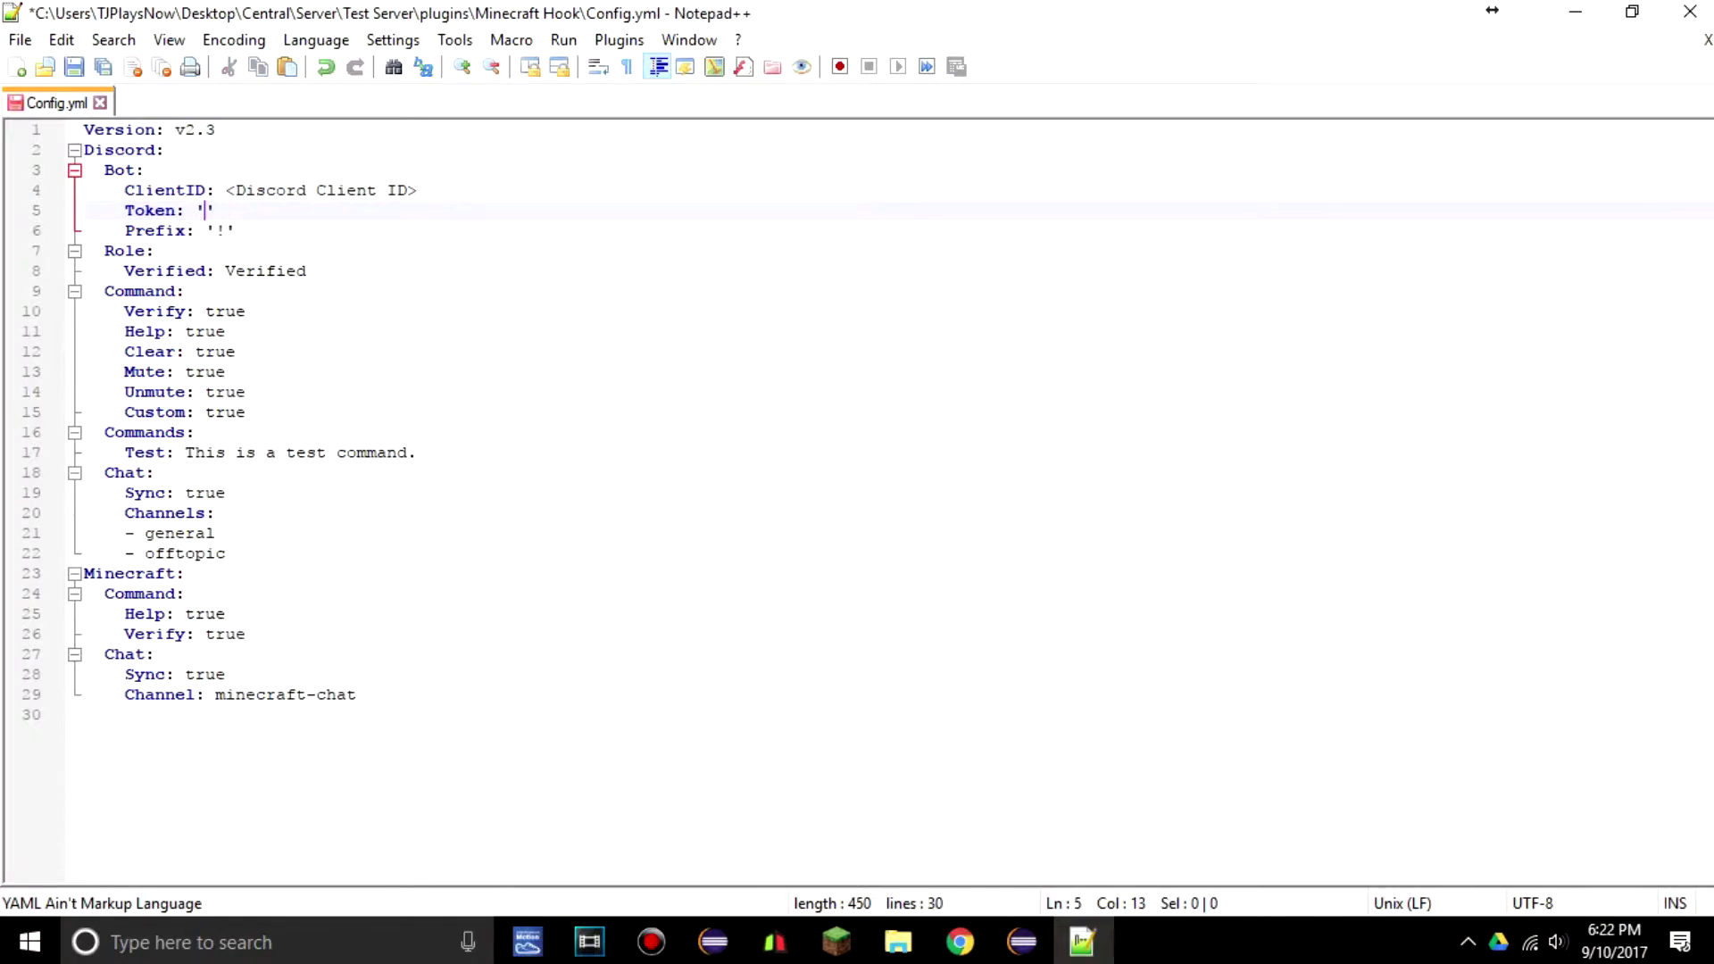
key(Right)
key(BackSpace)
key(BackSpace)
text(')
key(ctrl+v)
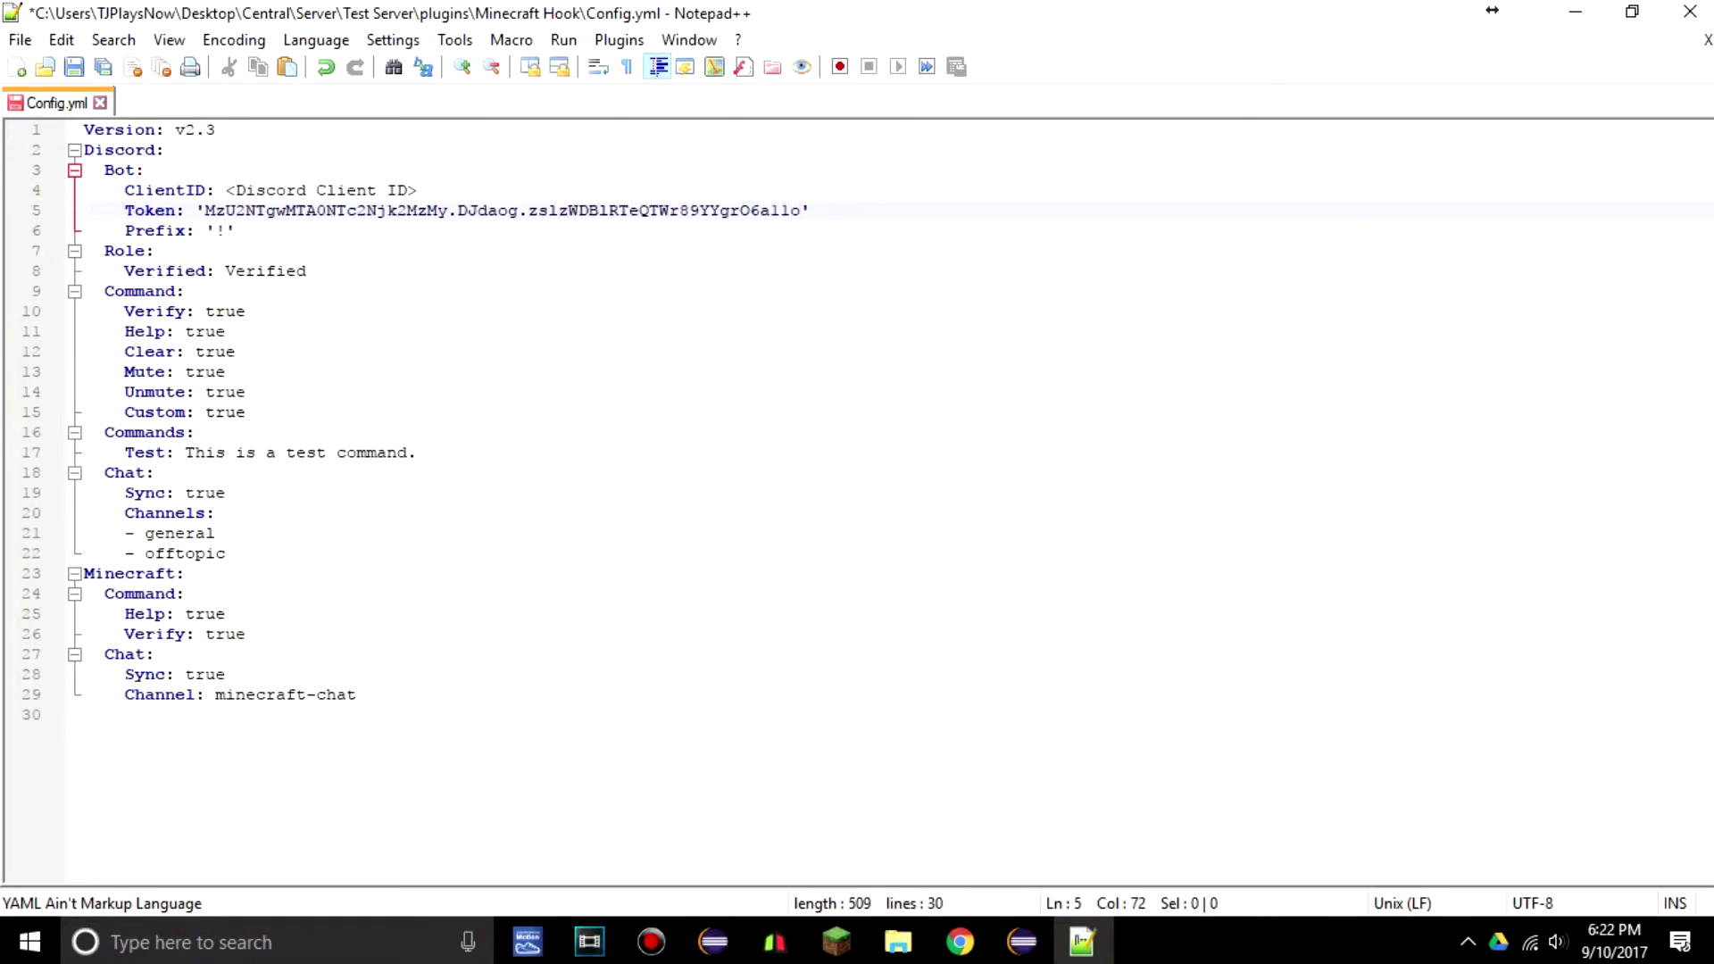
key(ctrl+s)
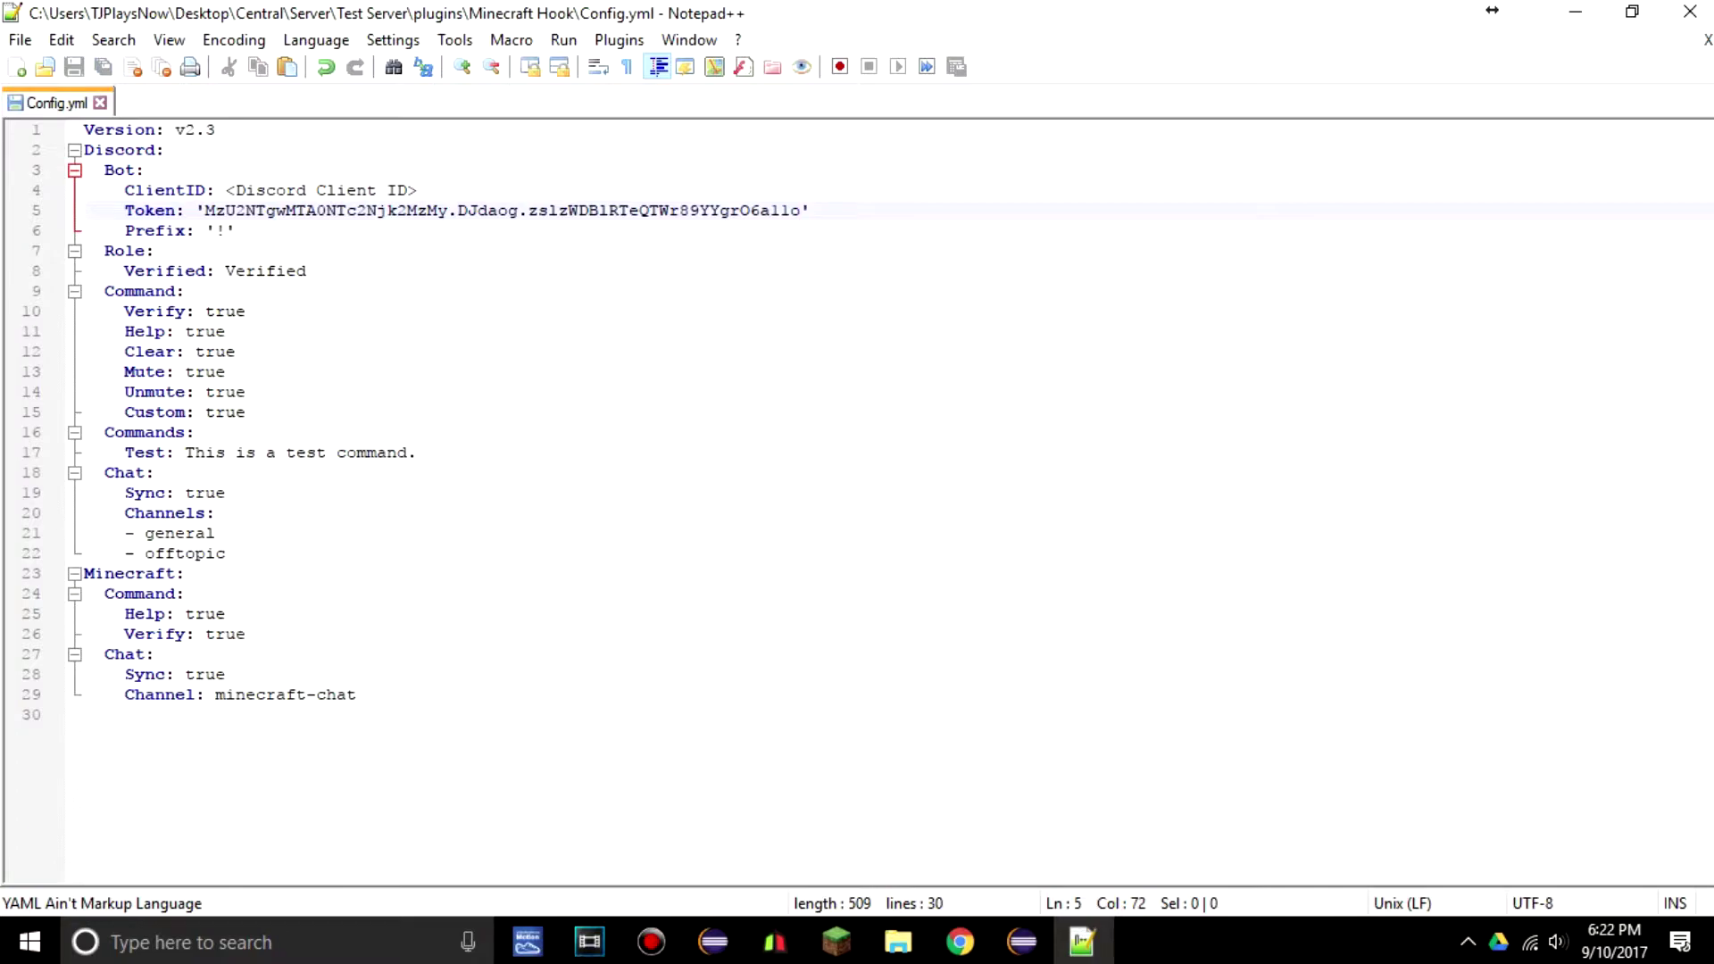
- Delete the <Discord Client ID> placeholder from the ClientID line
drag(417, 190, 235, 189)
key(BackSpace)
key(BackSpace)
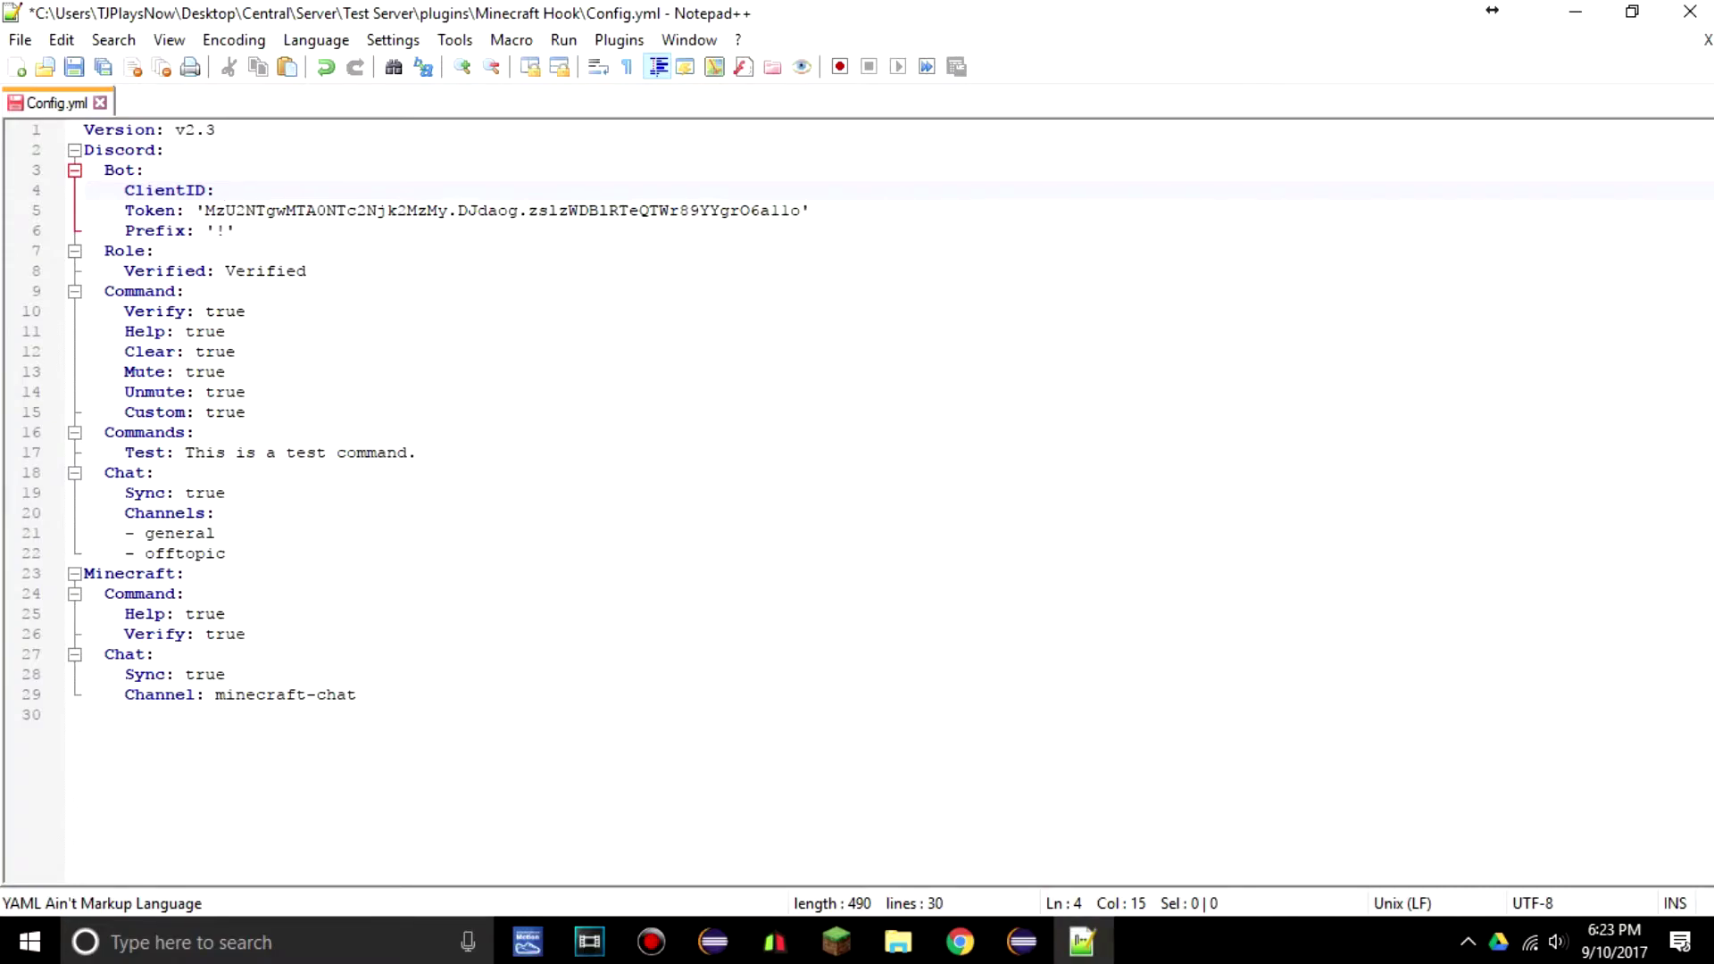
key(alt+Tab)
key(Tab)
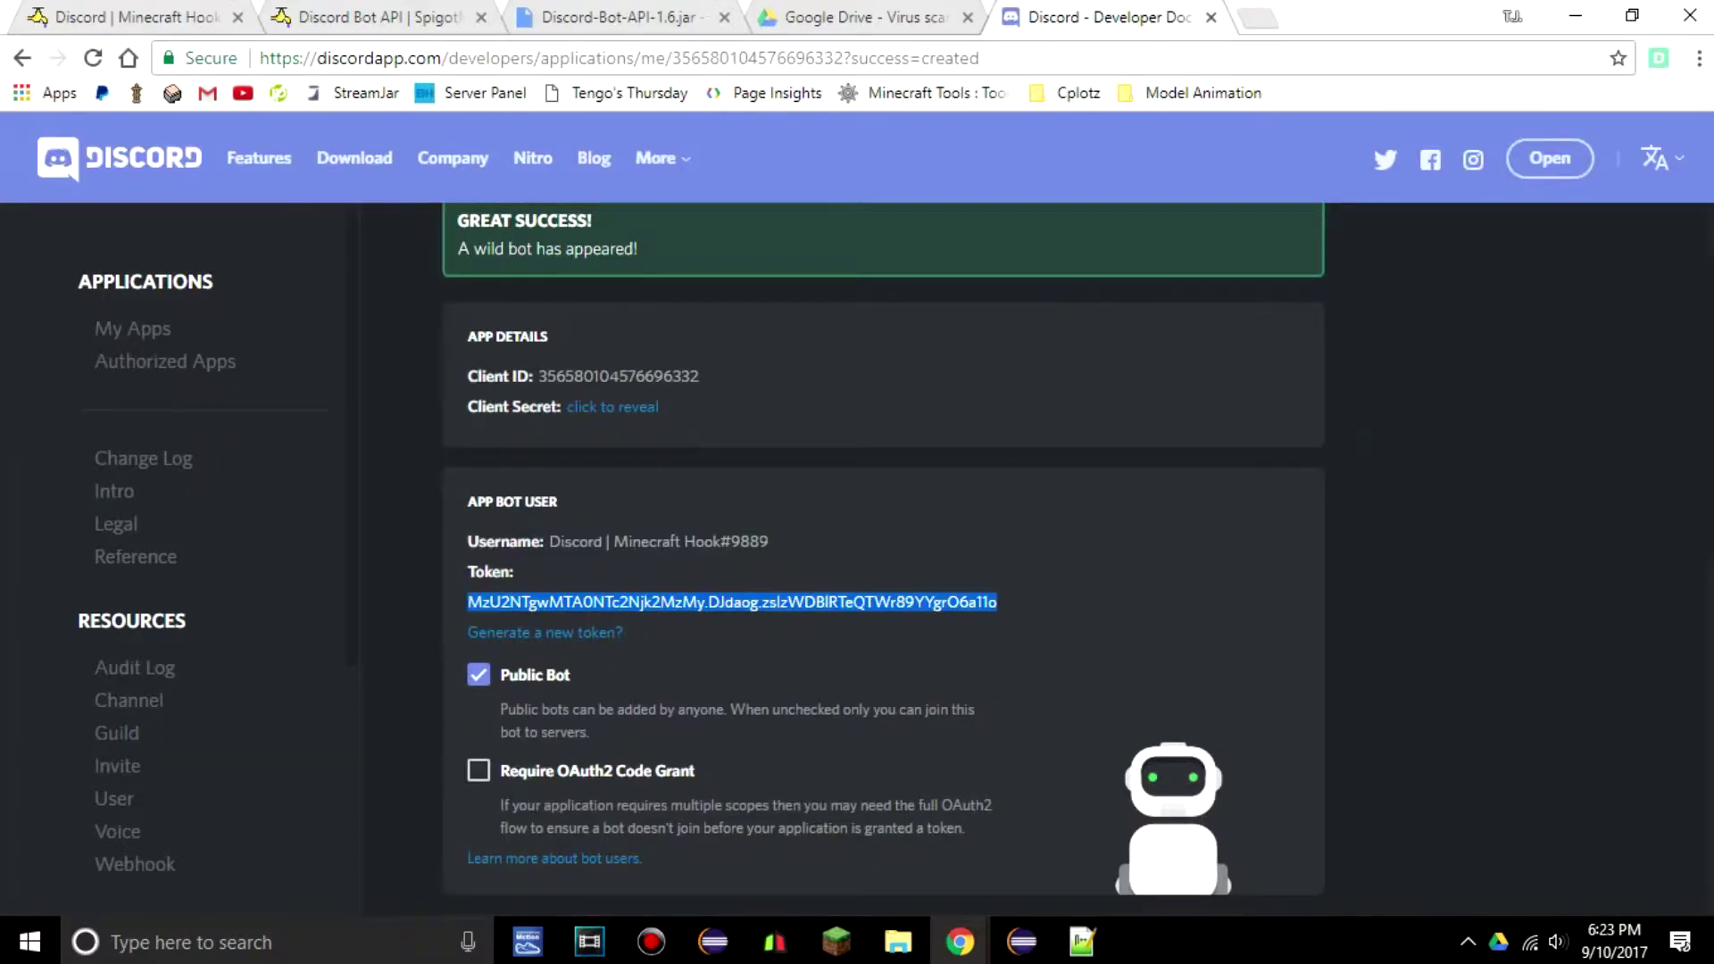
- Copy the app's Client ID into the ClientID line in quotes and save Config.yml
drag(700, 377, 538, 377)
key(ctrl+c)
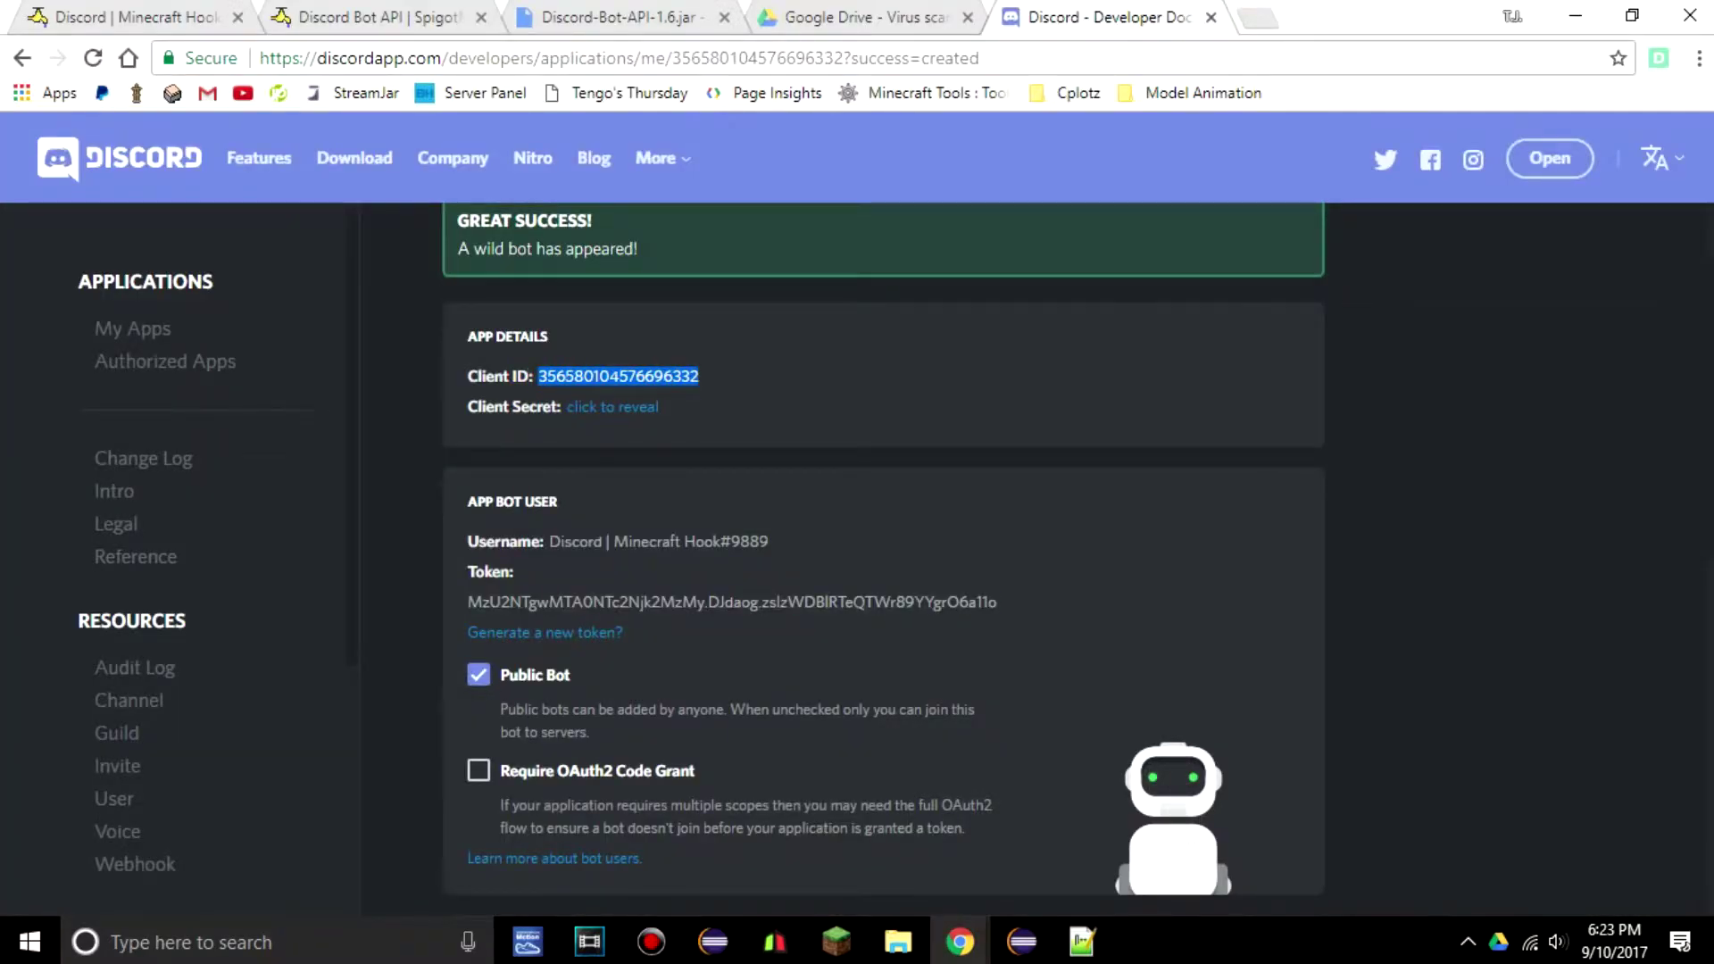
key(alt+Tab)
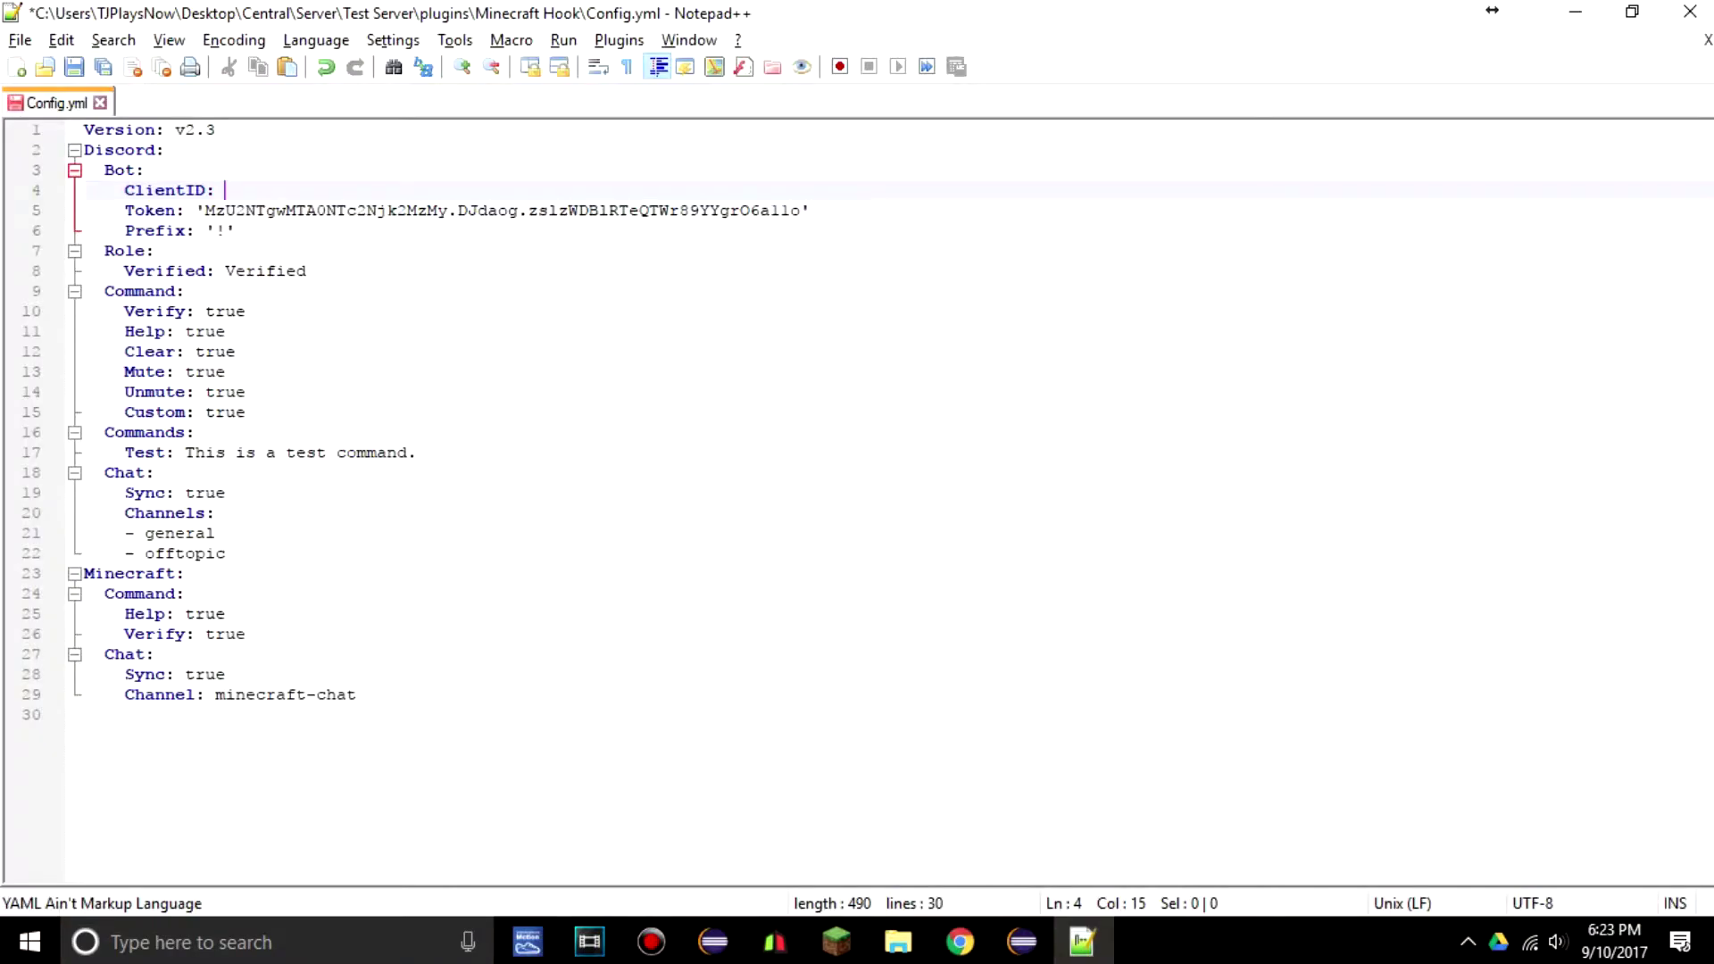
text(')
key(ctrl+v)
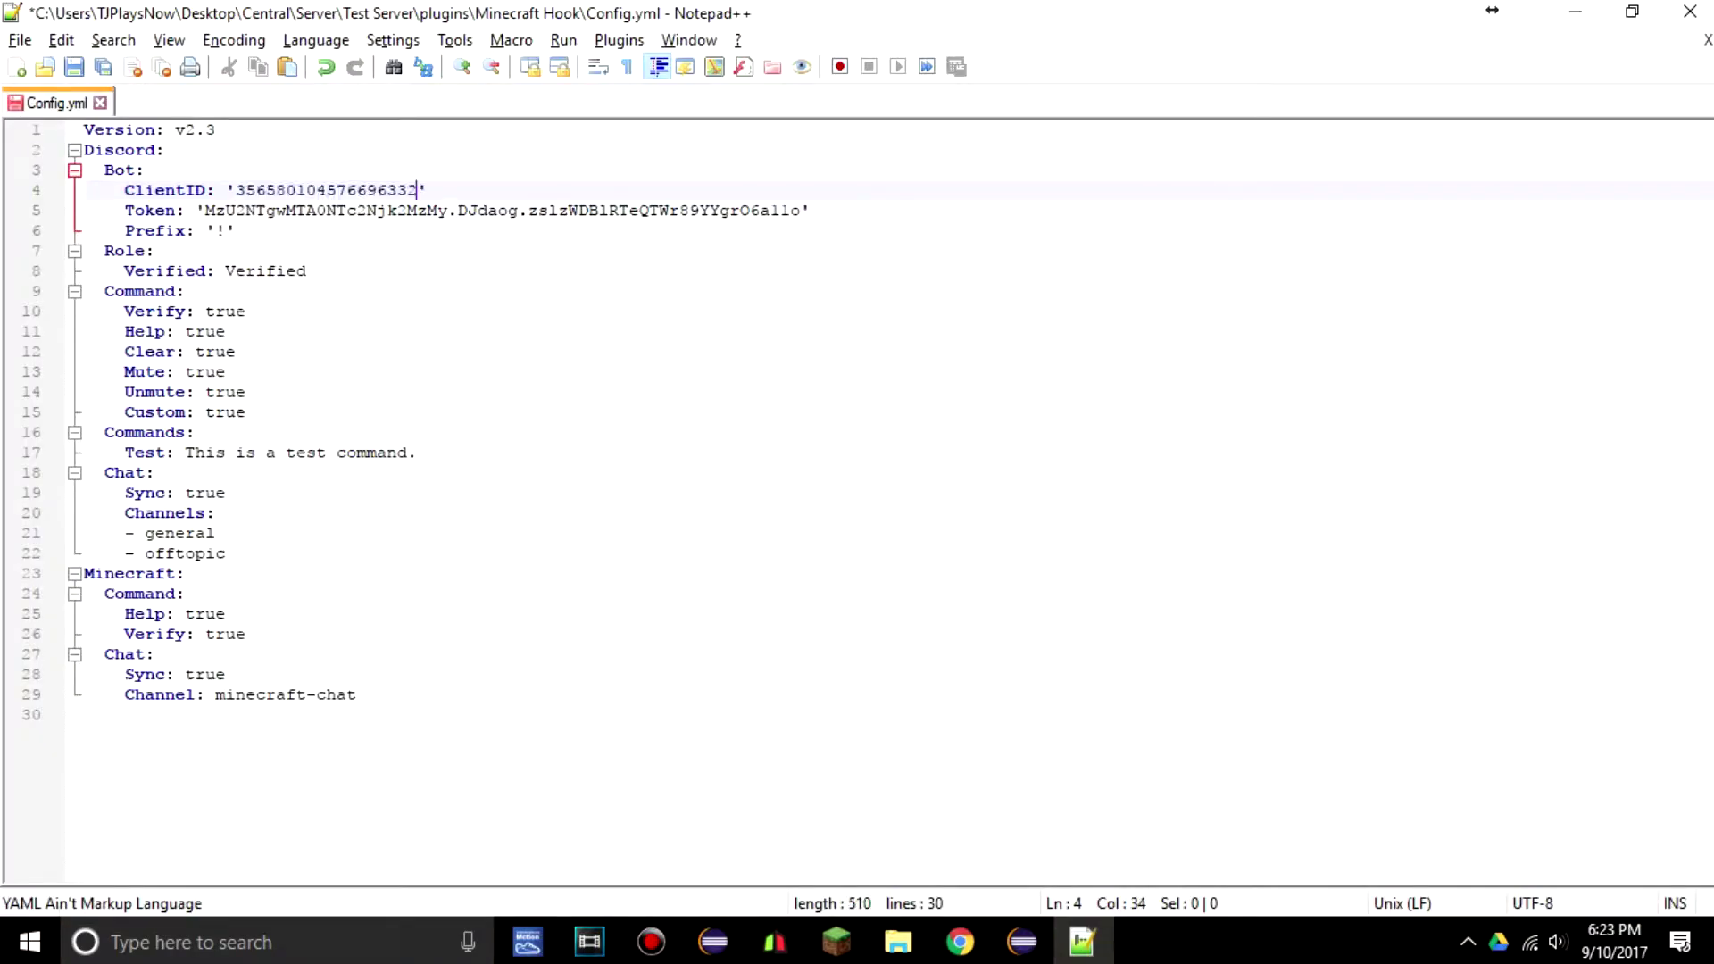
key(ctrl+s)
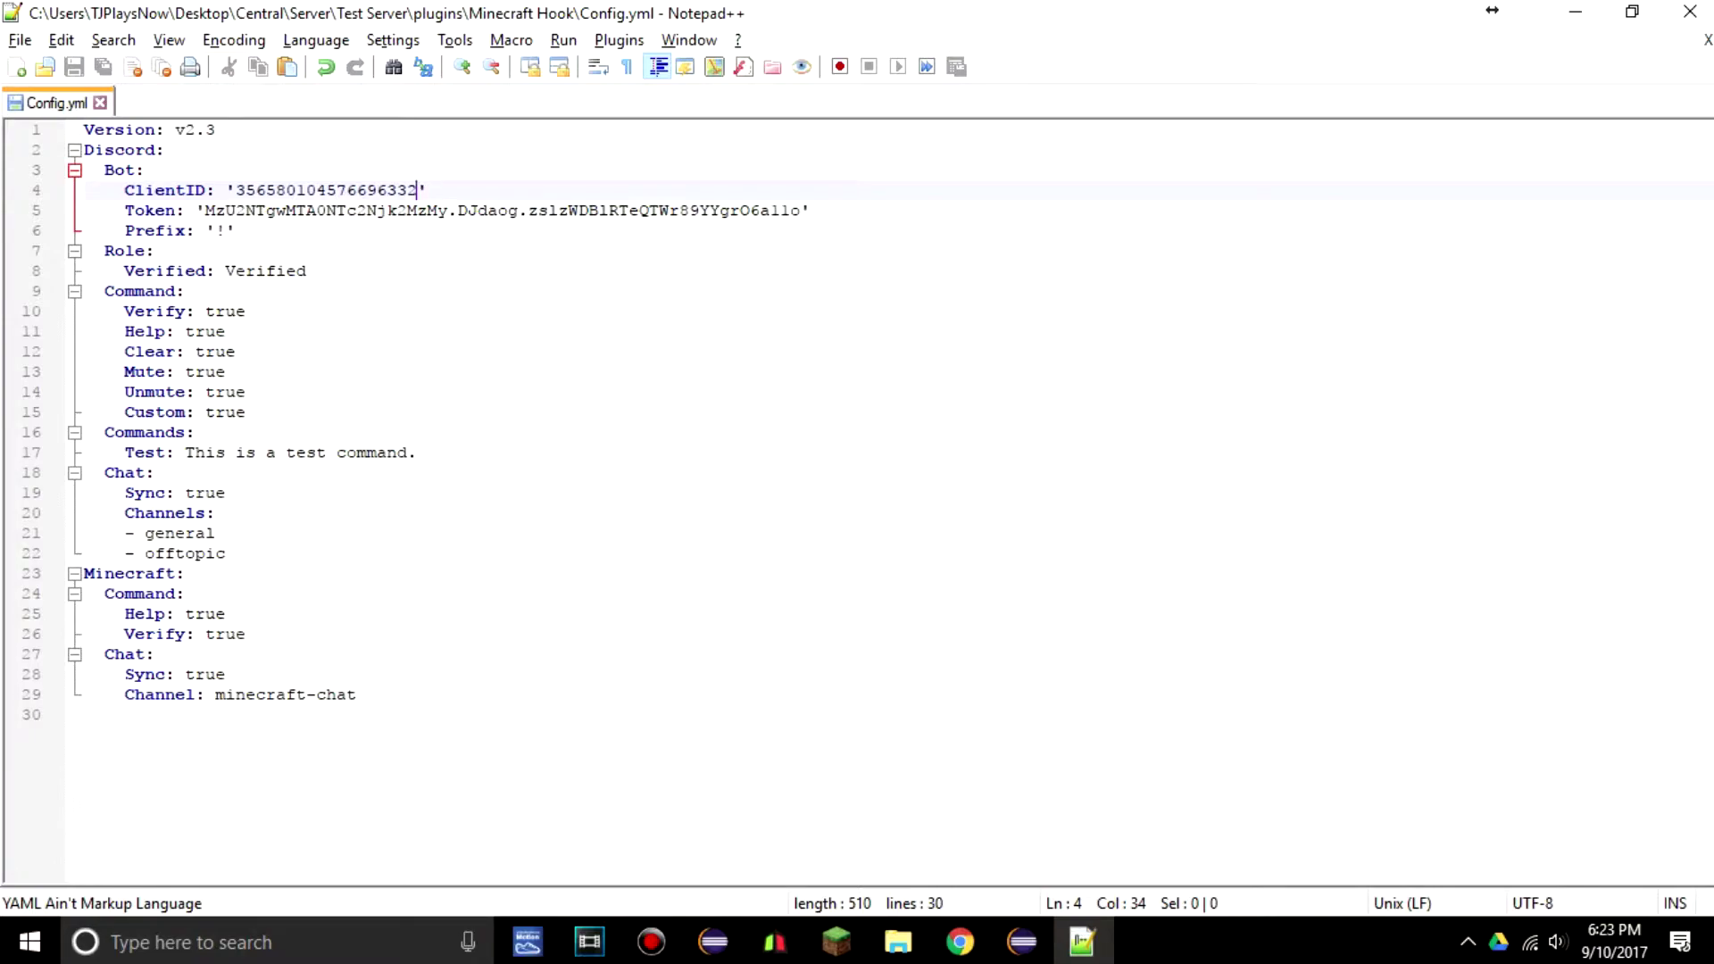
- Locate the Verified role value on line 8, then move to empty line 30
key(Down)
key(Down)
key(Down)
key(Down)
key(Down)
key(Down)
key(Down)
key(Down)
key(Down)
key(Down)
key(Down)
key(Down)
key(Down)
key(Up)
key(Up)
key(Up)
key(Up)
key(Up)
key(Up)
key(Up)
key(Up)
key(Down)
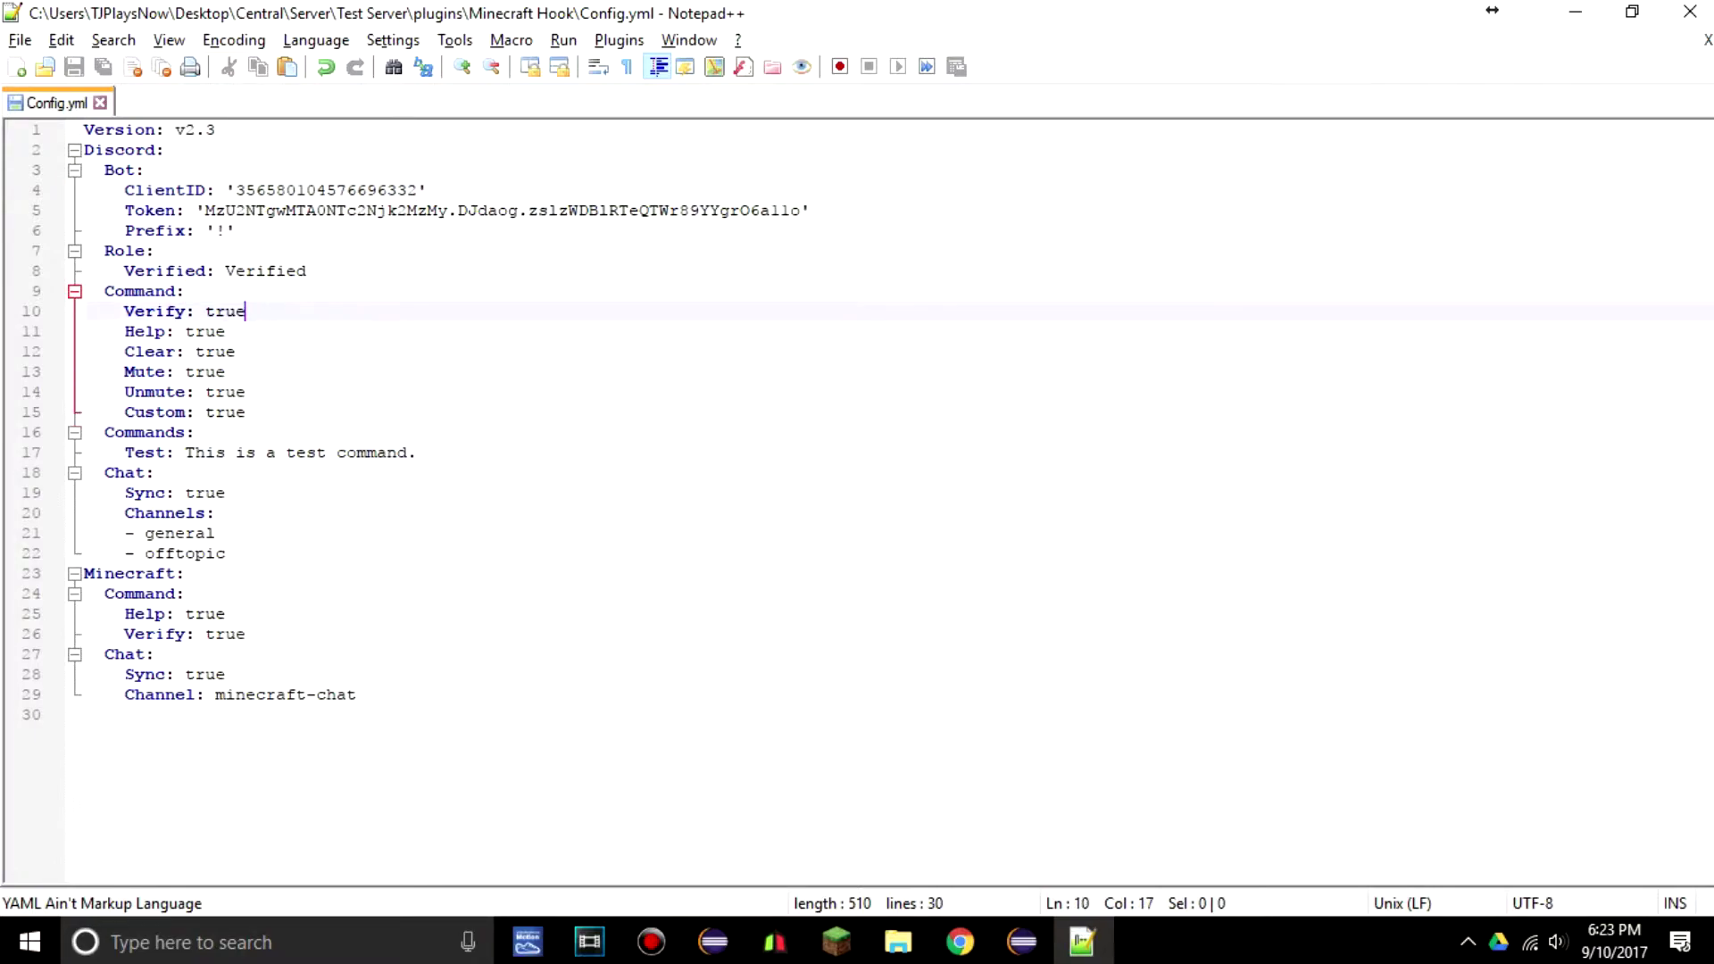
key(Down)
key(Down)
key(Down)
key(Down)
key(Down)
key(Up)
key(Up)
key(Up)
key(Up)
key(Up)
key(Up)
key(Up)
key(End)
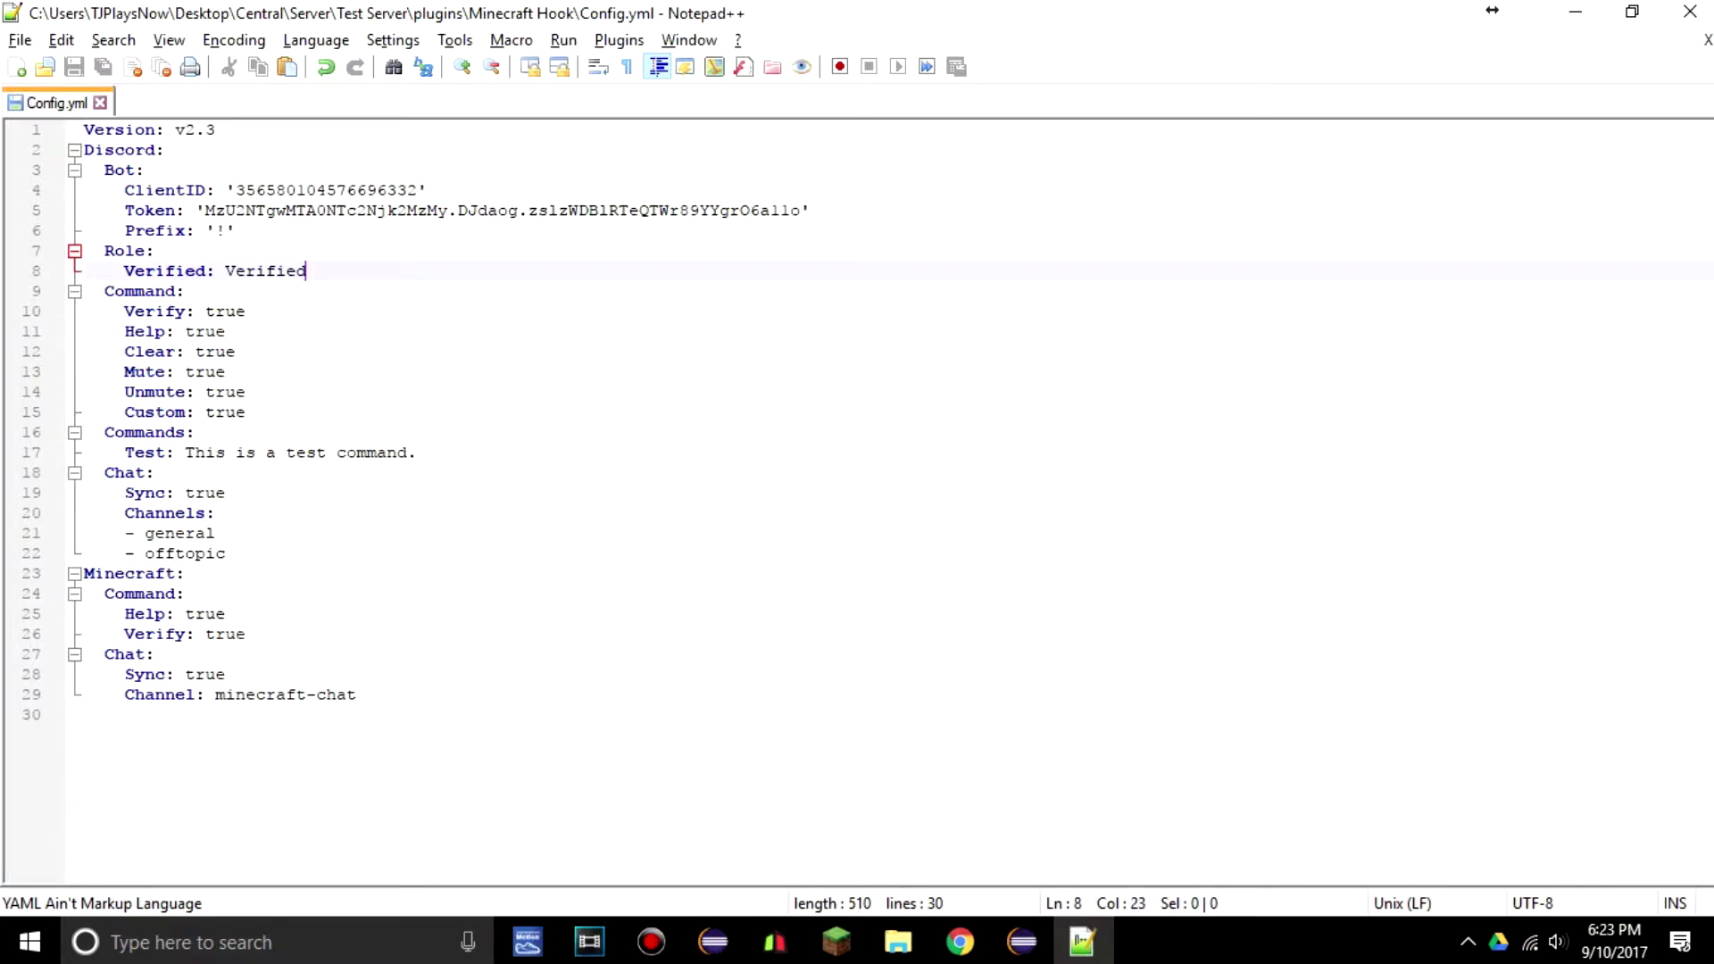
key(ctrl+shift+Left)
key(Down)
key(Down)
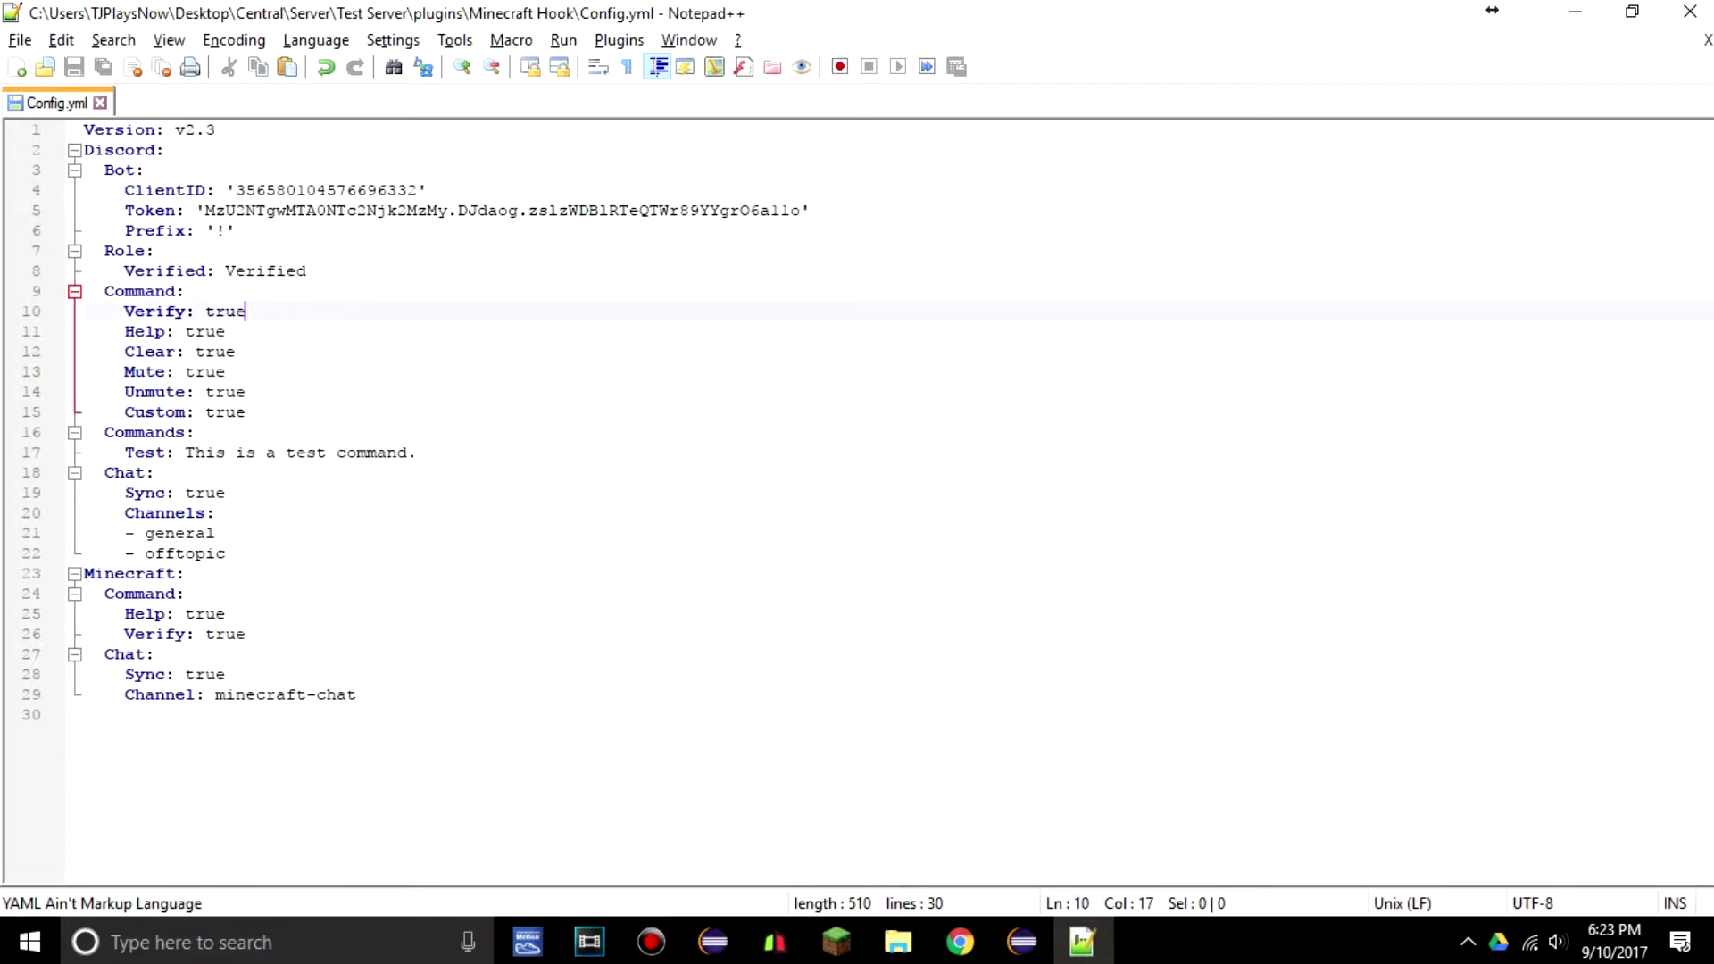
double_click(265, 271)
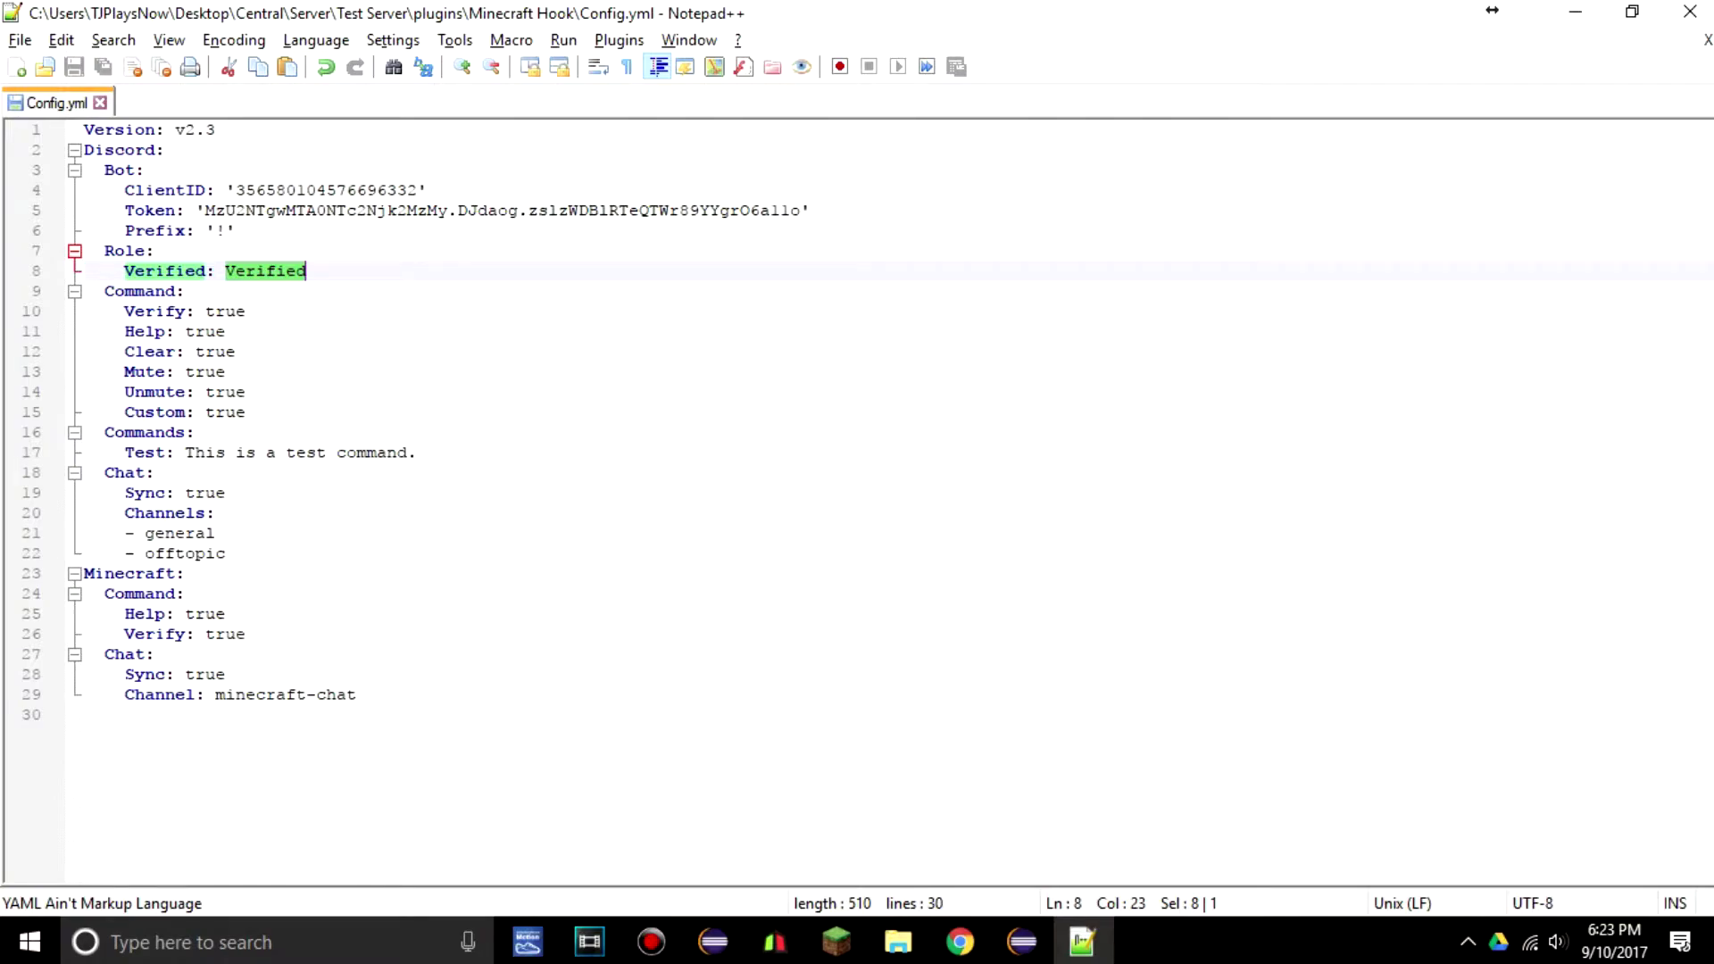
click(357, 695)
click(85, 715)
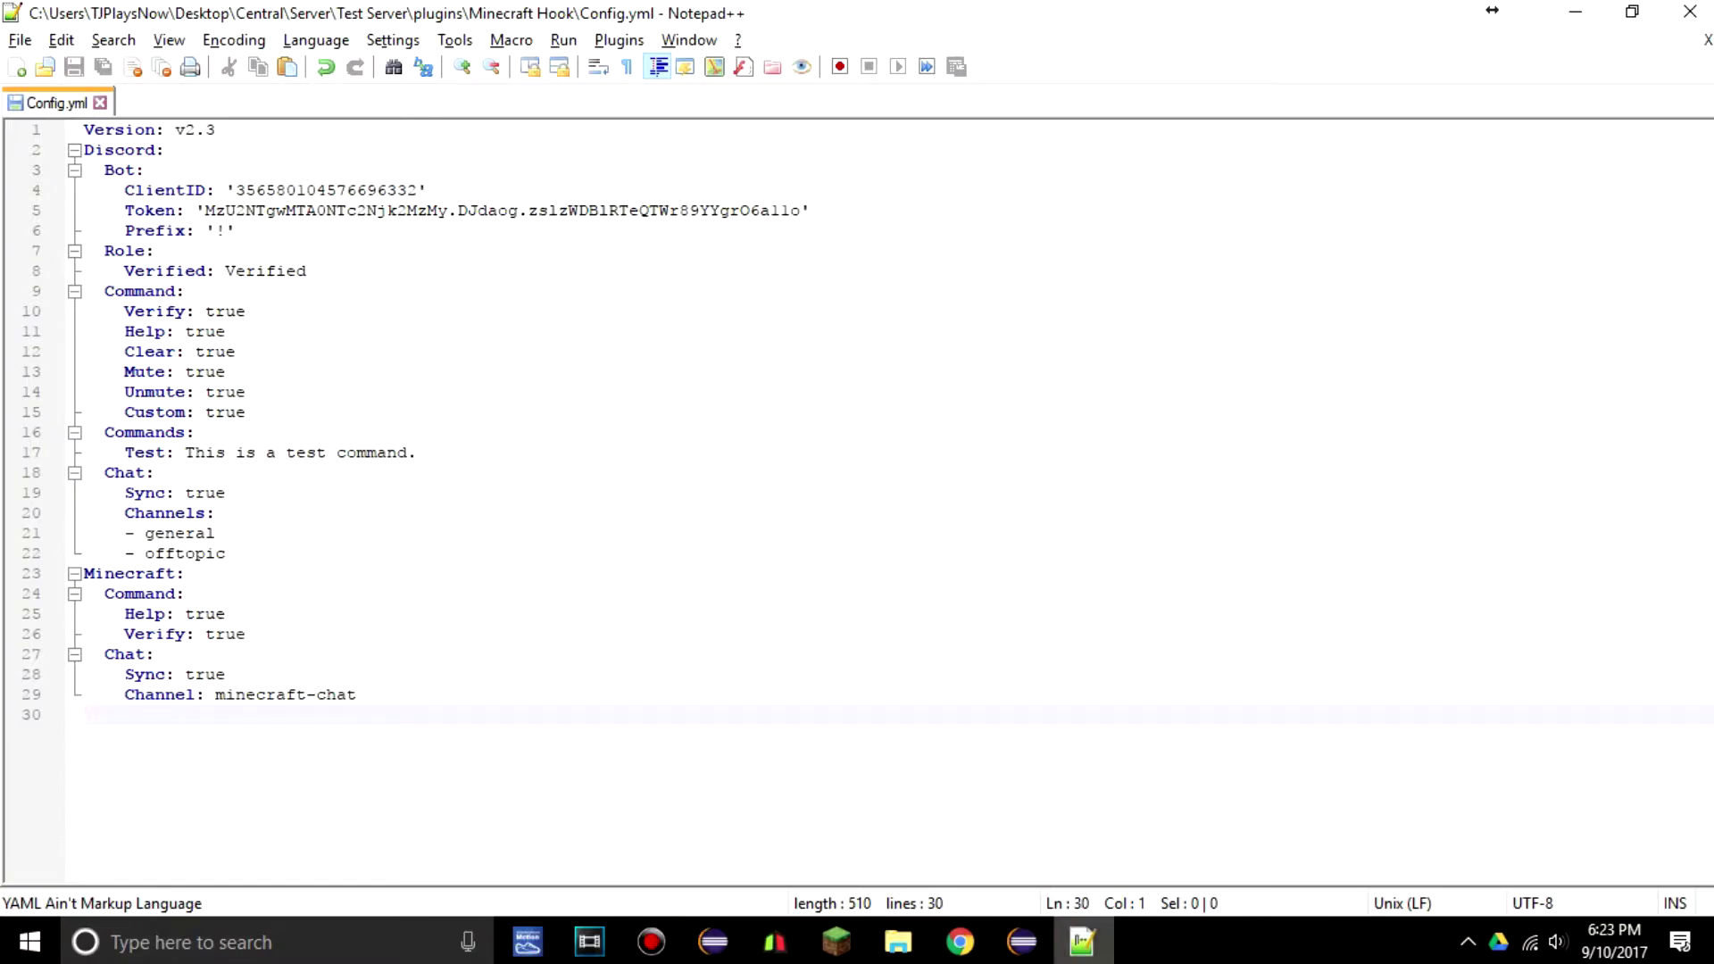
- Go to the Test Server folder and launch the server with start.bat
click(959, 942)
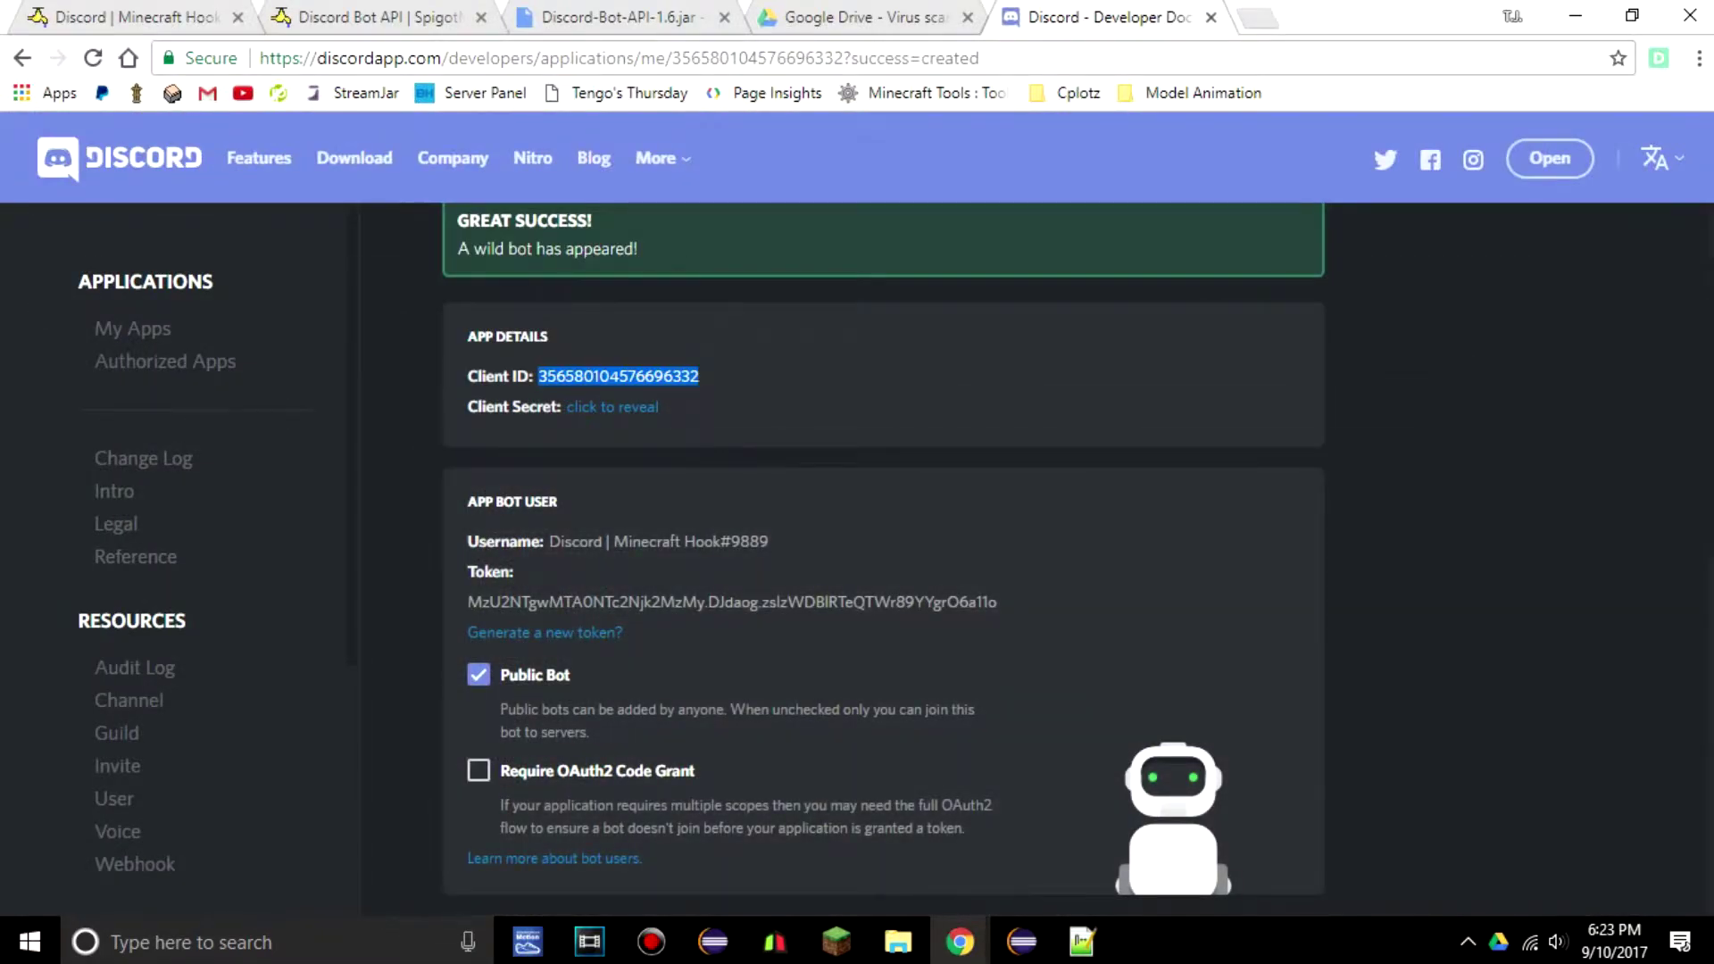
scroll(884, 553, up, 2)
click(898, 941)
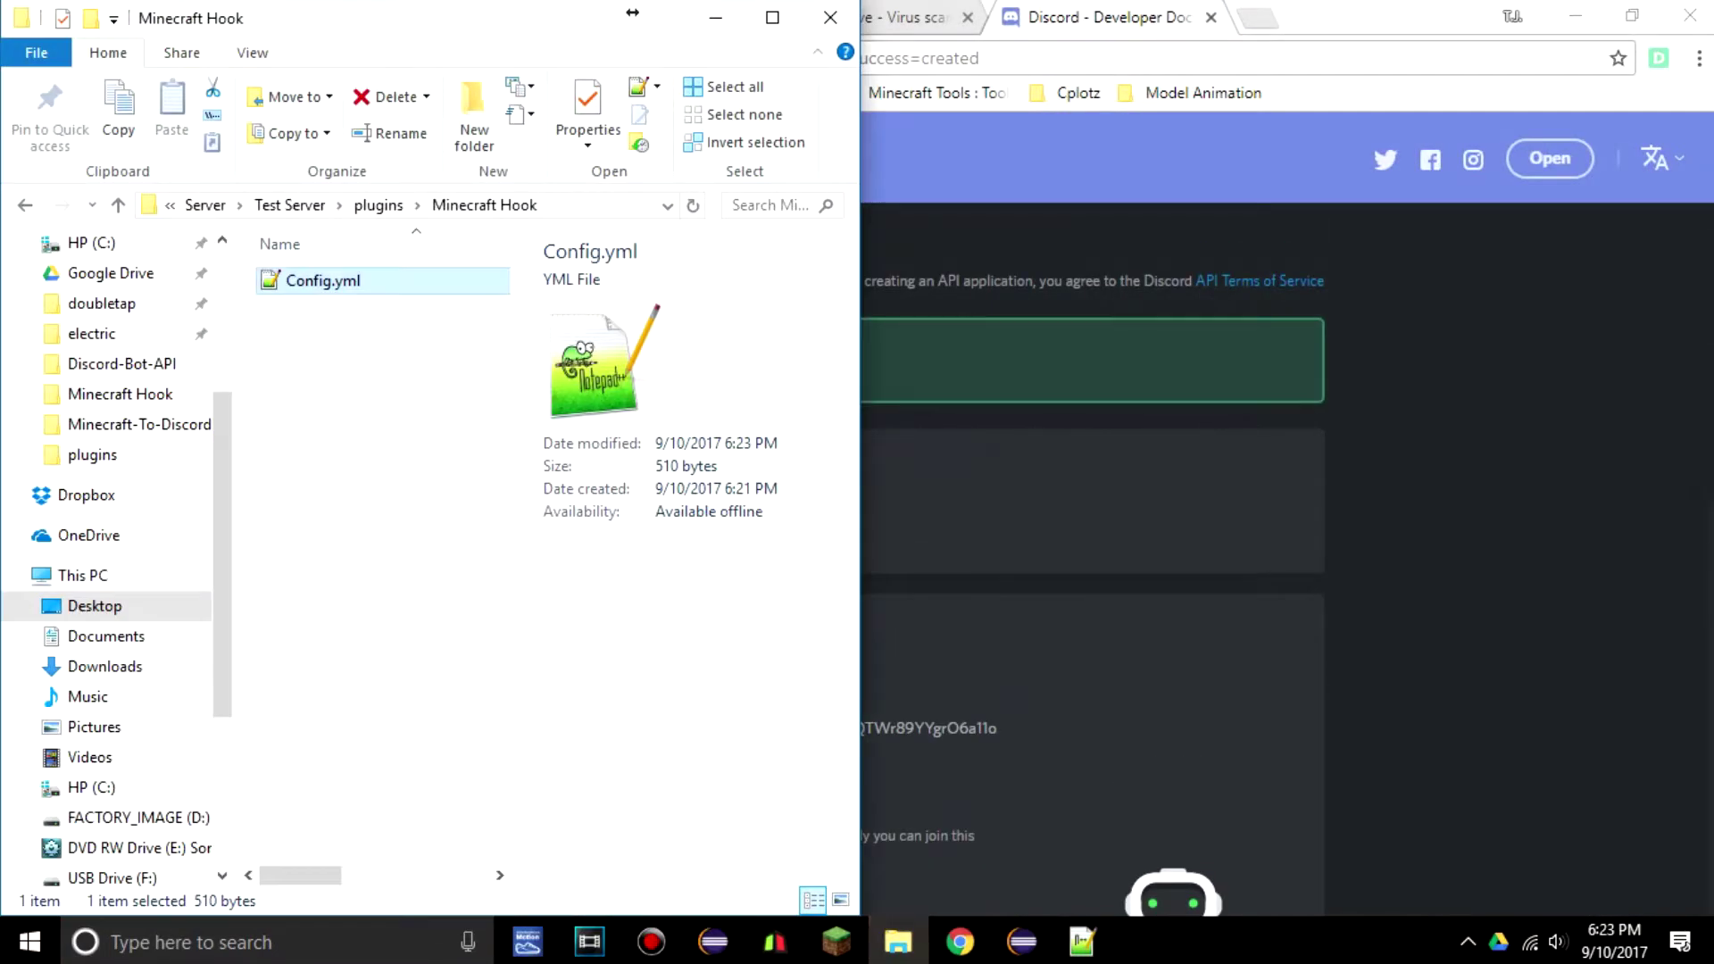
click(289, 205)
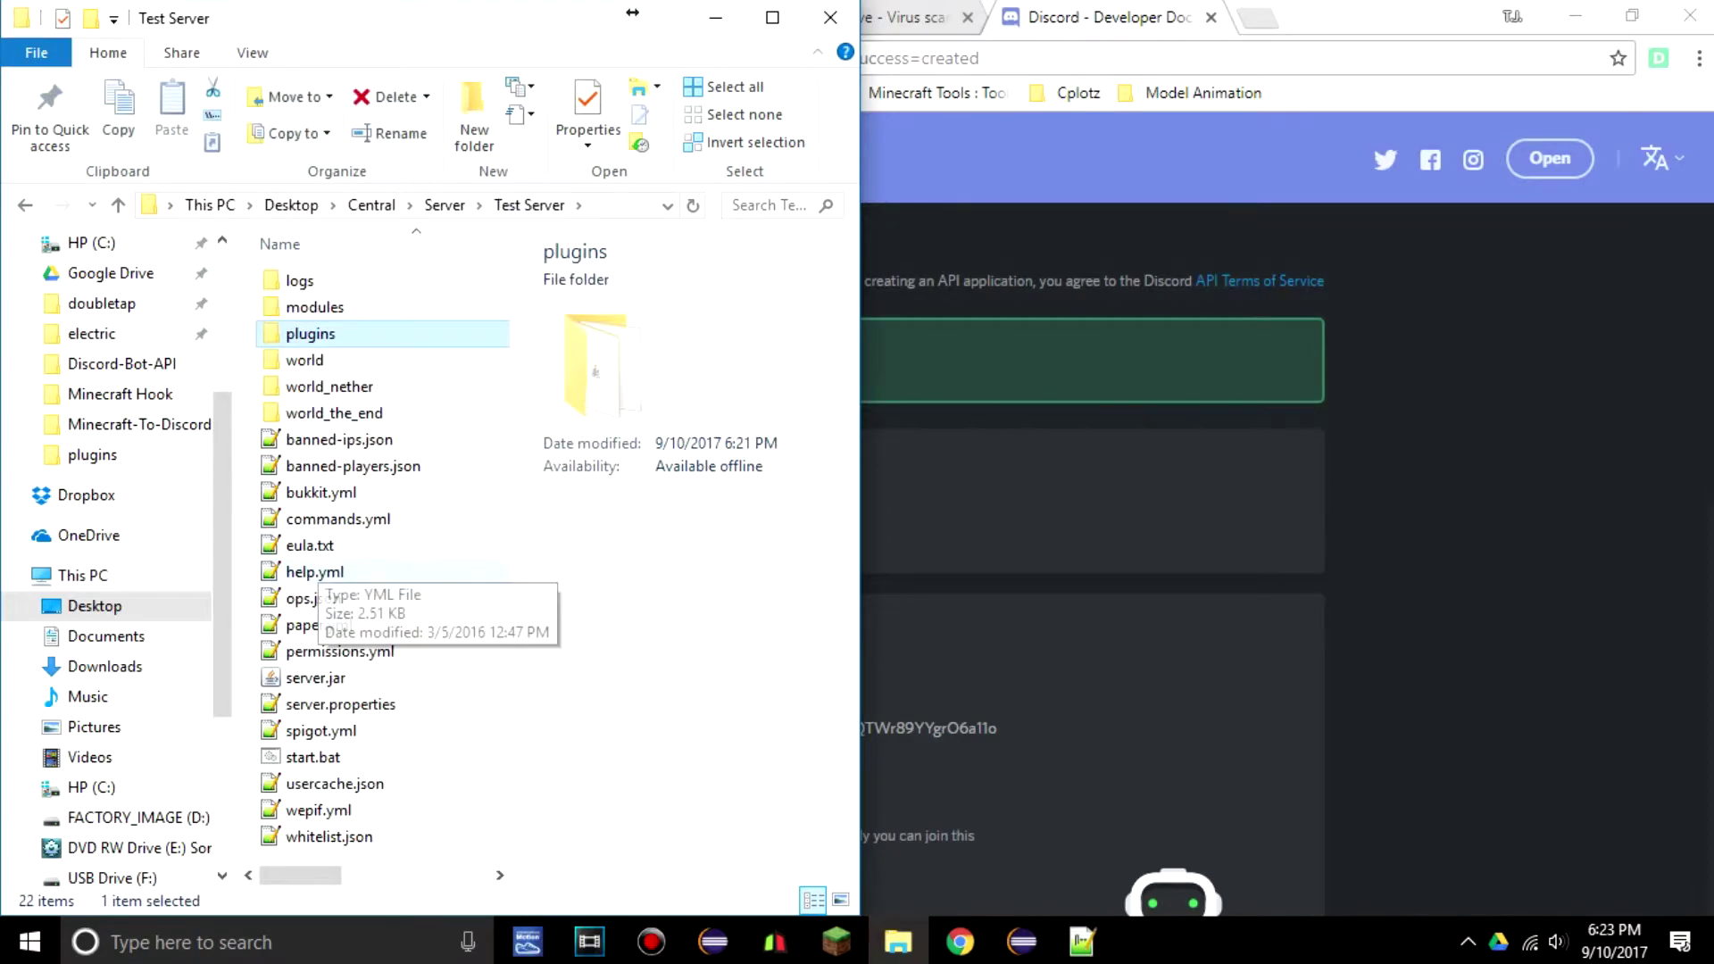
click(316, 677)
double_click(313, 757)
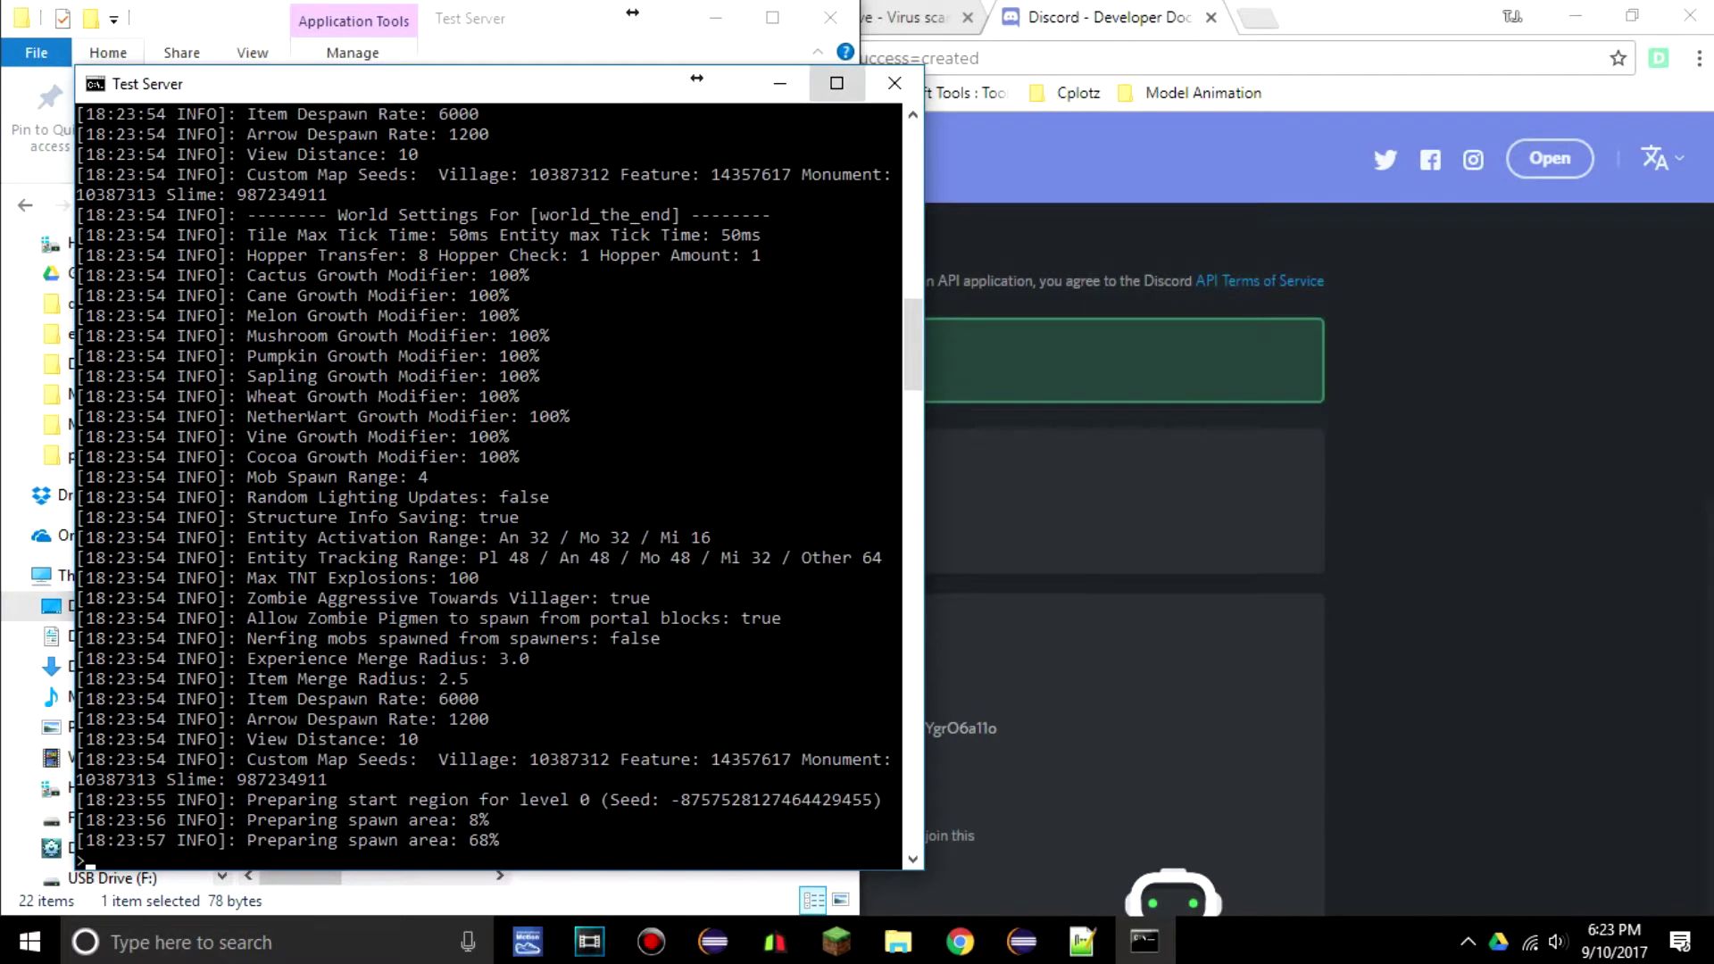
- Maximize the server console and scroll the log to confirm the Discord Gateway v5 connection
click(836, 83)
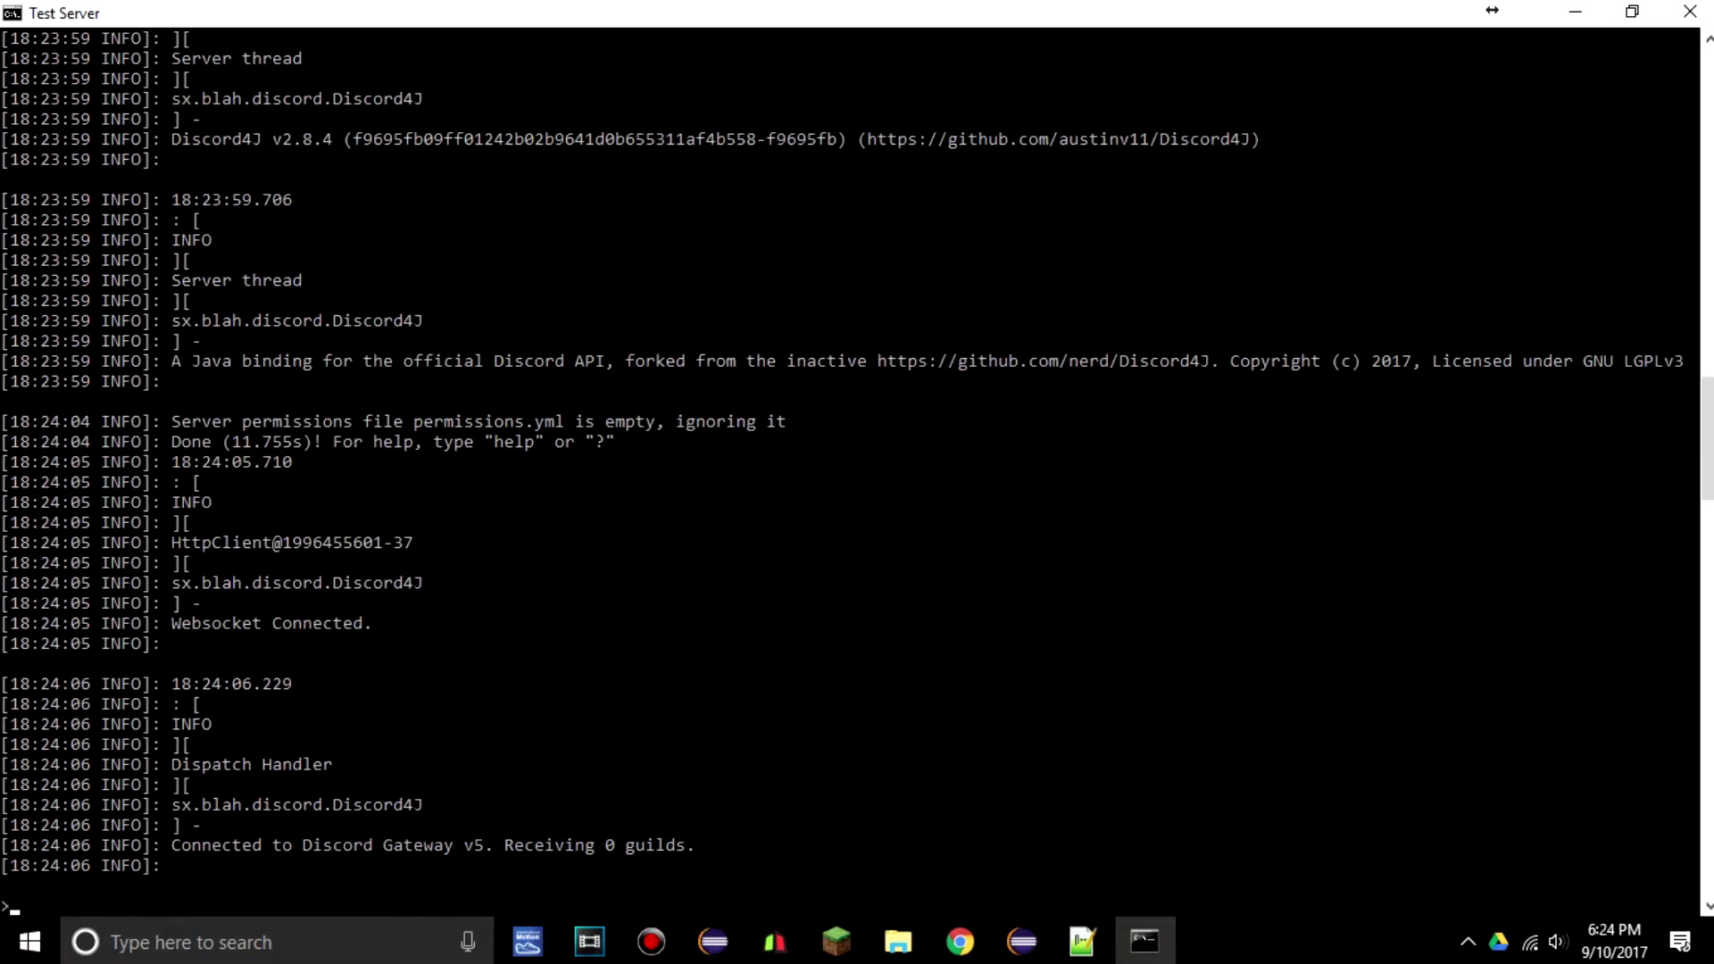
scroll(848, 464, up, 4)
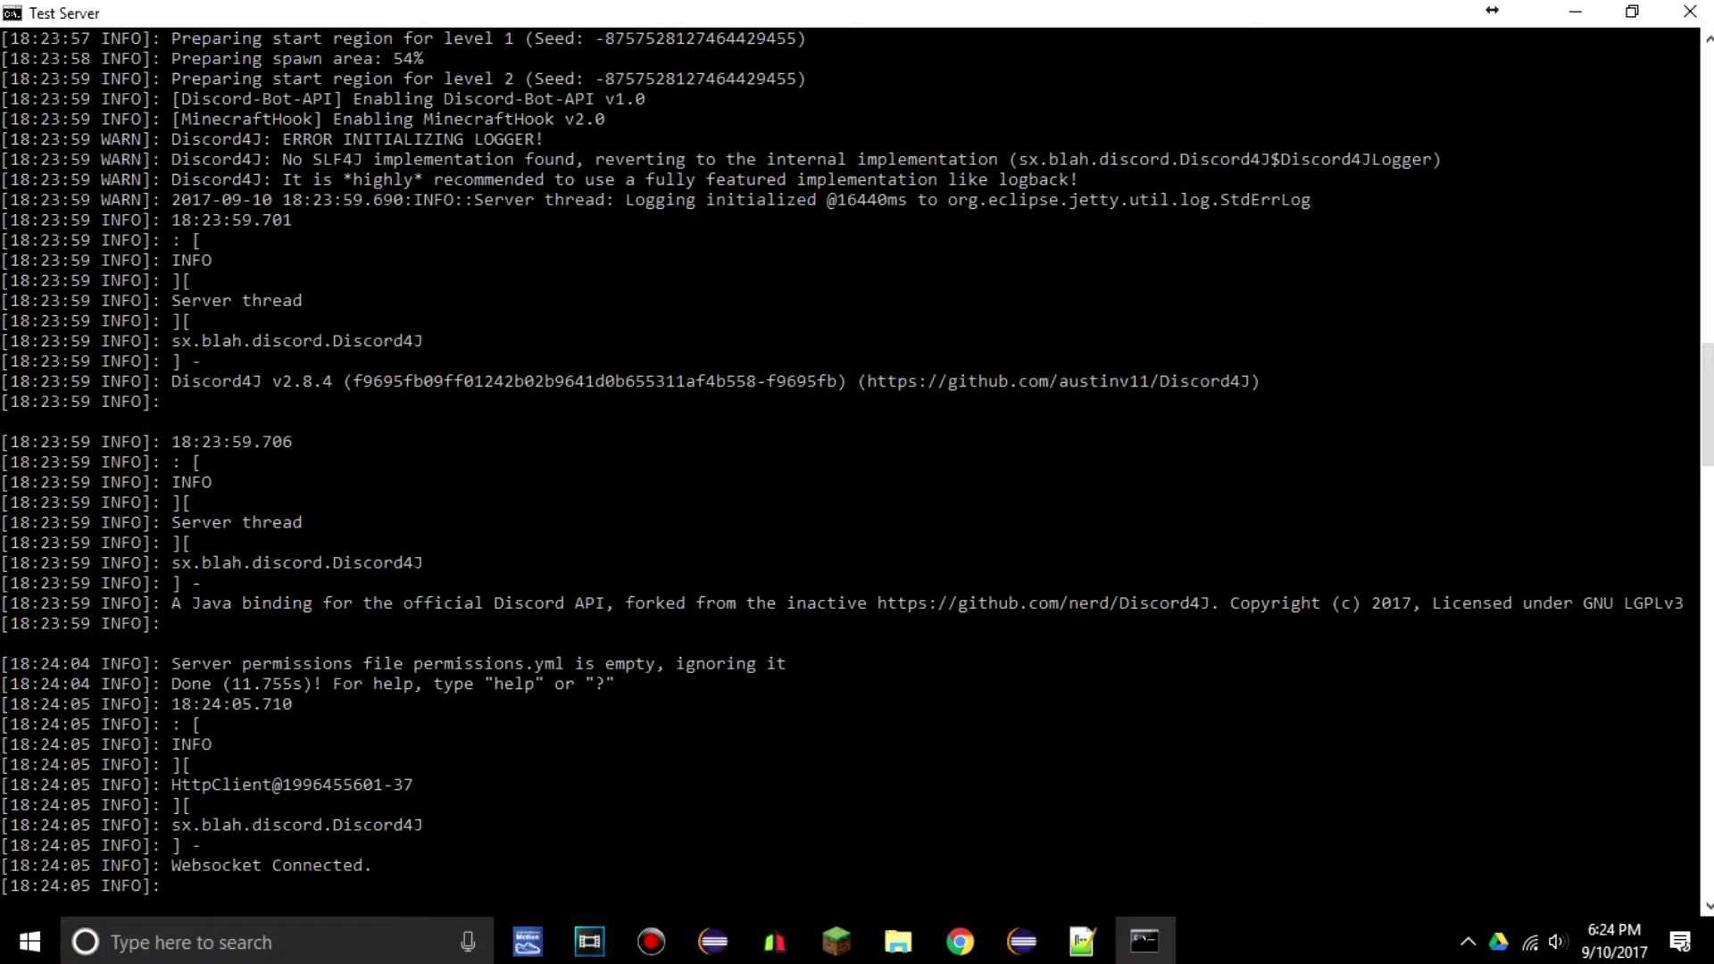
scroll(848, 465, down, 7)
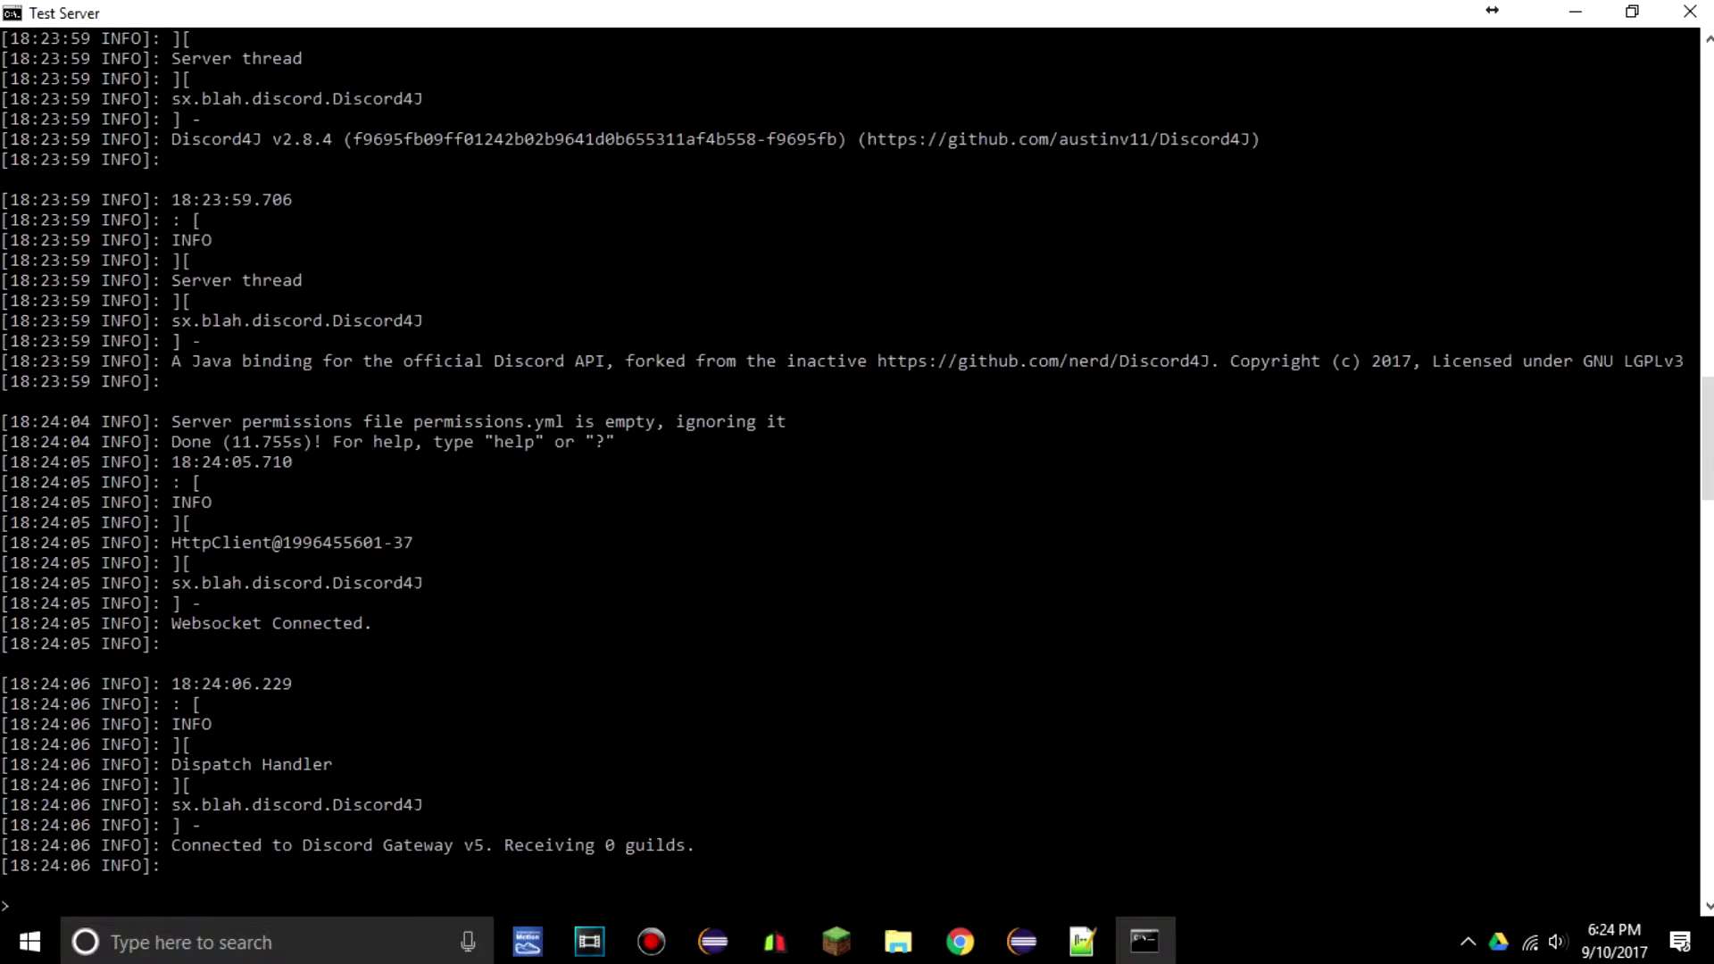
scroll(848, 465, up, 3)
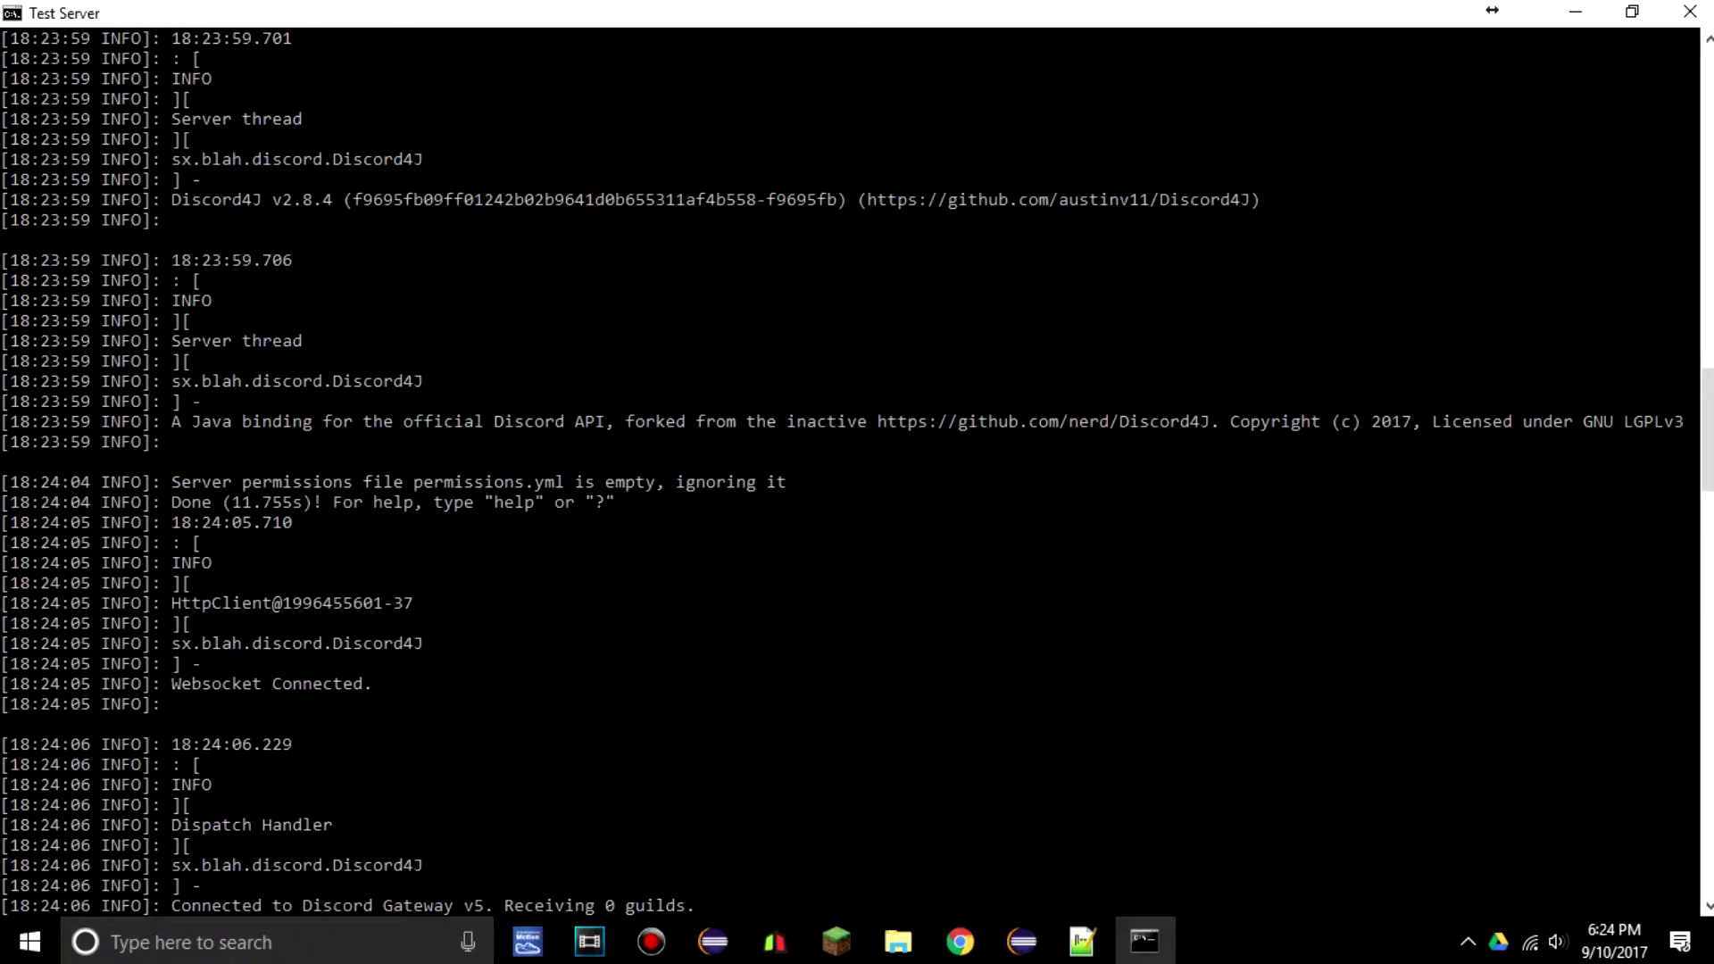
scroll(848, 465, down, 1)
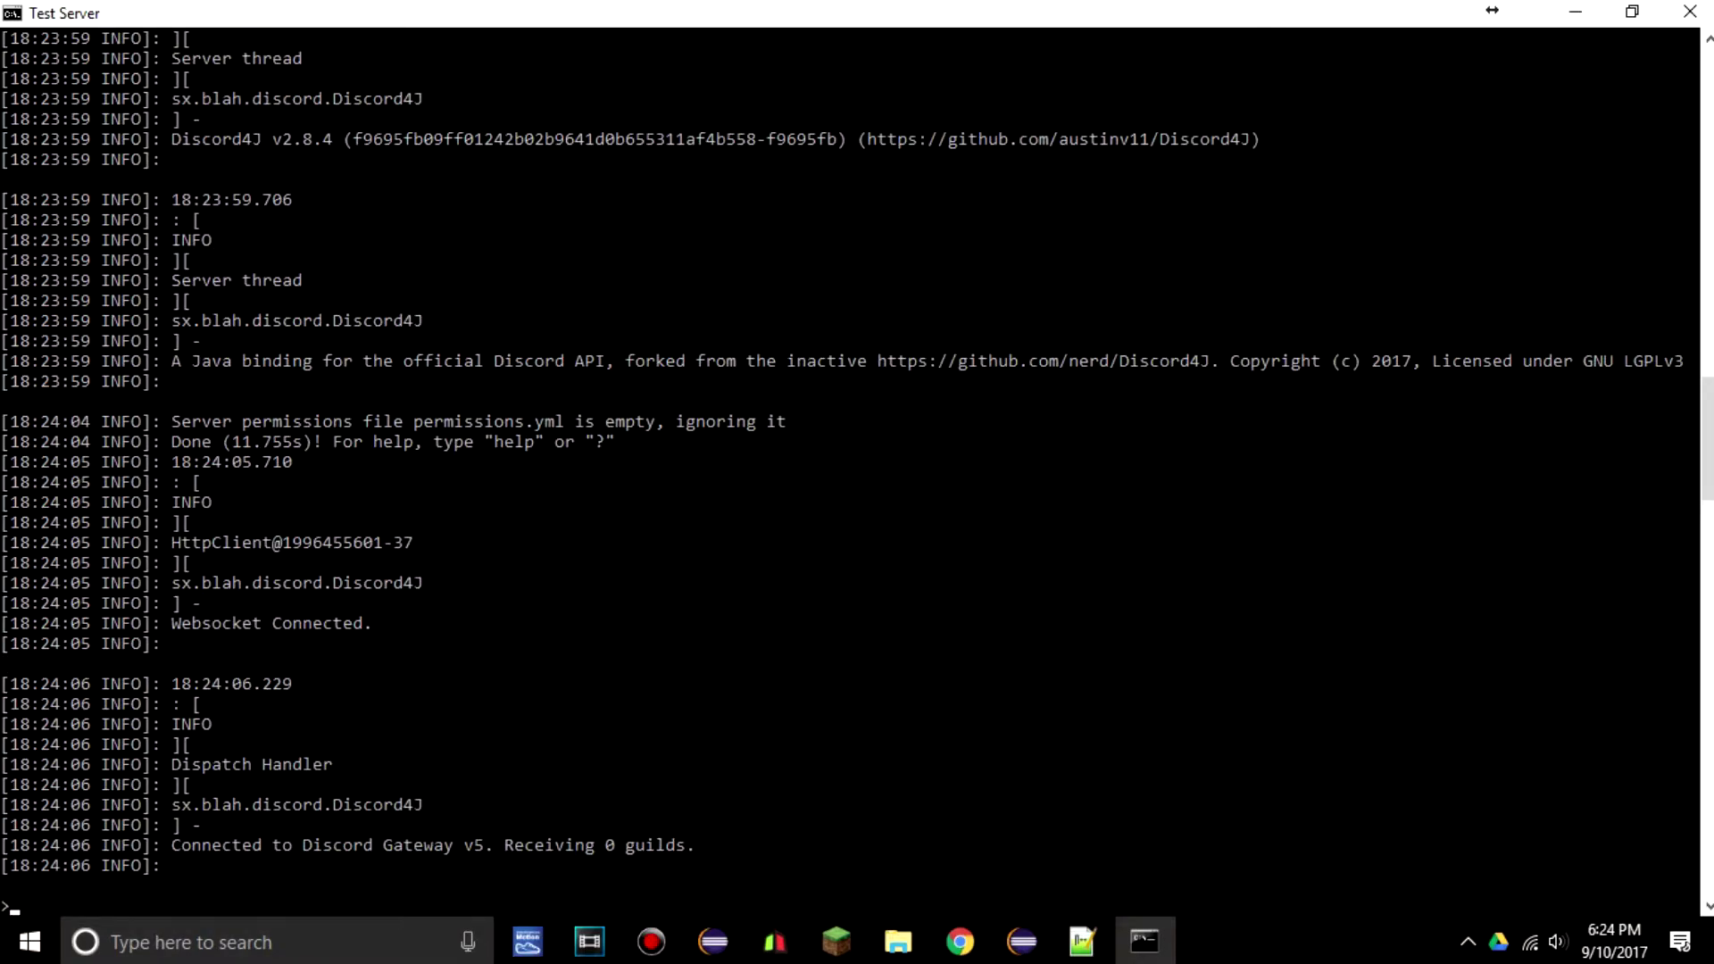
scroll(857, 471, up, 4)
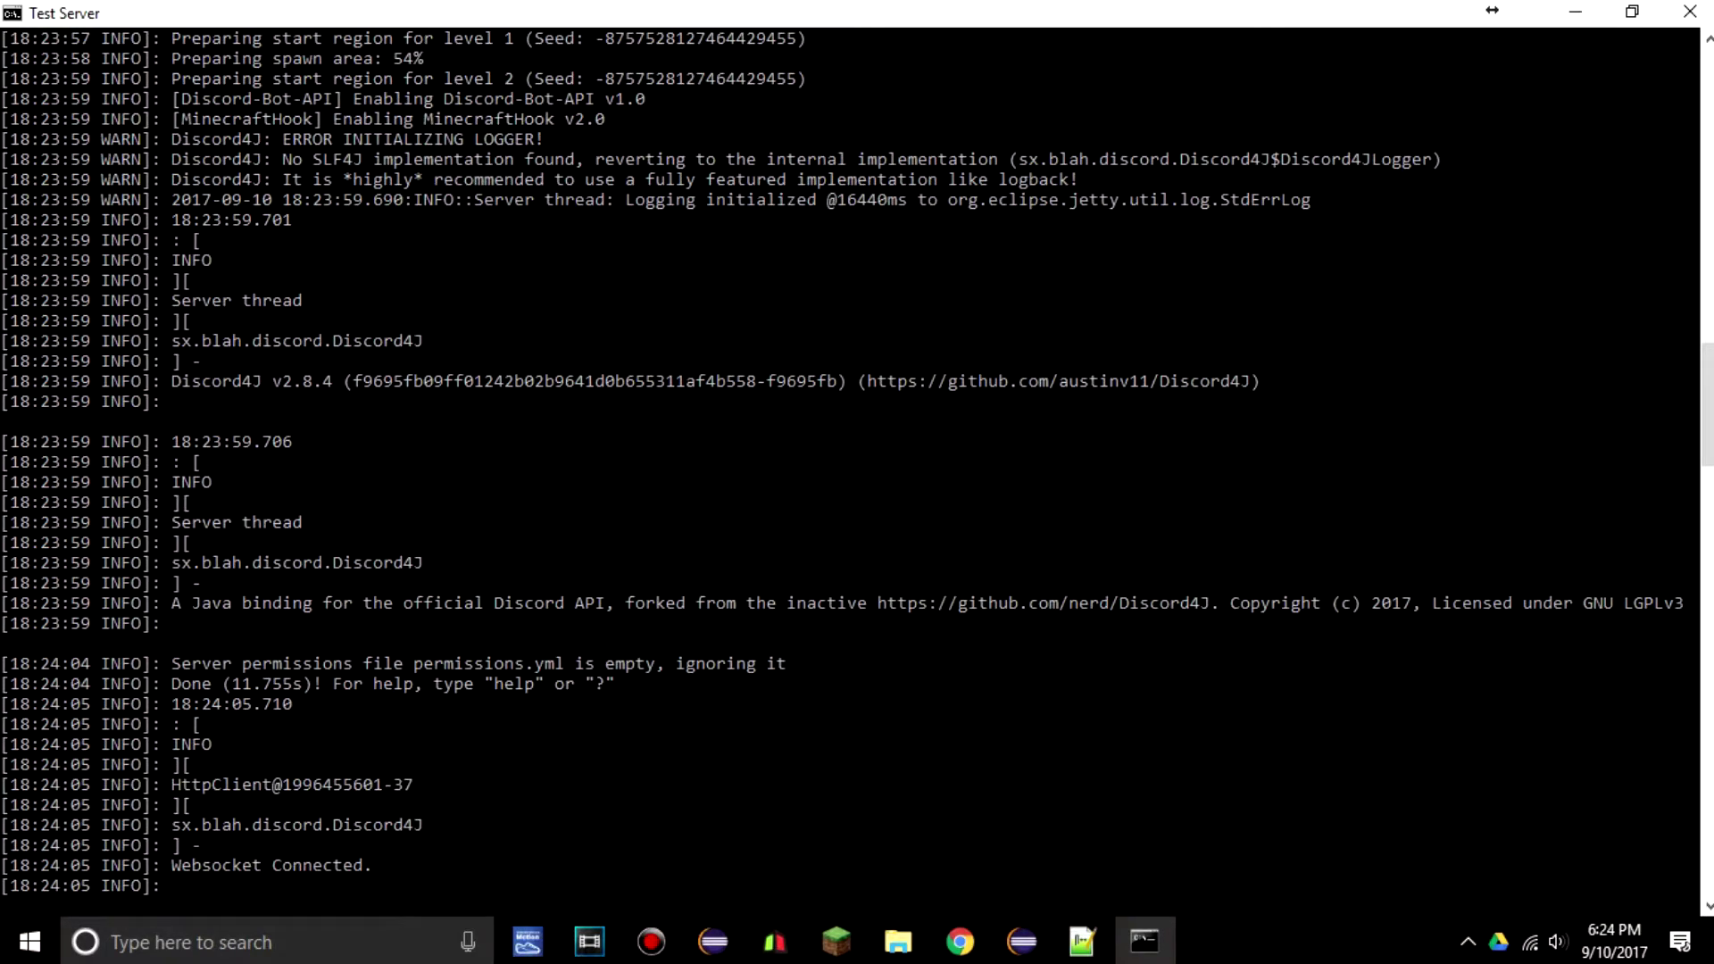
scroll(857, 471, down, 4)
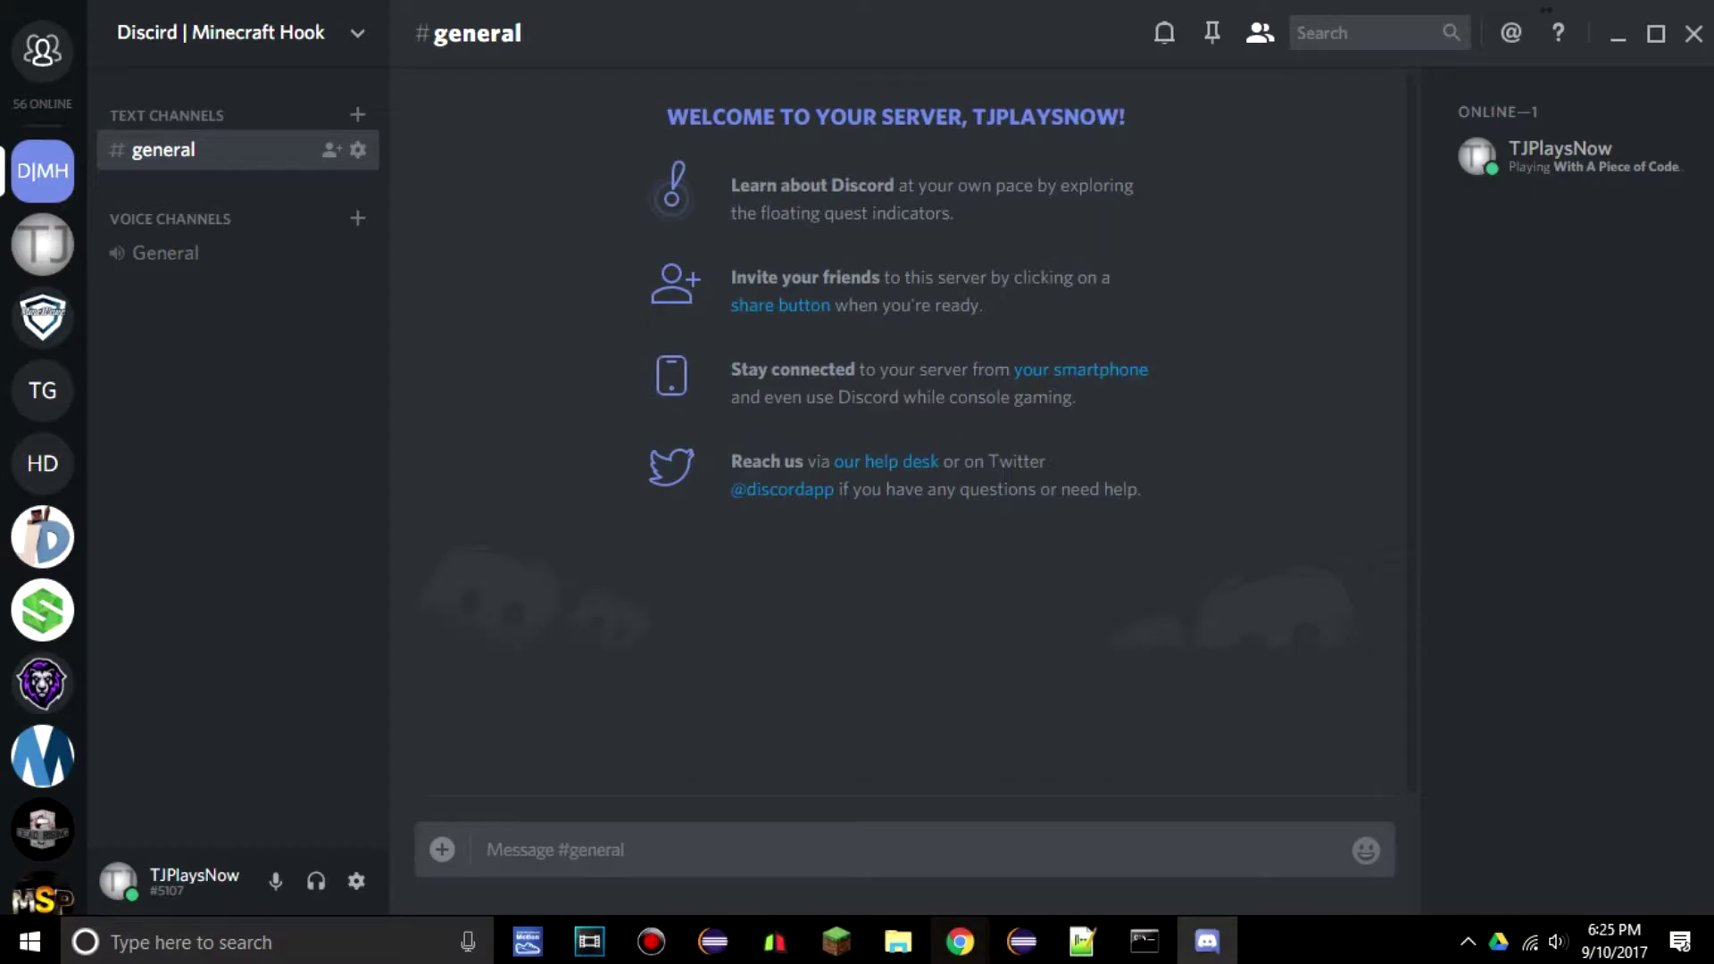
- Bring up the window switcher with Alt+Tab to get to Discord
key(alt+Tab)
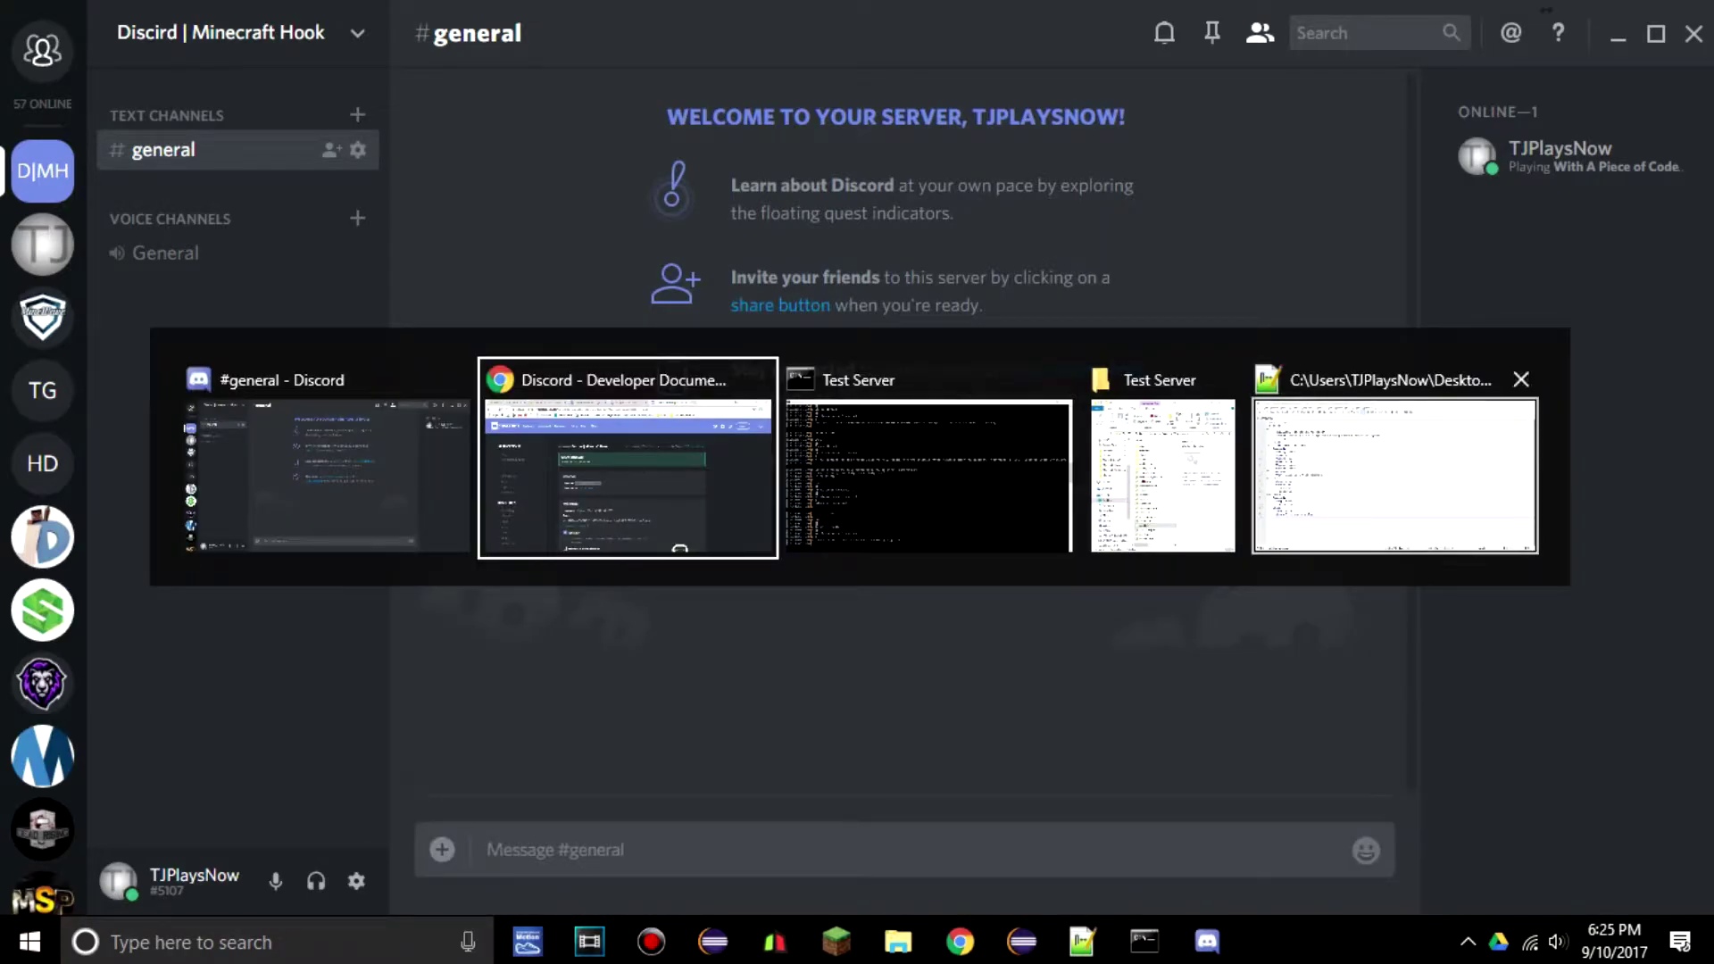
- Copy the bot's Client ID from the developer page and go to the SpigotMC Minecraft Hook page
click(627, 476)
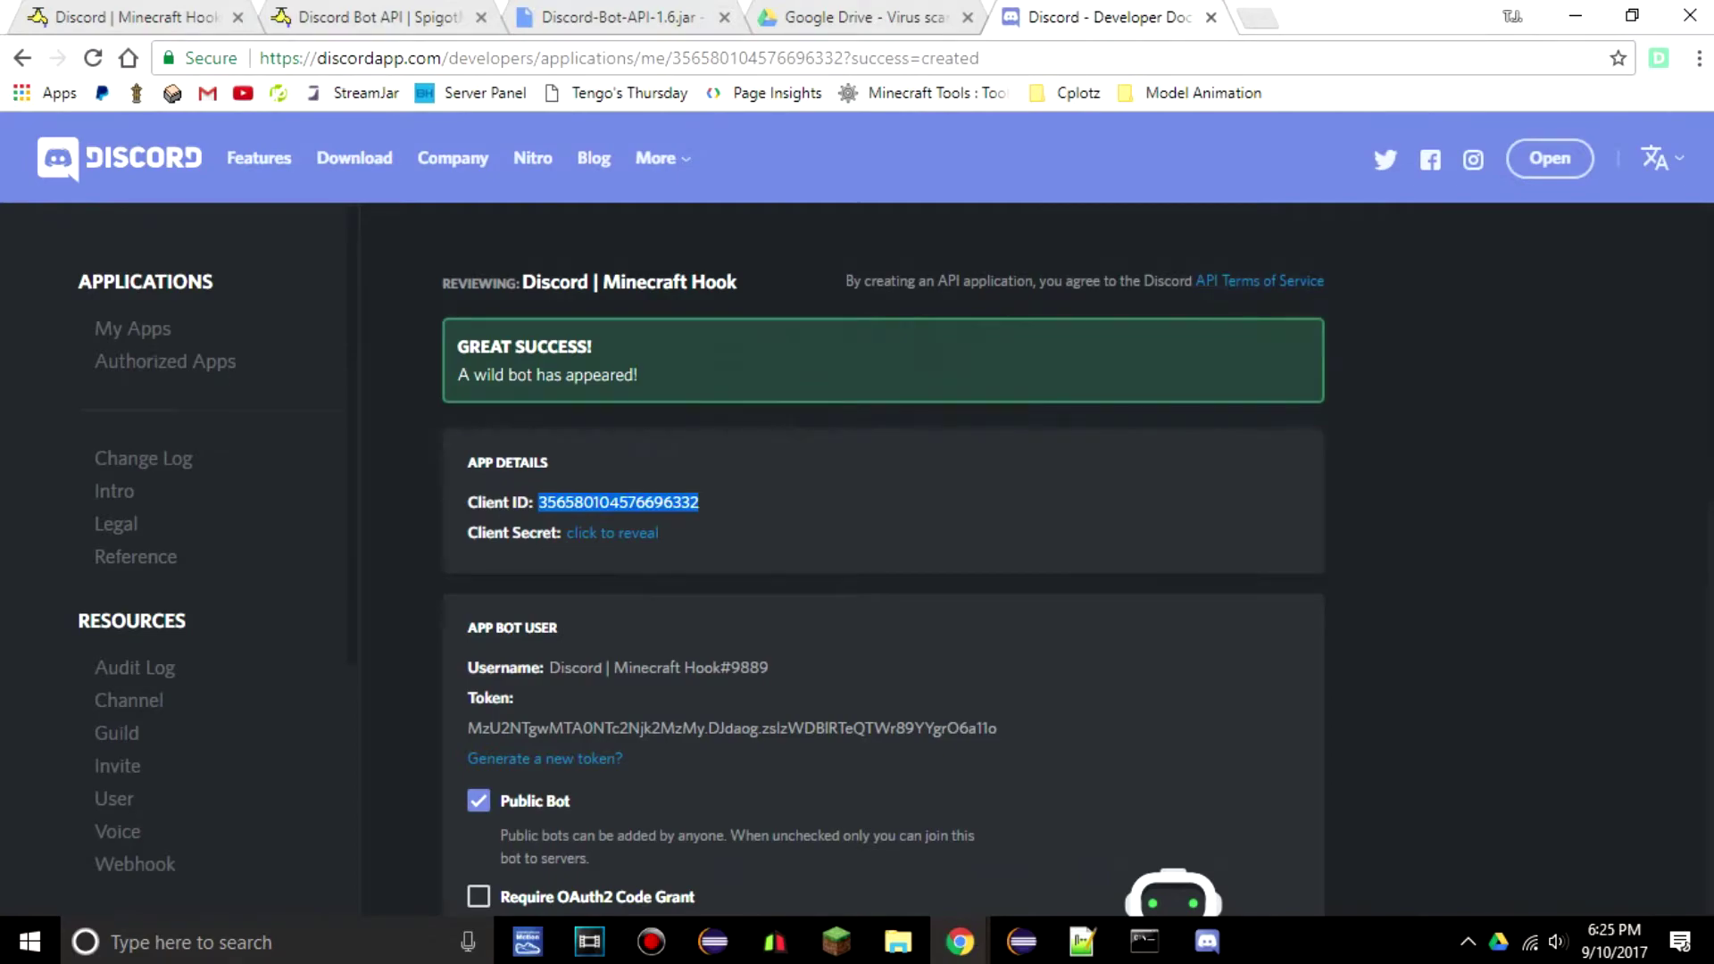
right_click(641, 512)
click(683, 533)
click(126, 14)
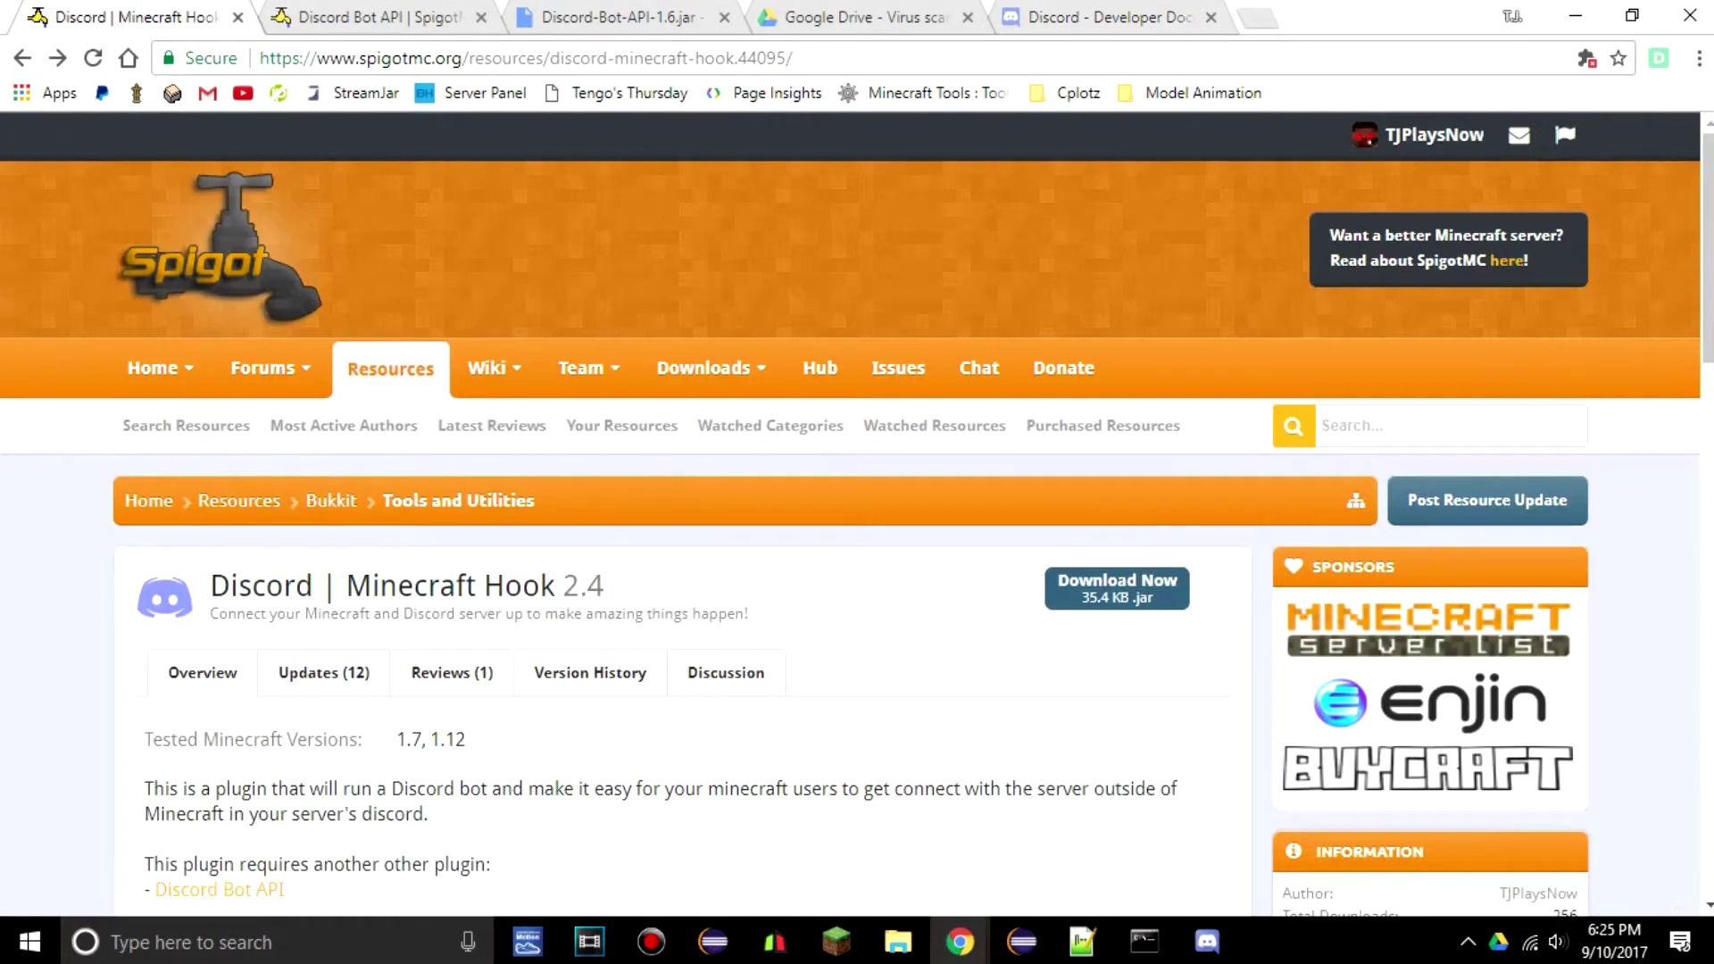
scroll(678, 513, down, 6)
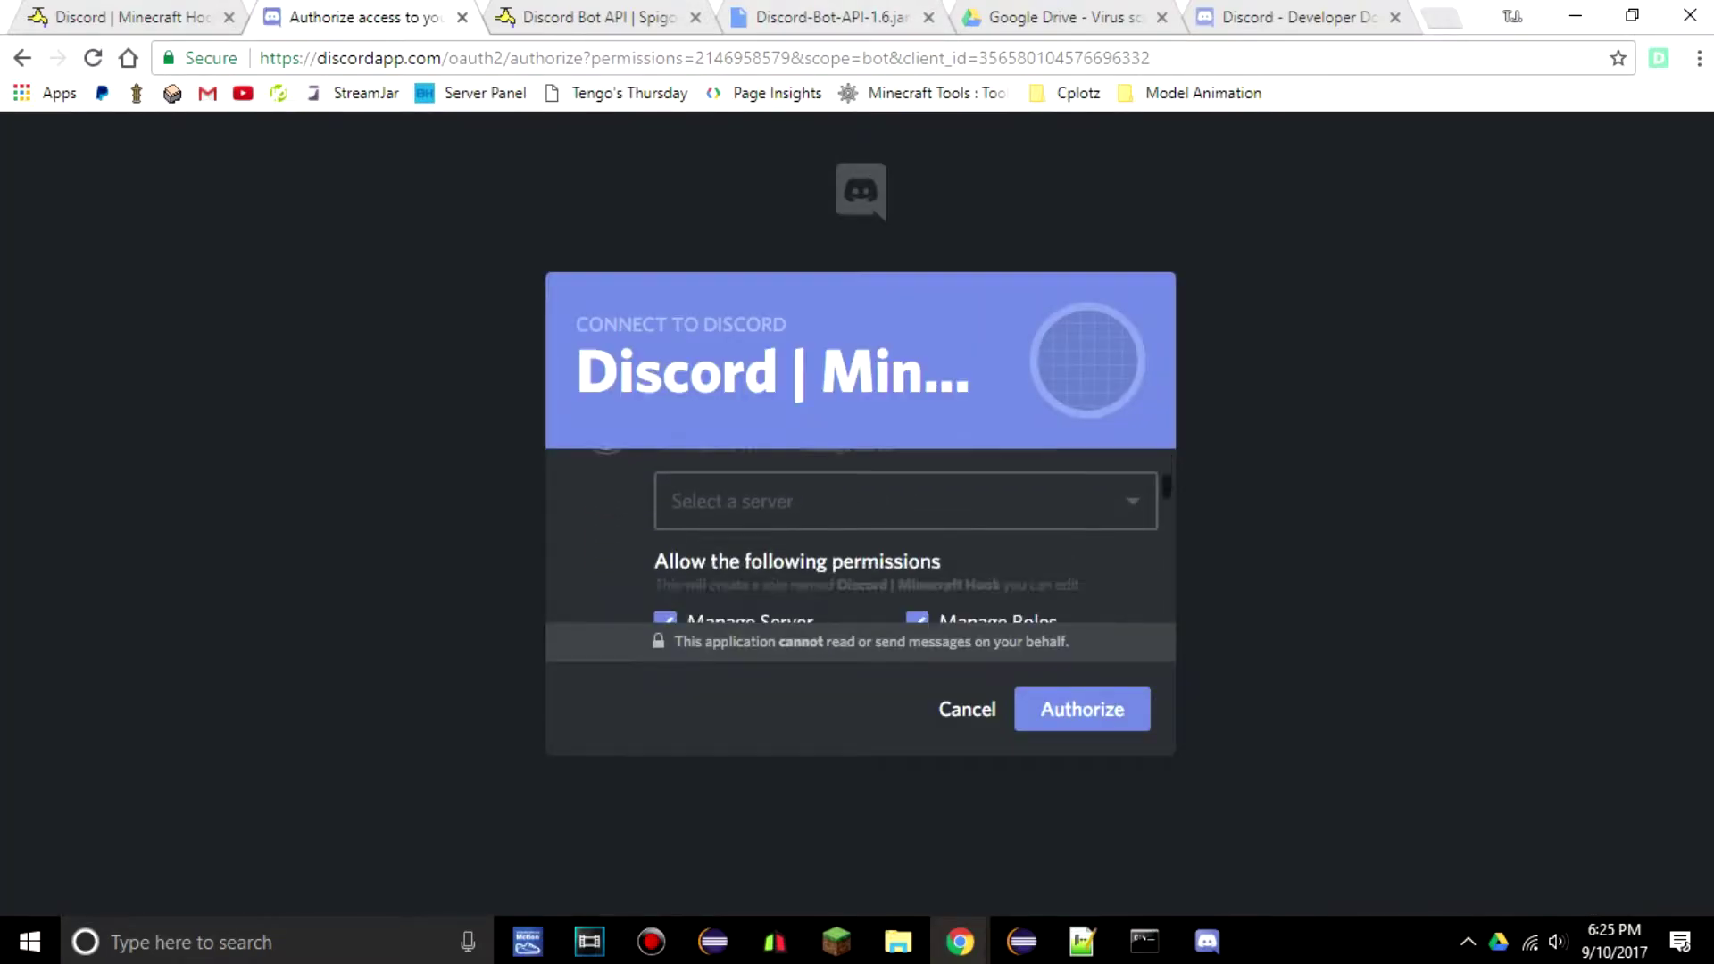
- Choose the Discird | Minecraft Hook server in the bot's server list
scroll(861, 536, up, 2)
scroll(861, 535, down, 1)
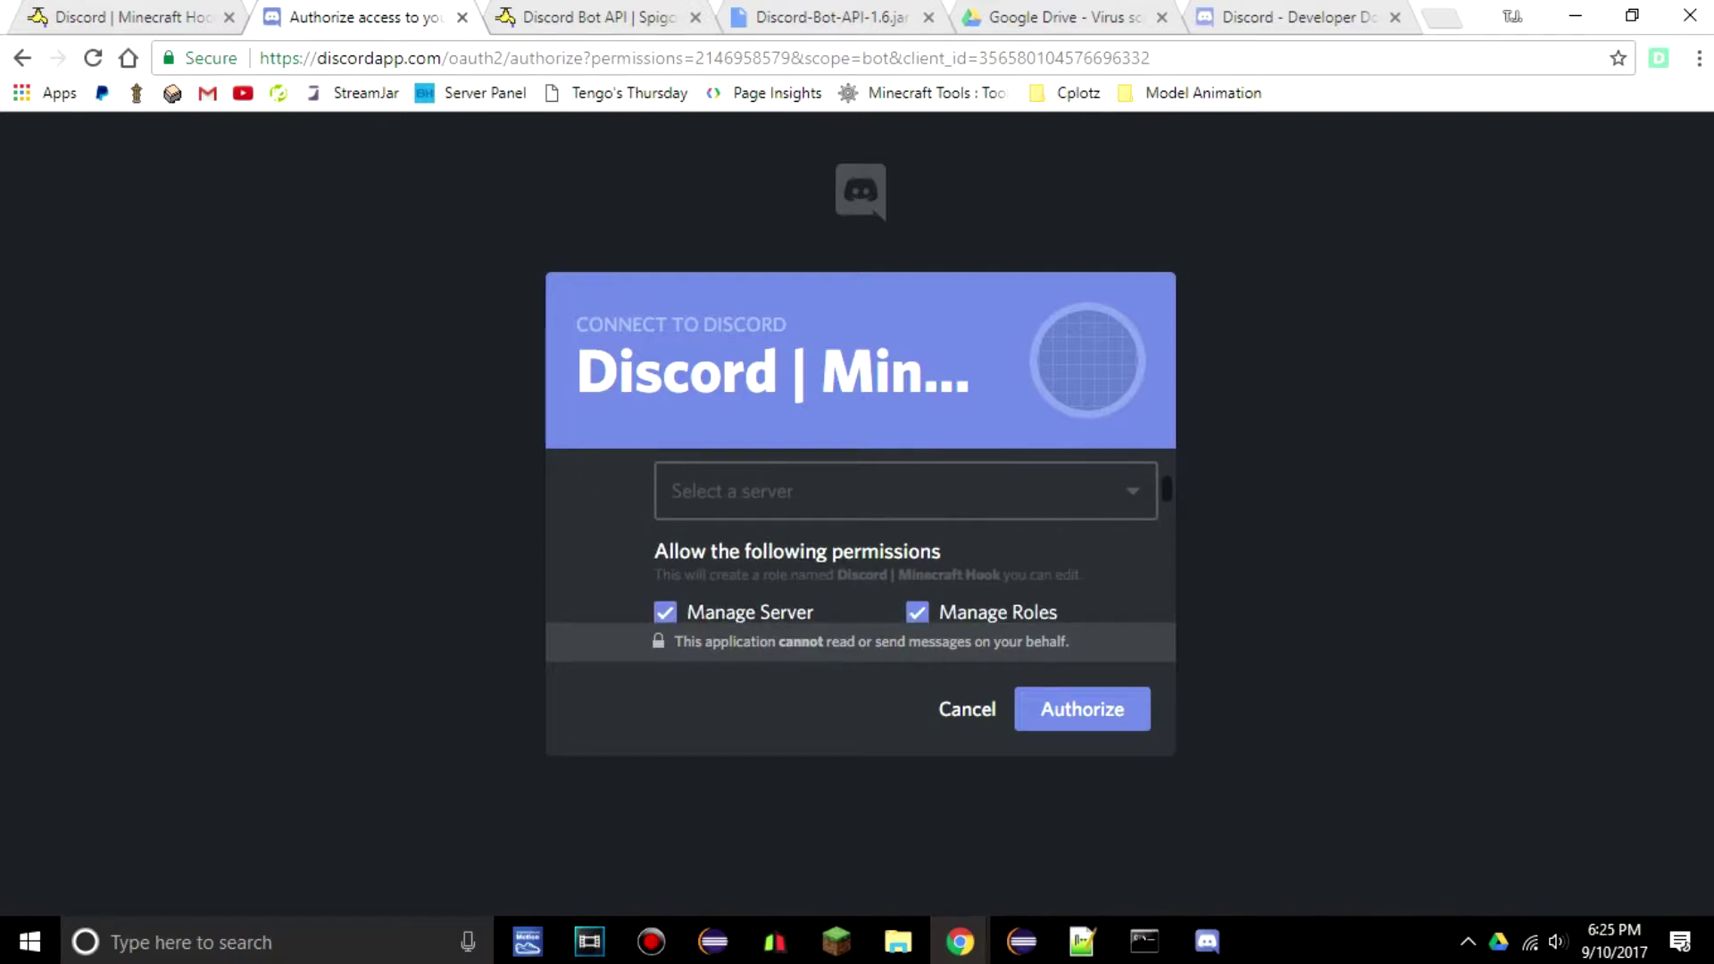
click(905, 491)
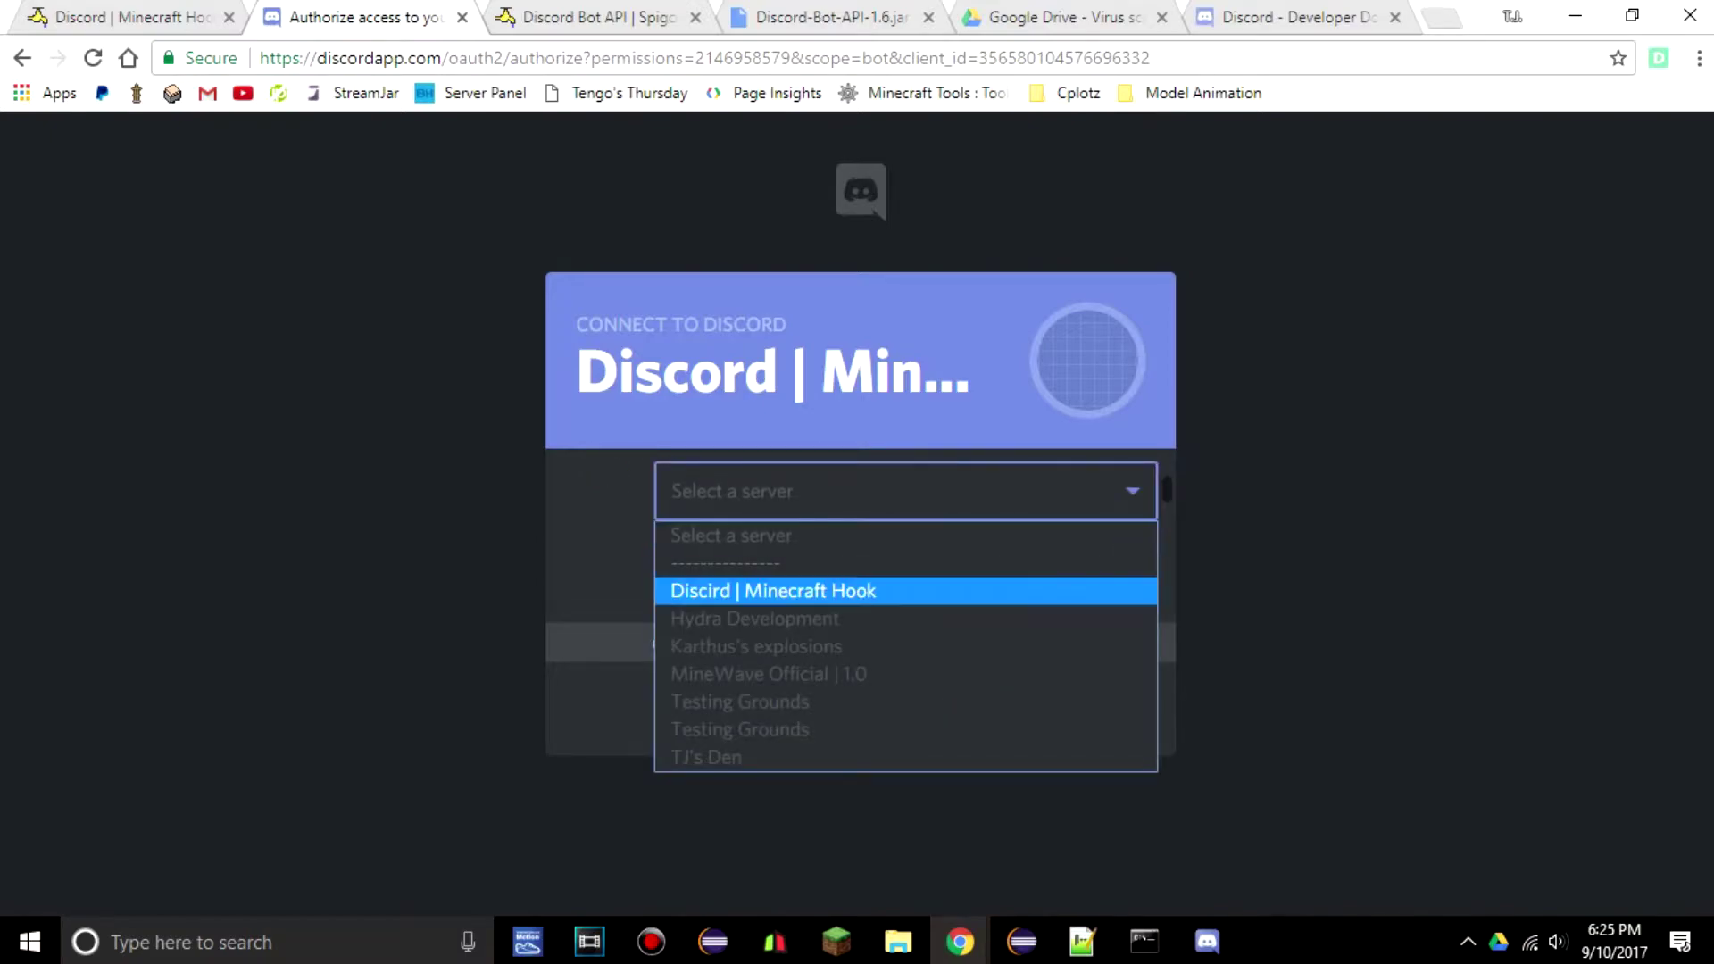
click(906, 591)
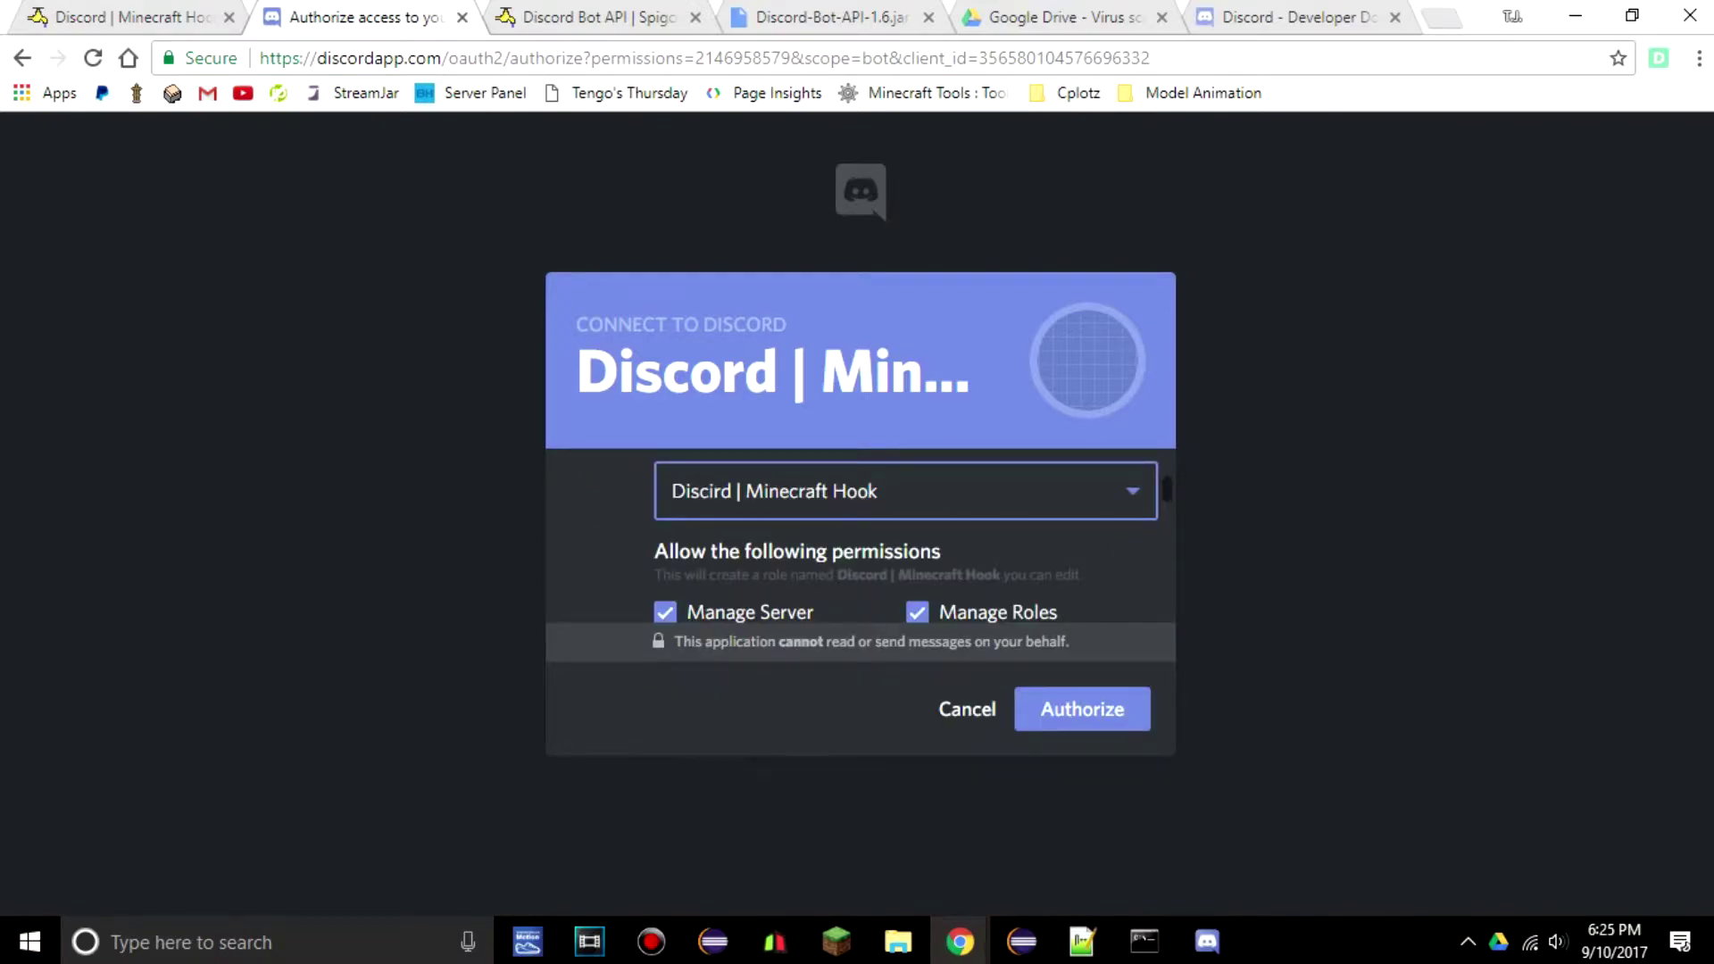
- Authorize the bot with its listed permissions, pass the reCAPTCHA, and return to Discord
scroll(905, 571, down, 4)
scroll(862, 535, down, 2)
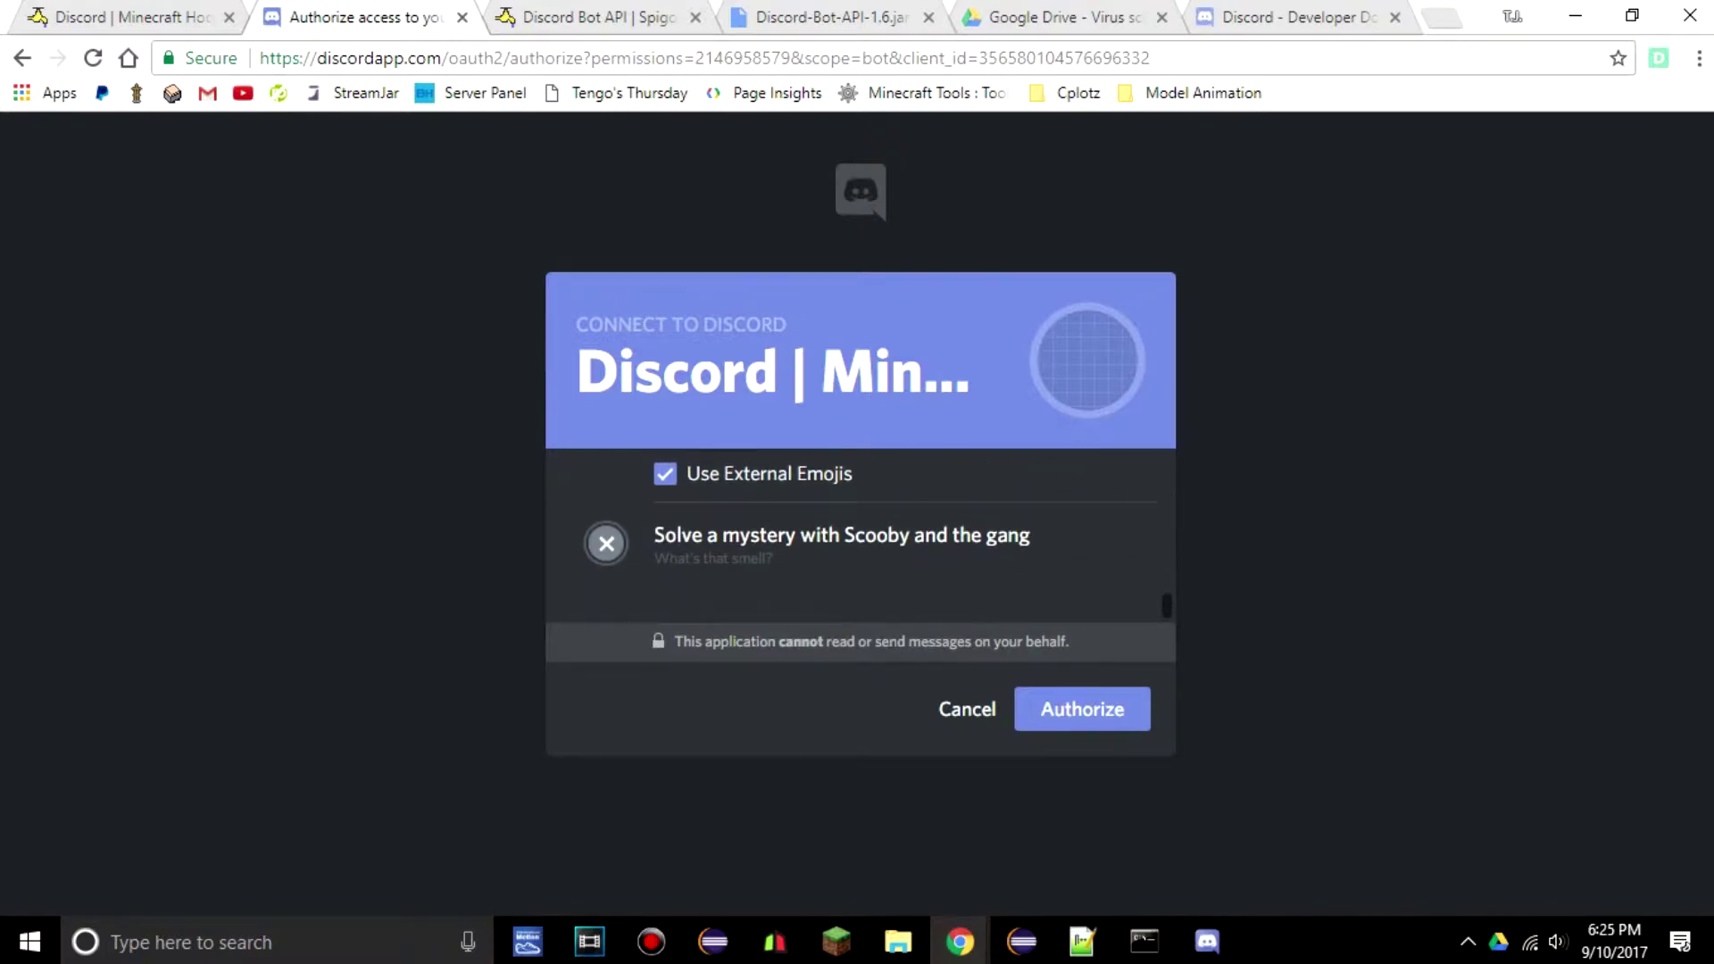
scroll(861, 536, up, 7)
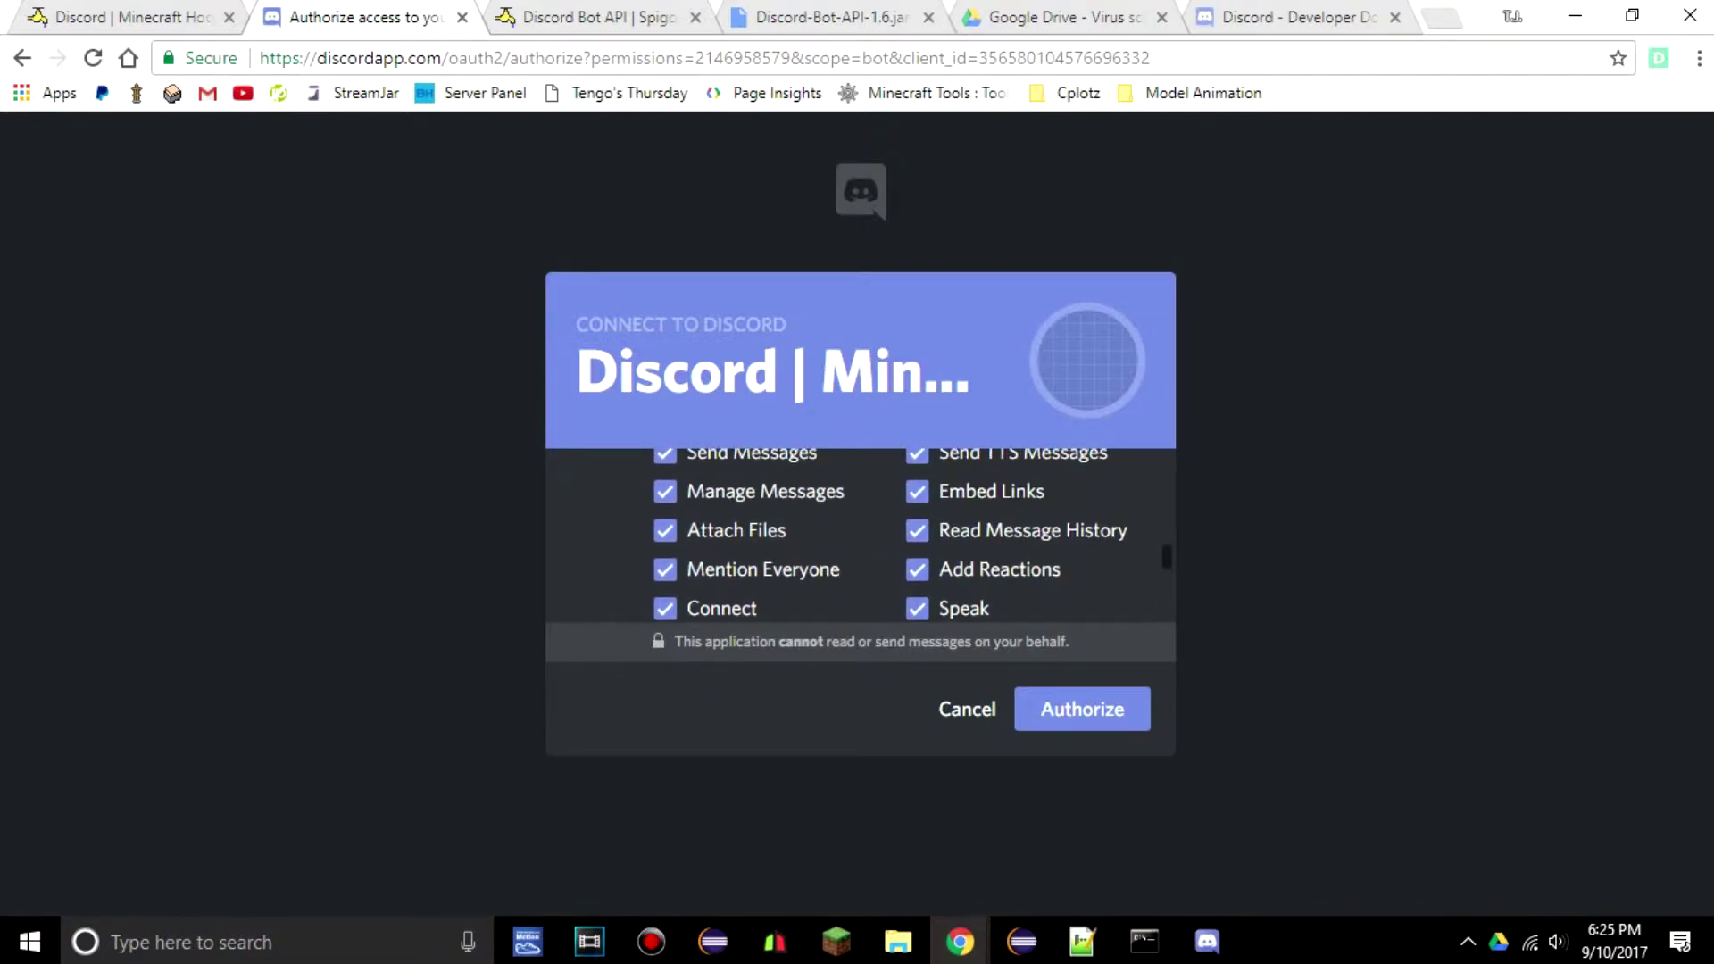
scroll(861, 535, down, 2)
scroll(862, 536, up, 1)
scroll(861, 536, down, 5)
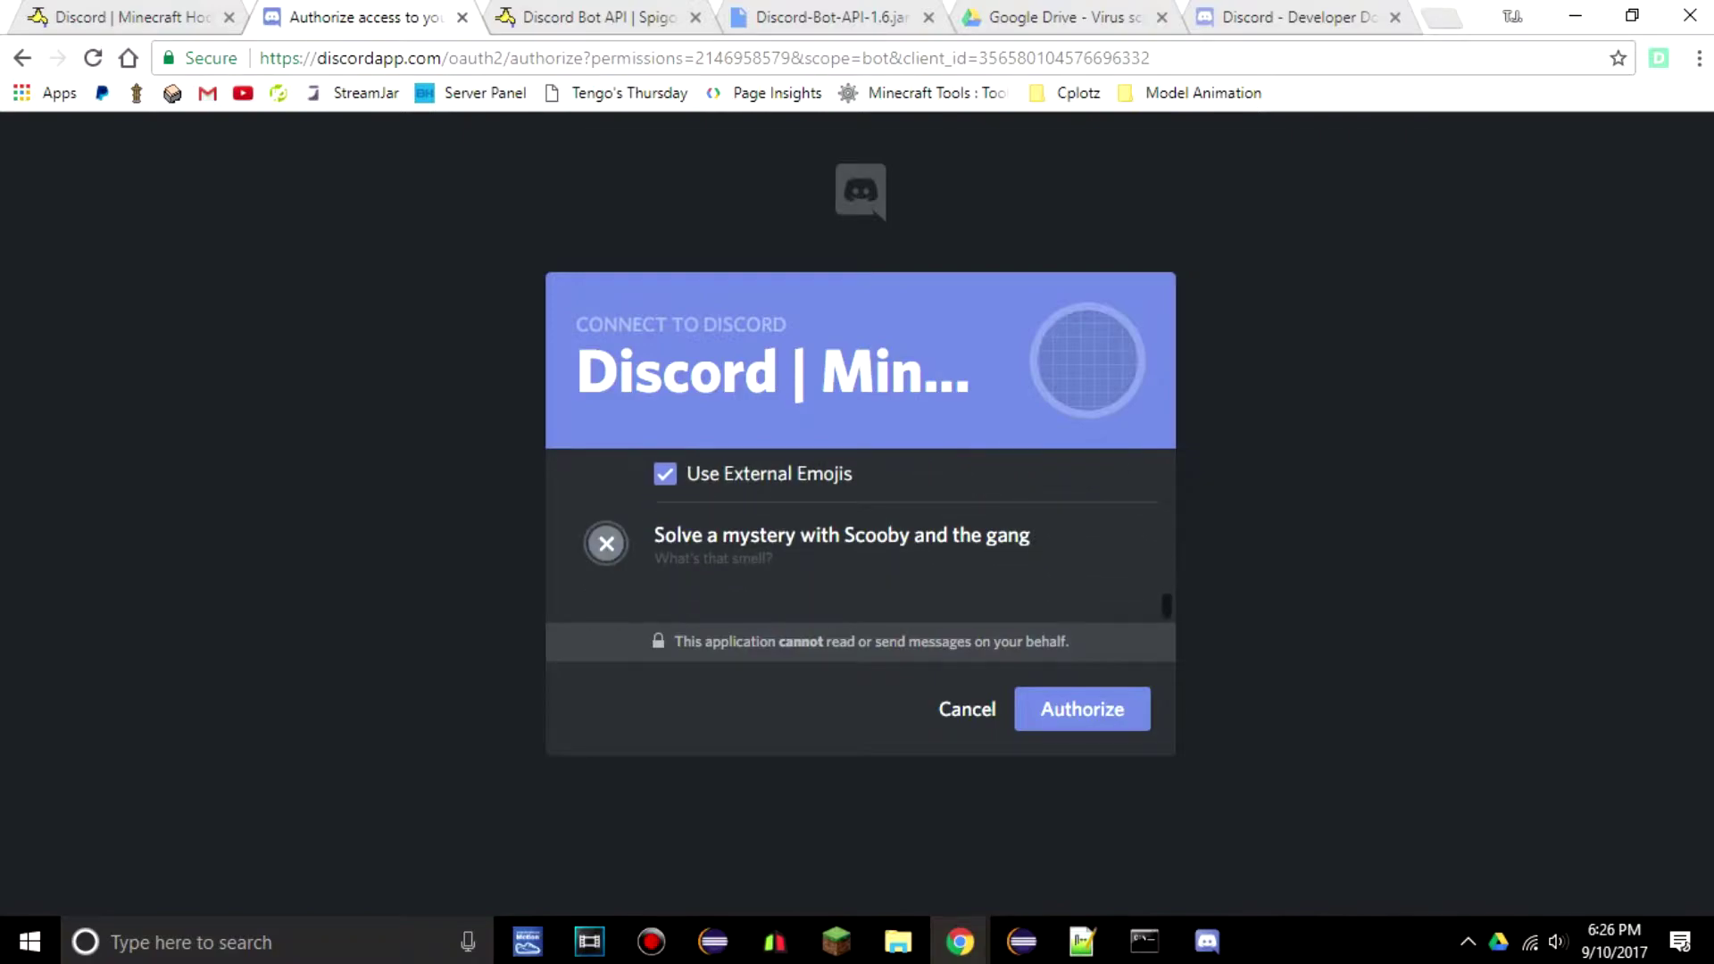
click(1082, 709)
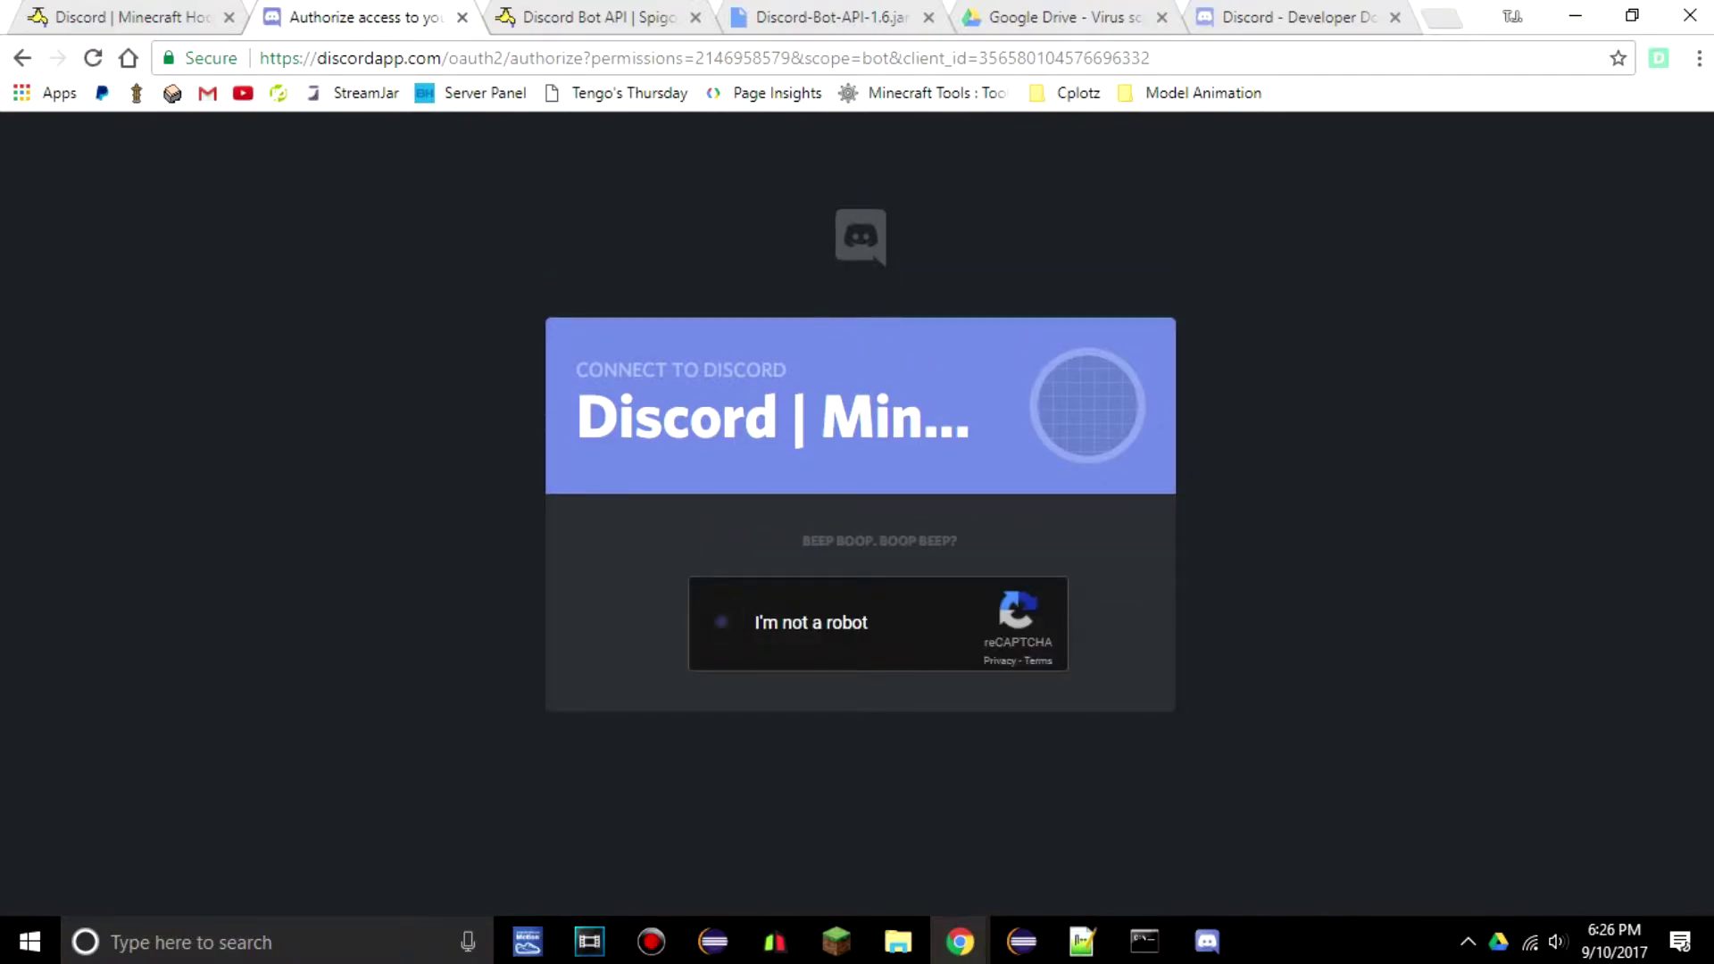
click(722, 622)
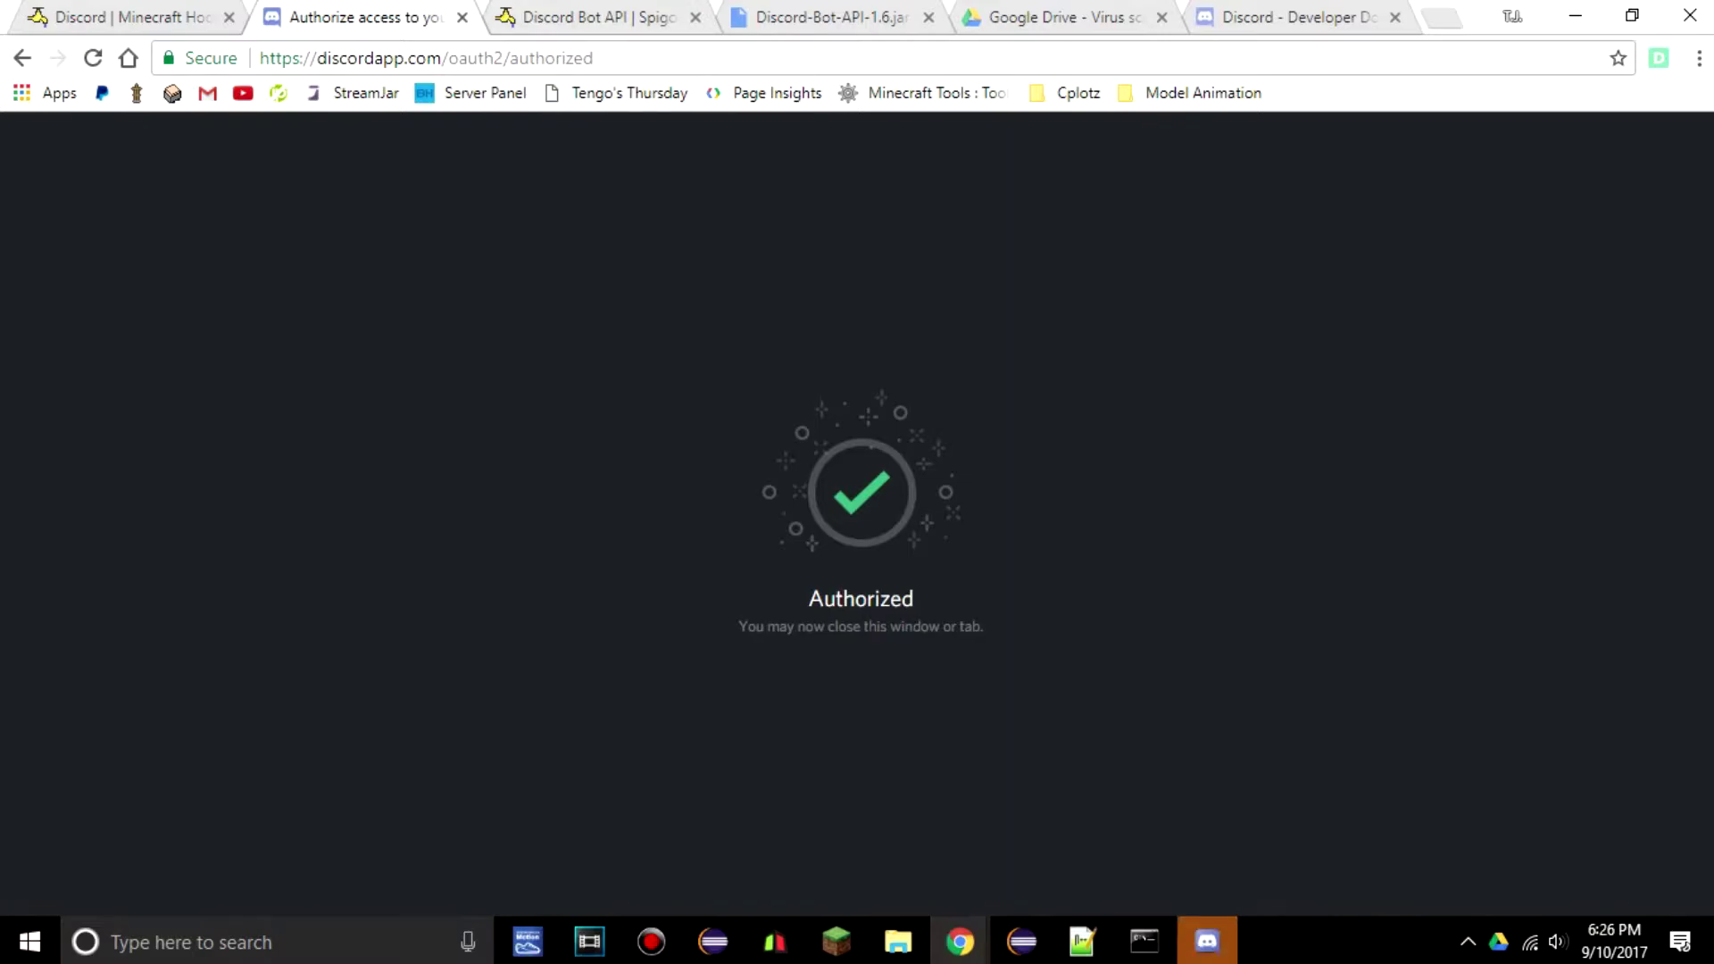
click(1207, 941)
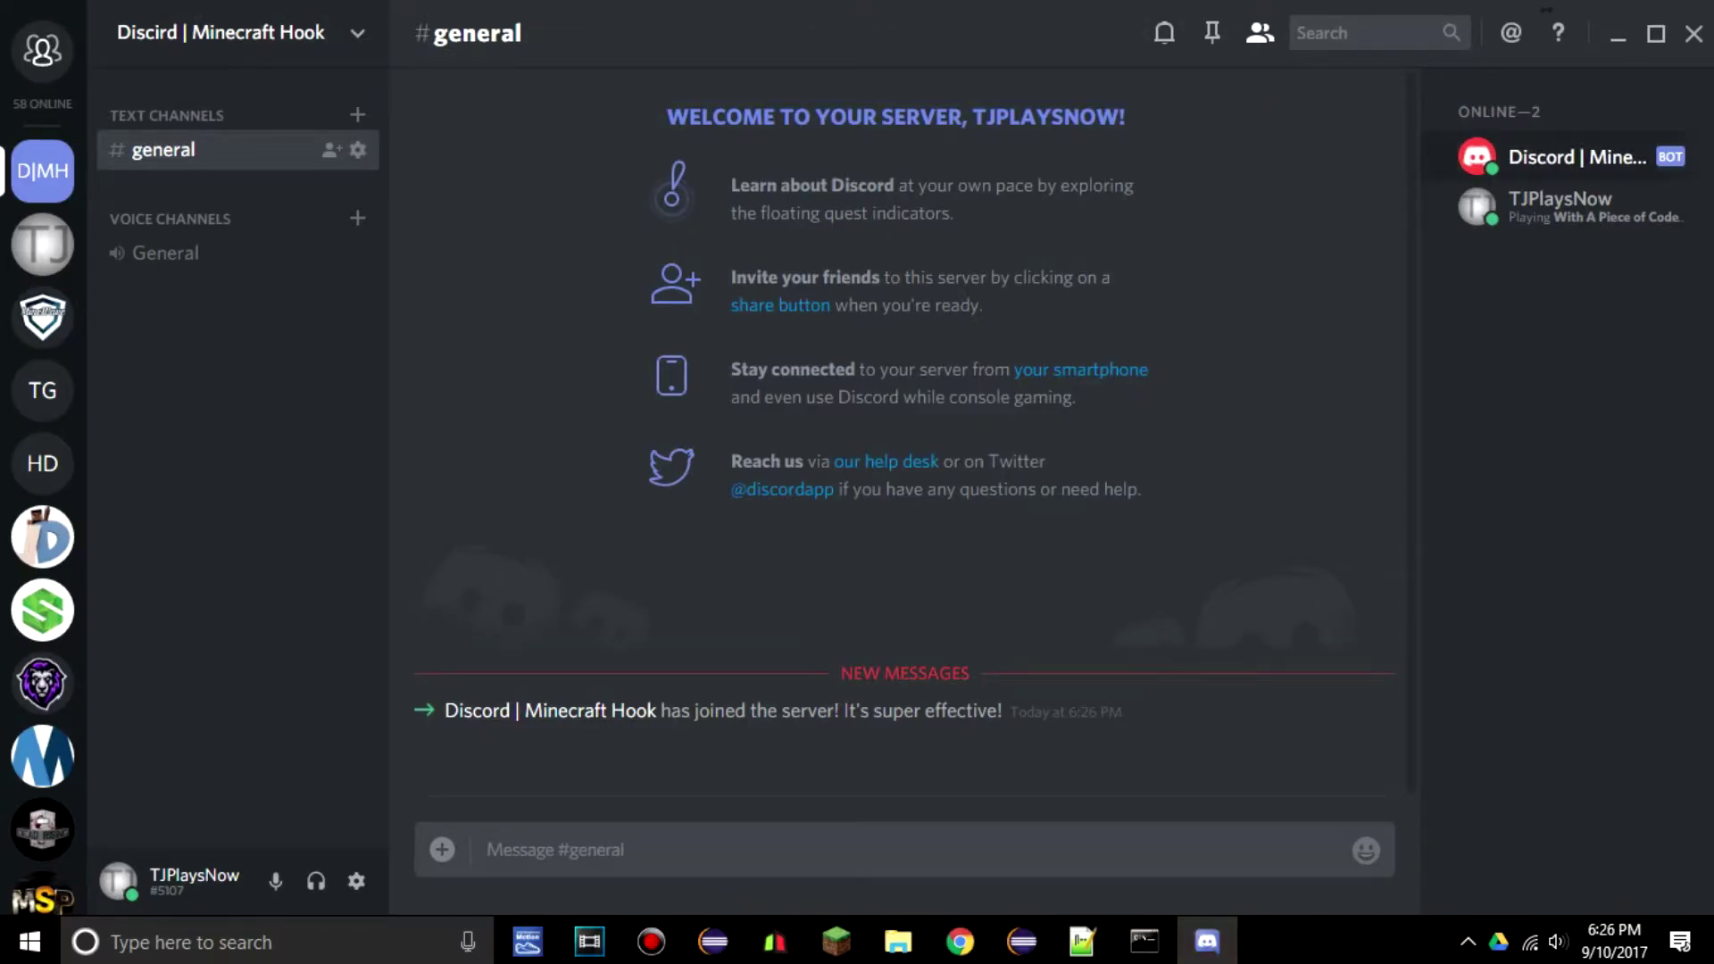
- Check the newly joined bot's profile and send it the !help command
click(1577, 157)
click(1553, 401)
text(!help)
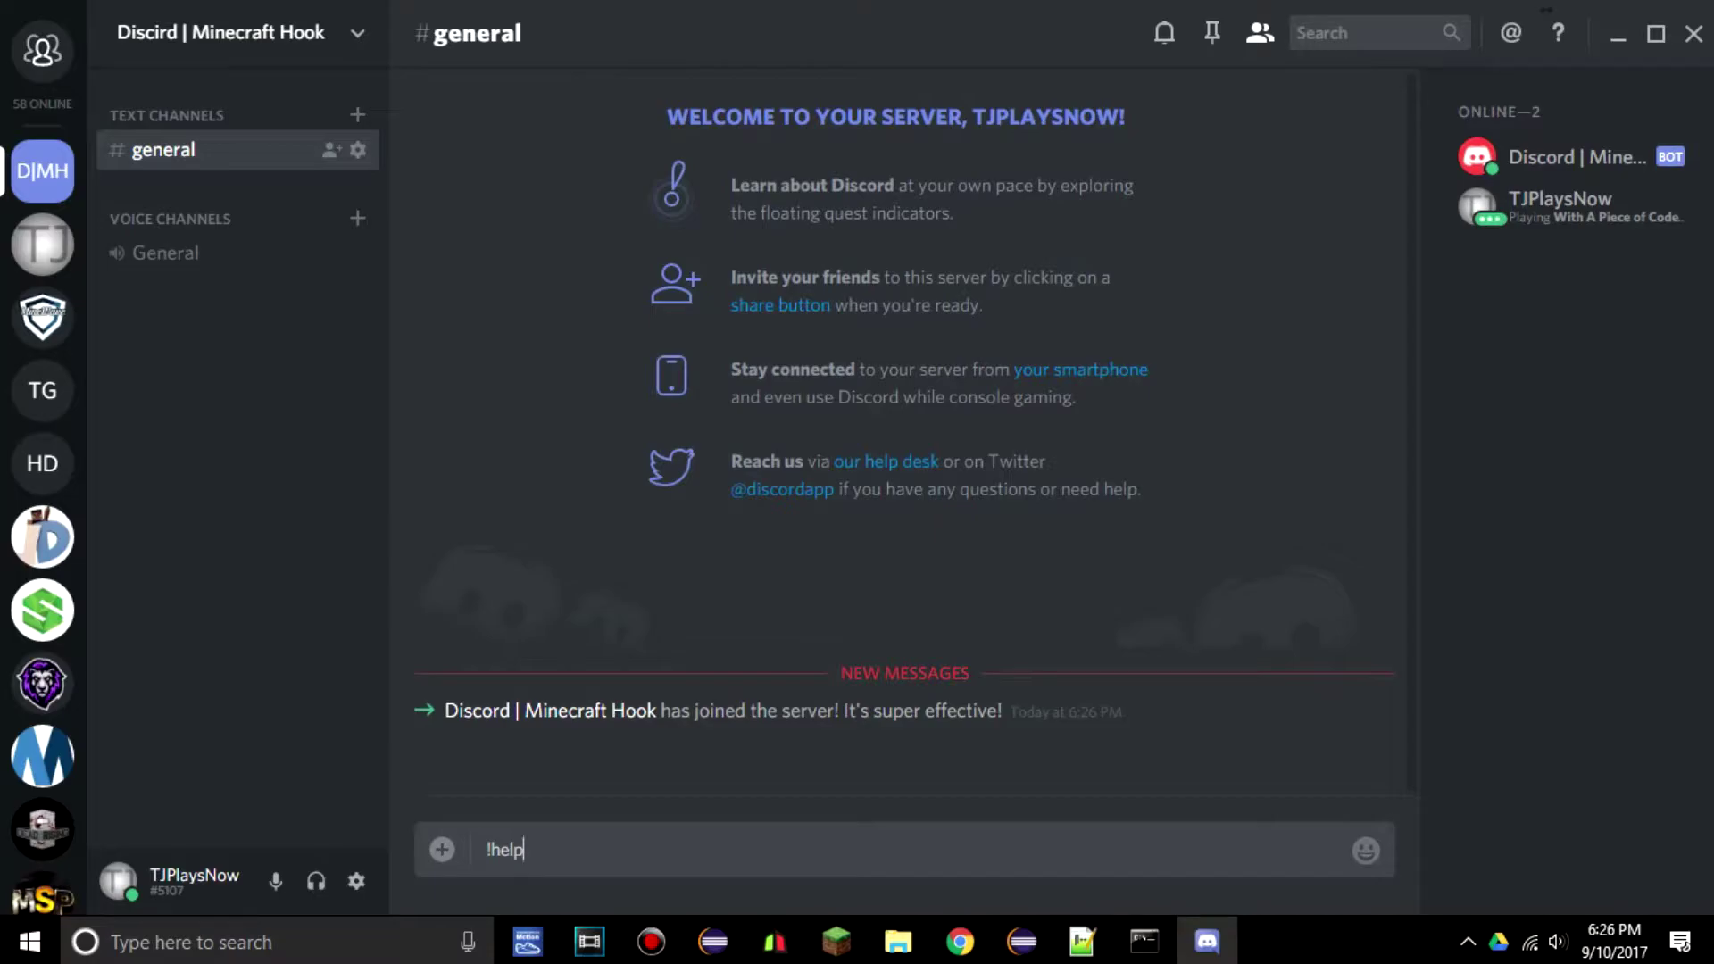
key(Return)
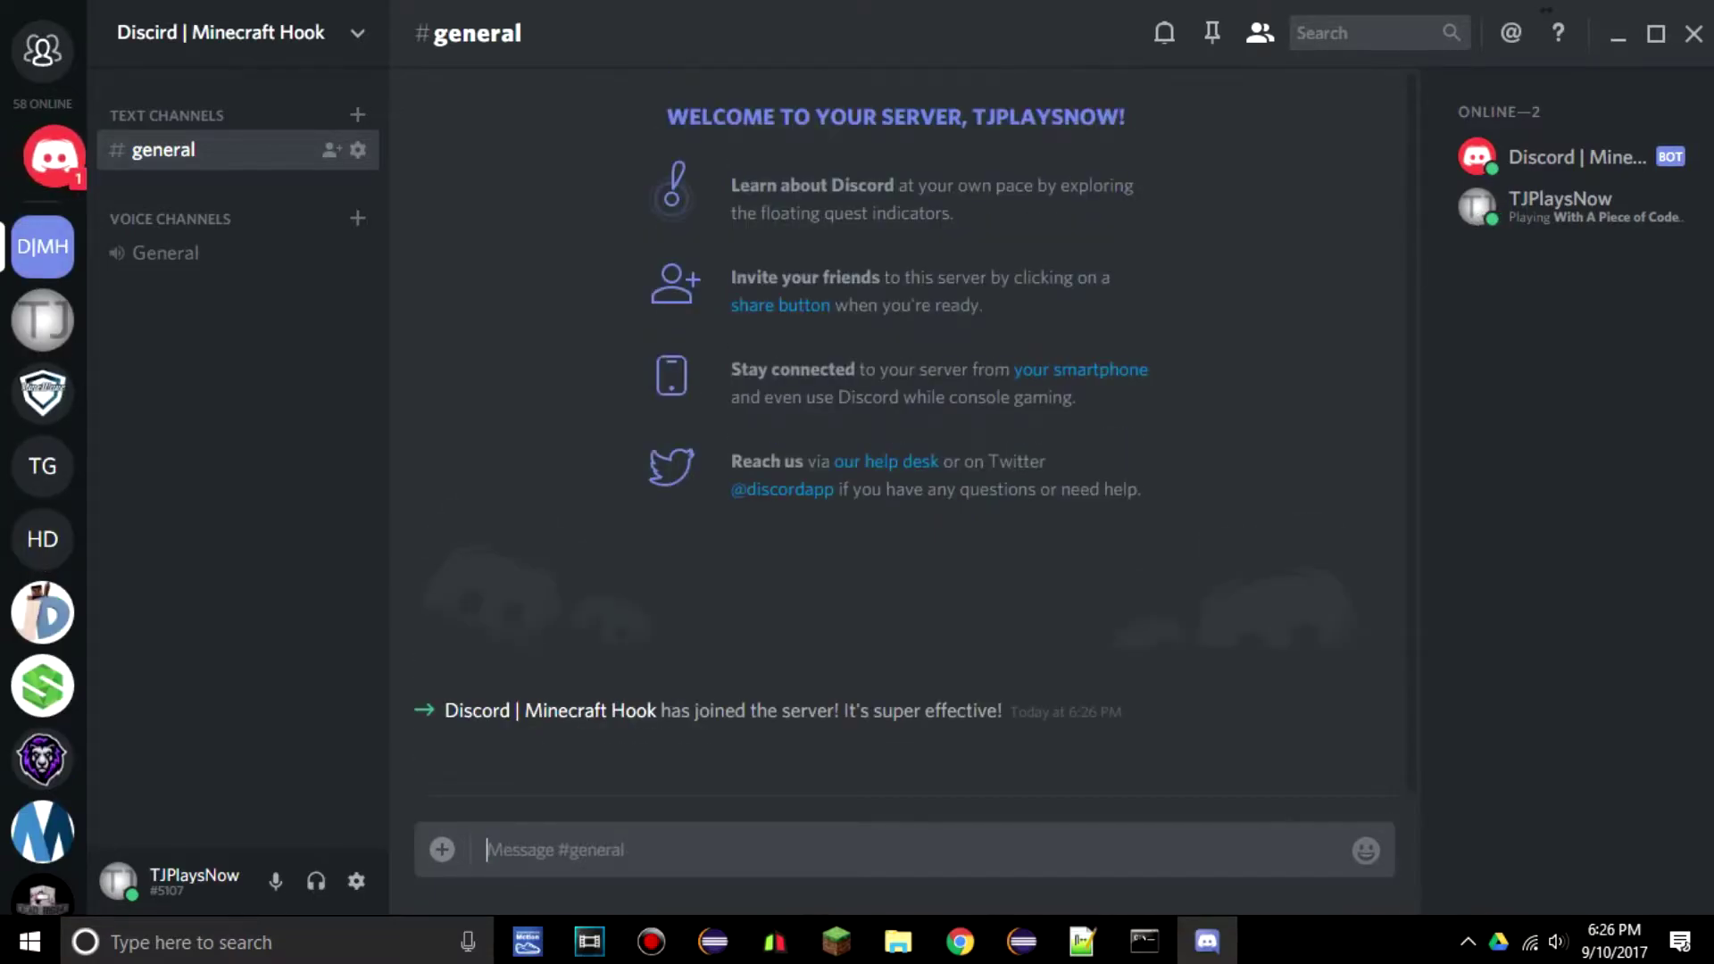
- In the bot's DMs, highlight the Verify, Help, Test, Mute, Unmute and Clear commands, then open #general
click(42, 156)
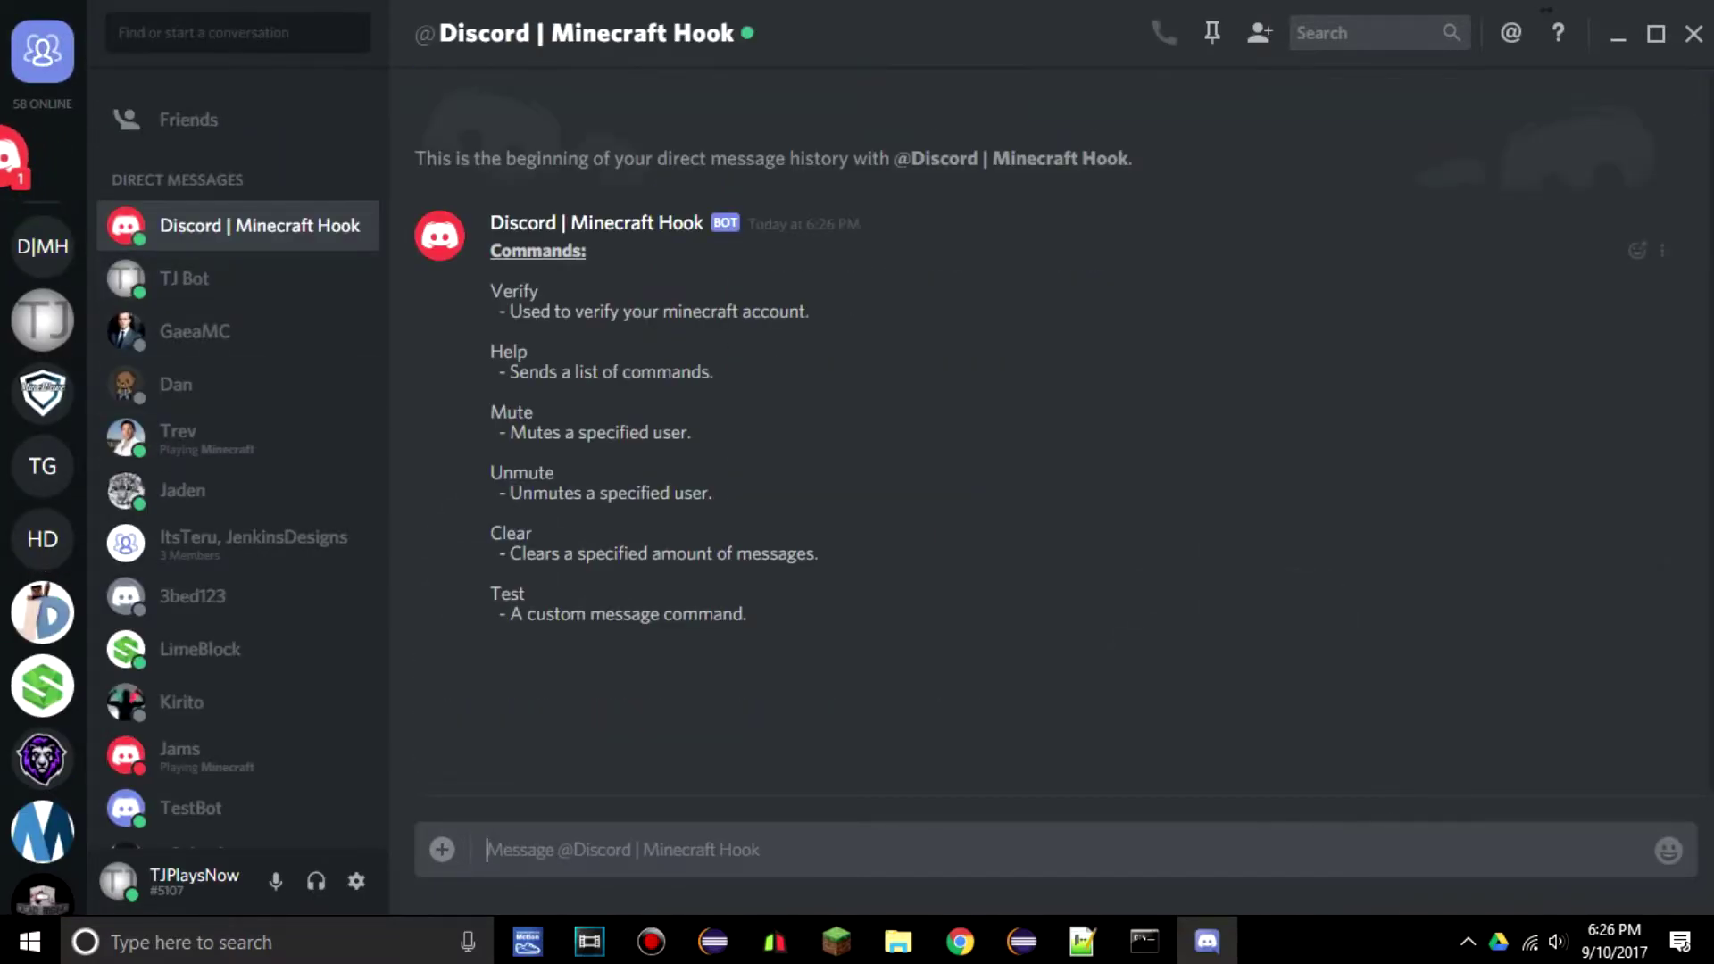
mouse_move(491, 251)
mouse_down()
mouse_move(692, 434)
mouse_move(750, 620)
mouse_move(497, 432)
mouse_move(491, 251)
mouse_up()
click(754, 633)
click(490, 245)
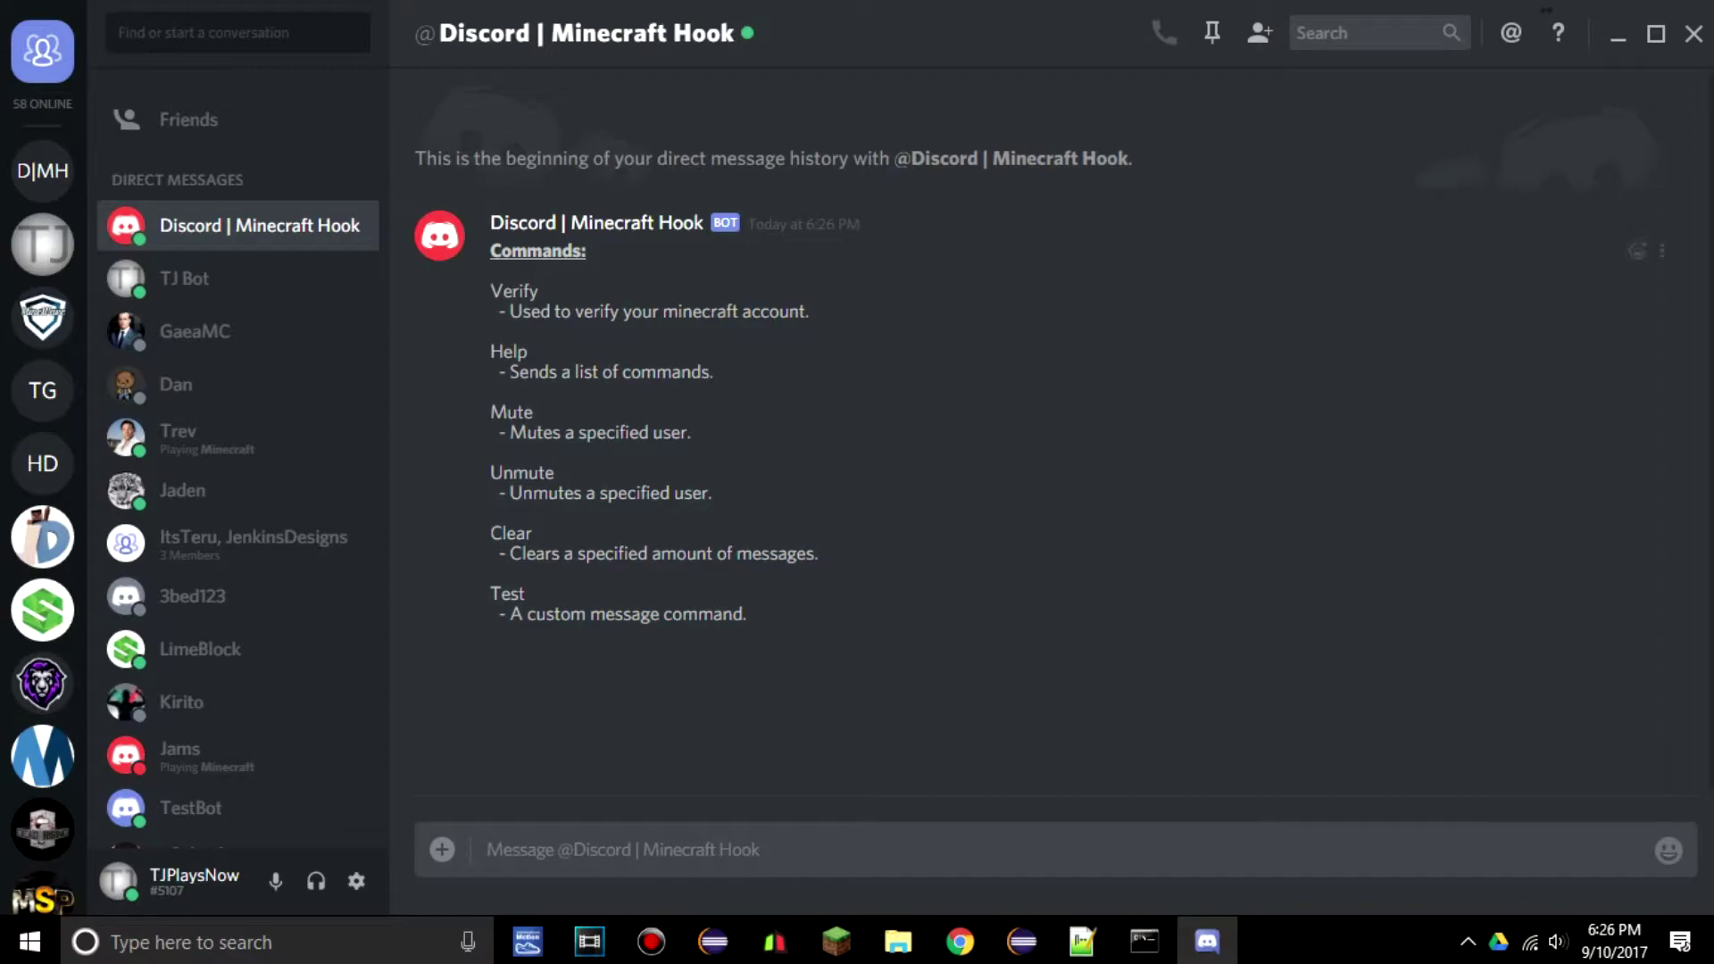
drag(490, 251, 714, 373)
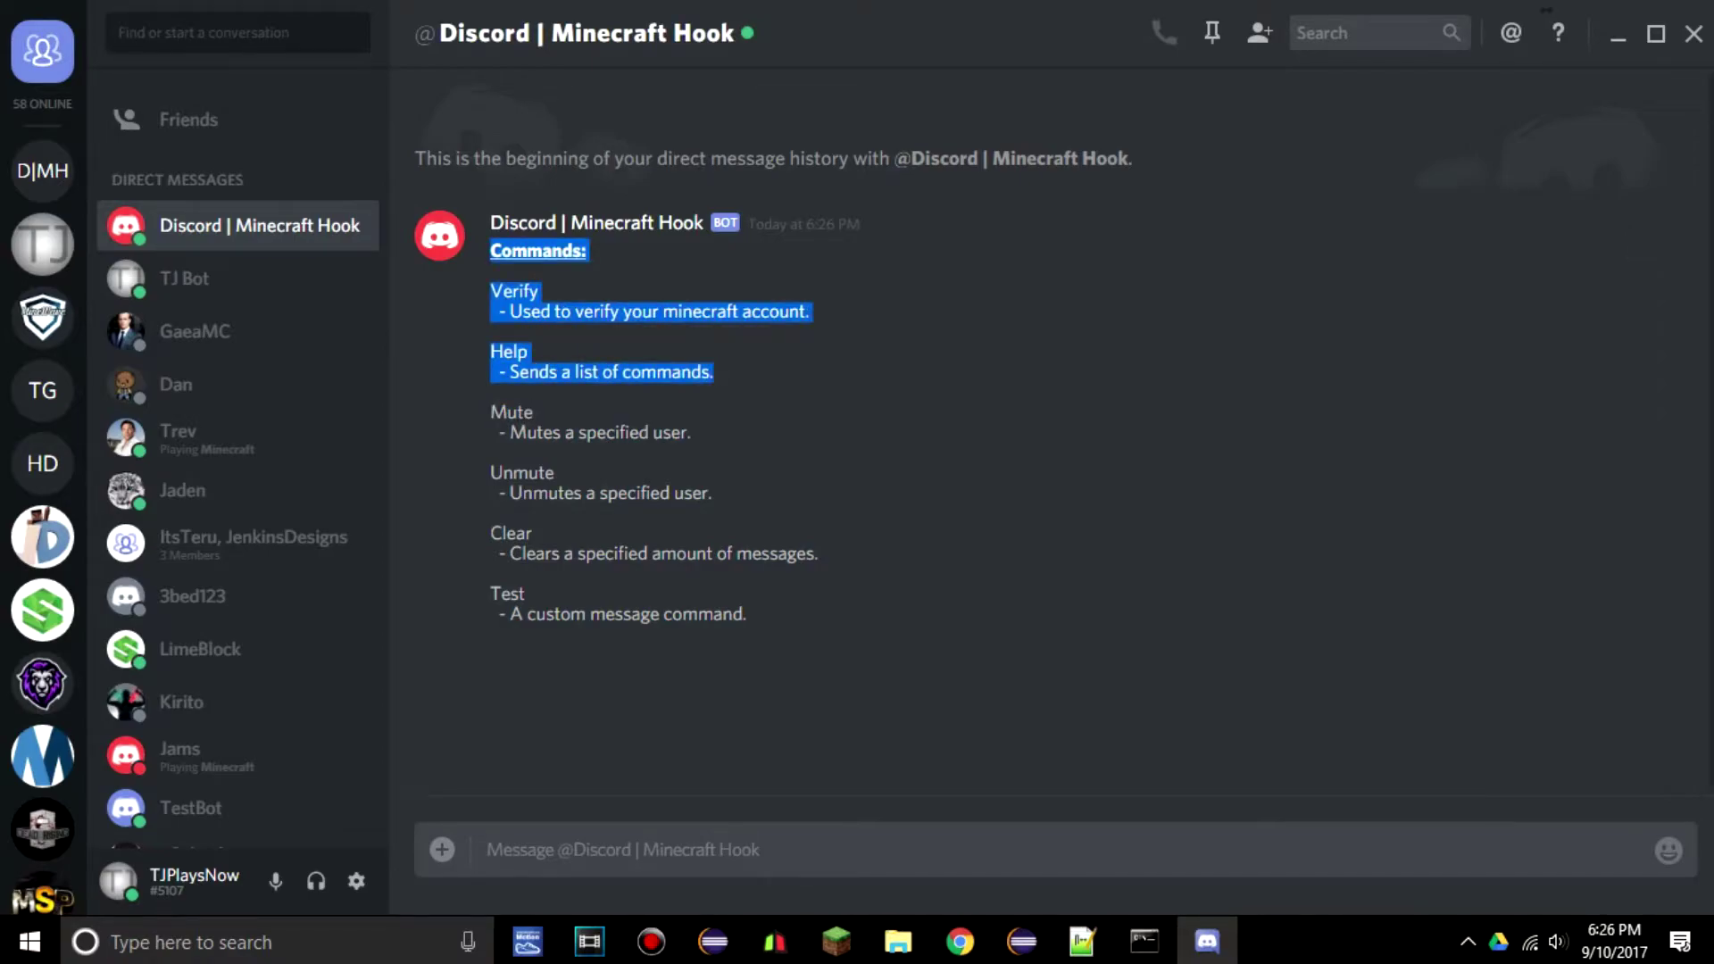
drag(747, 614, 490, 592)
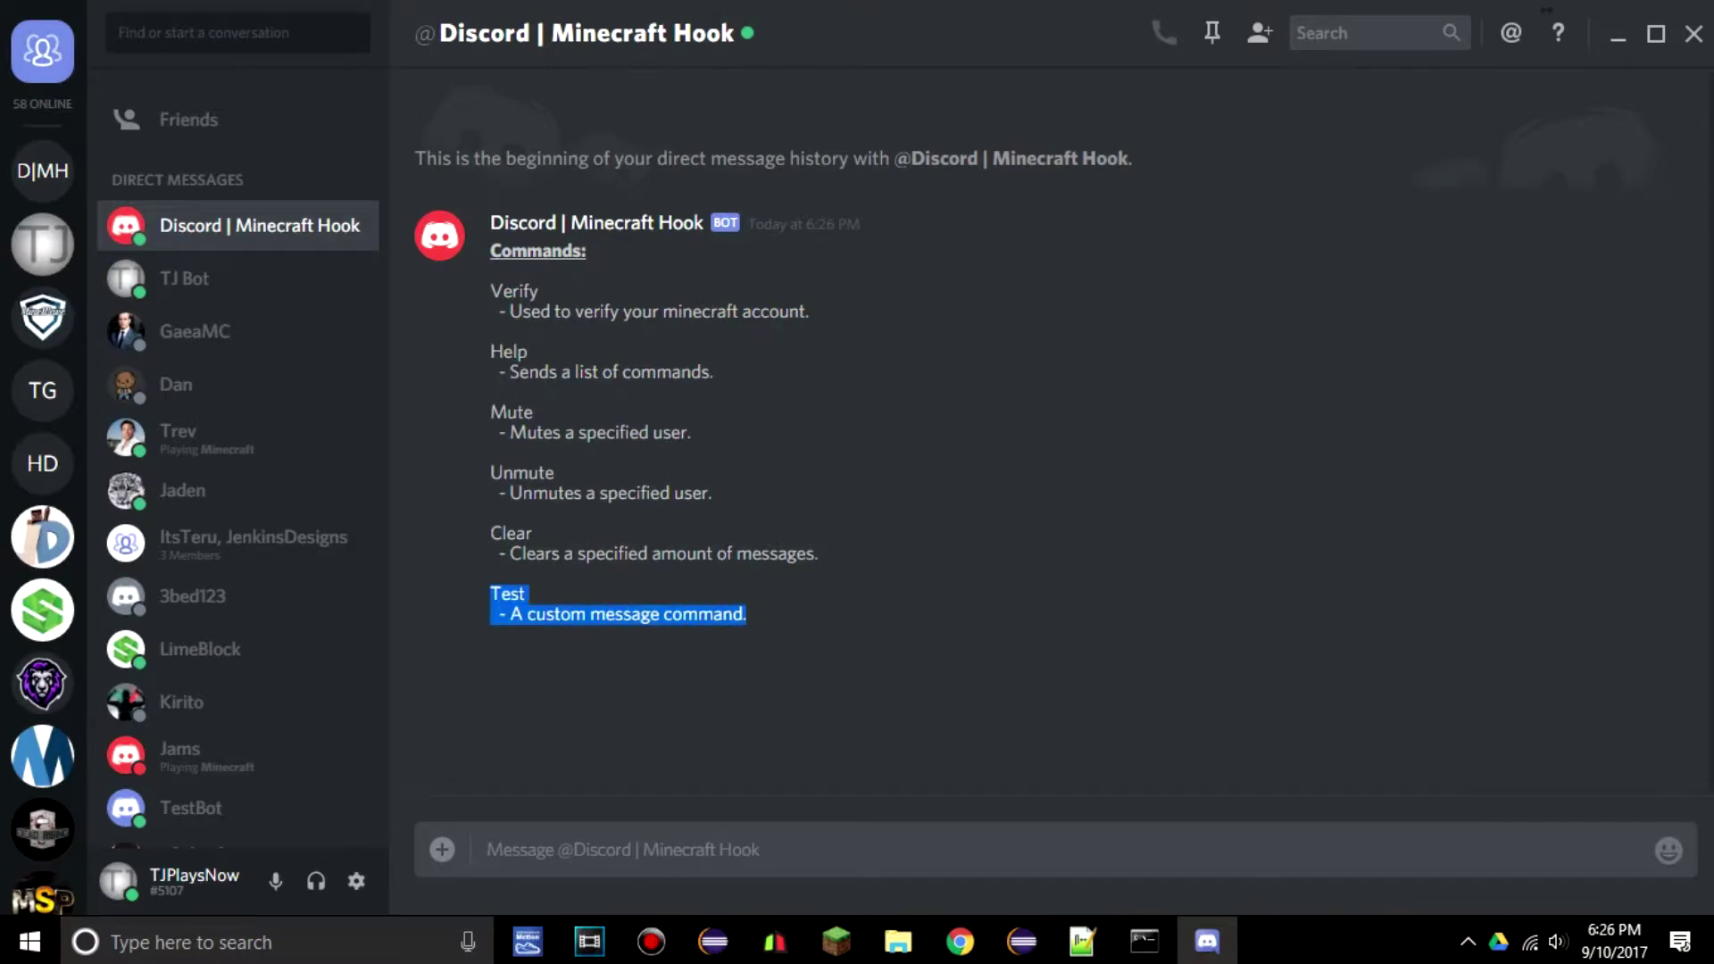
drag(490, 251, 714, 373)
drag(747, 614, 490, 593)
click(490, 593)
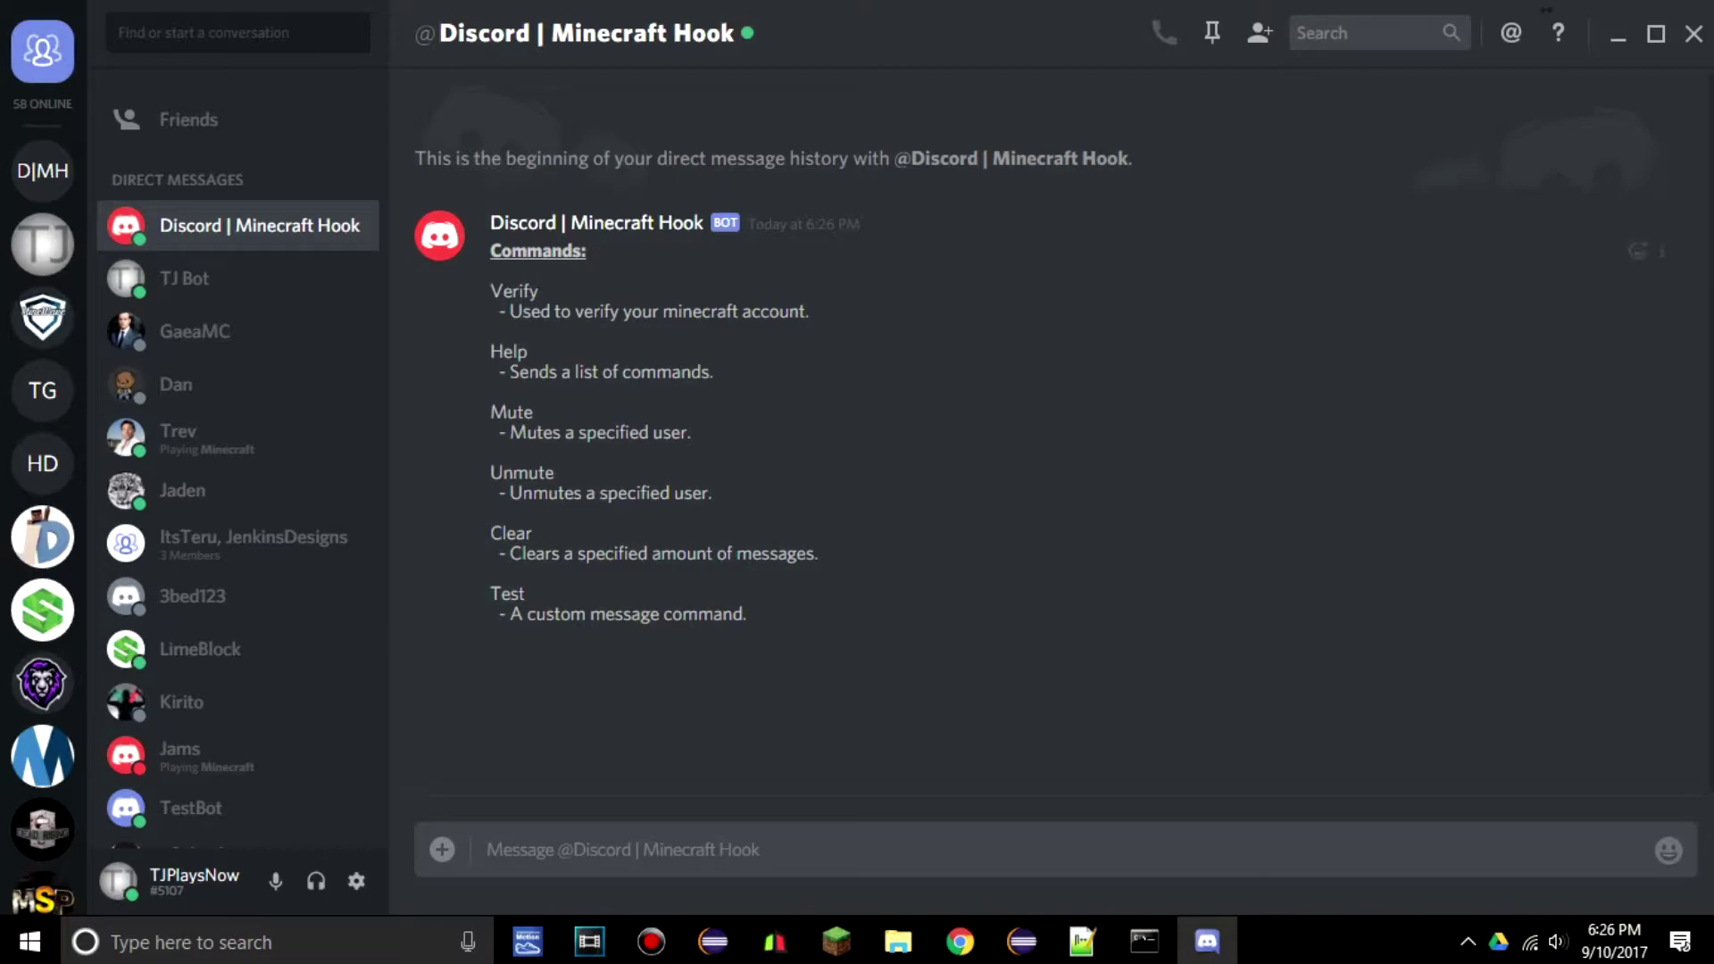
drag(490, 410, 818, 555)
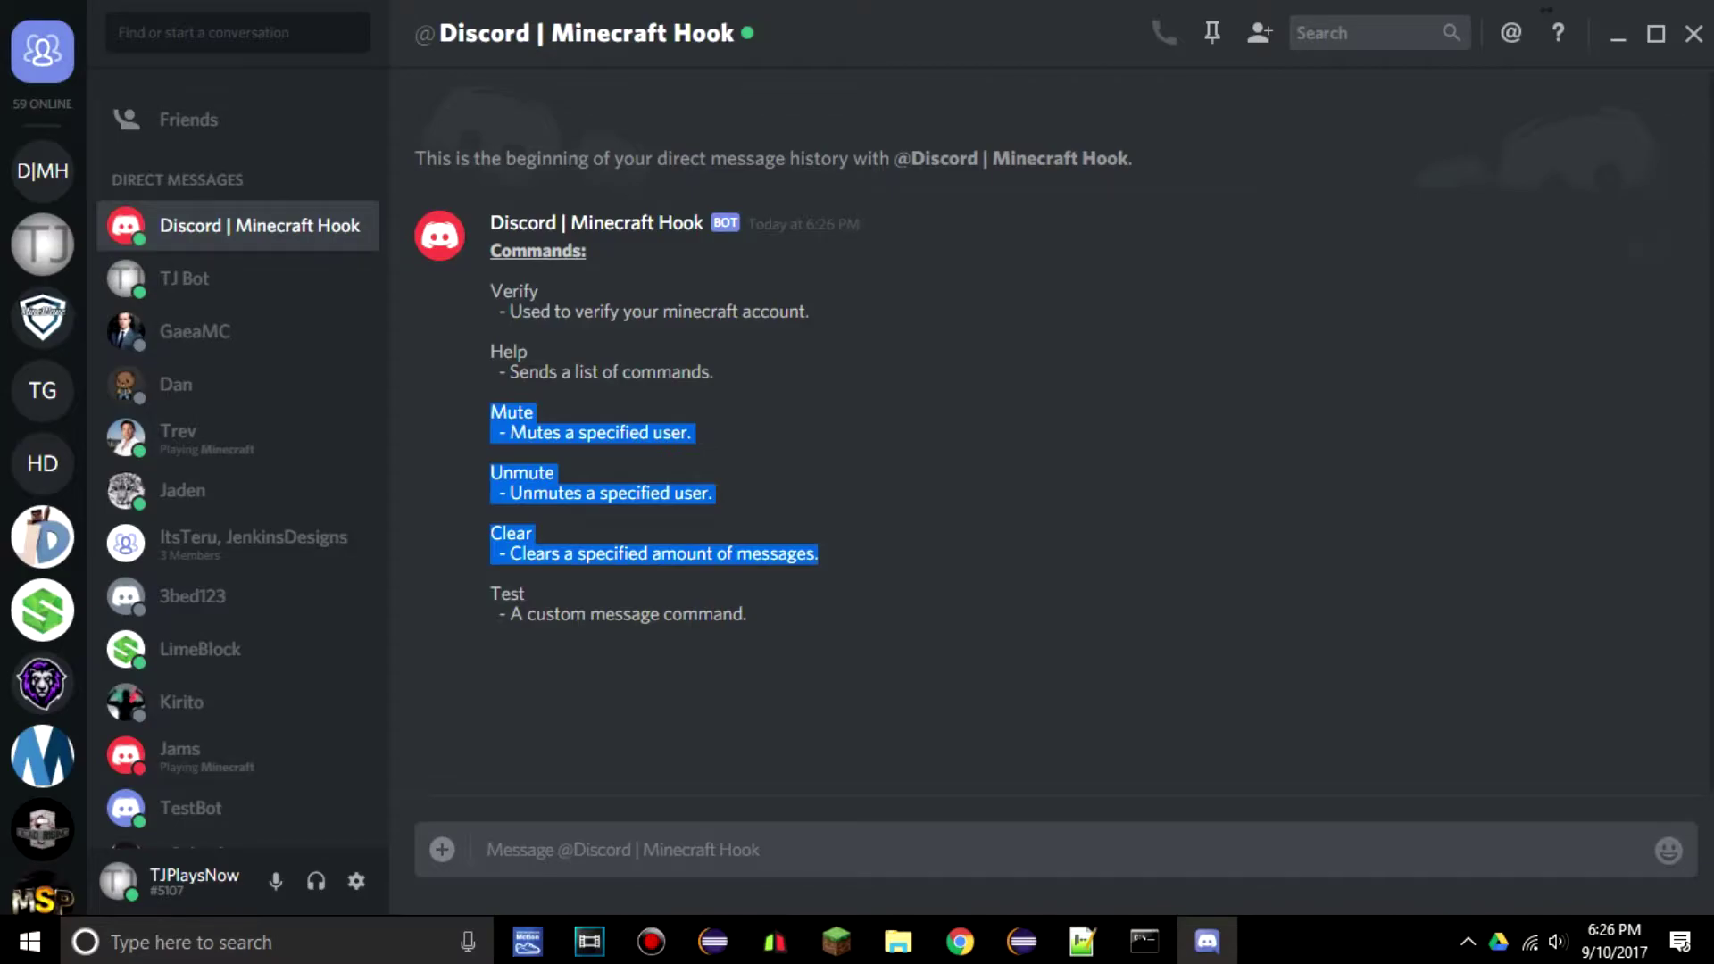
click(818, 554)
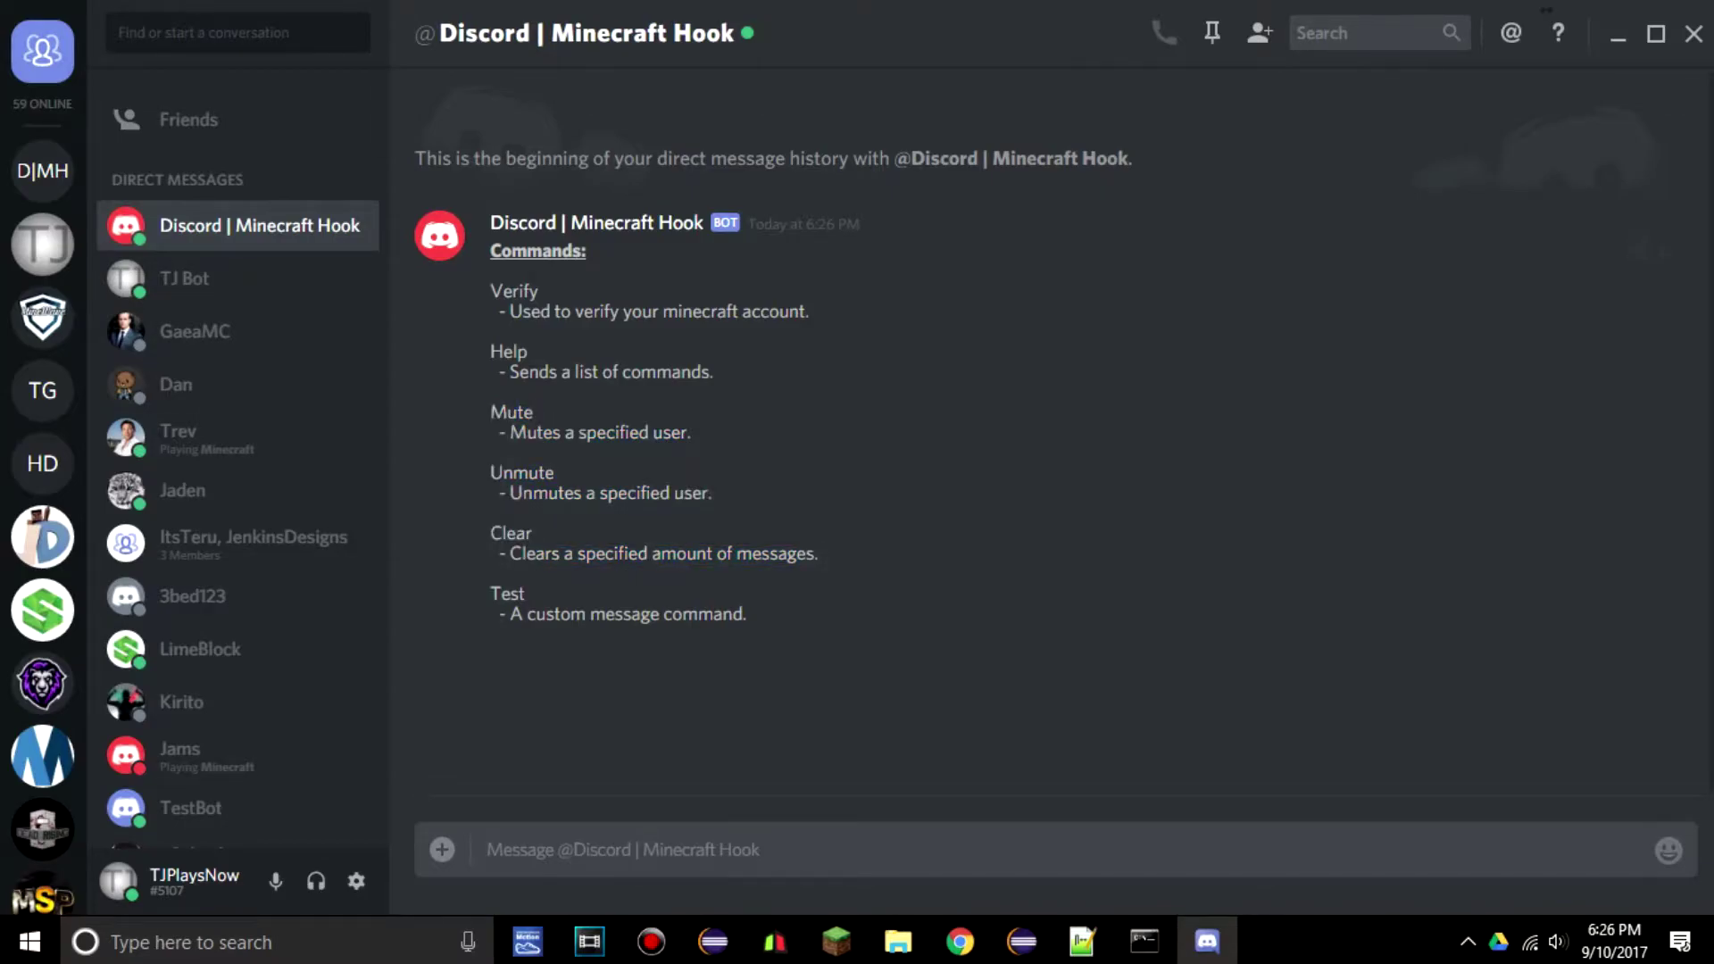
click(42, 171)
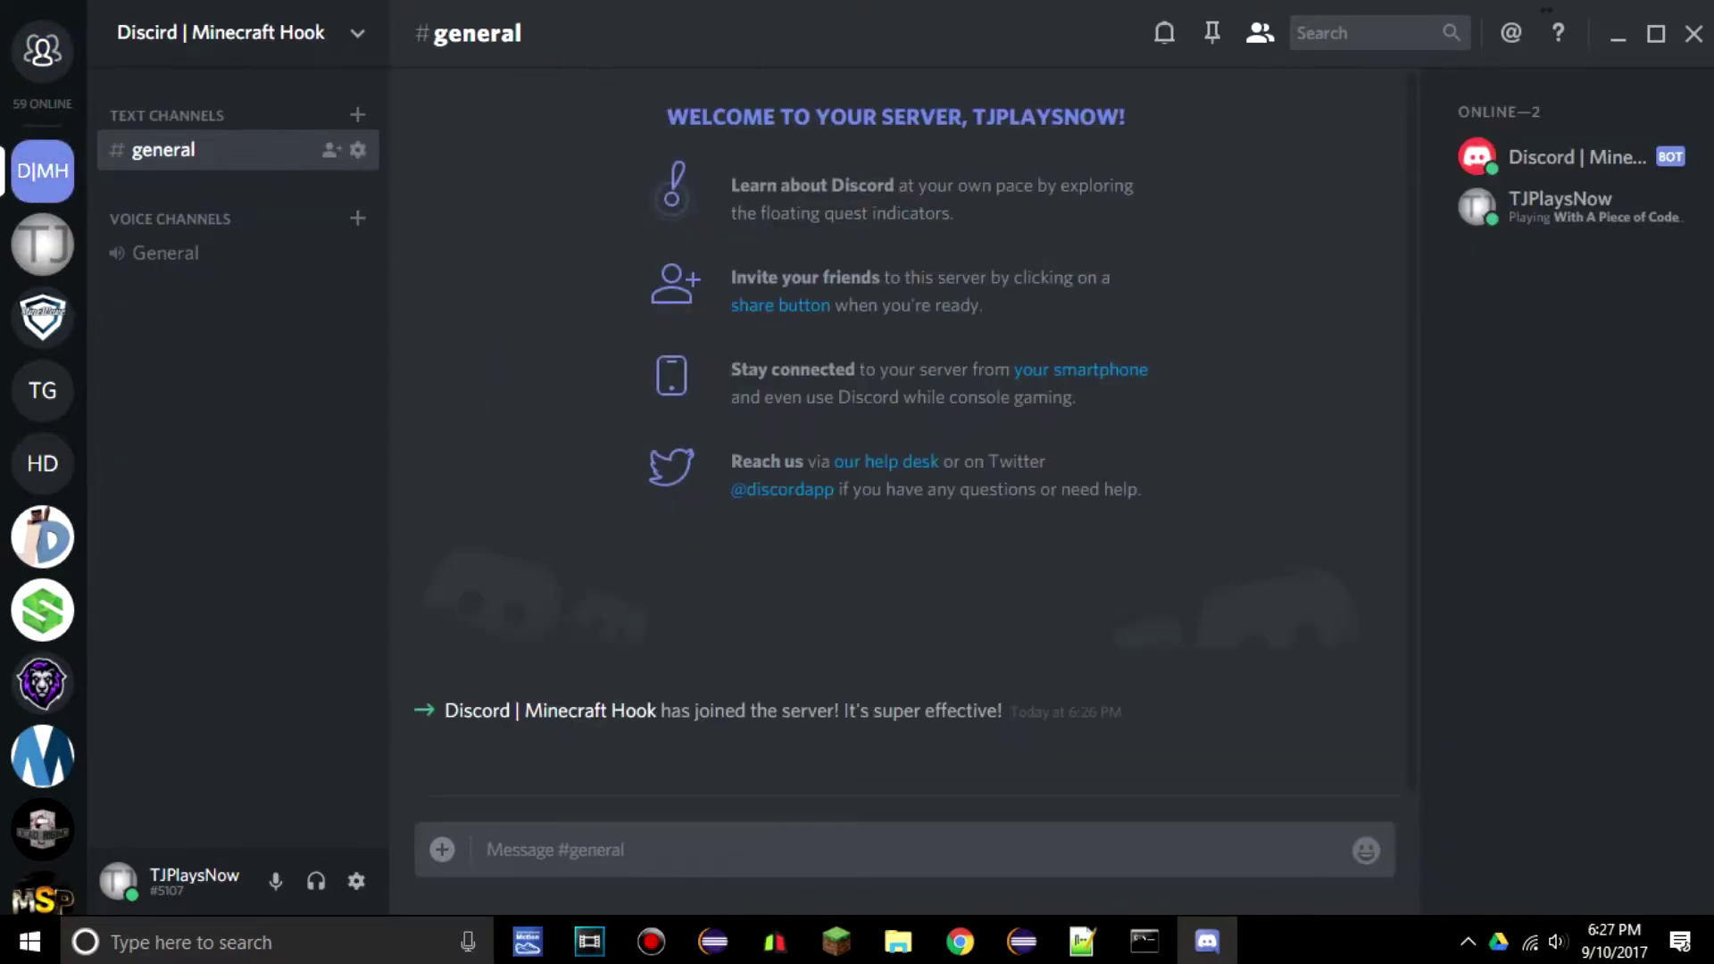
- Replace the drafted !help with !mute and send it in #general
text(!help)
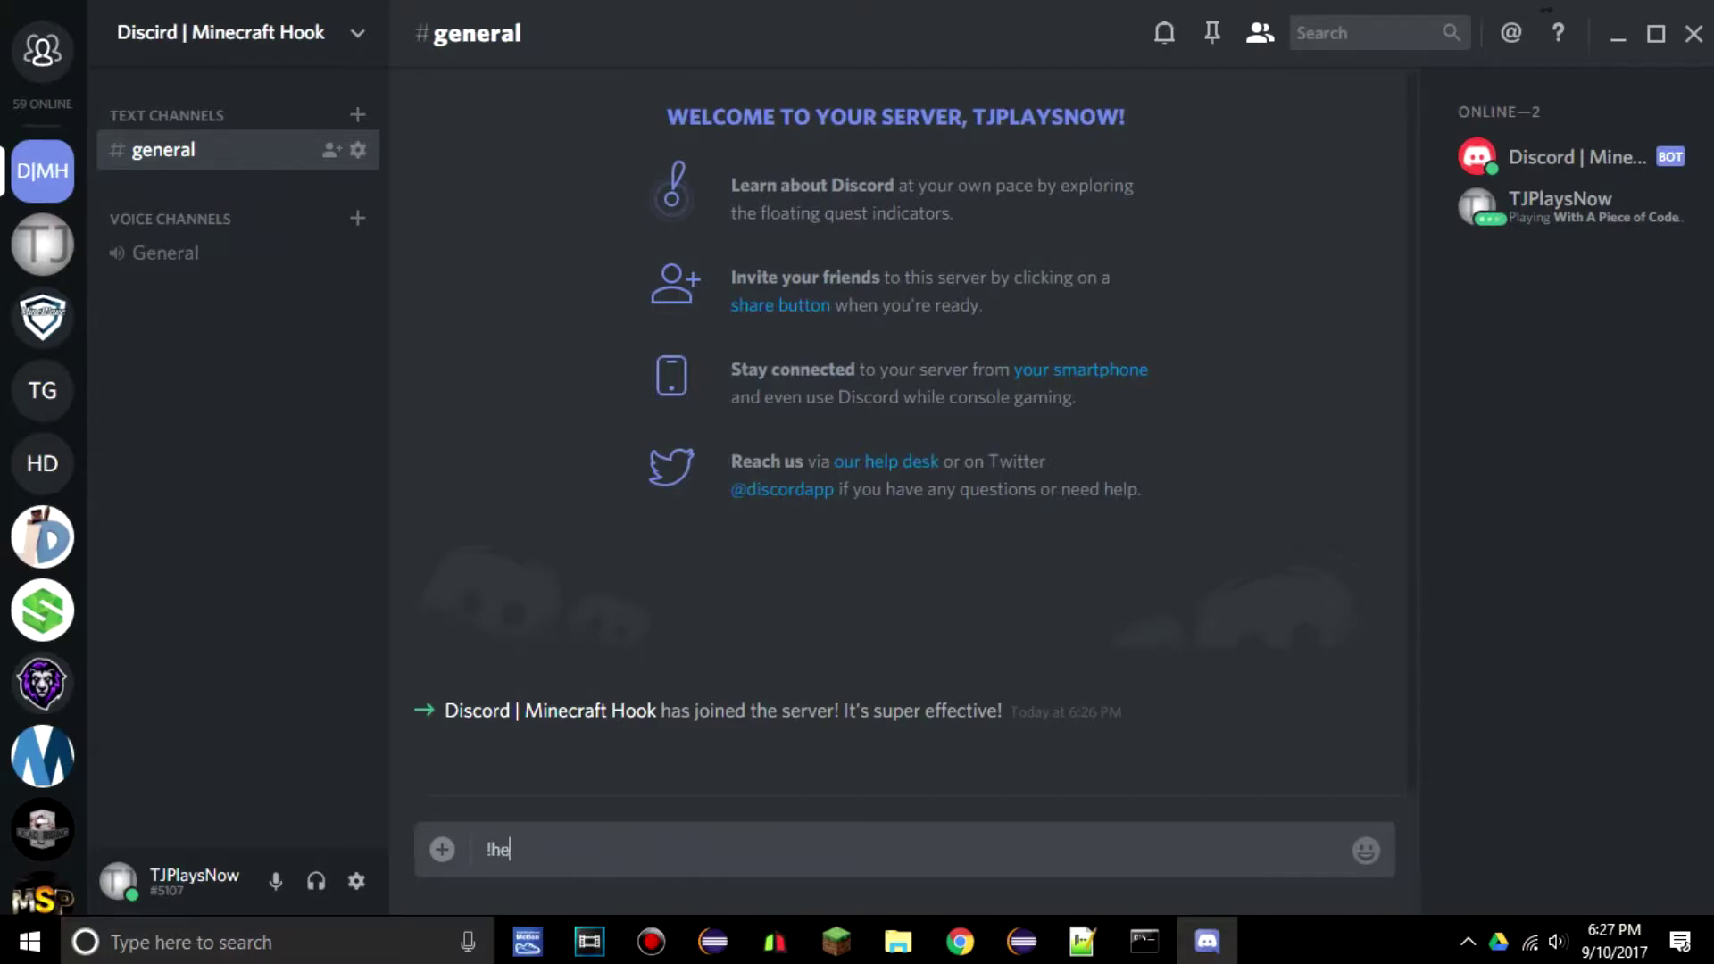
key(BackSpace)
key(BackSpace)
key(BackSpace)
key(BackSpace)
text(mute)
key(Return)
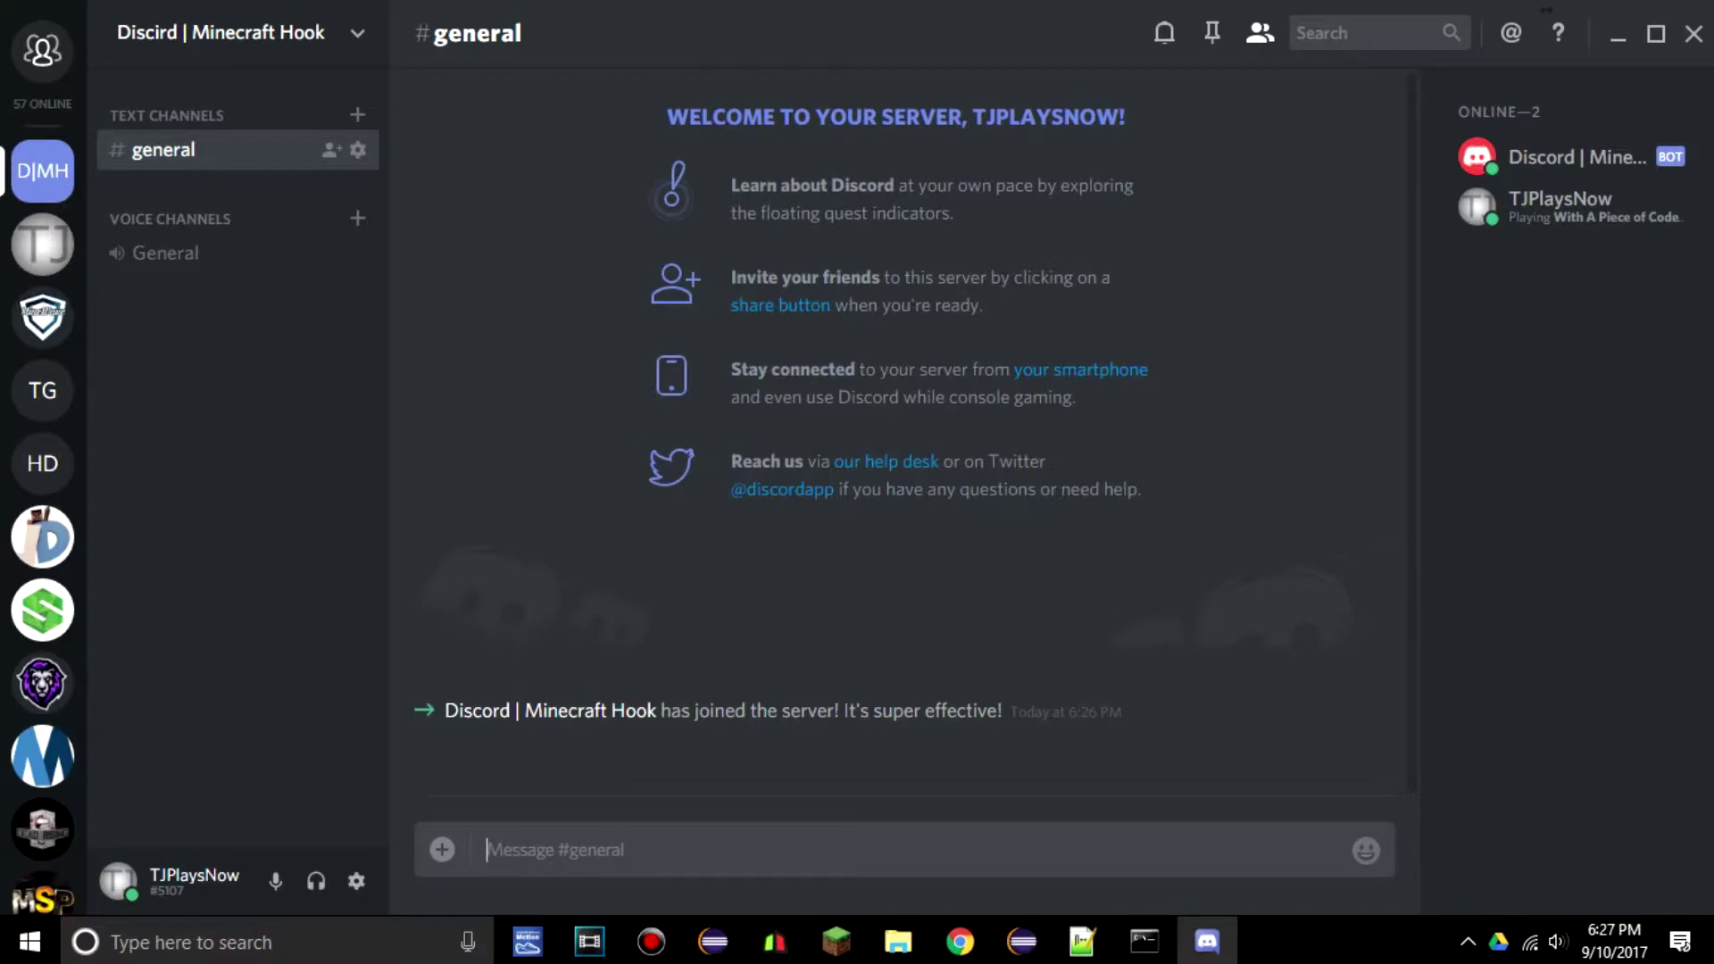
- Run 'minecrafthook help' in the Test Server console
click(1145, 941)
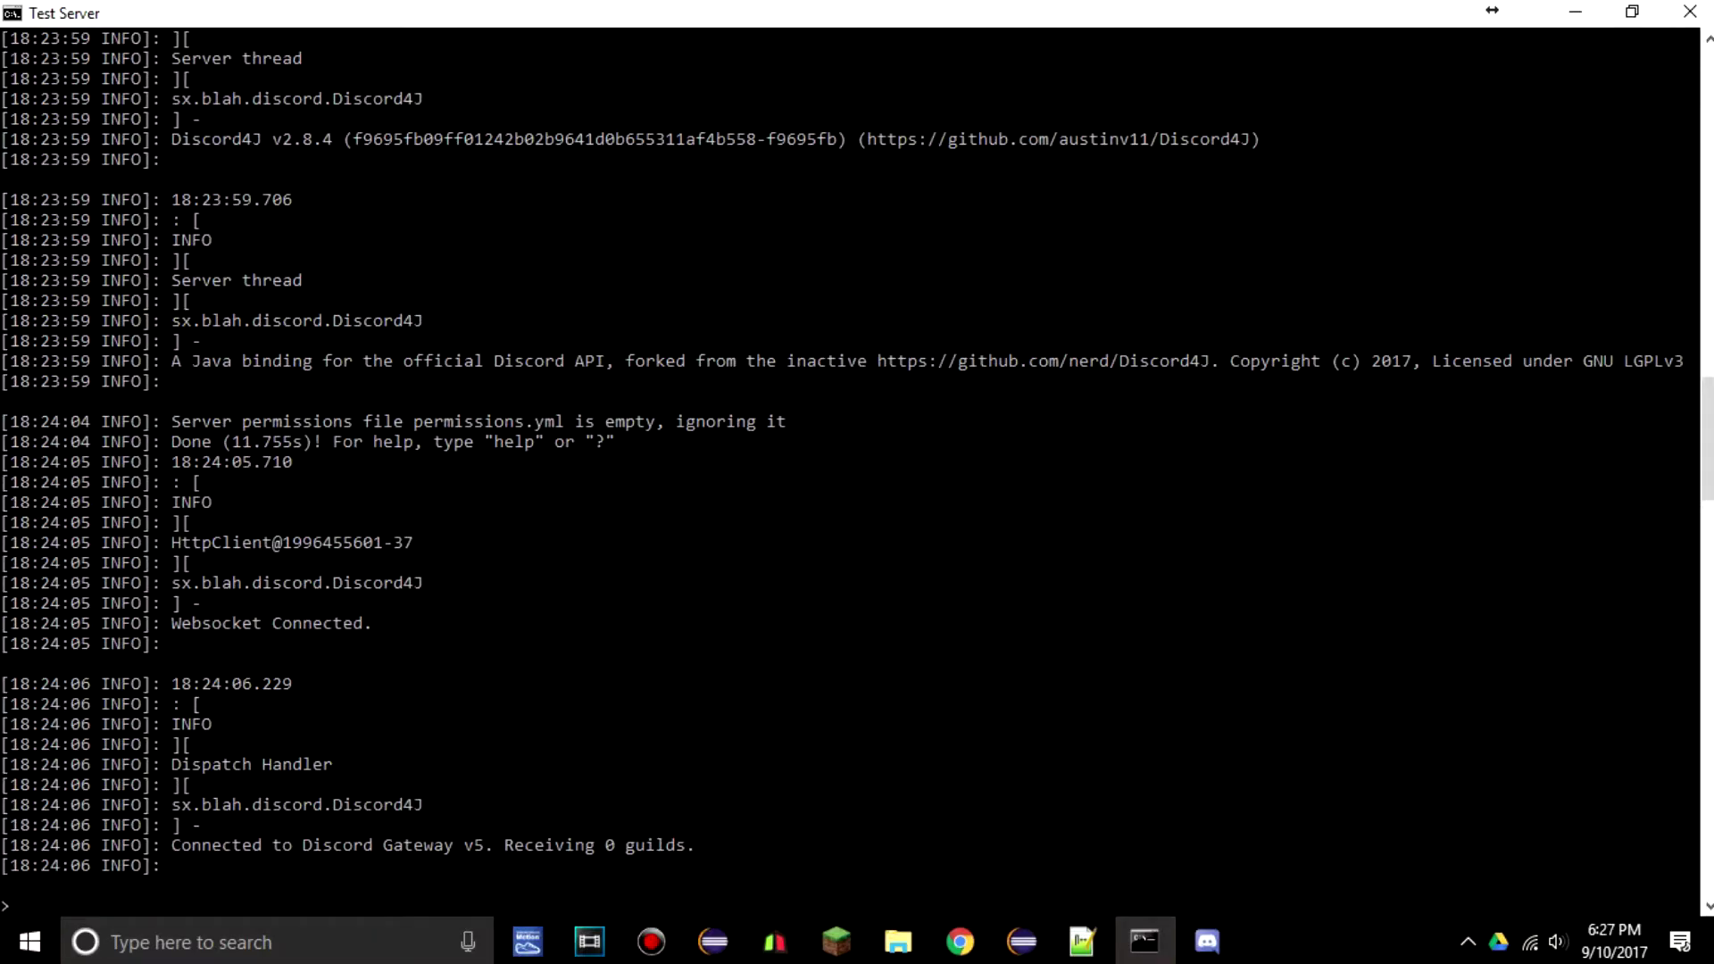
scroll(842, 473, up, 2)
scroll(843, 473, down, 1)
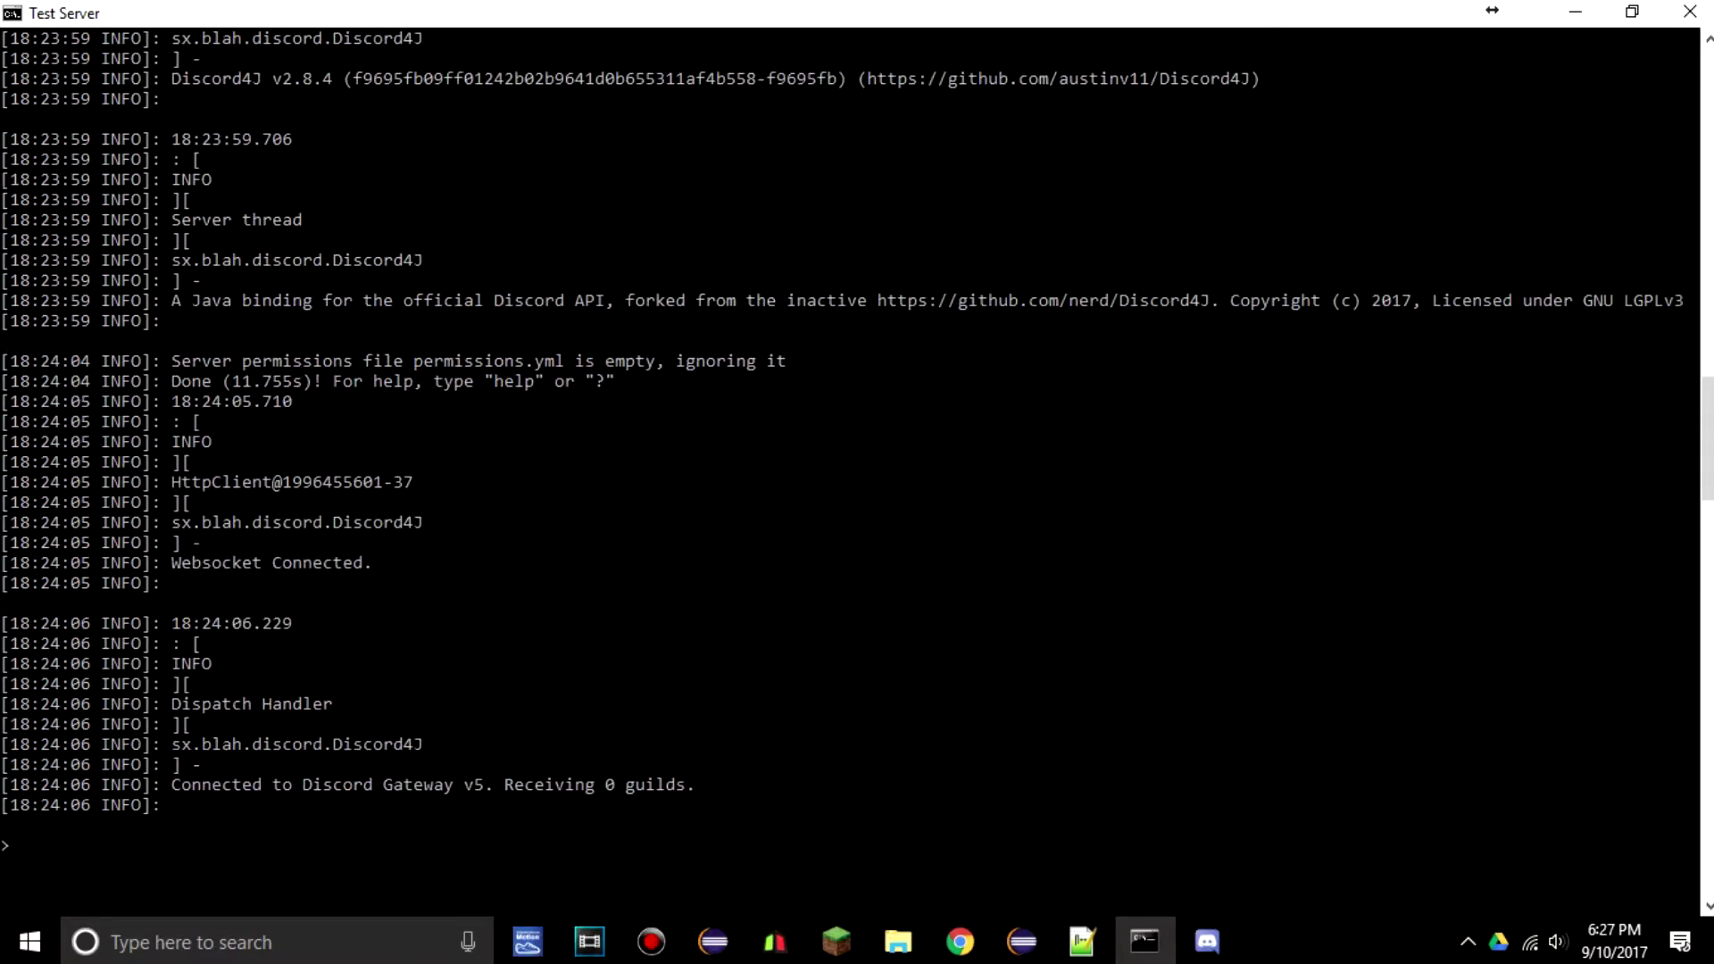
text(mch)
key(BackSpace)
key(BackSpace)
text(inecrafthook help)
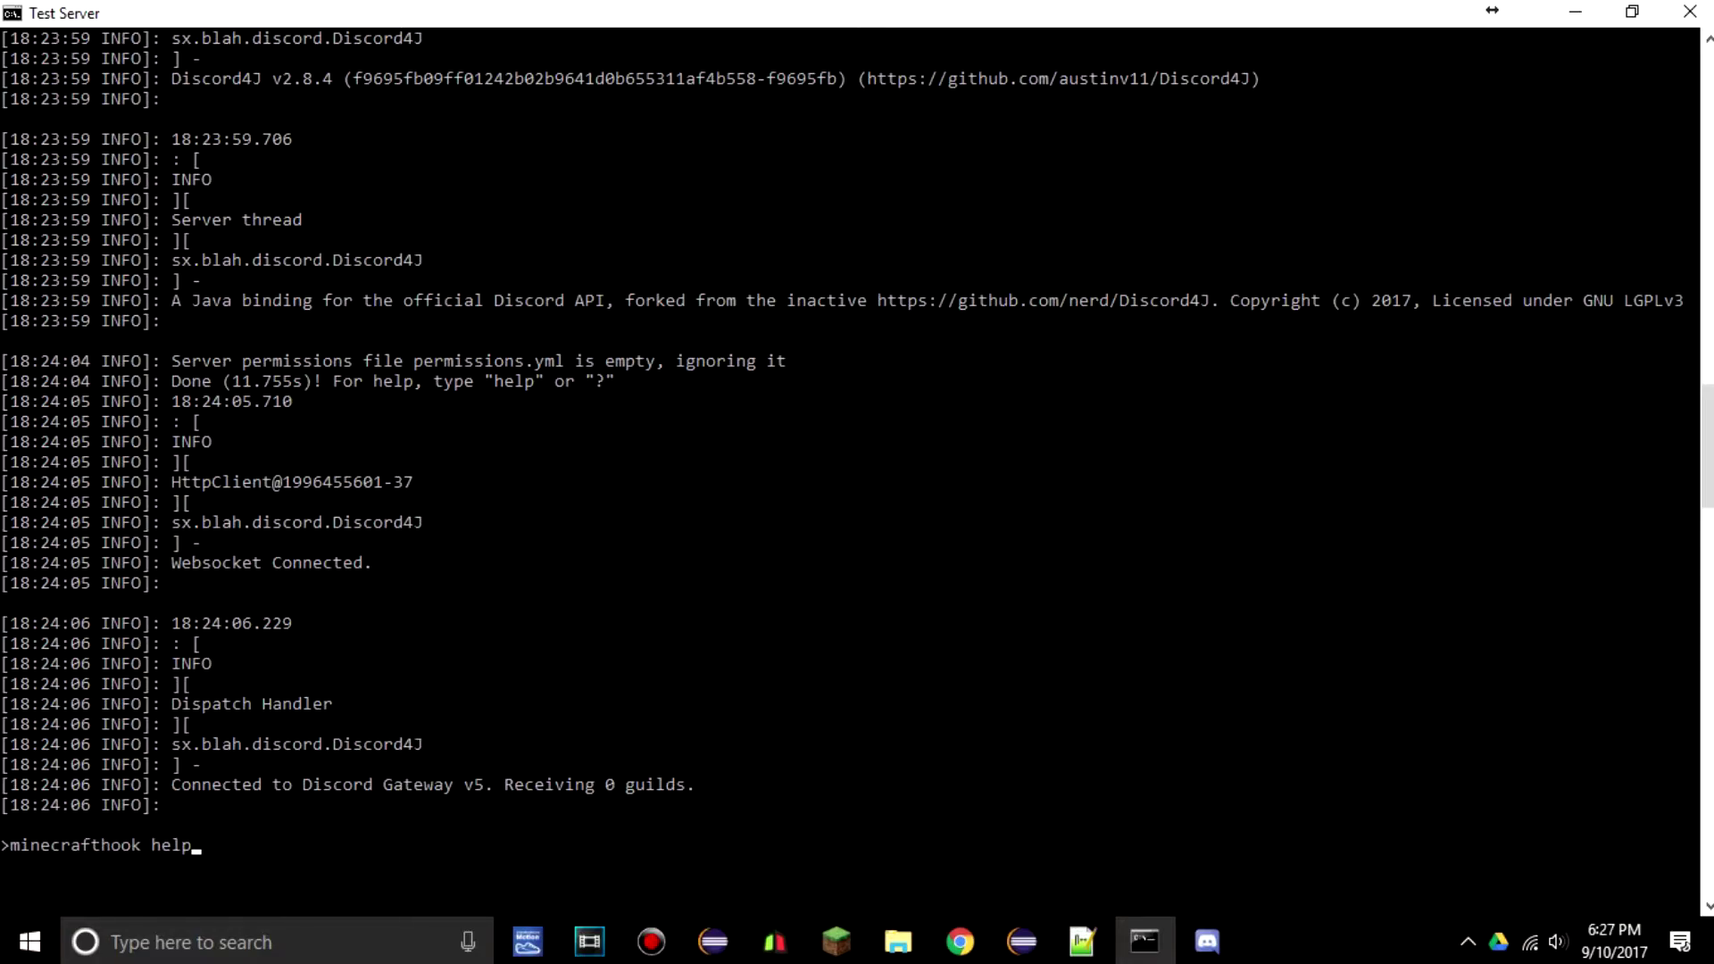
key(Return)
text(mch help)
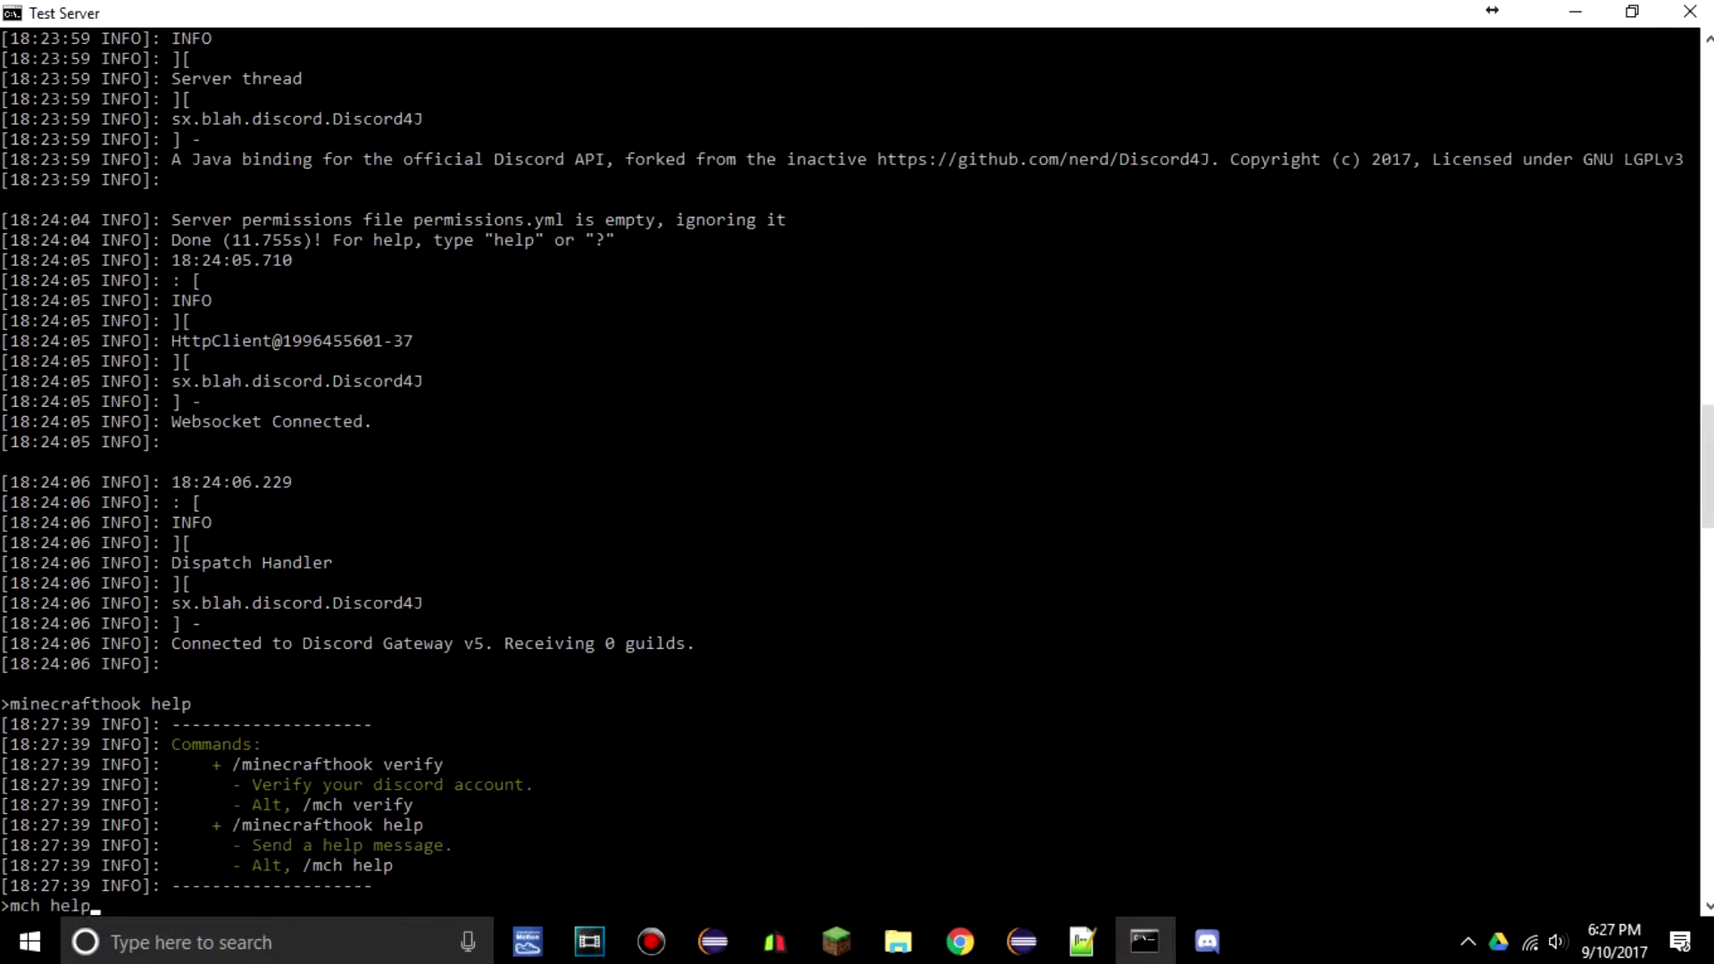
key(Return)
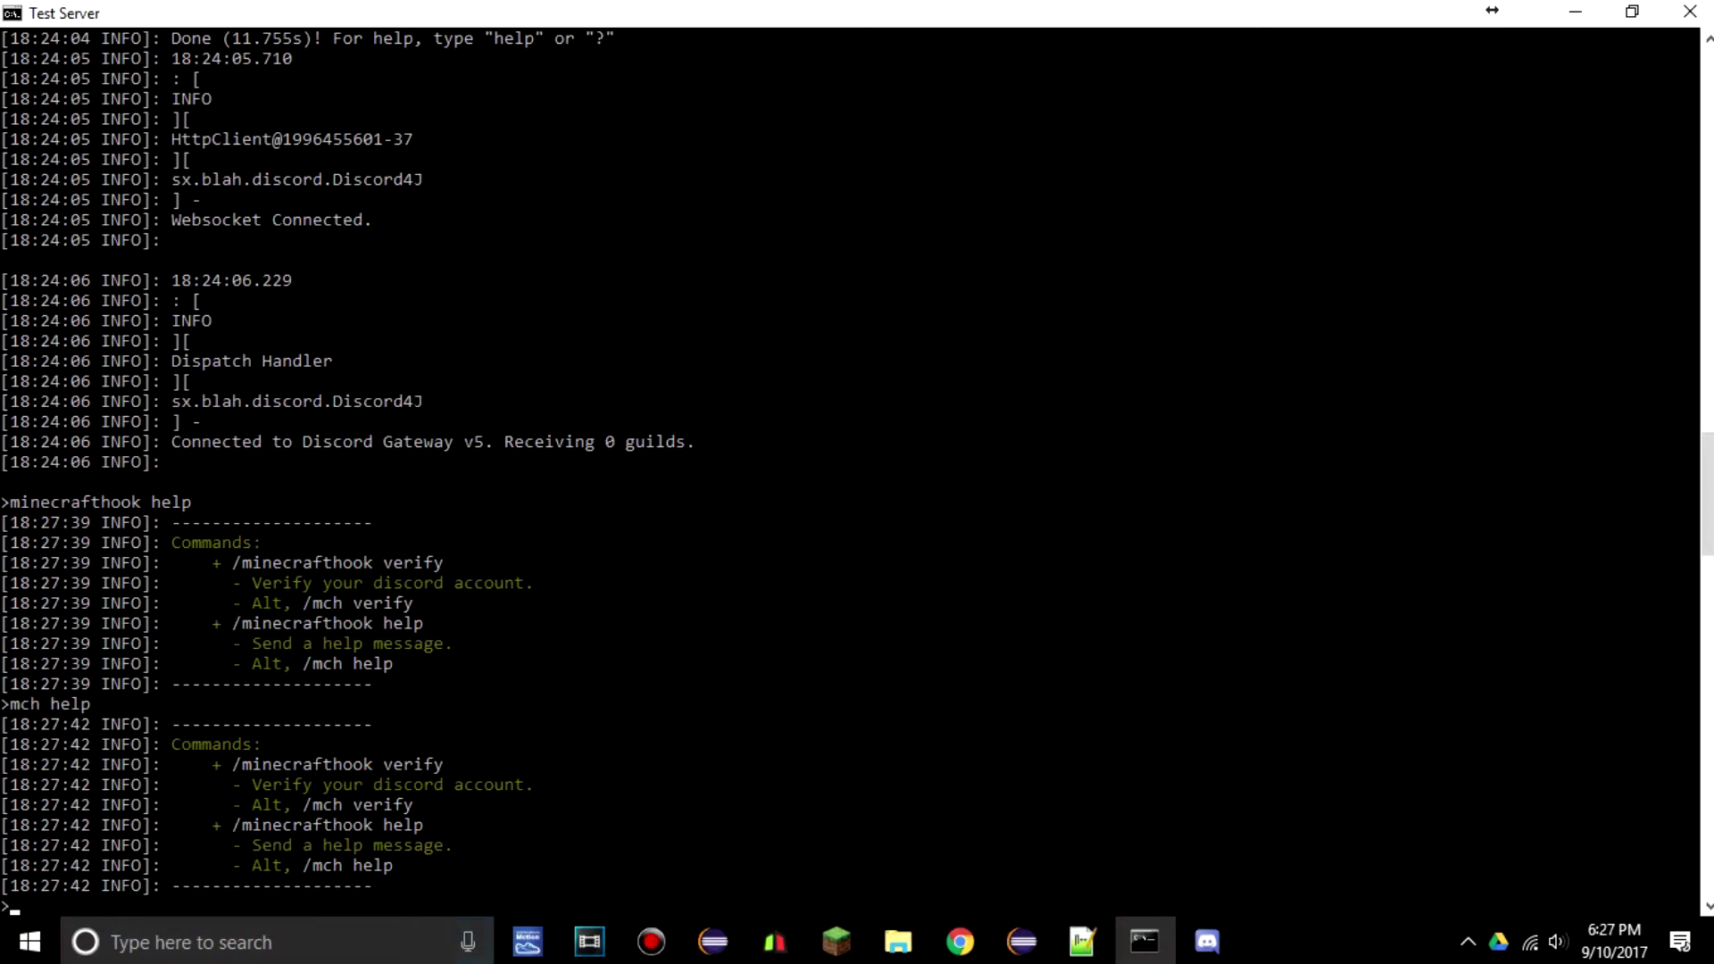
text(mch verify)
key(Return)
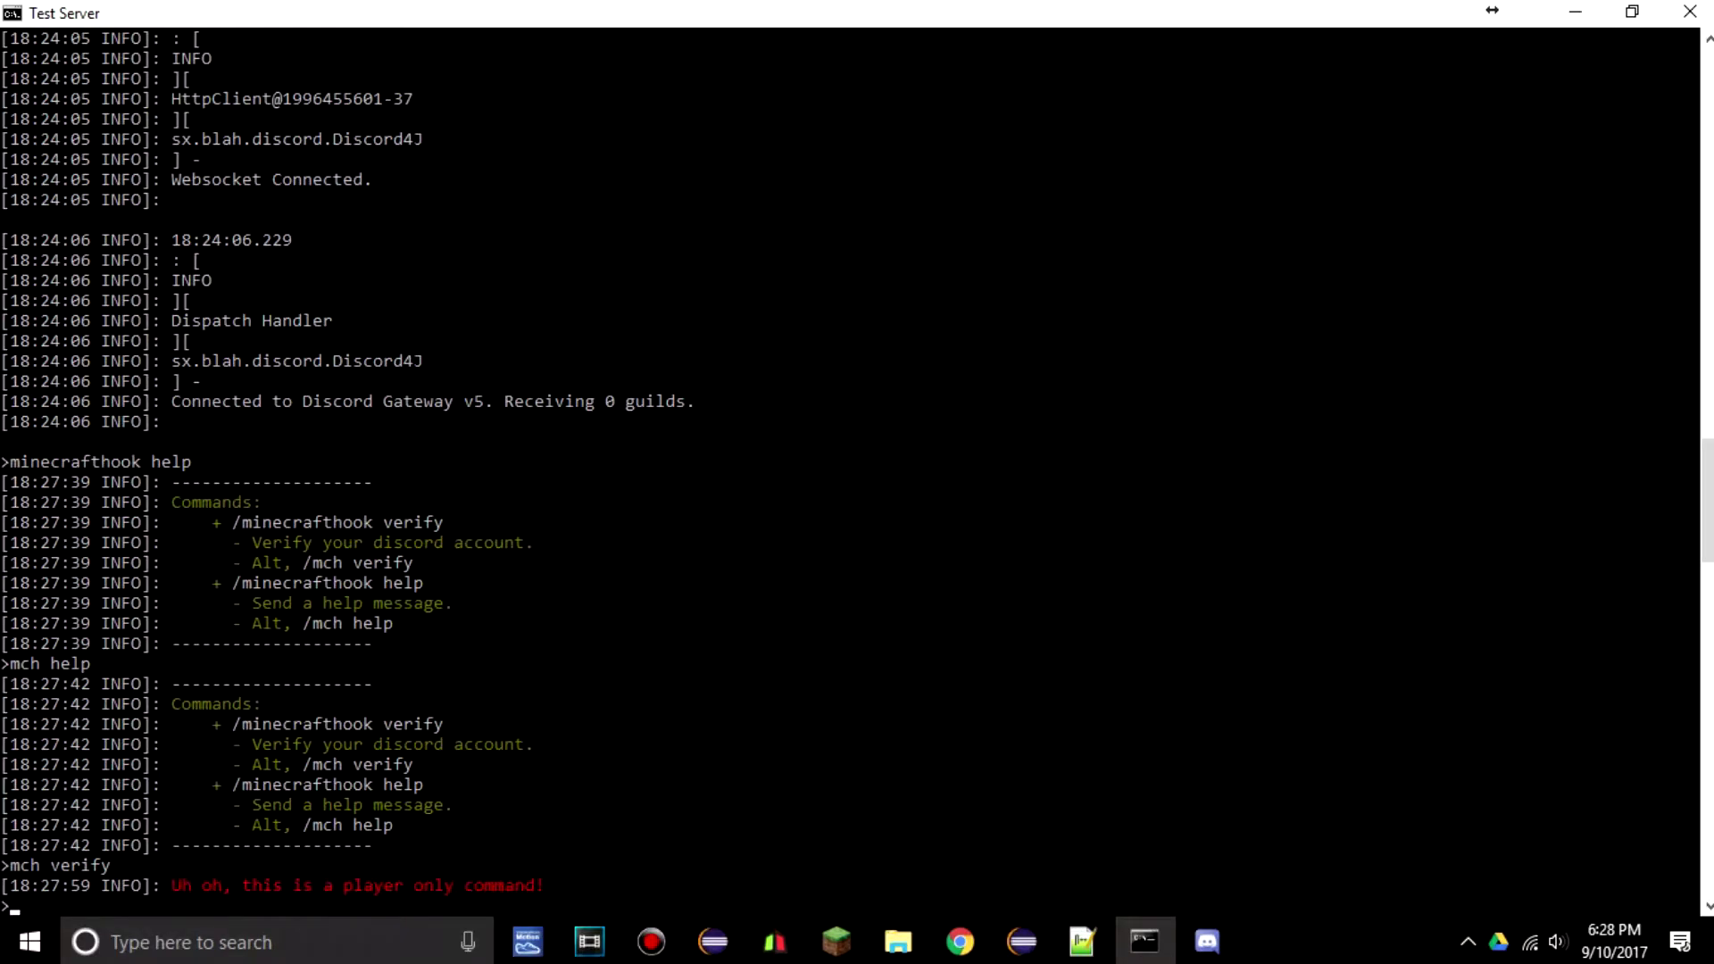
key(alt+Tab)
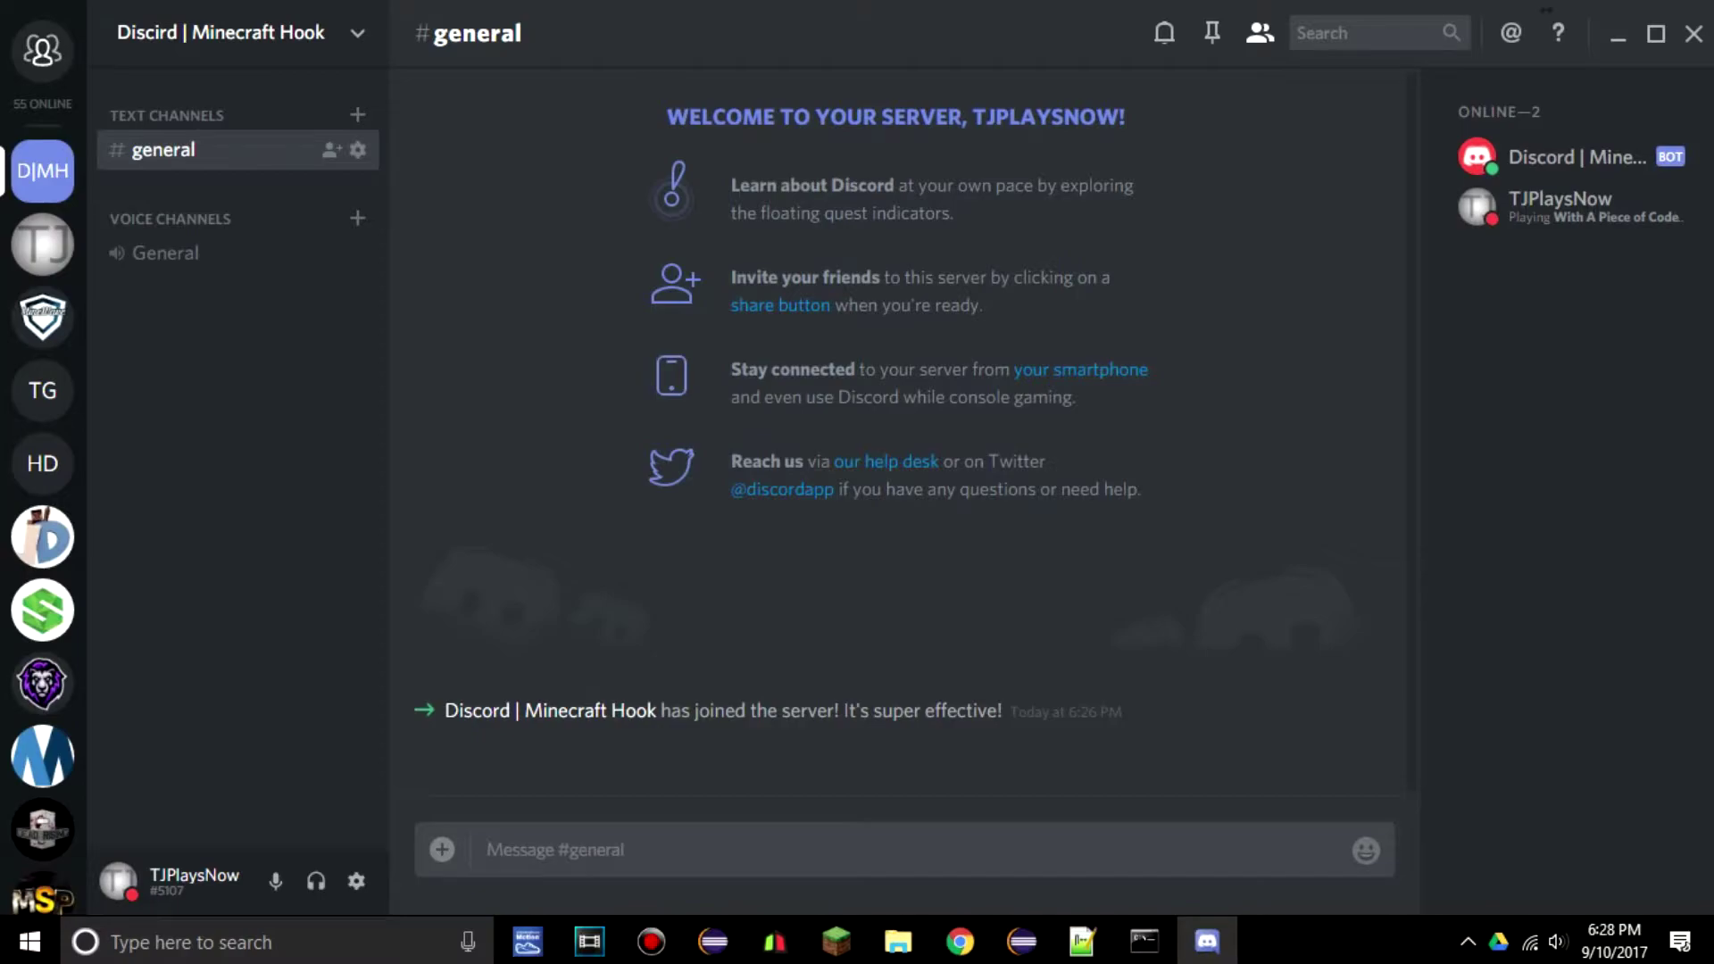
click(223, 33)
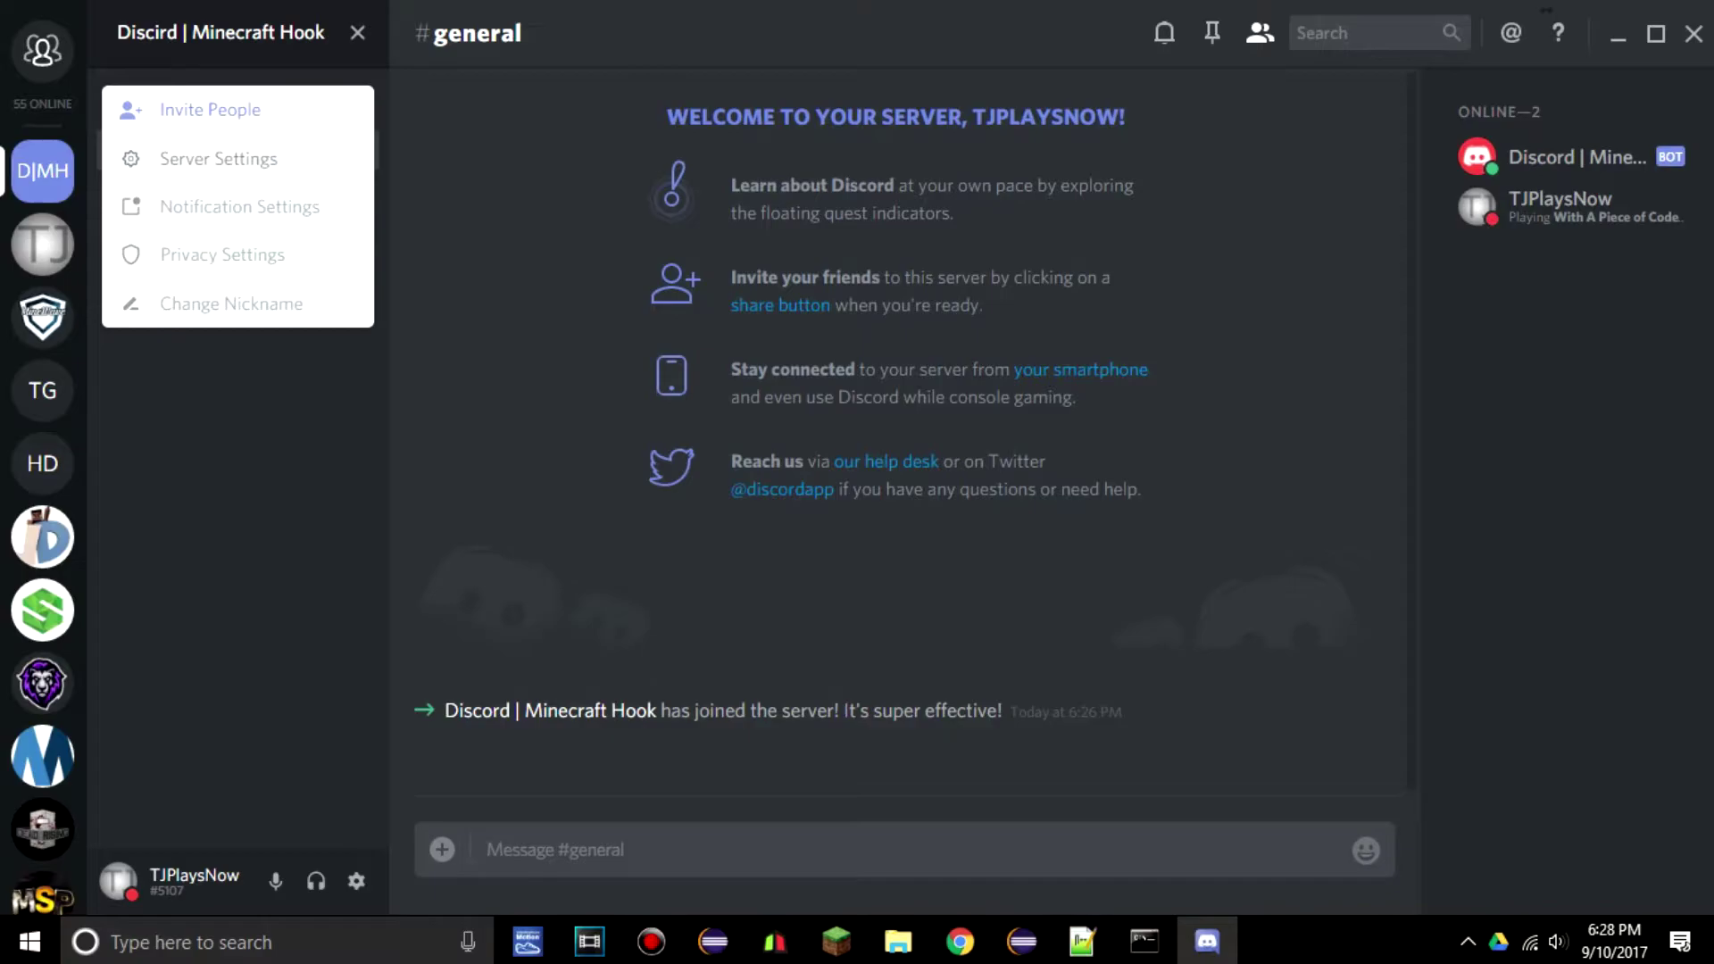
- In Server Settings > Roles, add two new roles and move them above the bot's role
click(219, 158)
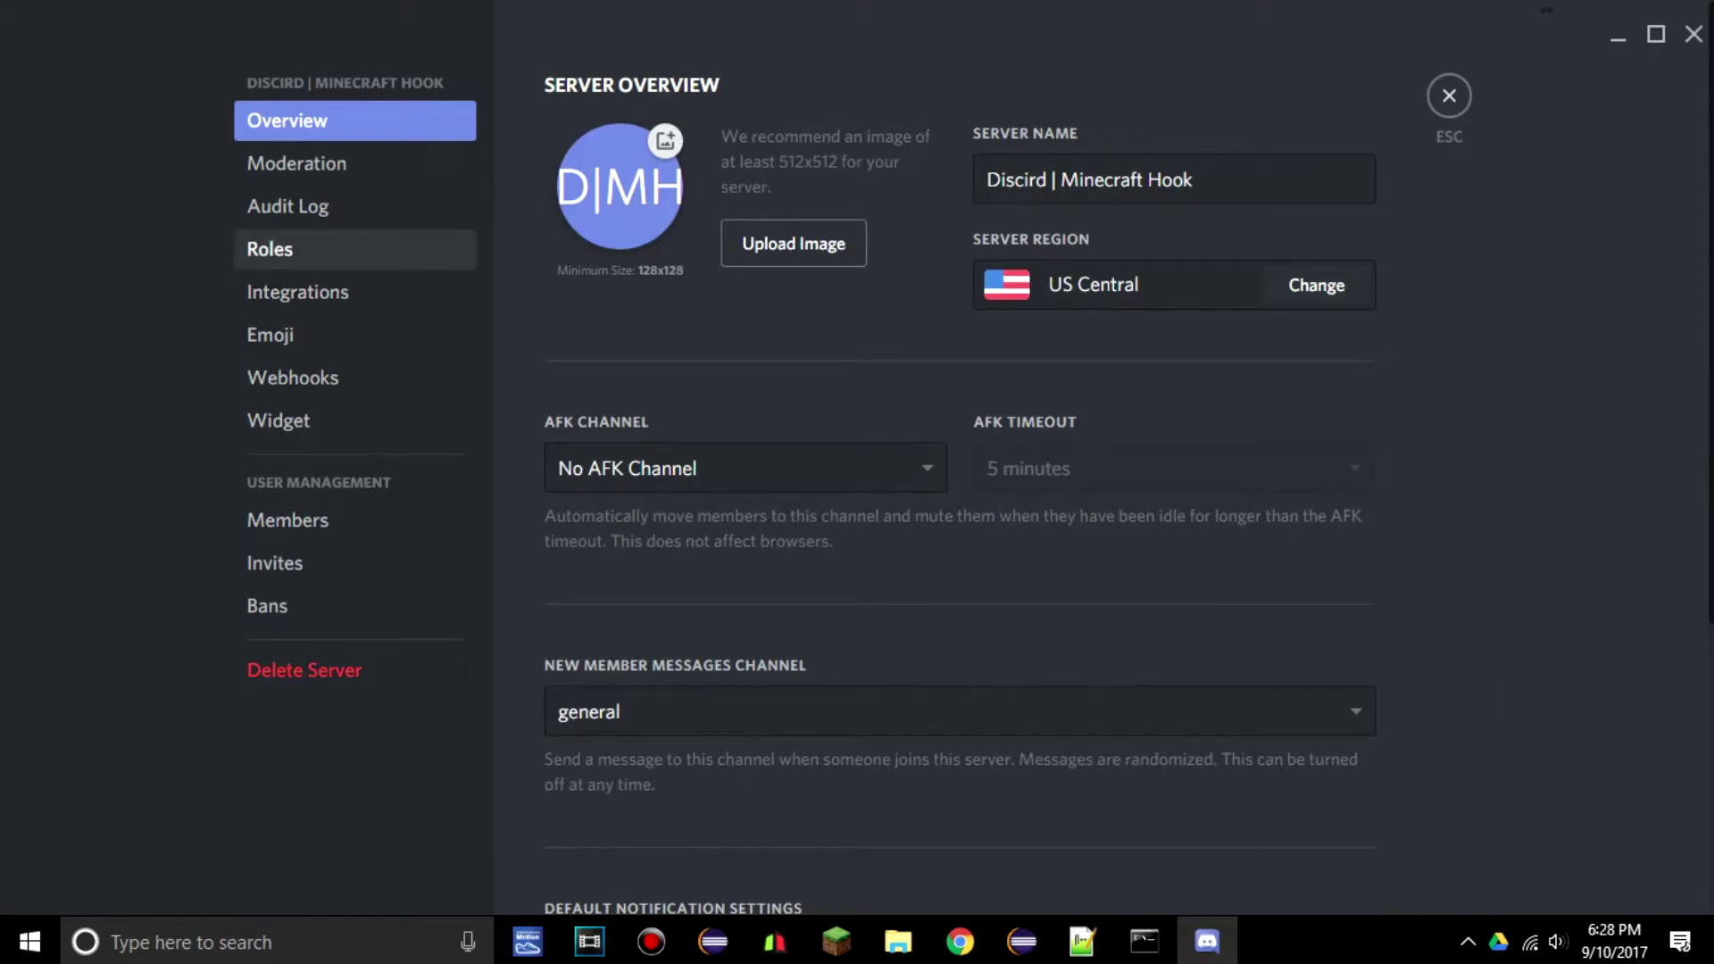
click(269, 249)
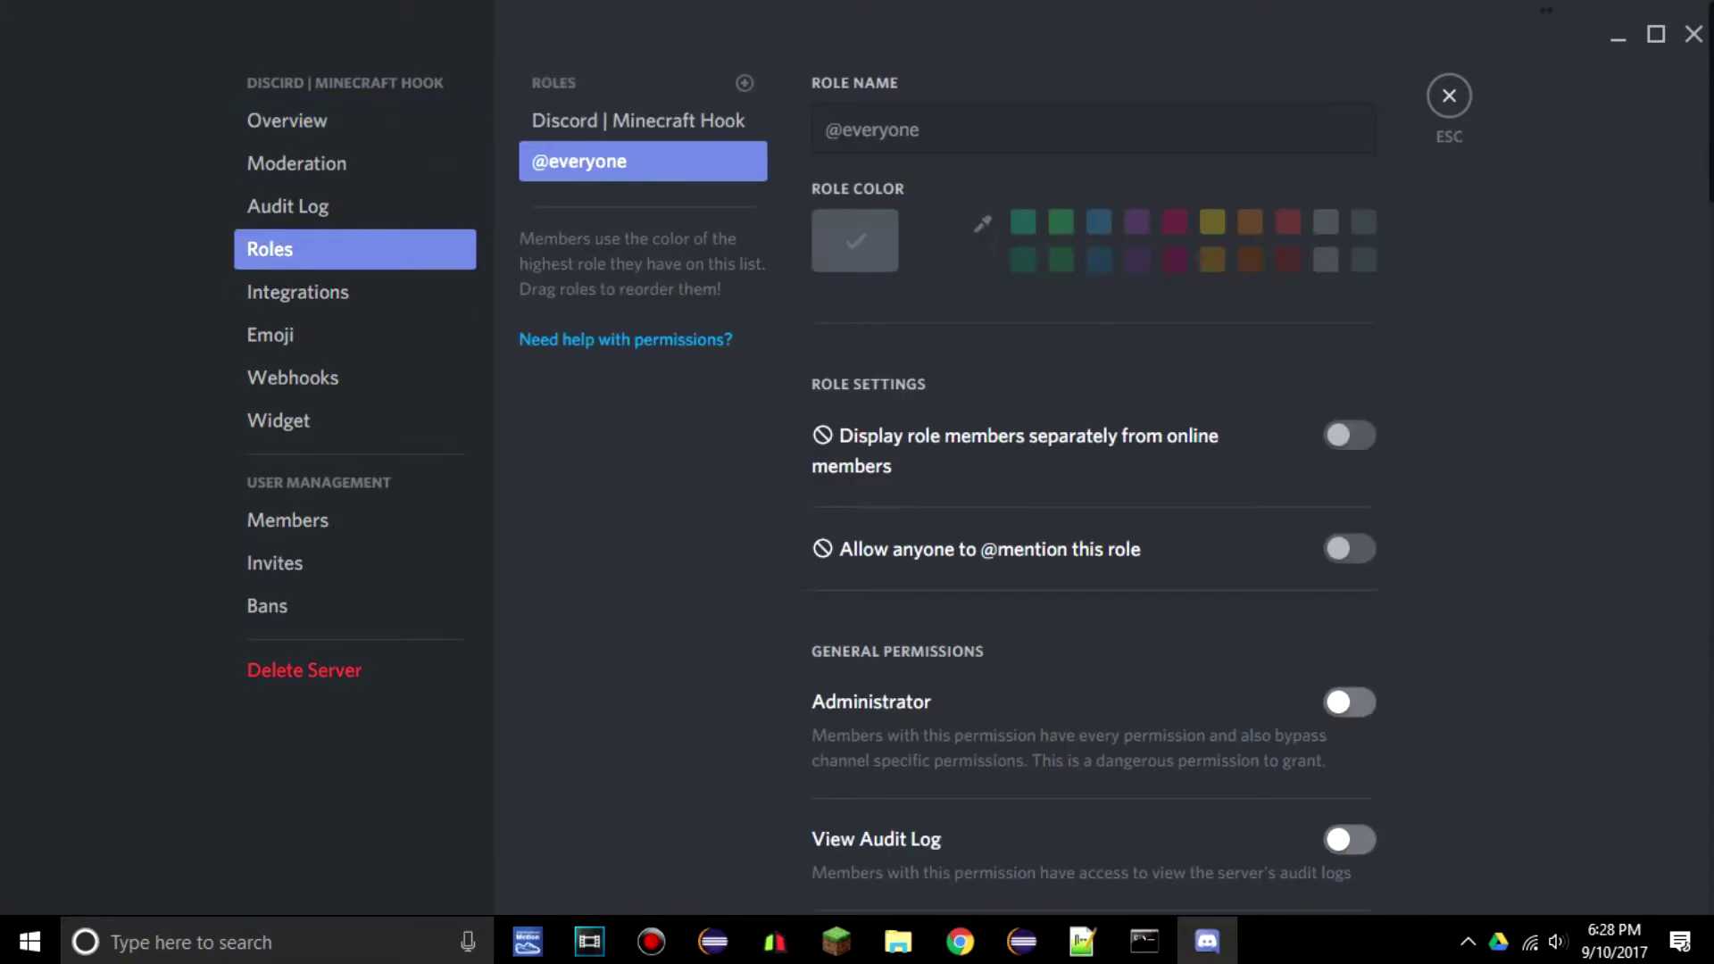
click(744, 83)
click(744, 83)
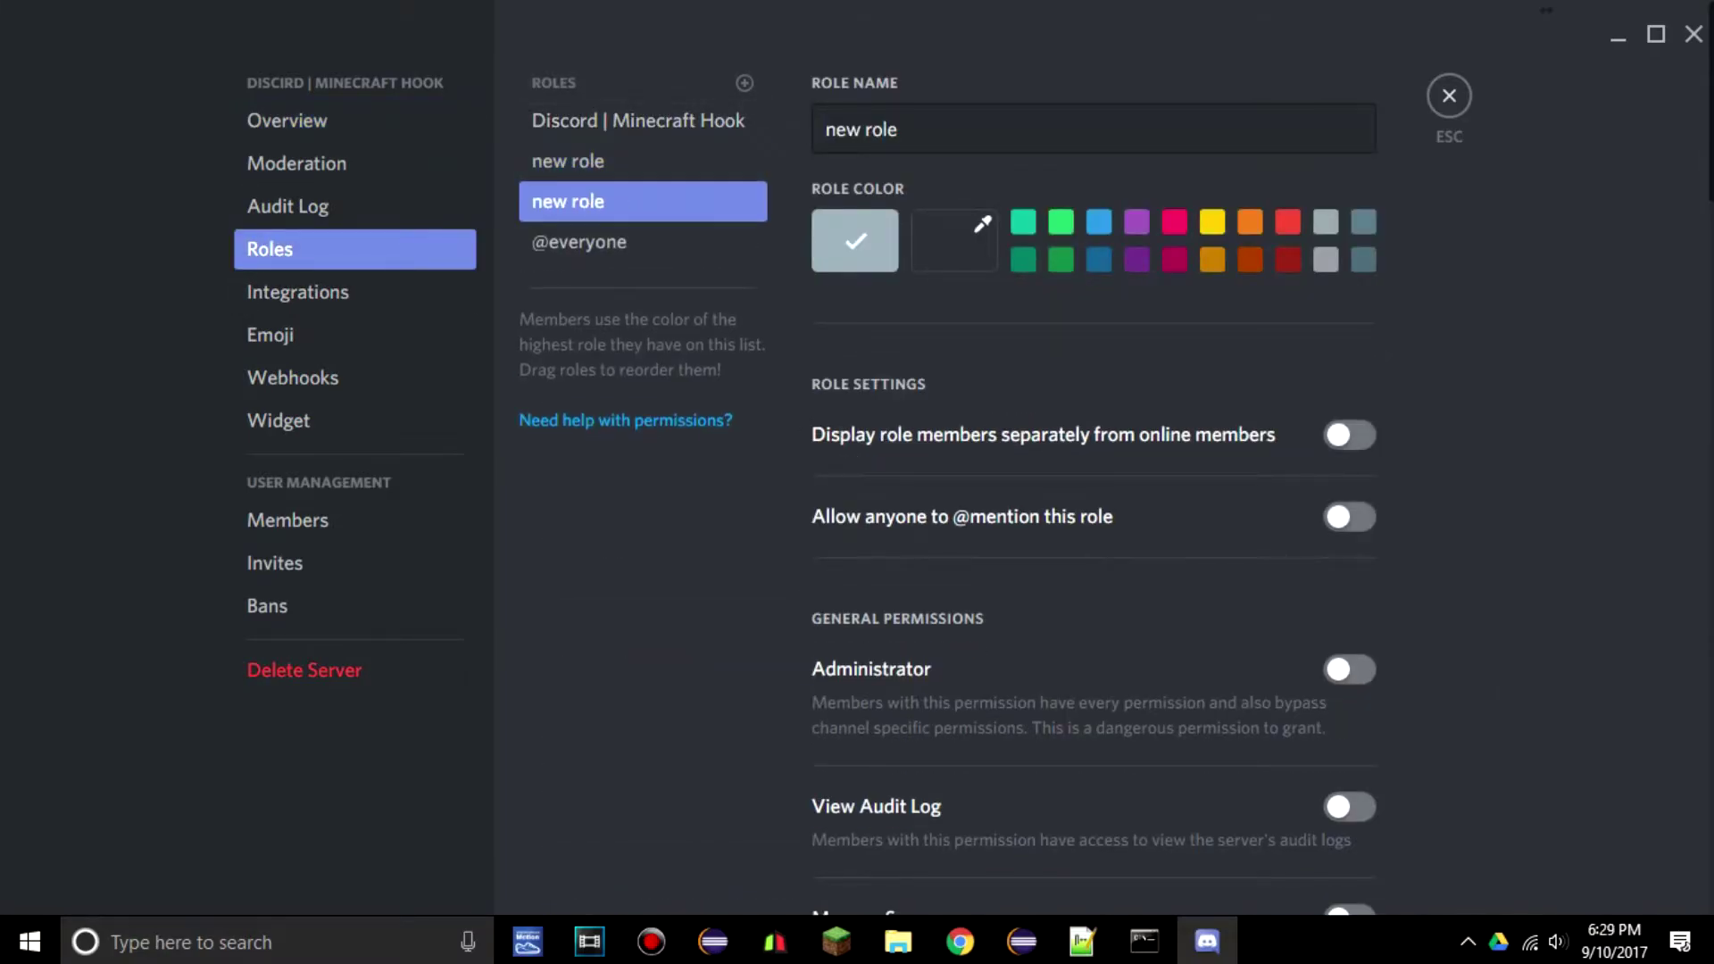
drag(625, 202, 623, 155)
- Rename the top new role to 'Verified' and give it a blue colour
click(624, 122)
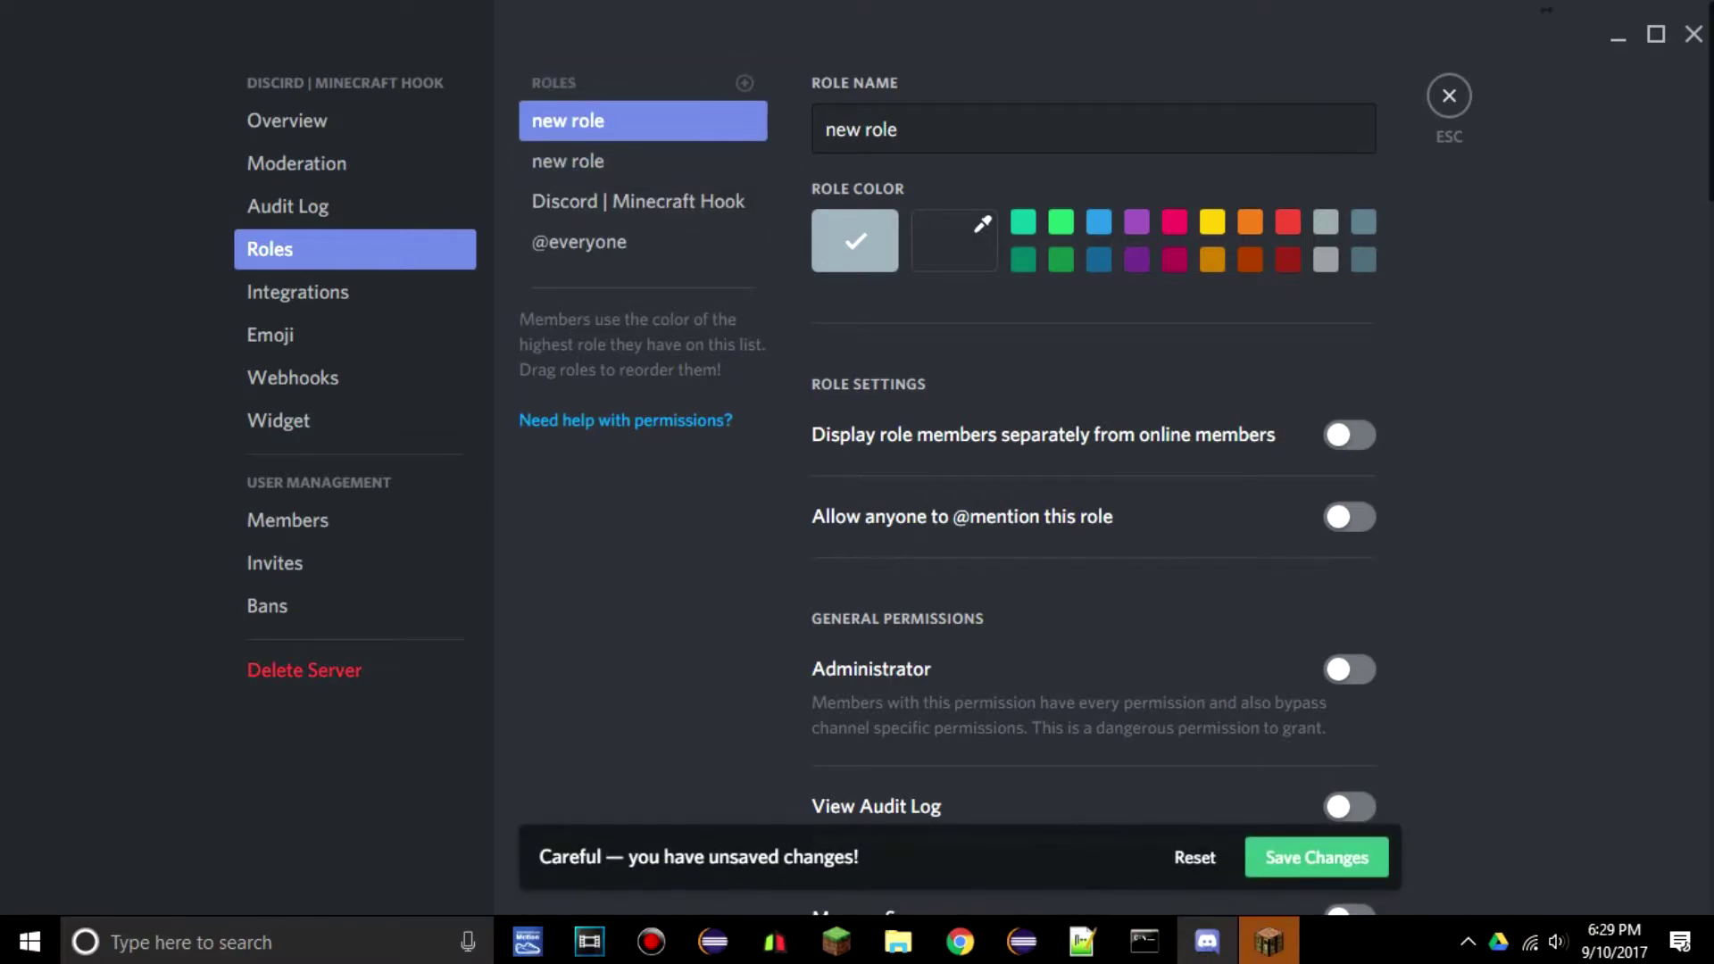
click(928, 129)
key(ctrl+a)
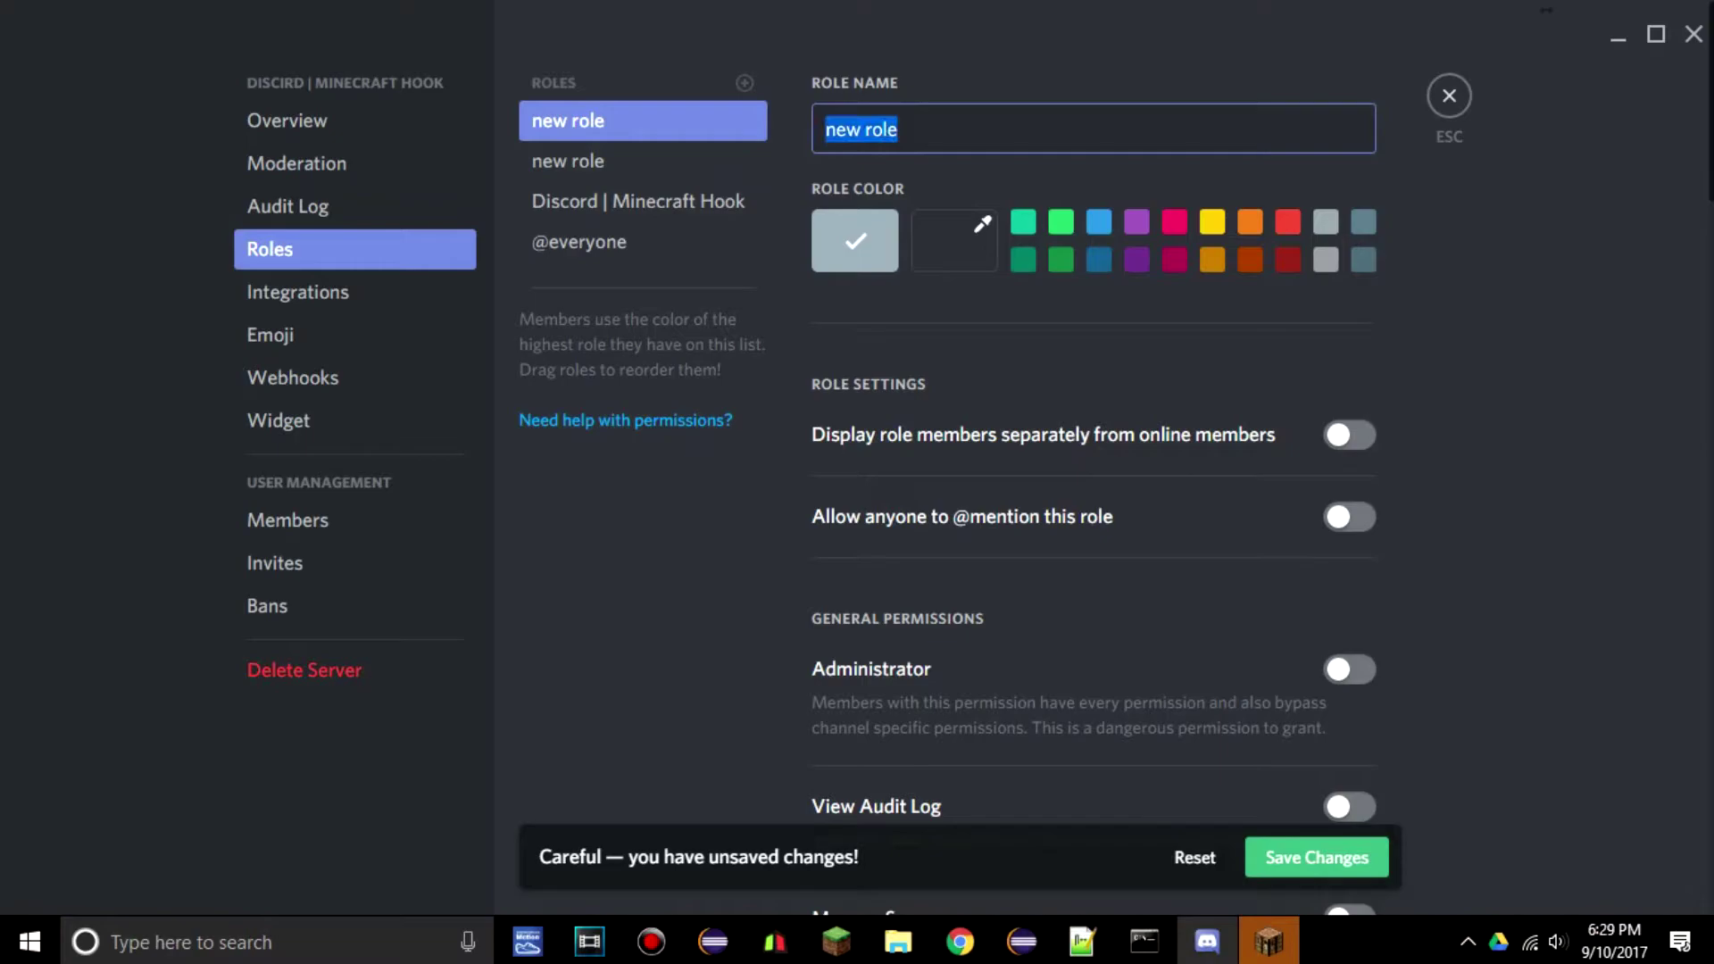
text(Verified)
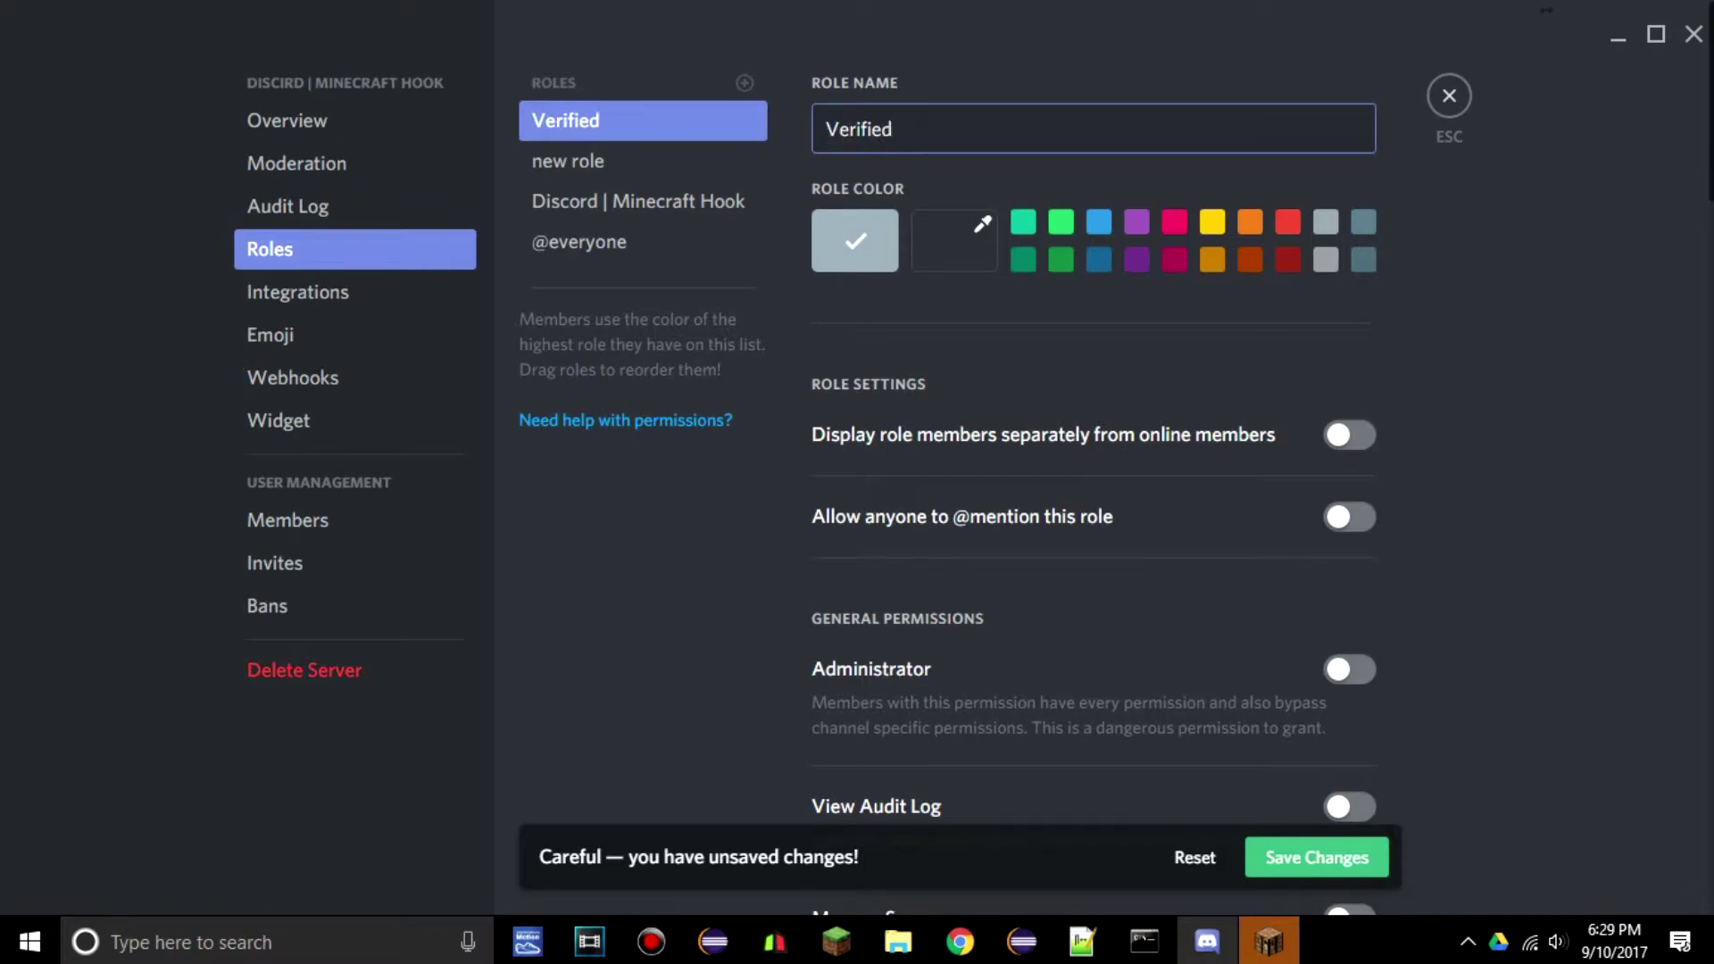
click(1098, 222)
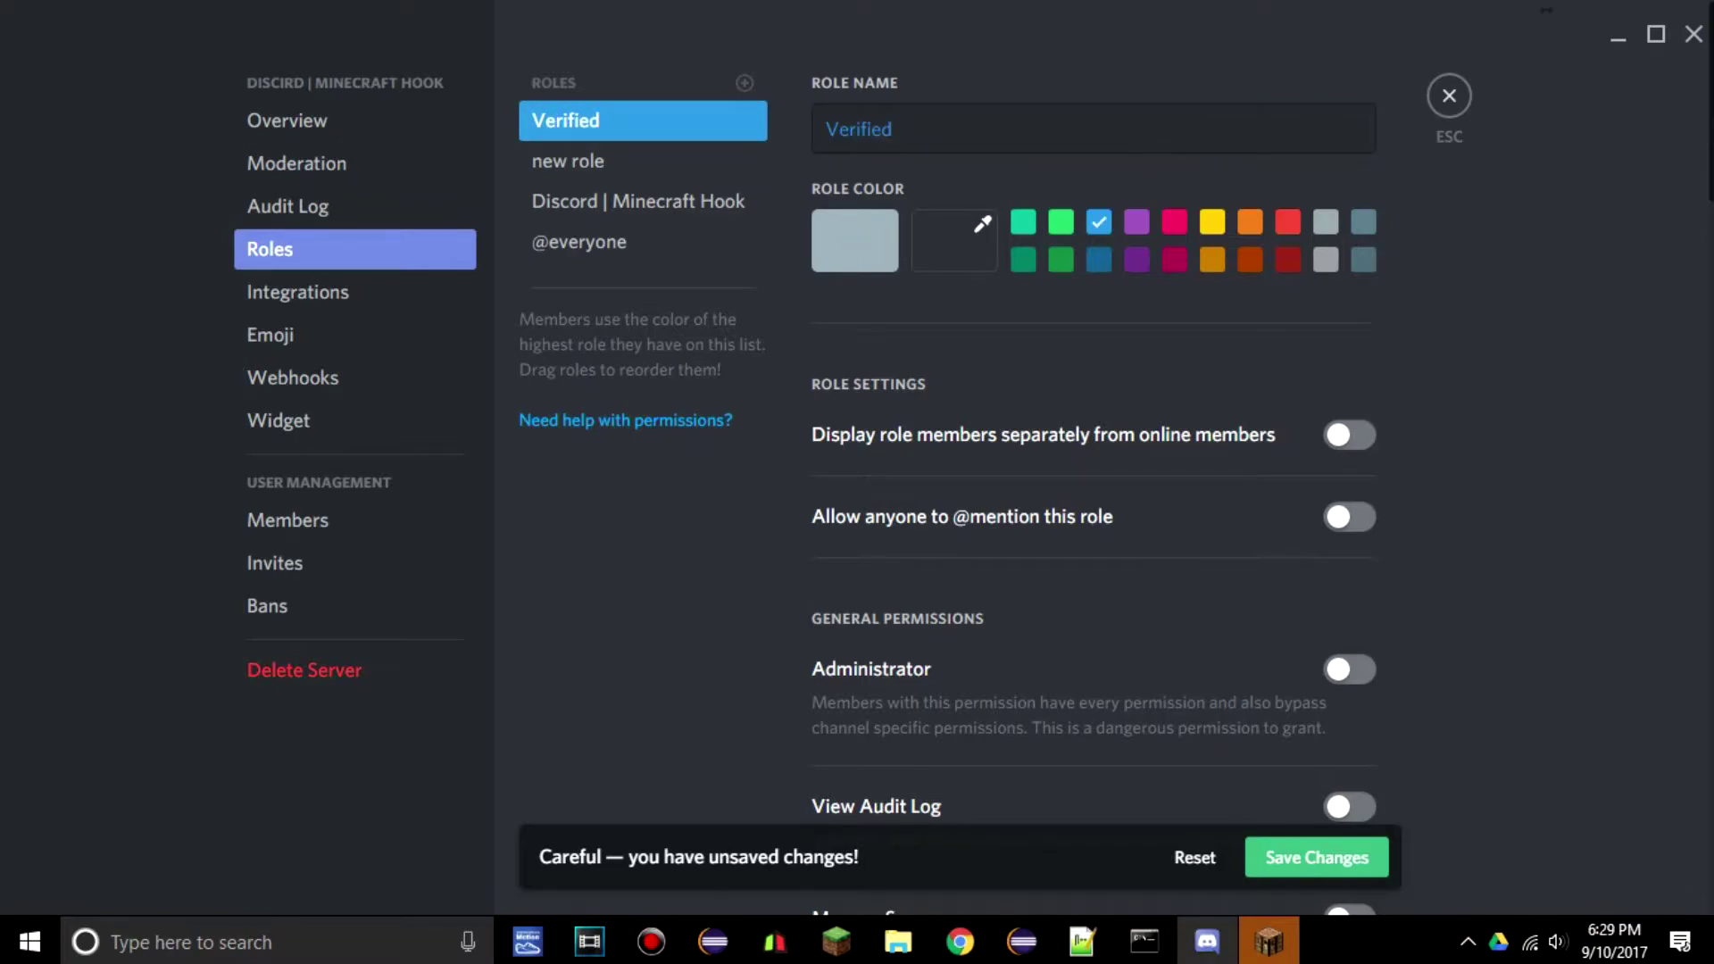
click(895, 129)
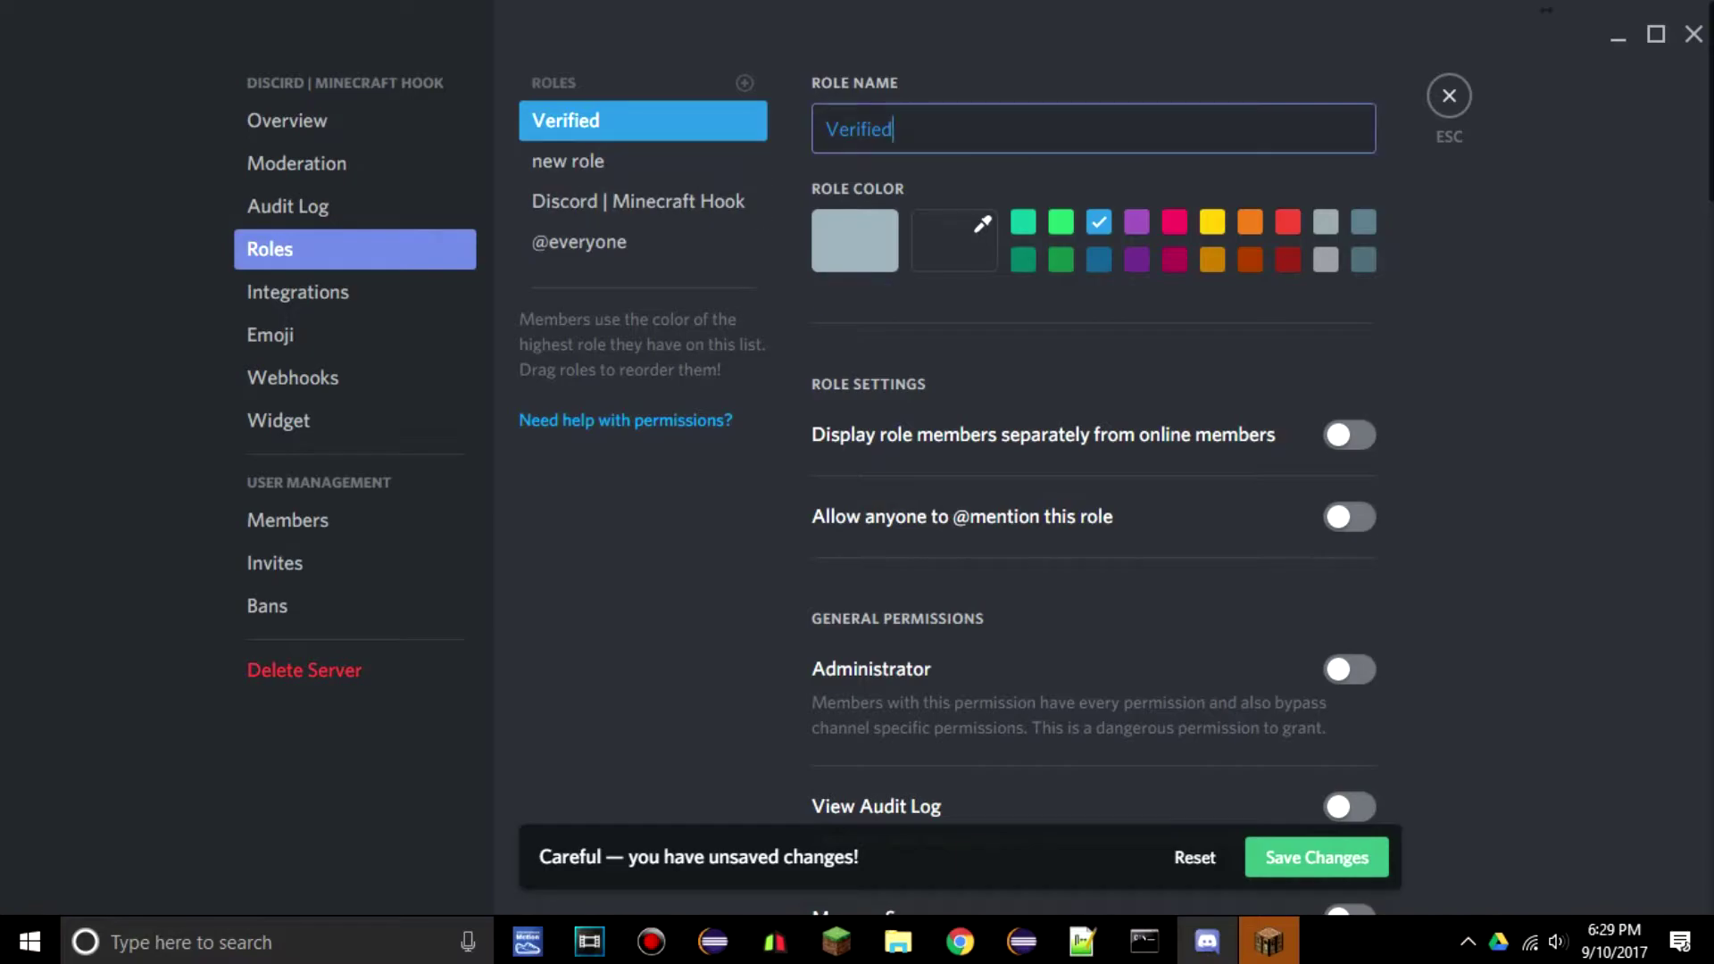
double_click(894, 130)
click(894, 129)
- Make Verified display separately and mentionable by anyone, leaving Manage Server off
click(1350, 435)
click(1350, 517)
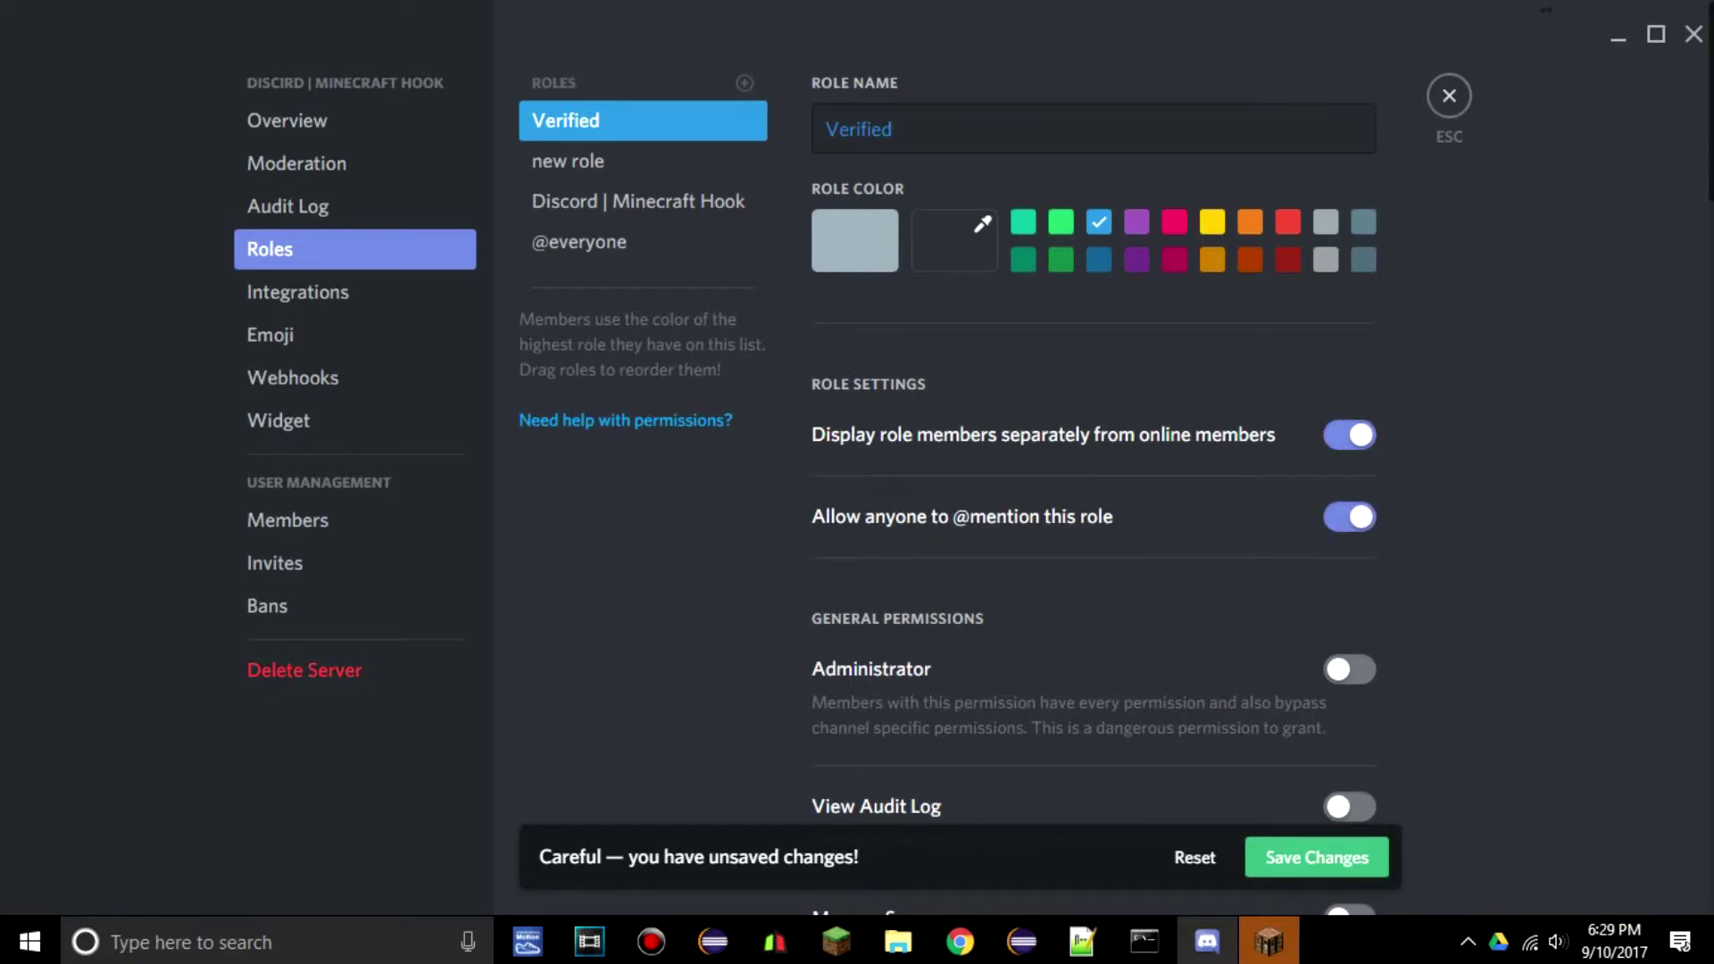
scroll(1094, 482, down, 5)
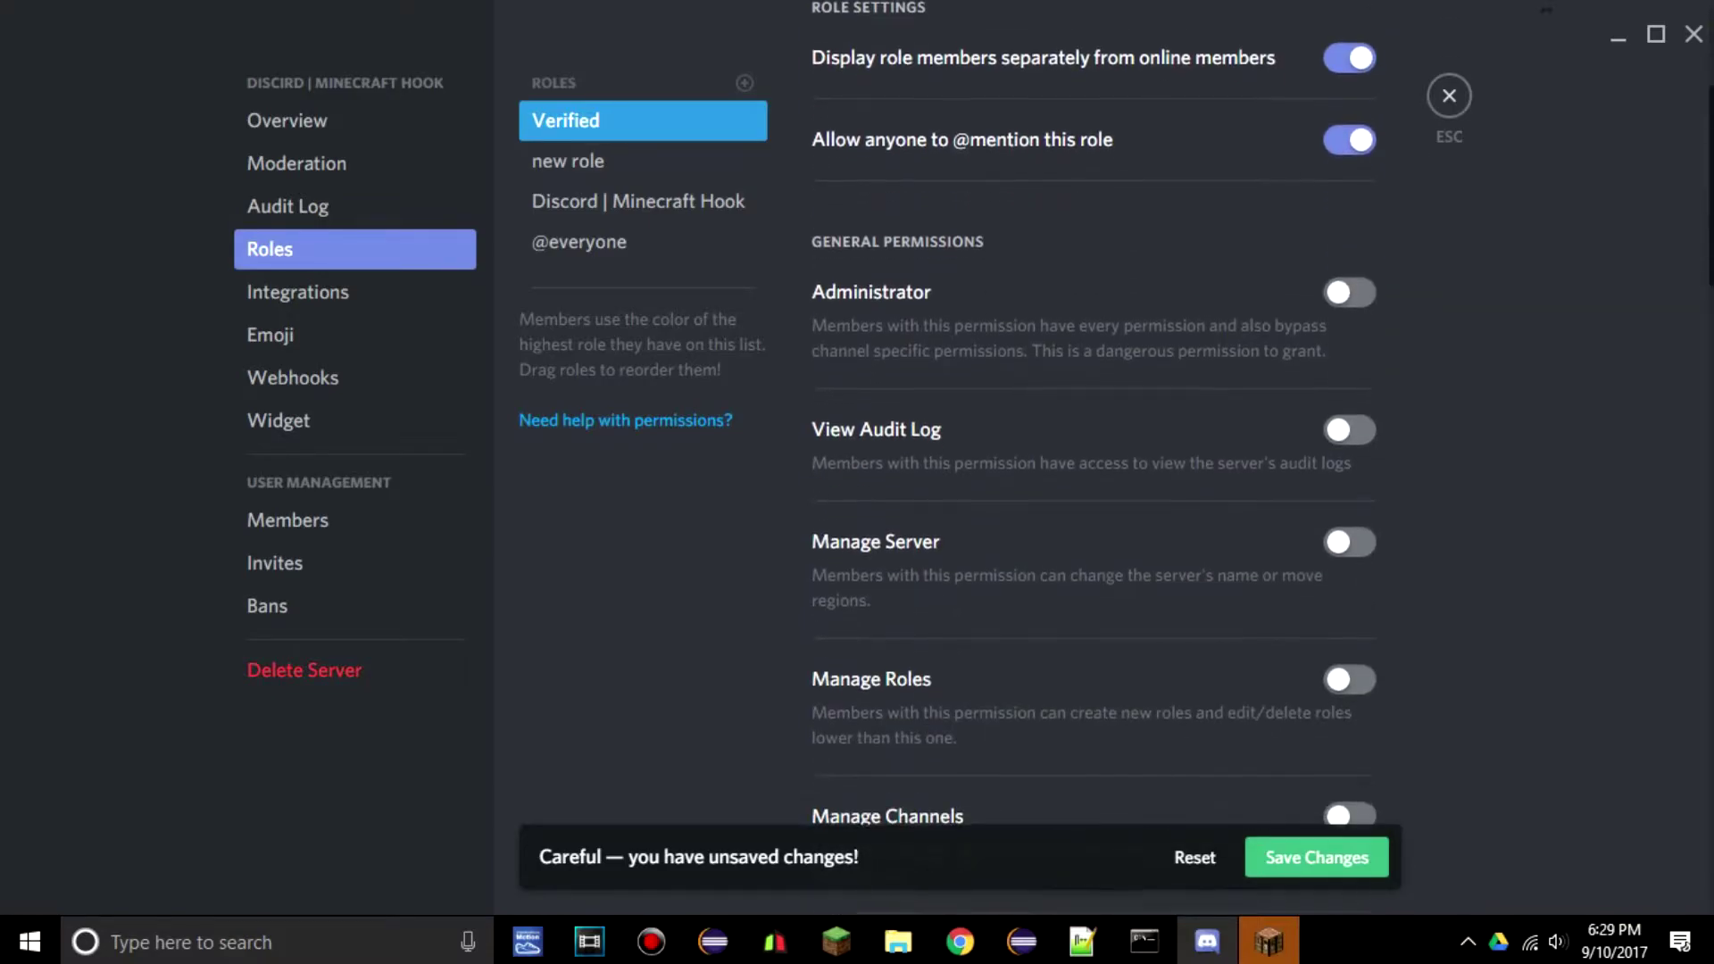
click(1350, 541)
click(1349, 541)
scroll(1350, 541, up, 5)
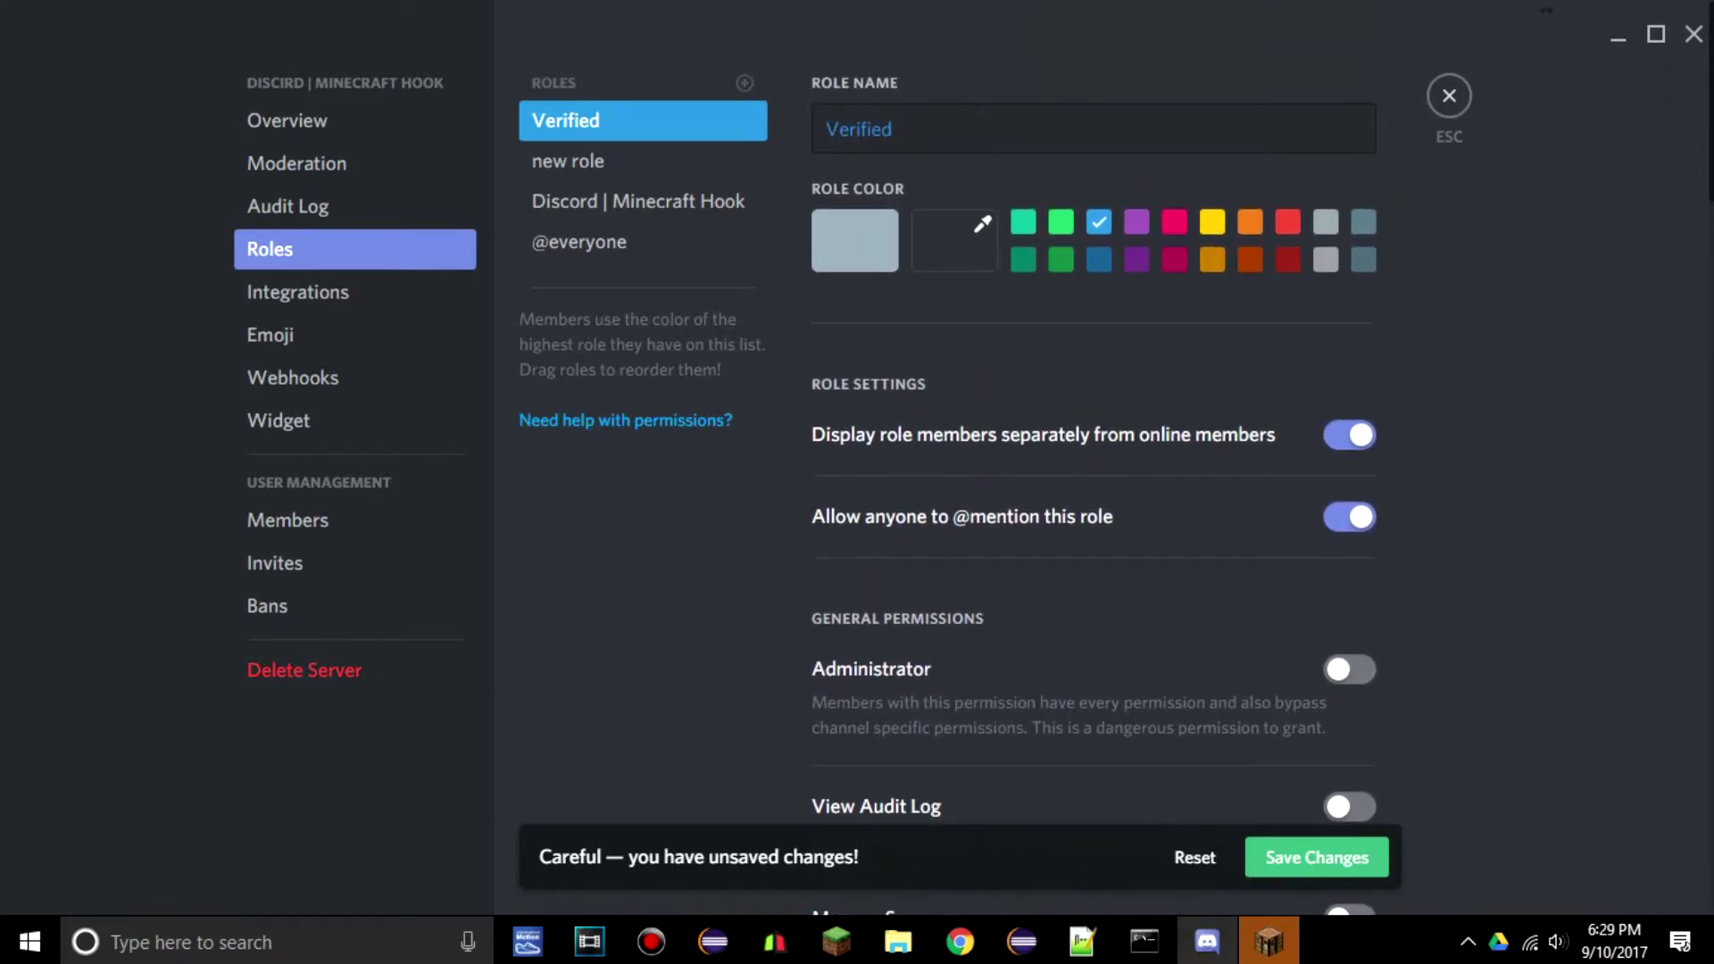
- Delete the leftover 'new role' and save the change
click(643, 161)
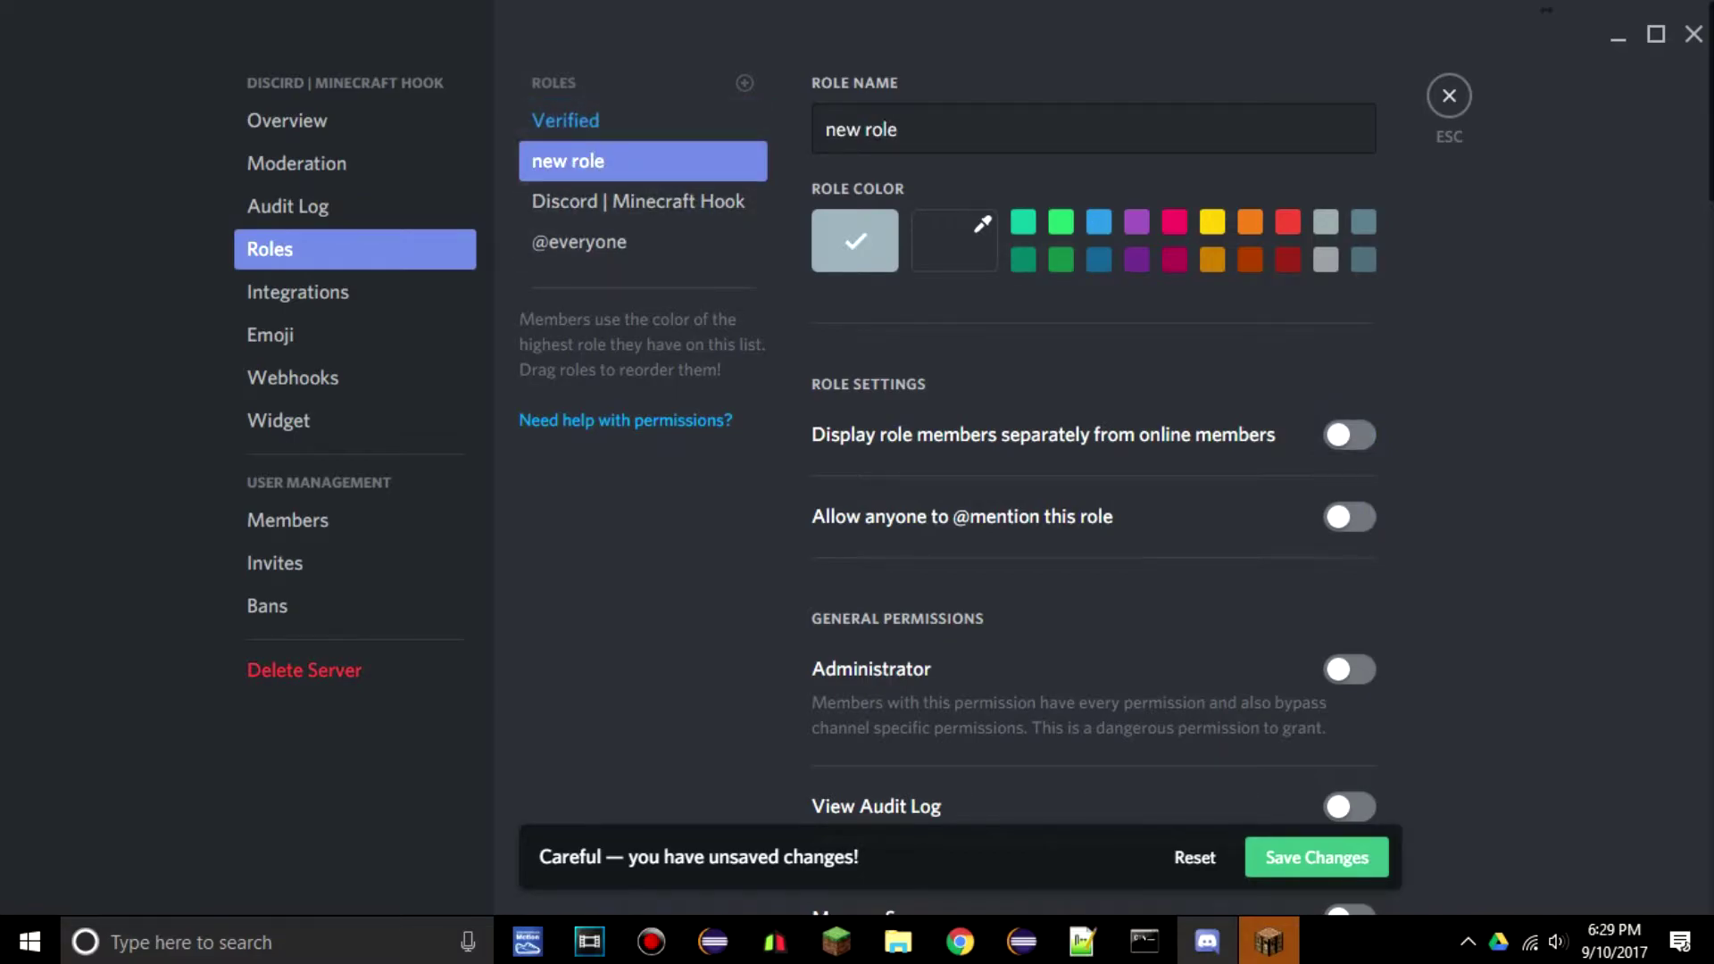
scroll(1094, 482, down, 15)
scroll(1094, 482, down, 5)
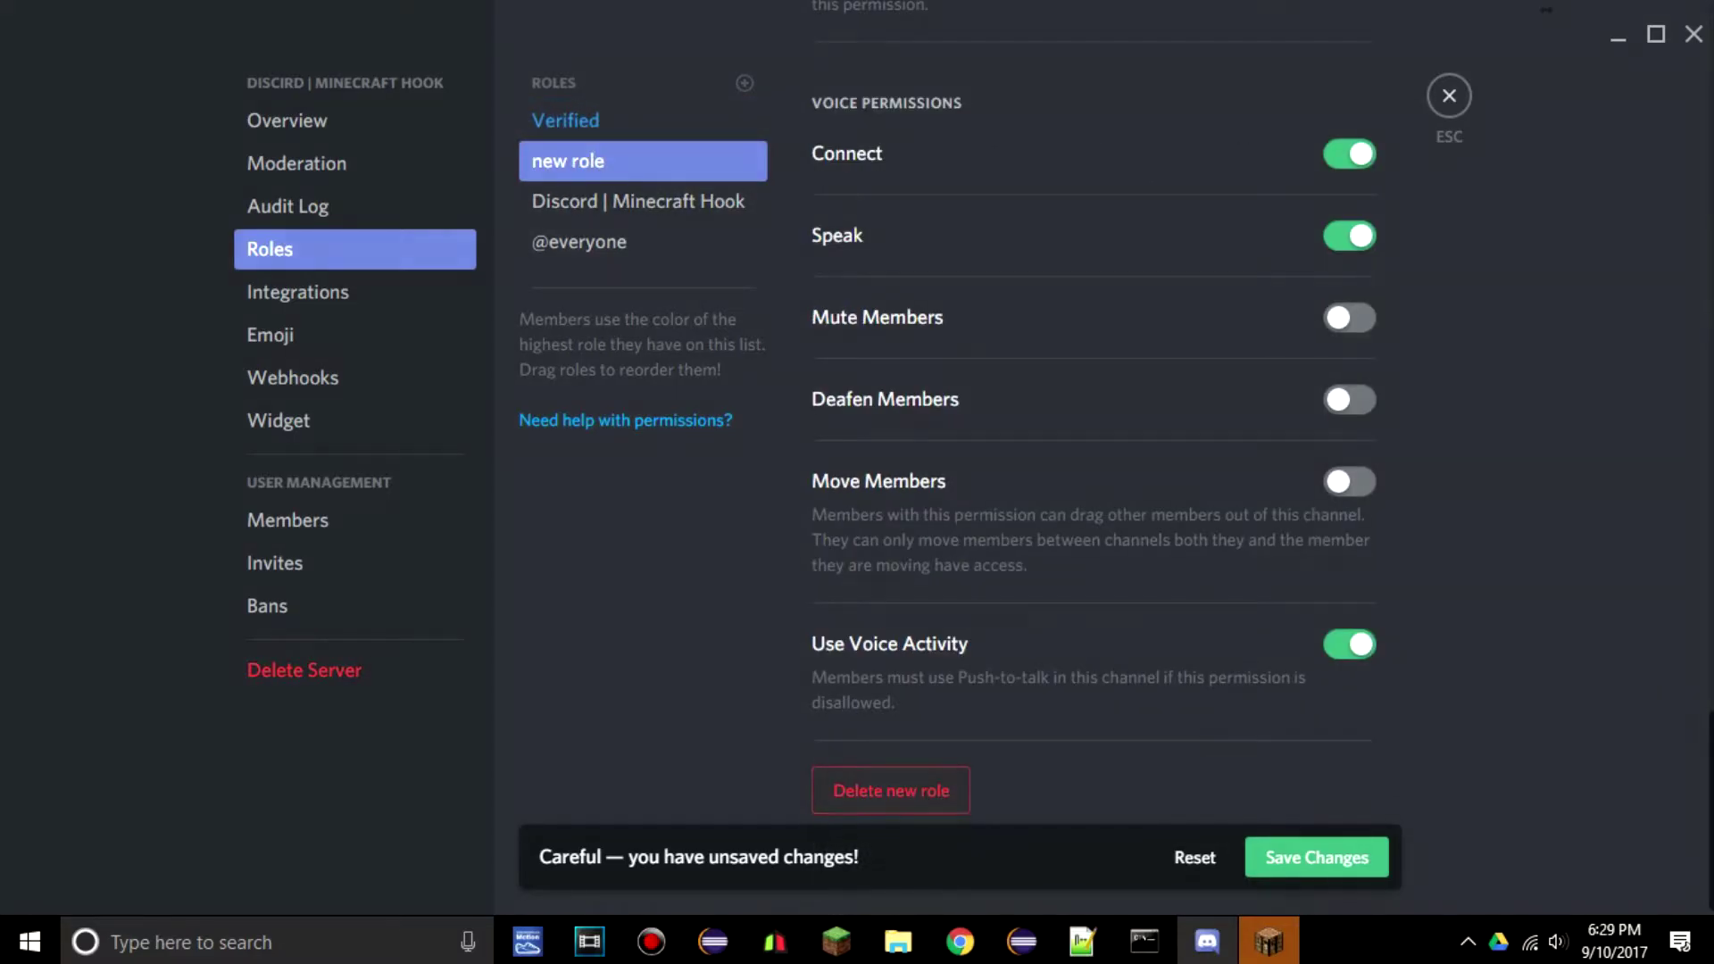
click(861, 681)
click(987, 536)
click(1317, 857)
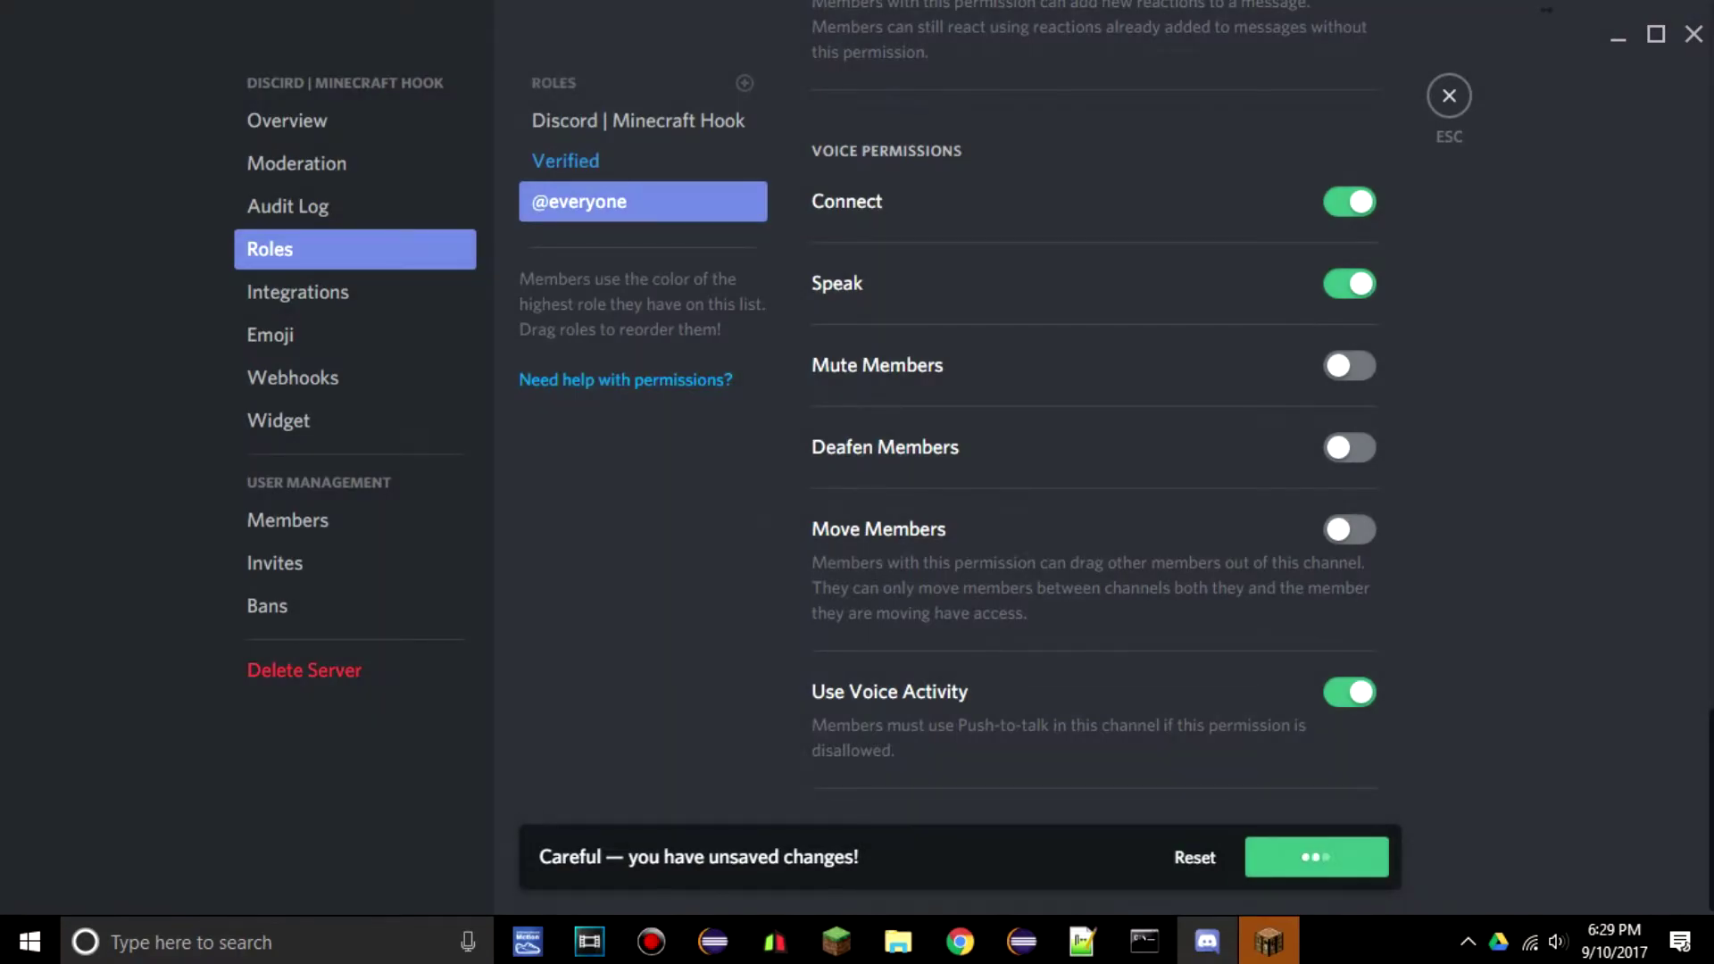
- Move Verified to the top of the role list, save, and close the server settings
drag(566, 161, 566, 98)
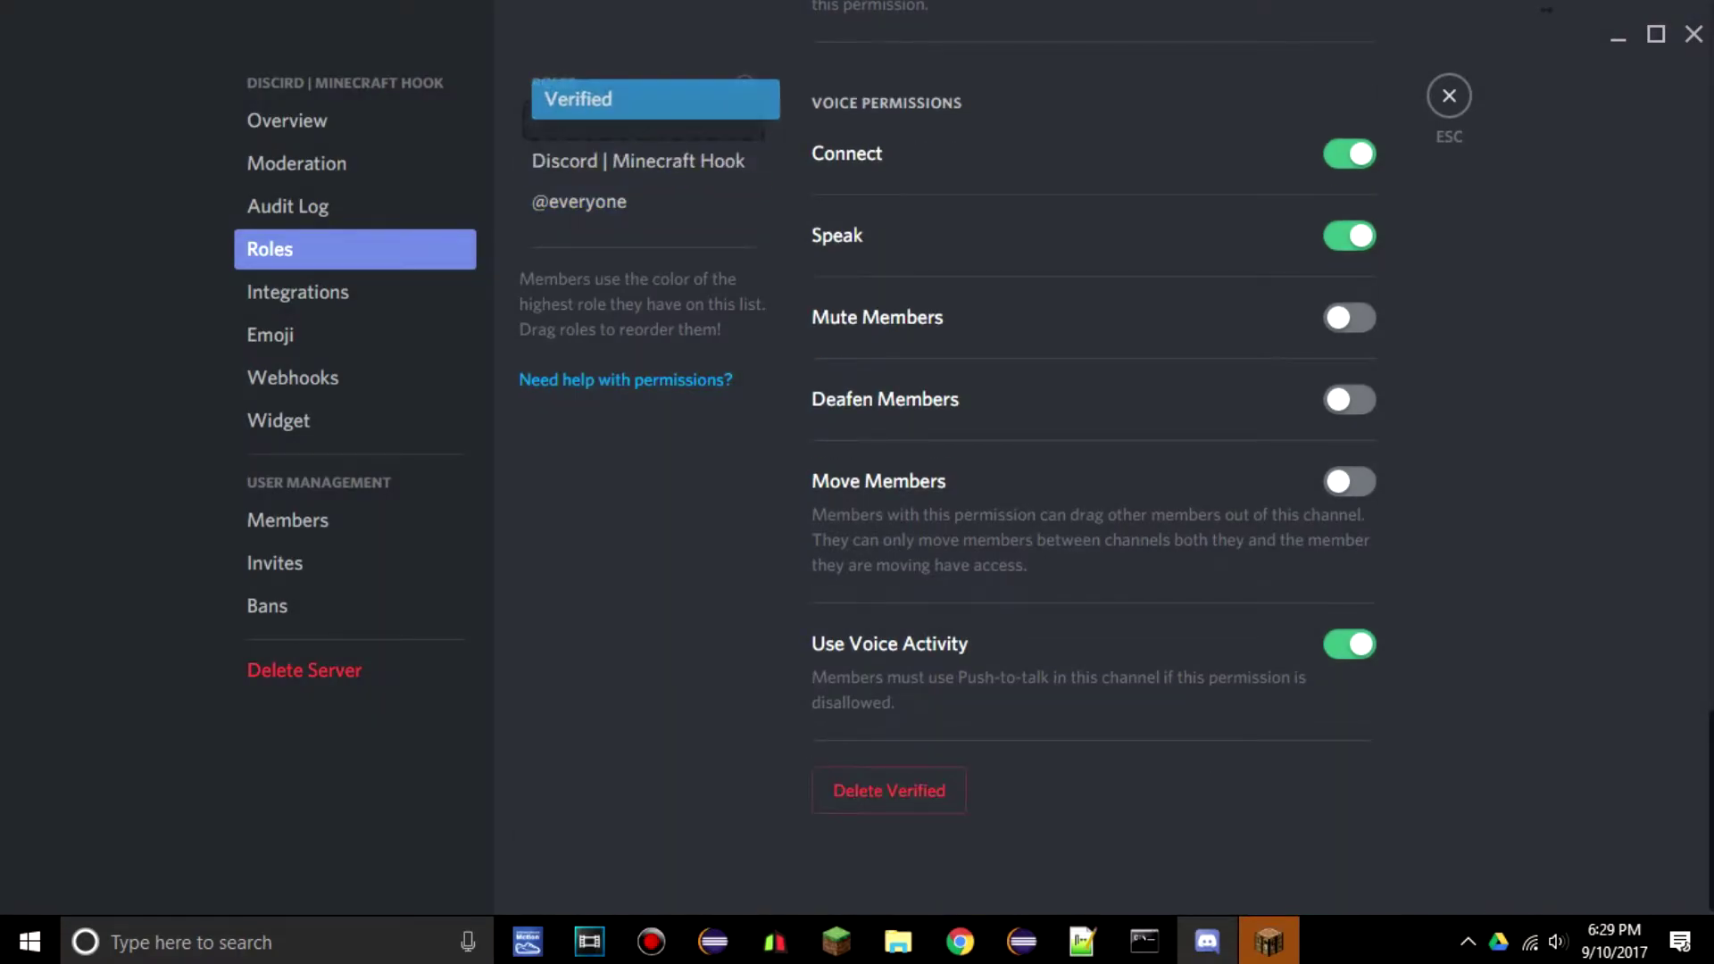
click(1316, 857)
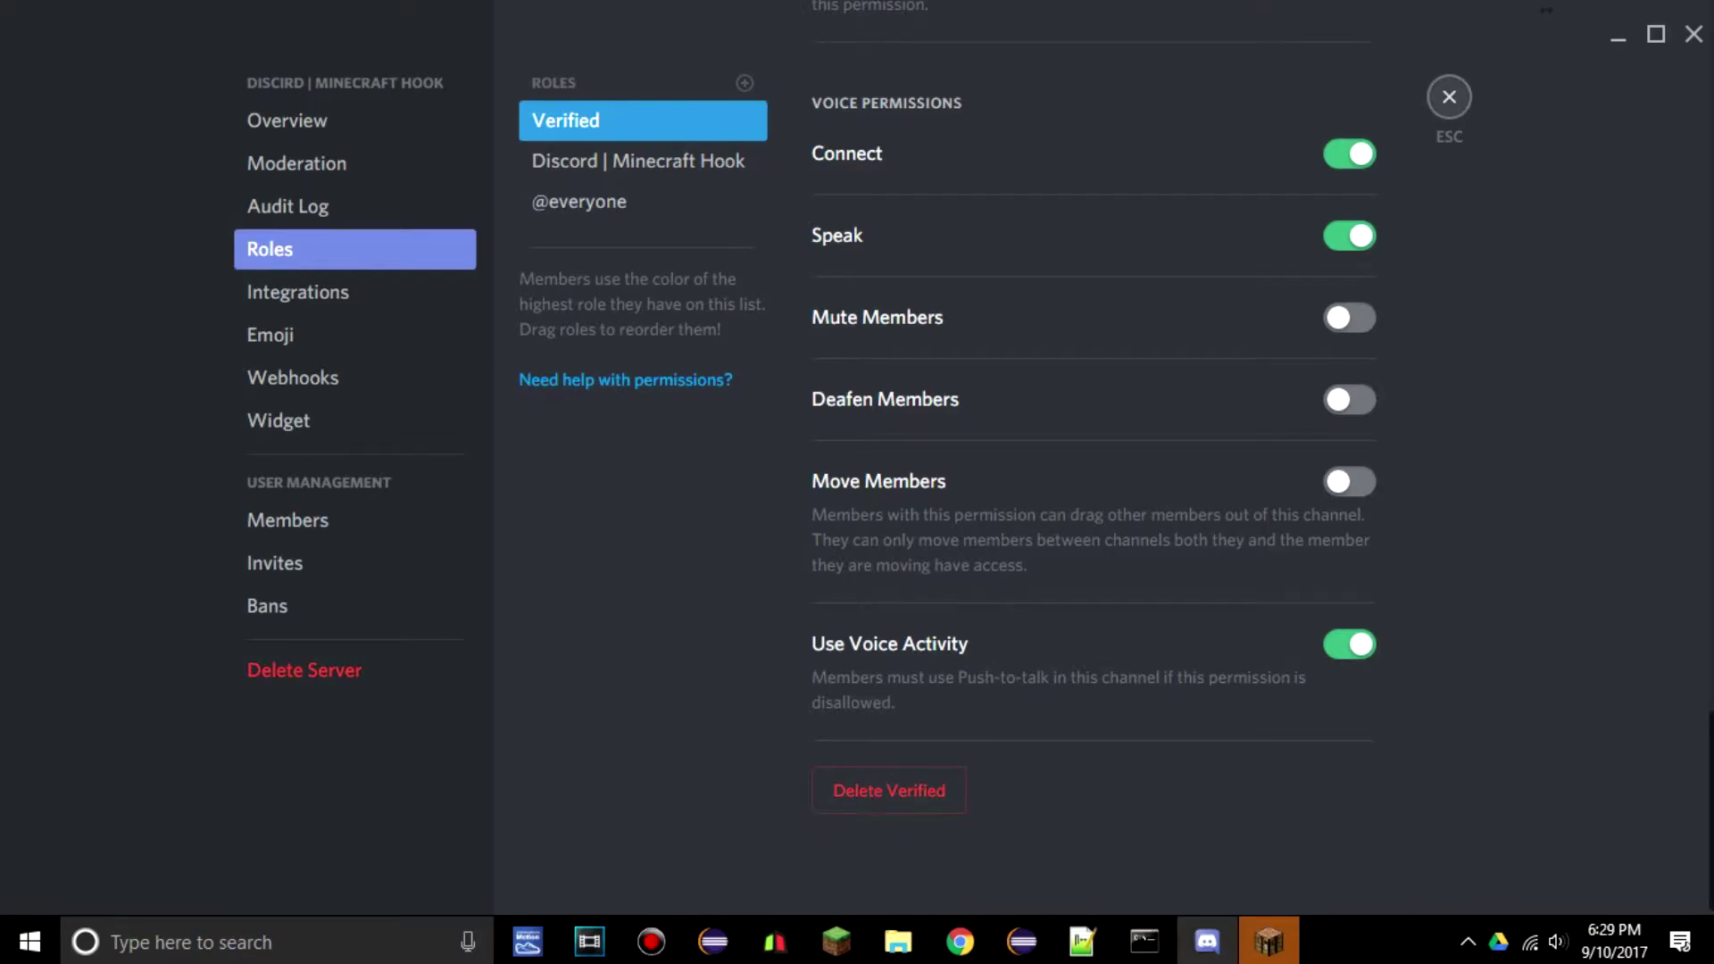
key(Escape)
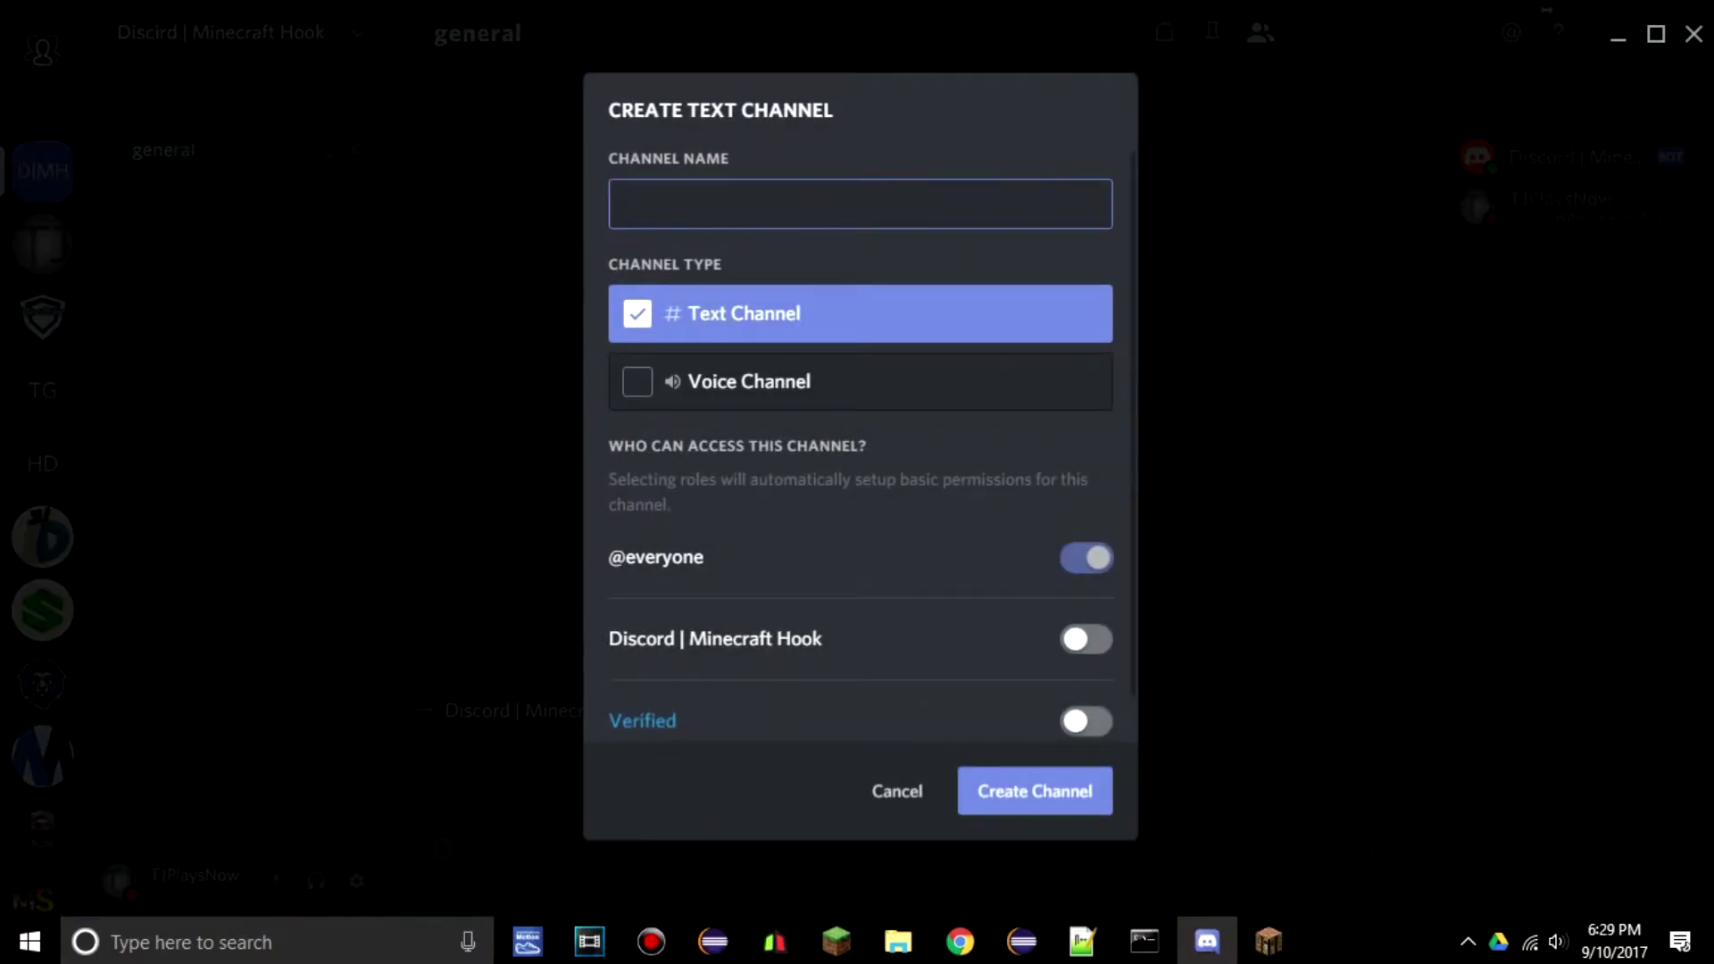
- Enter 'off-topic' as the new text channel's name, correcting the typos
text(offtope)
key(BackSpace)
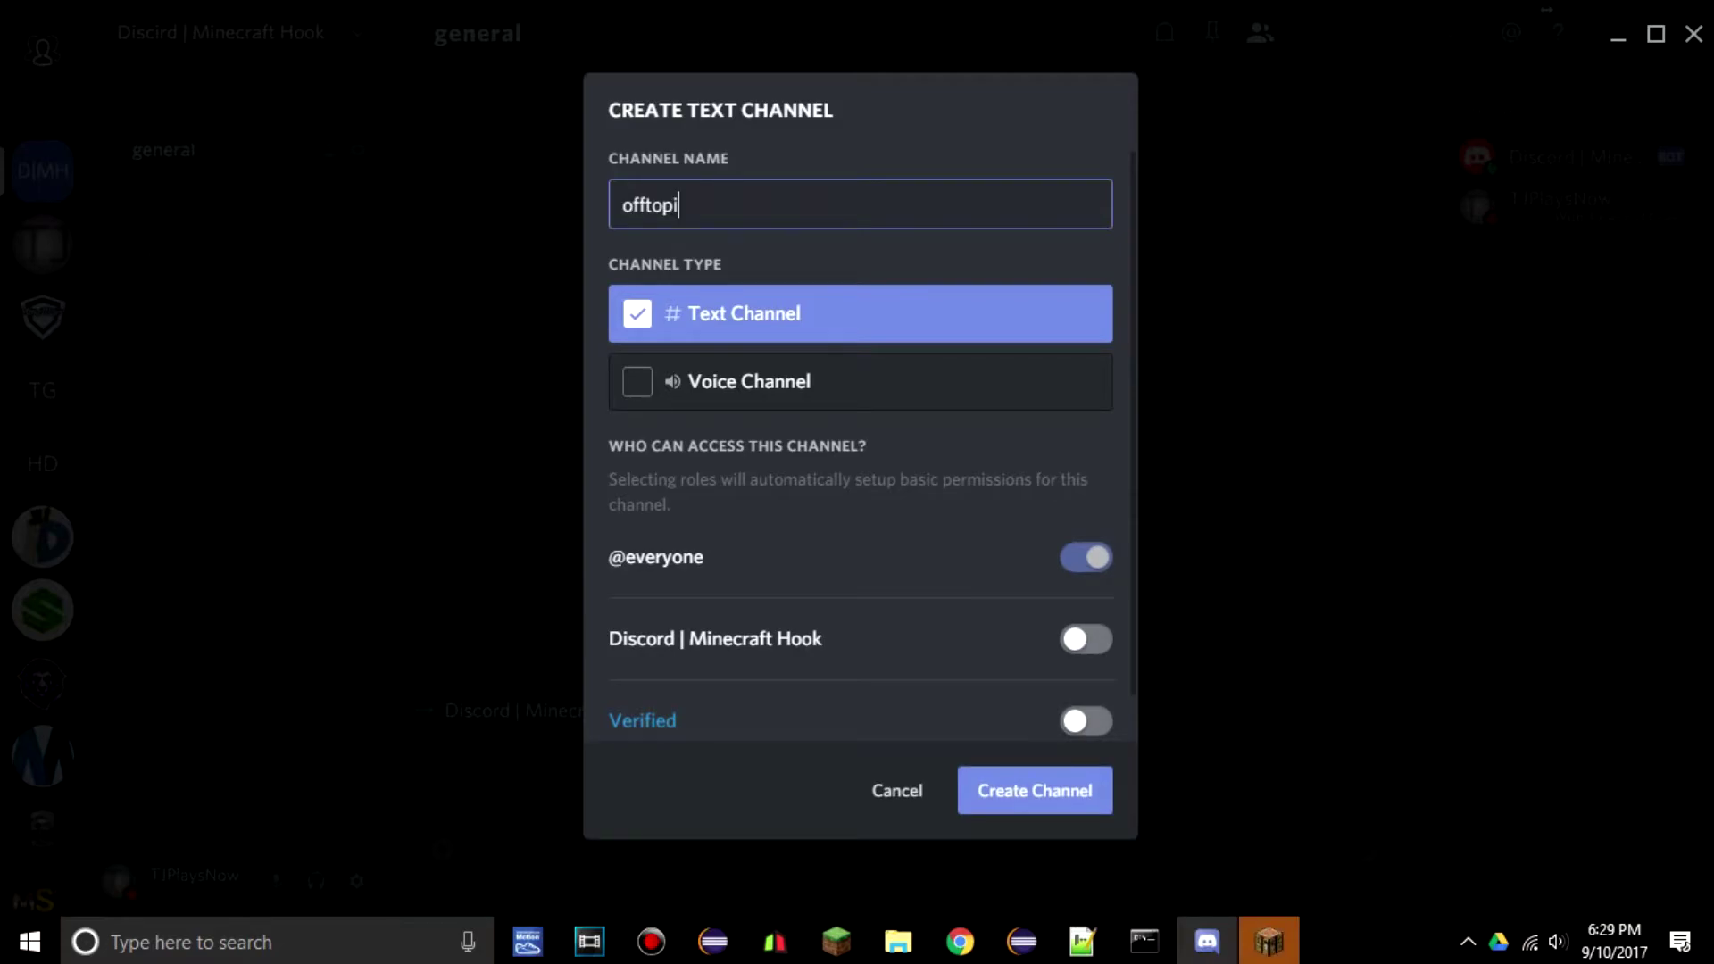
text(ic)
key(Left)
text(-)
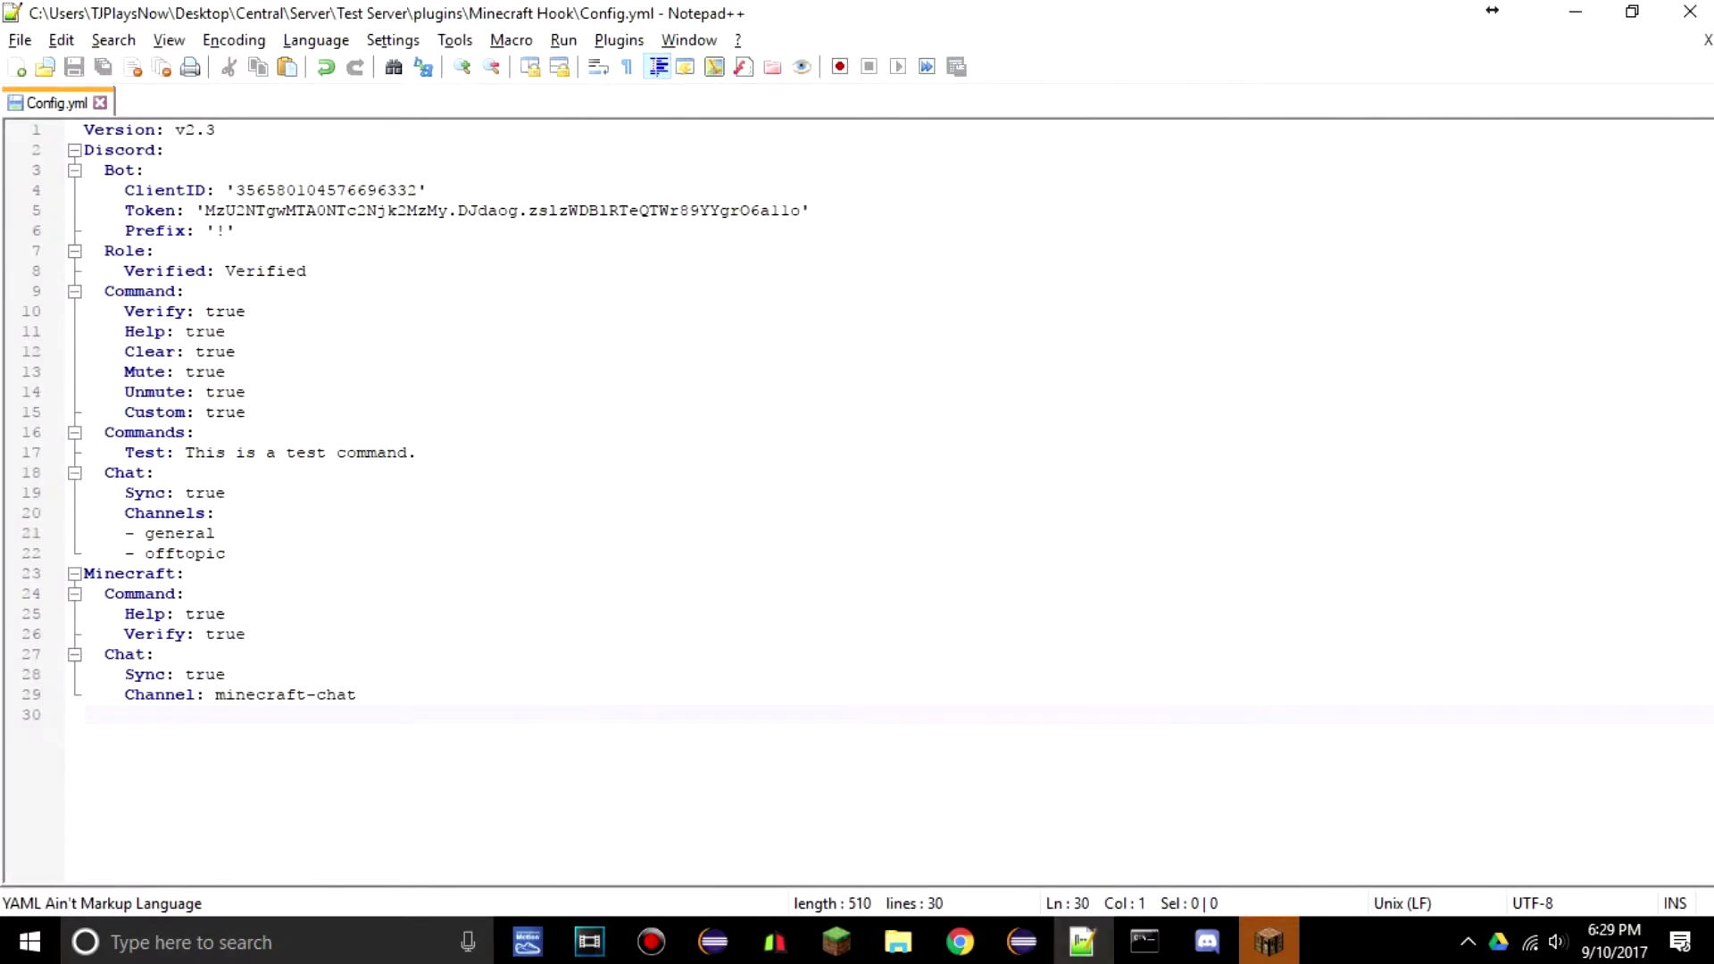
- Compare the general, offtopic and minecraft-chat channel names in Config.yml, then return to Discord
double_click(223, 553)
double_click(213, 534)
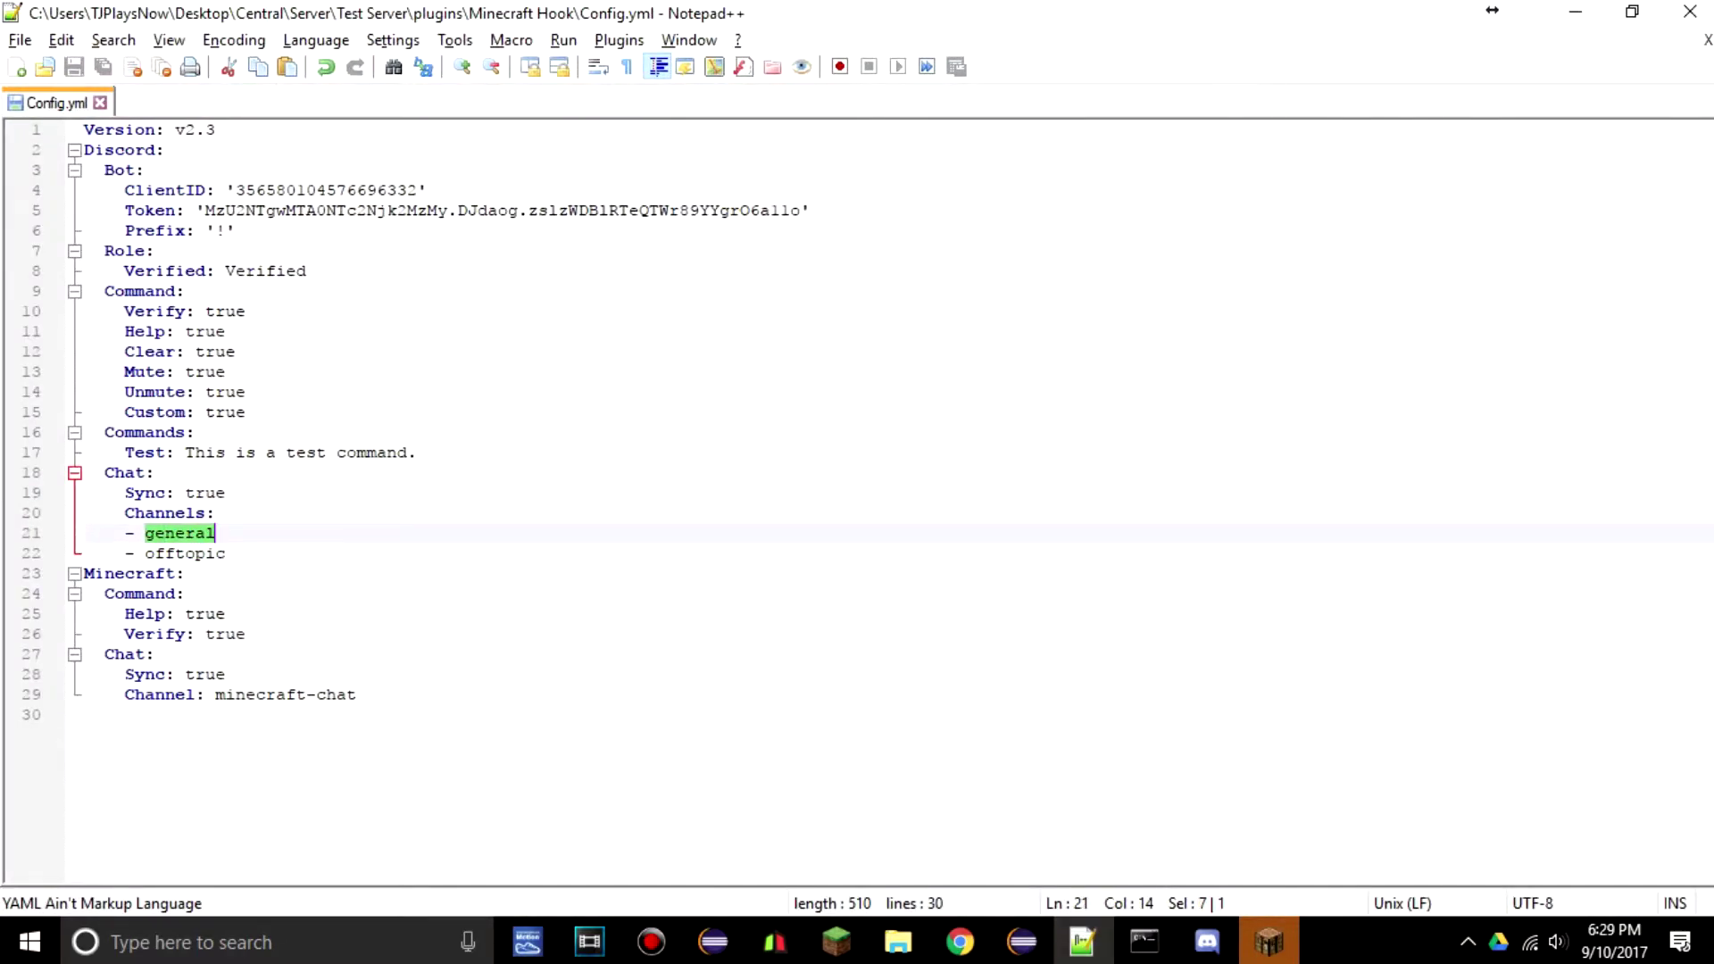
click(216, 534)
double_click(222, 553)
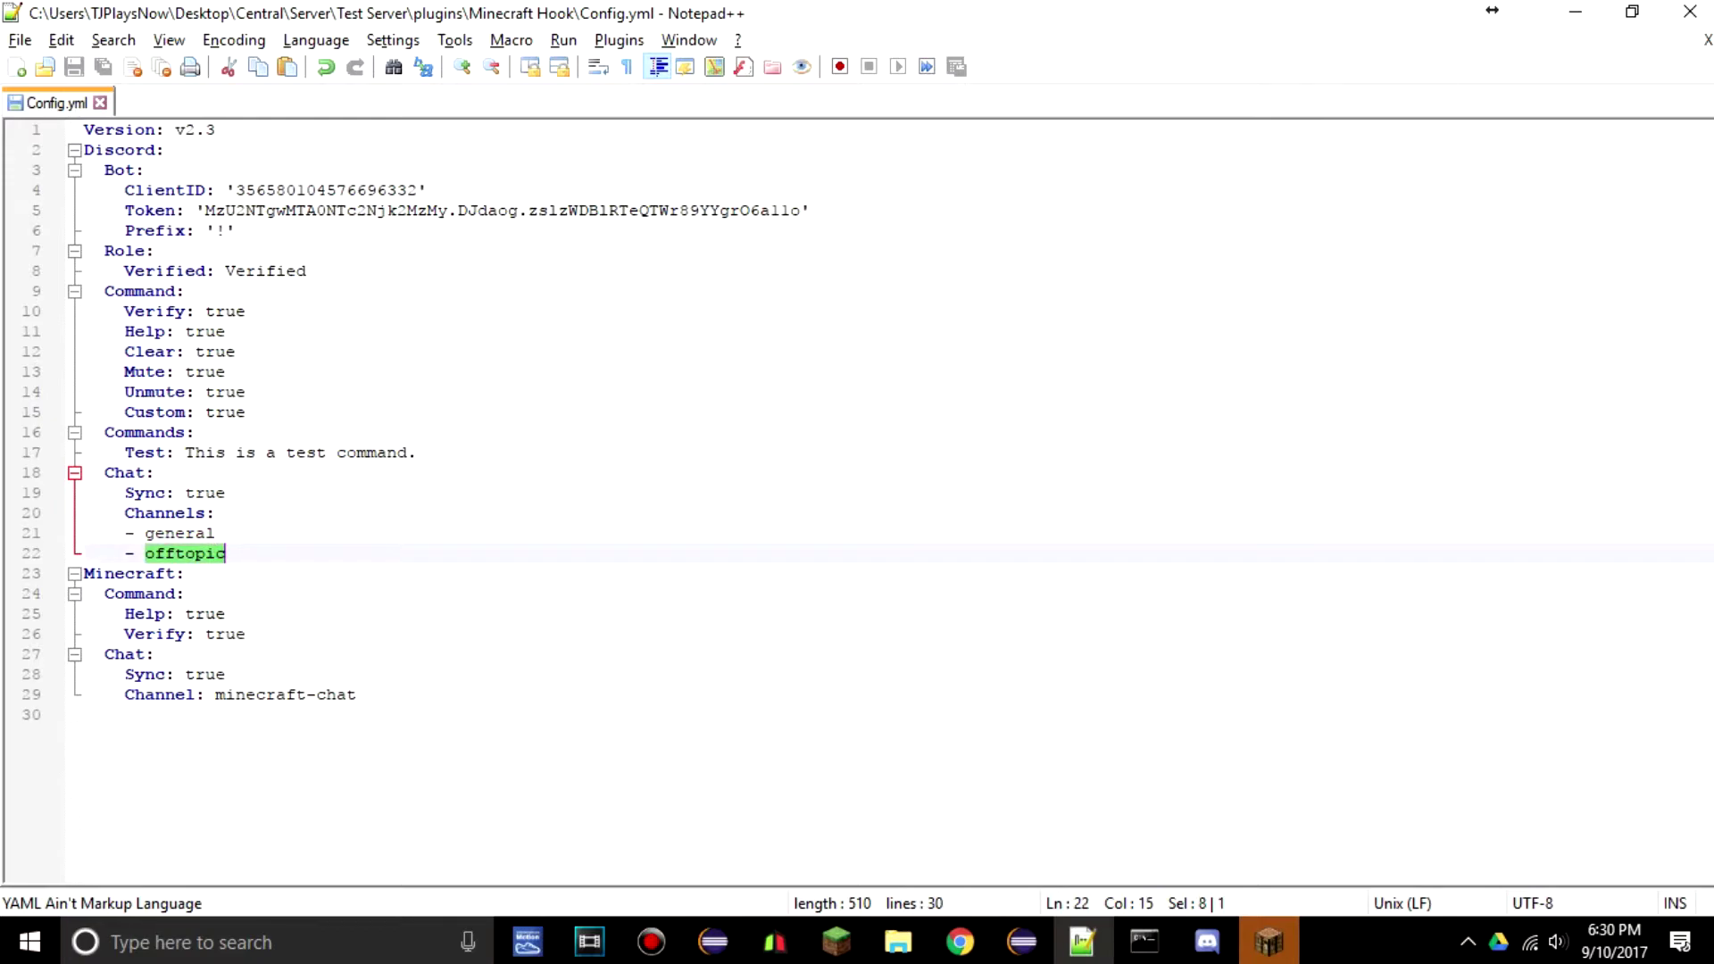
drag(359, 696, 215, 698)
key(ctrl+c)
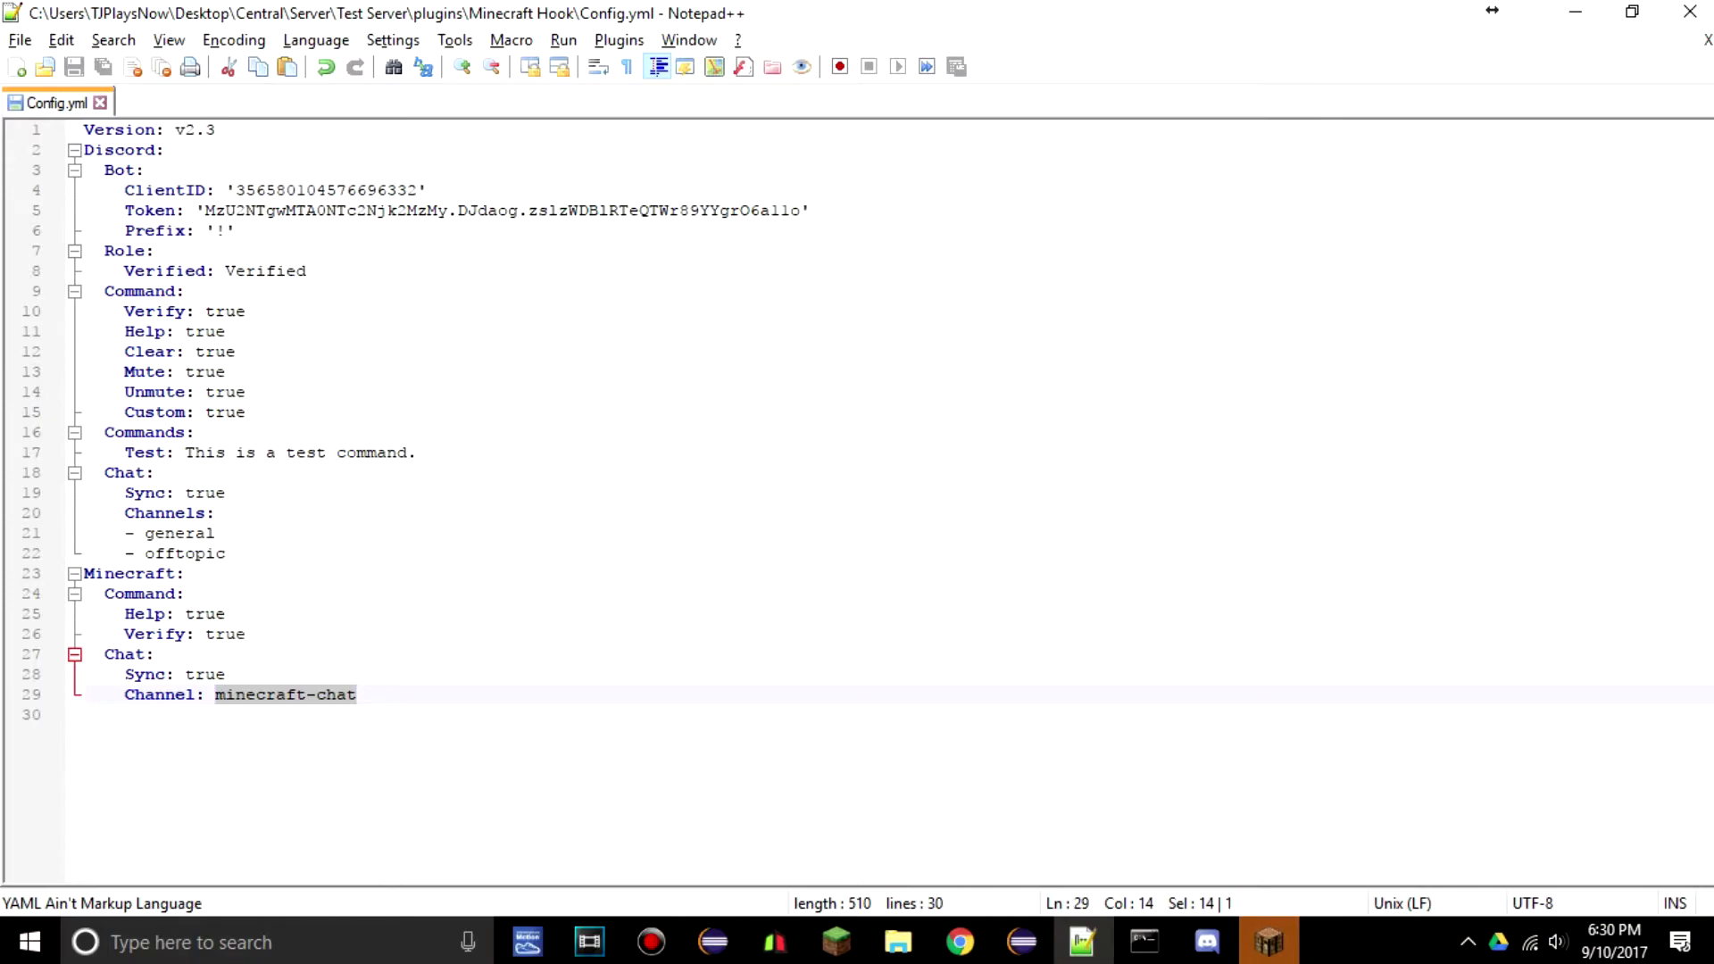
click(1207, 942)
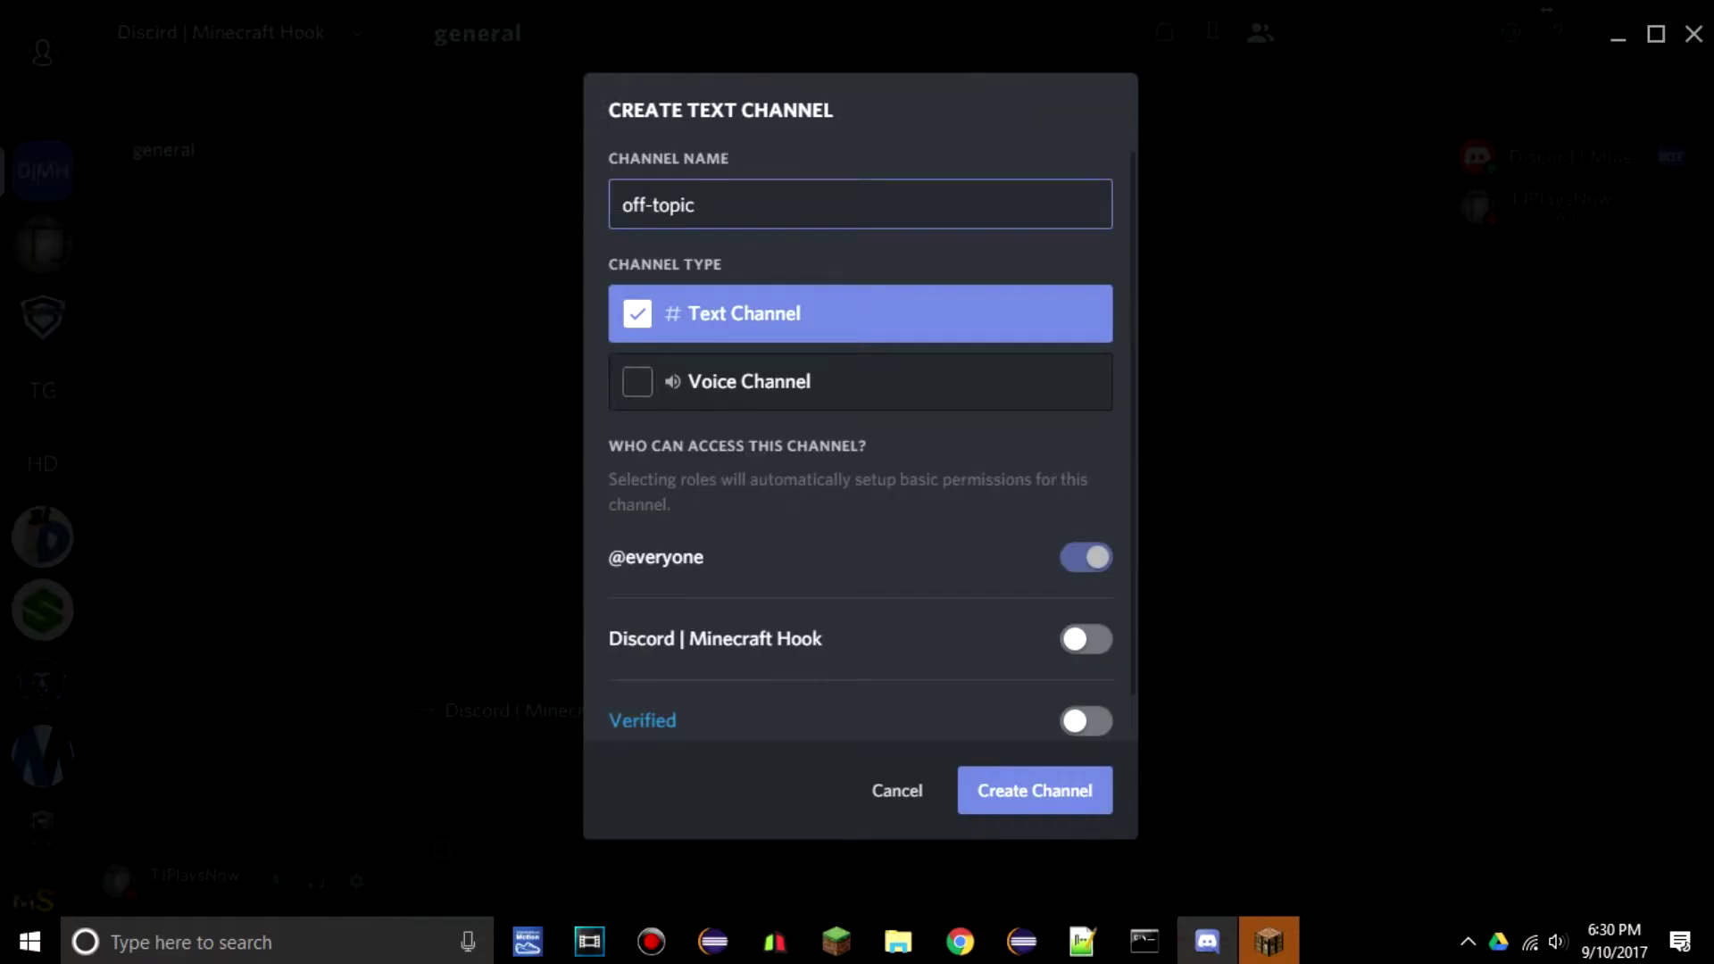
- Create the offtopic and minecraft-chat text channels in the Discord server
key(BackSpace)
key(Return)
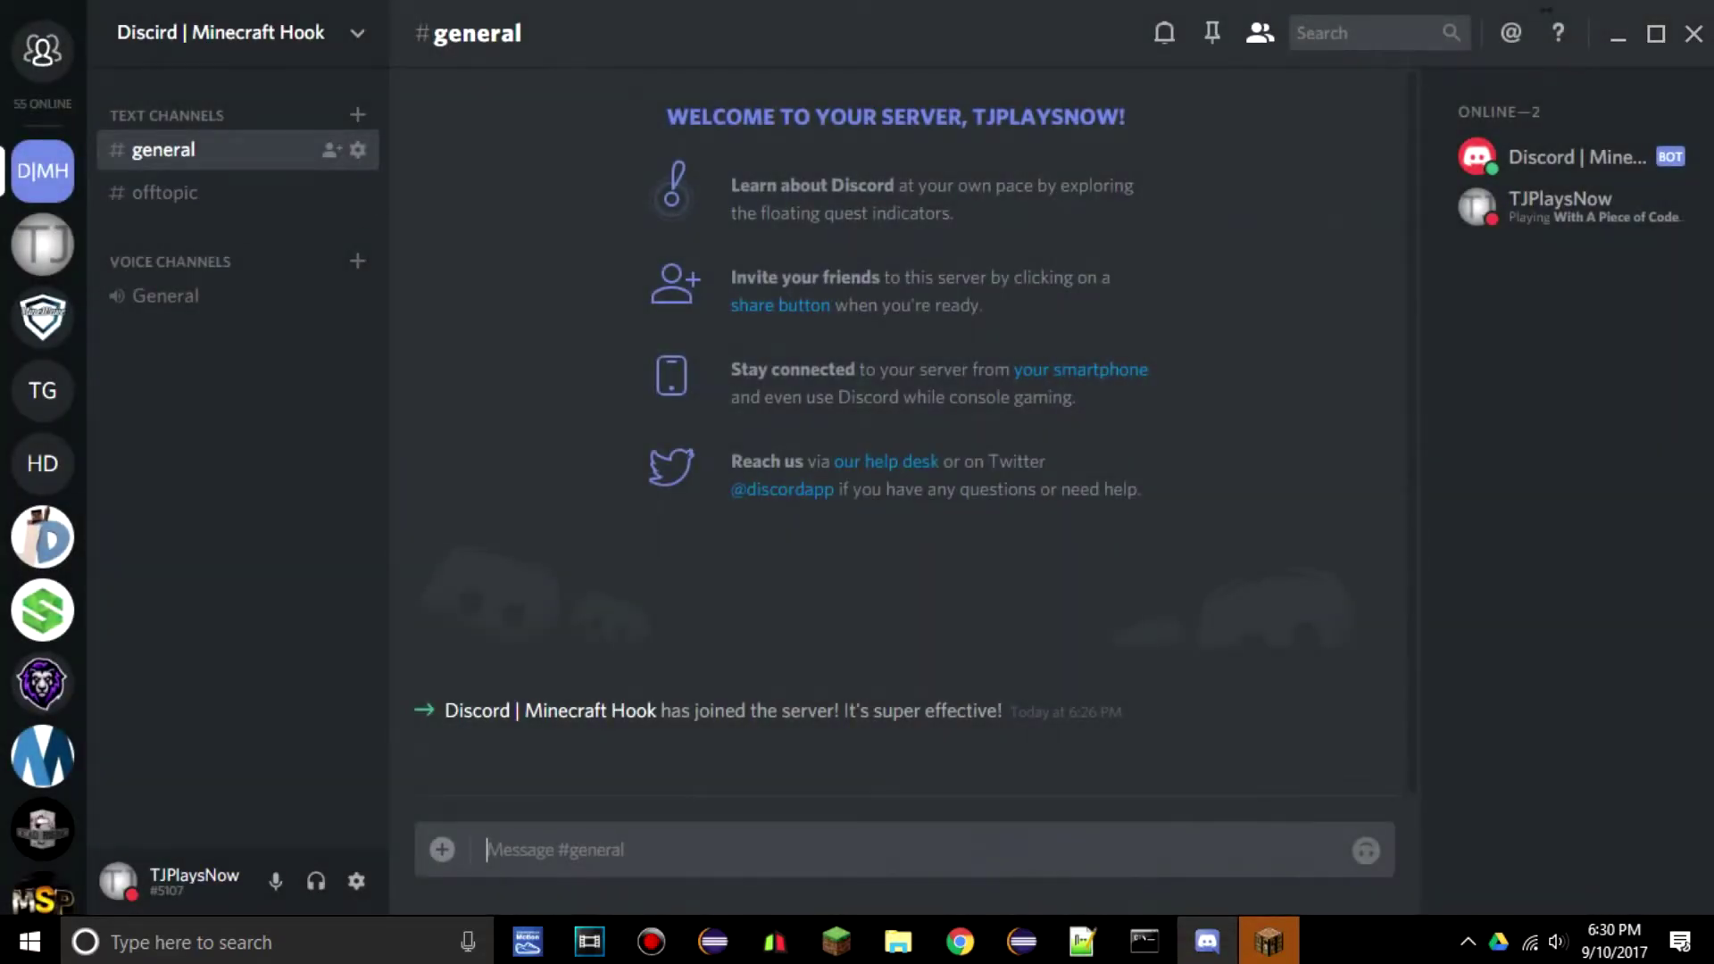
click(358, 116)
key(ctrl+v)
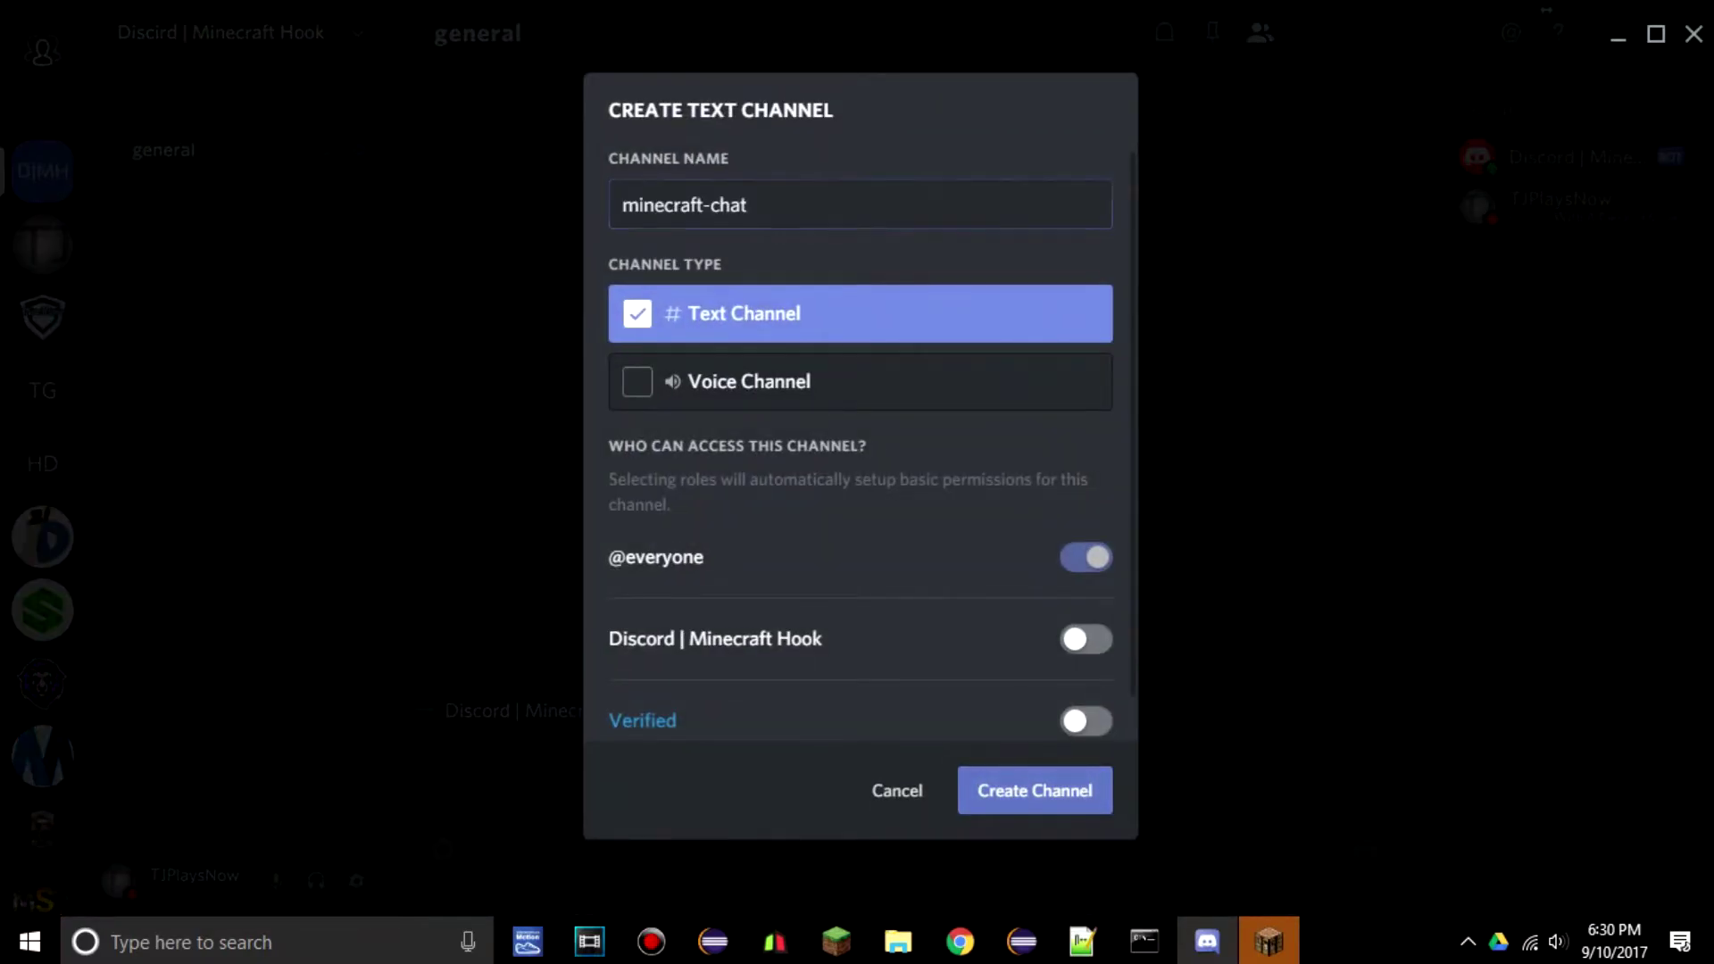
key(Return)
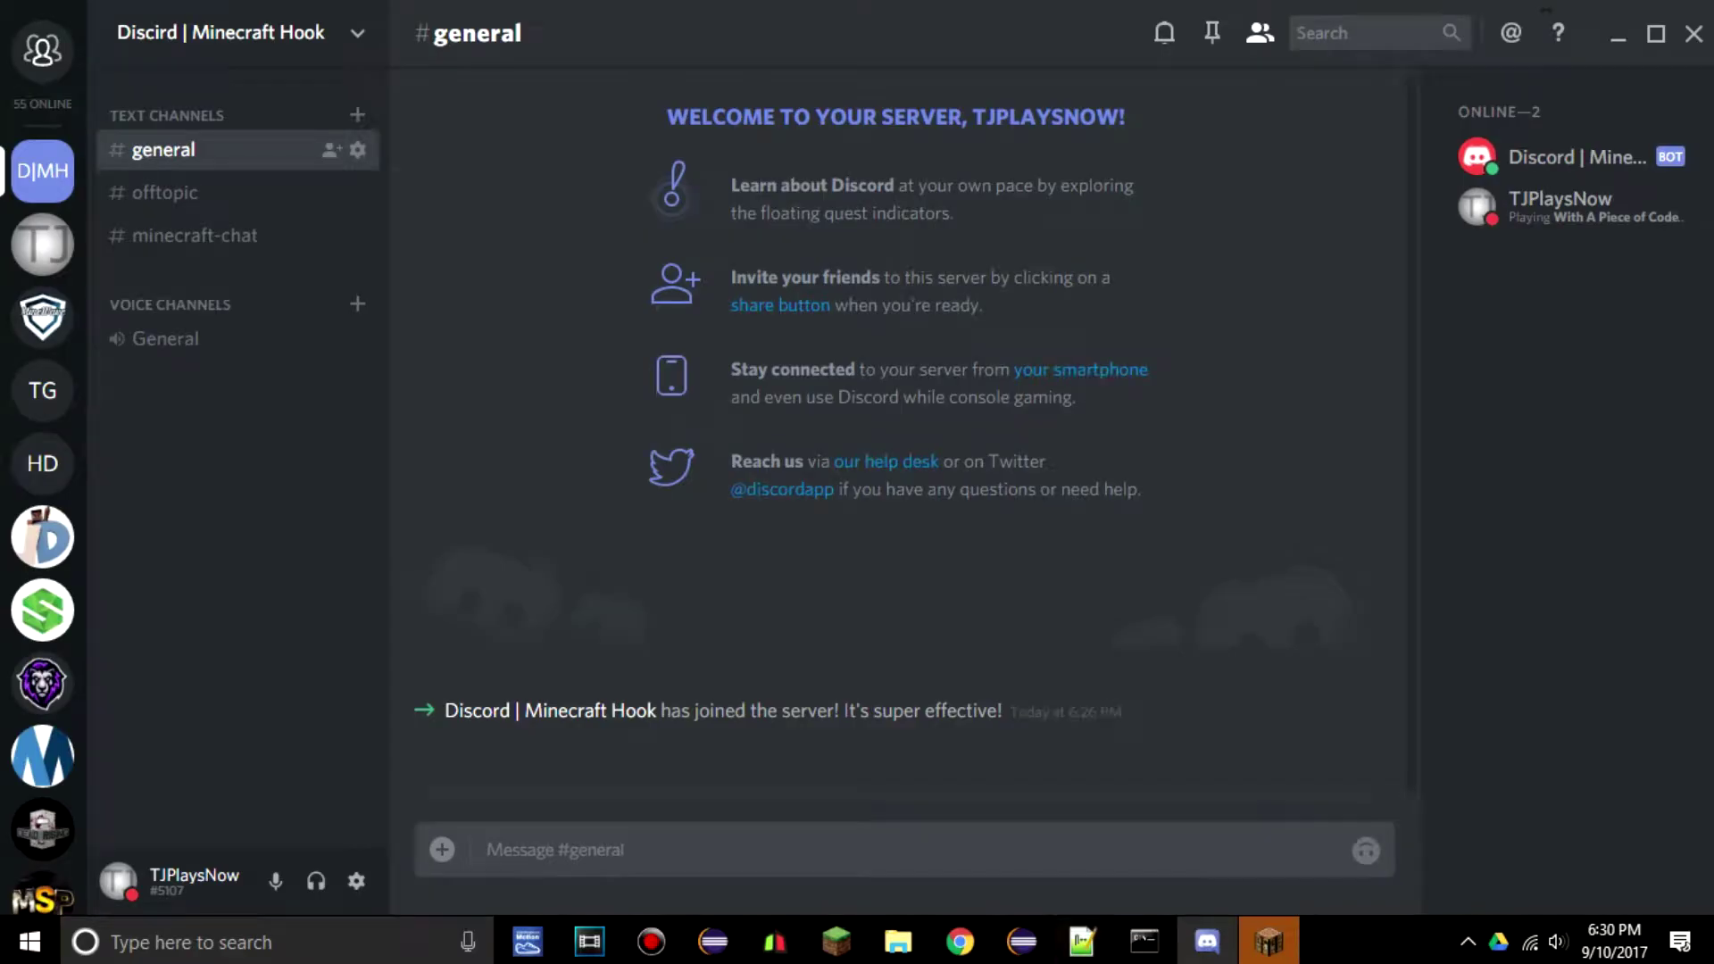
- Go back to Config.yml in Notepad++ and place the cursor in the channel entries
key(alt+Tab)
click(85, 715)
click(226, 675)
- Check the minecraft-chat channel value and chat Sync lines in Config.yml
click(84, 715)
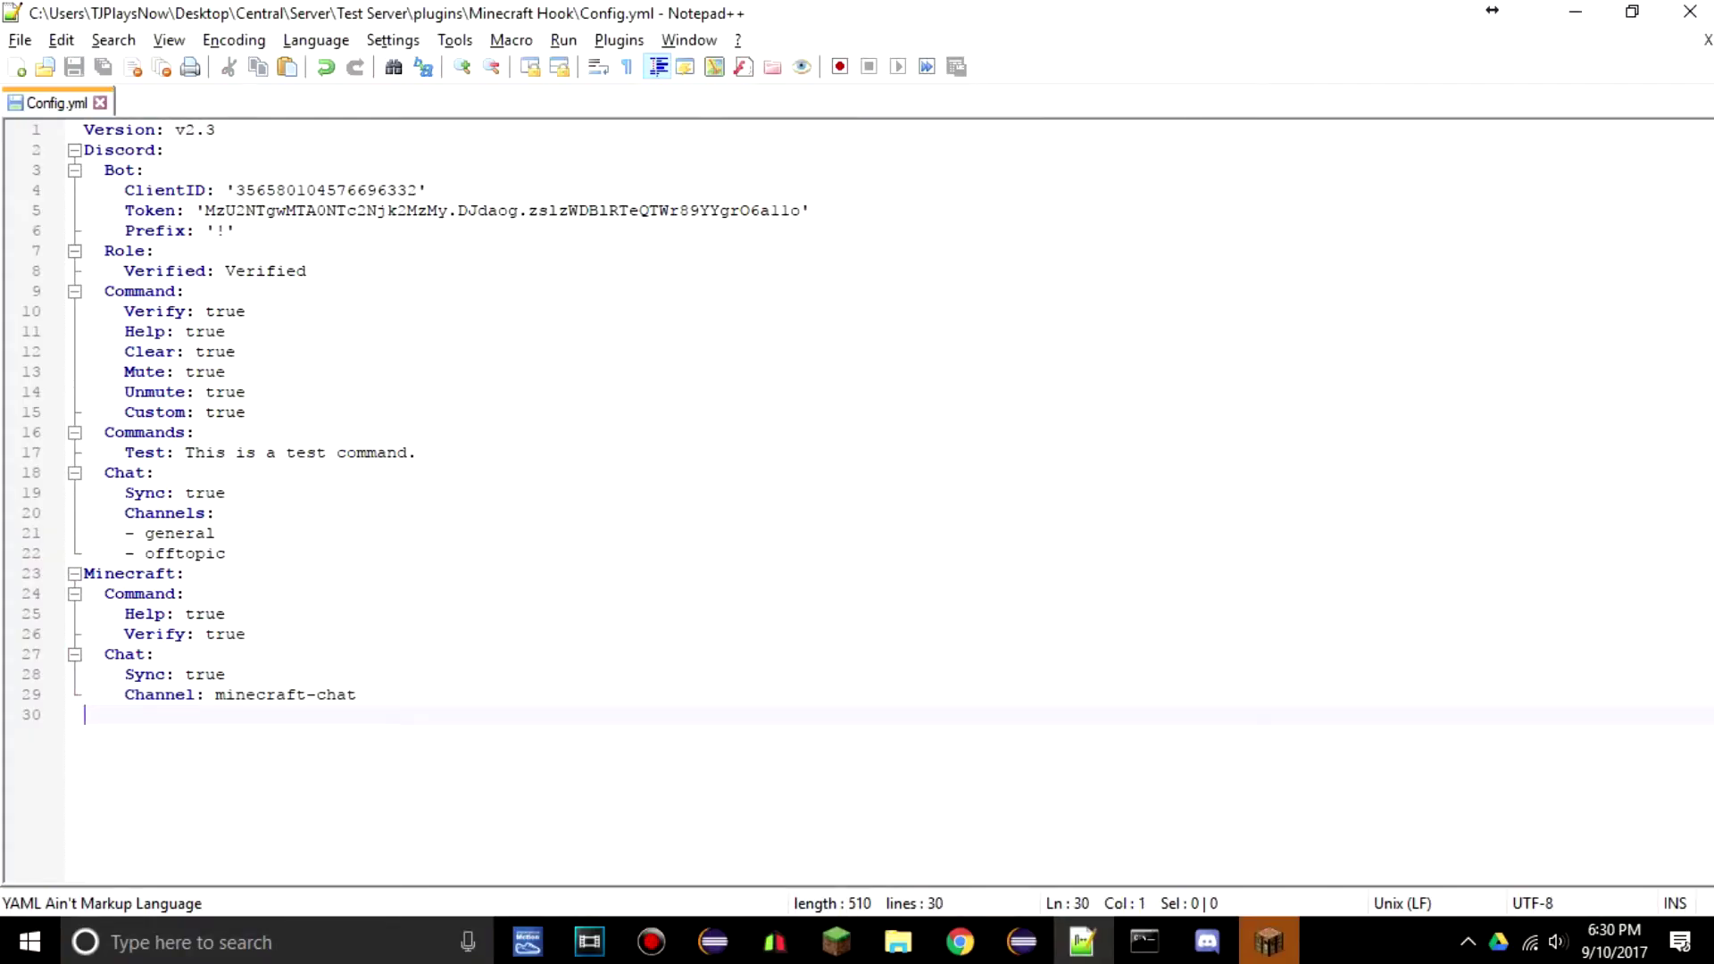
key(Up)
key(End)
key(ctrl+shift+Left)
key(ctrl+shift+Left)
key(ctrl+shift+Left)
key(Up)
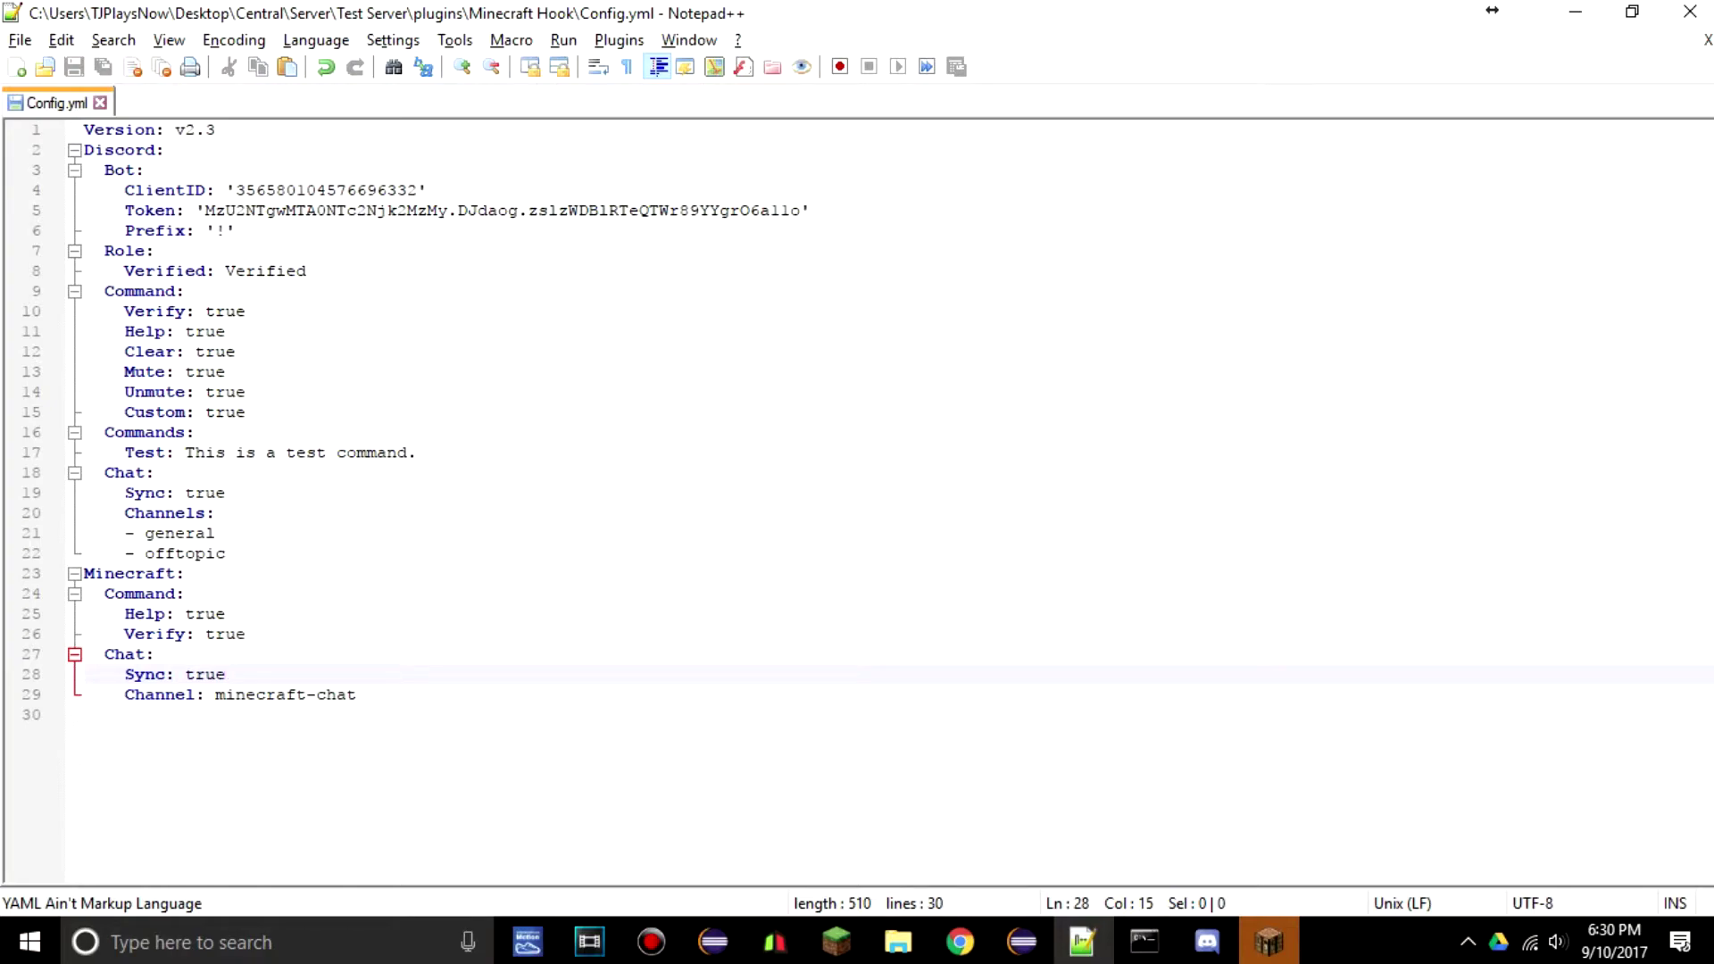
key(Down)
key(Down)
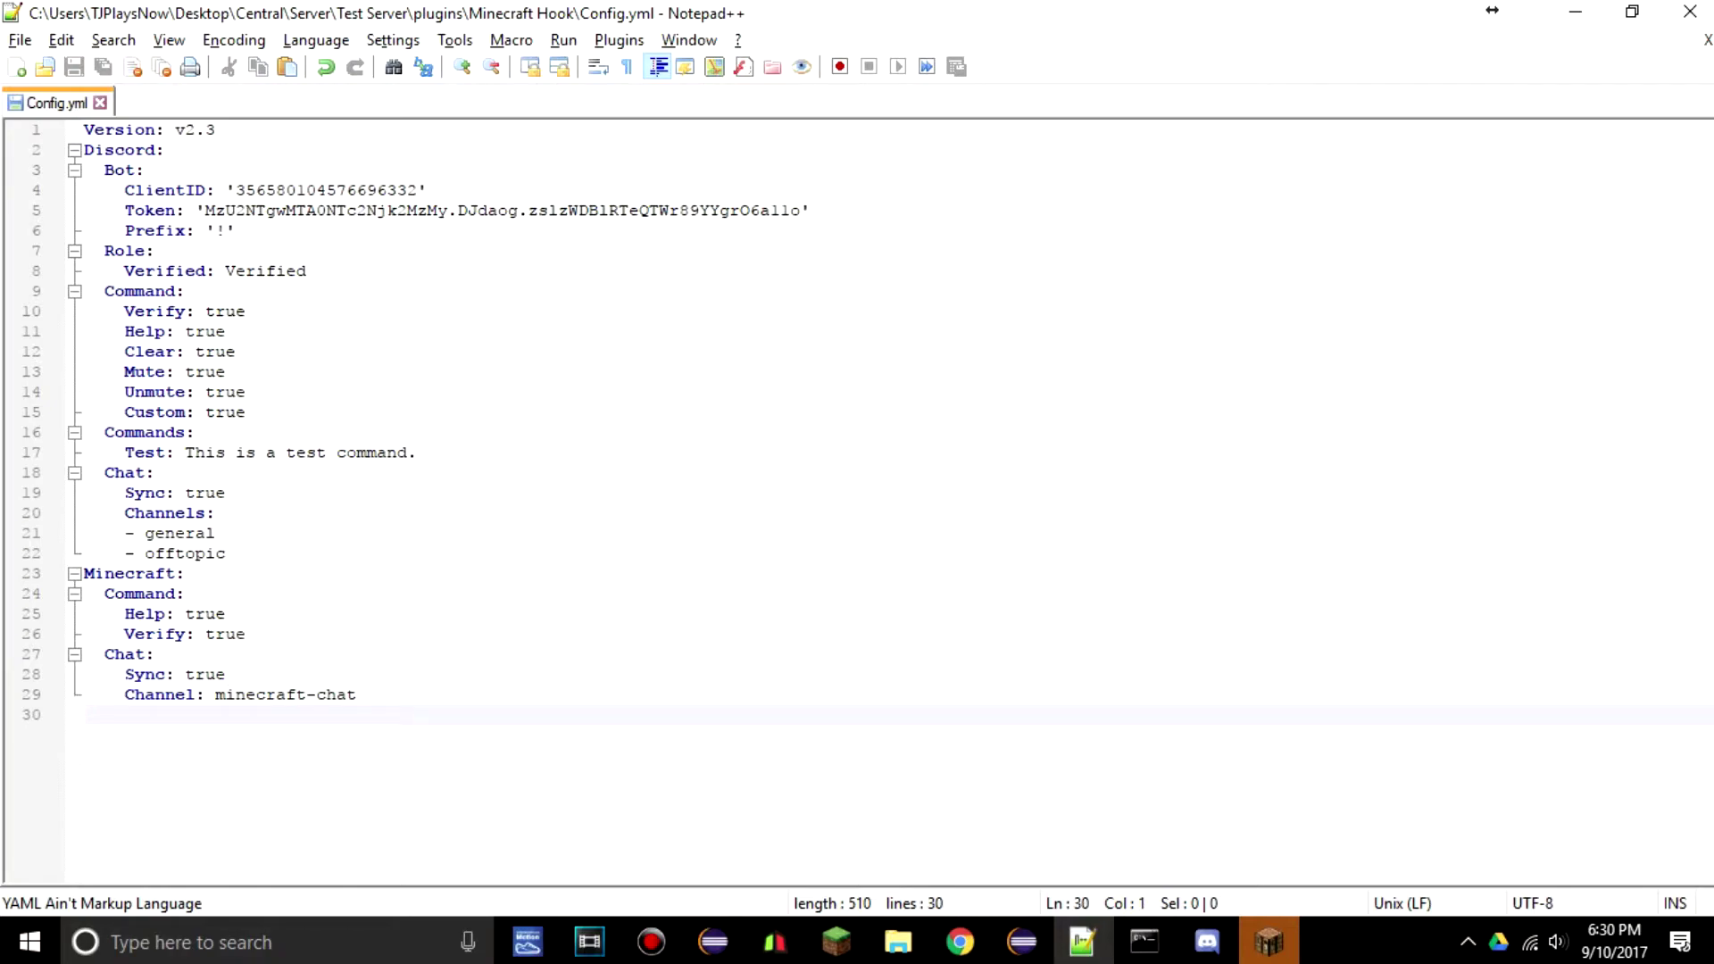
- Look over the Commands section and the Verified role name on line 8
click(195, 432)
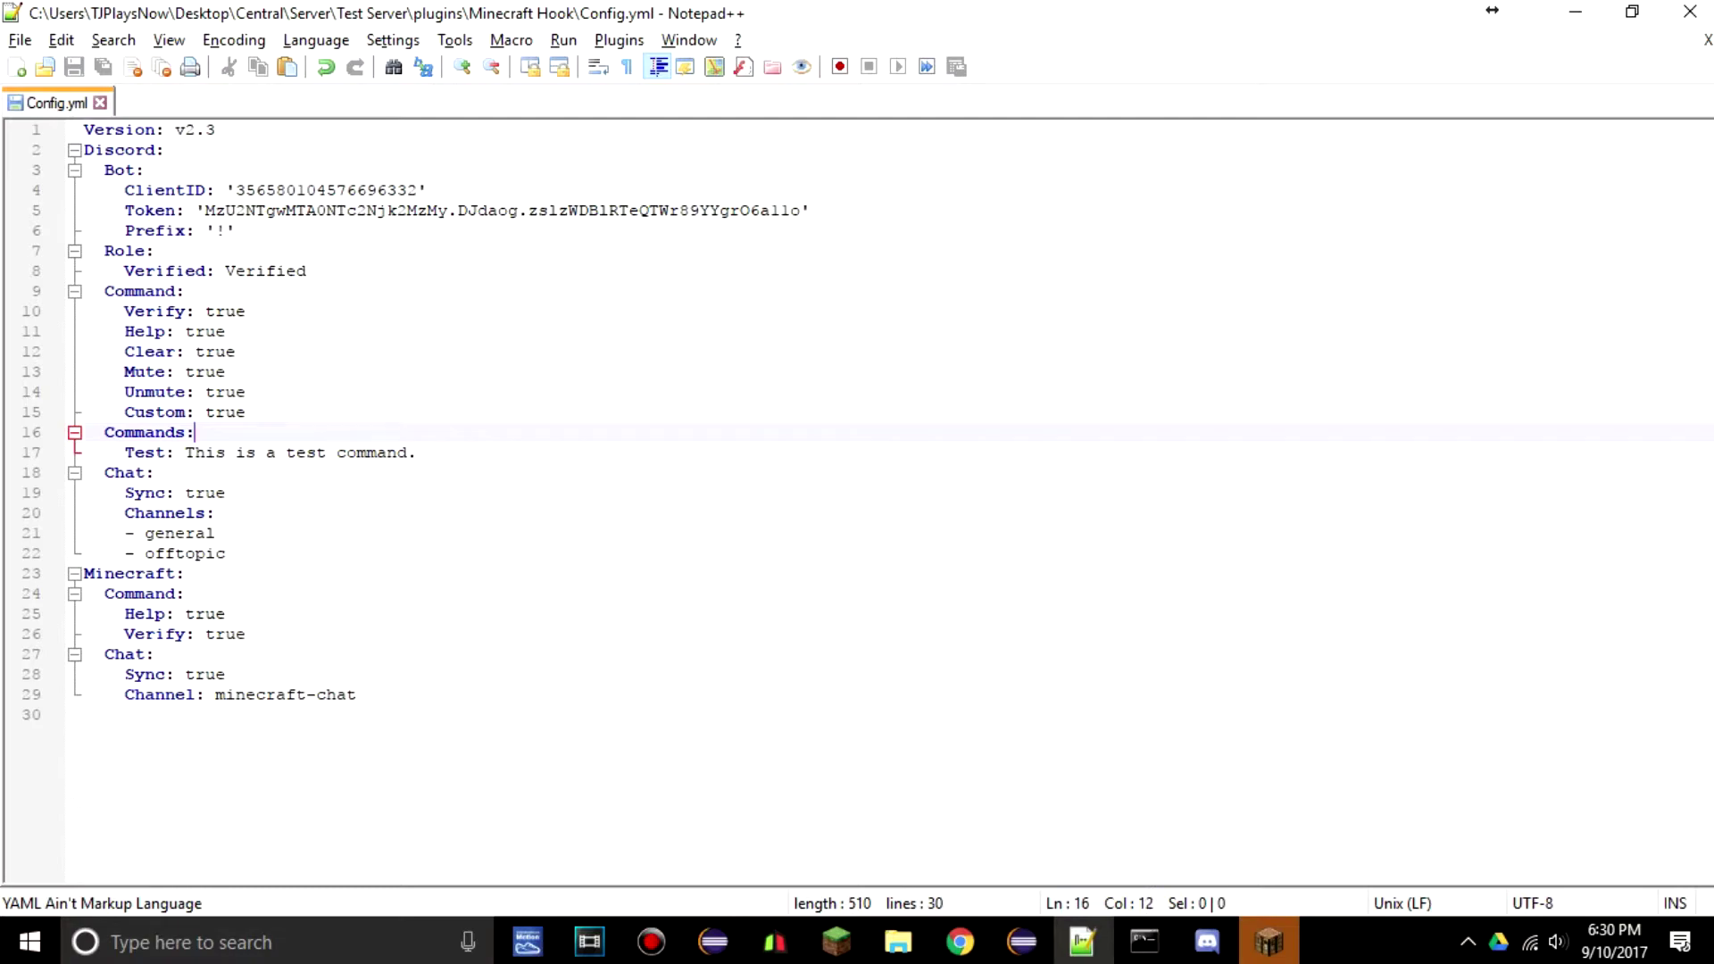
click(416, 453)
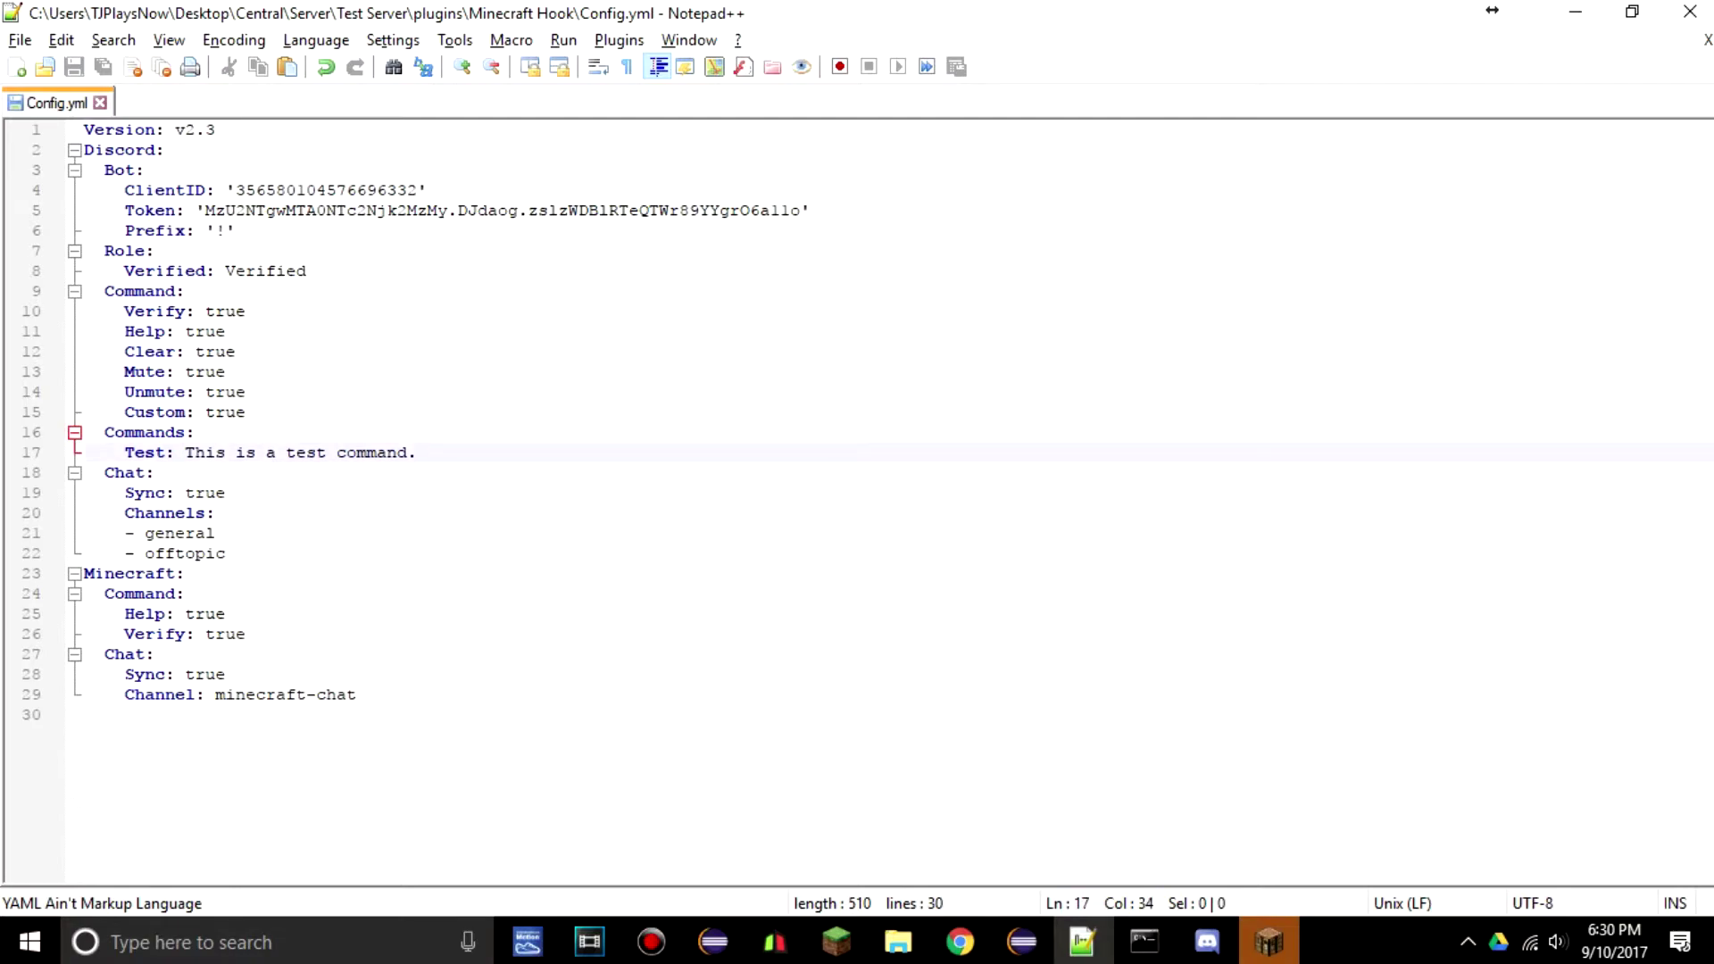
drag(225, 271, 306, 272)
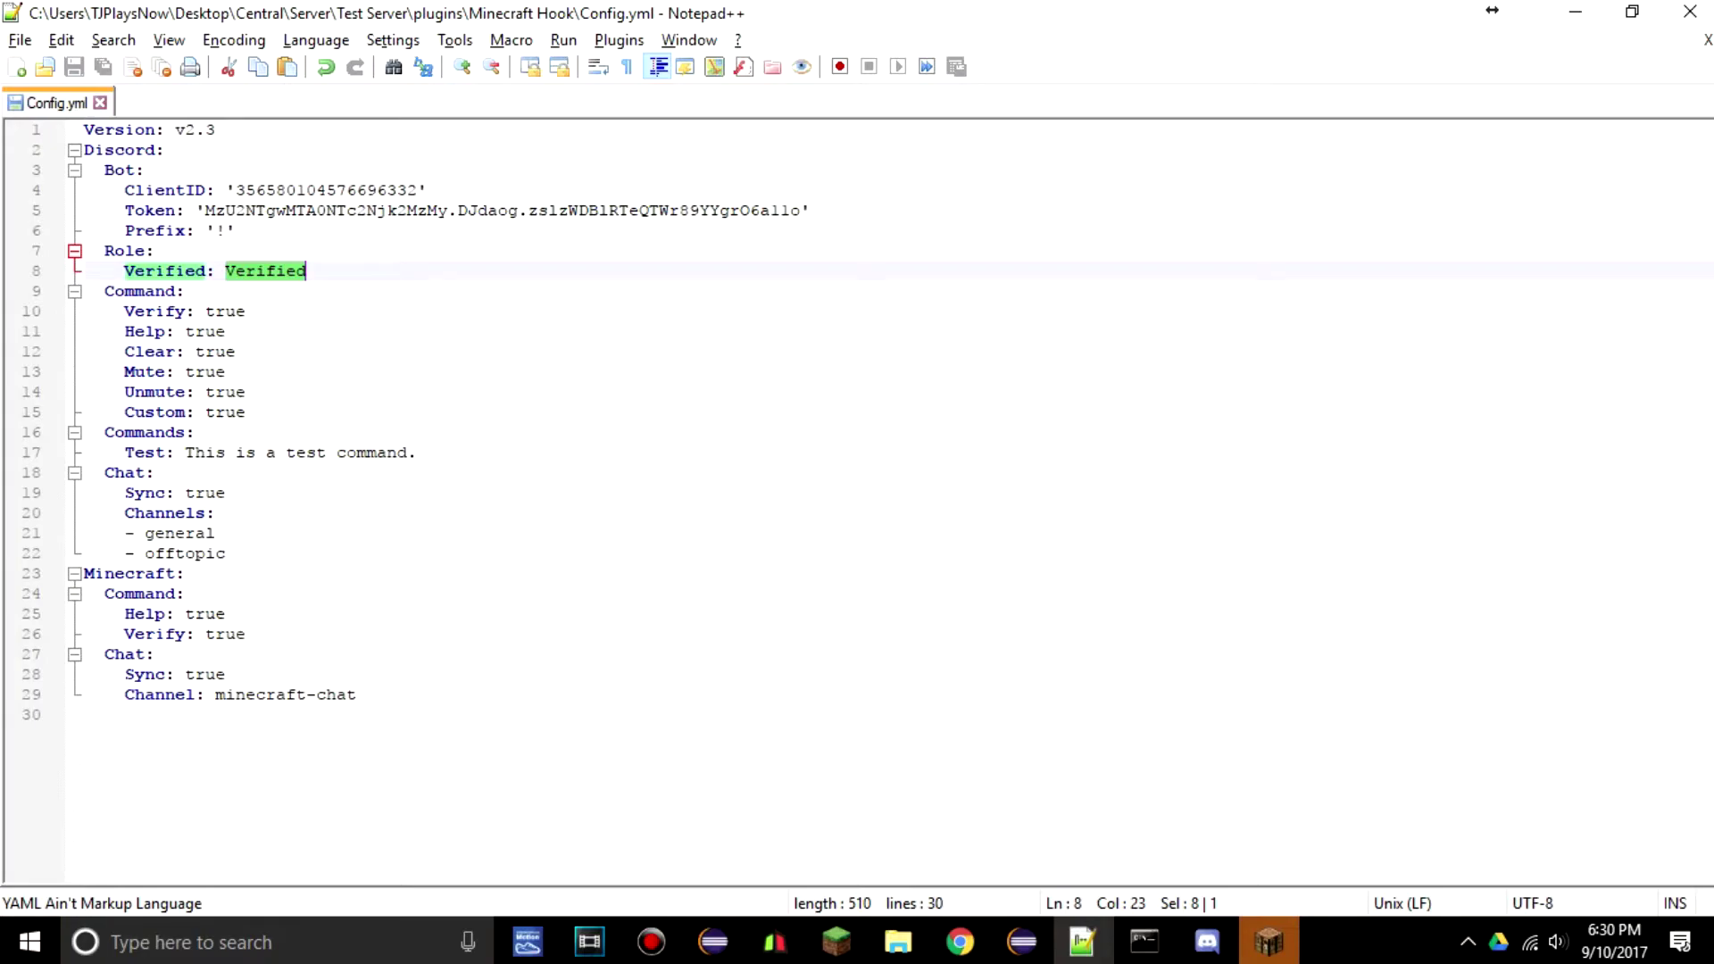
click(1207, 941)
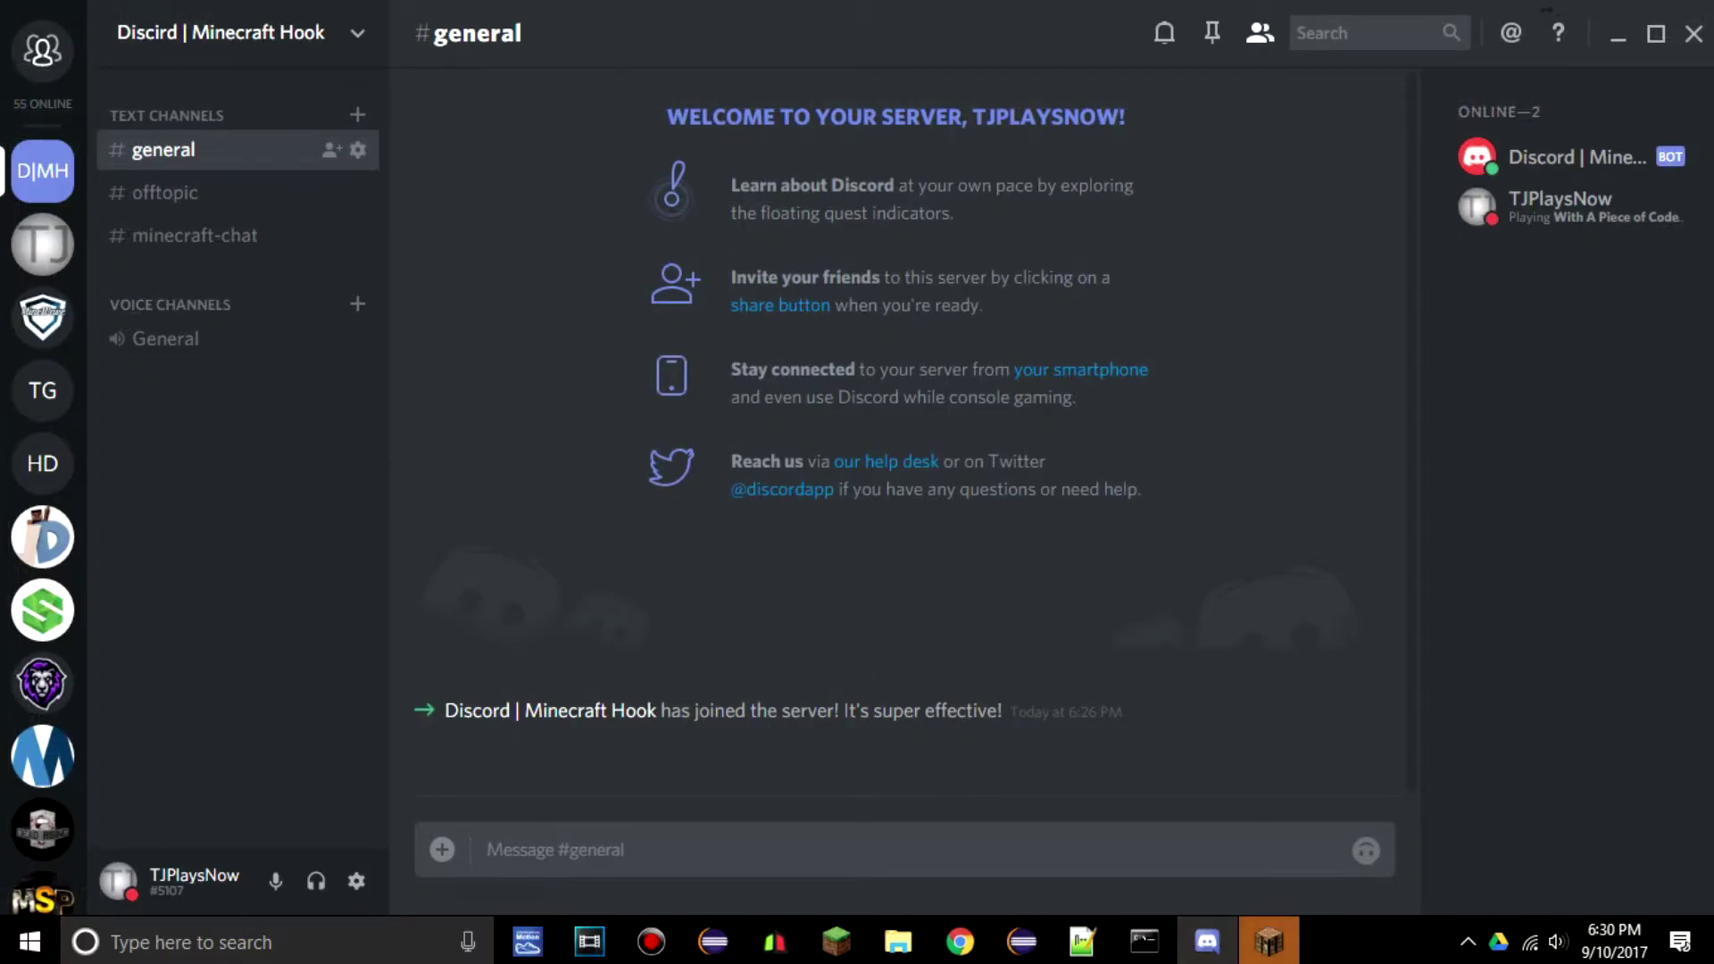
click(1268, 941)
- Join the third multiplayer server and run /mch verify to get a Discord code
click(862, 570)
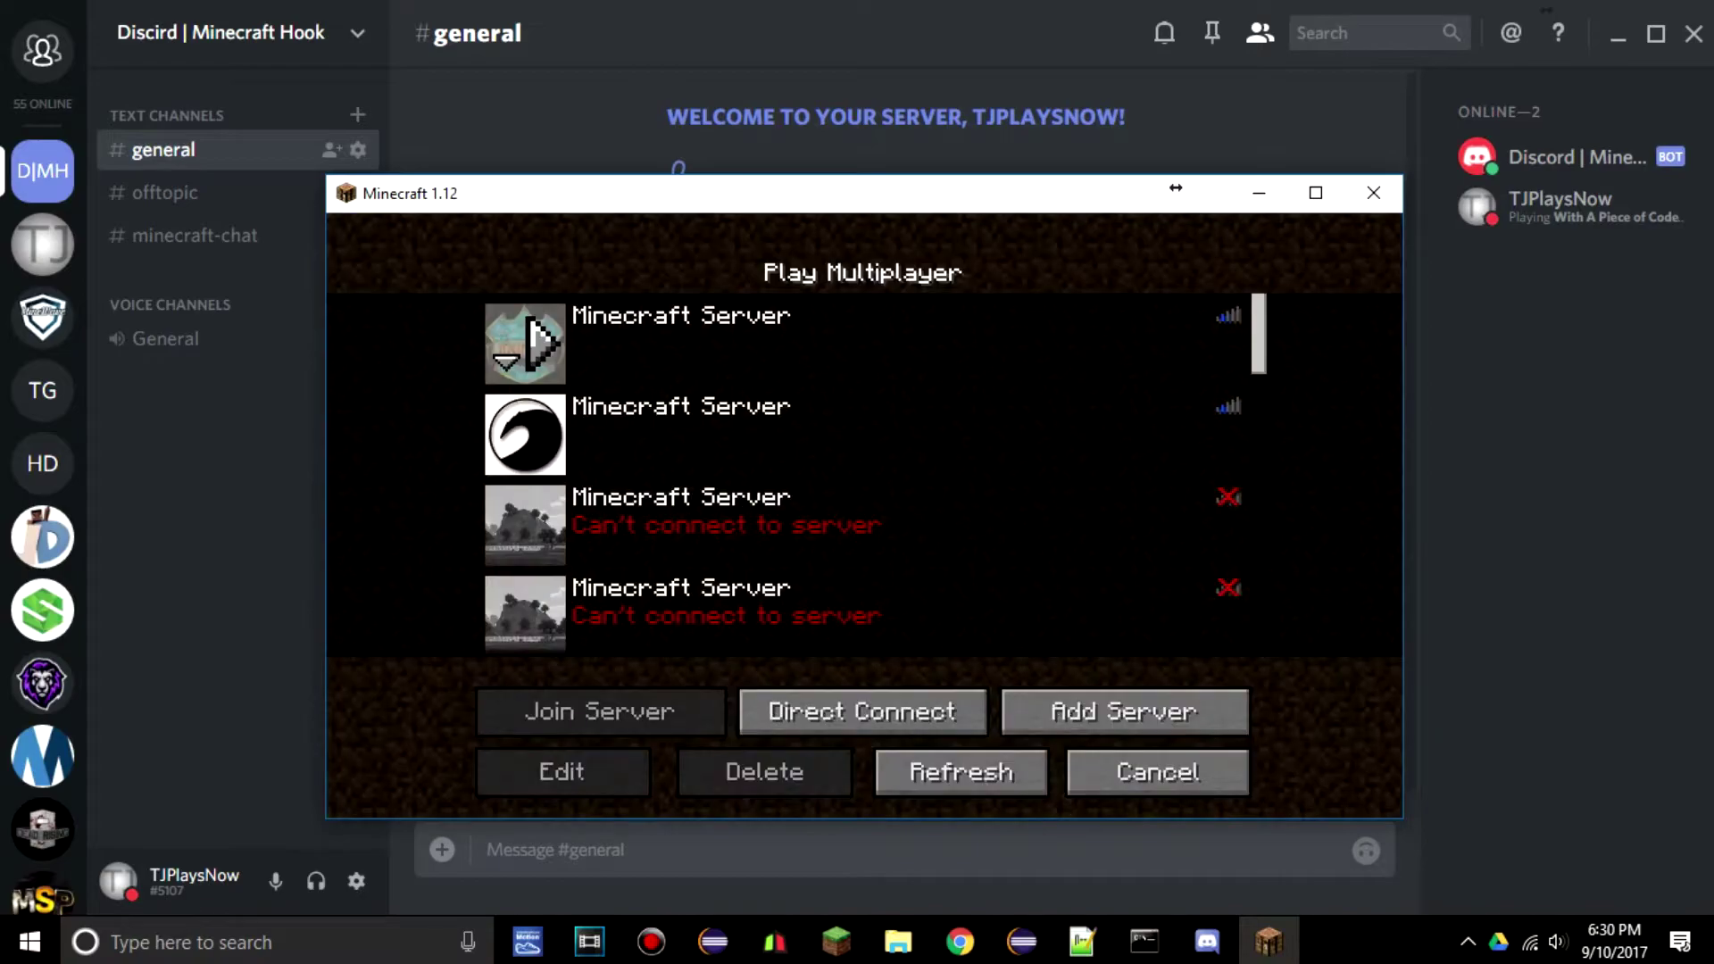
double_click(862, 534)
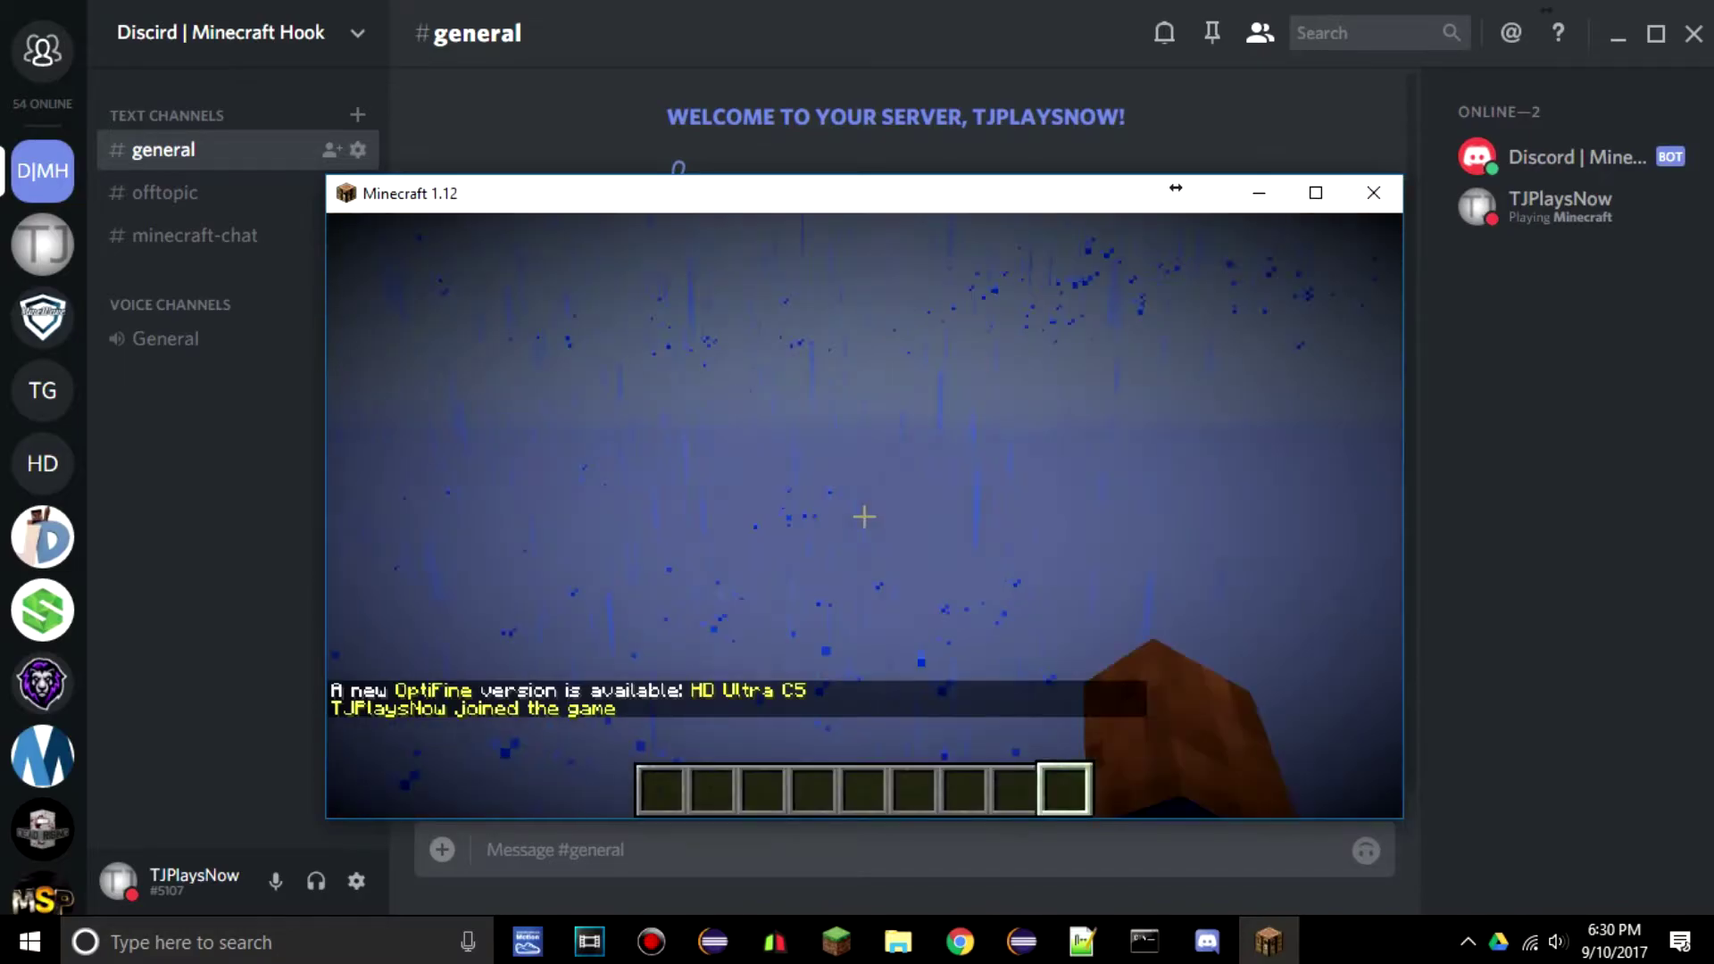
text(mch verid)
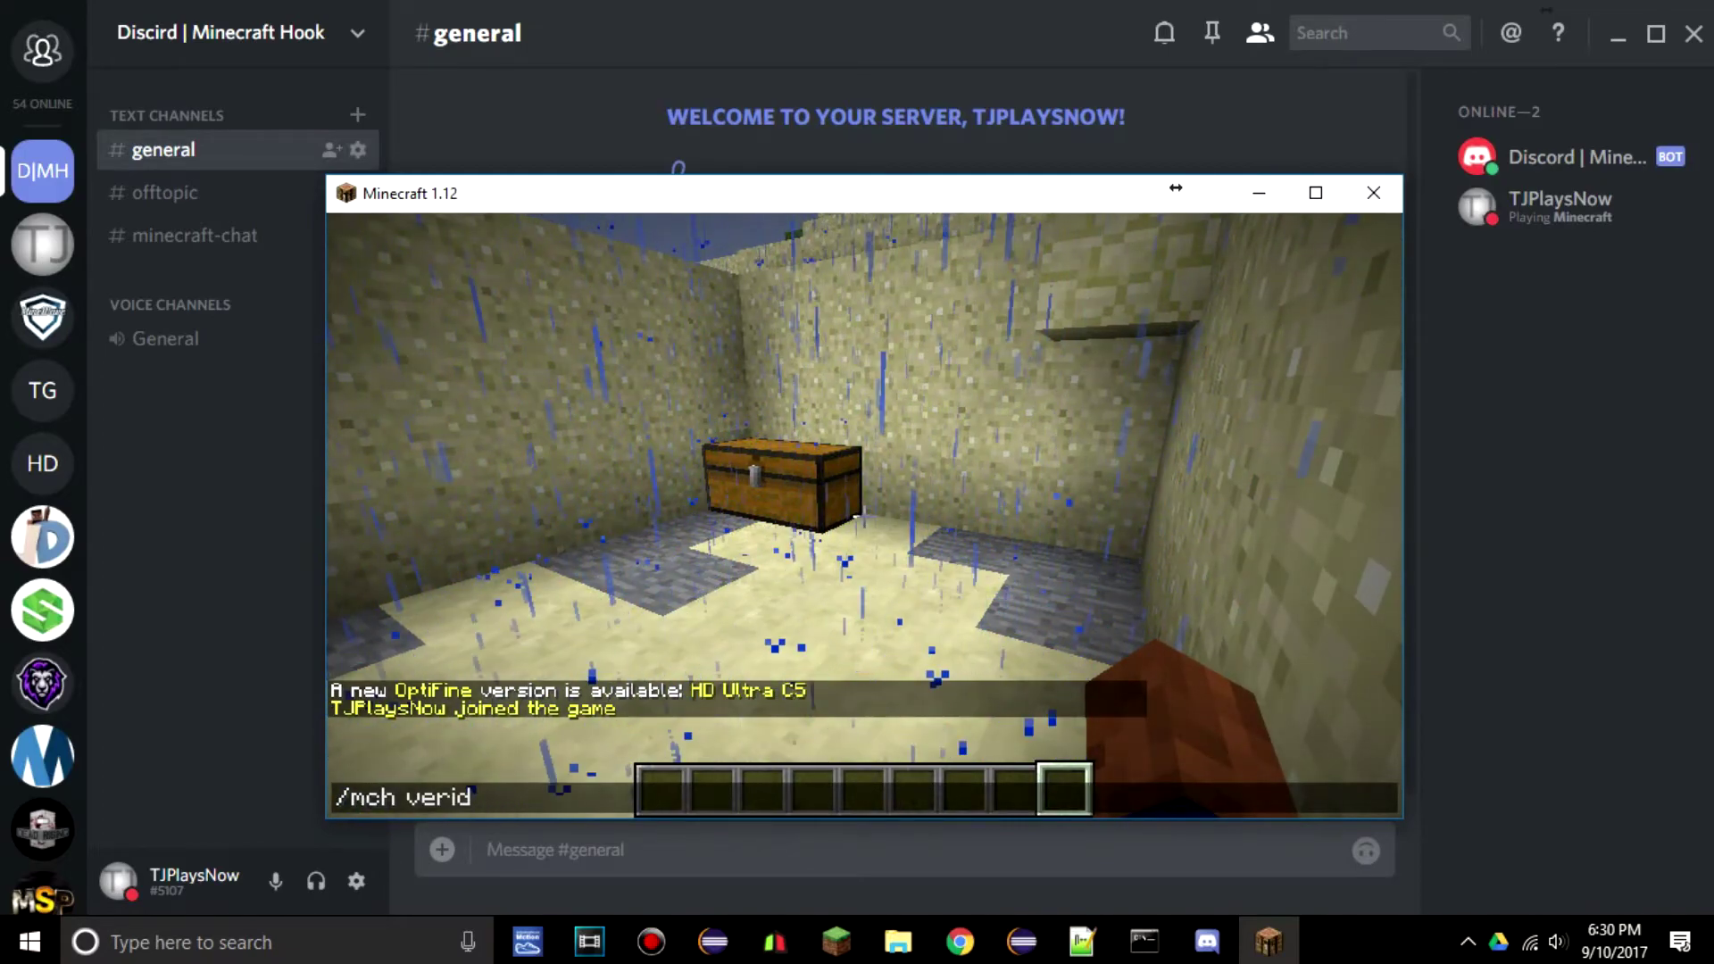
key(BackSpace)
text(fy)
key(Return)
- Type !verify with the verification code, then cut it from chat for Discord
text(t!)
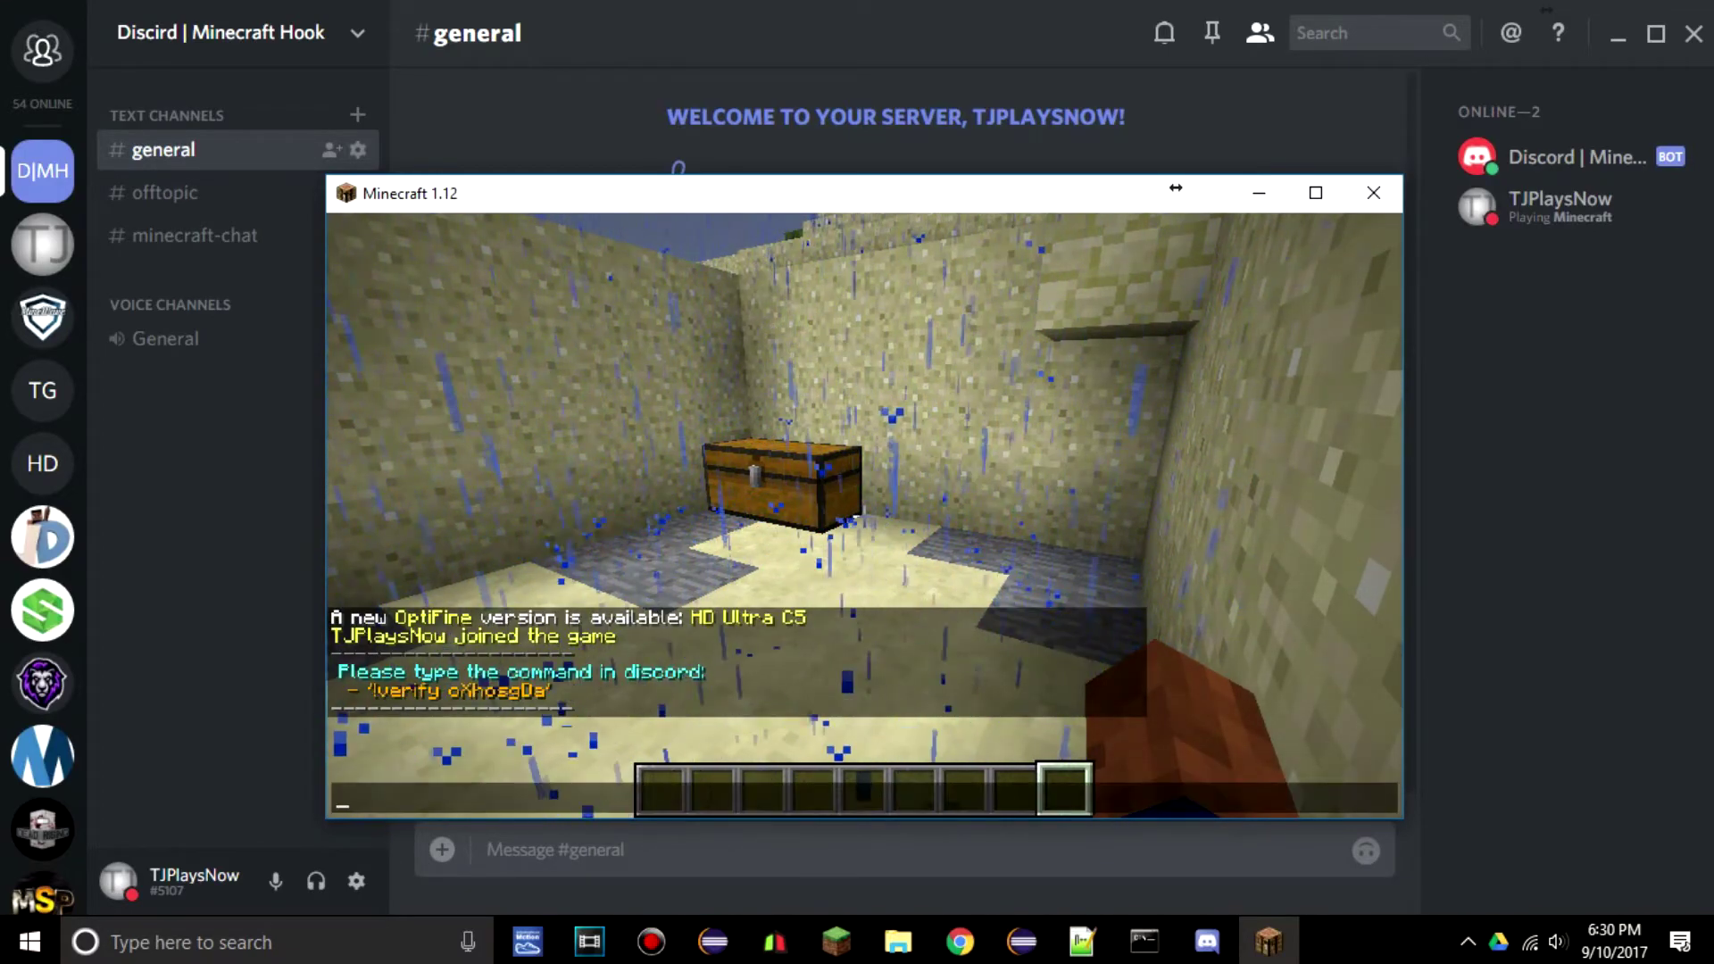
text(verify)
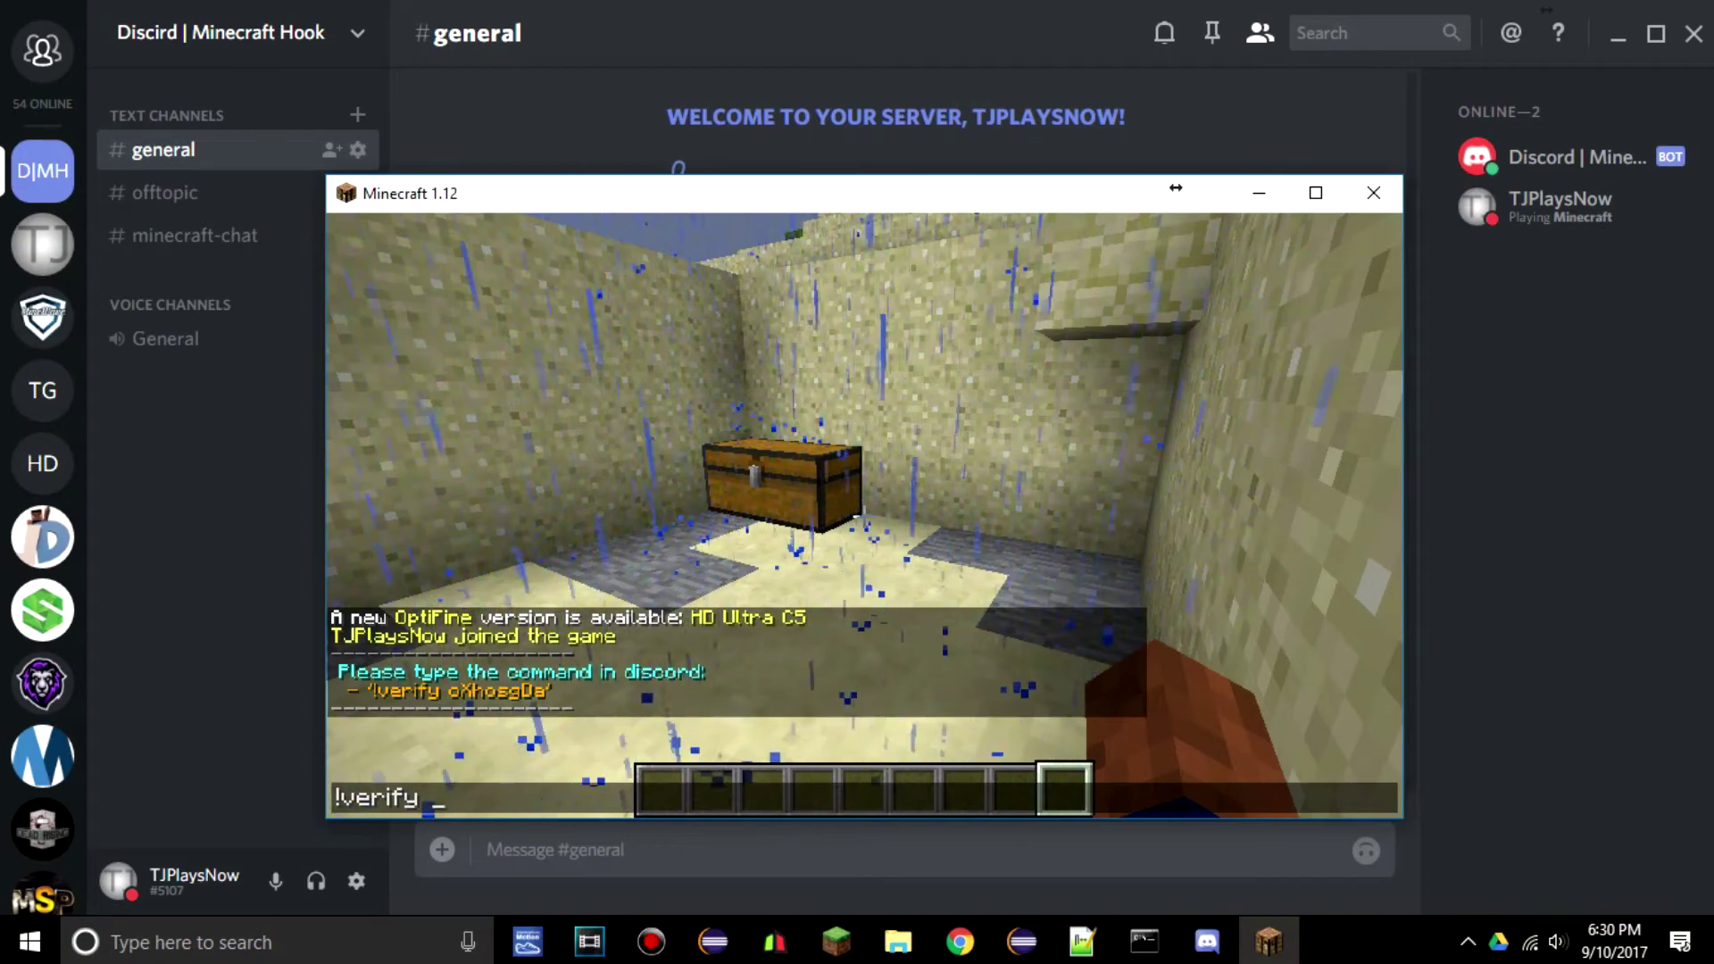
text( oXh)
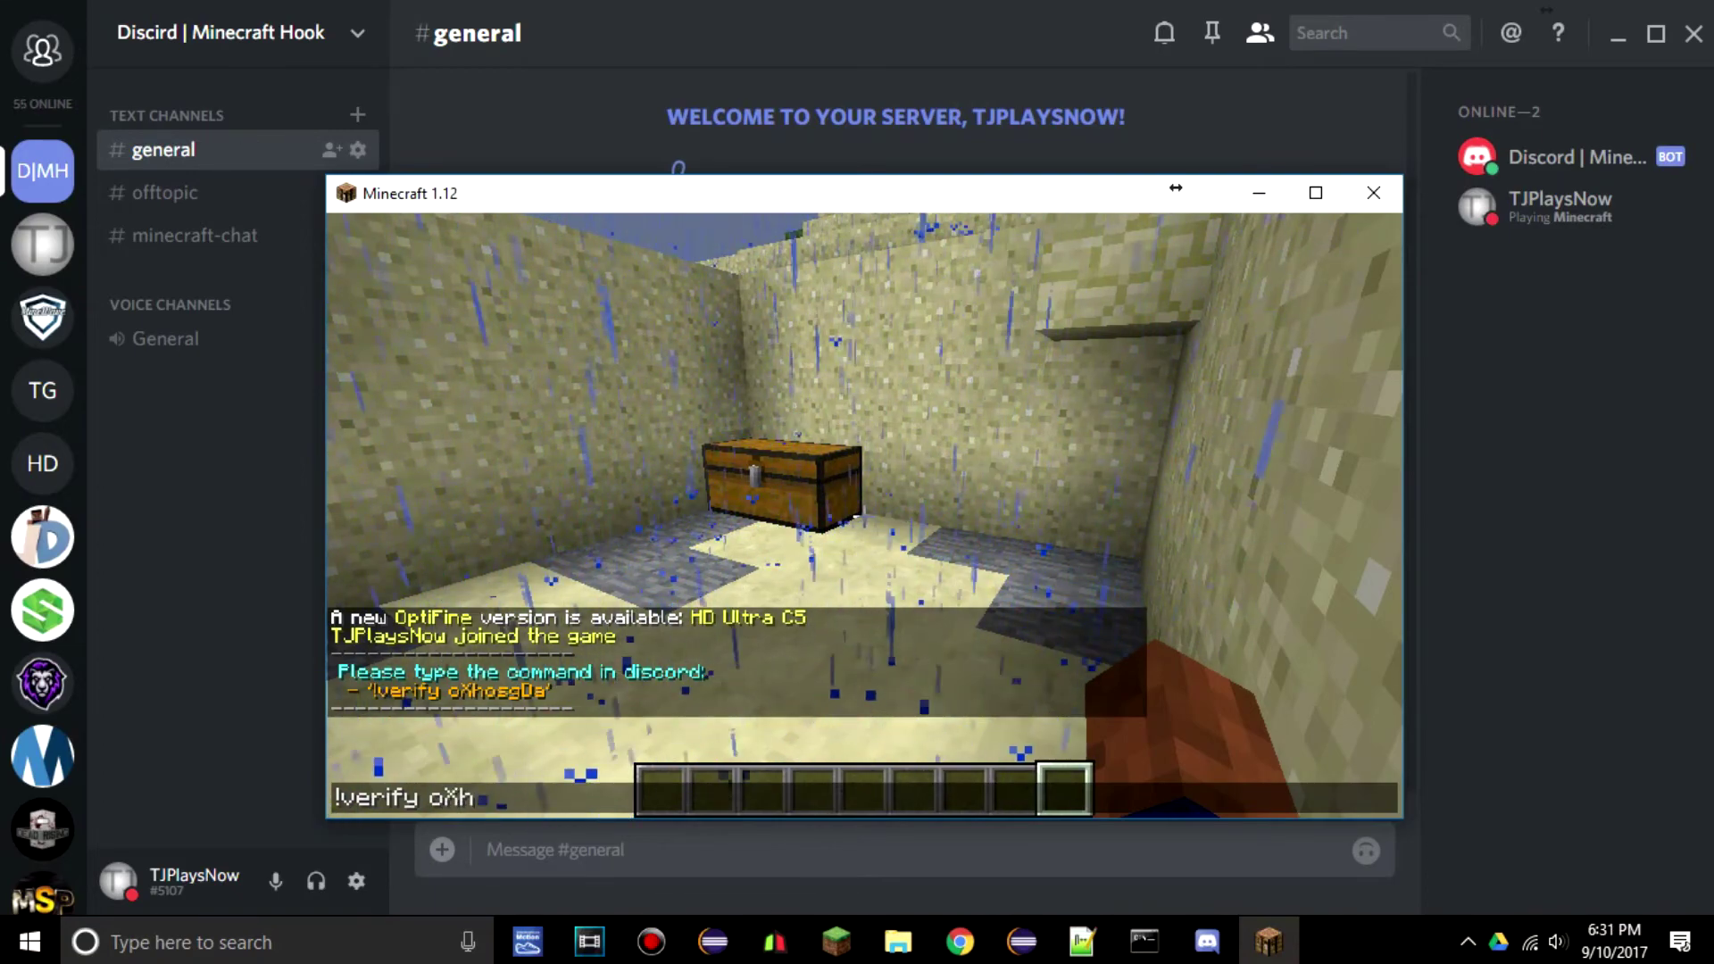
text(osgDa)
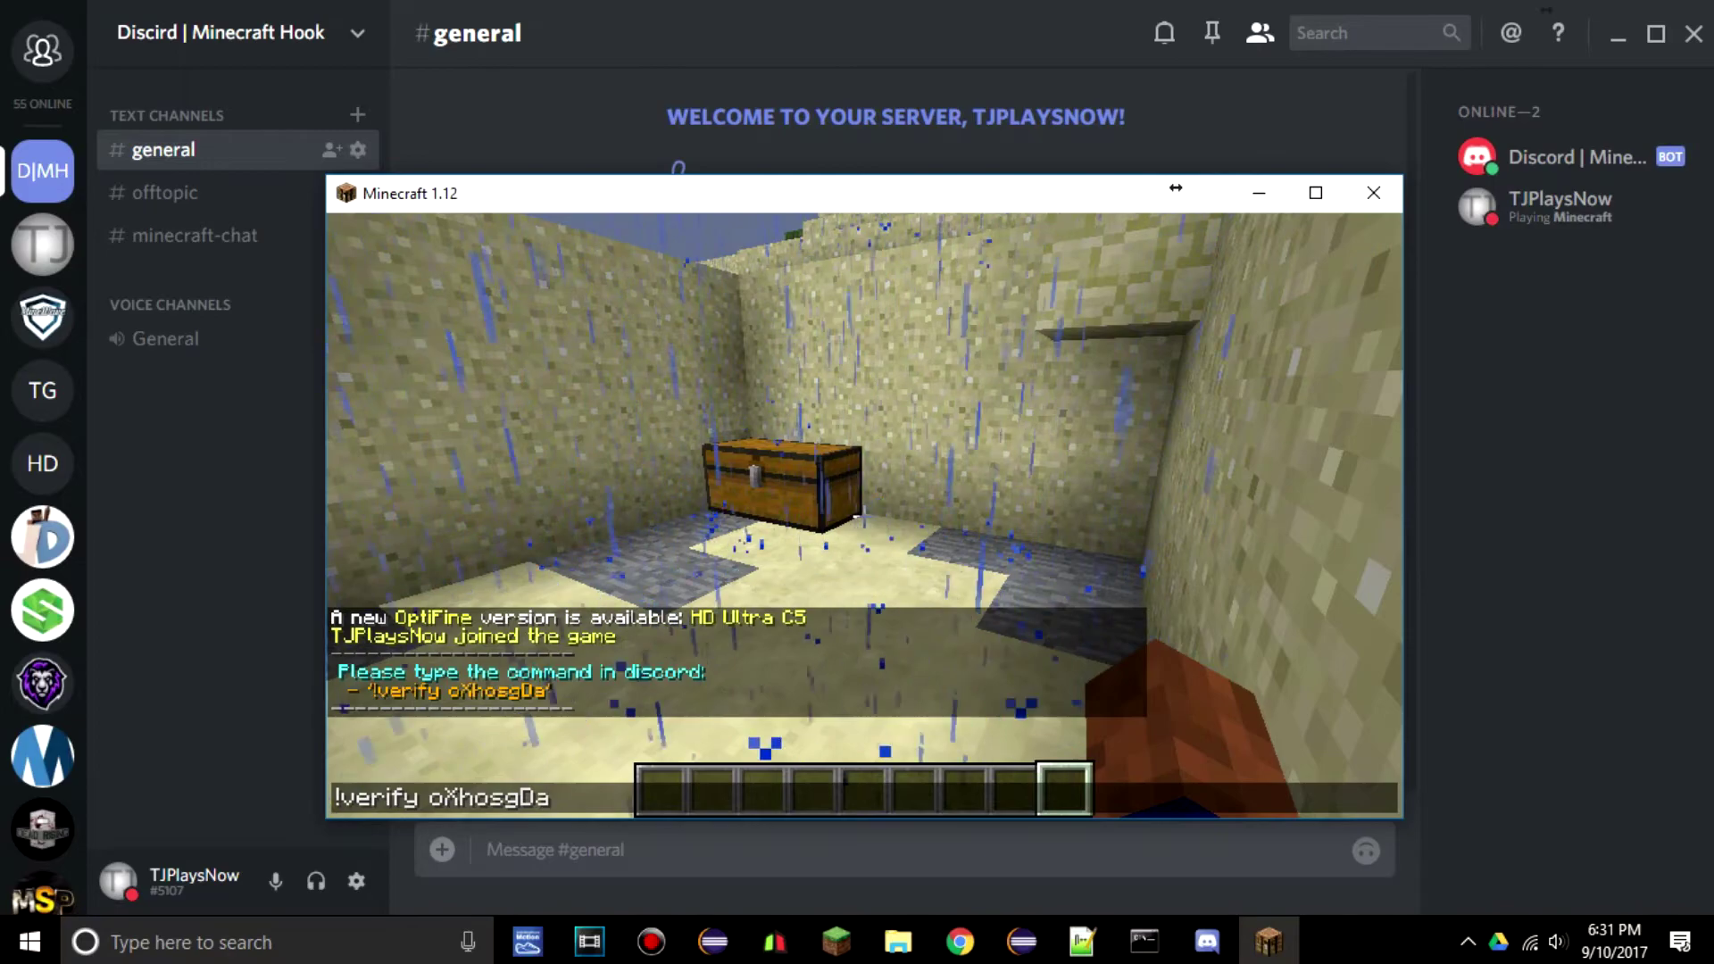
key(ctrl+a)
key(ctrl+x)
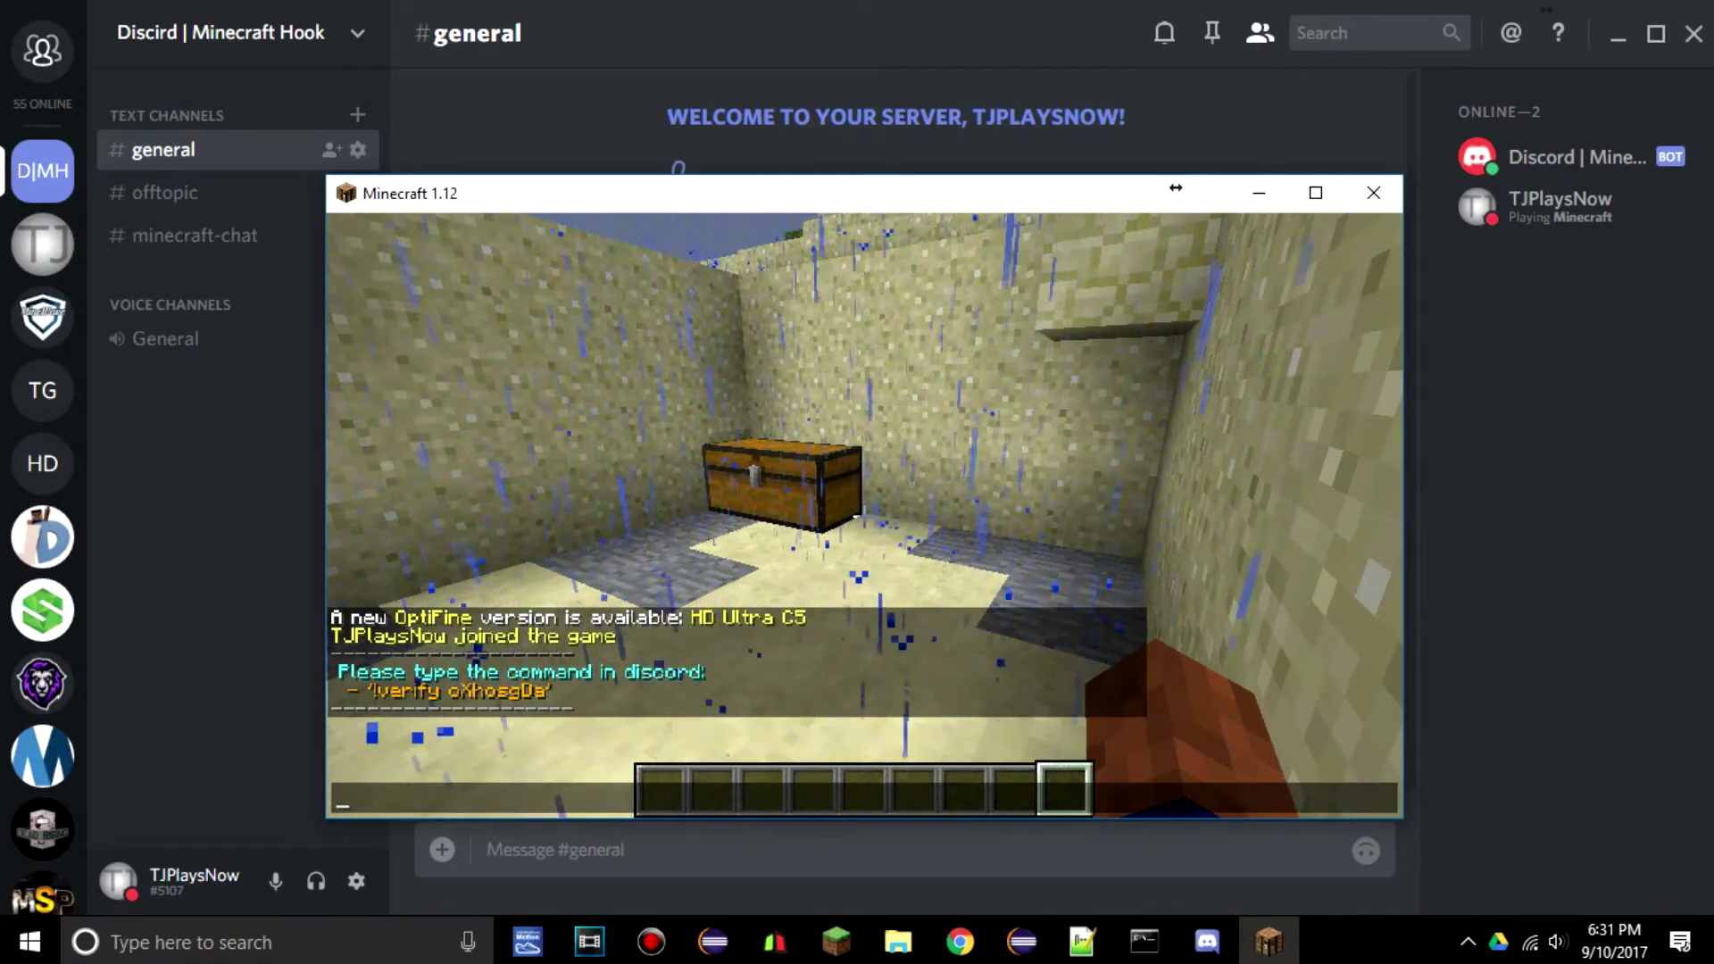
key(alt+Tab)
- Send the !verify code in #general and check the bot's Registered reply linking both accounts
key(ctrl+v)
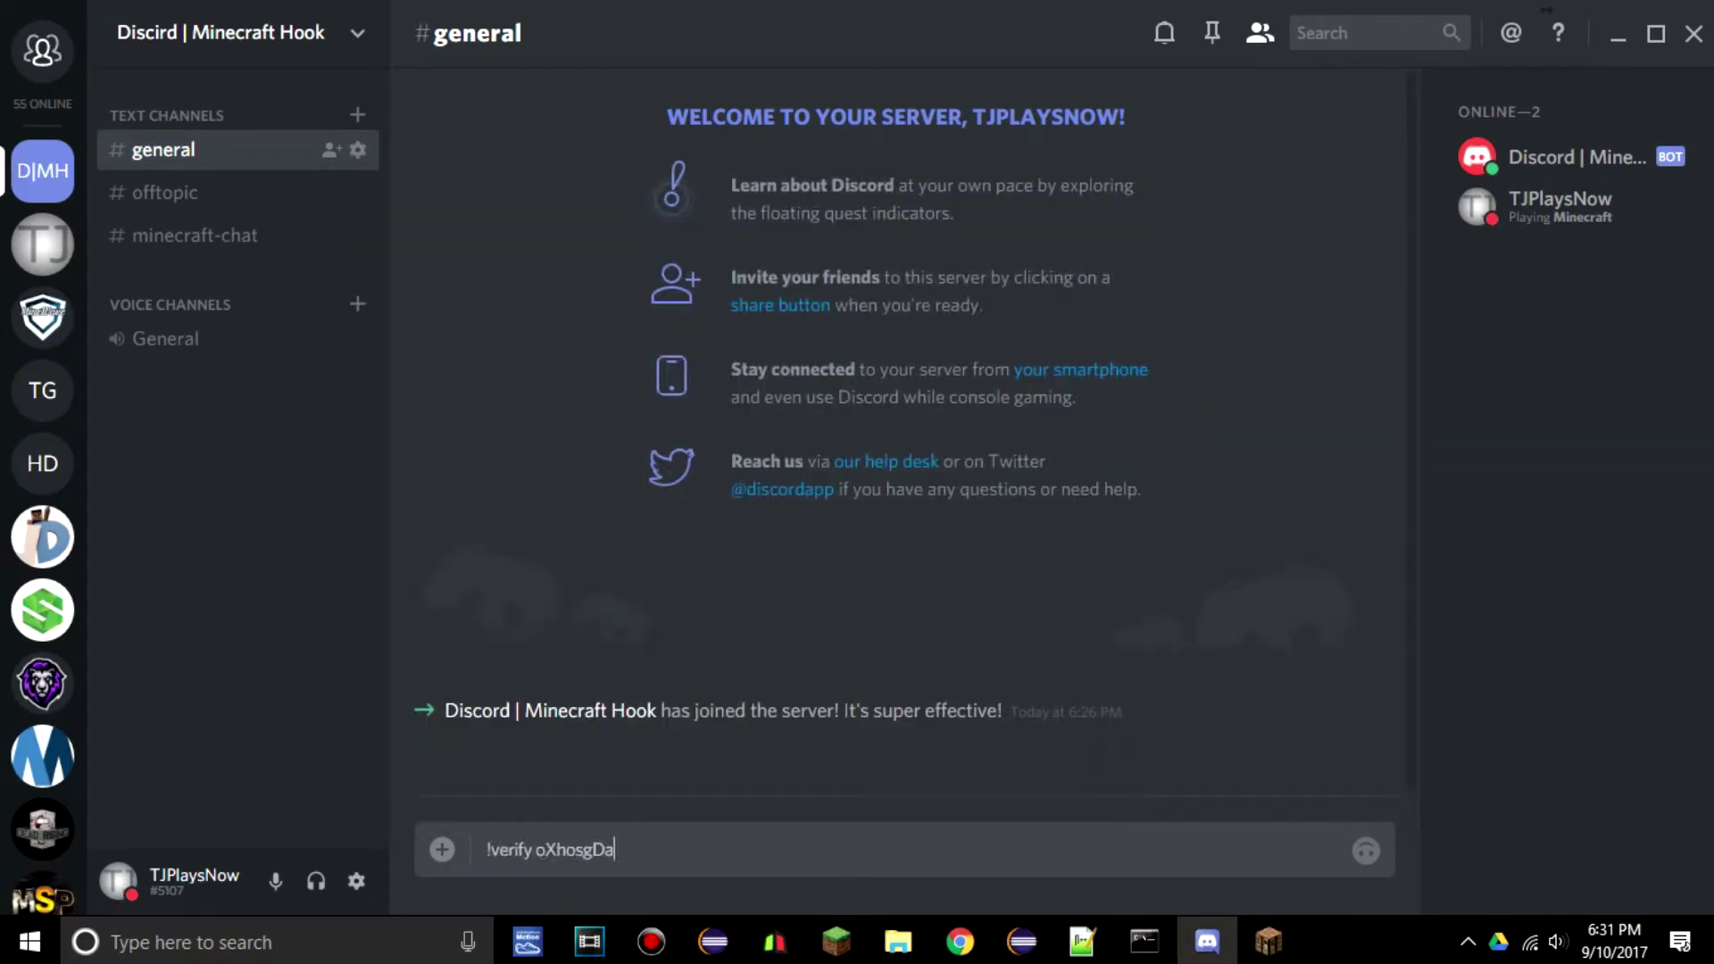
key(Return)
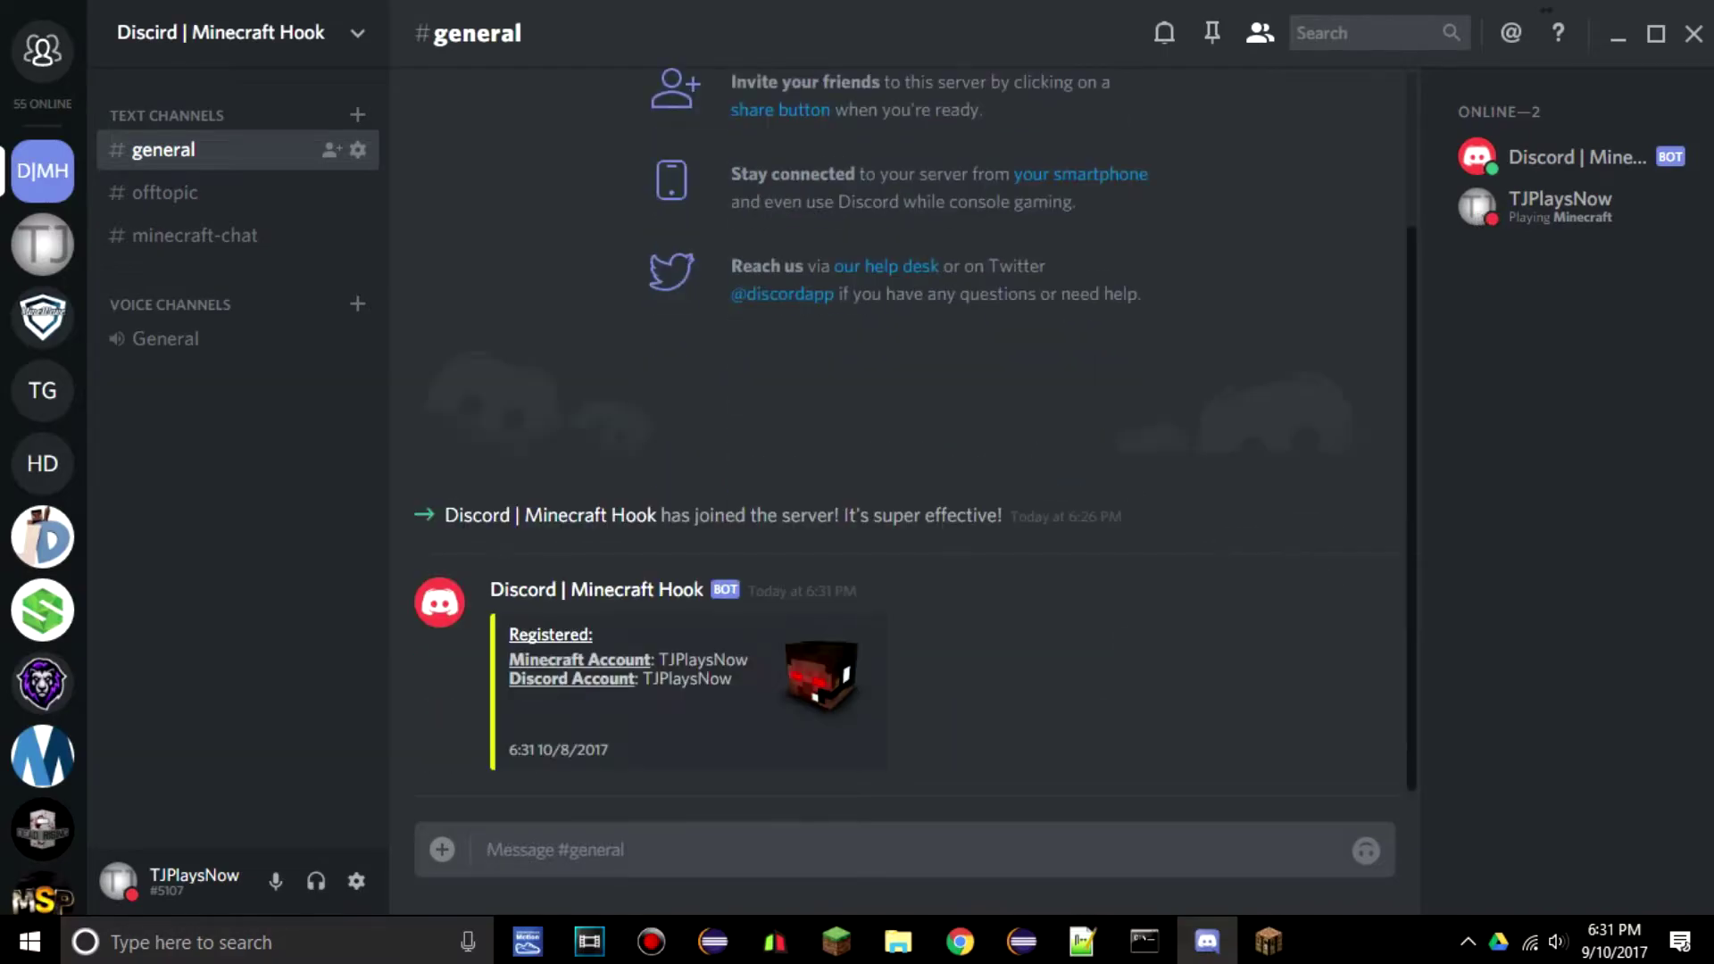
drag(643, 660, 734, 716)
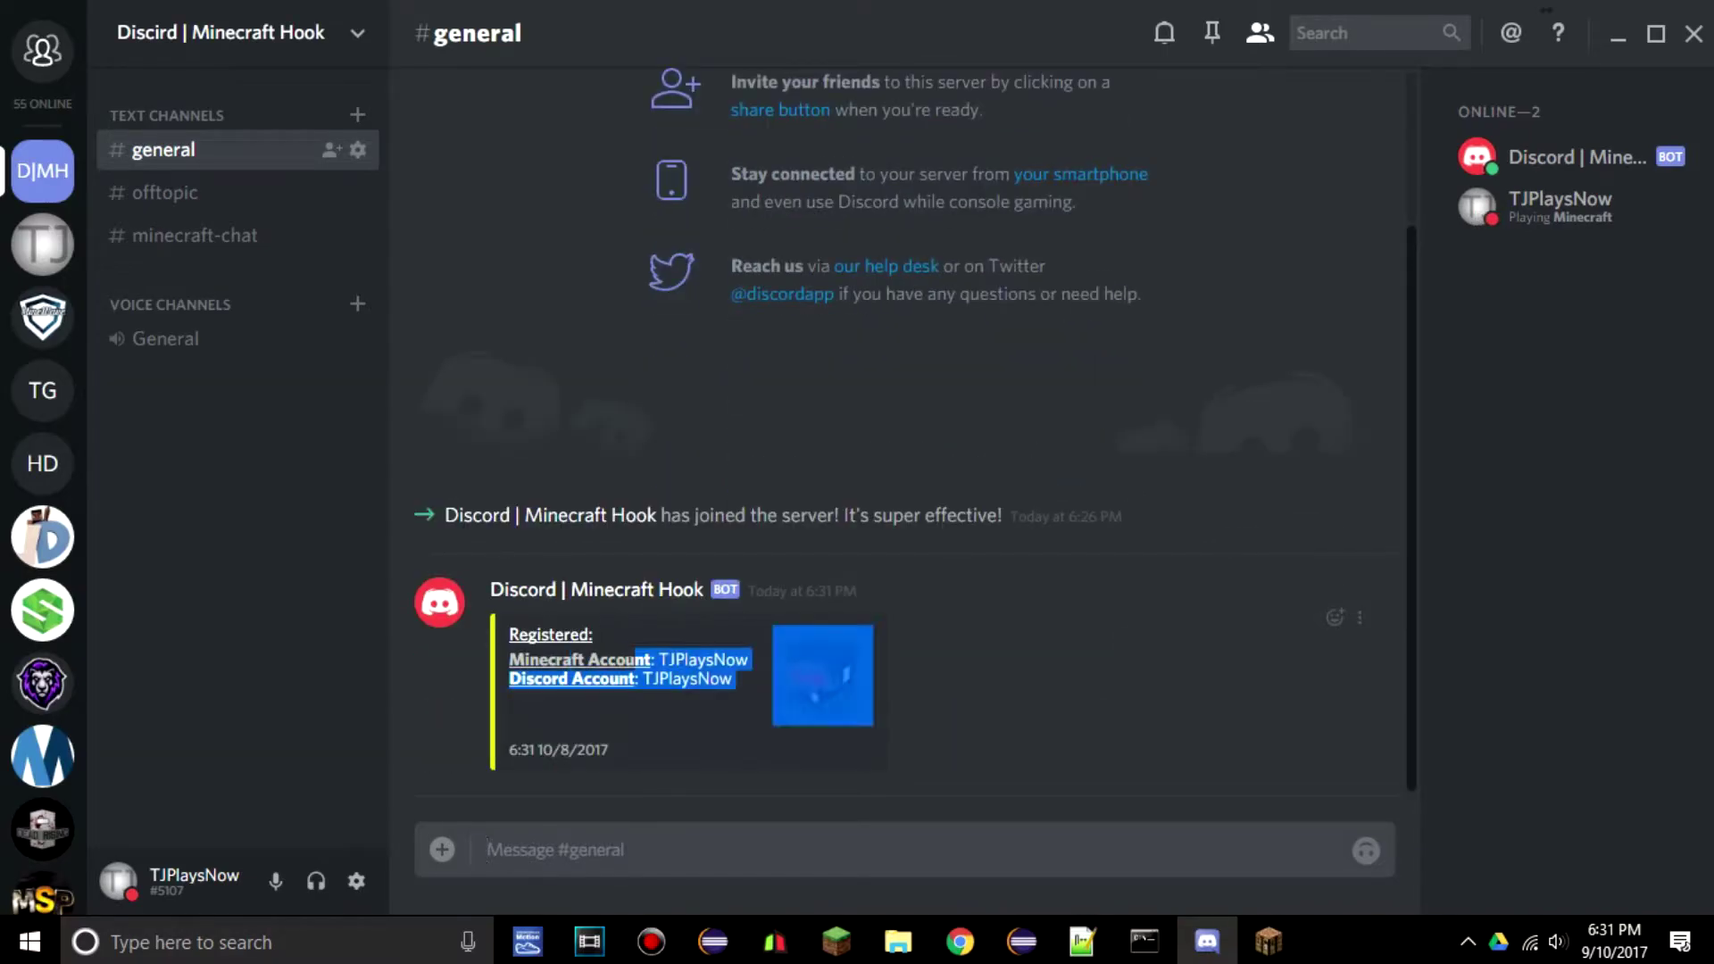
click(734, 716)
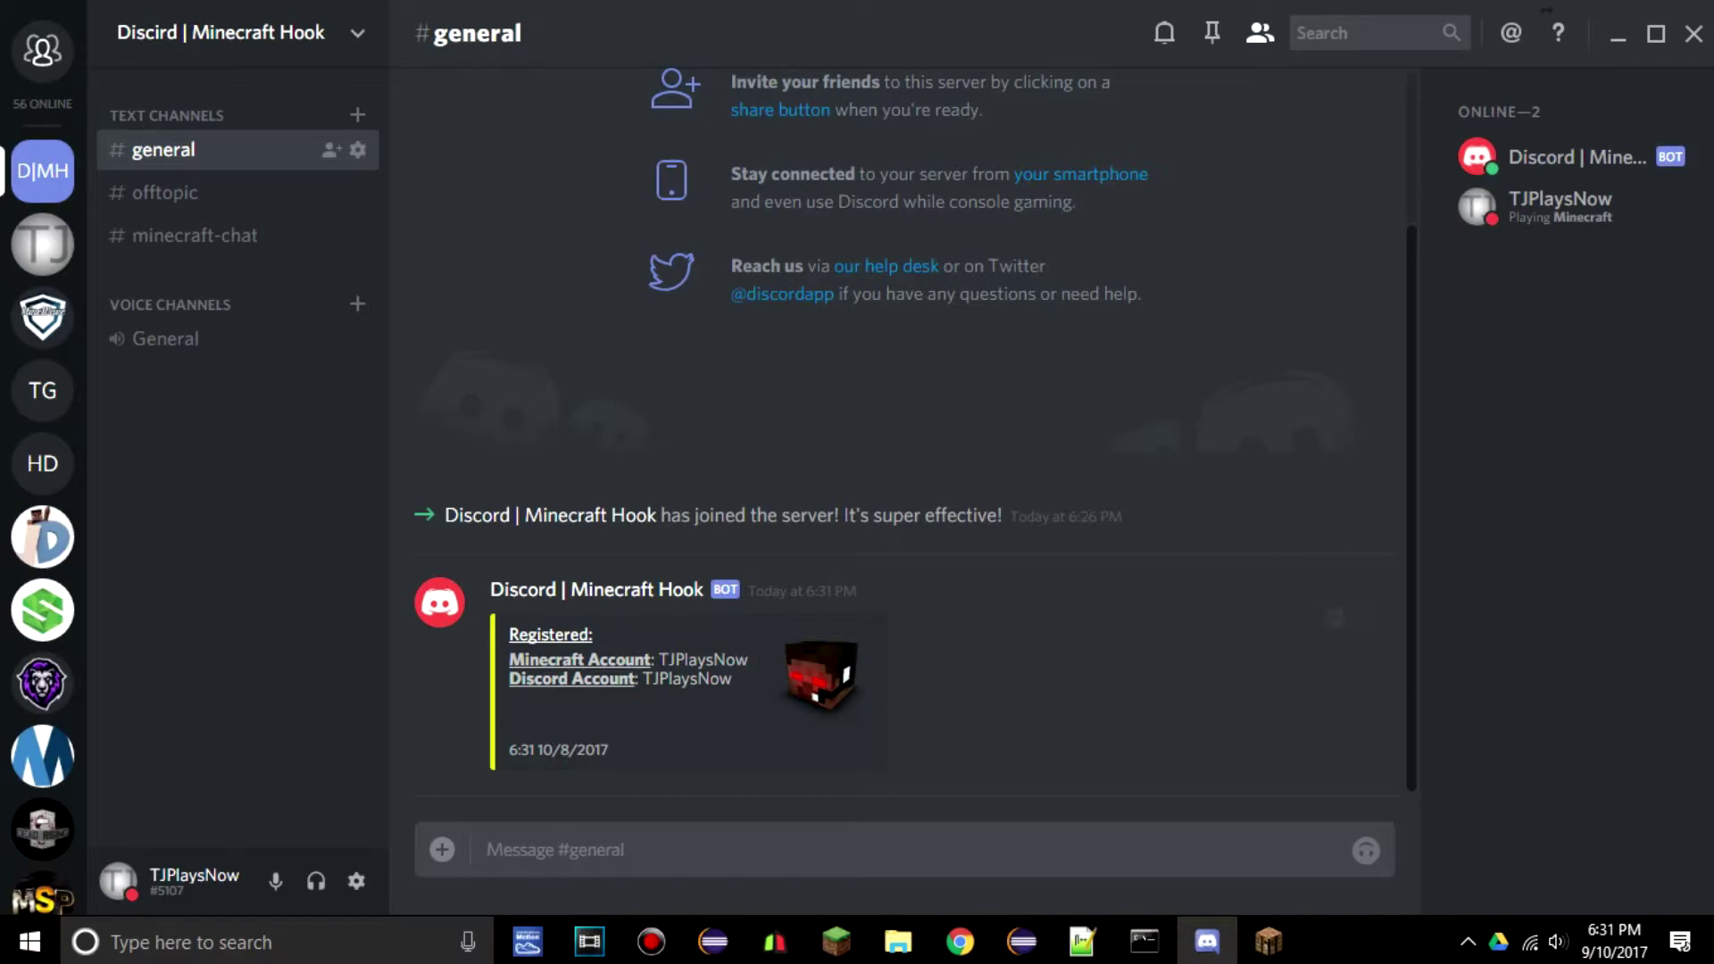
drag(509, 750, 612, 750)
click(612, 749)
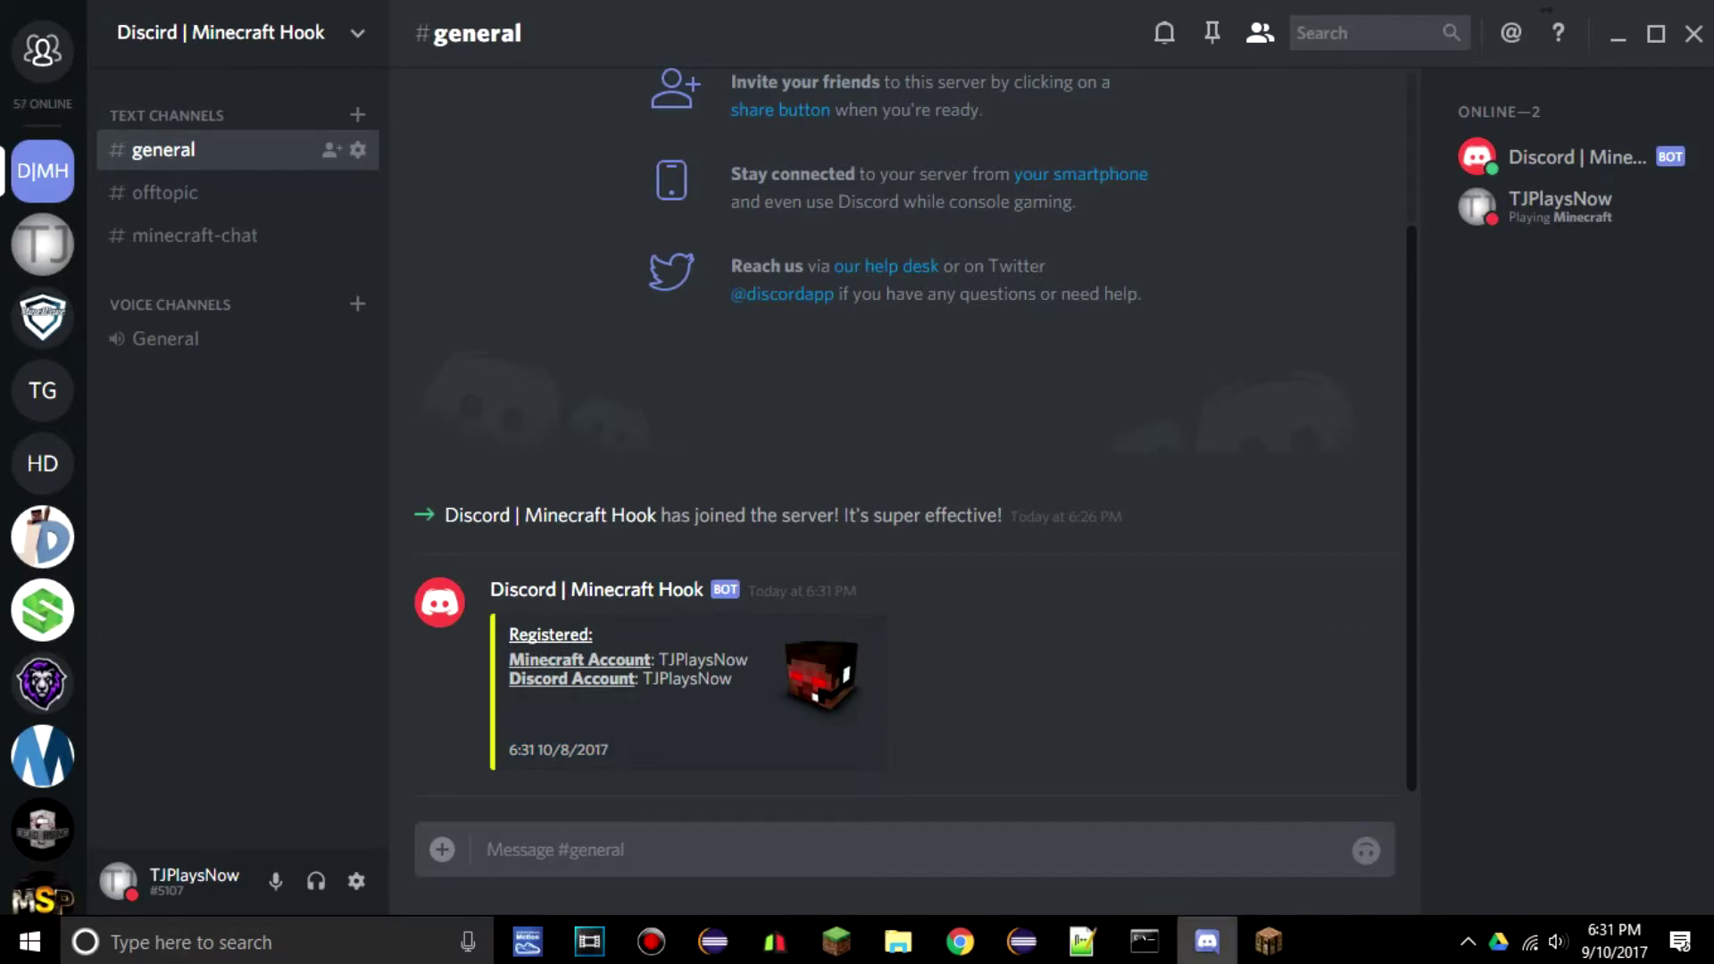
click(1268, 942)
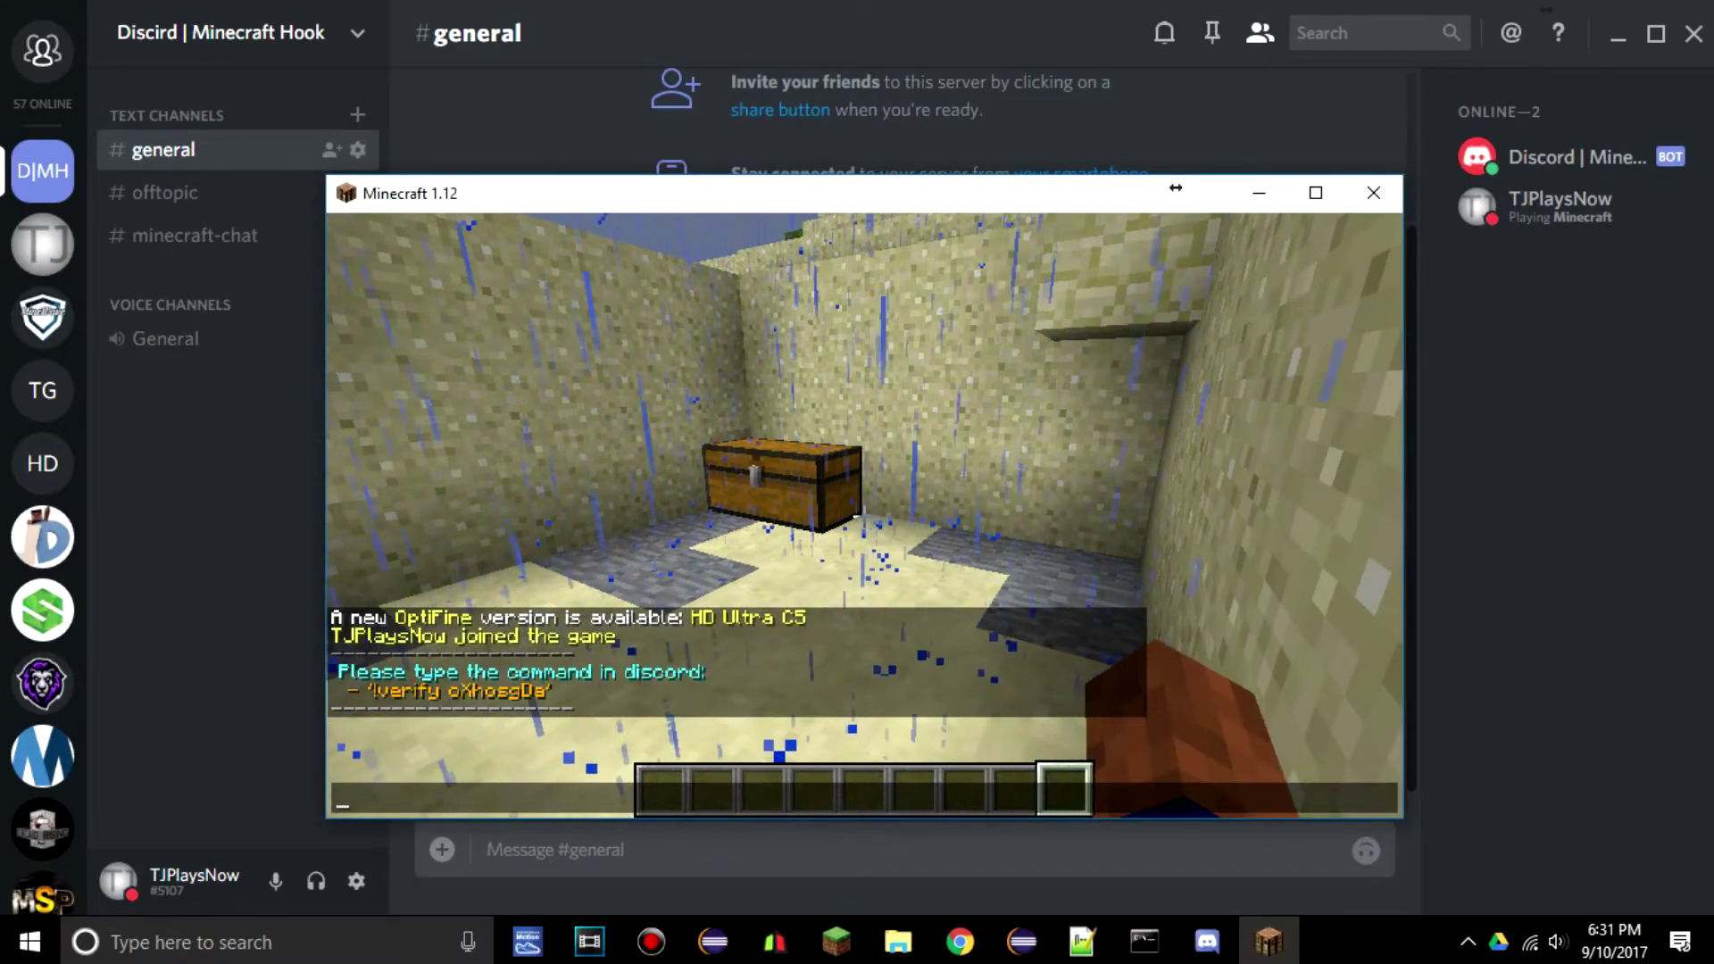
- Send 'Hey' in Minecraft chat and confirm it is relayed in #minecraft-chat
text(Hey)
key(Return)
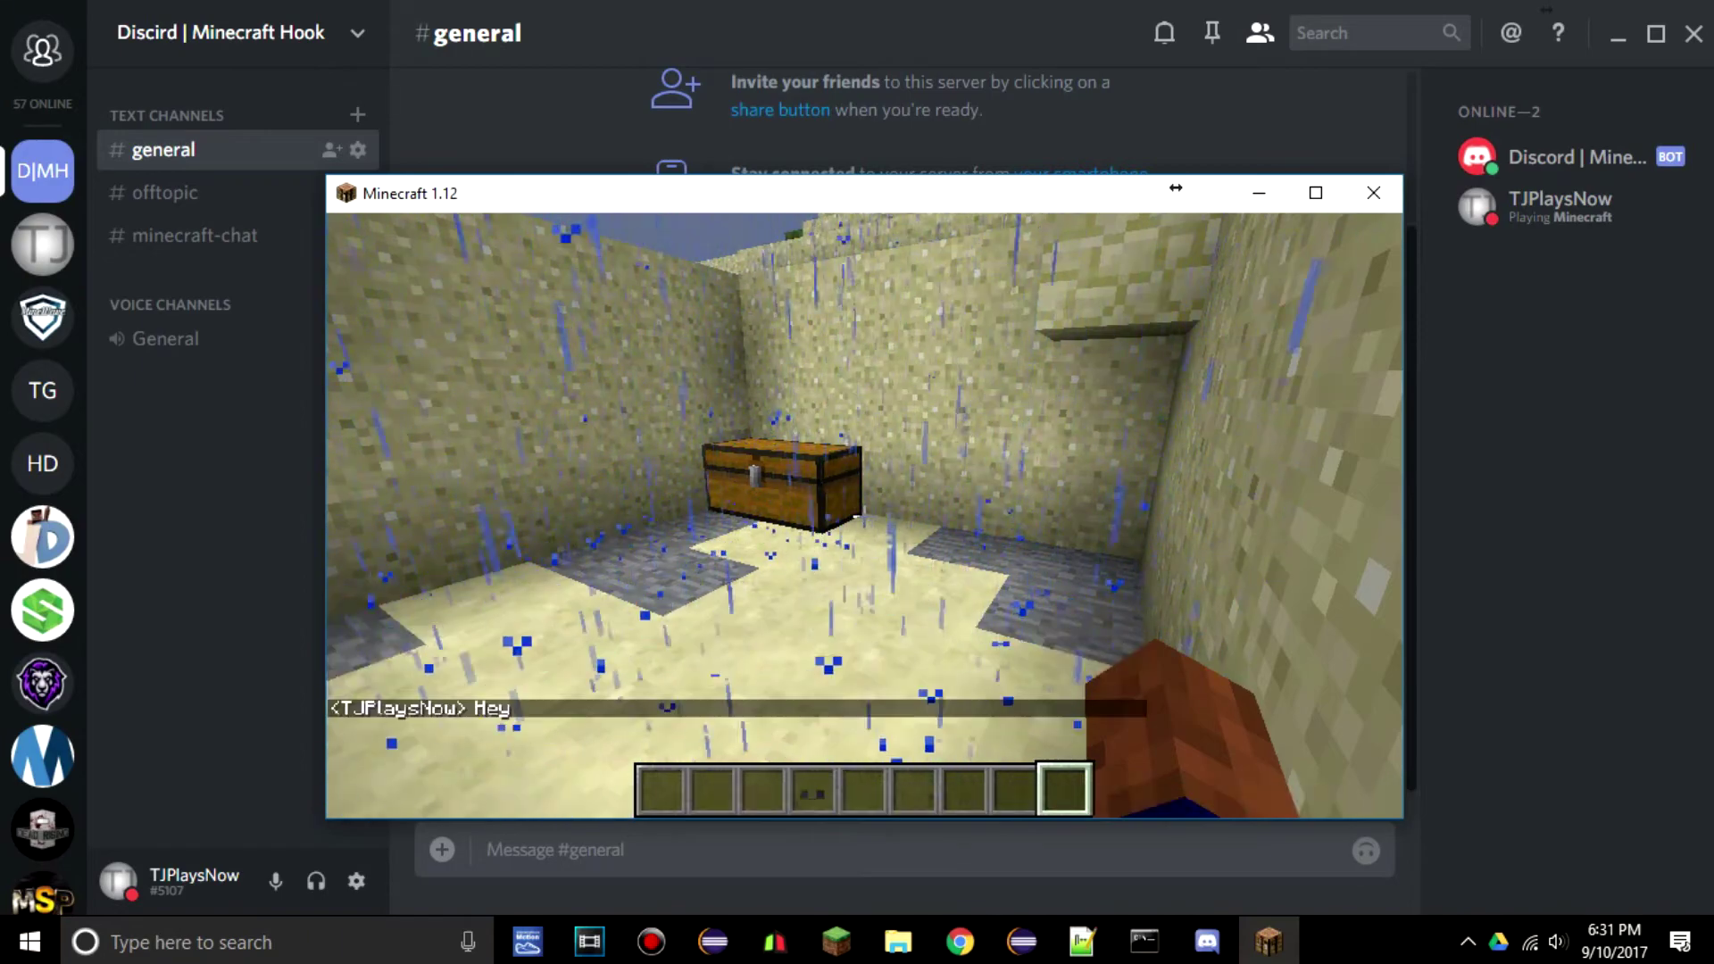
key(e)
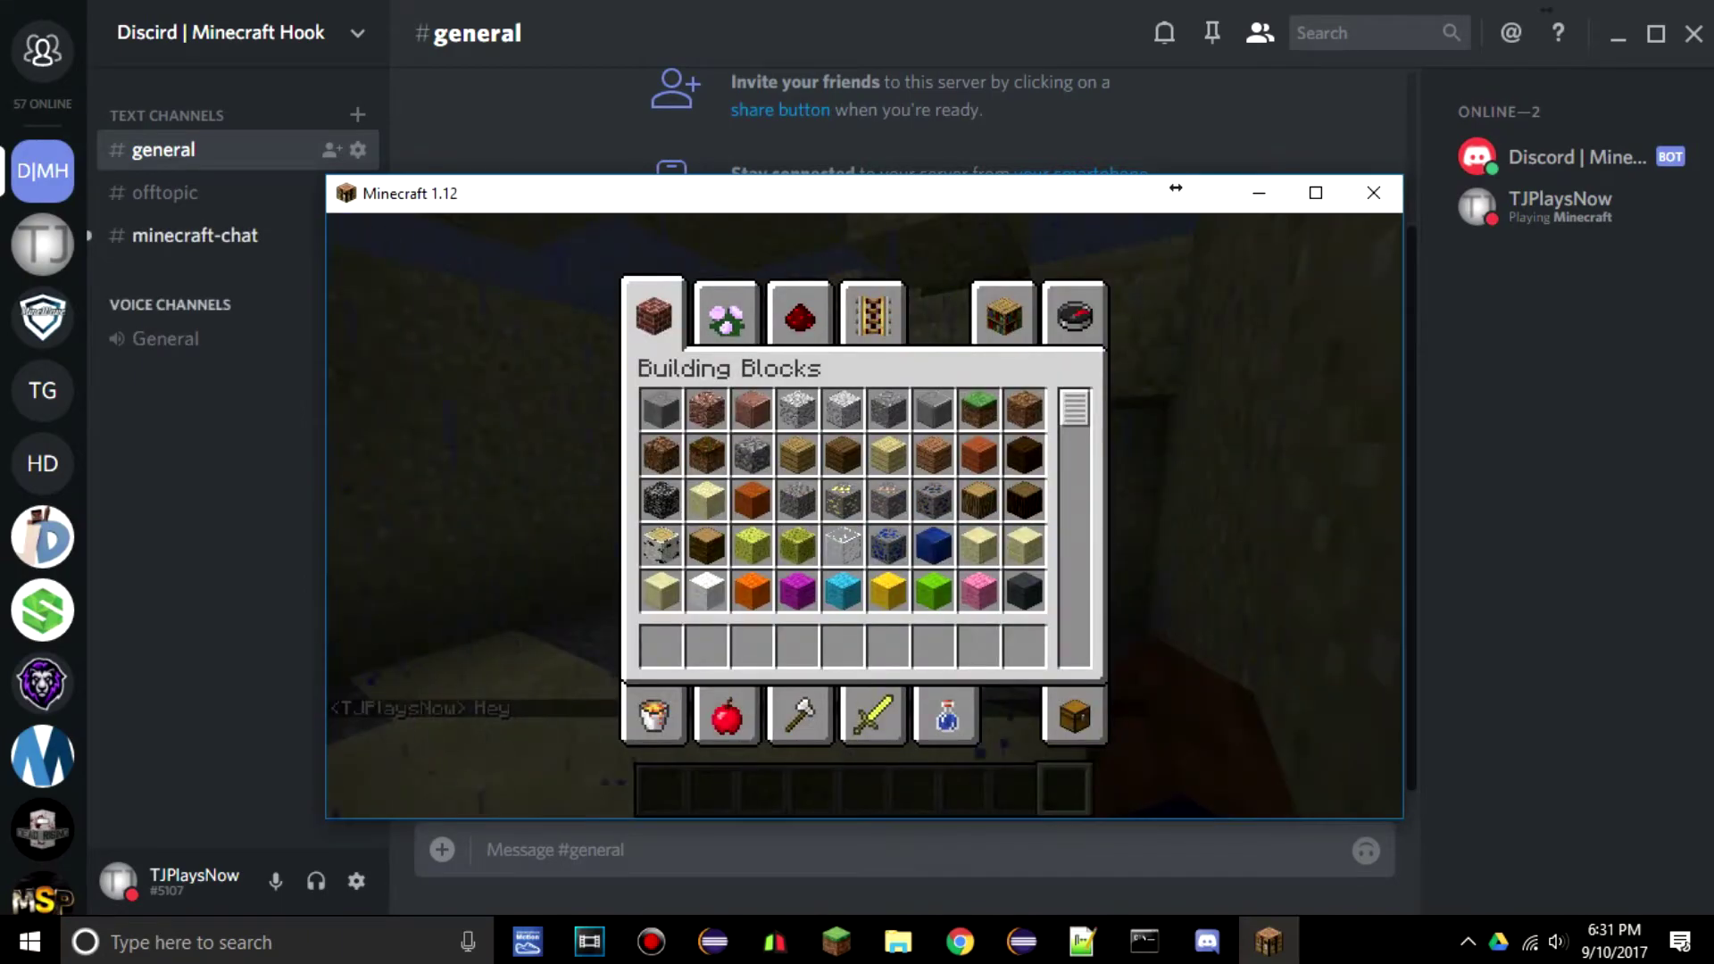
click(195, 234)
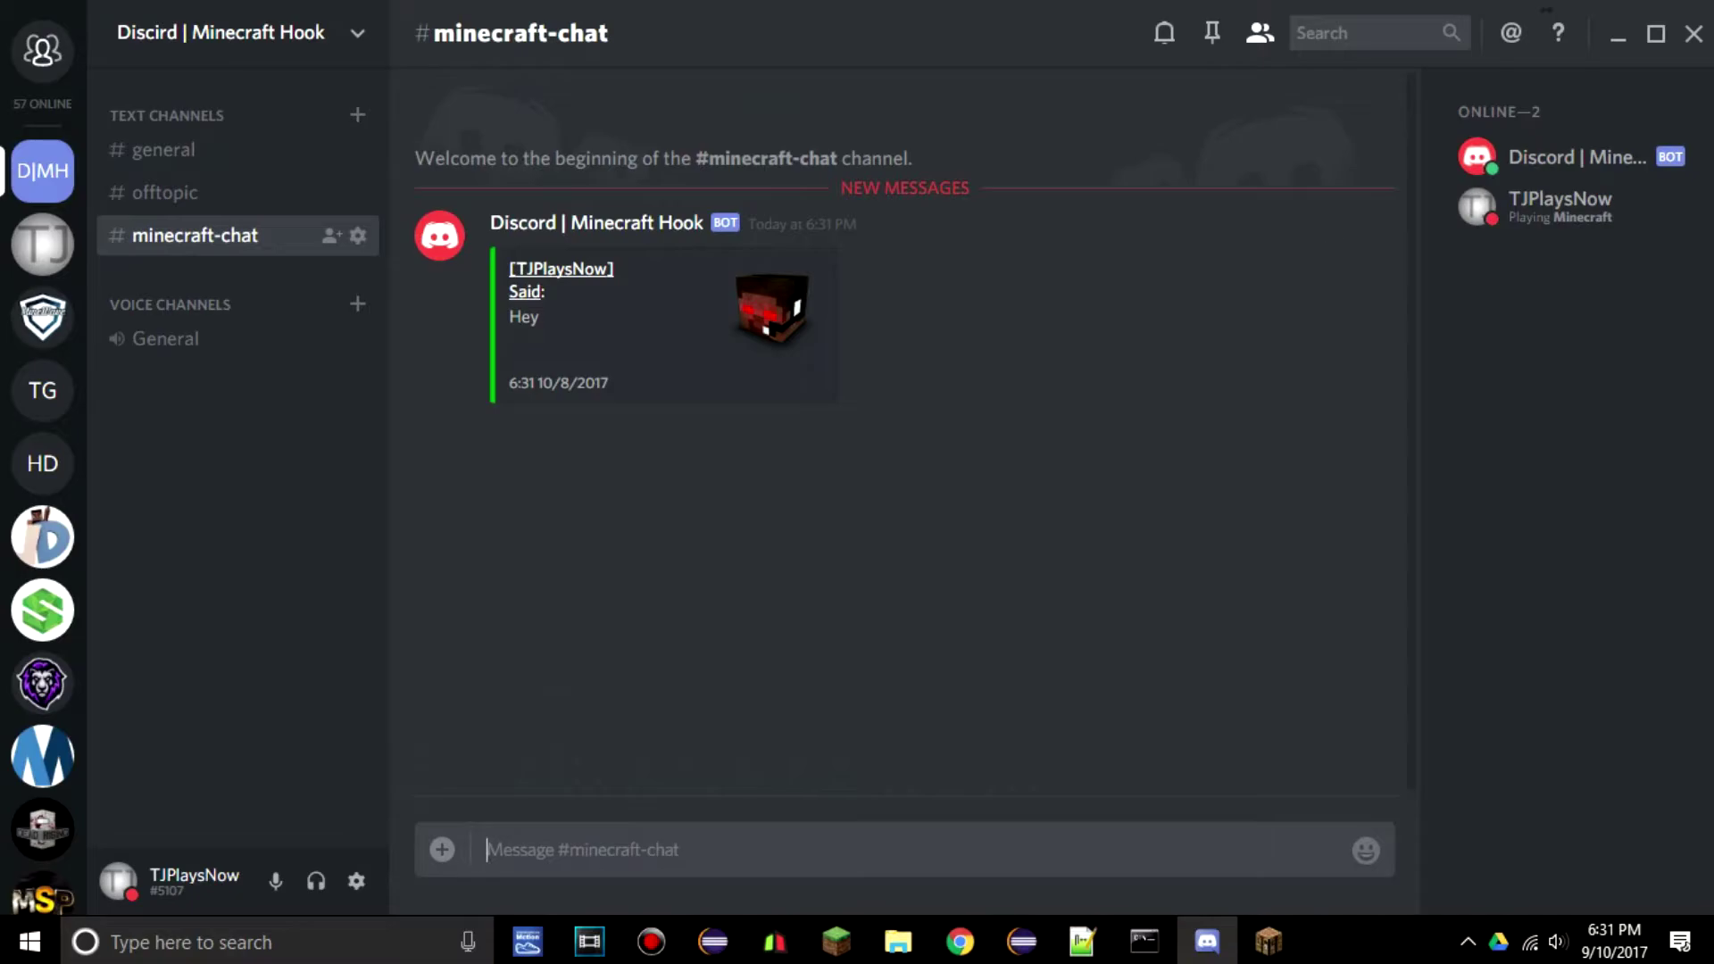
drag(847, 431, 665, 344)
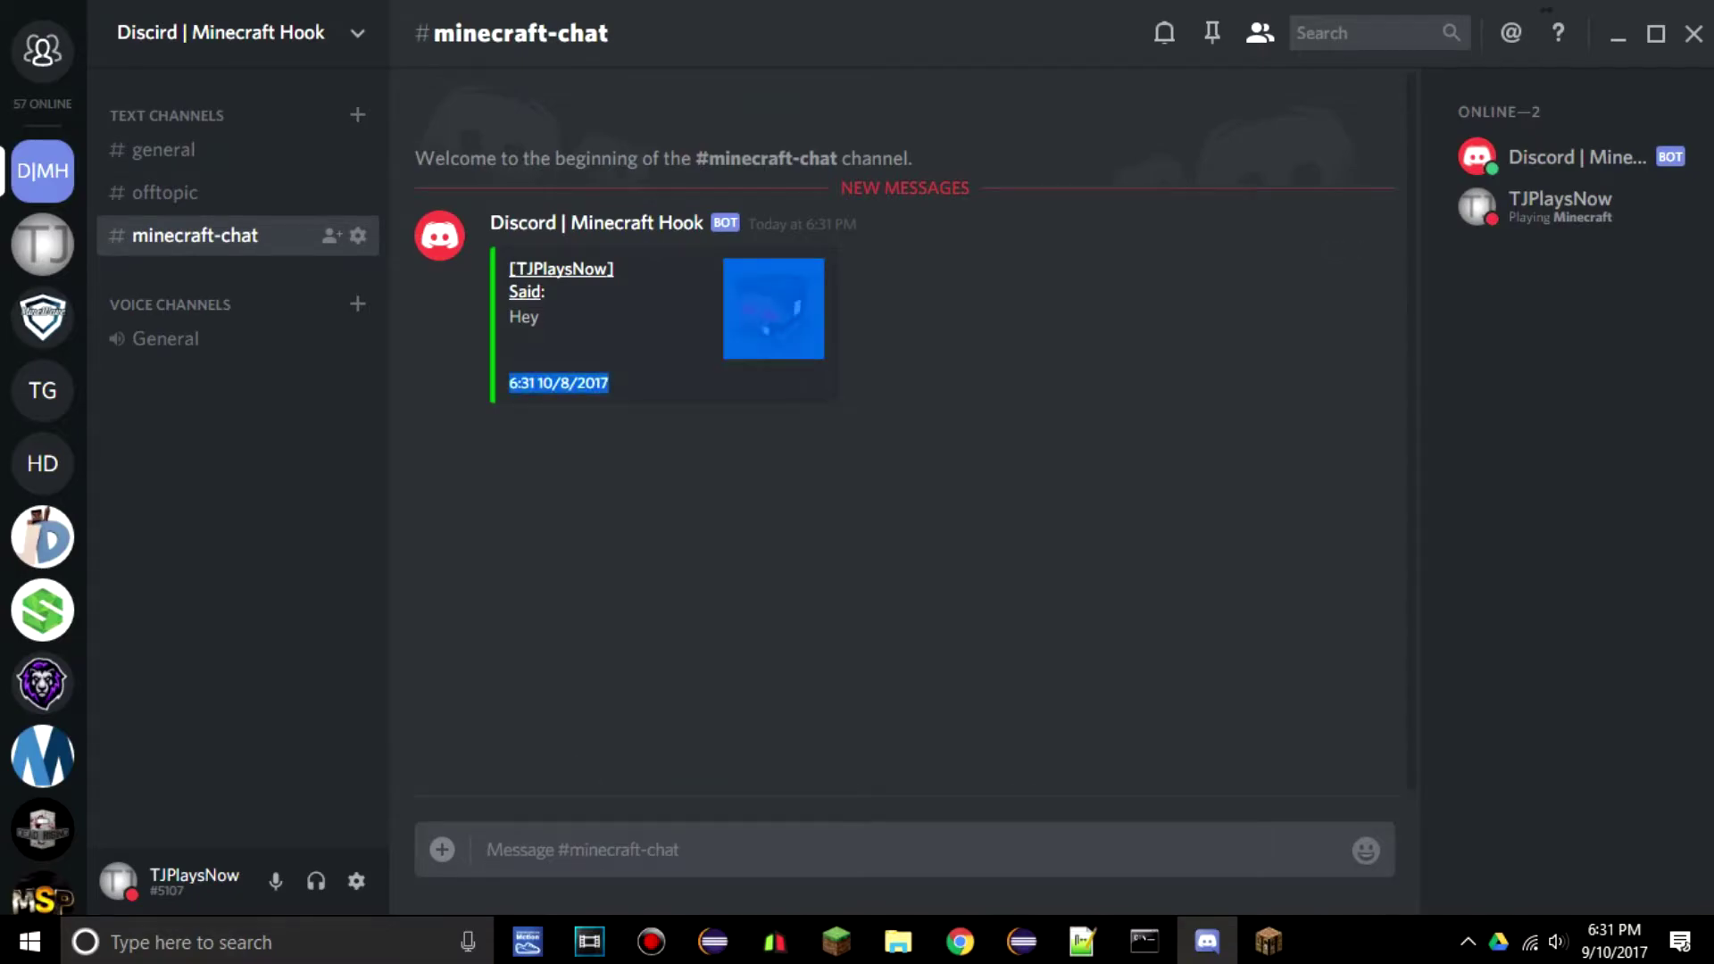
click(846, 430)
drag(832, 366, 507, 314)
click(679, 366)
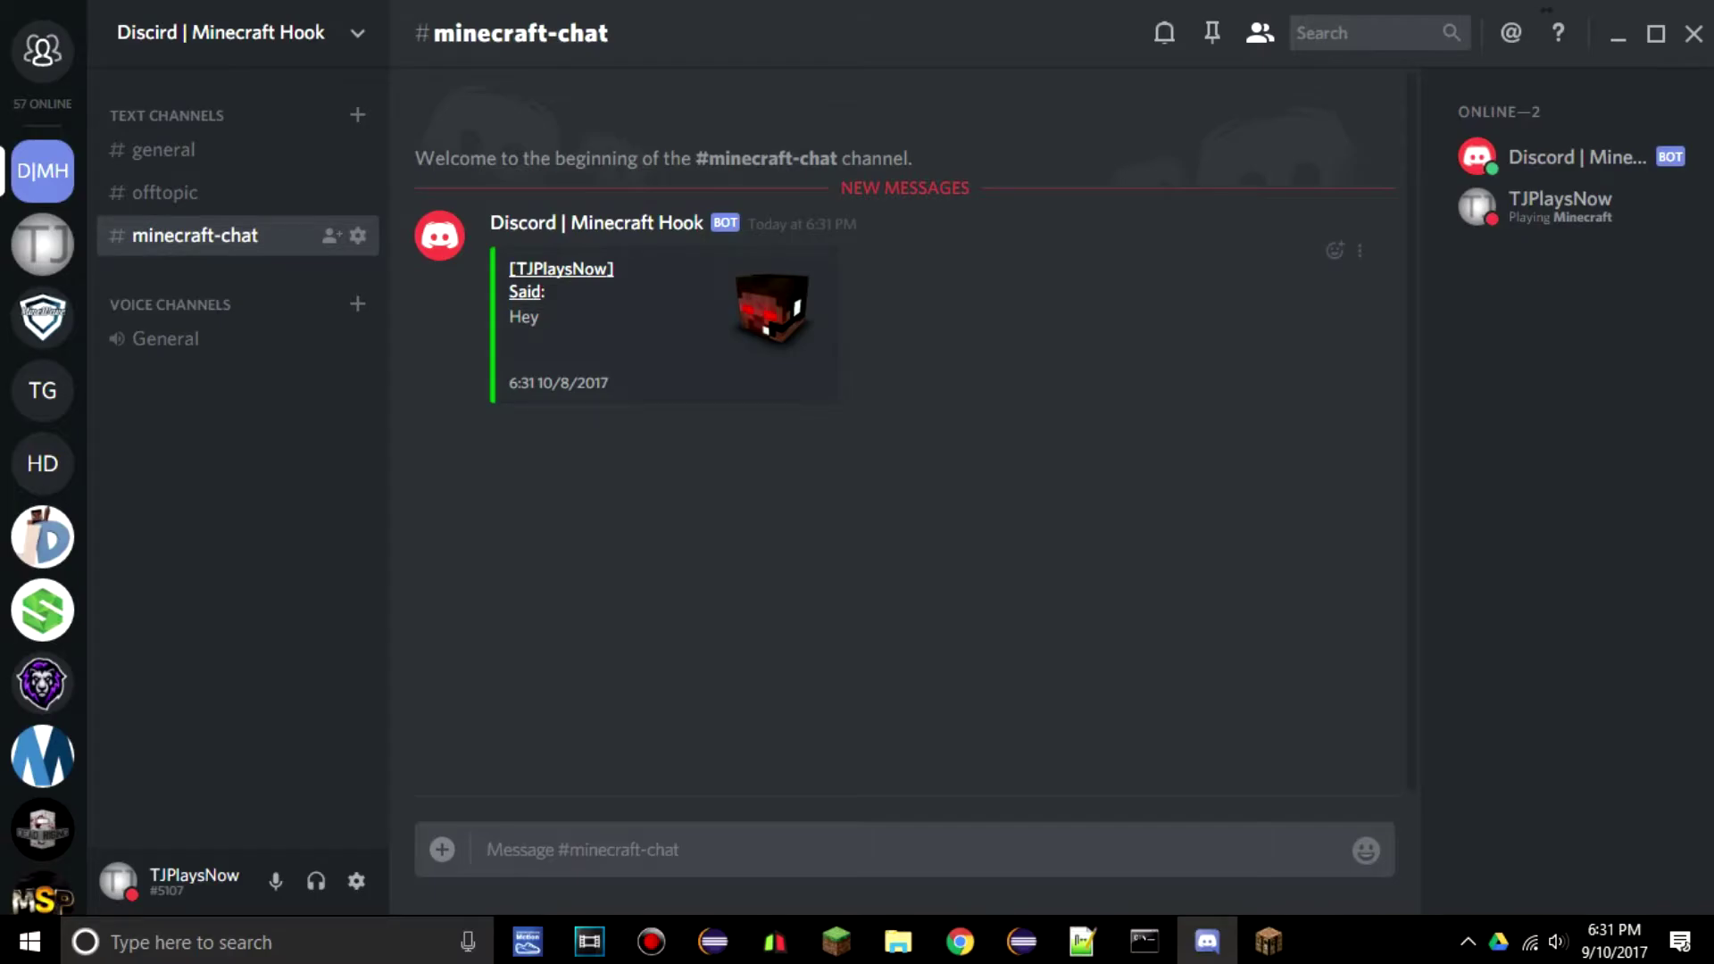
click(1269, 942)
- Send 'Make sure you subscribe guys!' in game chat and check its relay in Discord
drag(1019, 198, 1337, 238)
key(e)
key(t)
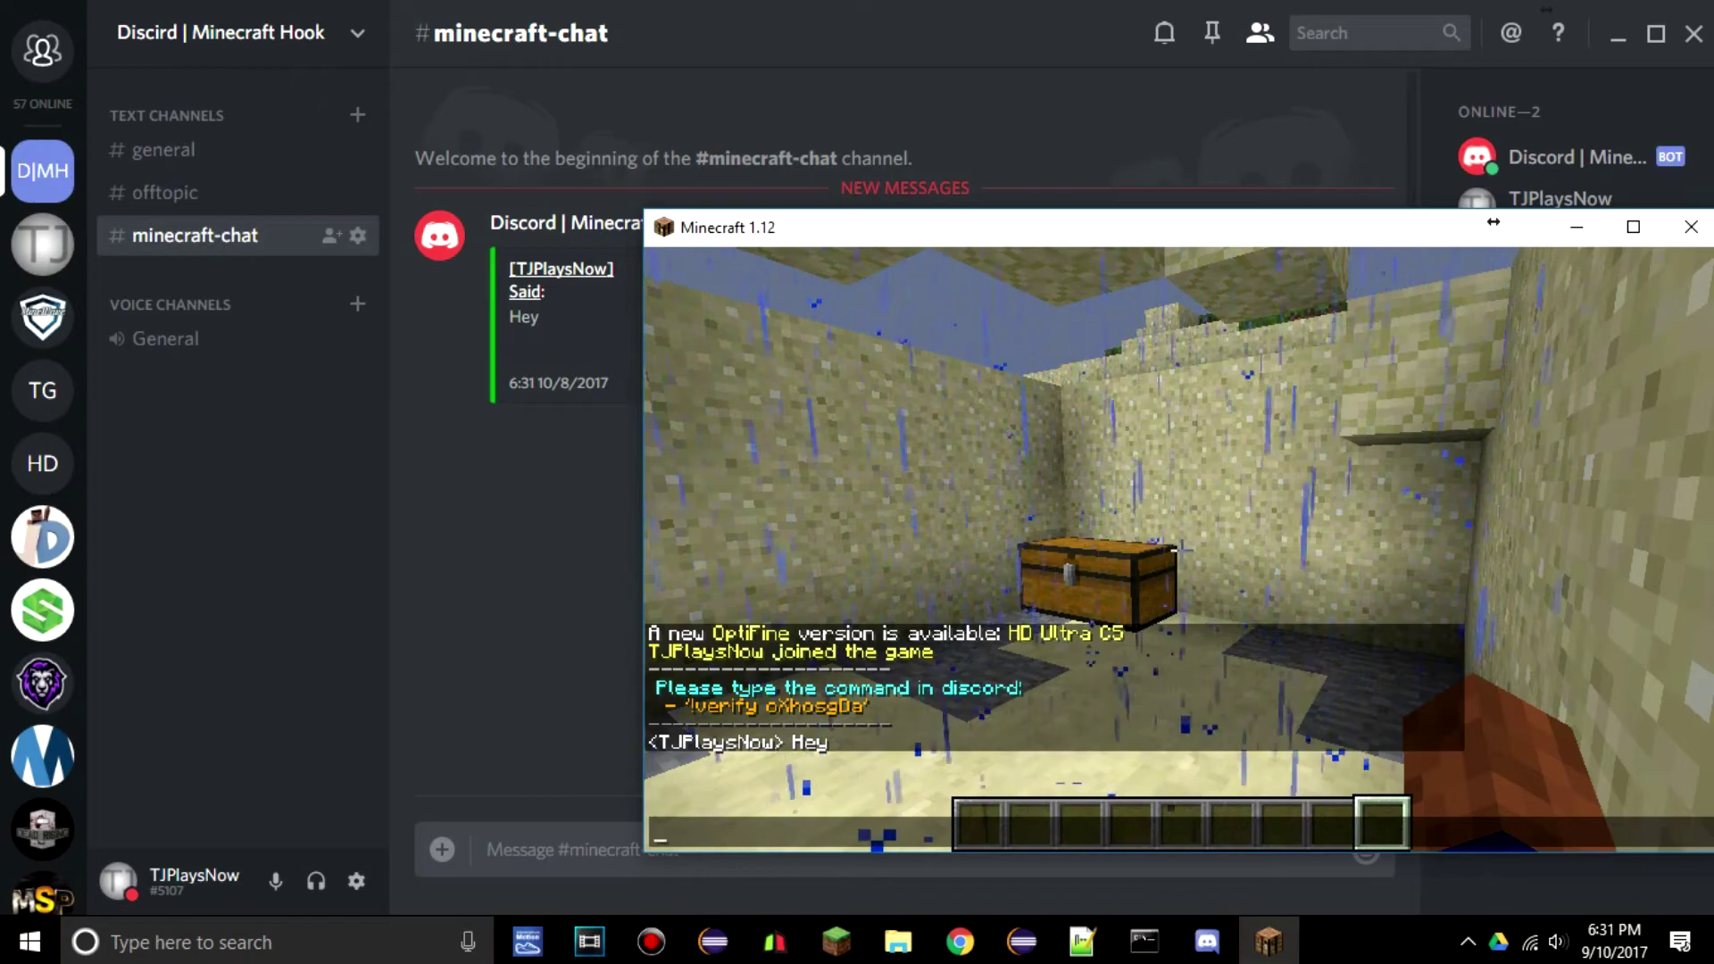
text(Make)
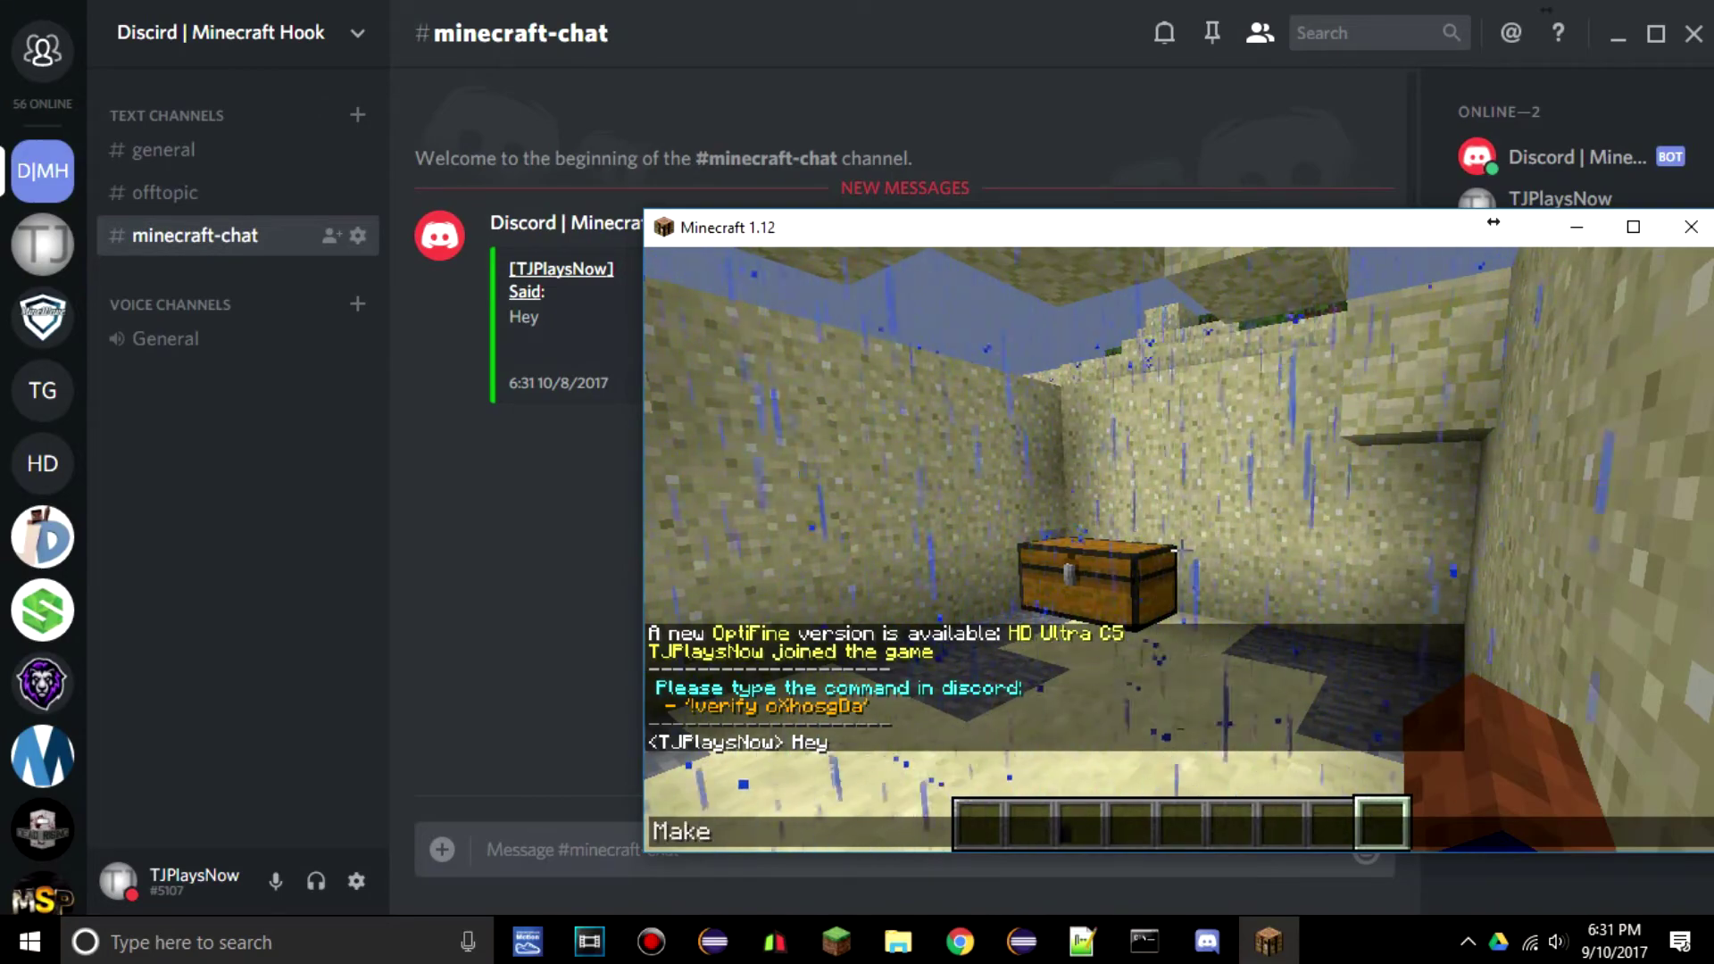
text( sure you su)
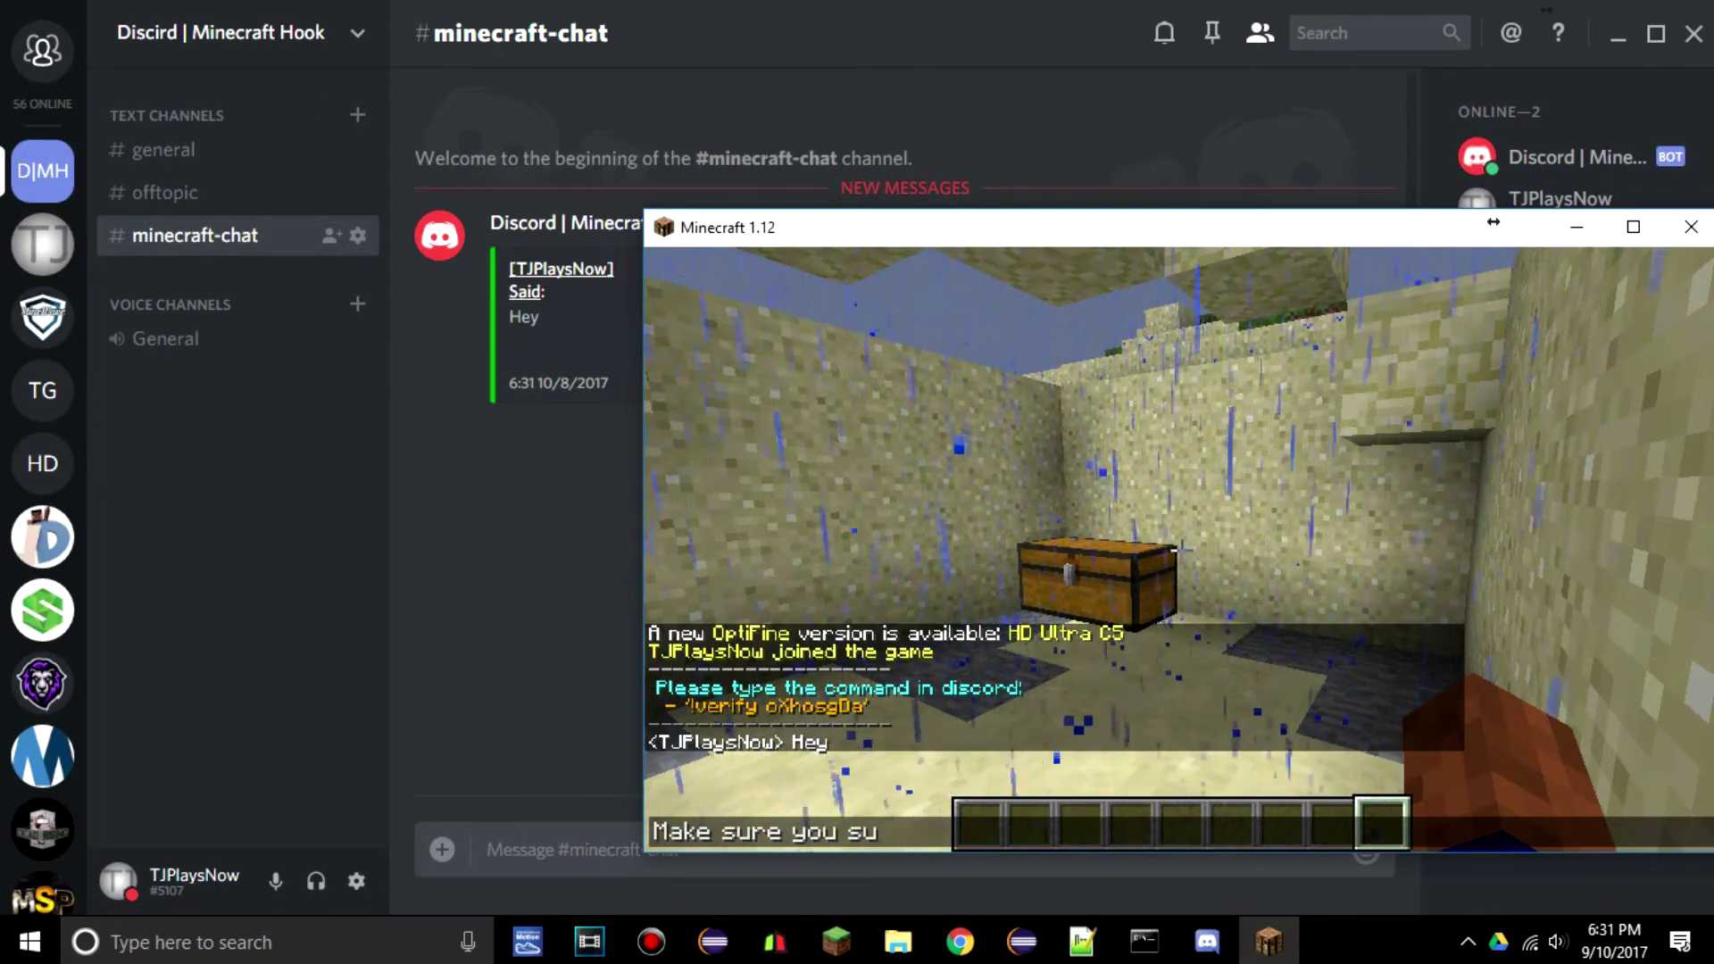
text(bscribe gurs)
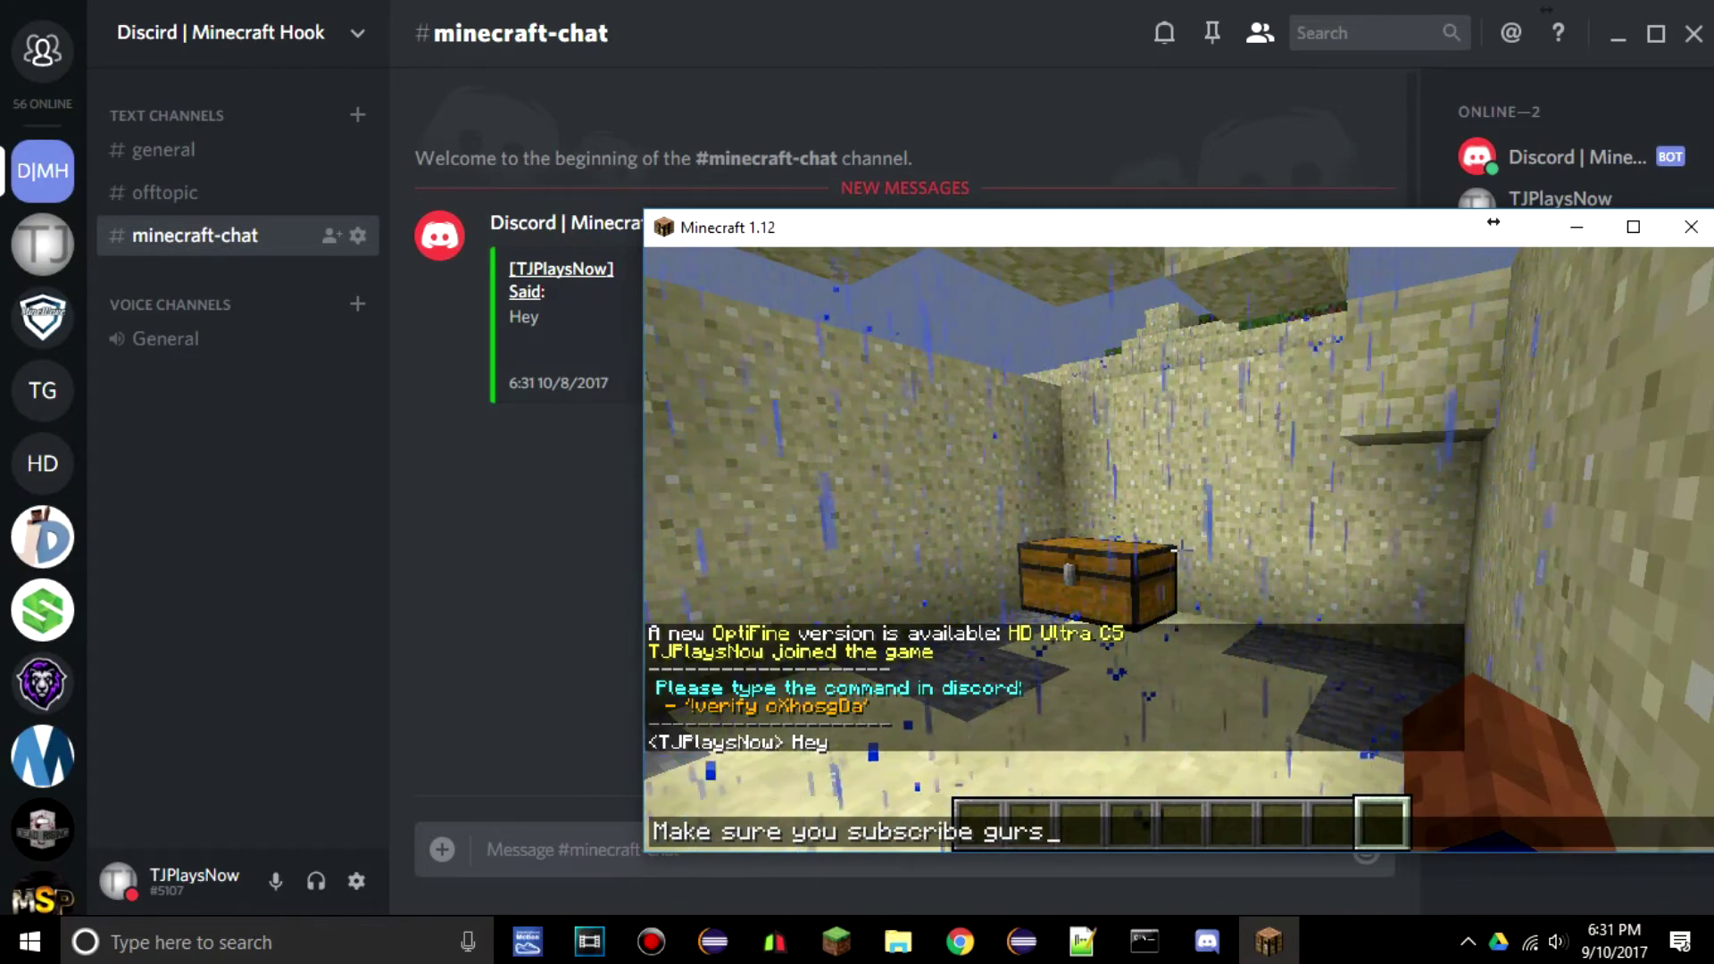
key(BackSpace)
key(BackSpace)
text(ys)
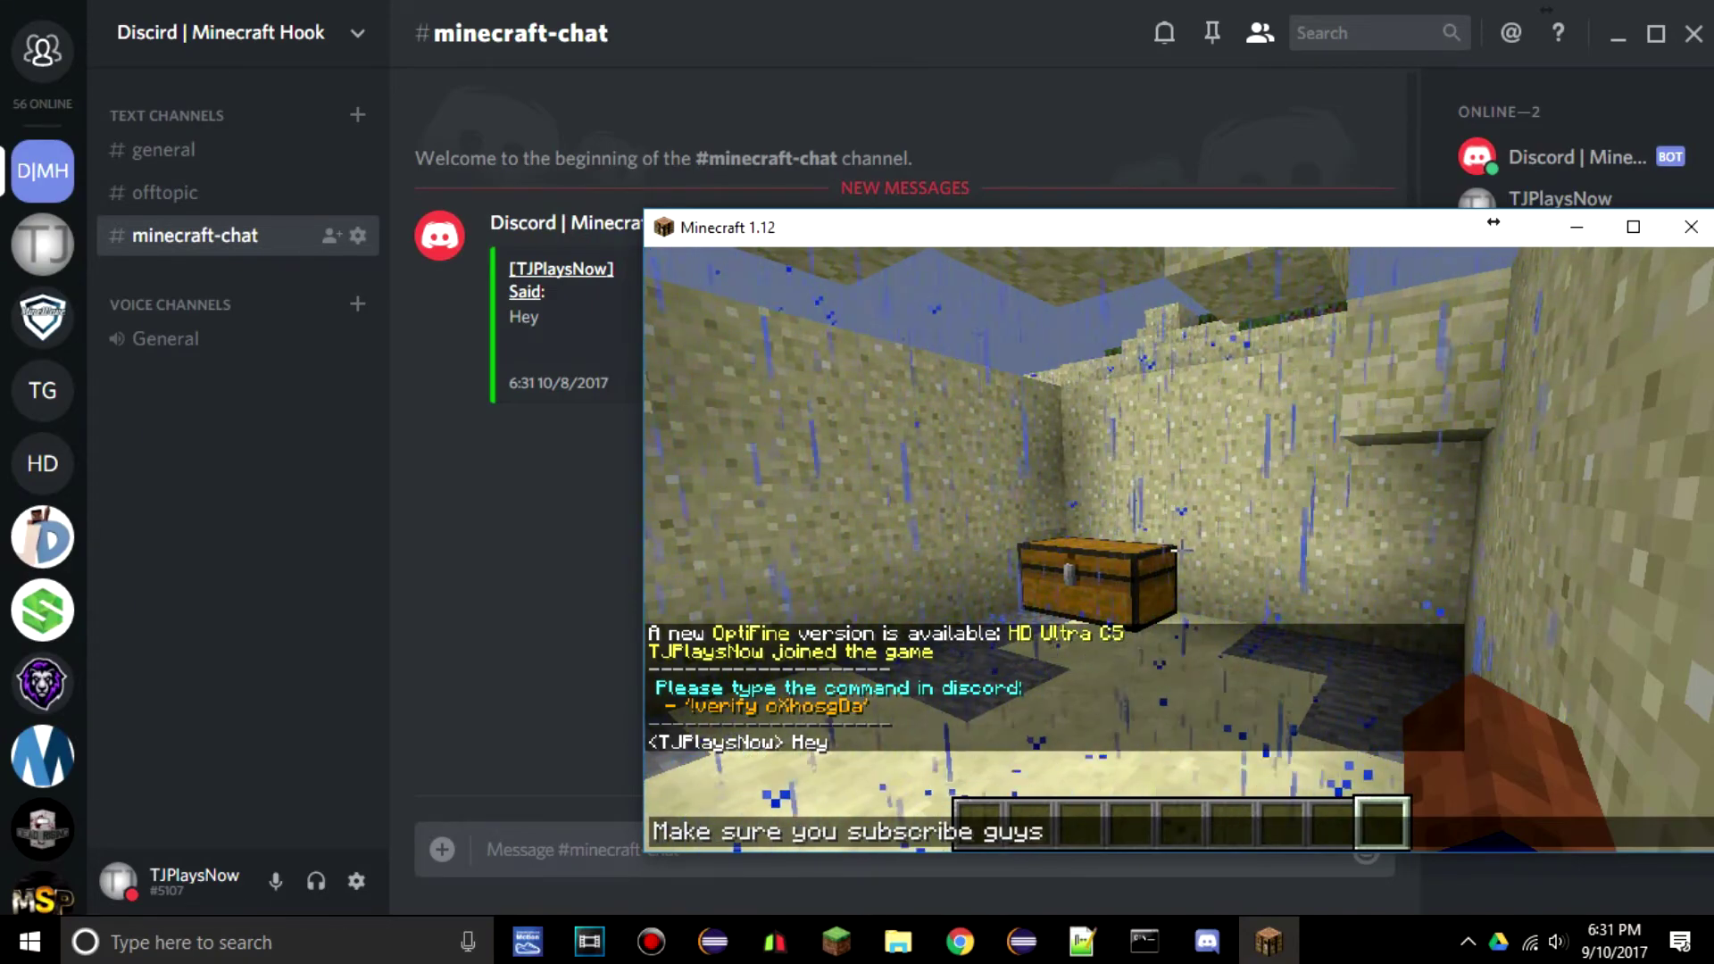
text(!)
key(Return)
key(e)
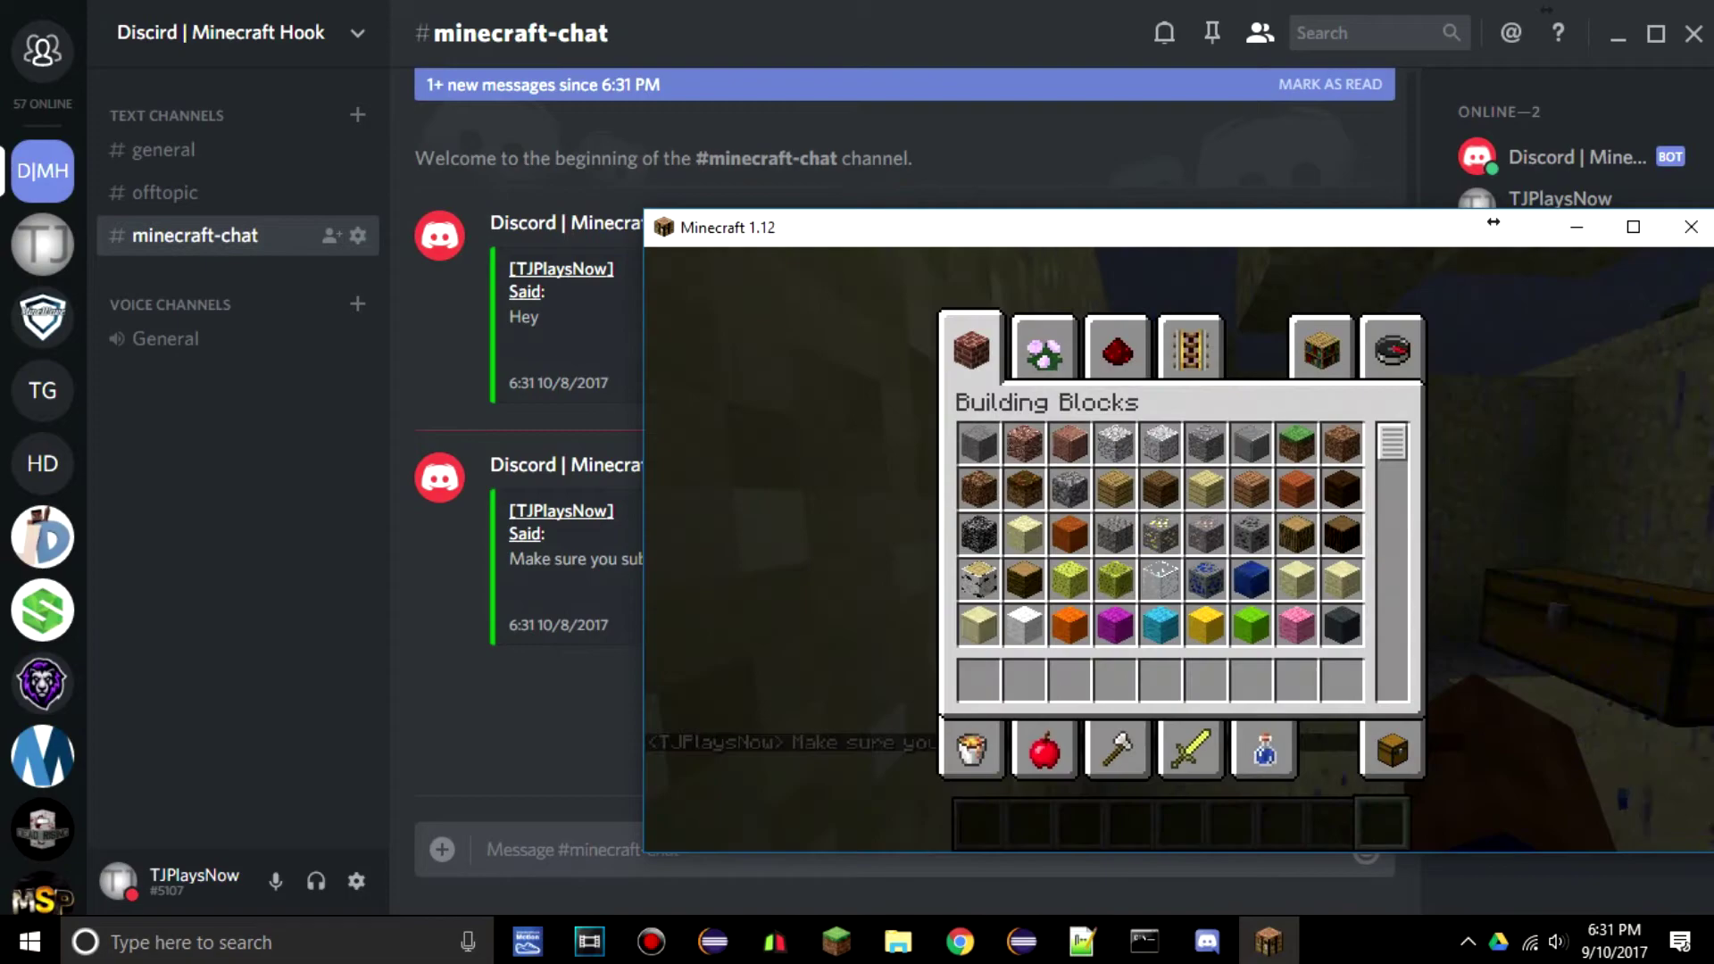
key(alt+Tab)
drag(510, 560, 754, 564)
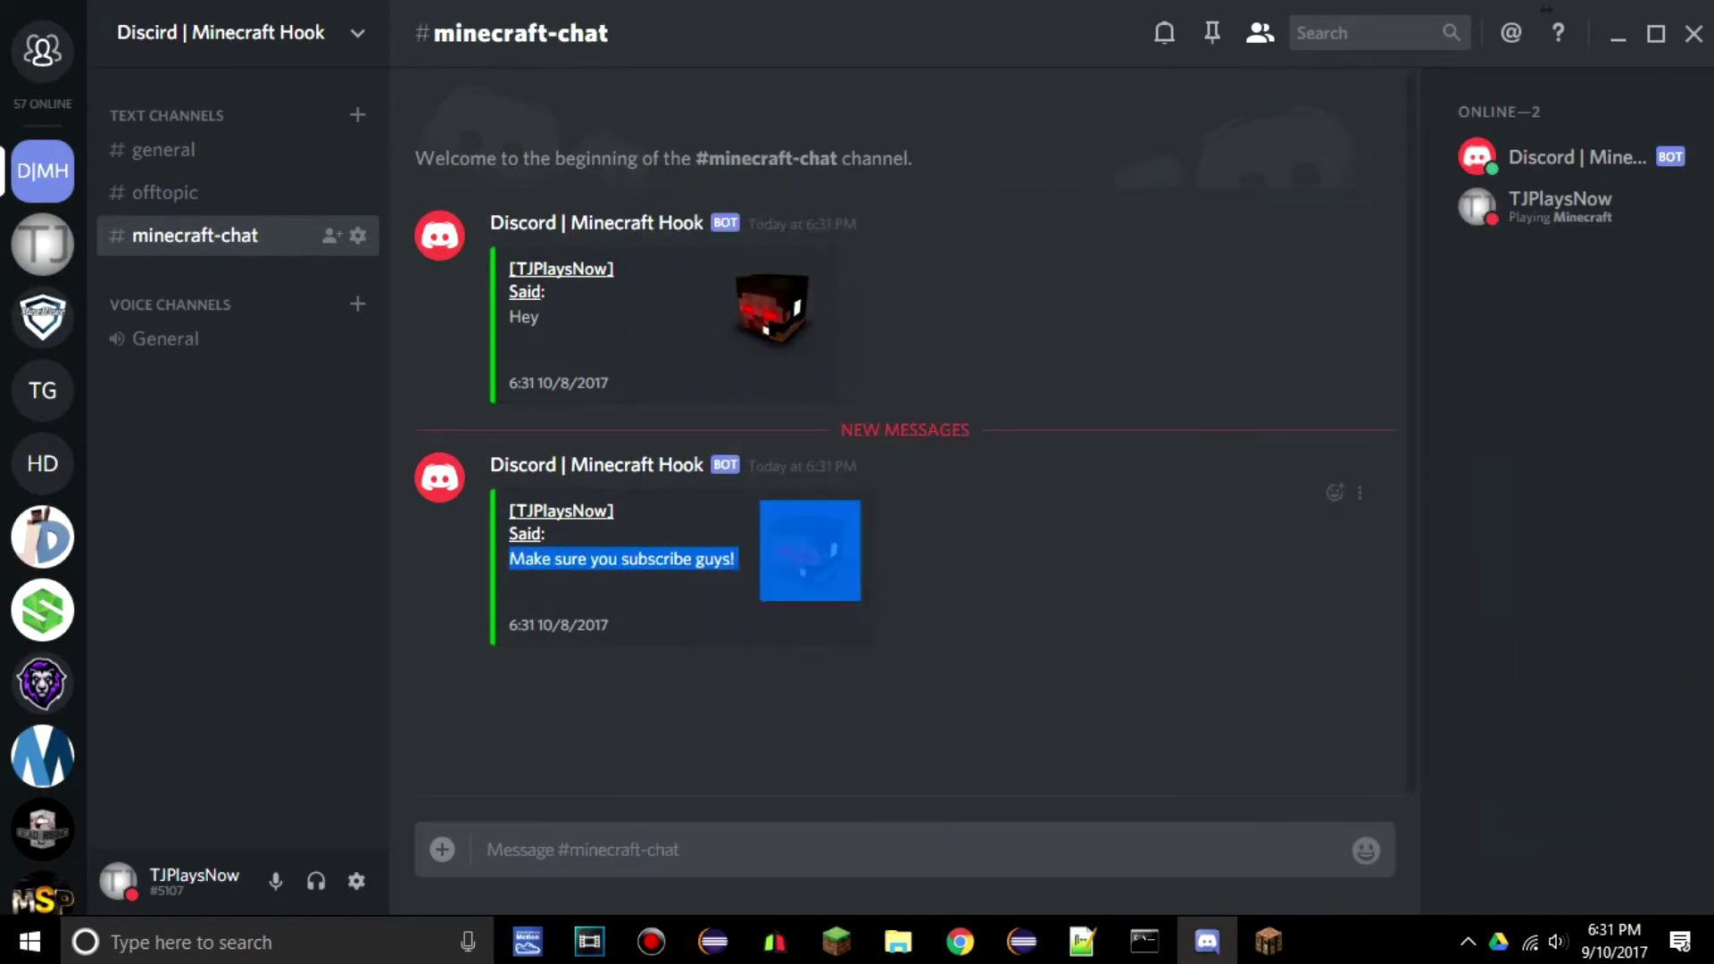
click(754, 565)
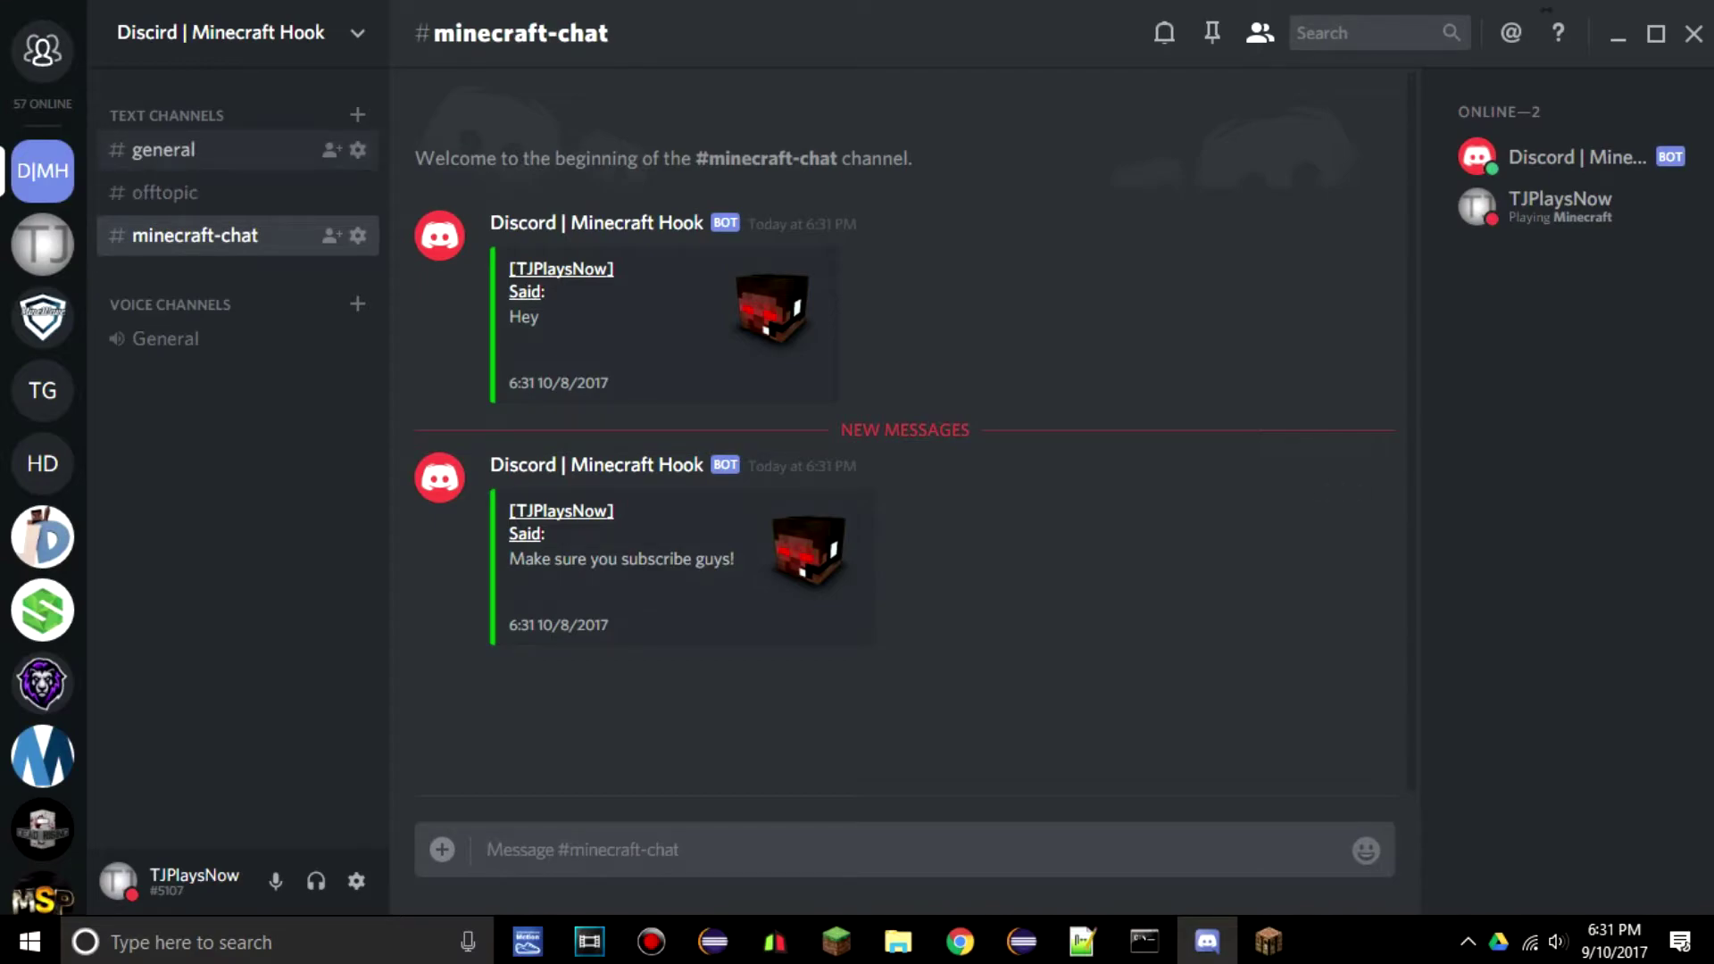
- Dismiss the new channel dialog and return to the #general channel
click(358, 115)
key(Escape)
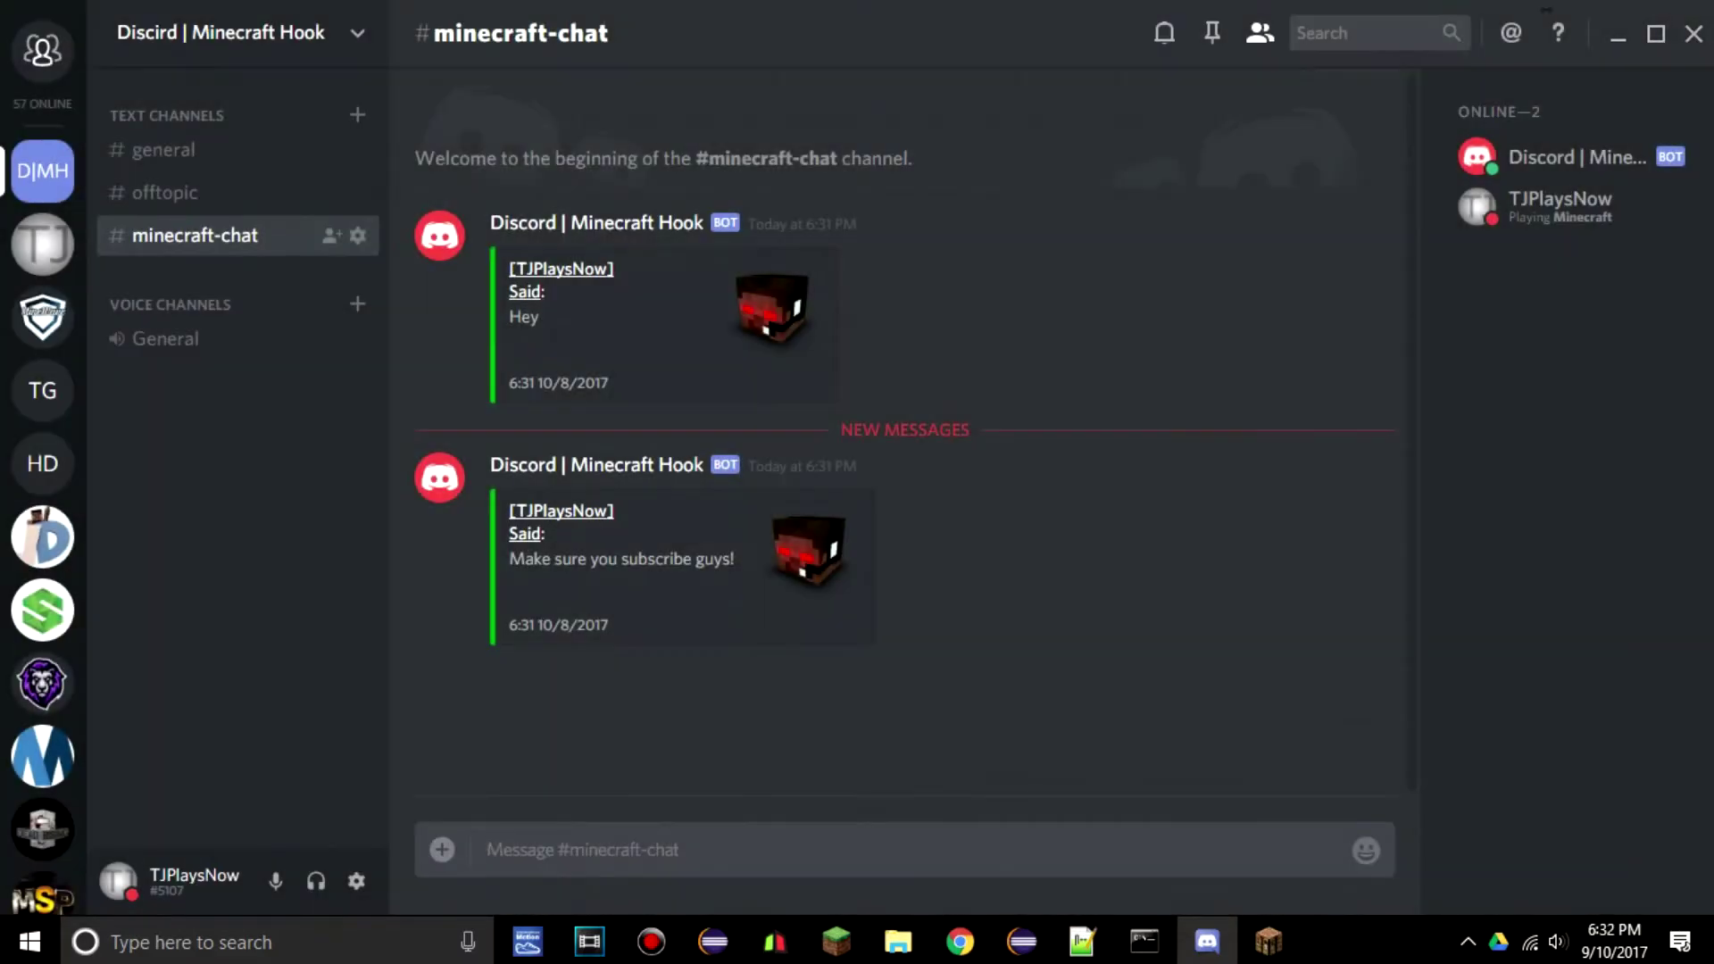
click(163, 150)
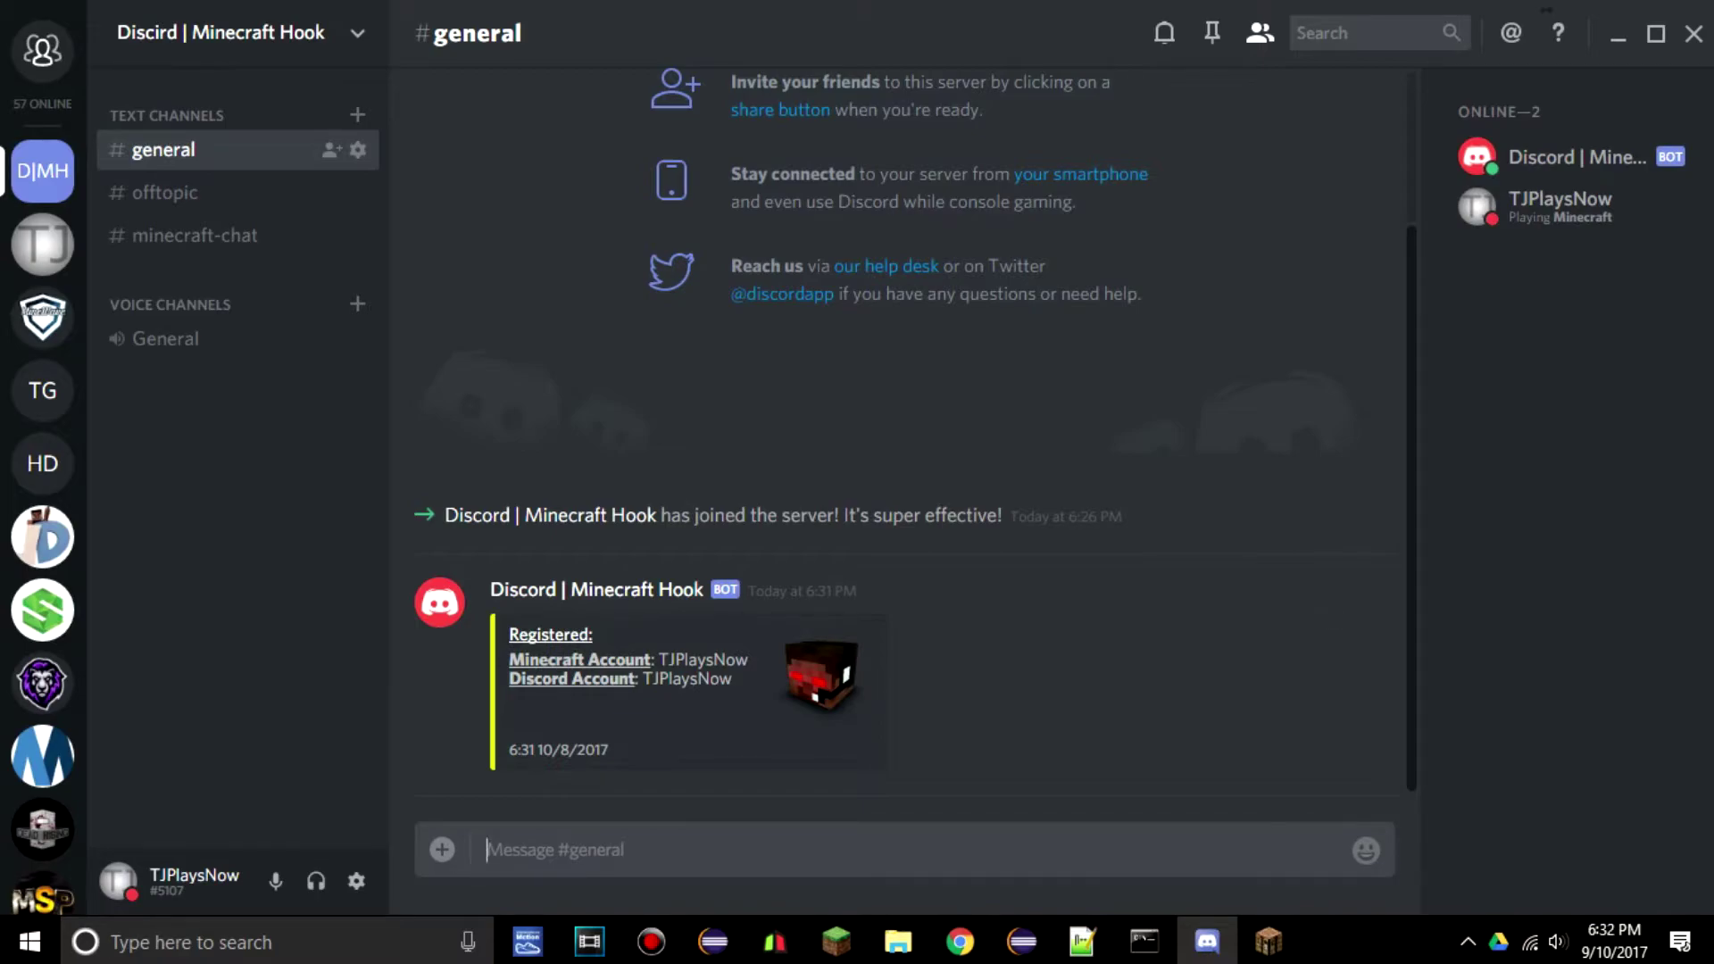
- Post 'Hey!' in #general and check it appears in the Minecraft game chat
text(Hey!)
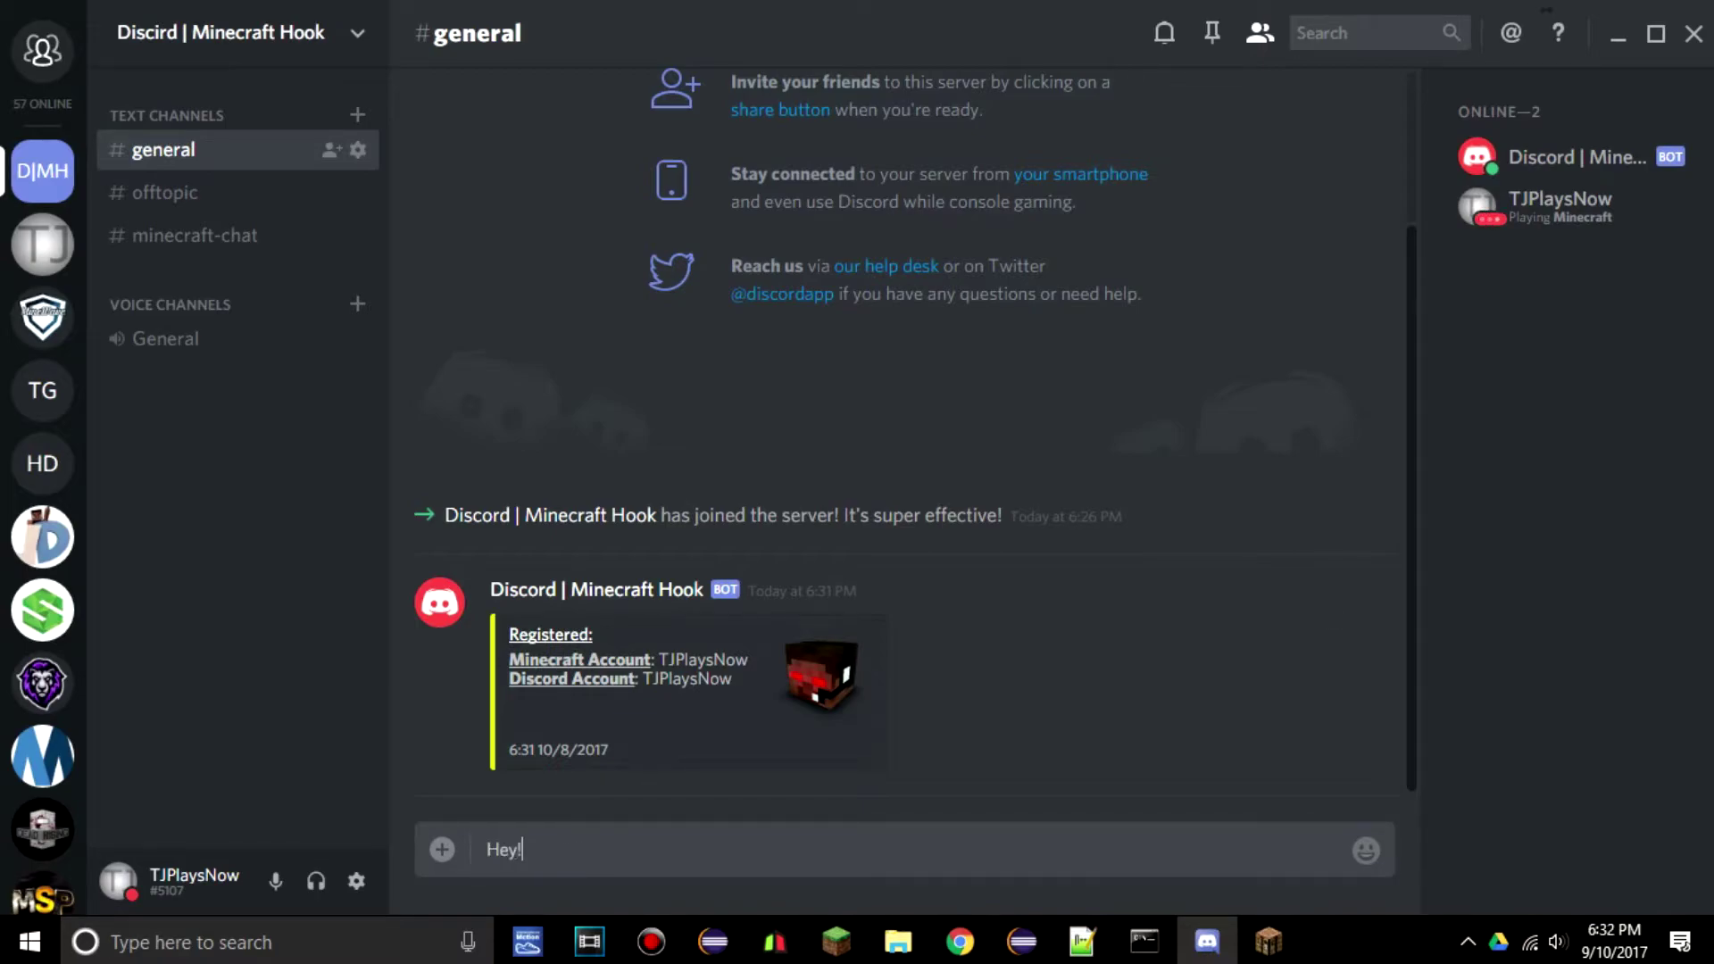
key(Return)
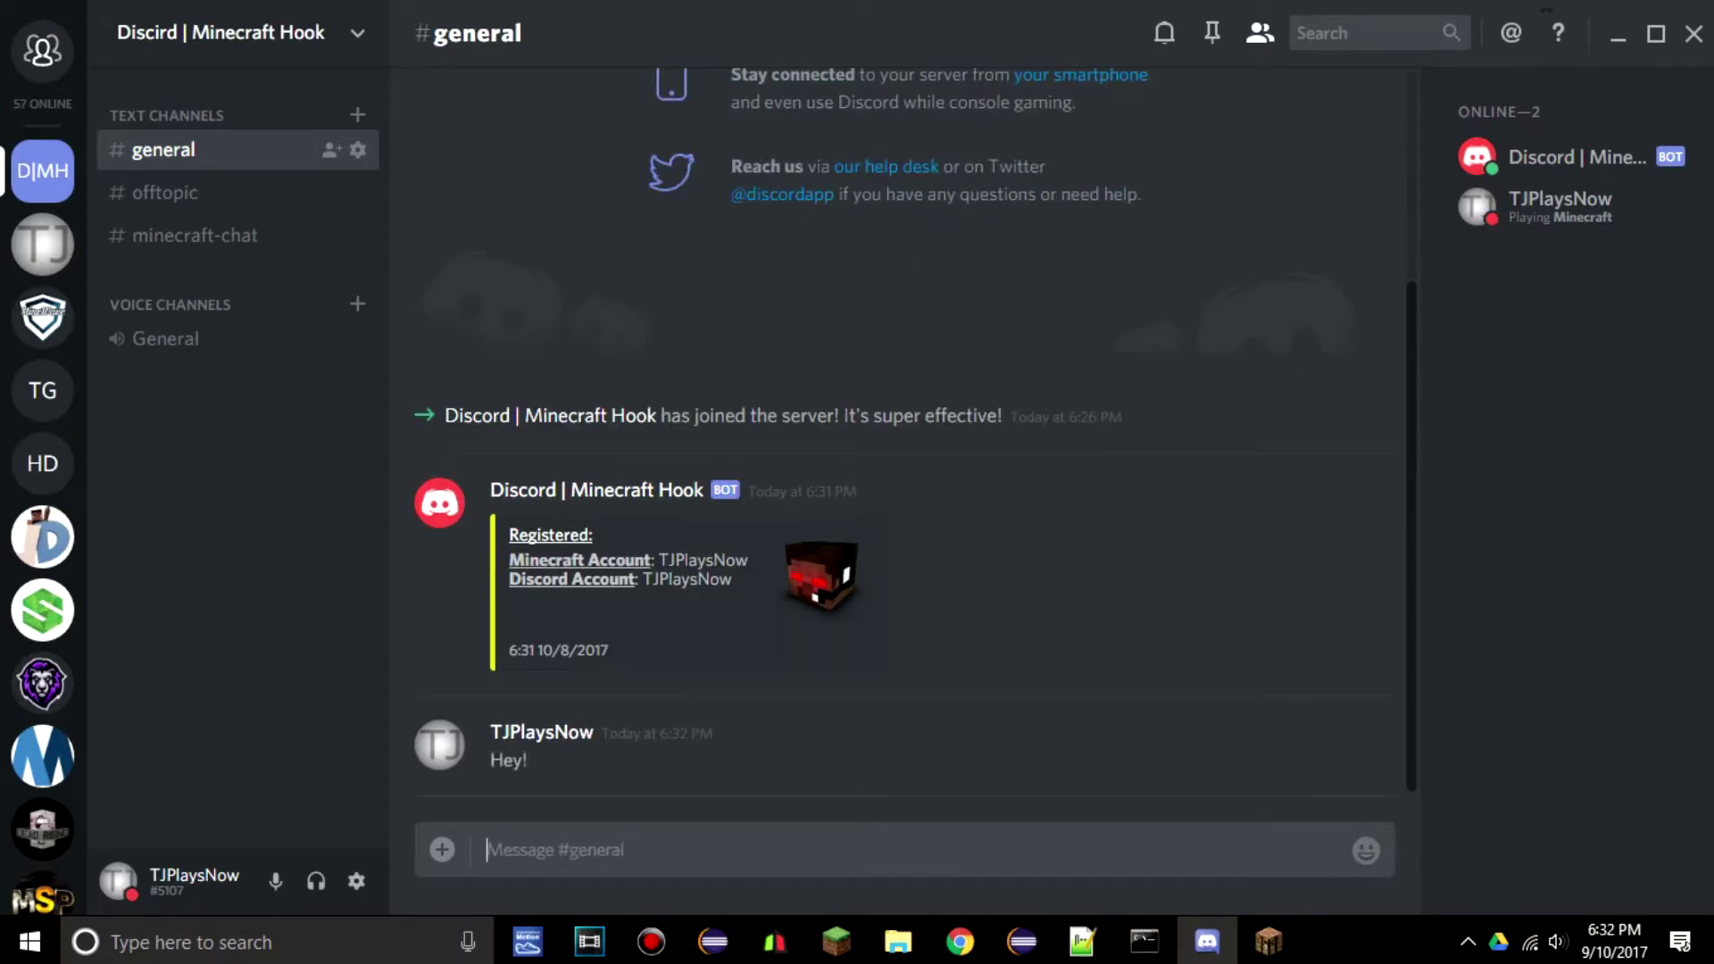
key(alt+Tab)
key(Escape)
key(t)
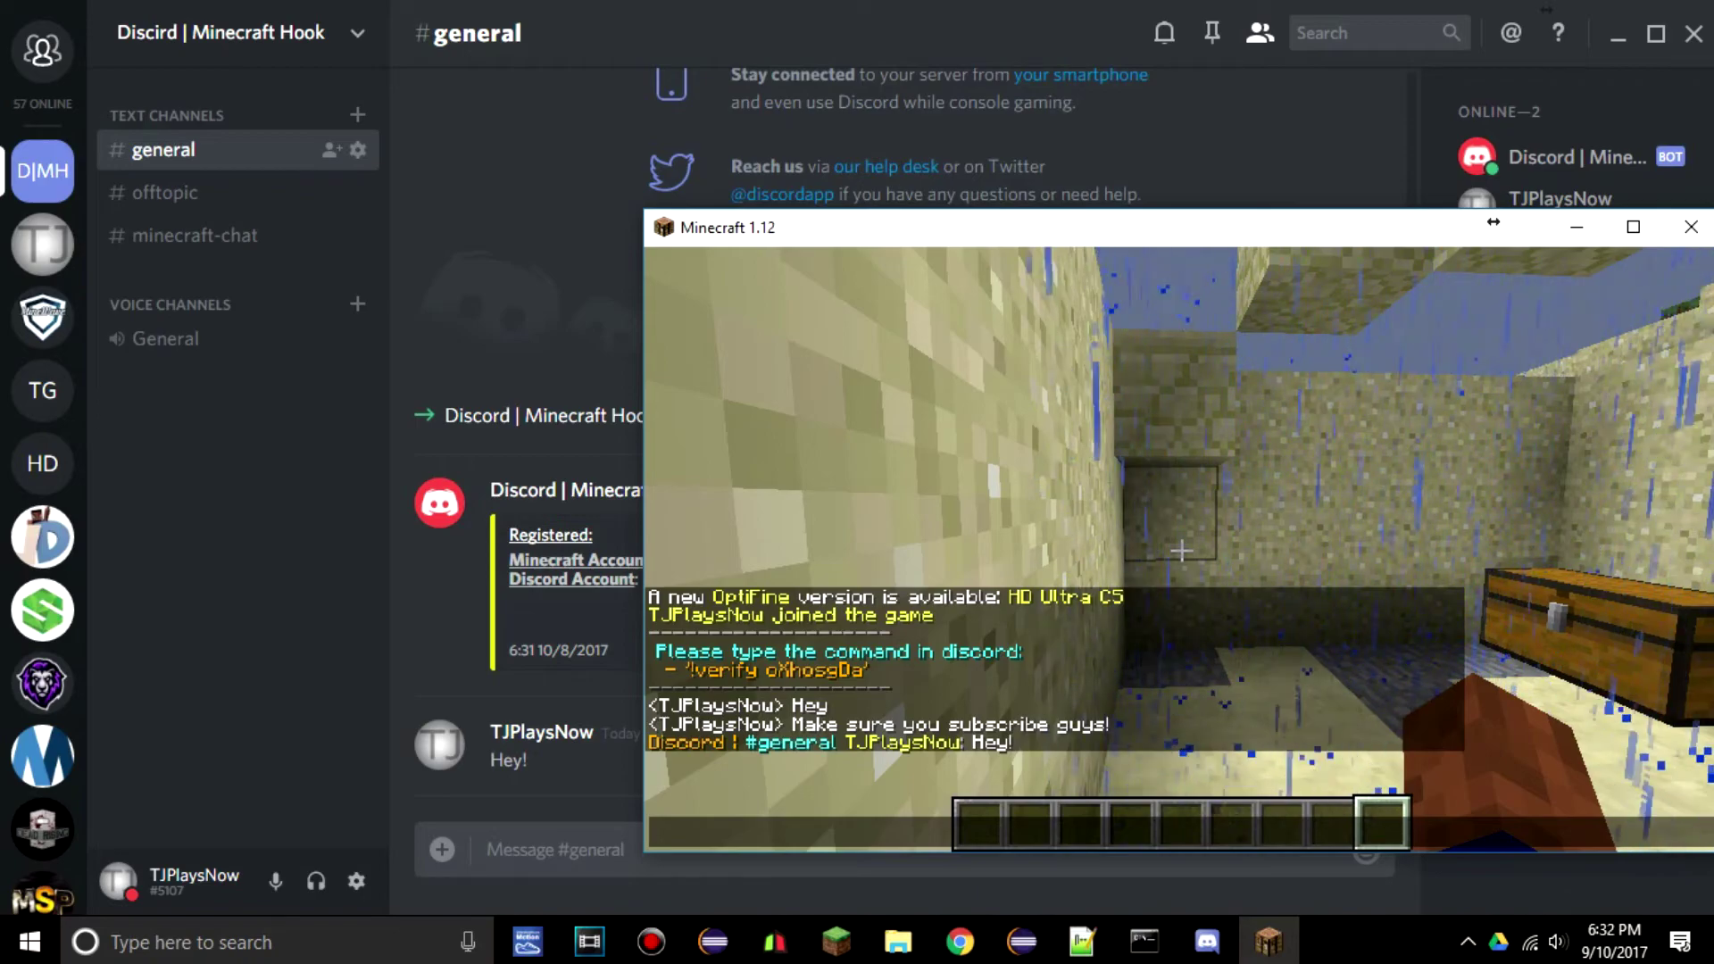
- Post 'Hello man!' in #offtopic and check its relay in Minecraft
click(166, 192)
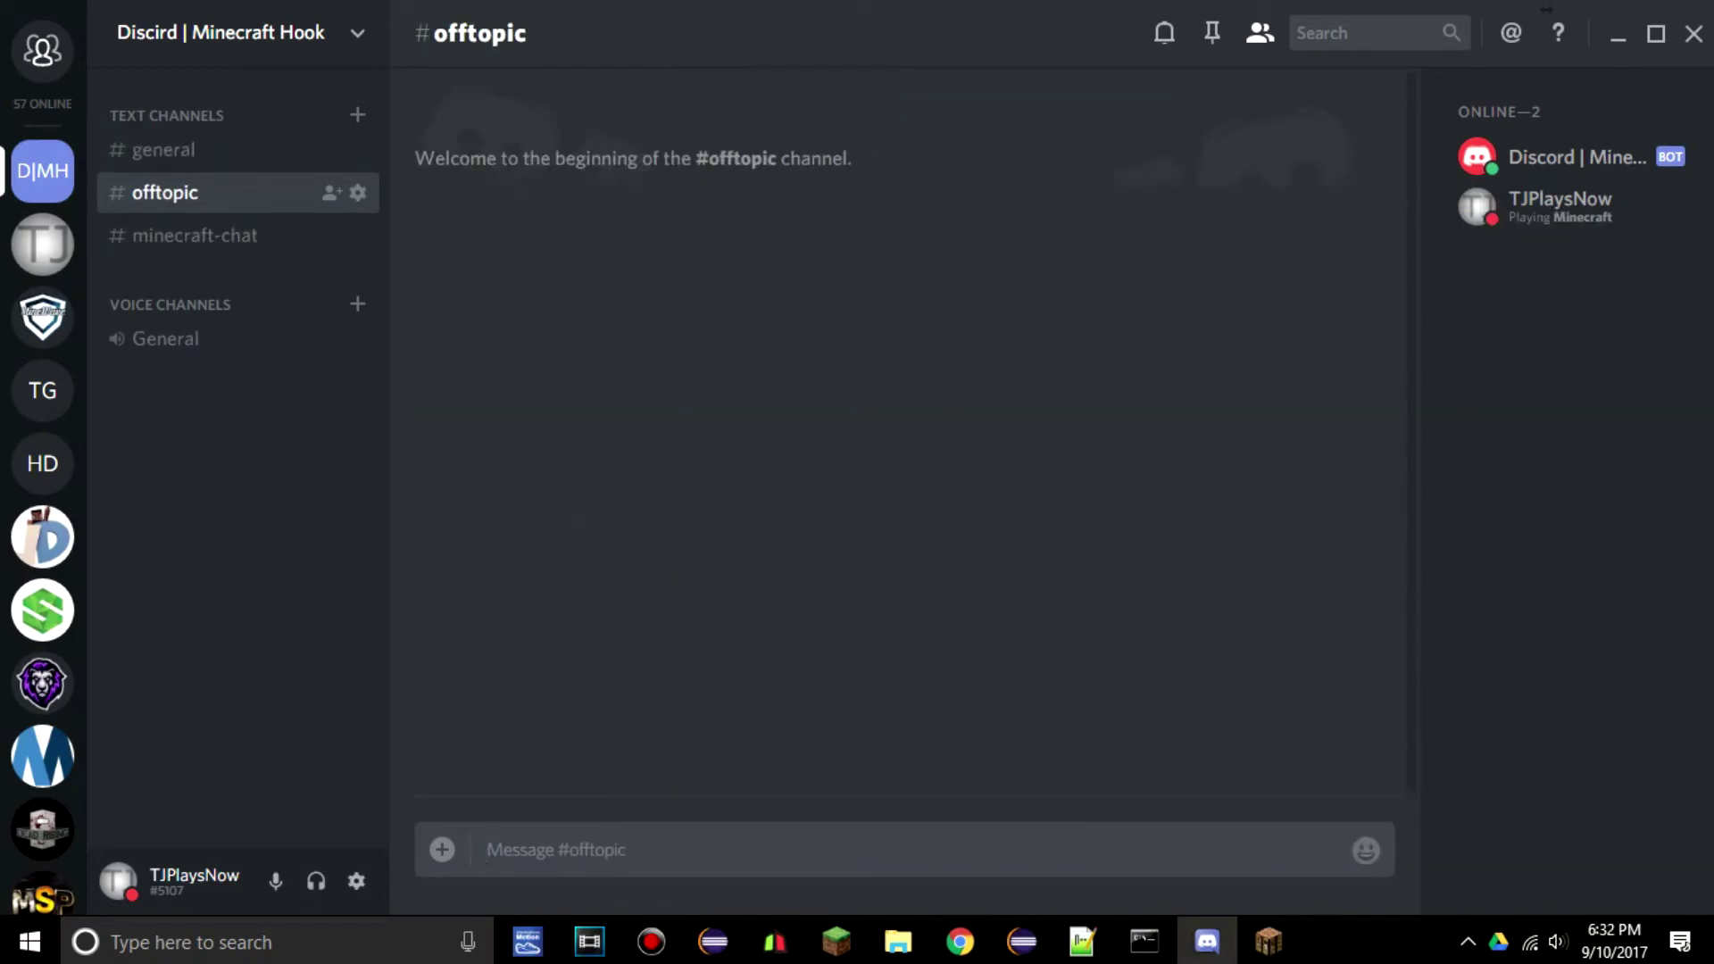
text(H)
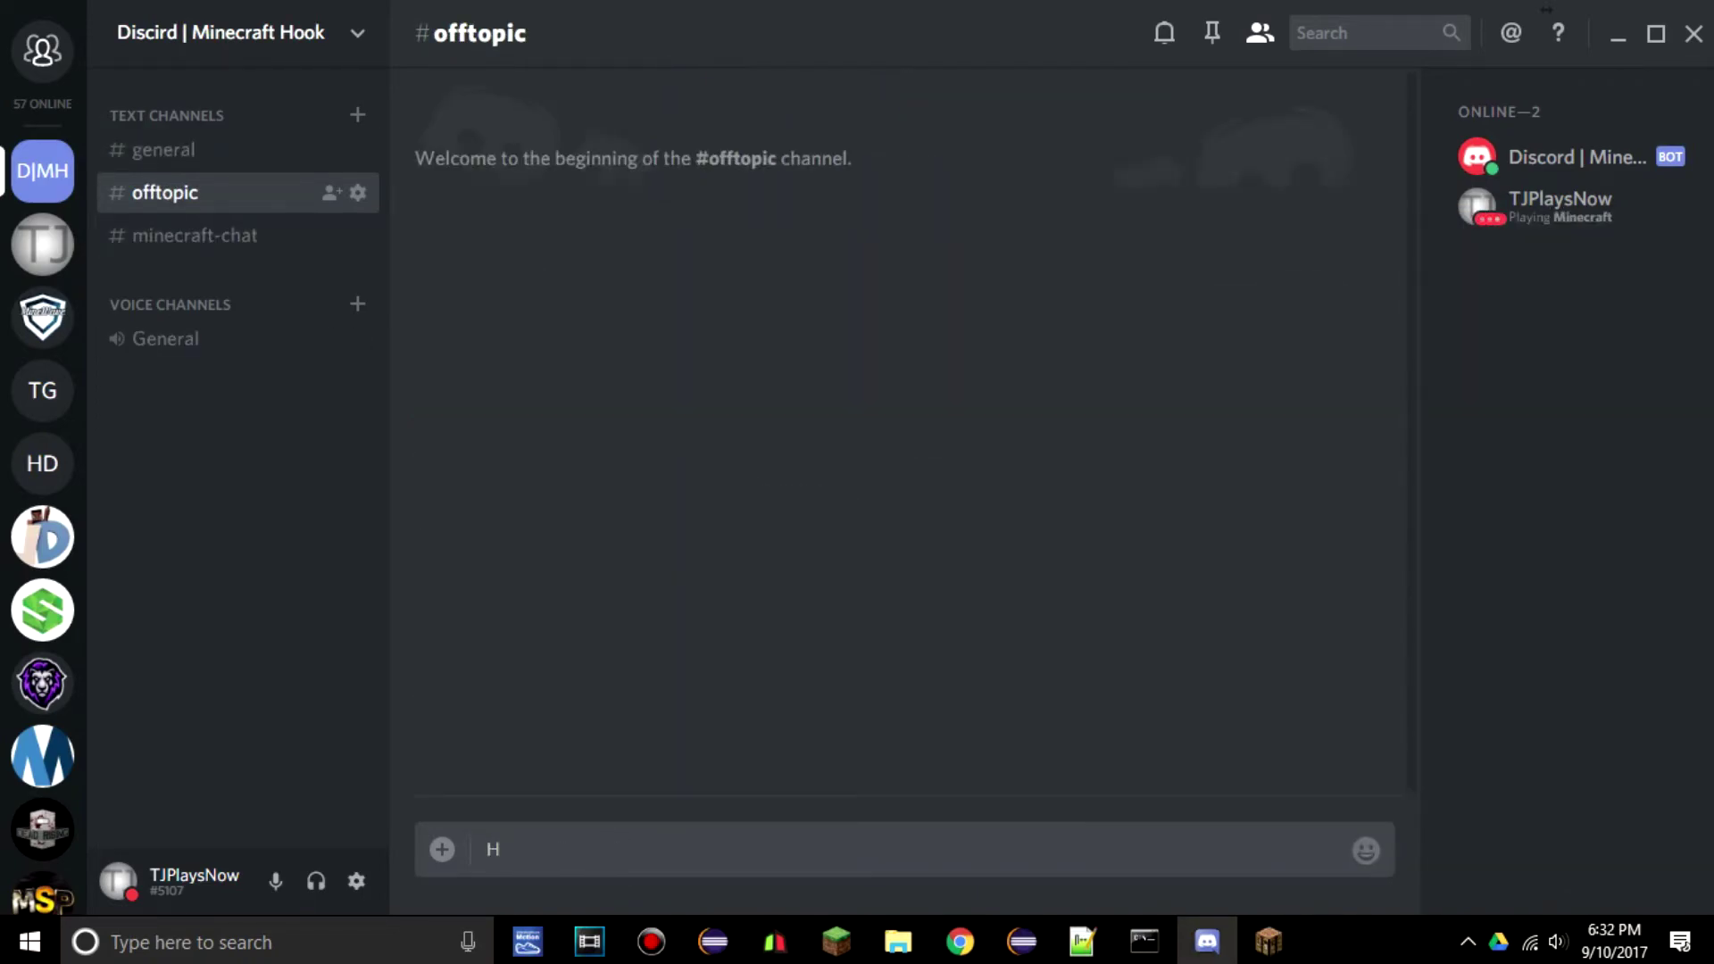
text(ello man!)
key(Return)
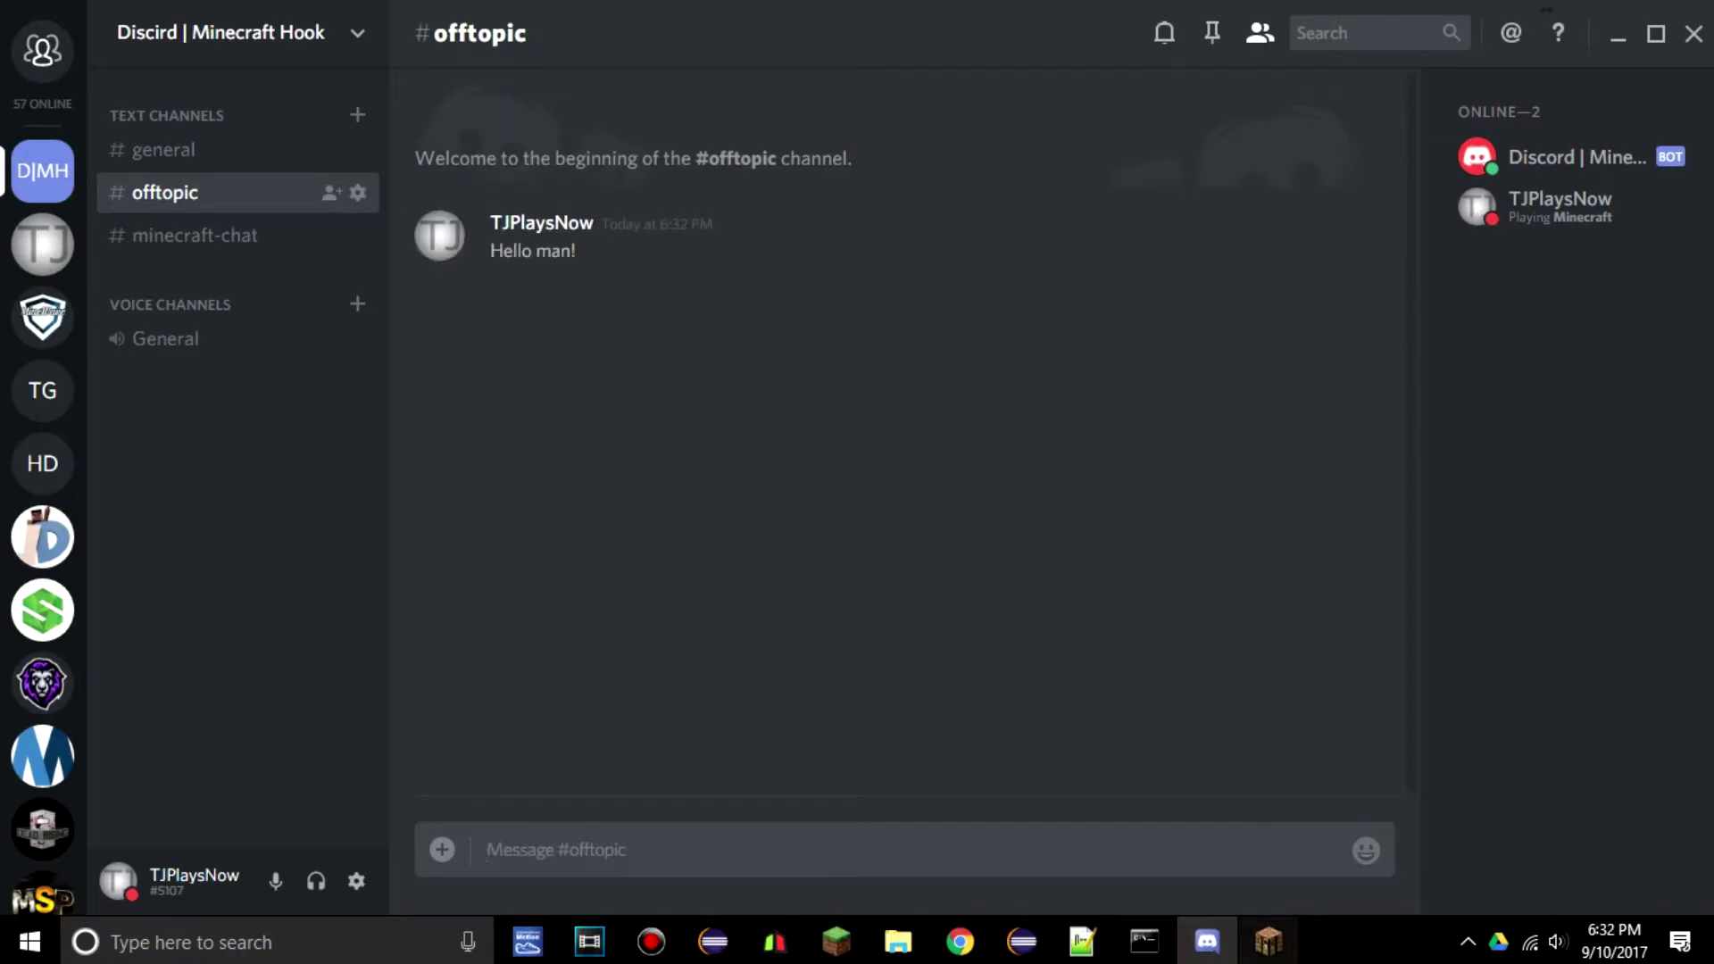
click(1269, 941)
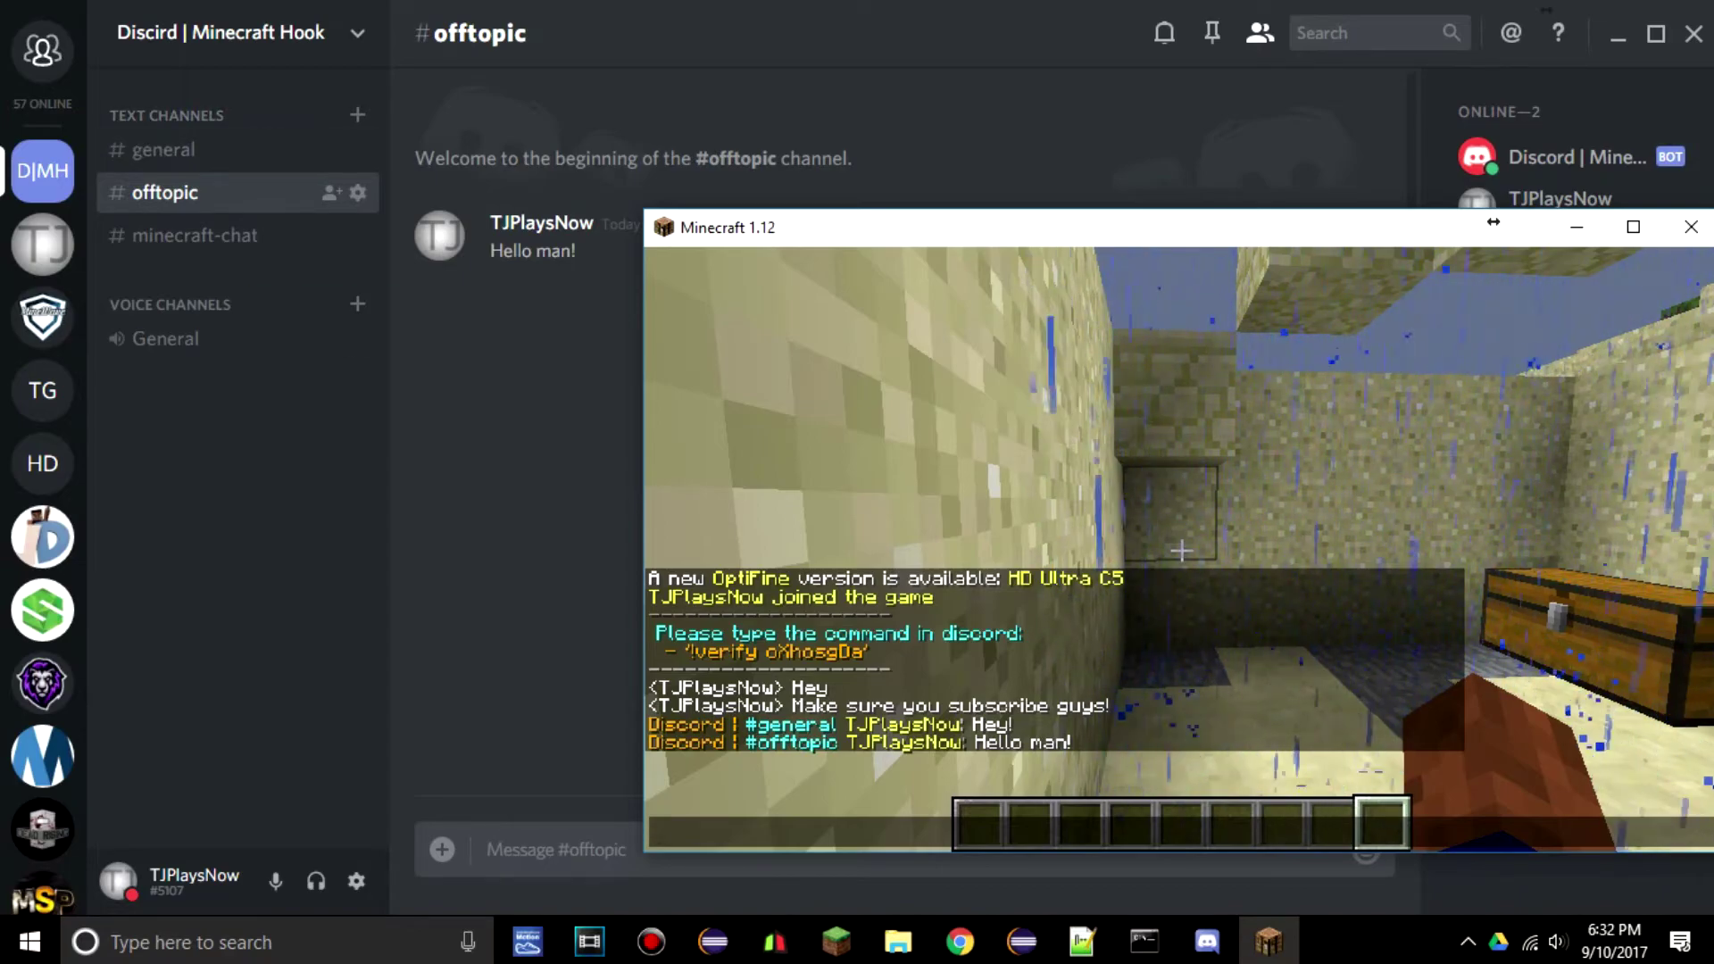
- Duplicate the offtopic channel line, change it to minecraft-chat, and save Config.yml
click(1083, 942)
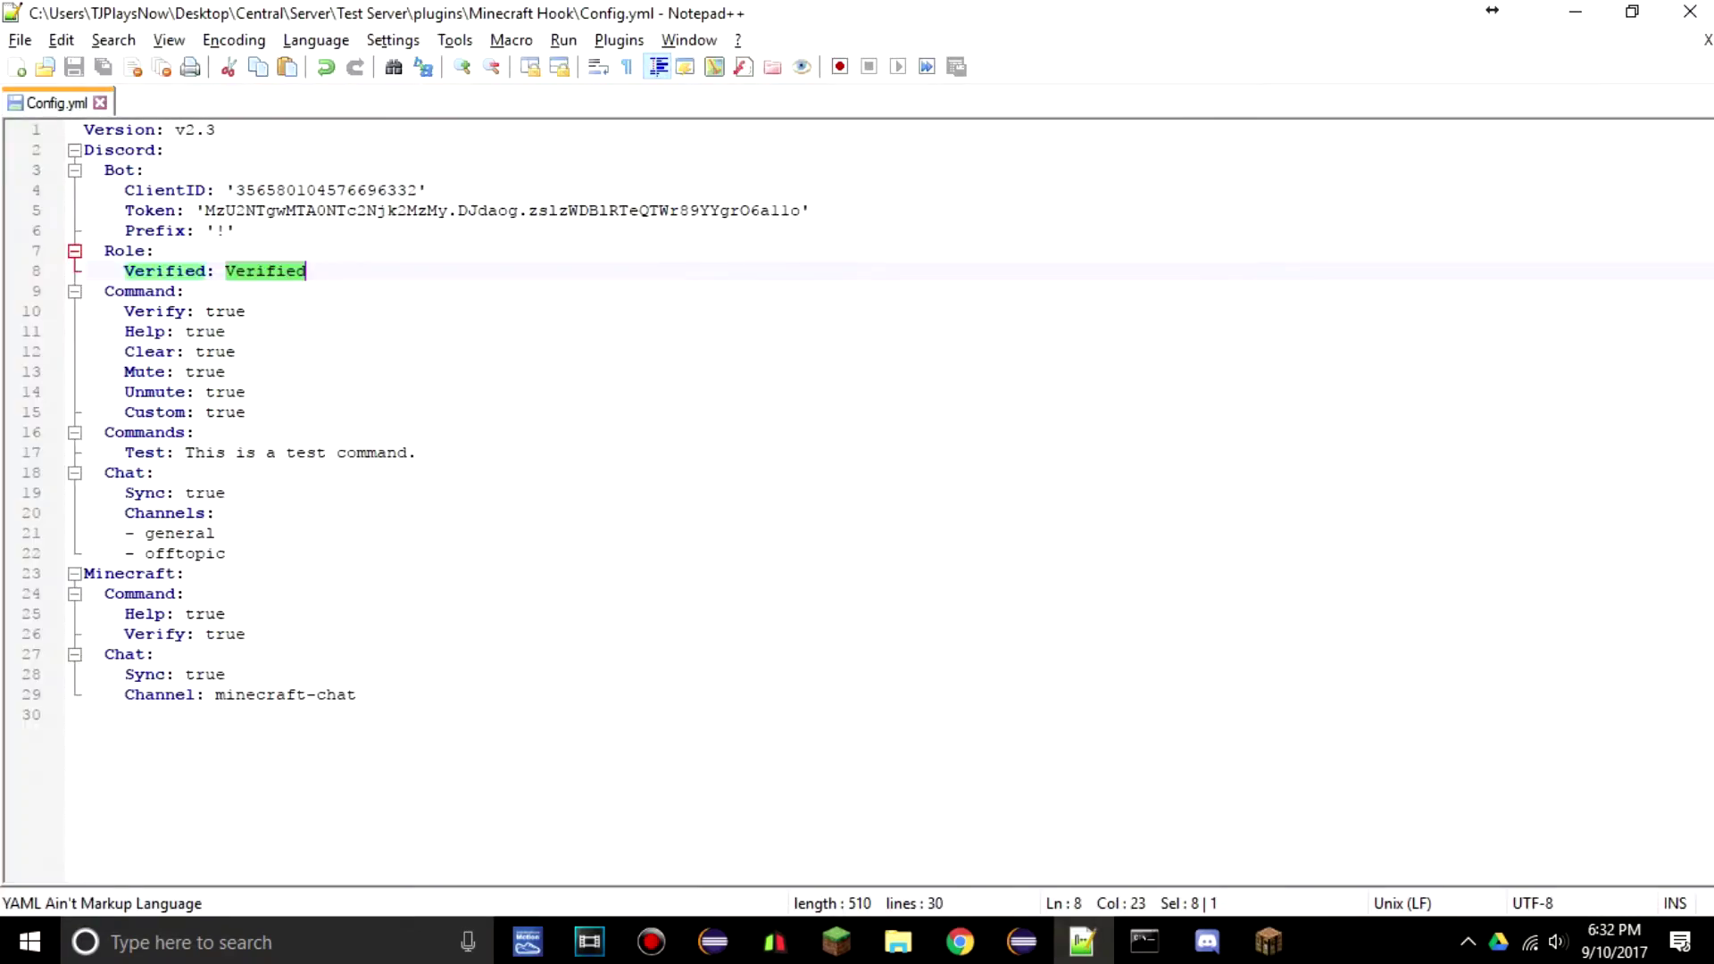
click(227, 554)
key(shift+Up)
key(ctrl+c)
key(ctrl+v)
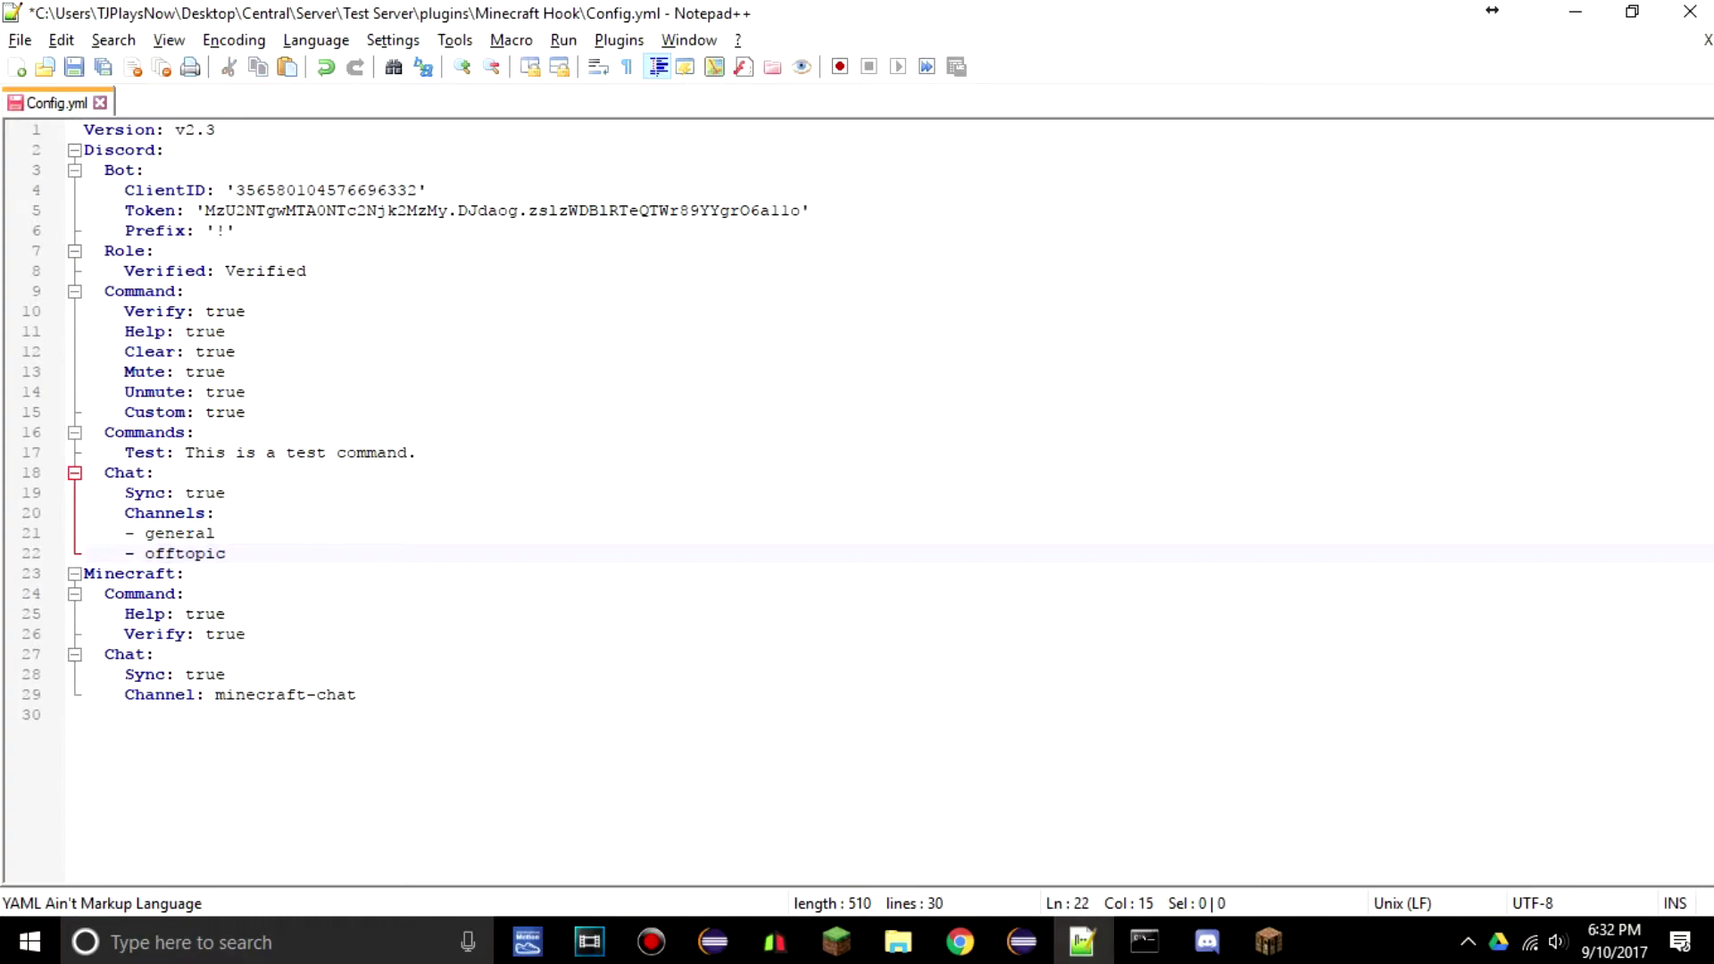
key(ctrl+v)
key(ctrl+shift+Left)
key(BackSpace)
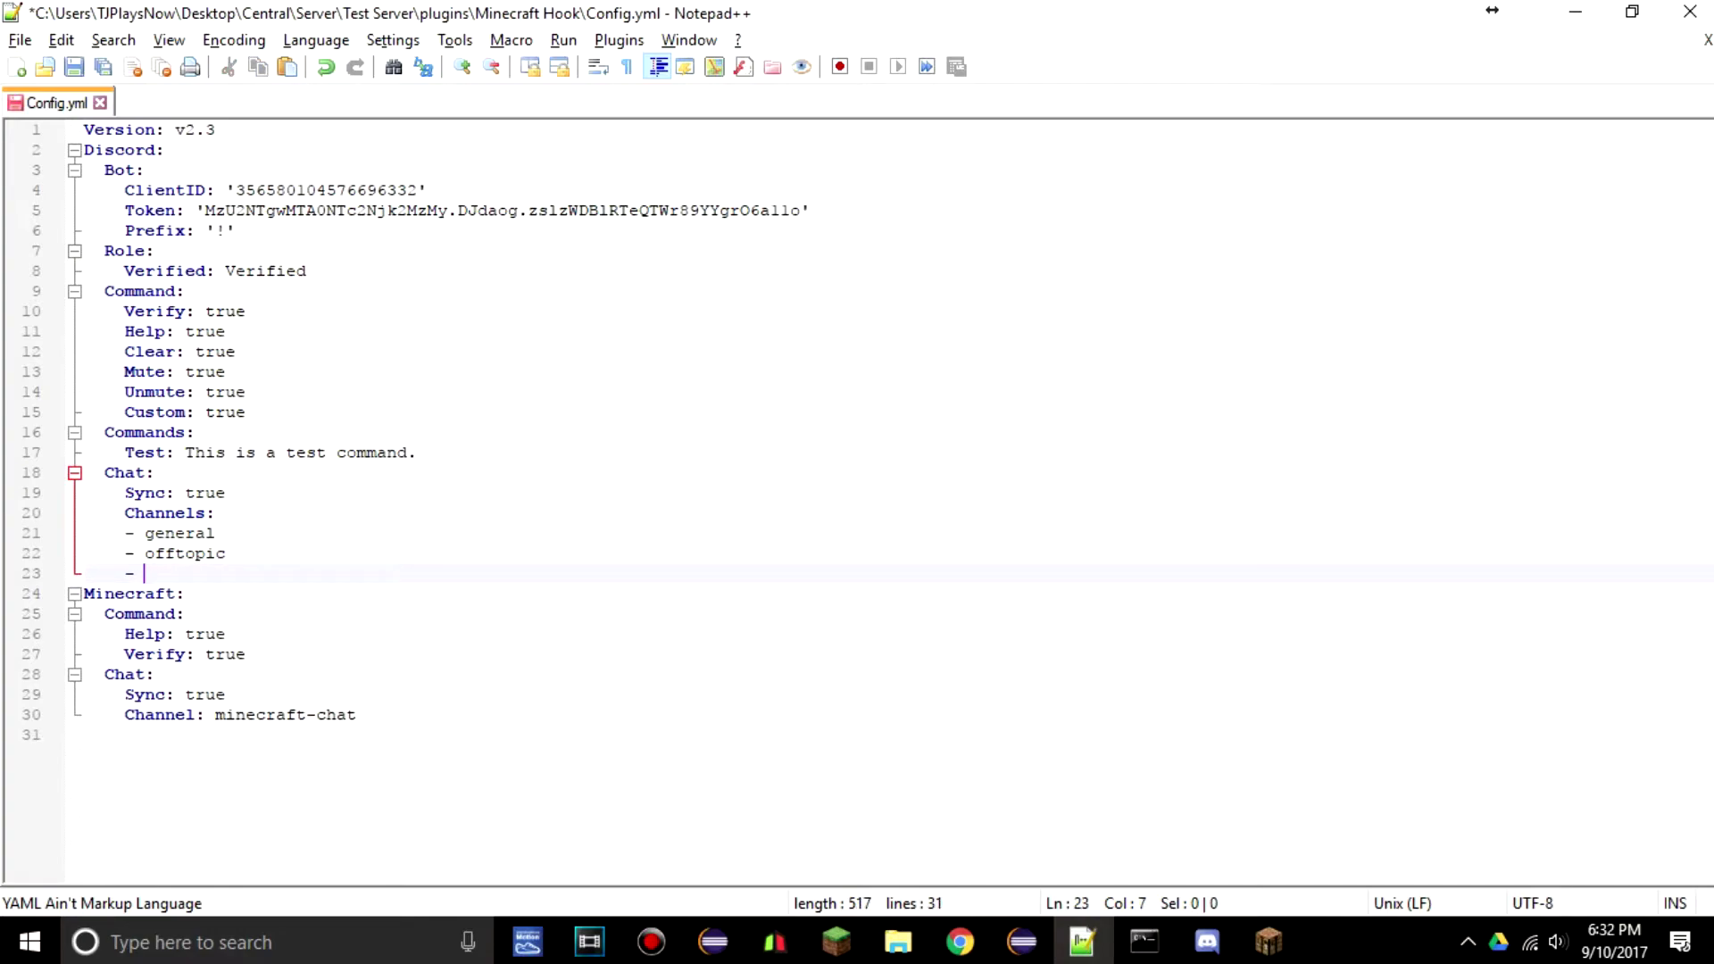
text(minecraft-)
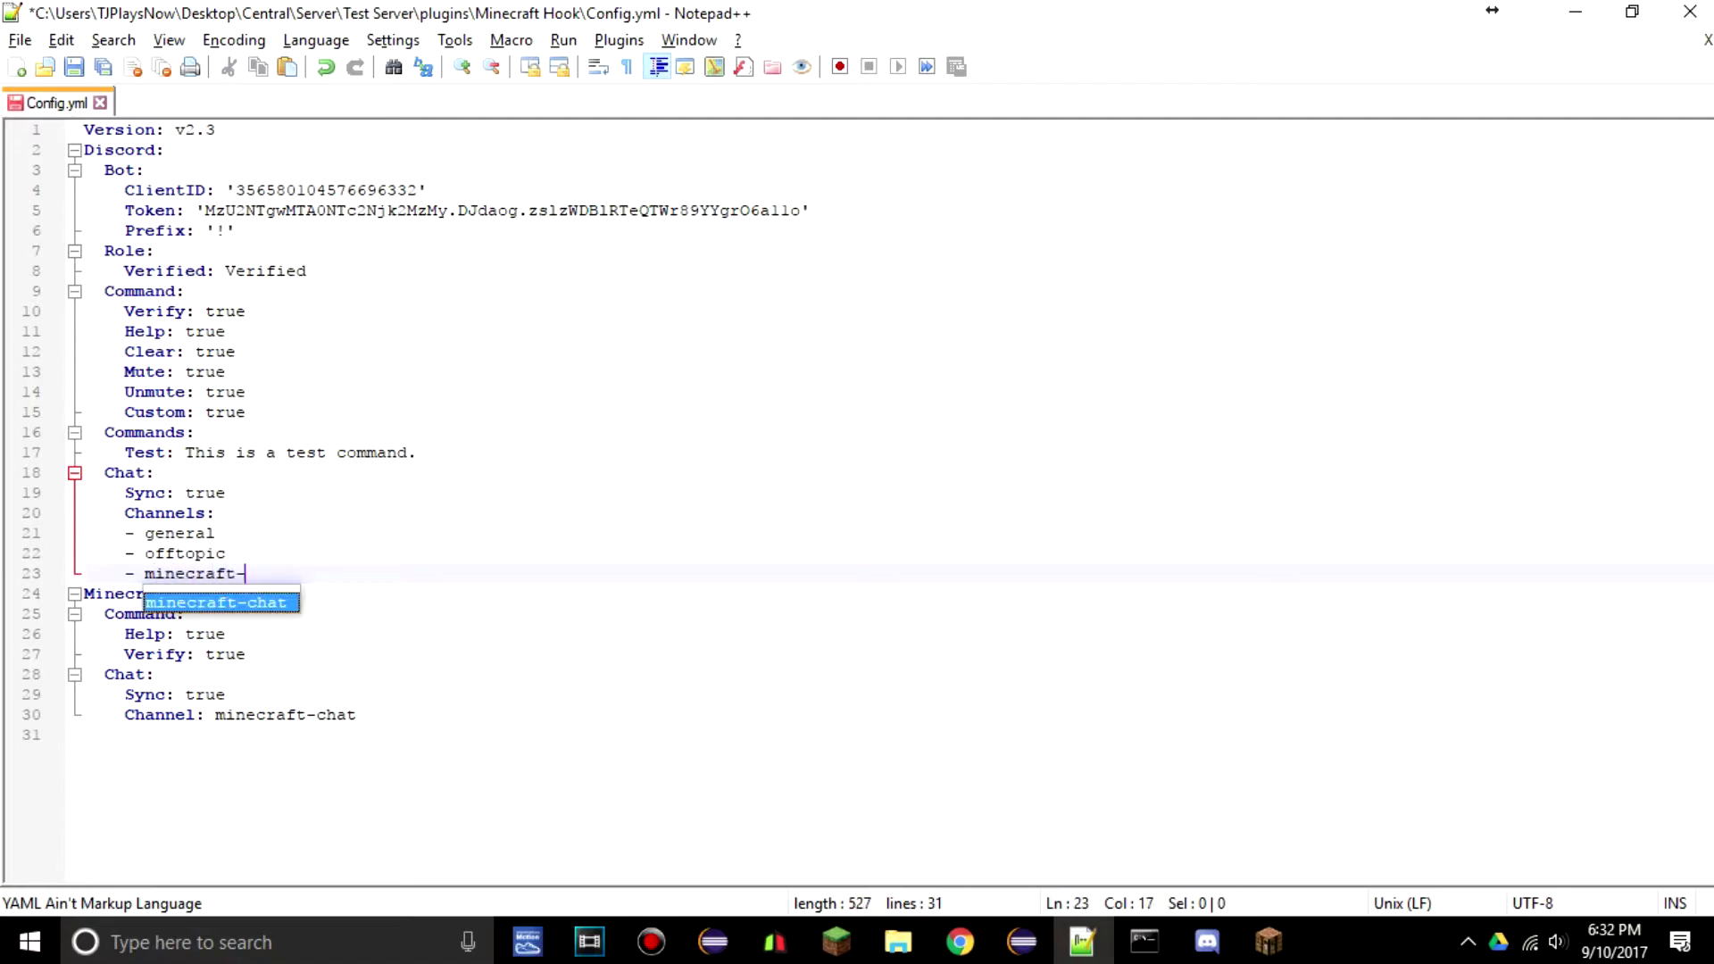
key(Return)
key(ctrl+s)
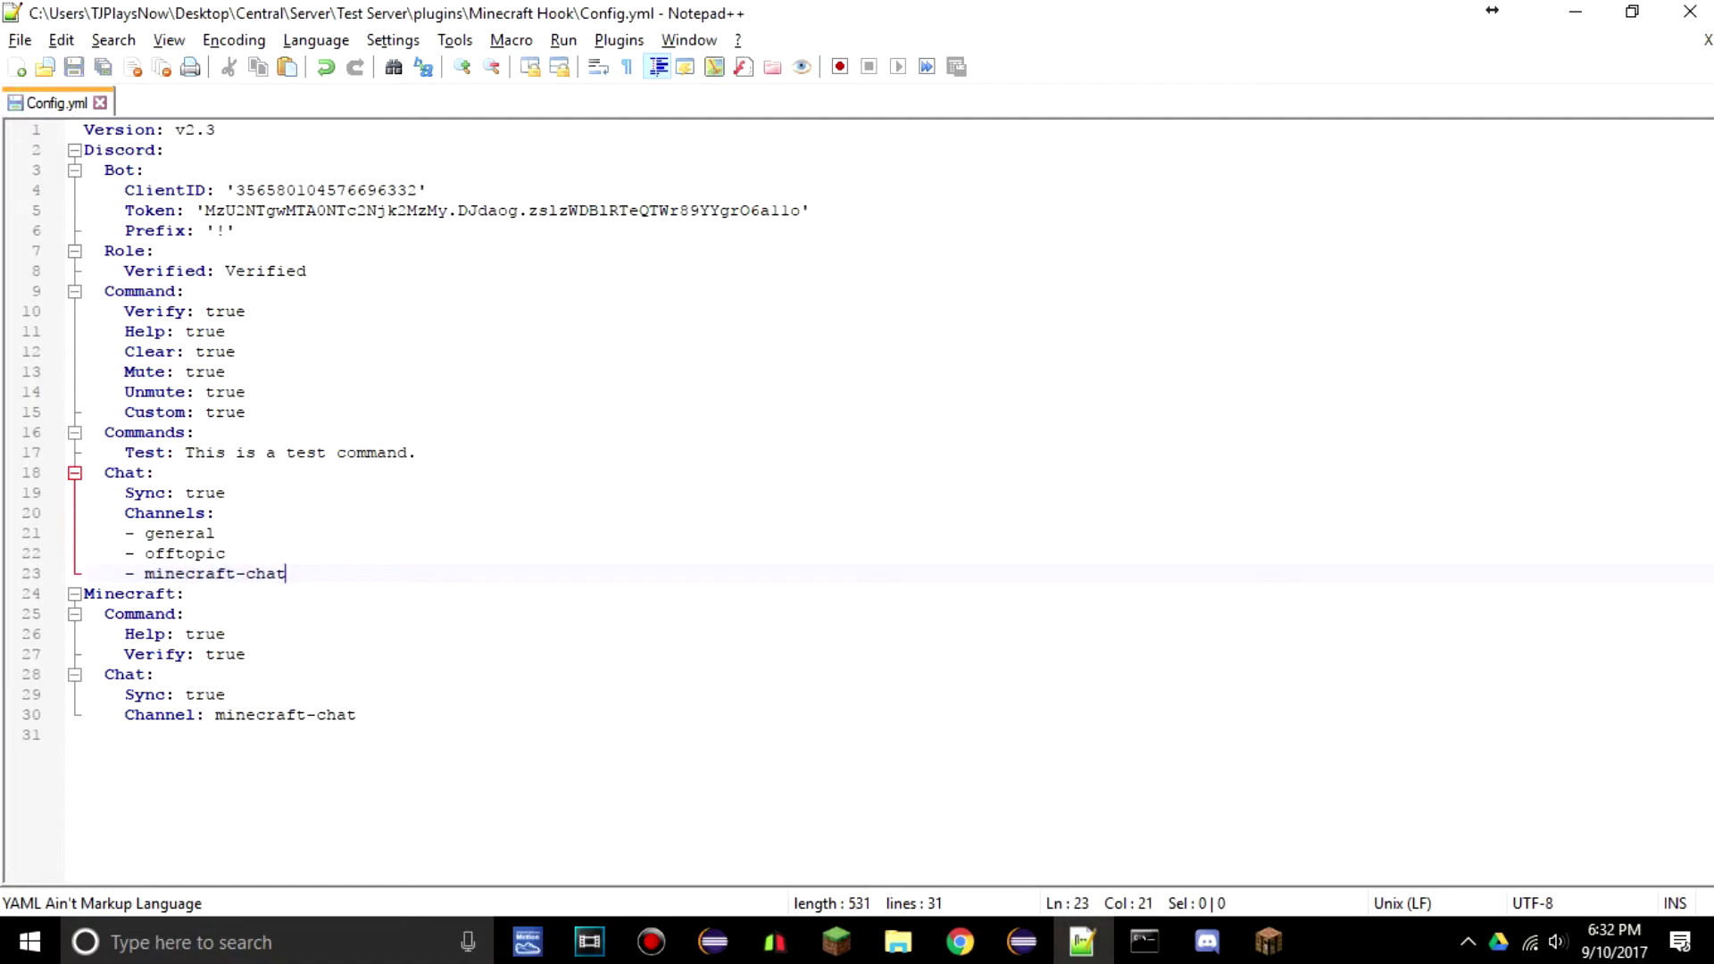
- Change the Minecraft chat Sync value from true to false and save
click(357, 715)
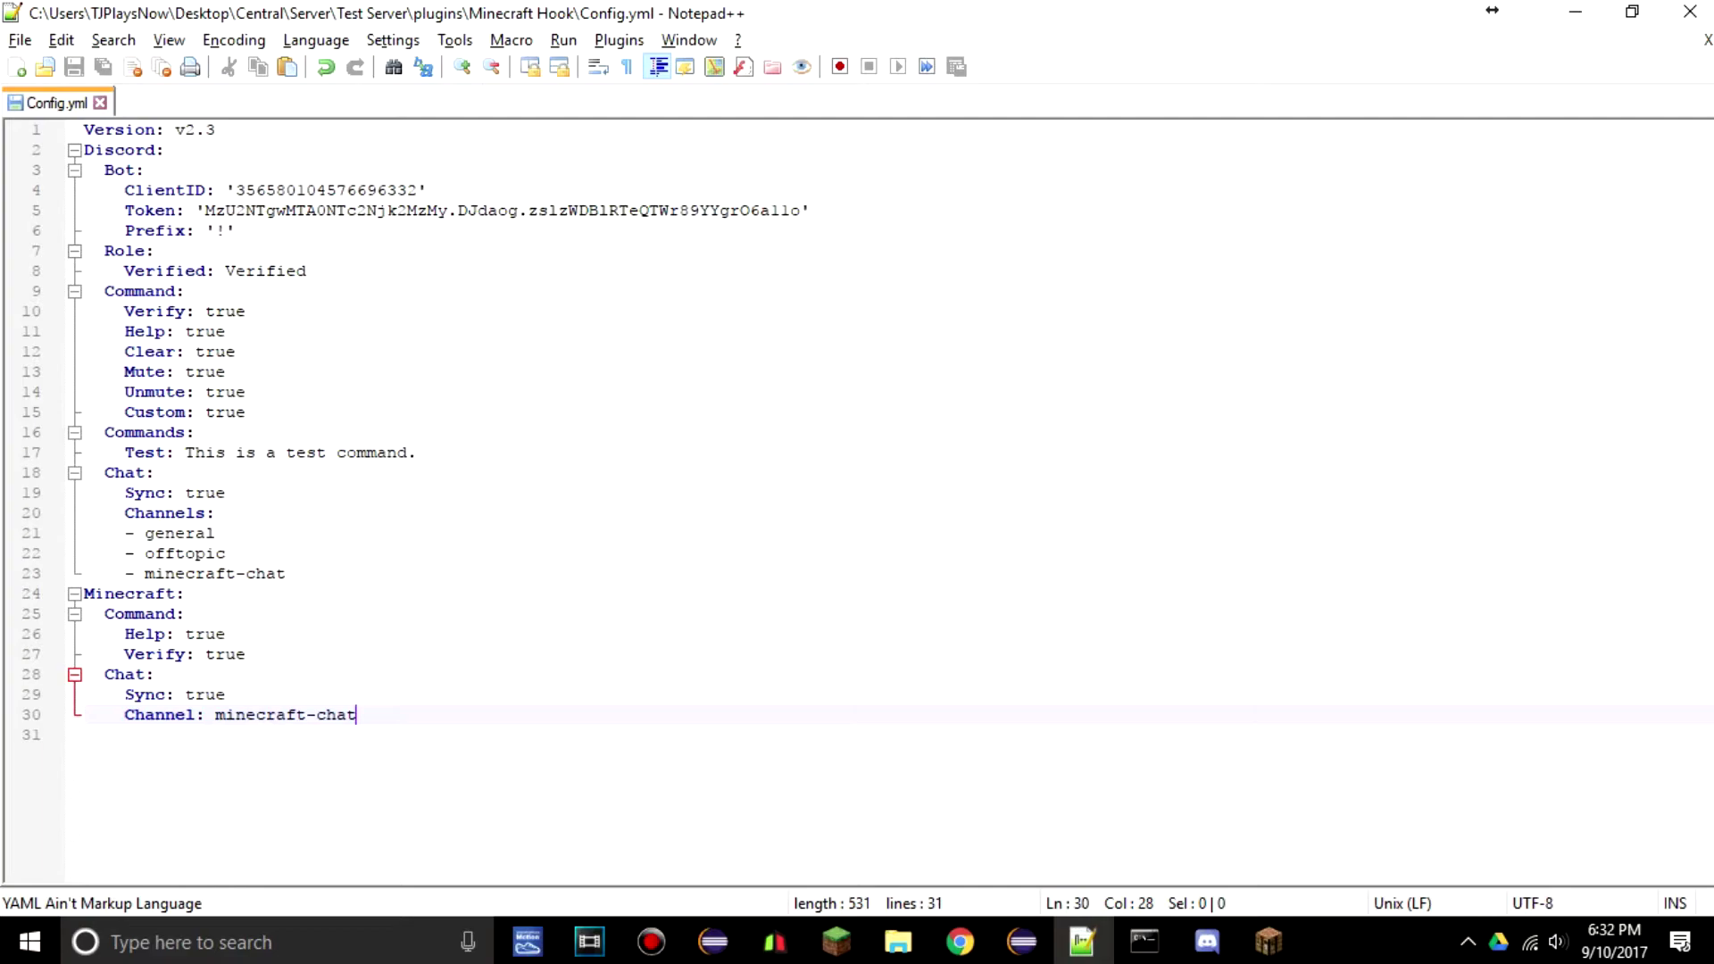
click(84, 734)
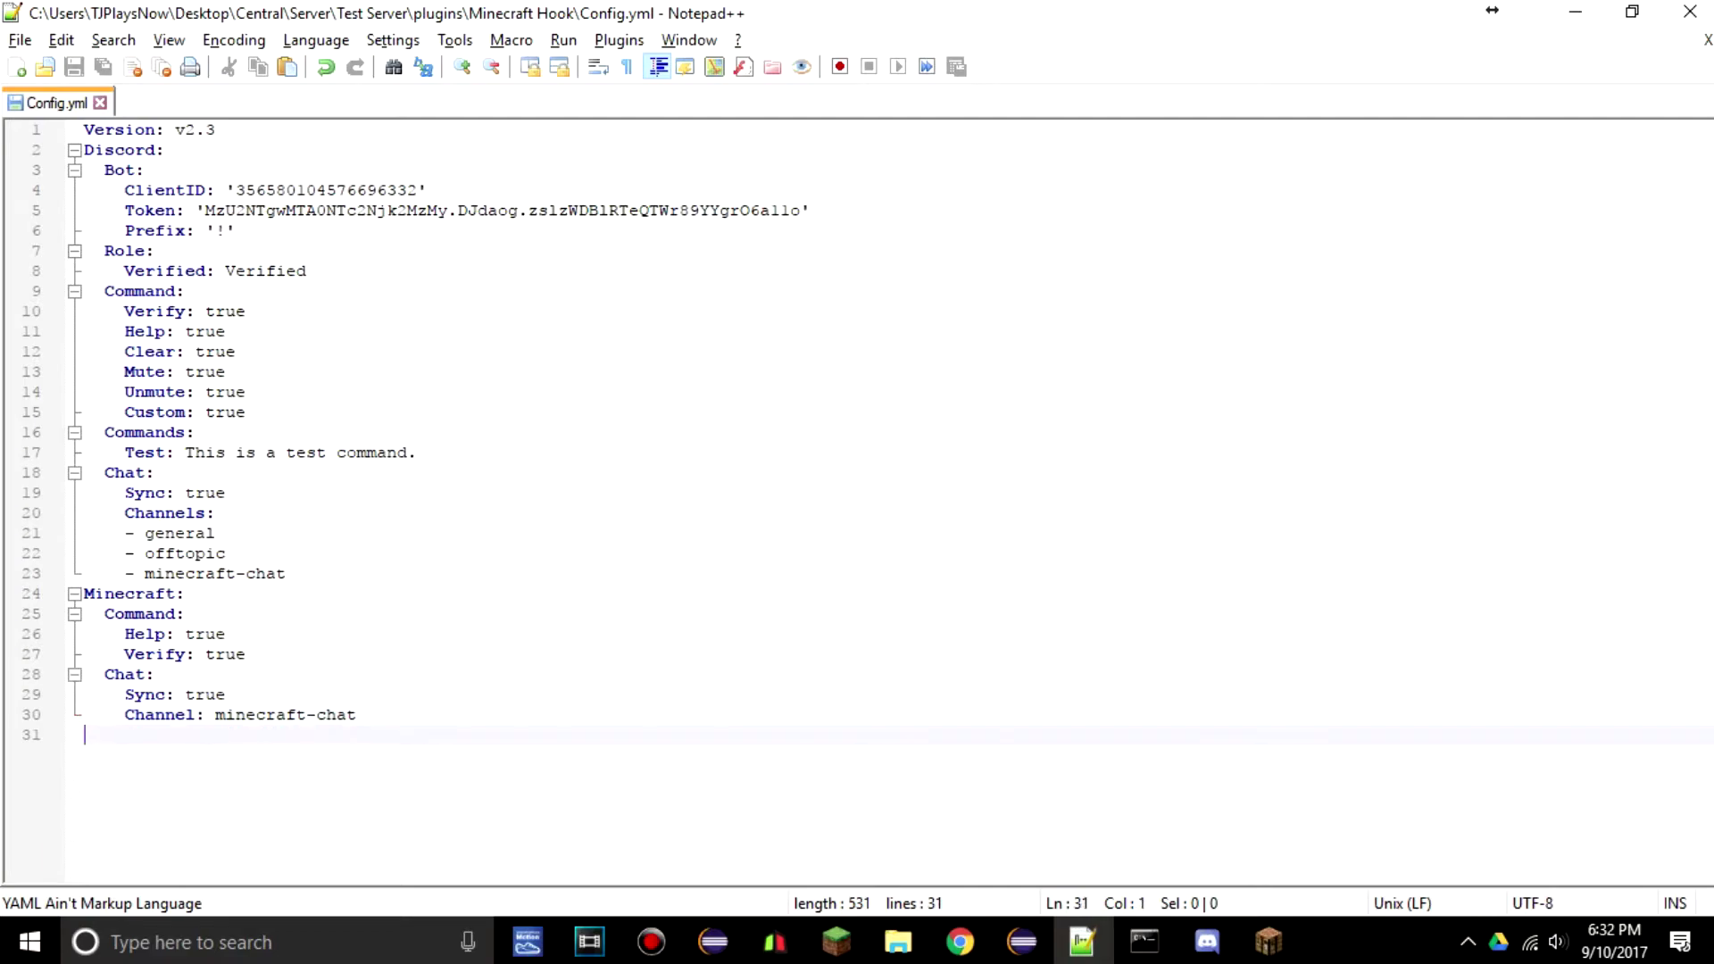
drag(357, 715, 215, 716)
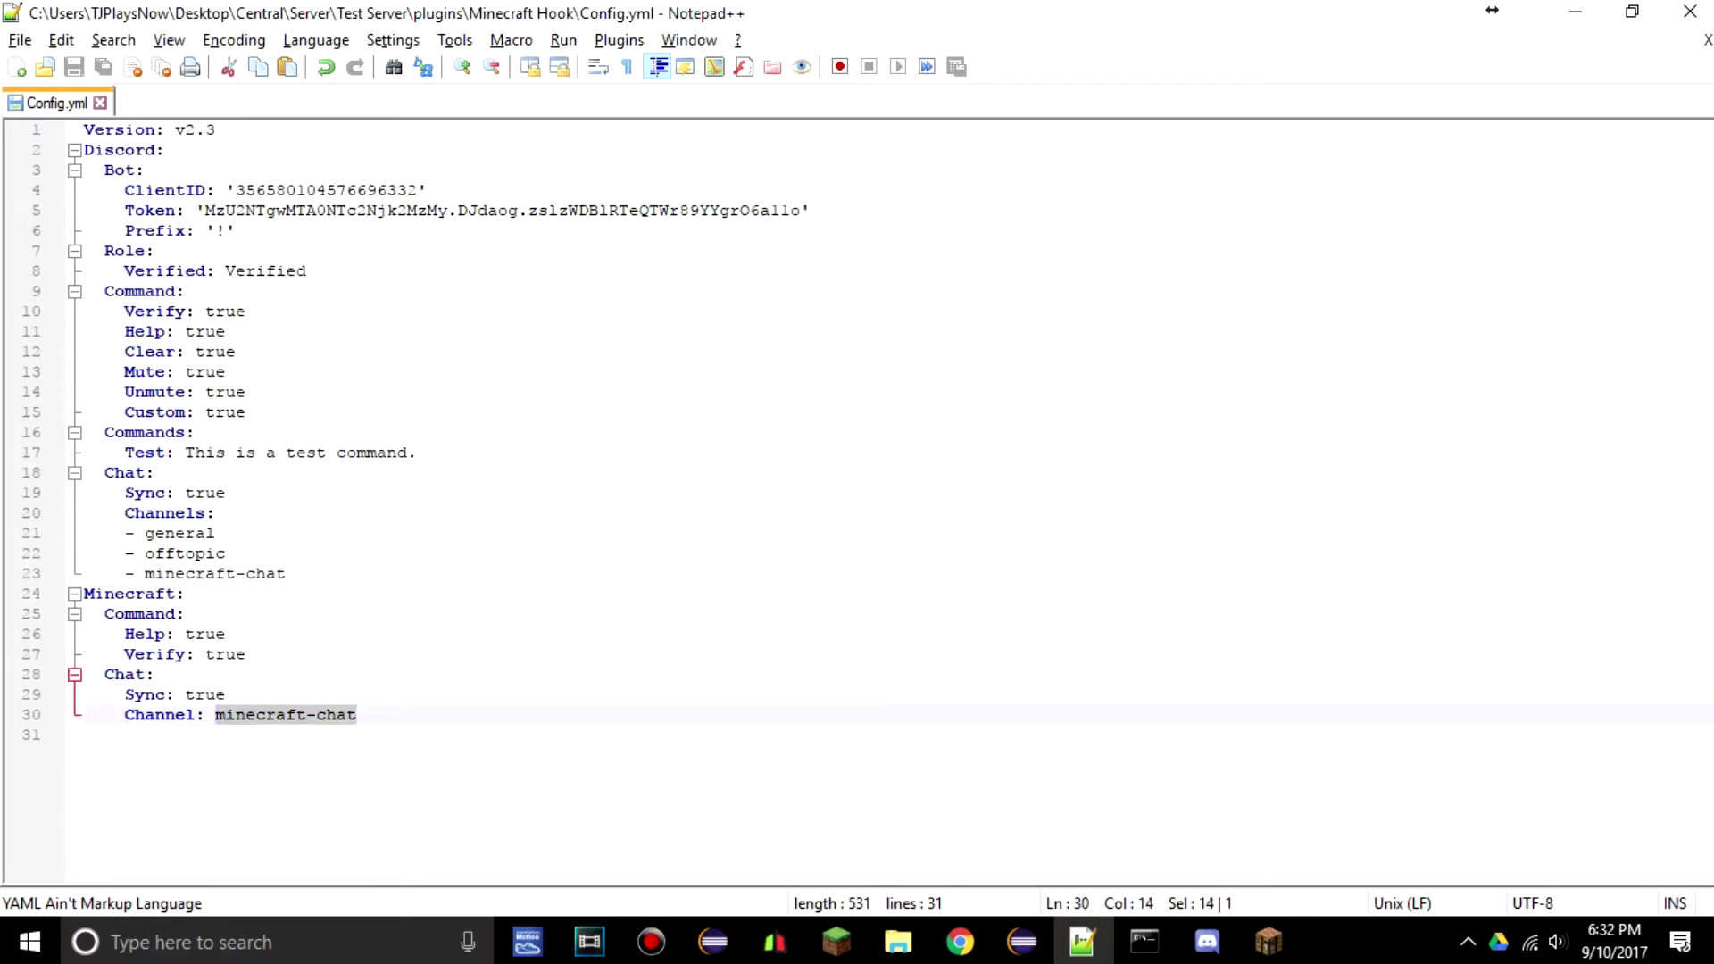
double_click(205, 694)
text(false)
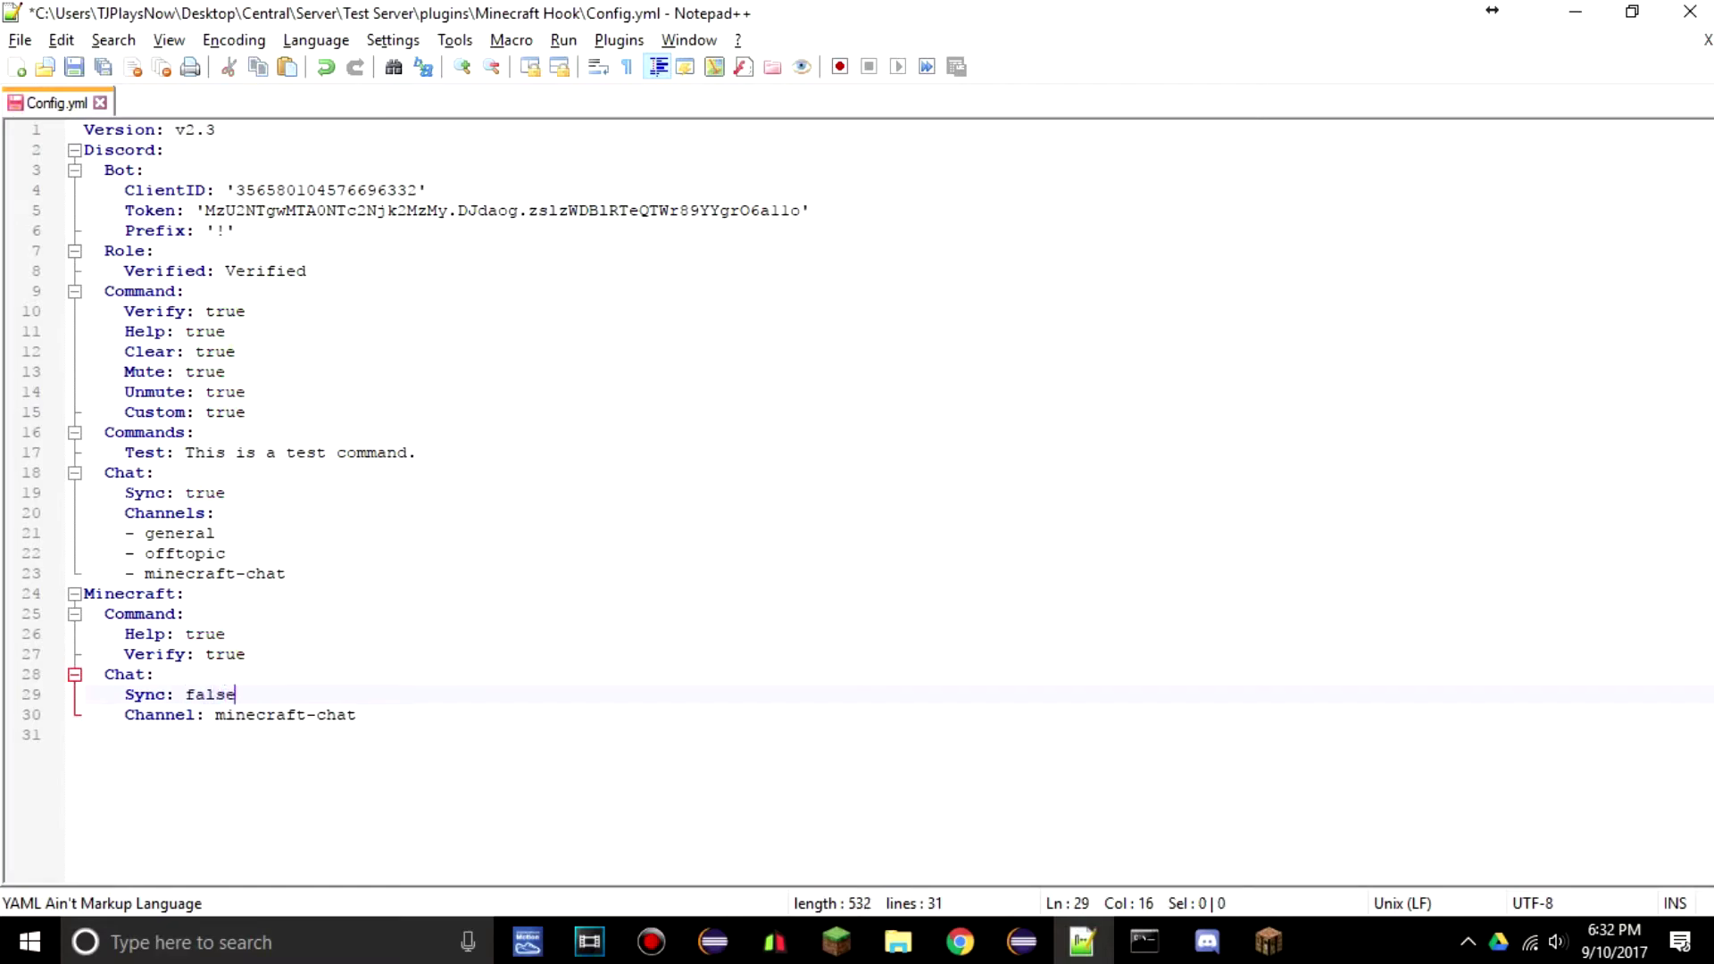
key(ctrl+s)
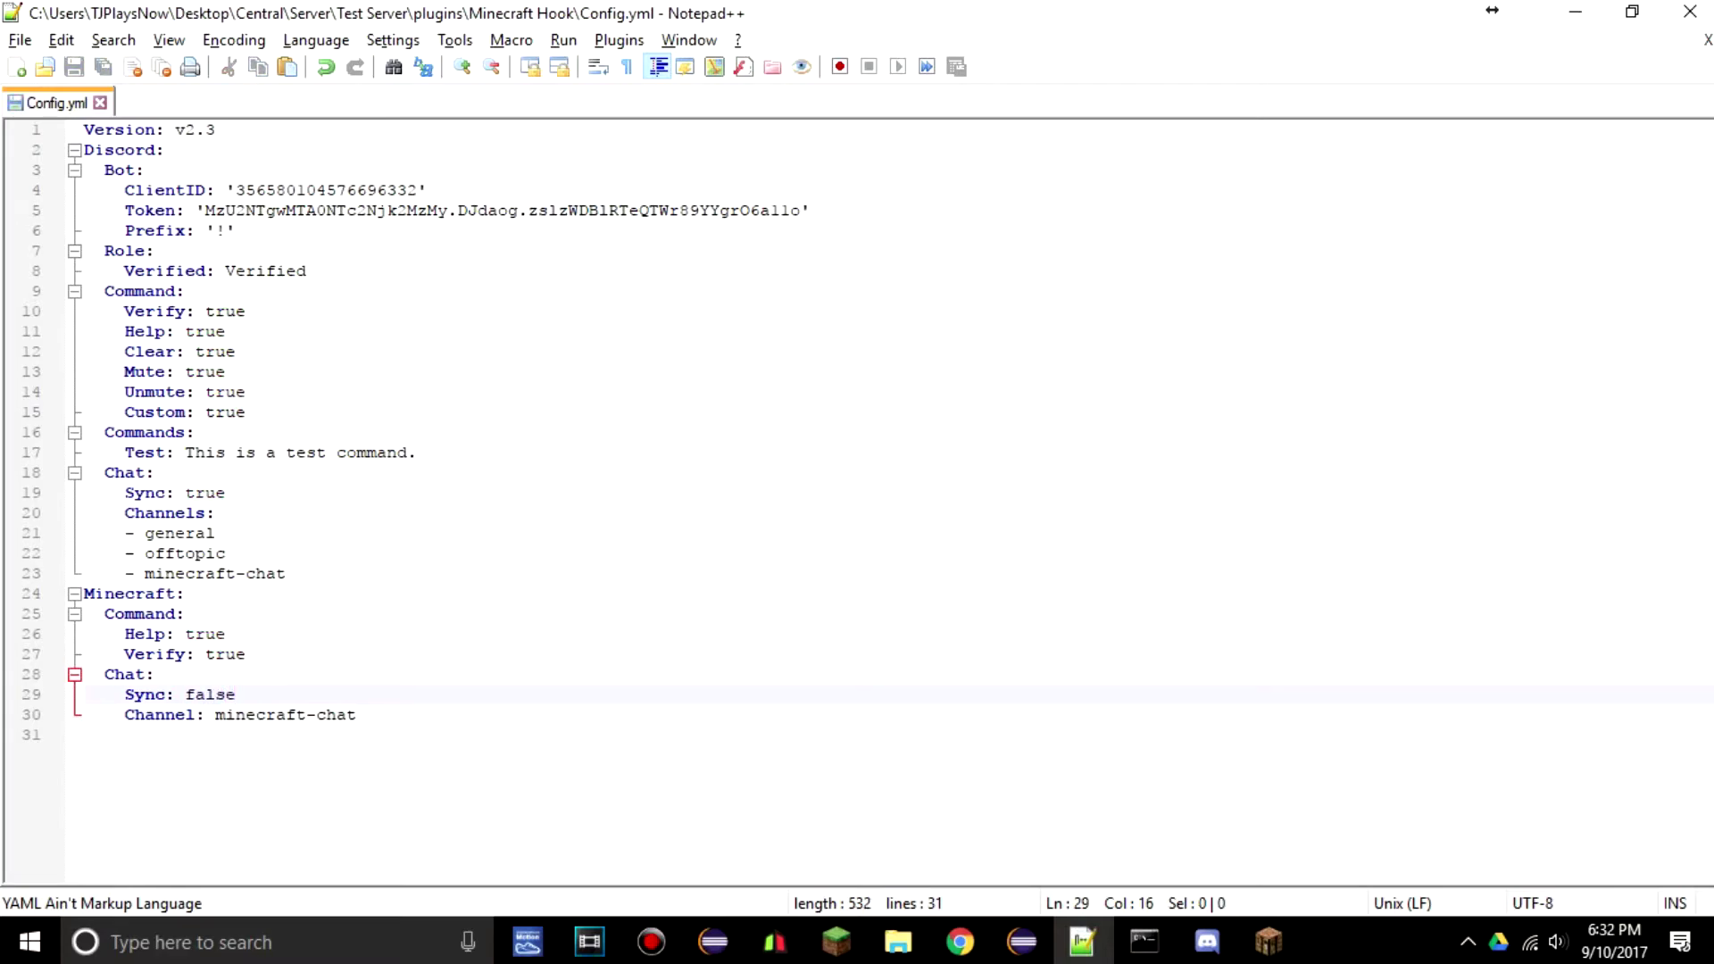
- Change the Discord chat Sync value to false, save, and review the Commands section
drag(215, 513, 227, 494)
double_click(205, 493)
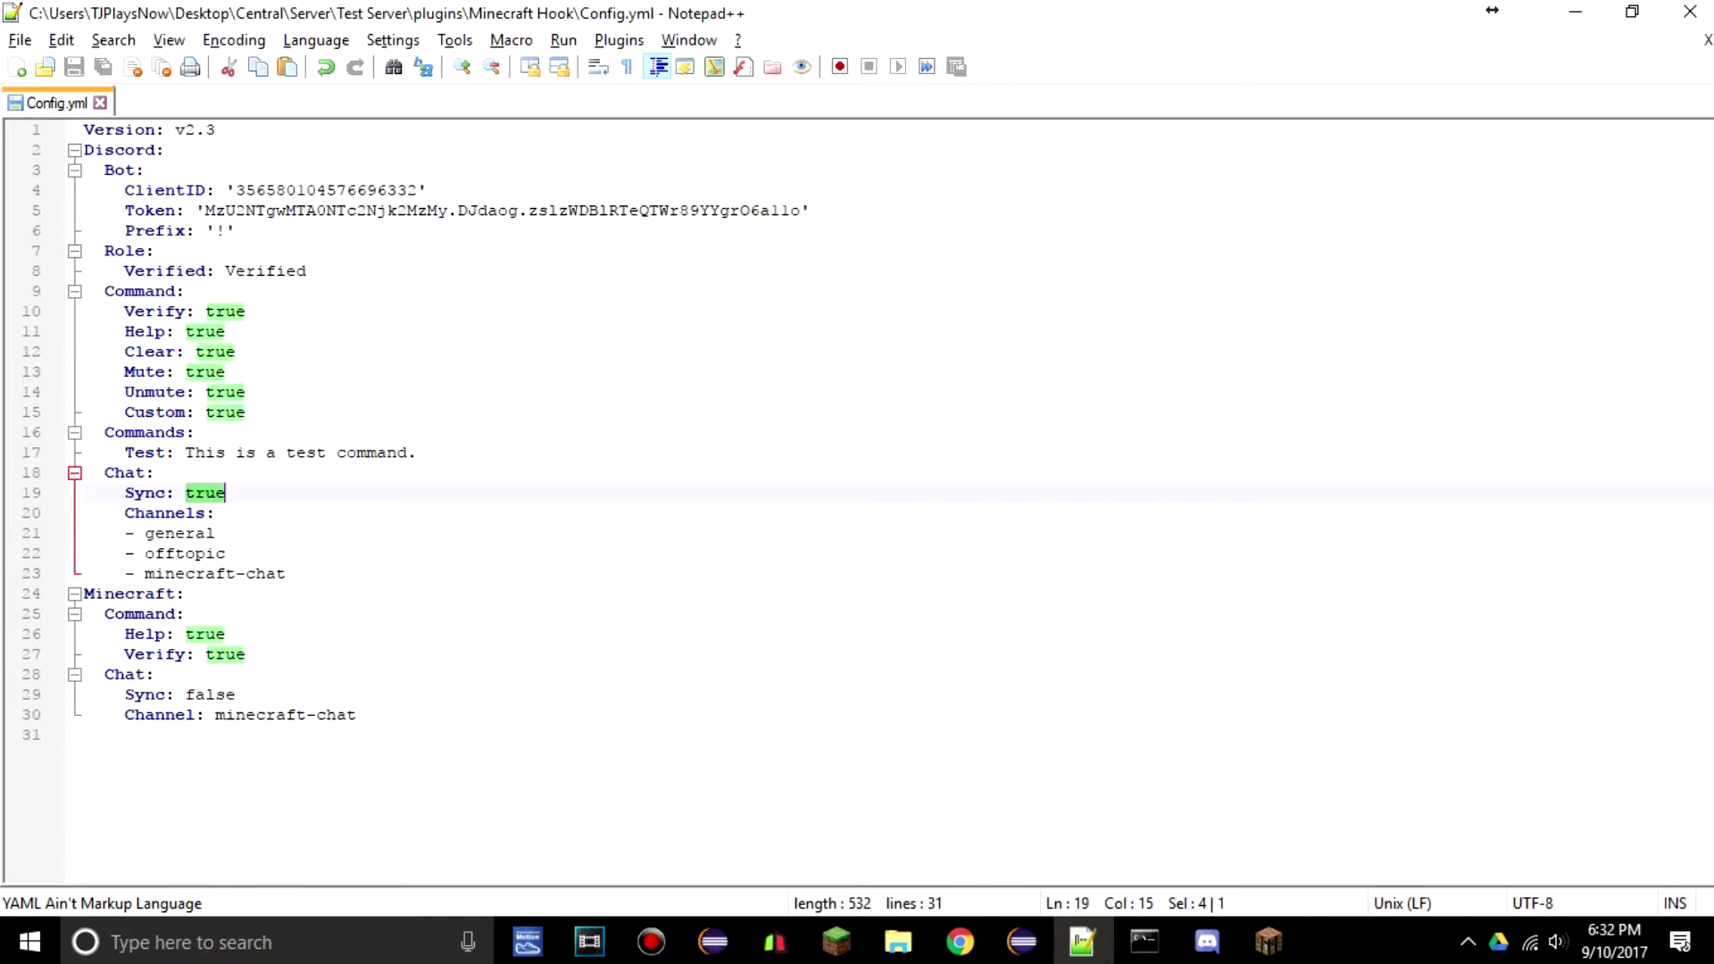
text(false)
key(Escape)
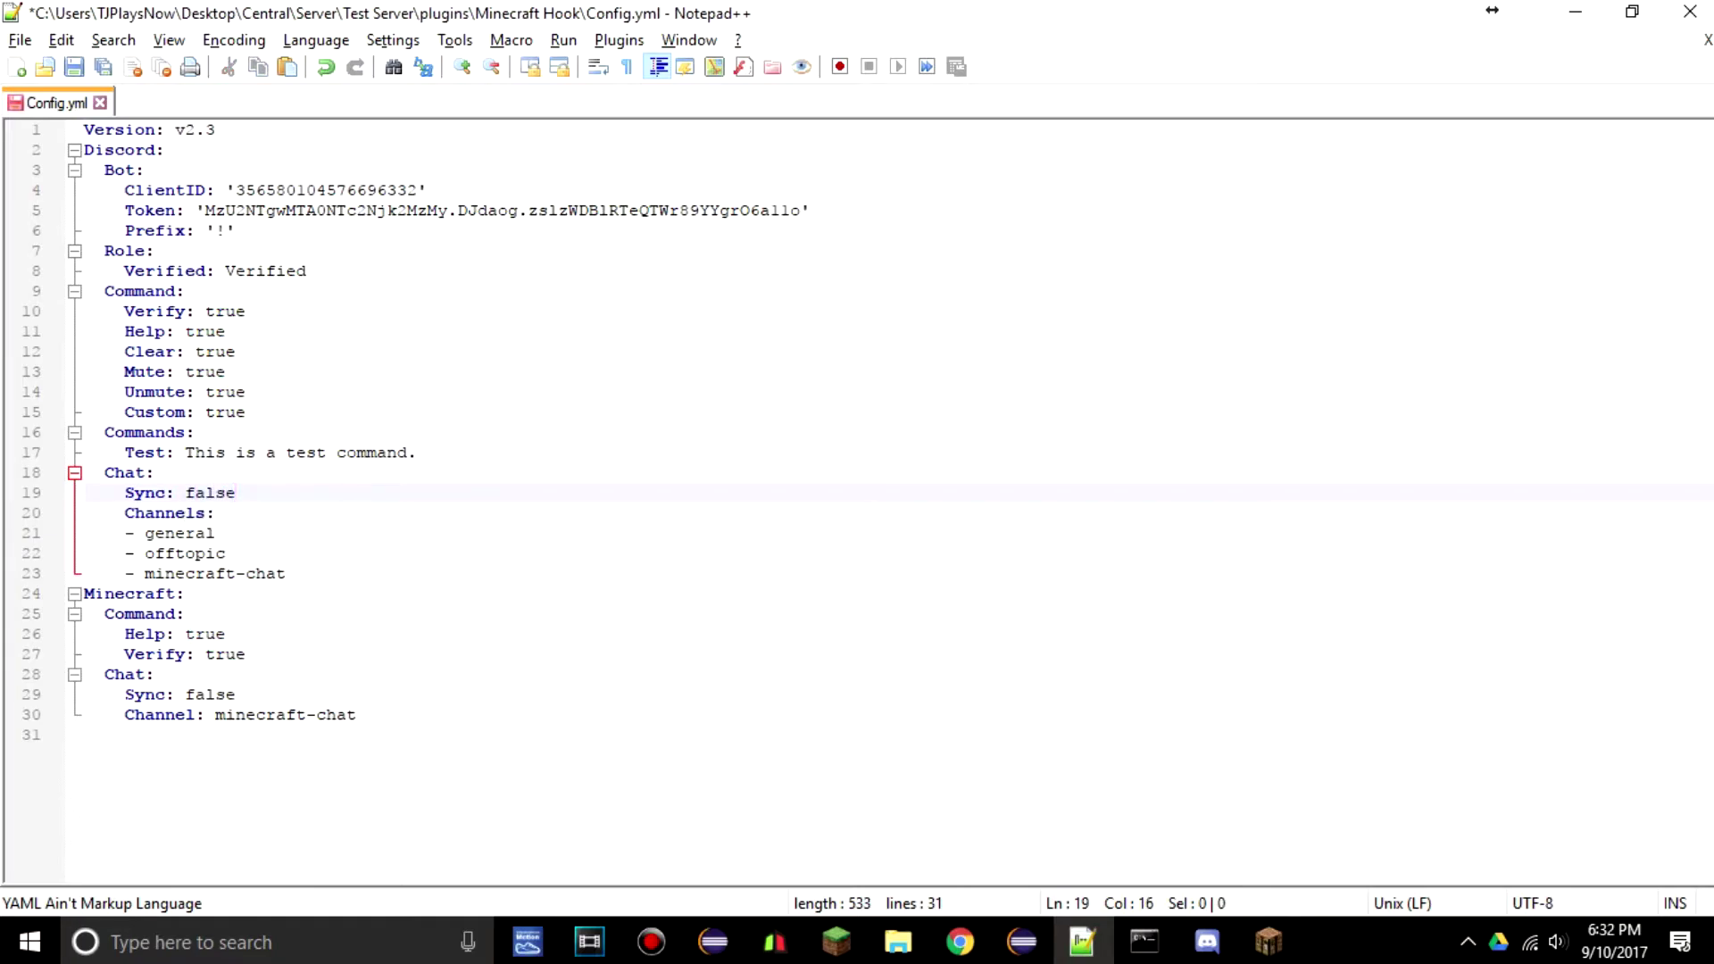
key(ctrl+s)
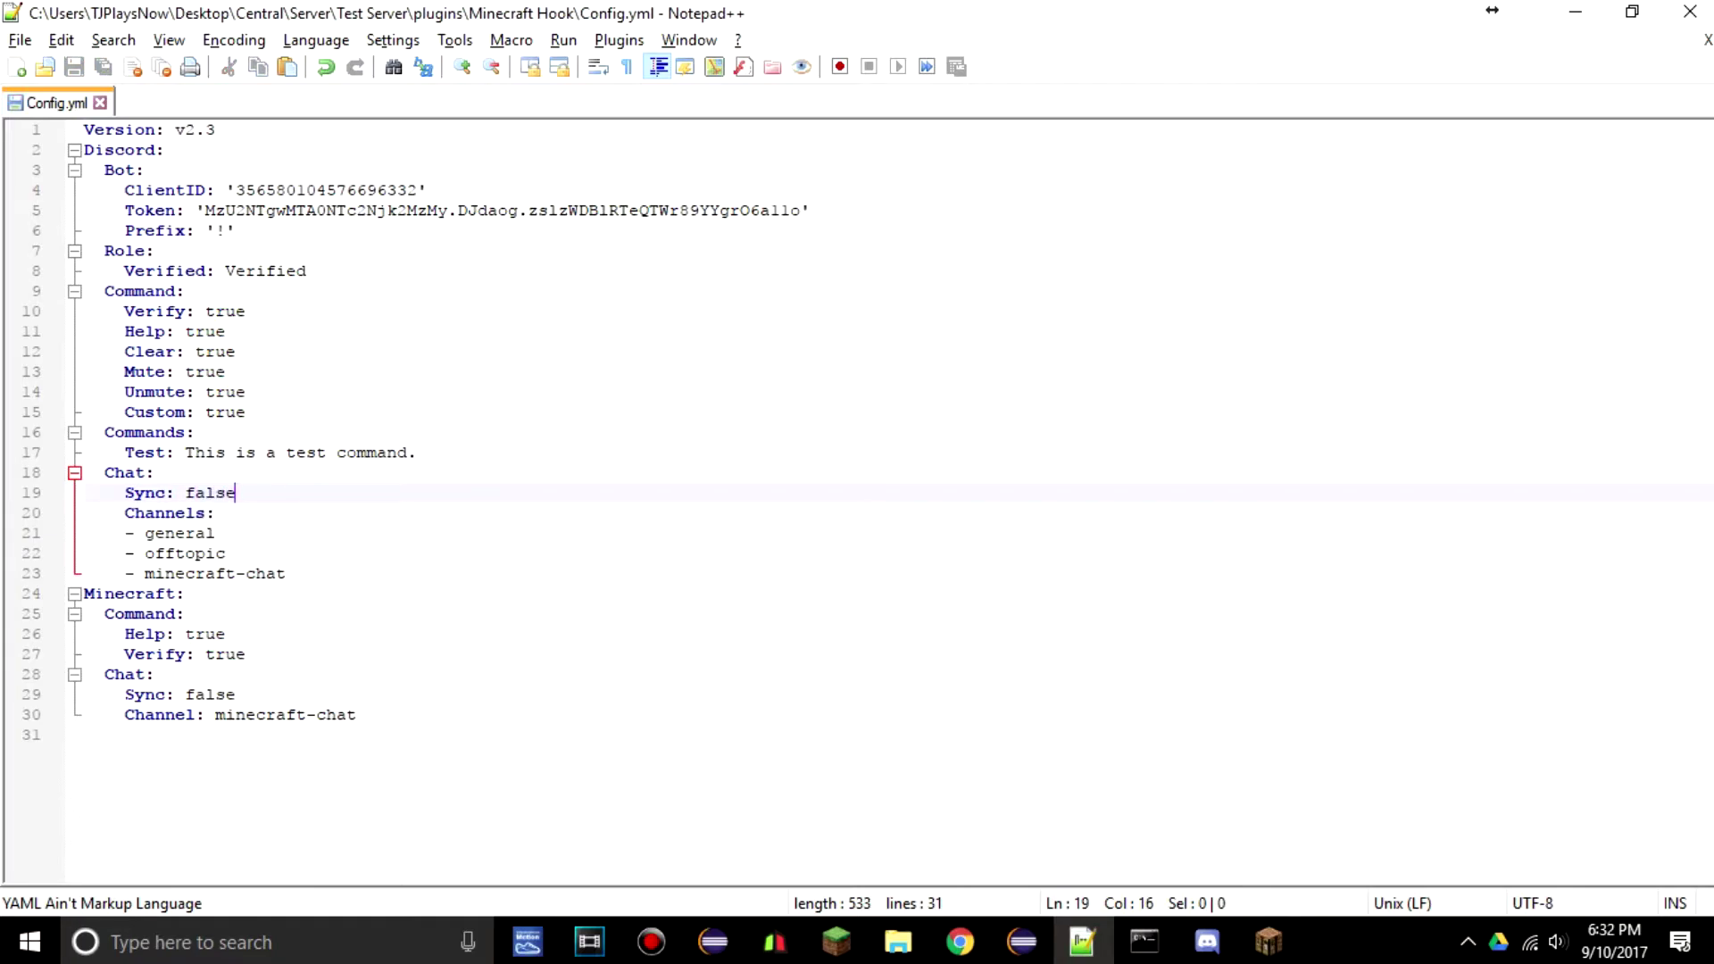
click(417, 453)
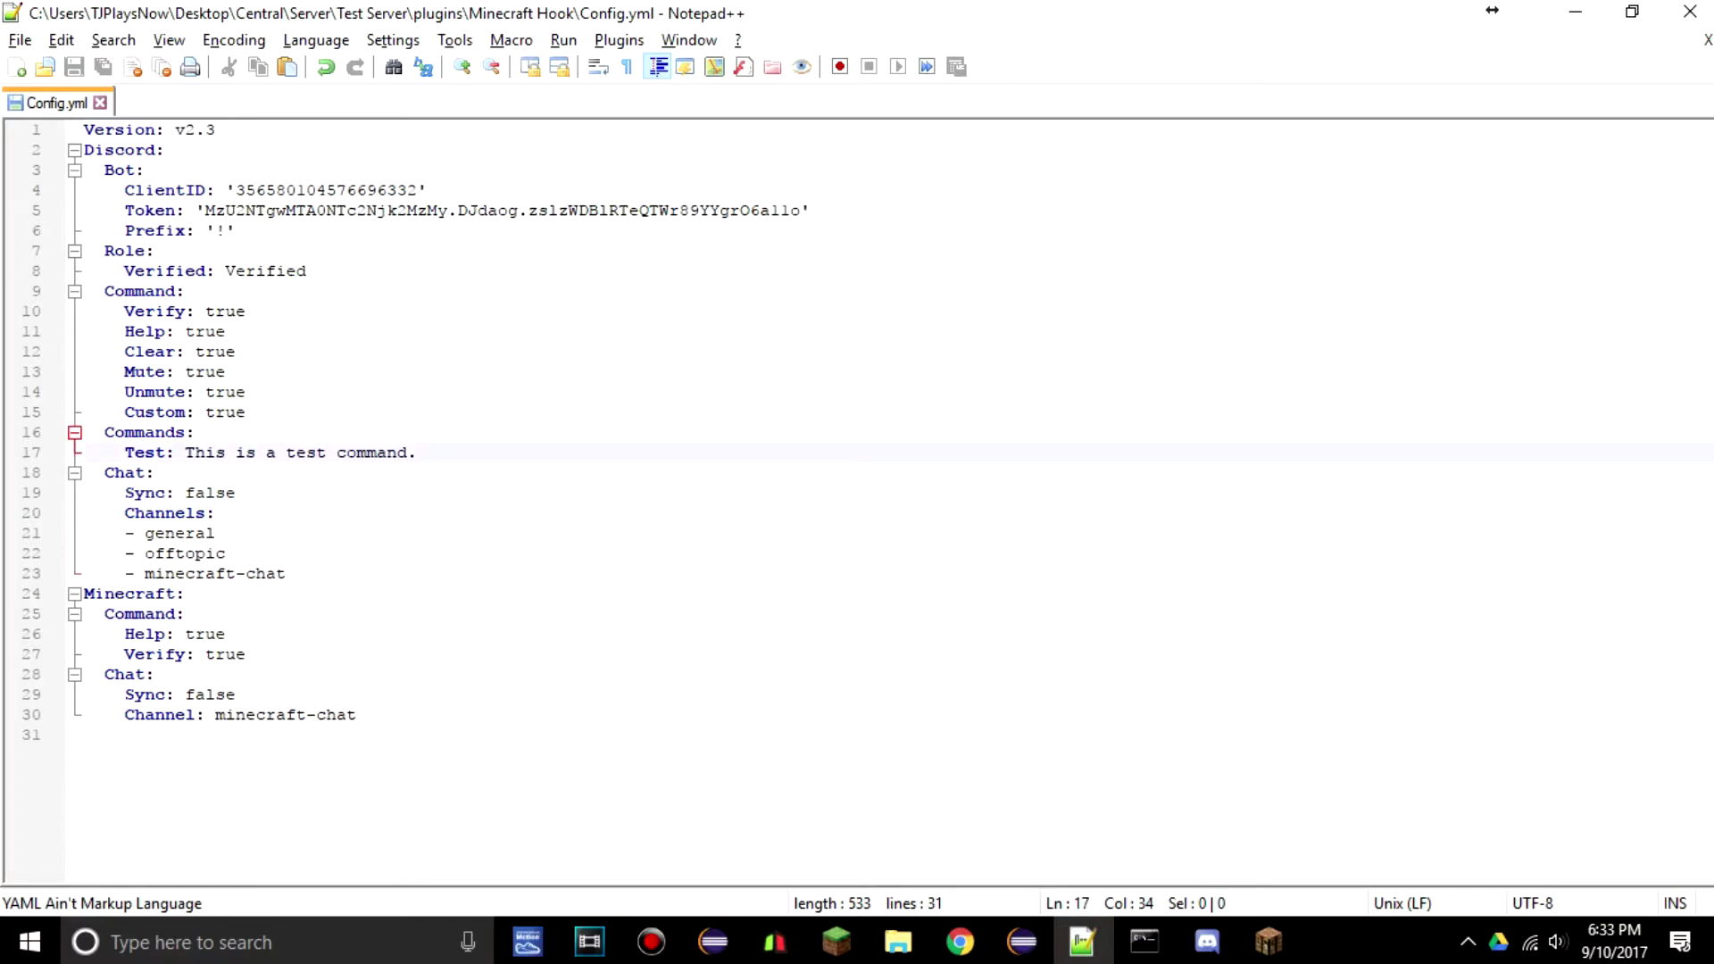
double_click(147, 433)
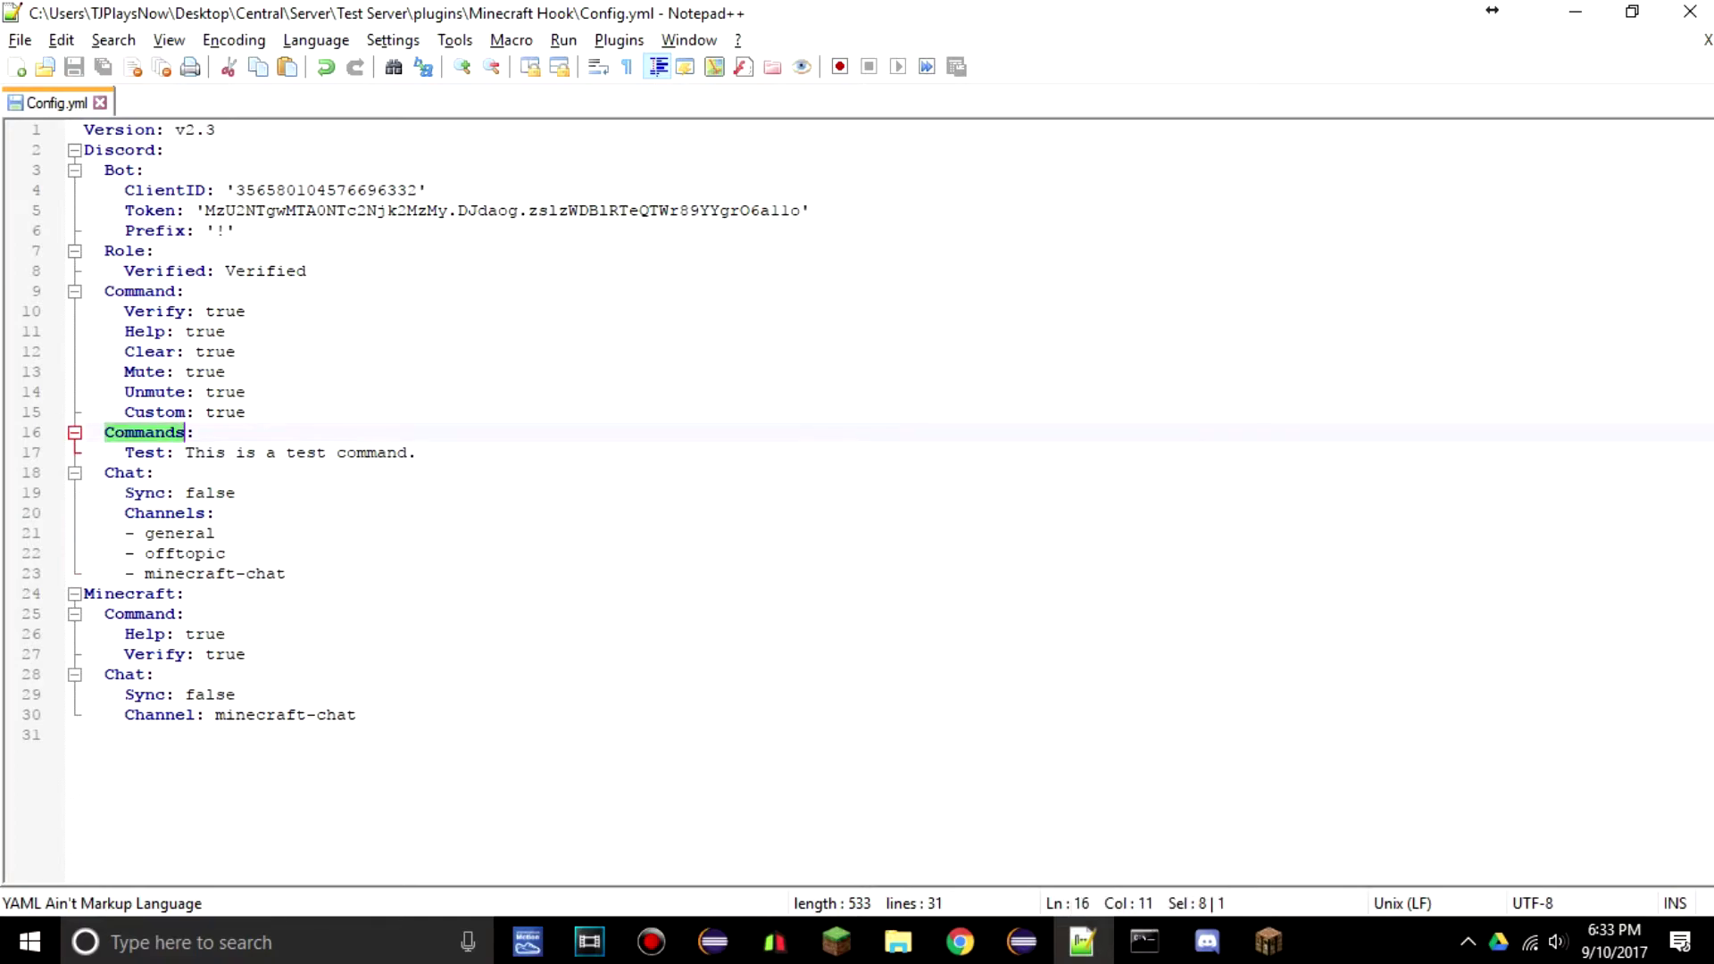
click(417, 453)
- Send !test twice in #offtopic and confirm the bot replies 'This is a test command.'
click(1207, 942)
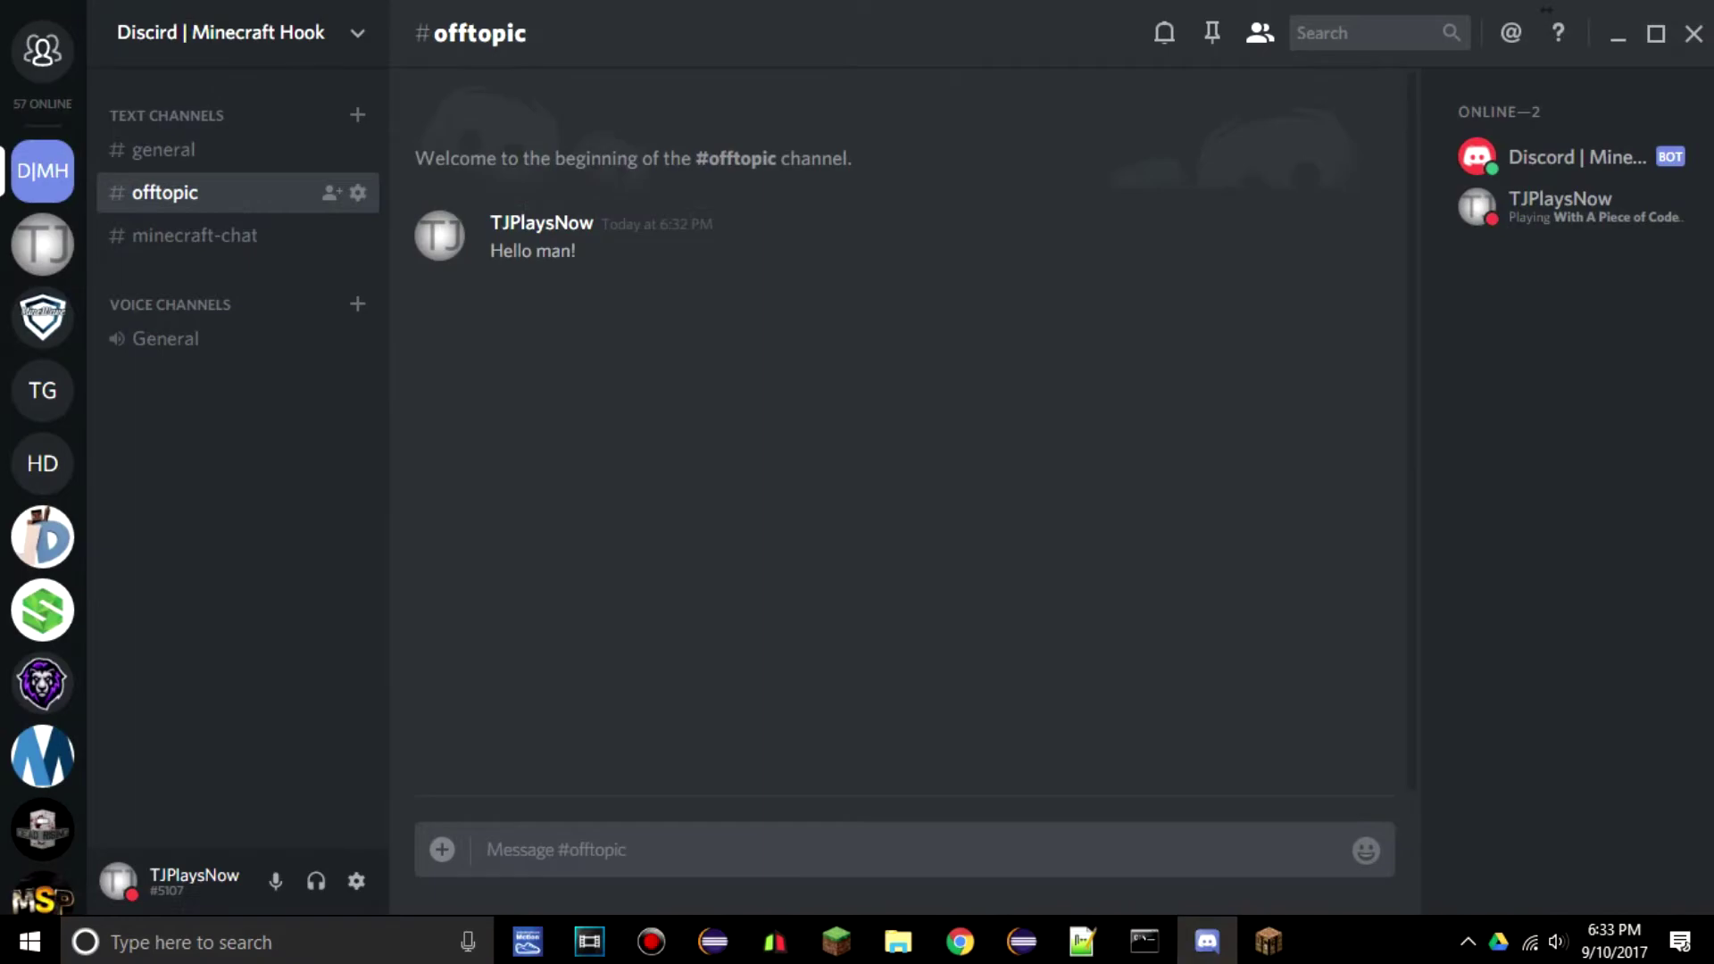
text(!test)
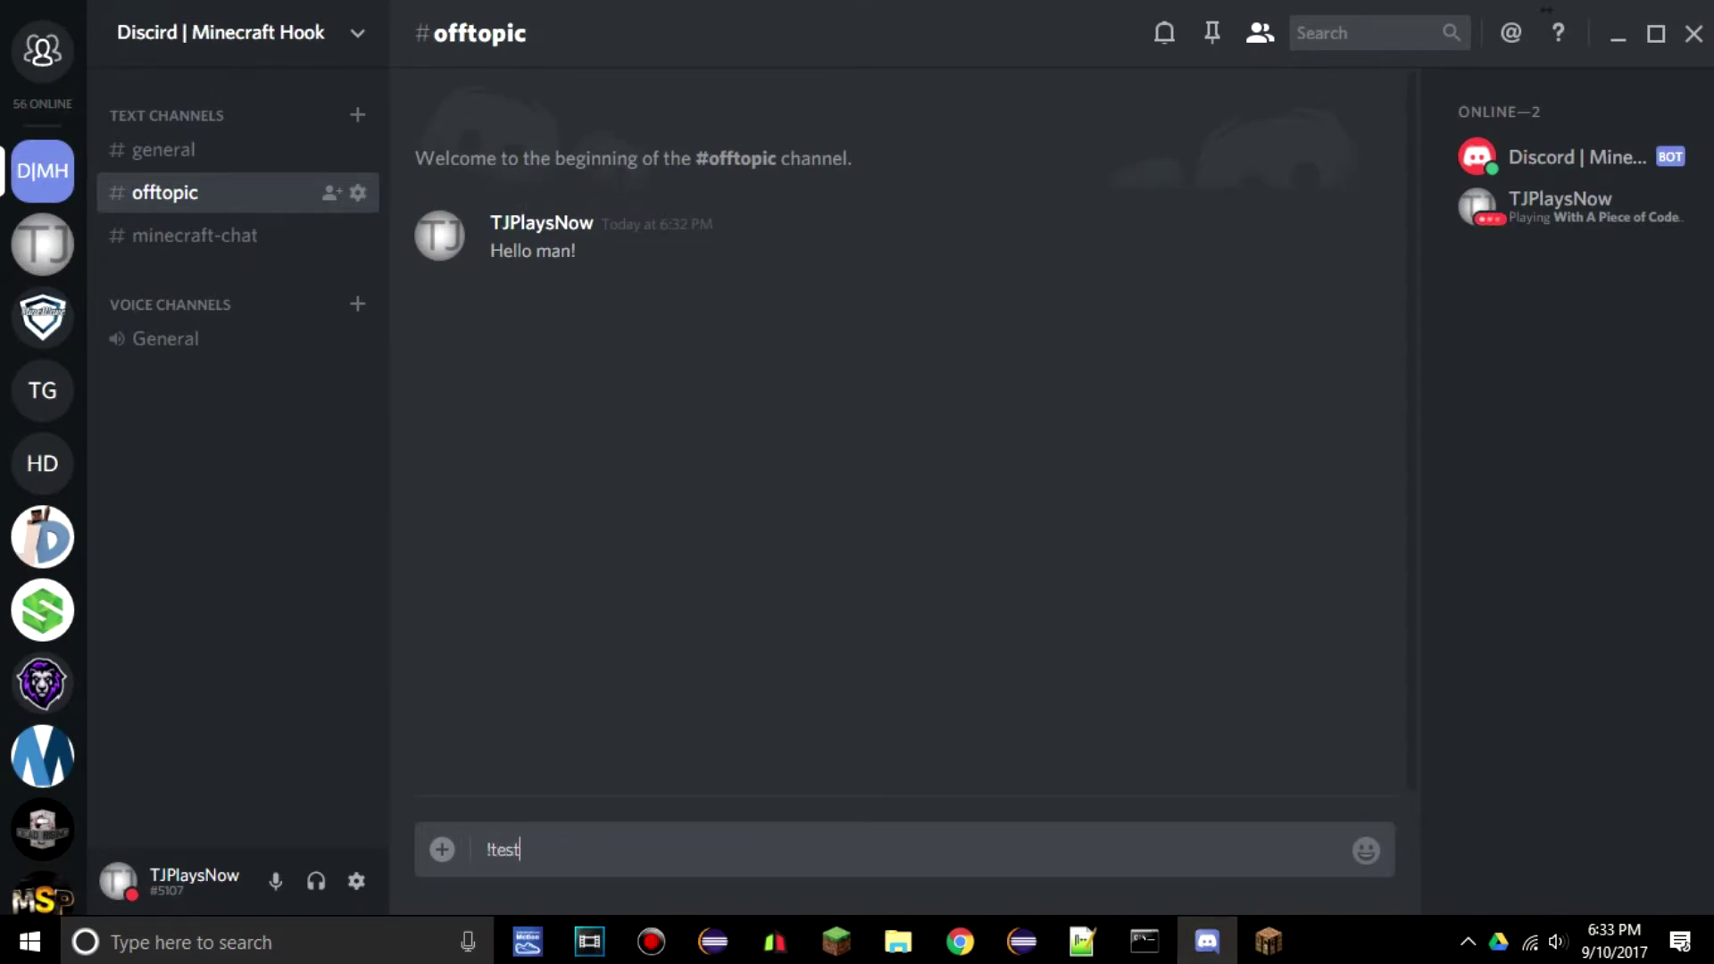
key(Return)
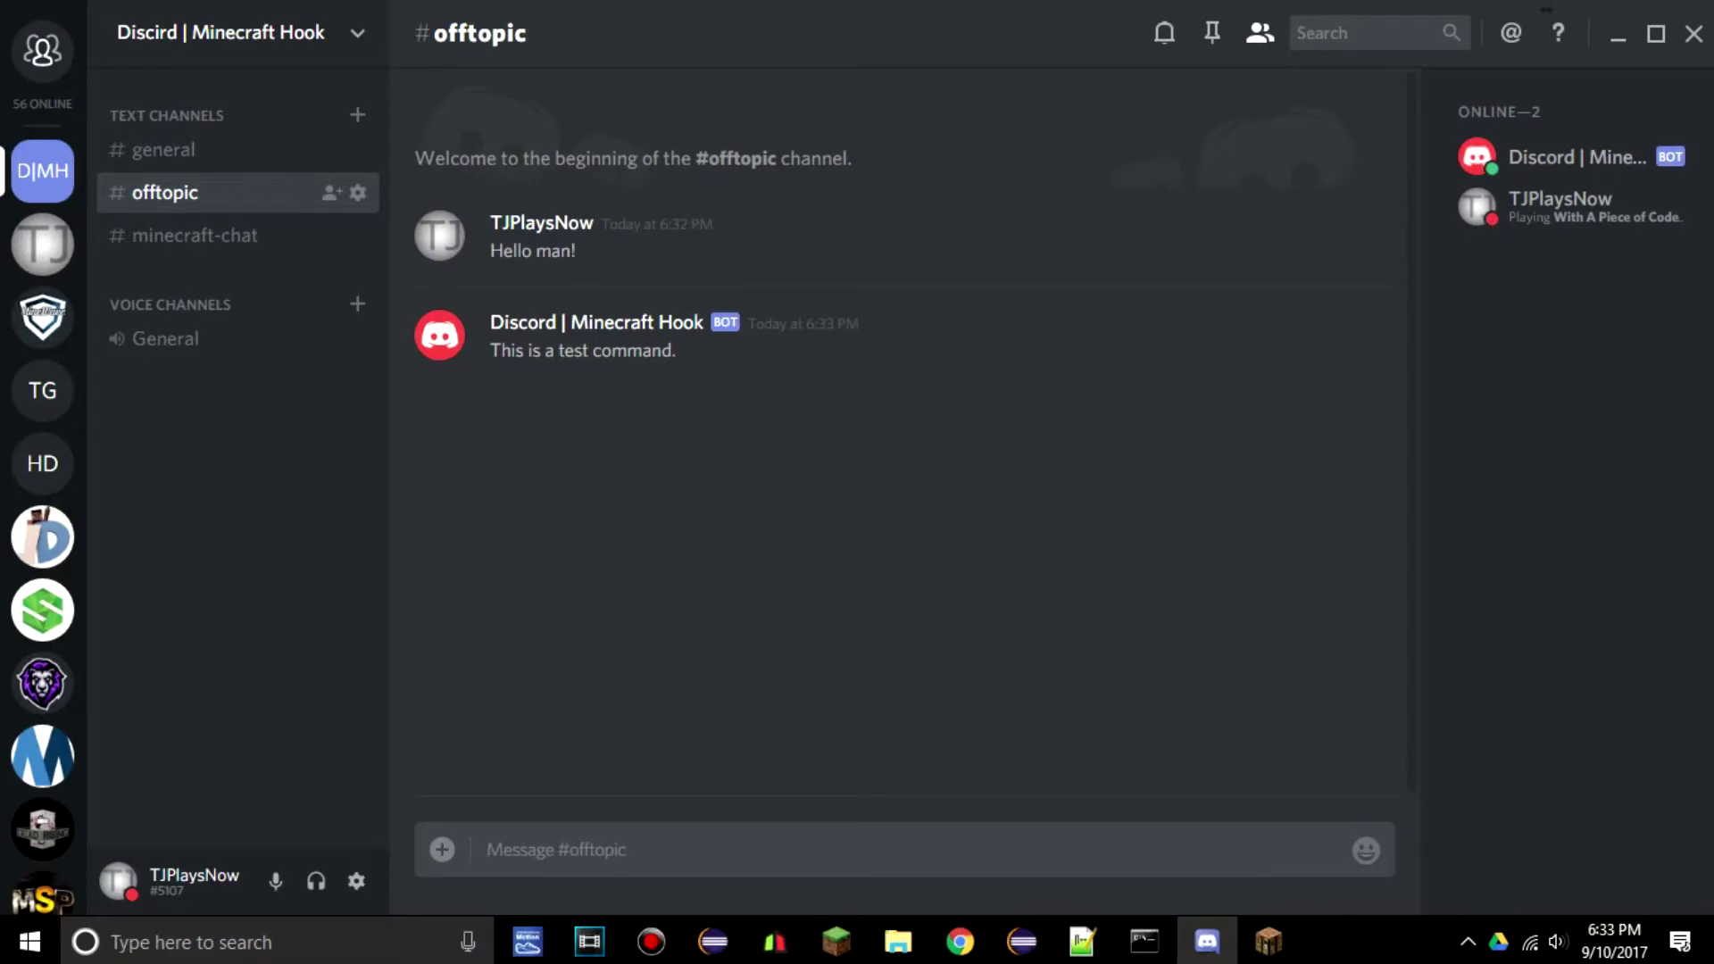
drag(679, 350, 488, 351)
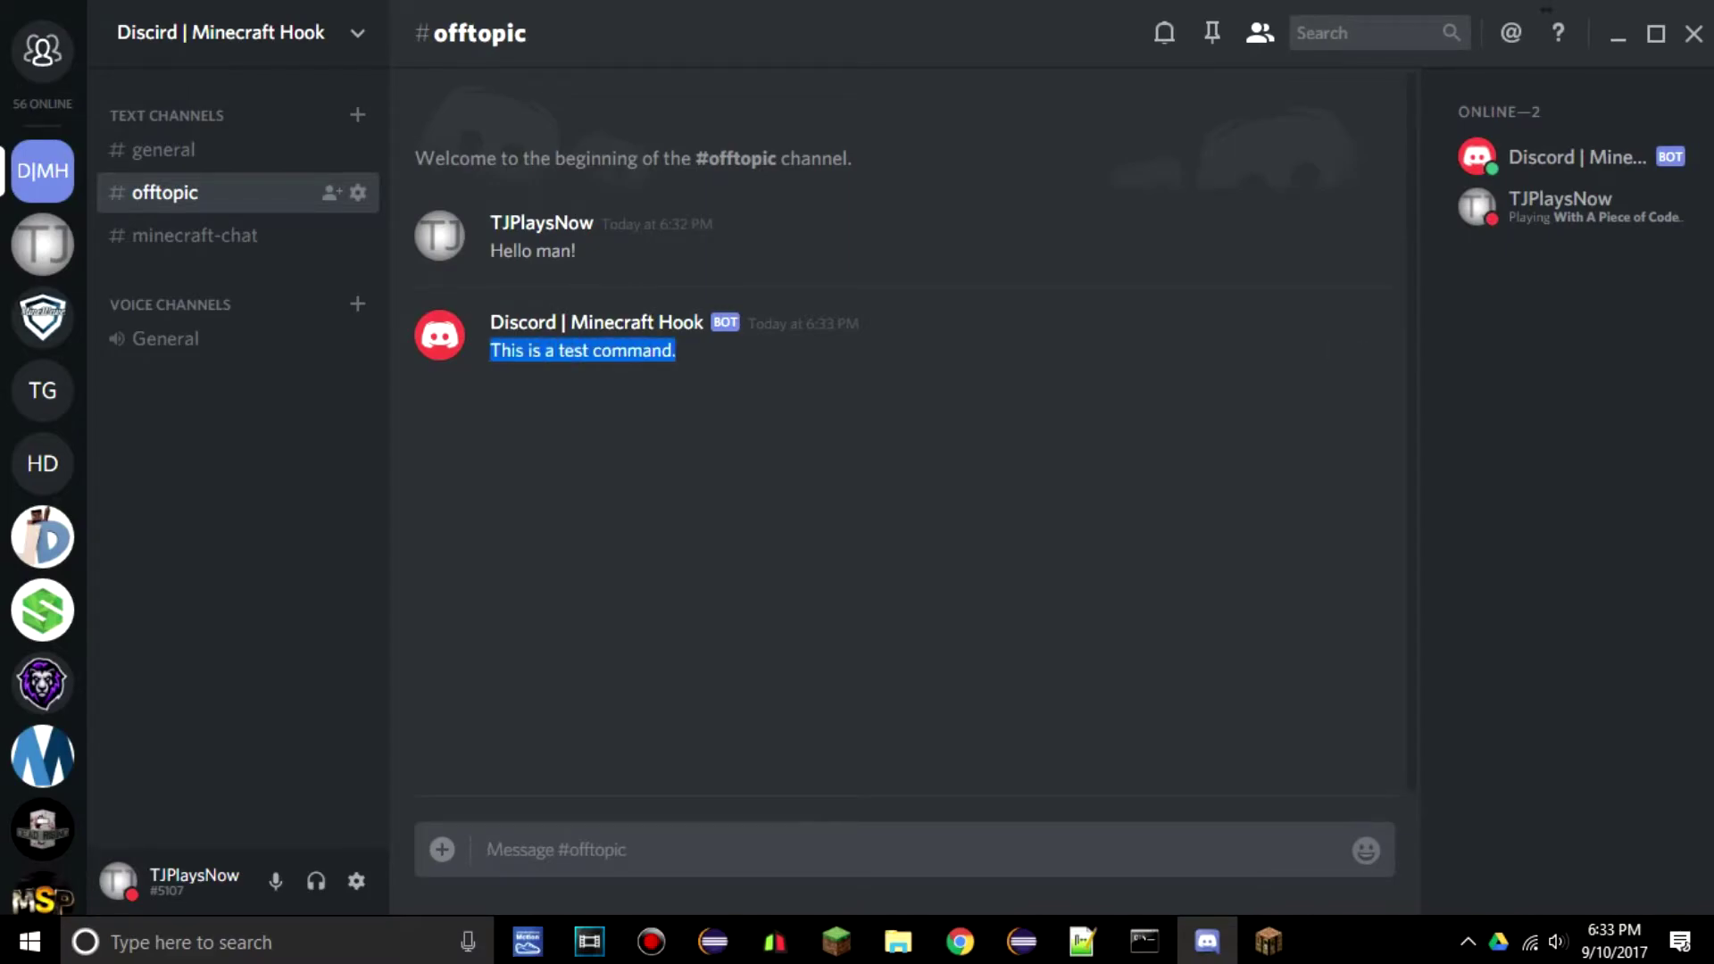
click(488, 353)
text(!test)
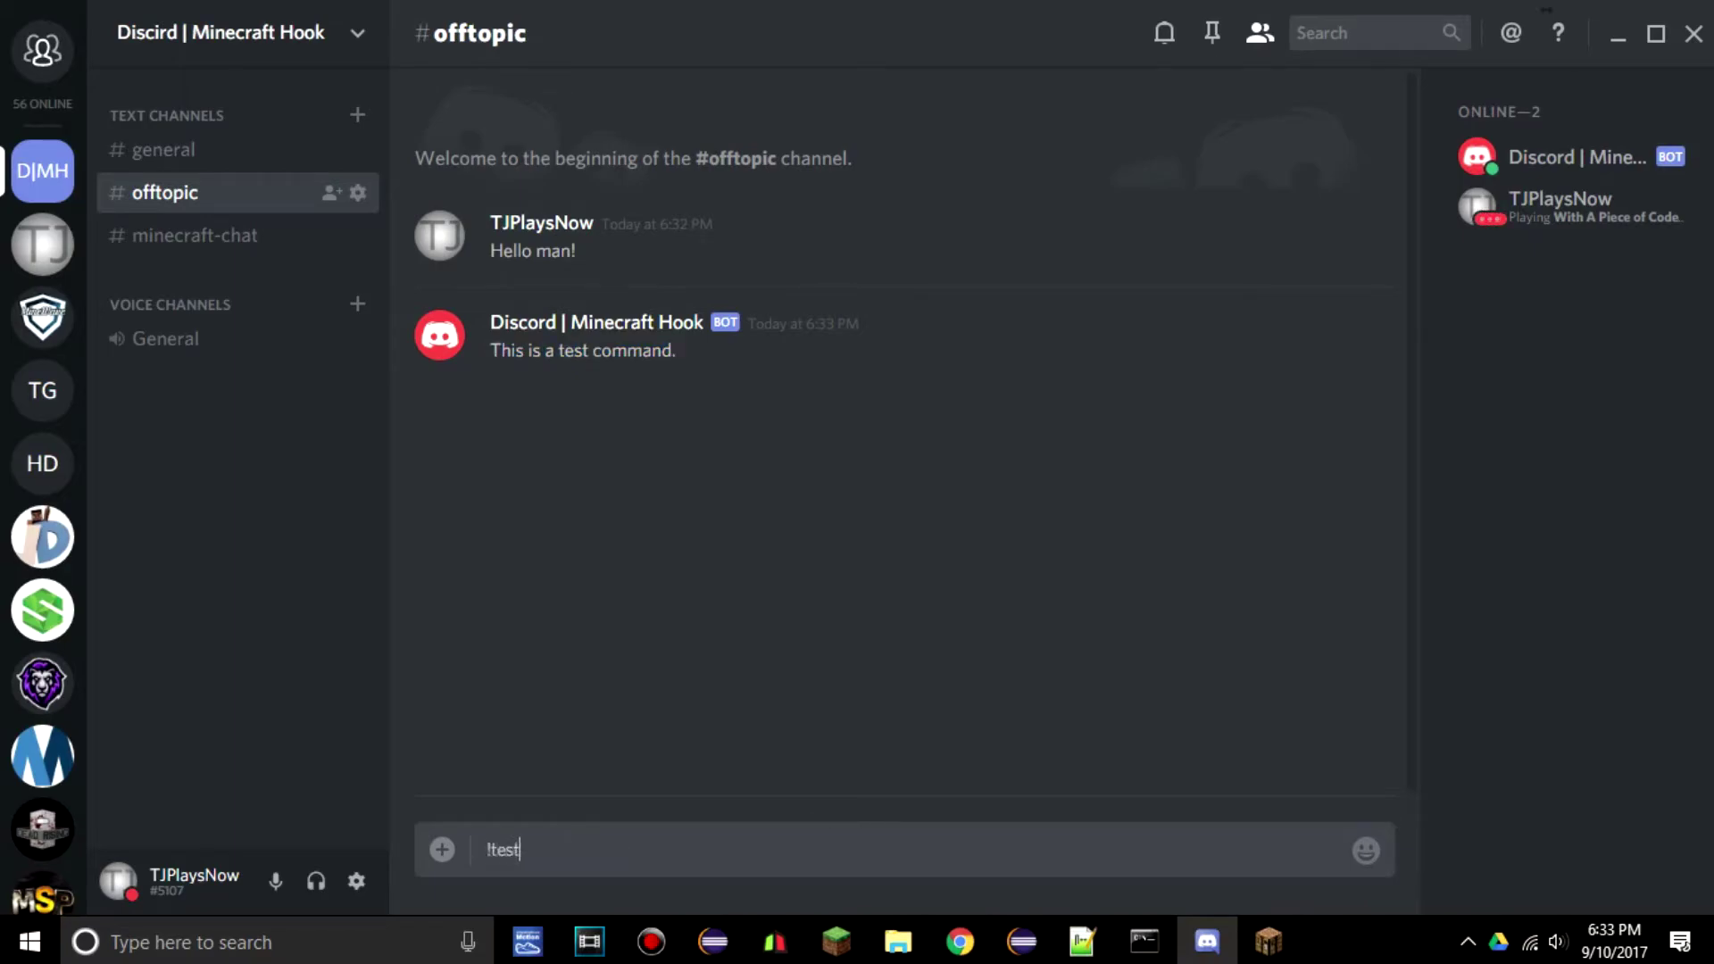
key(Return)
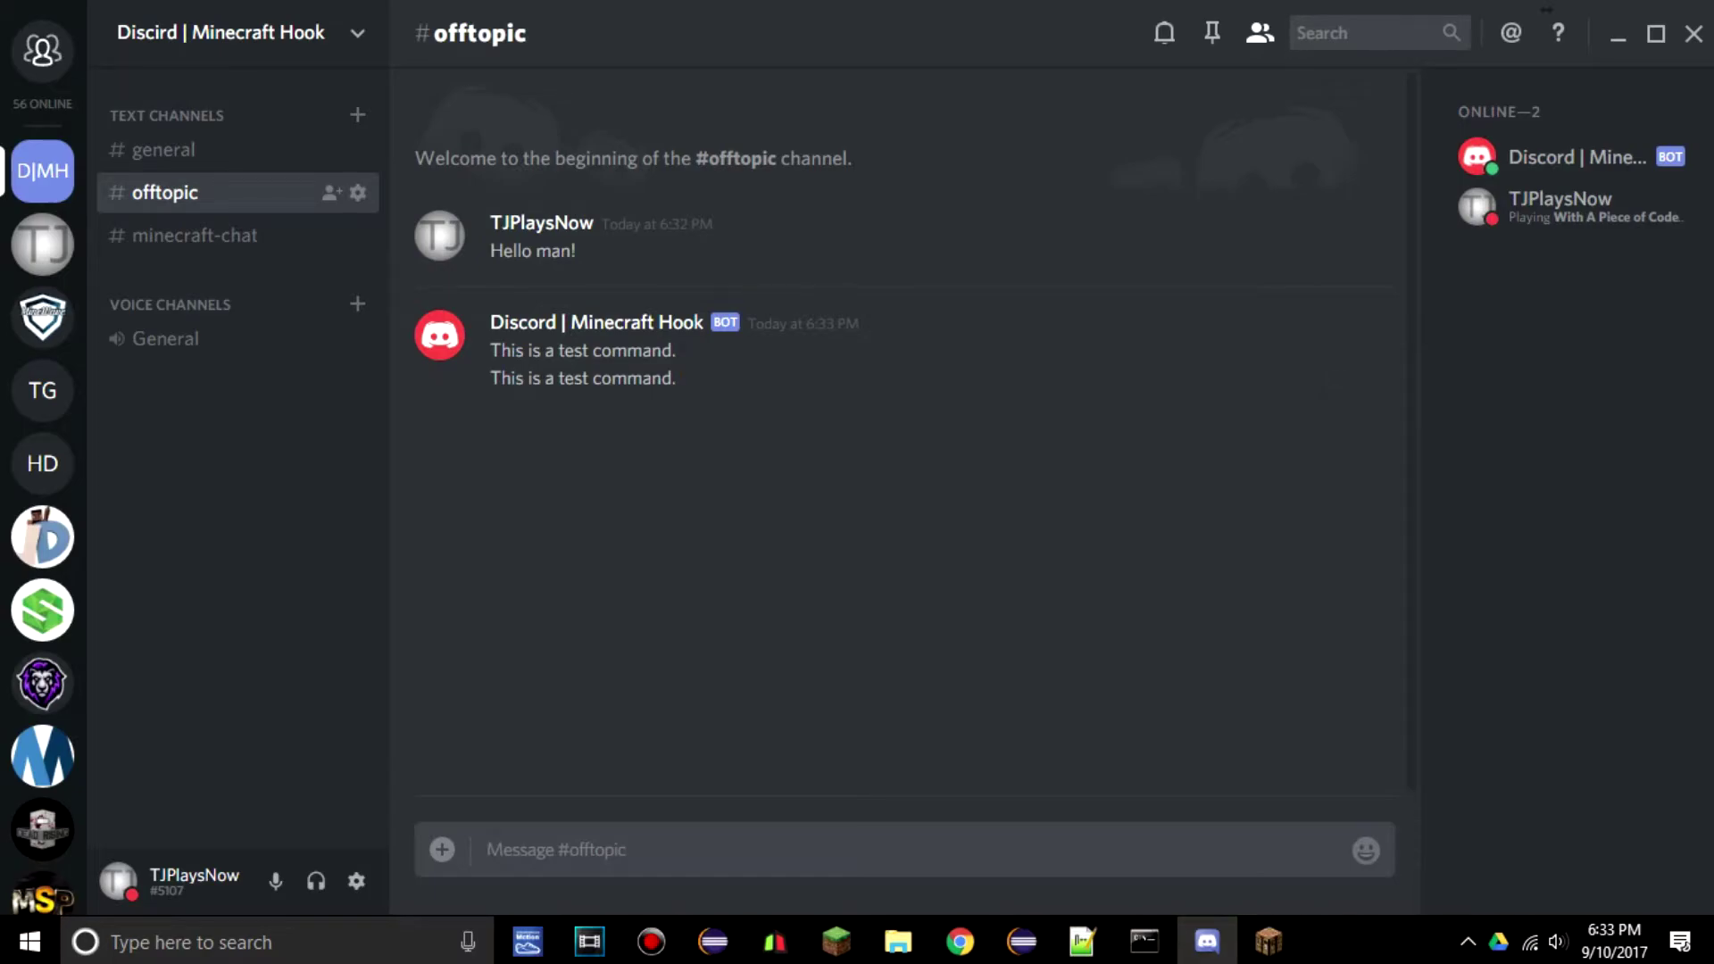
key(alt+Tab)
- Duplicate the Test command line and rename the copy's key to website
key(shift+Up)
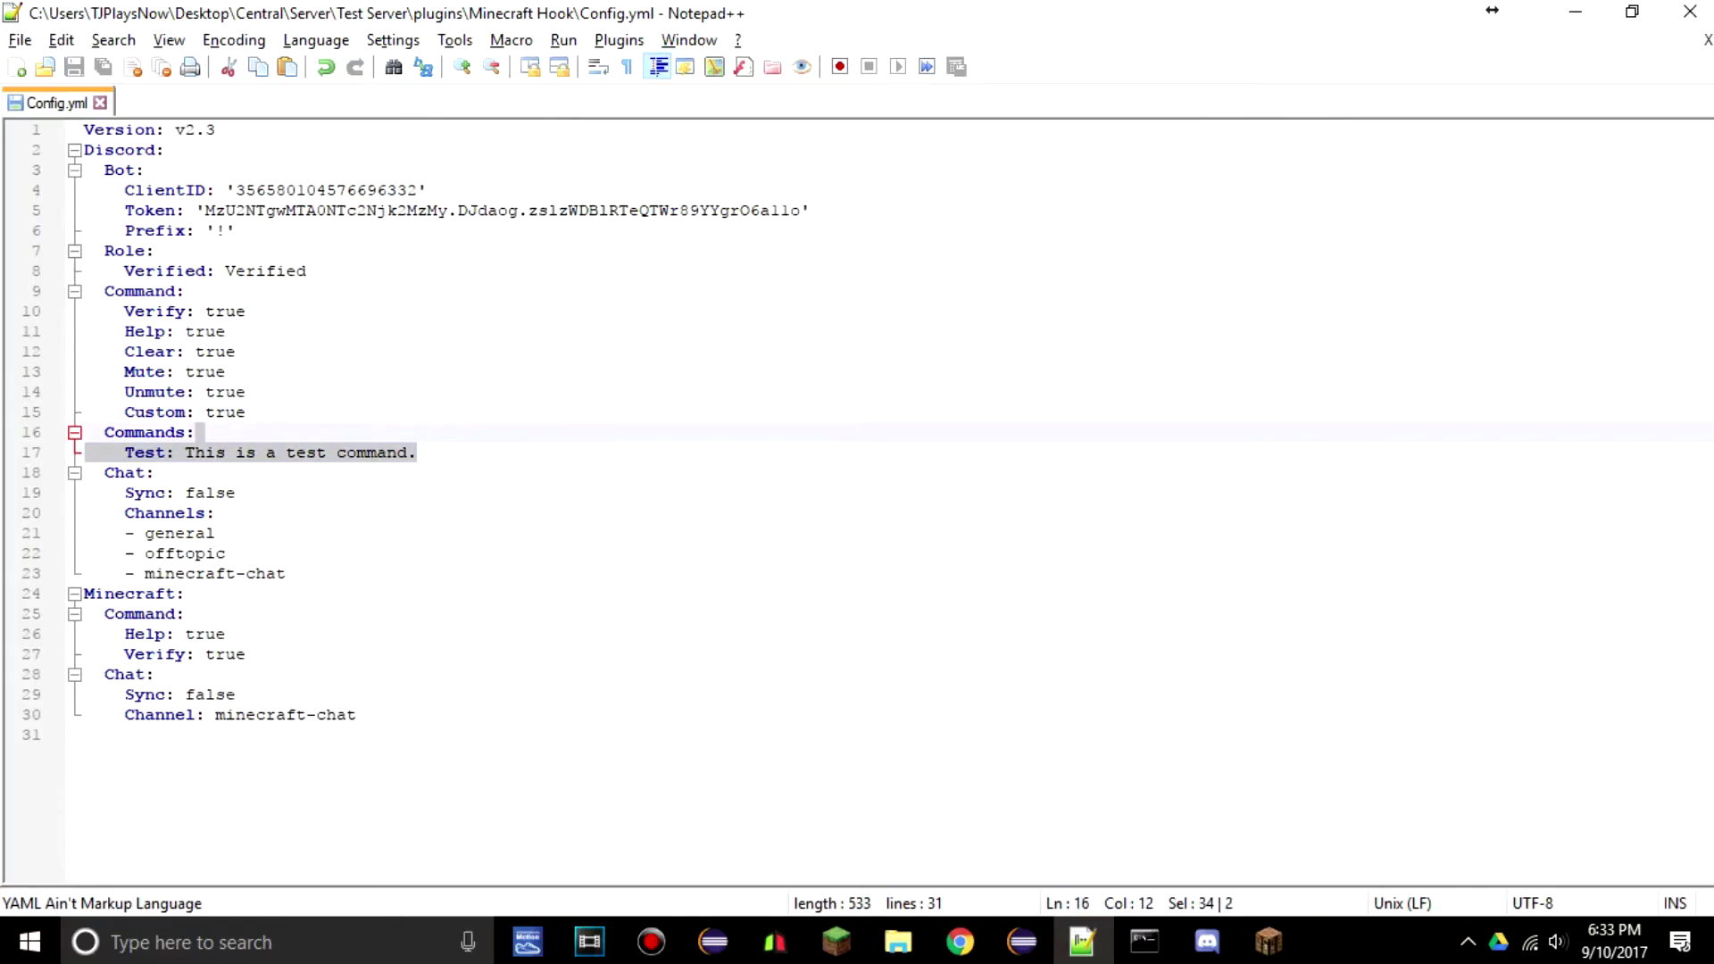
key(ctrl+c)
key(ctrl+v)
key(ctrl+v)
key(ctrl+Left)
key(ctrl+Left)
key(ctrl+Left)
key(ctrl+Left)
key(ctrl+Left)
key(ctrl+Left)
key(ctrl+Left)
key(ctrl+Left)
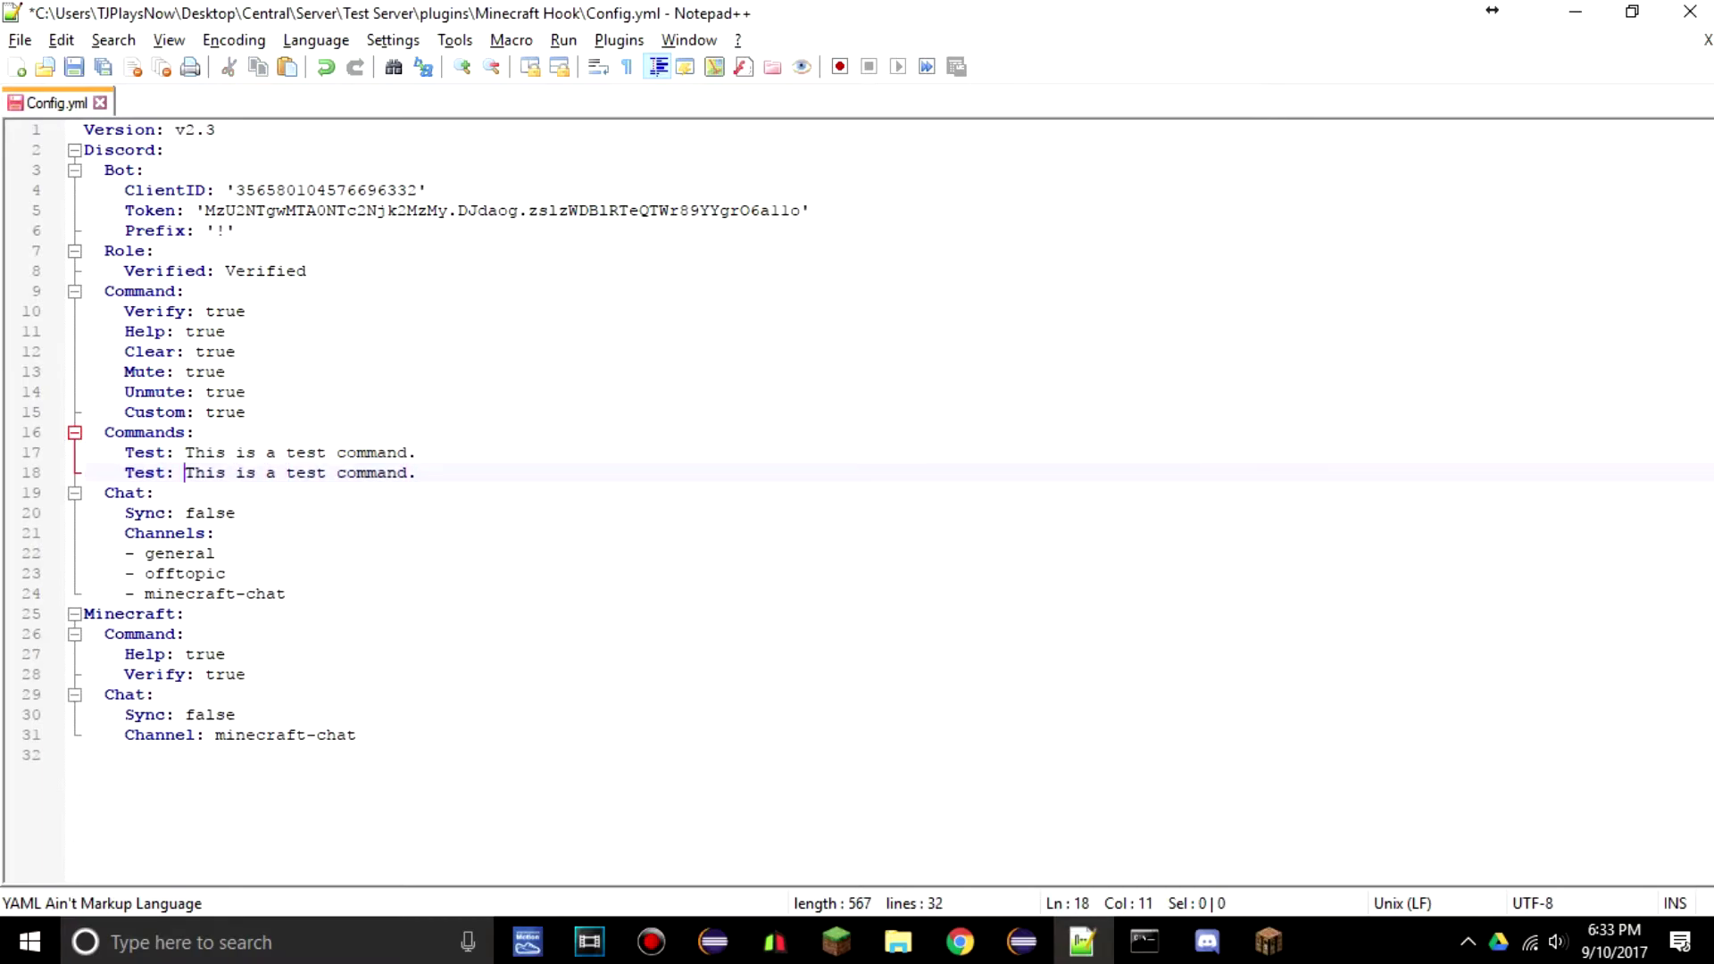
key(ctrl+shift+Right)
key(Delete)
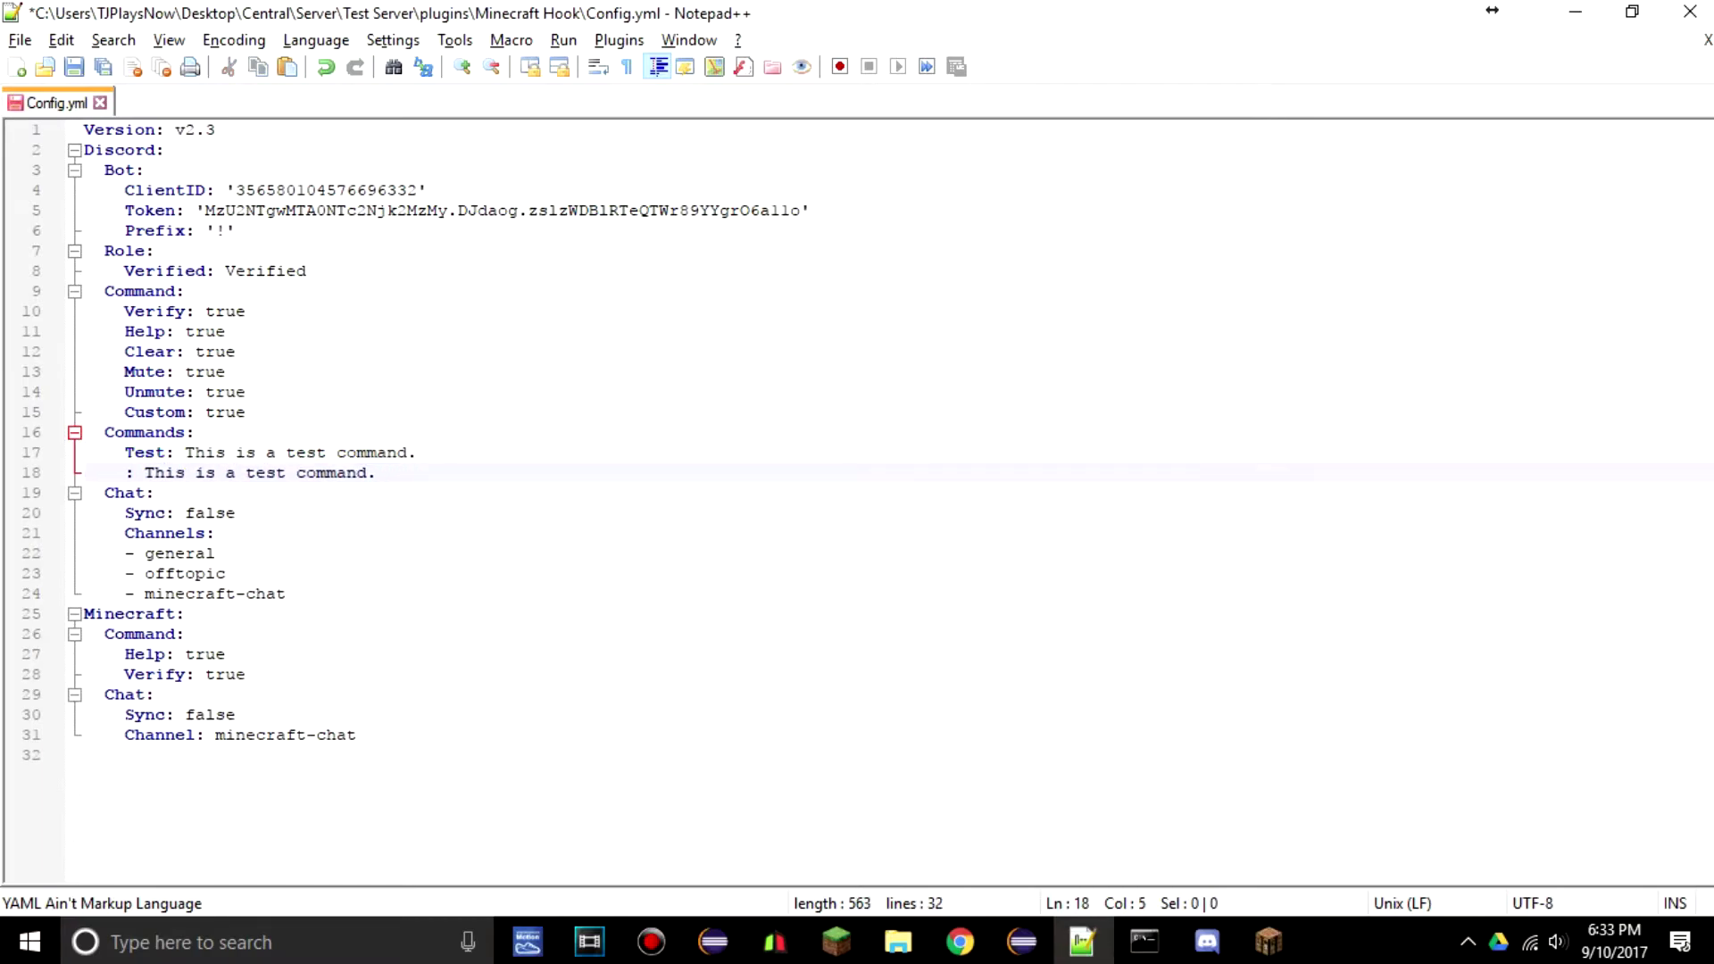
text(websti)
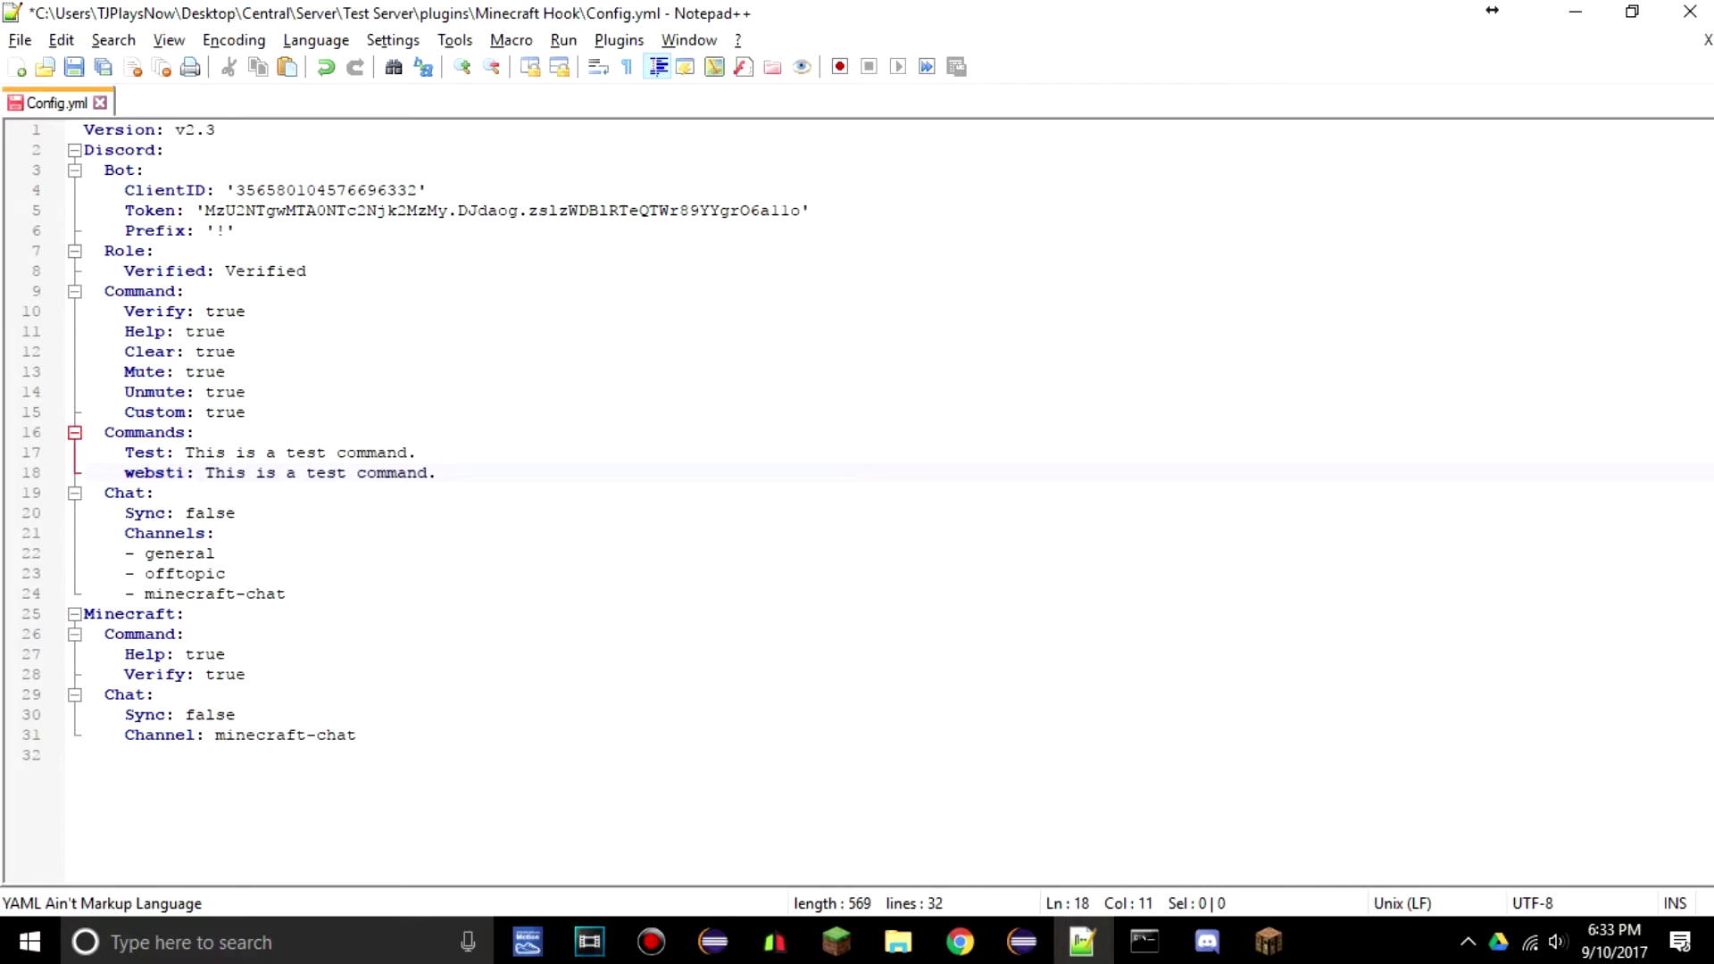
key(BackSpace)
key(BackSpace)
text(ite)
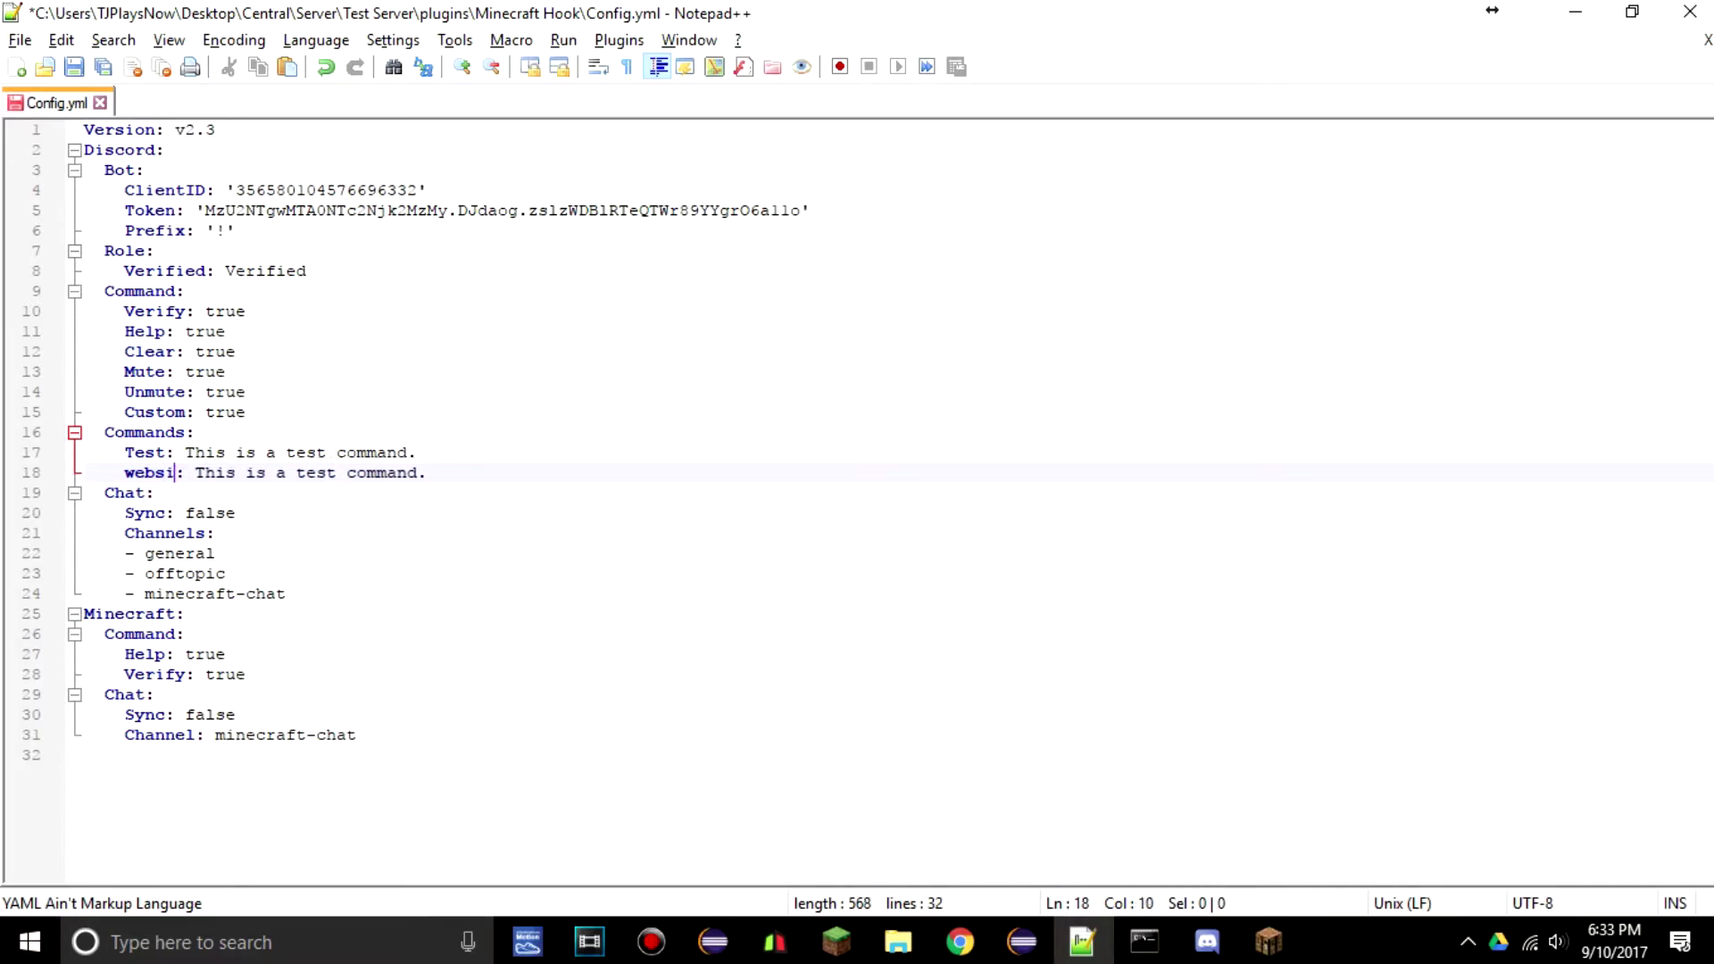
key(Right)
key(Right)
key(ctrl+shift+Right)
key(ctrl+shift+Right)
key(ctrl+shift+Right)
key(ctrl+shift+Right)
key(ctrl+shift+Right)
key(ctrl+shift+Right)
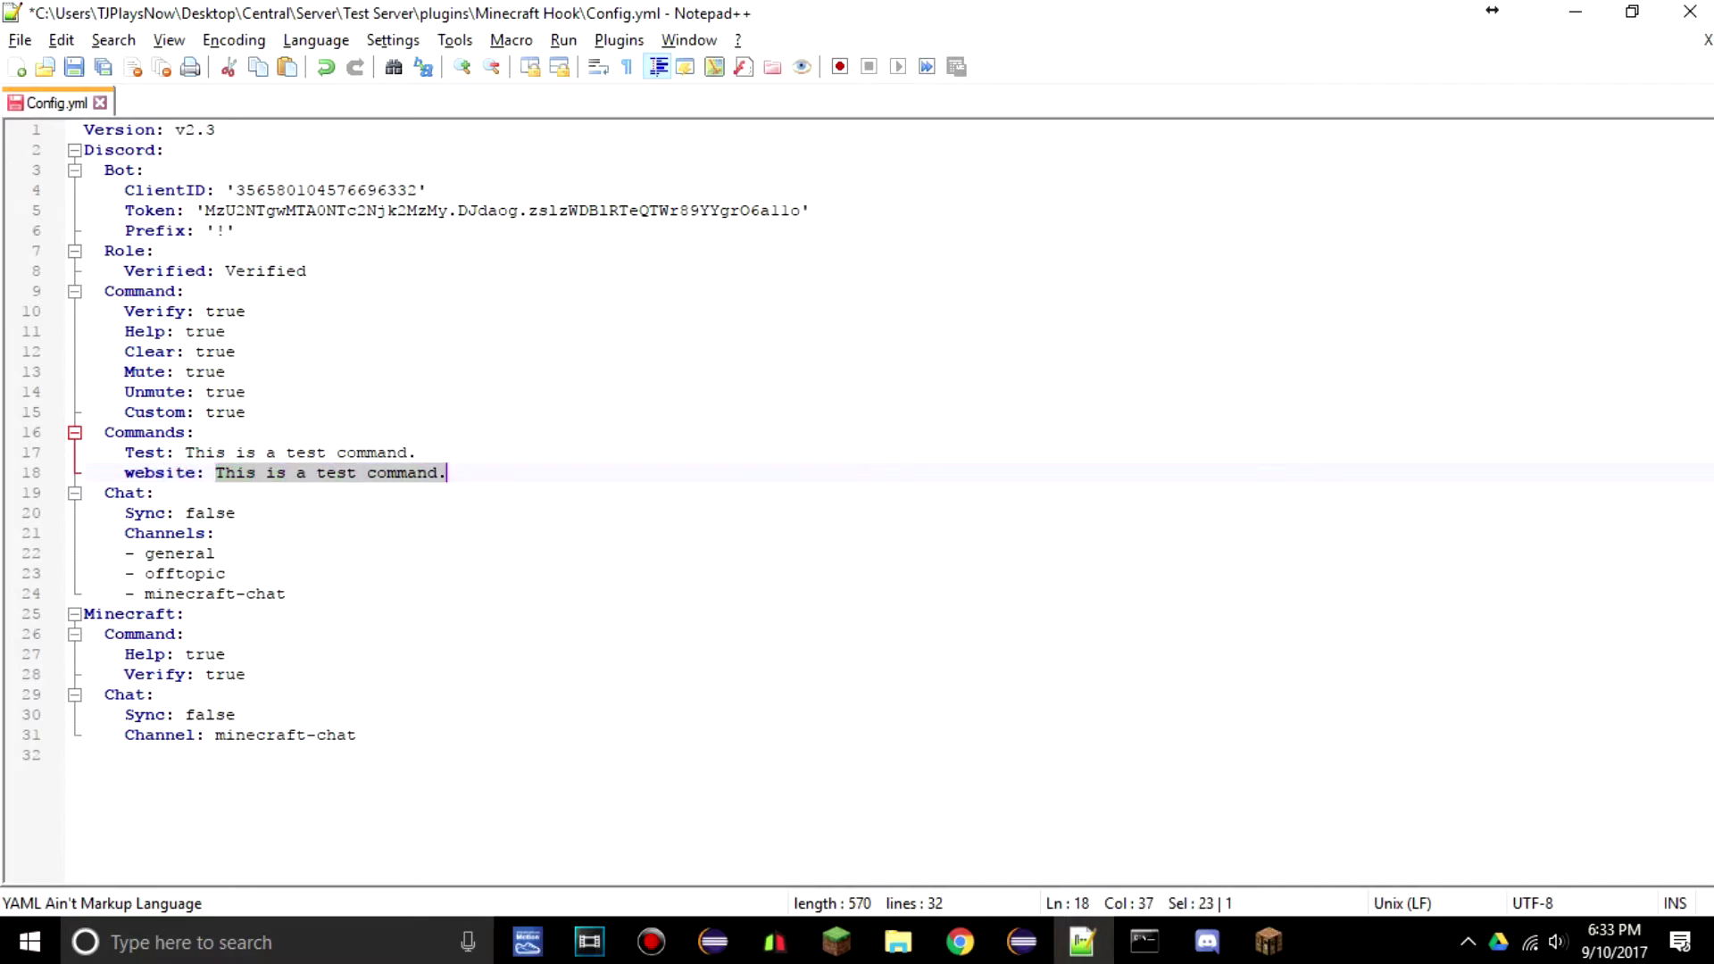
text(Wesite: )
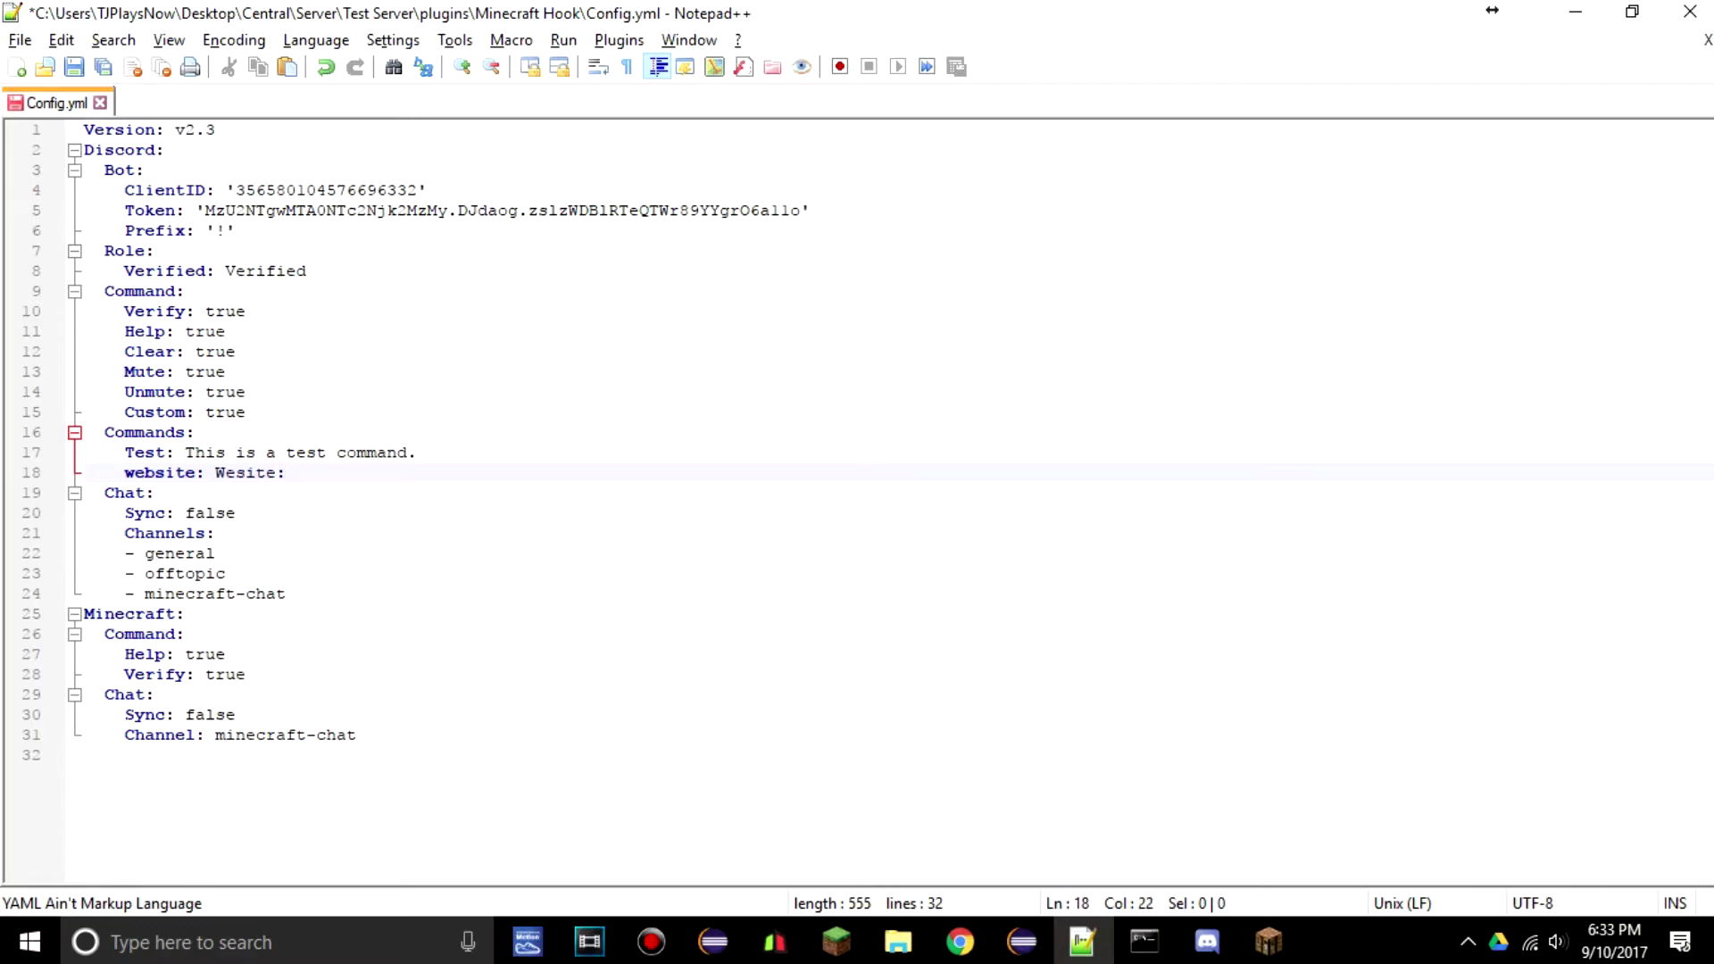
text(http://tjplays)
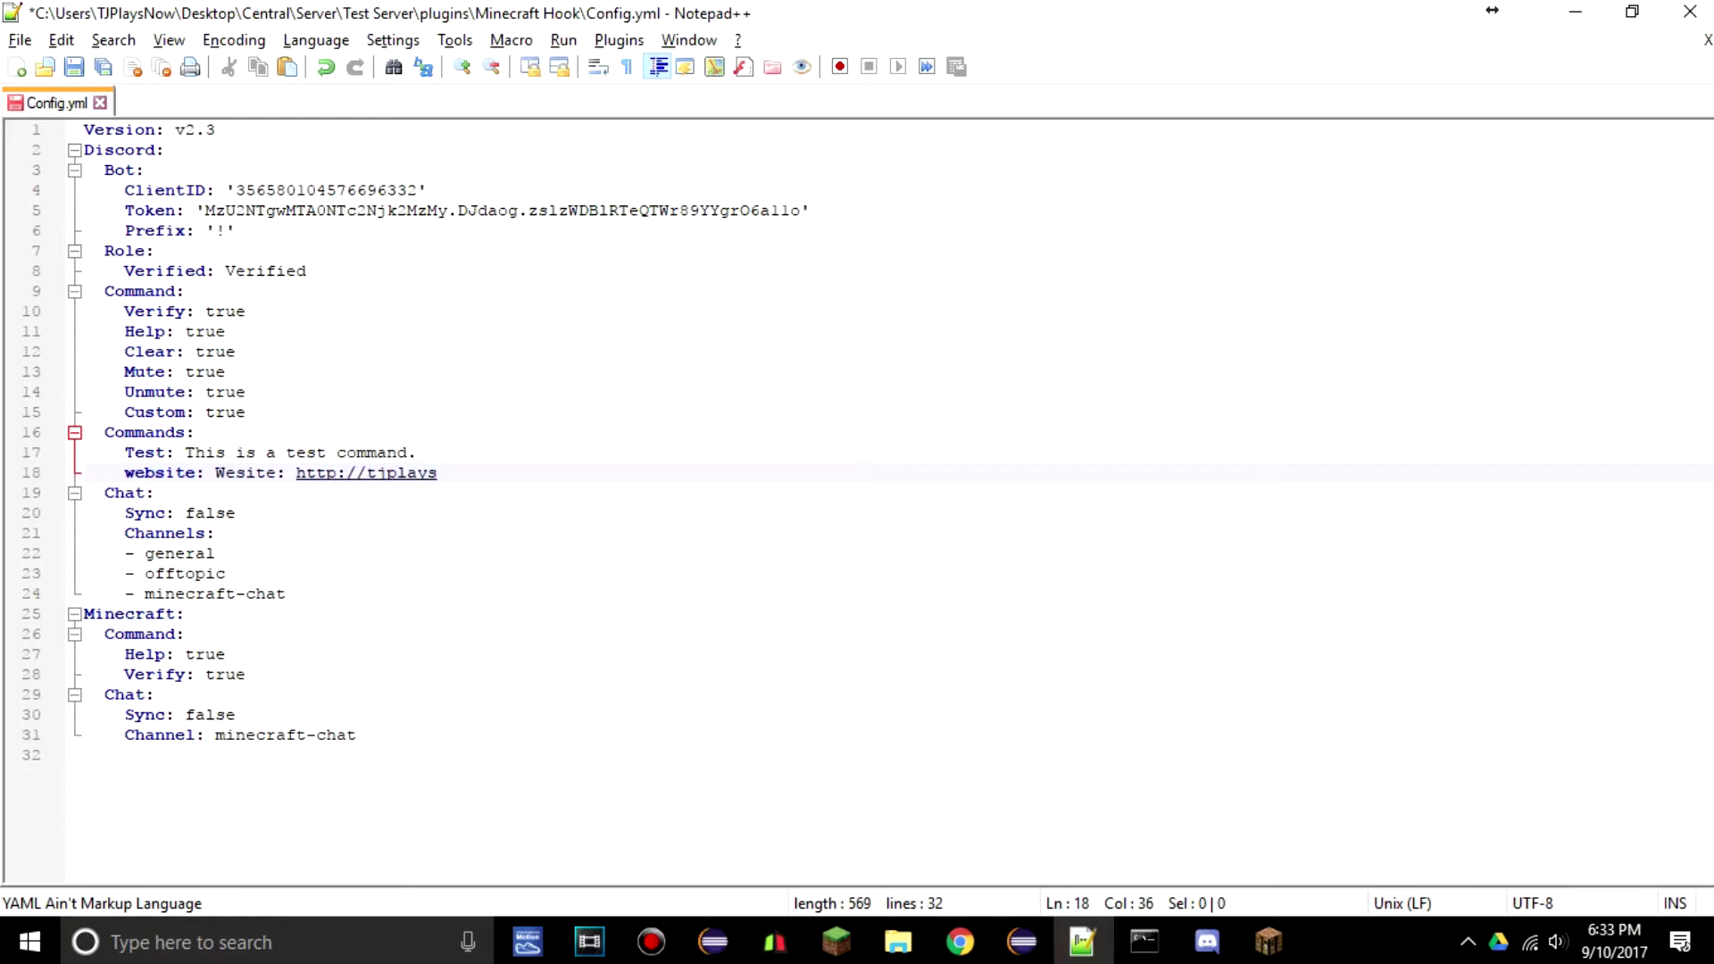
text(now.ddns.net)
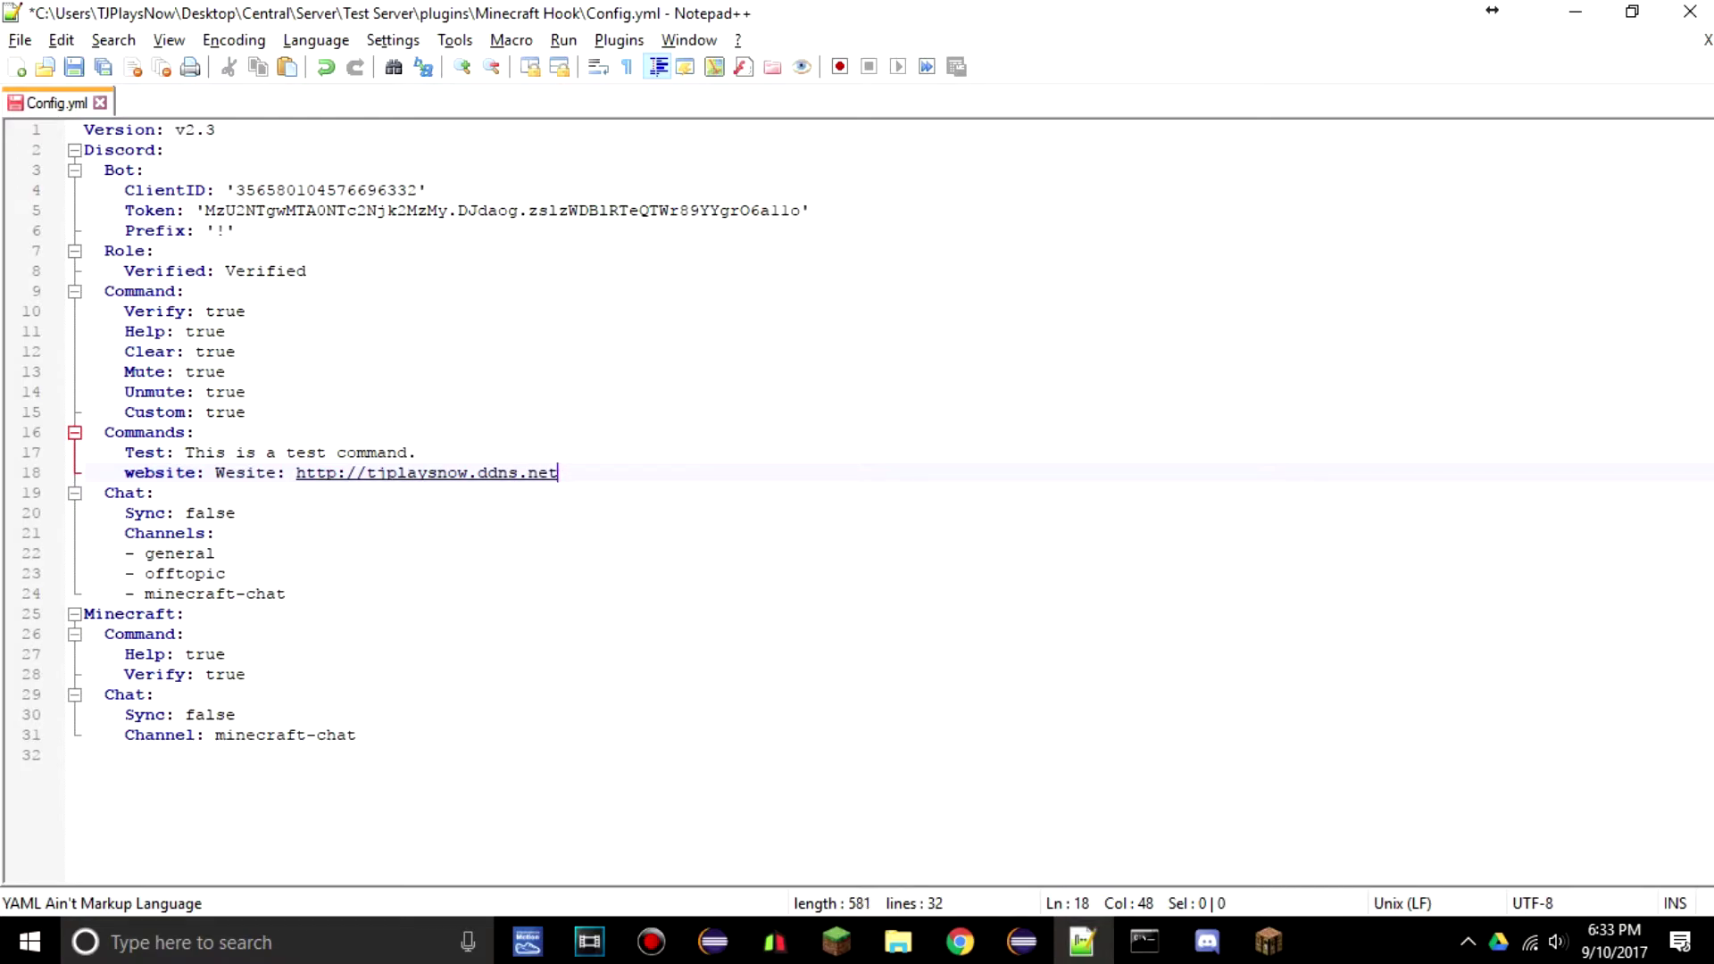
key(Left)
key(Left)
key(Left)
key(Left)
key(Left)
key(Left)
key(Left)
key(Left)
key(Left)
key(Left)
key(Left)
key(Left)
key(Left)
key(Left)
key(Left)
key(Left)
key(Left)
key(Left)
key(Left)
key(Left)
key(ctrl+s)
- Search Discord's emoji suggestions for earth and insert the :earth_asia: code
key(alt+Tab)
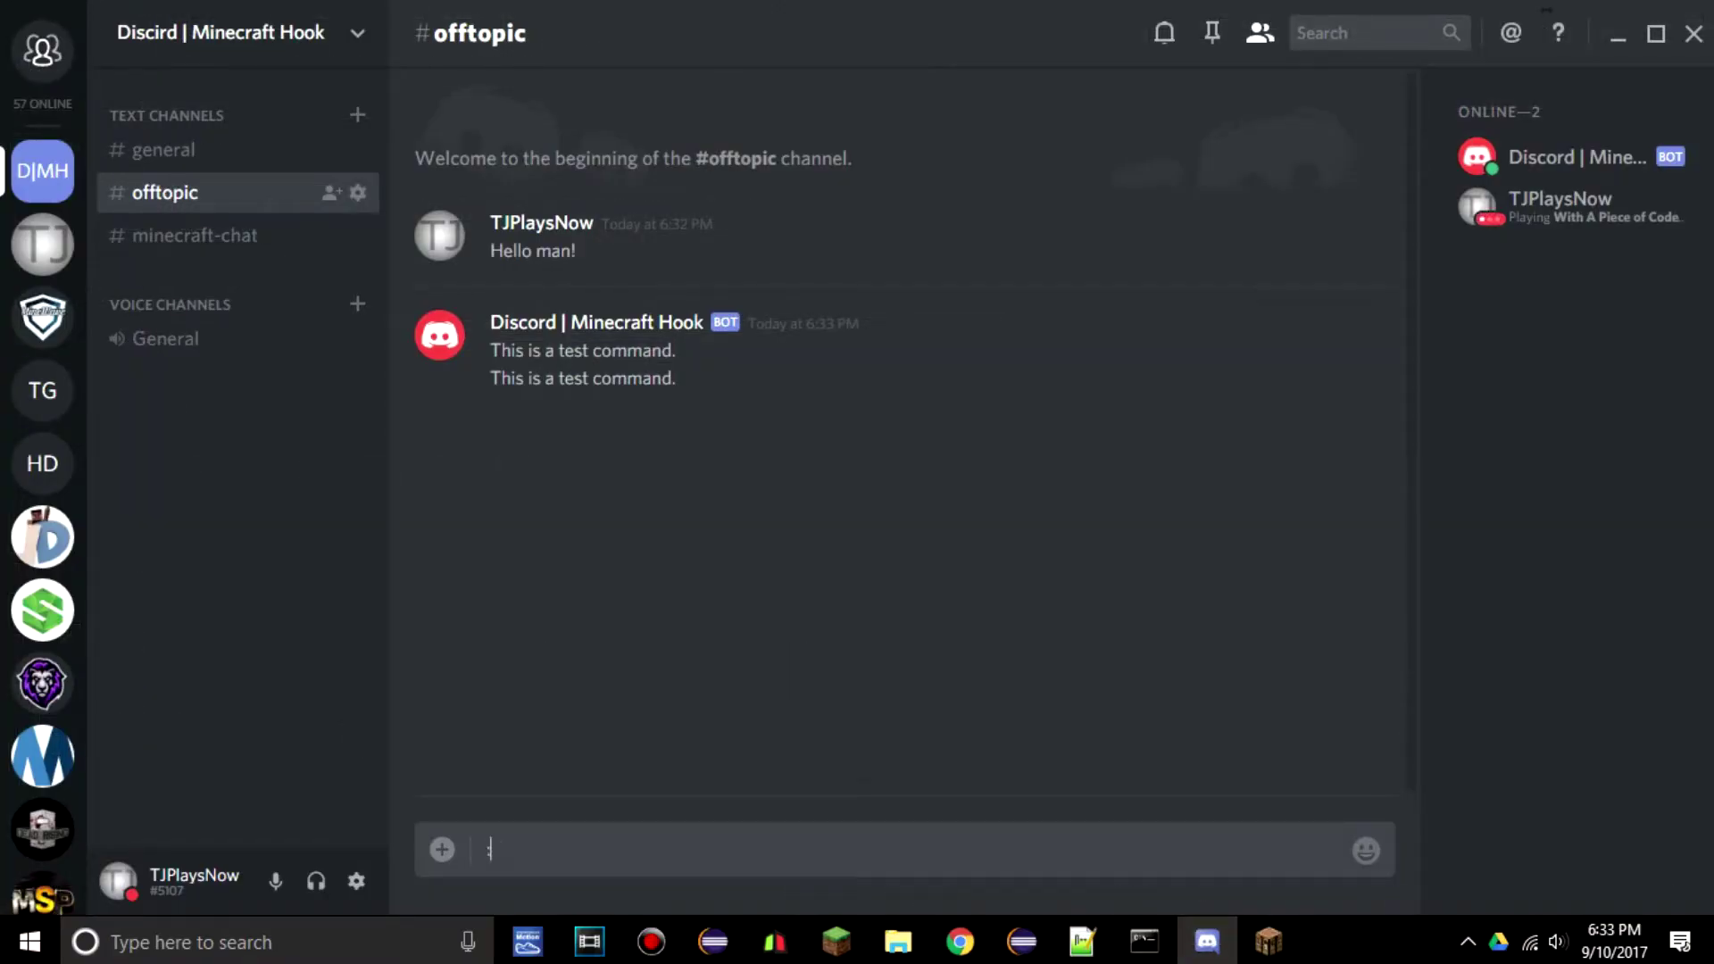
text(:glo)
key(BackSpace)
key(BackSpace)
key(BackSpace)
text(ear)
key(Down)
key(Down)
key(Down)
key(Down)
key(Down)
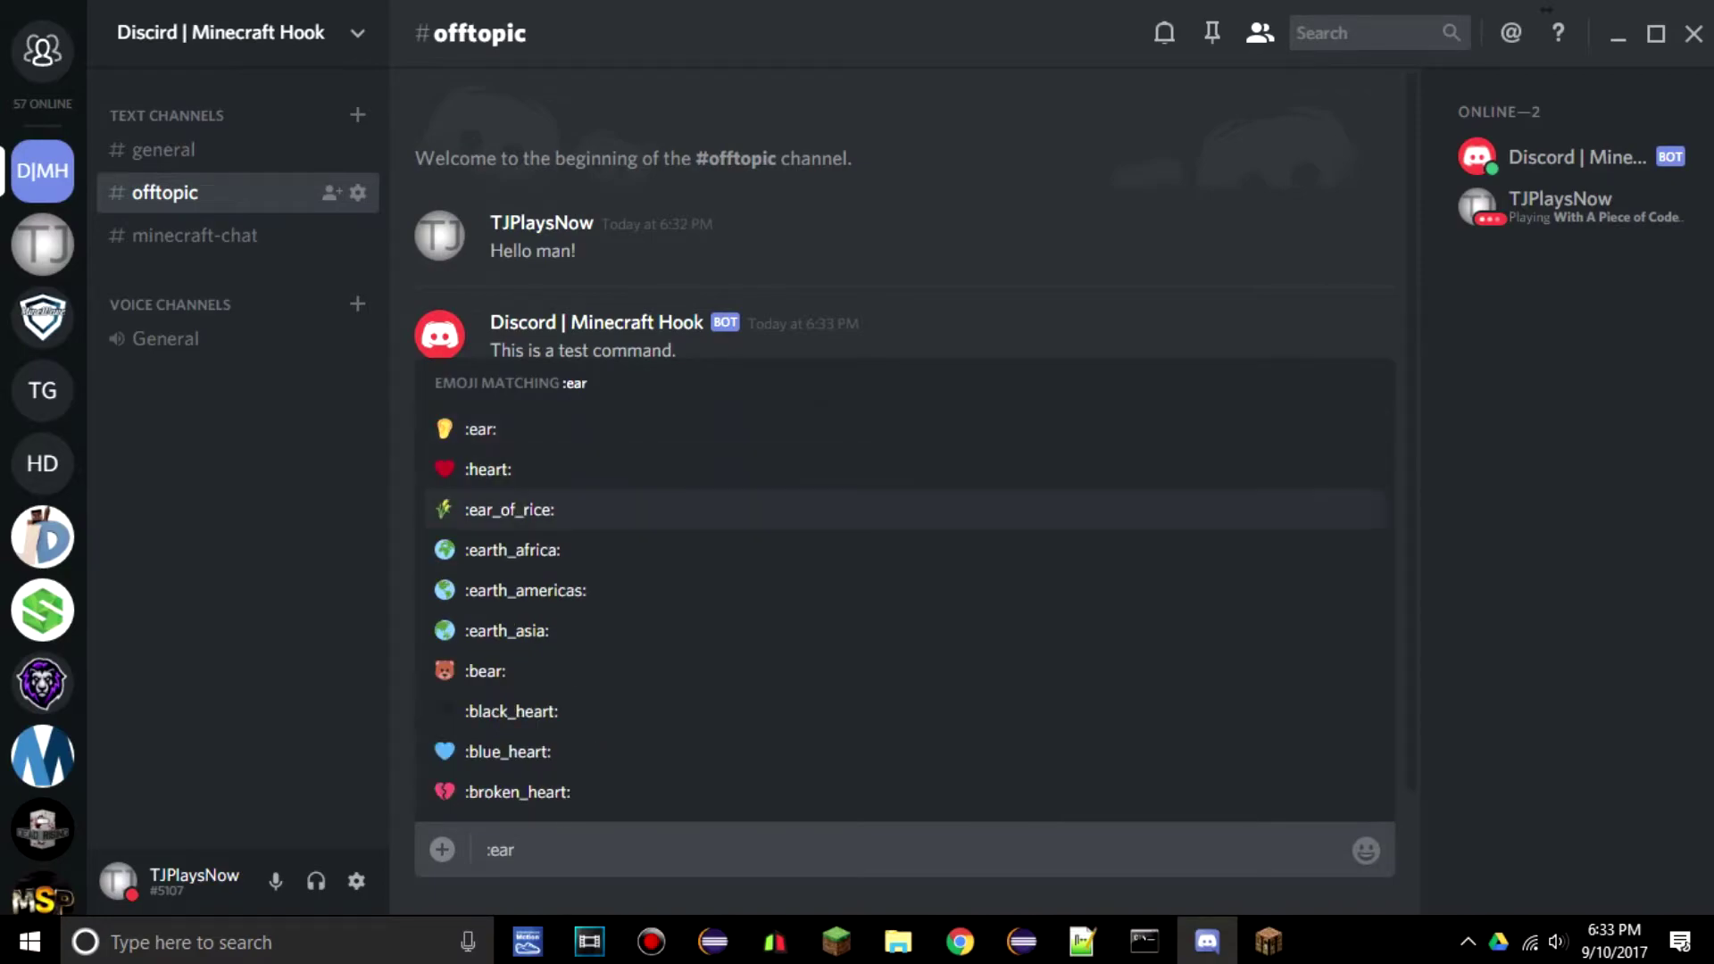
key(Return)
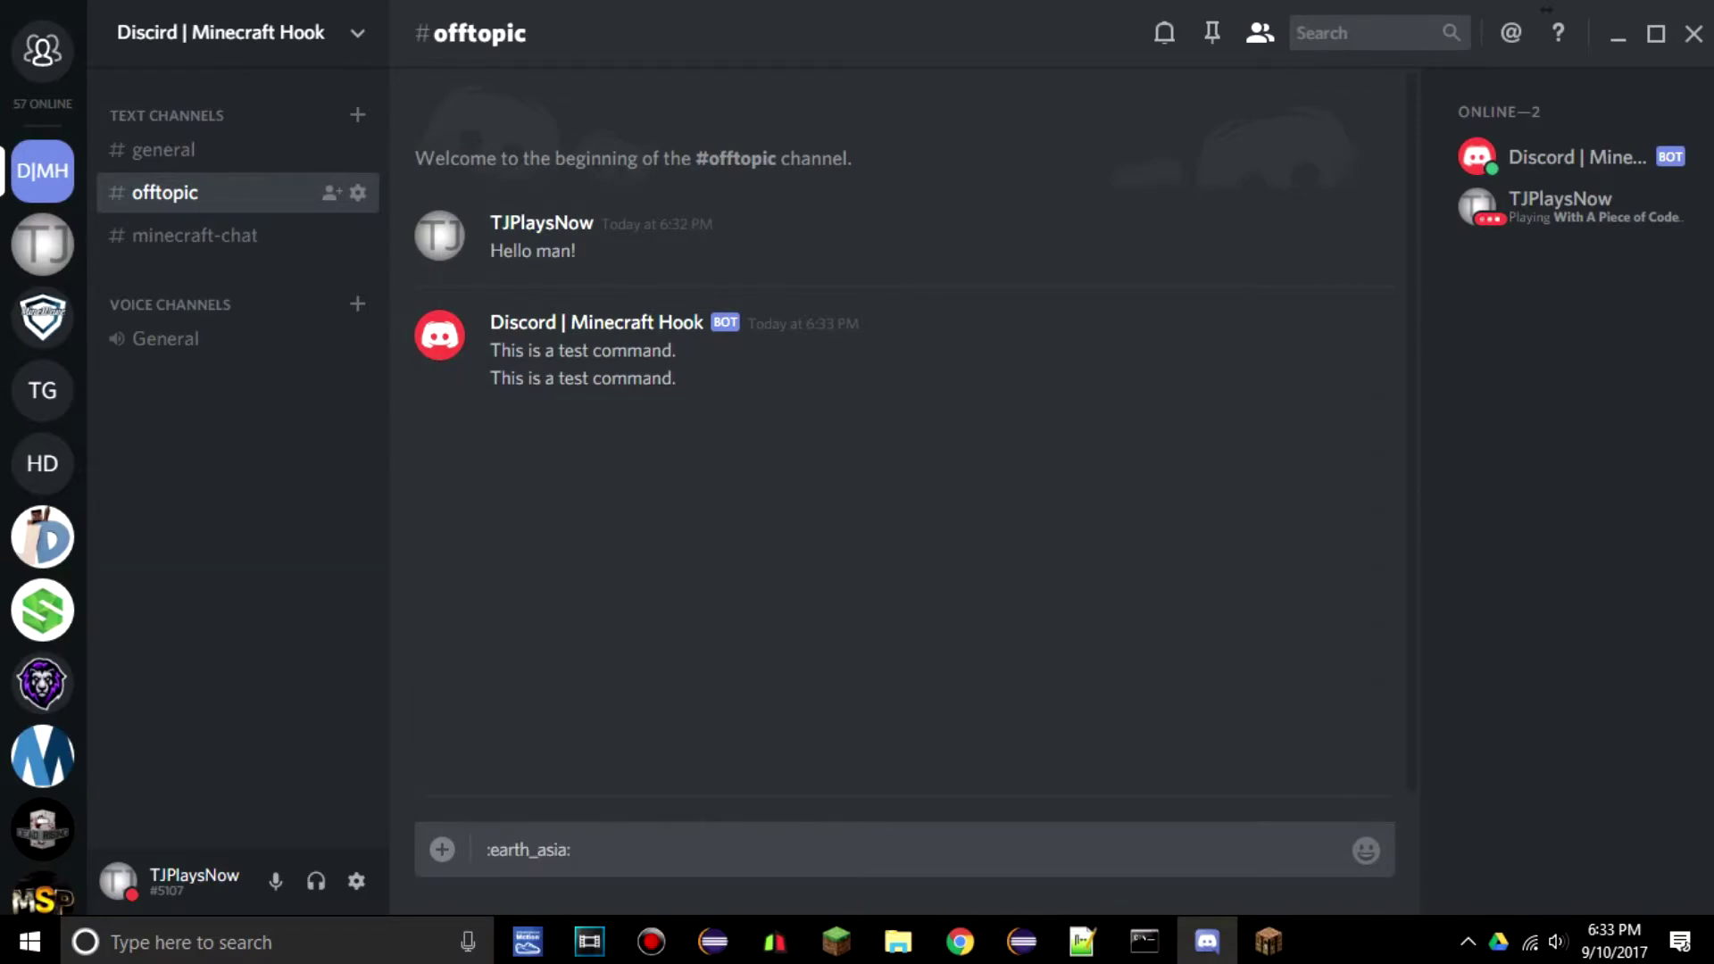
key(ctrl+a)
key(Right)
- Correct the emoji to :earth_americas: and cut its code from the message box
key(shift+Left)
key(shift+Left)
key(shift+Left)
key(BackSpace)
key(BackSpace)
text(m)
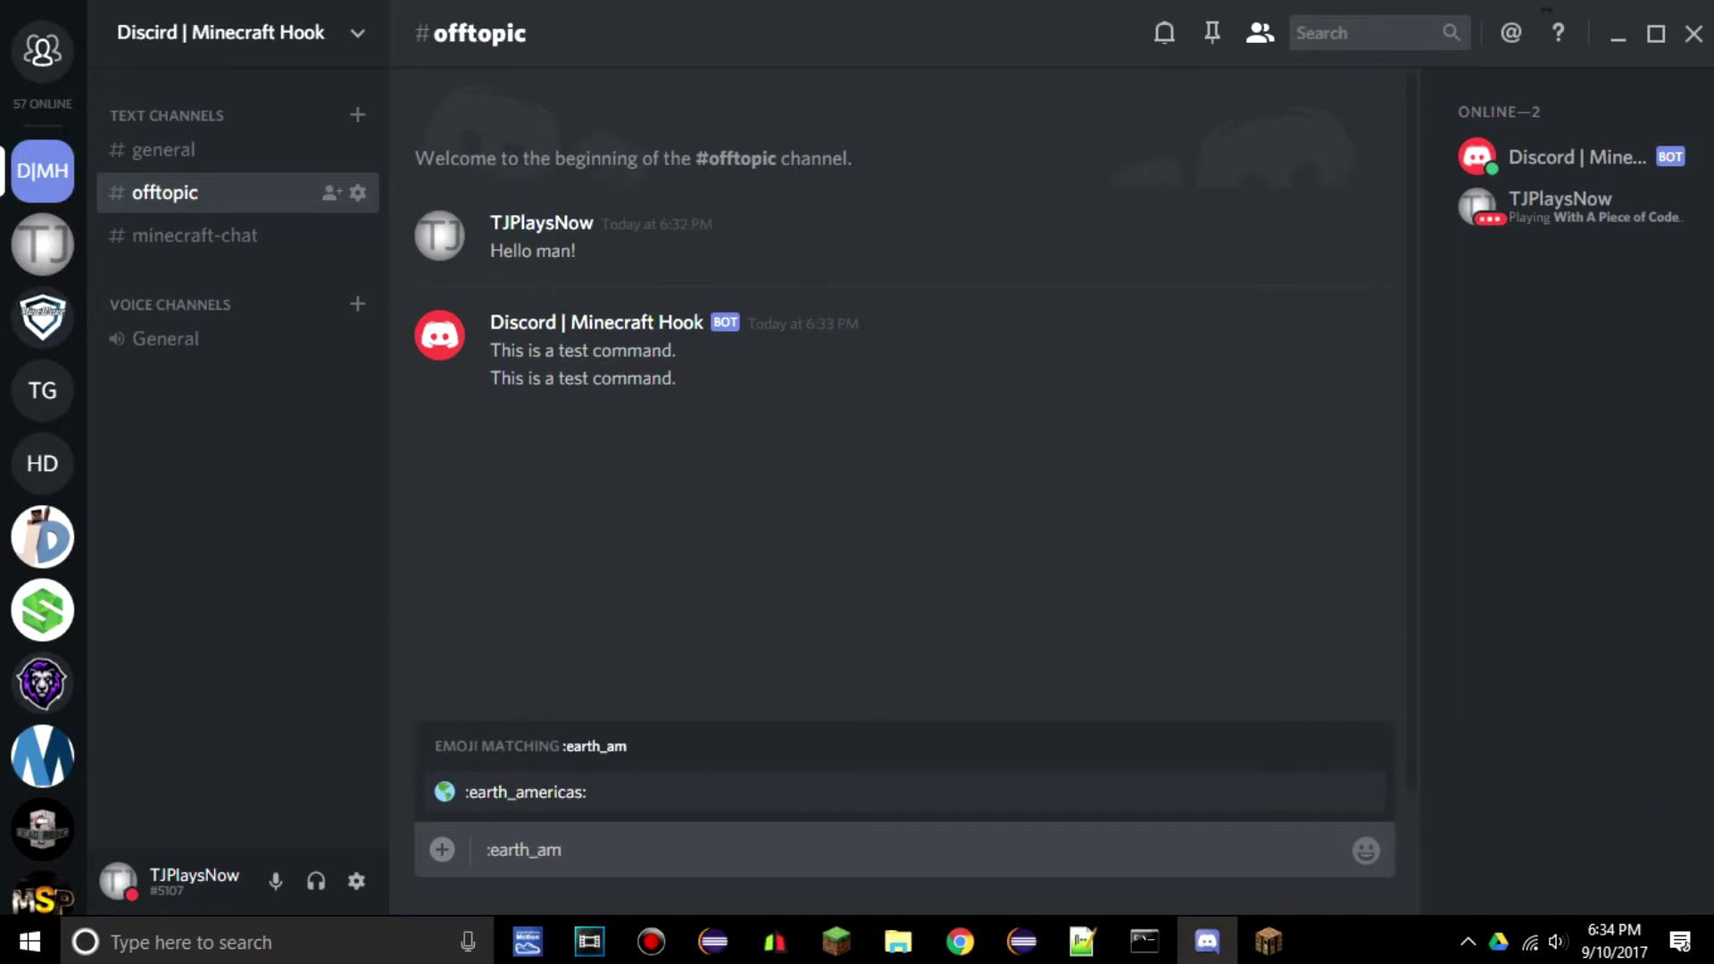
key(Return)
key(ctrl+a)
key(ctrl+c)
key(BackSpace)
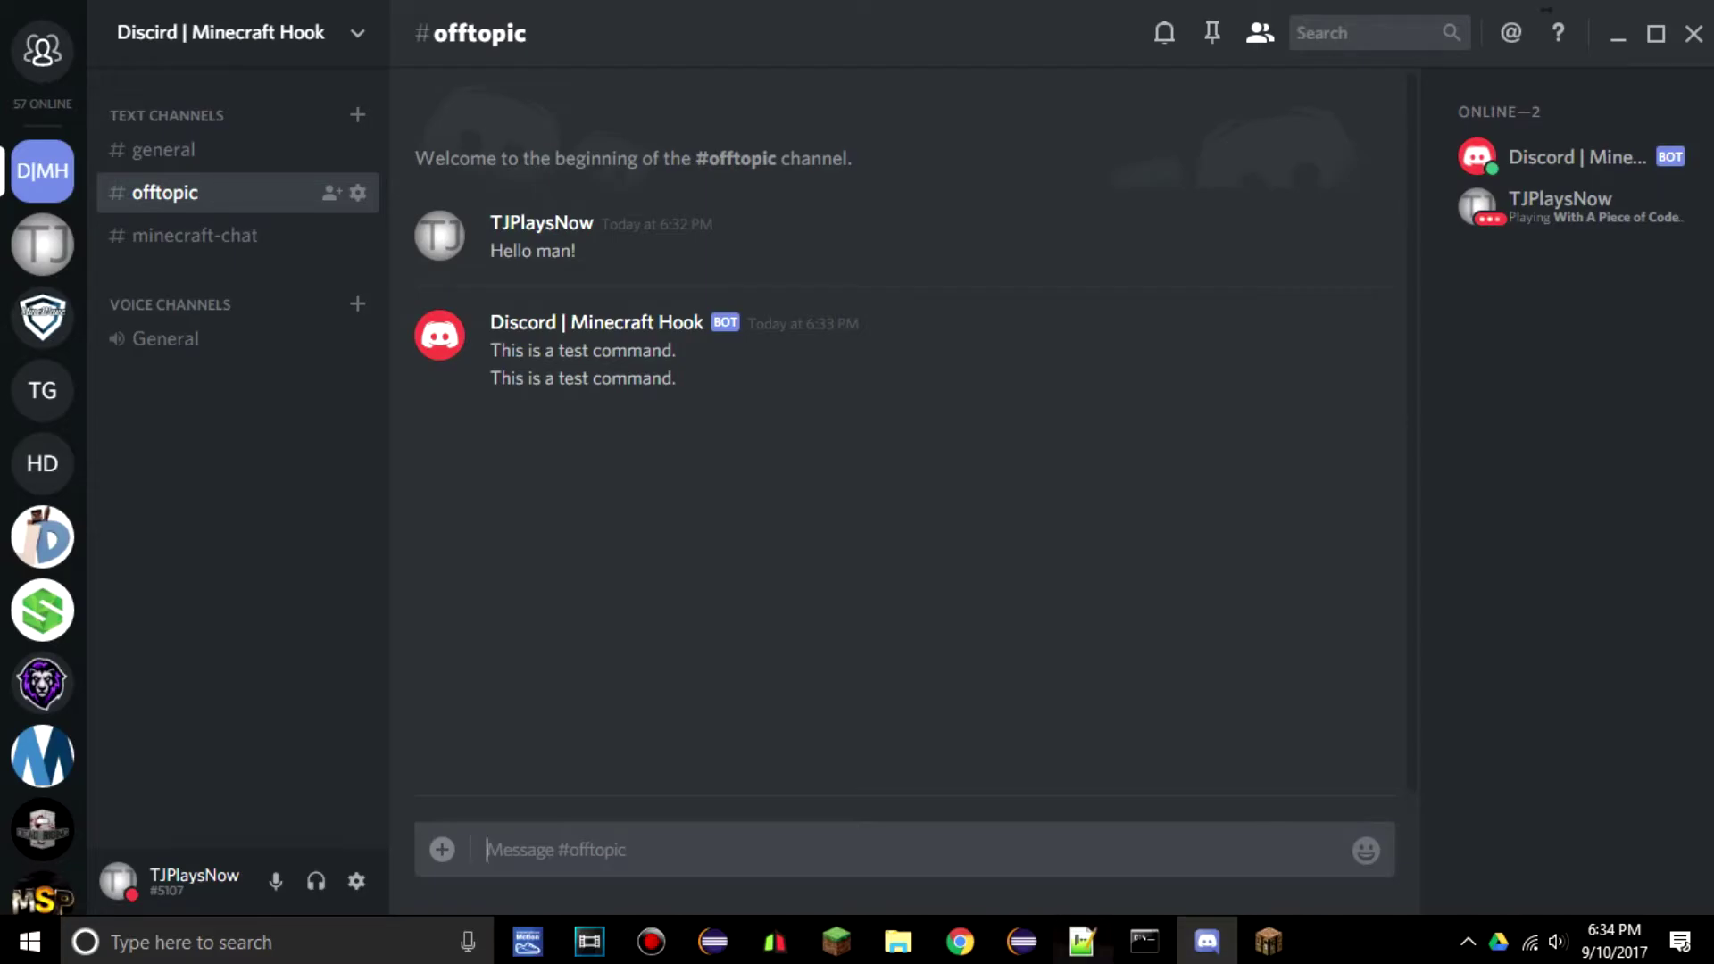
click(1082, 942)
- Insert the :earth_americas: code after 'Wesite' on line 18 with a space, and save Config.yml
key(ctrl+v)
key(ctrl+Left)
key(ctrl+Left)
key(ctrl+Left)
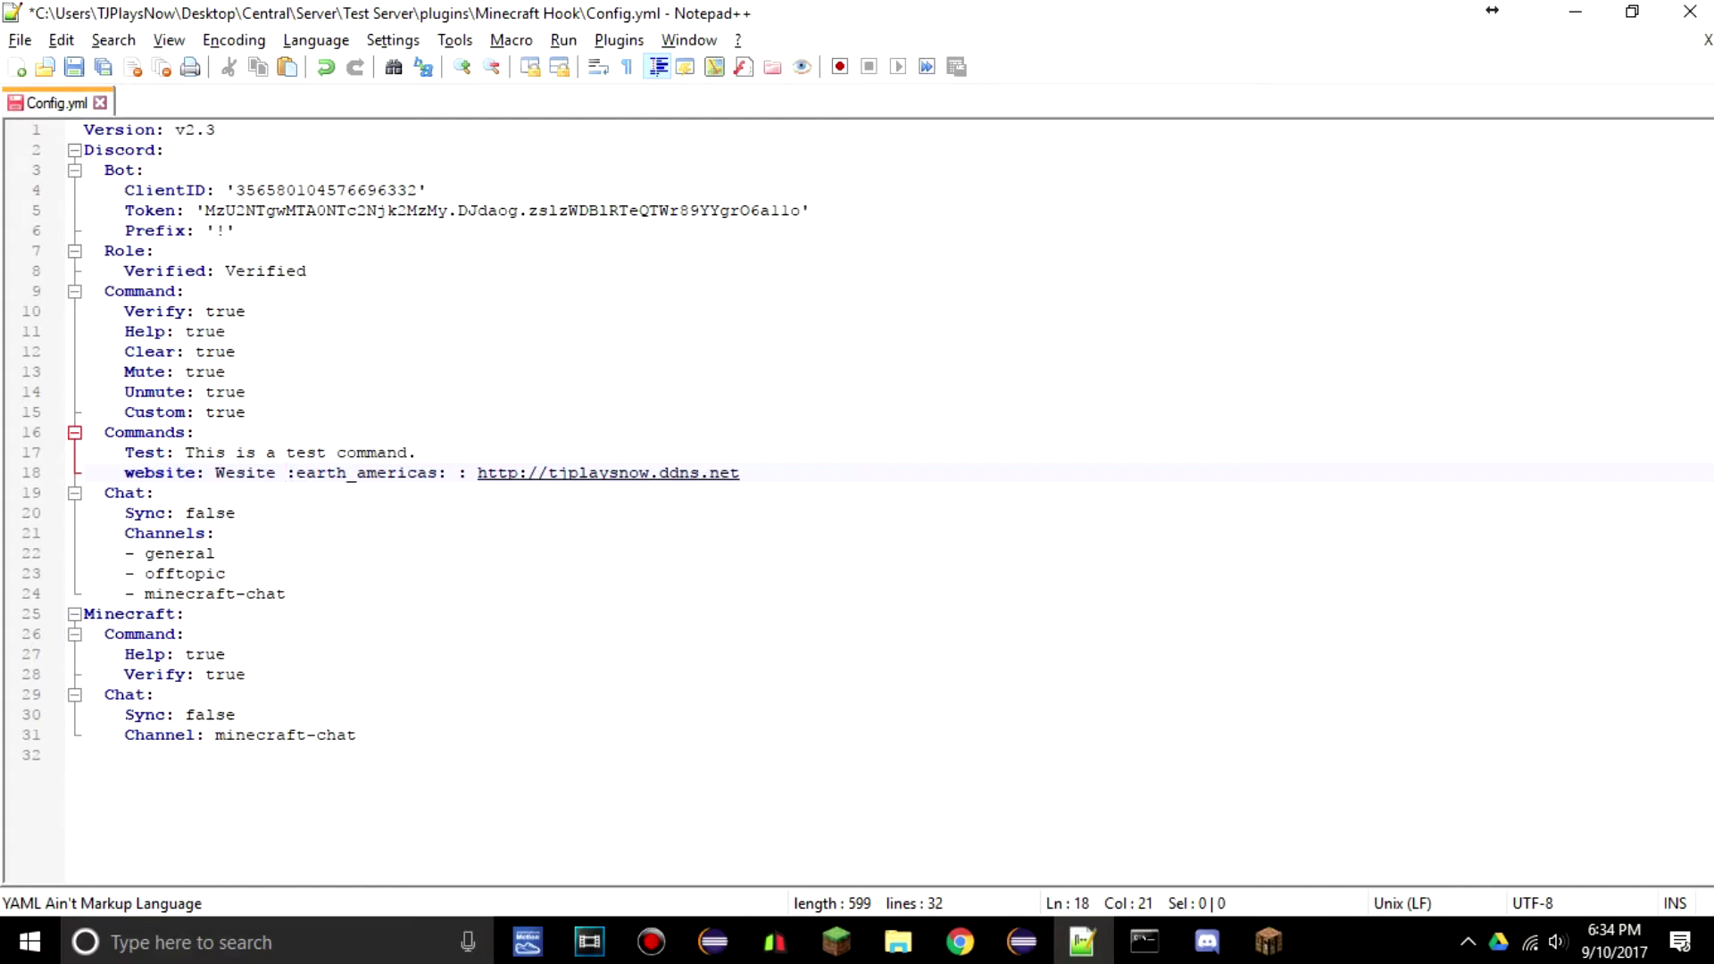
key(ctrl+s)
click(1144, 943)
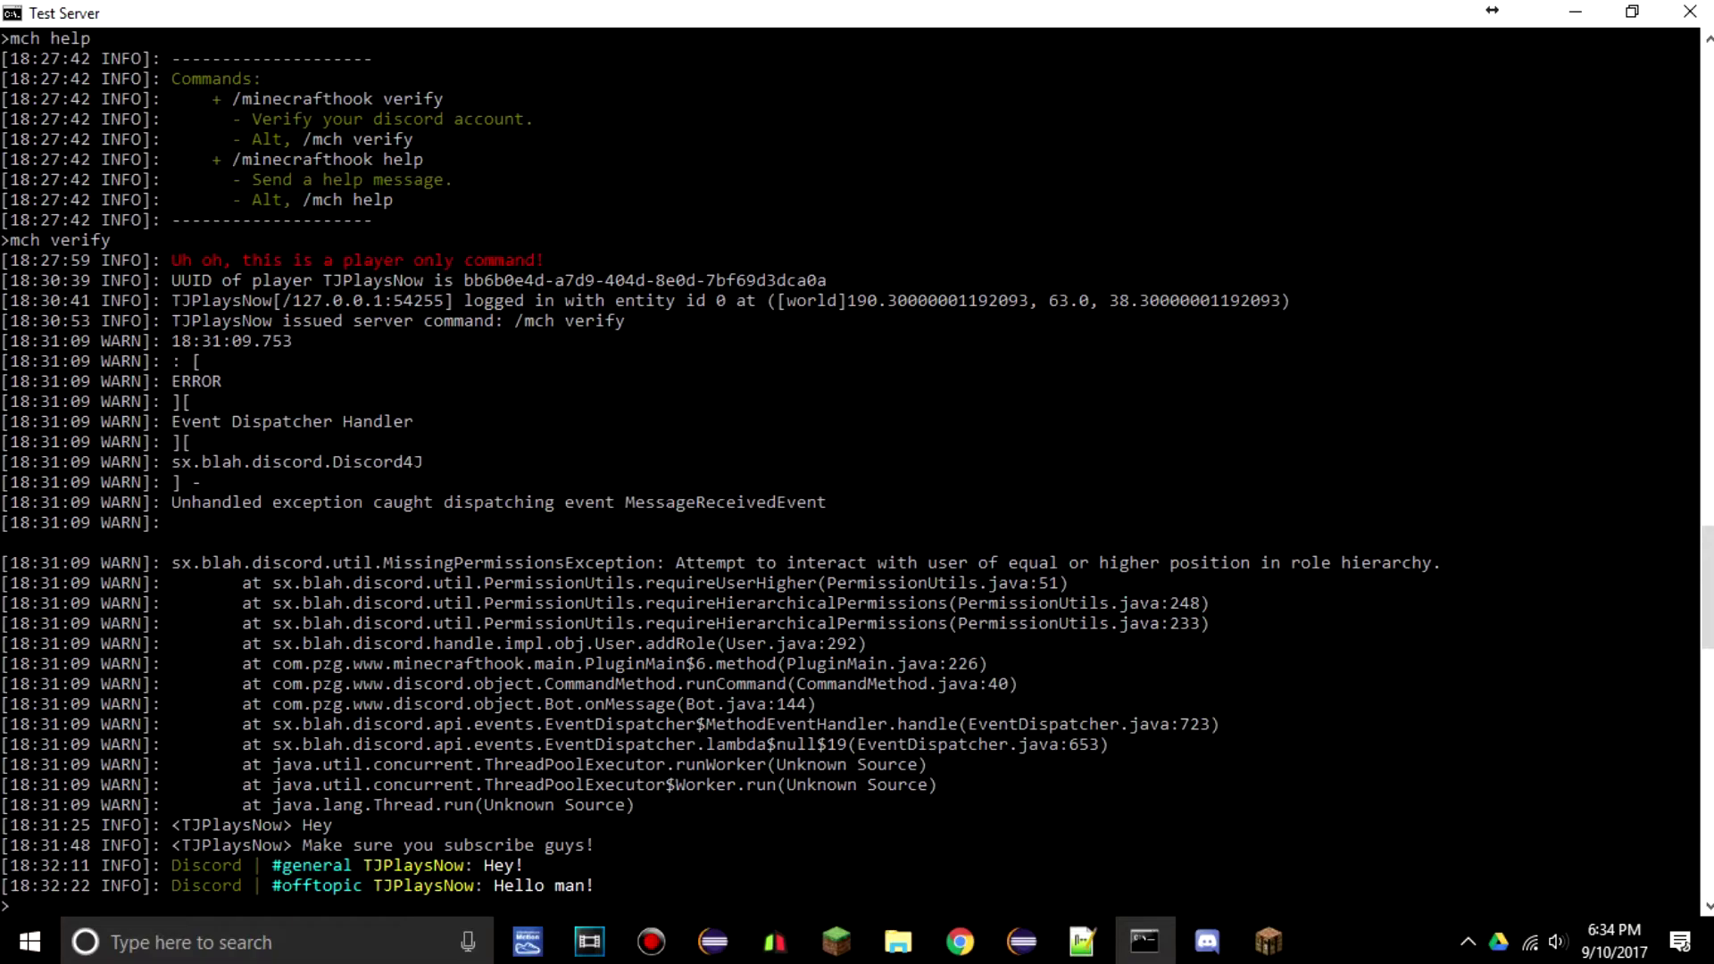
click(1207, 941)
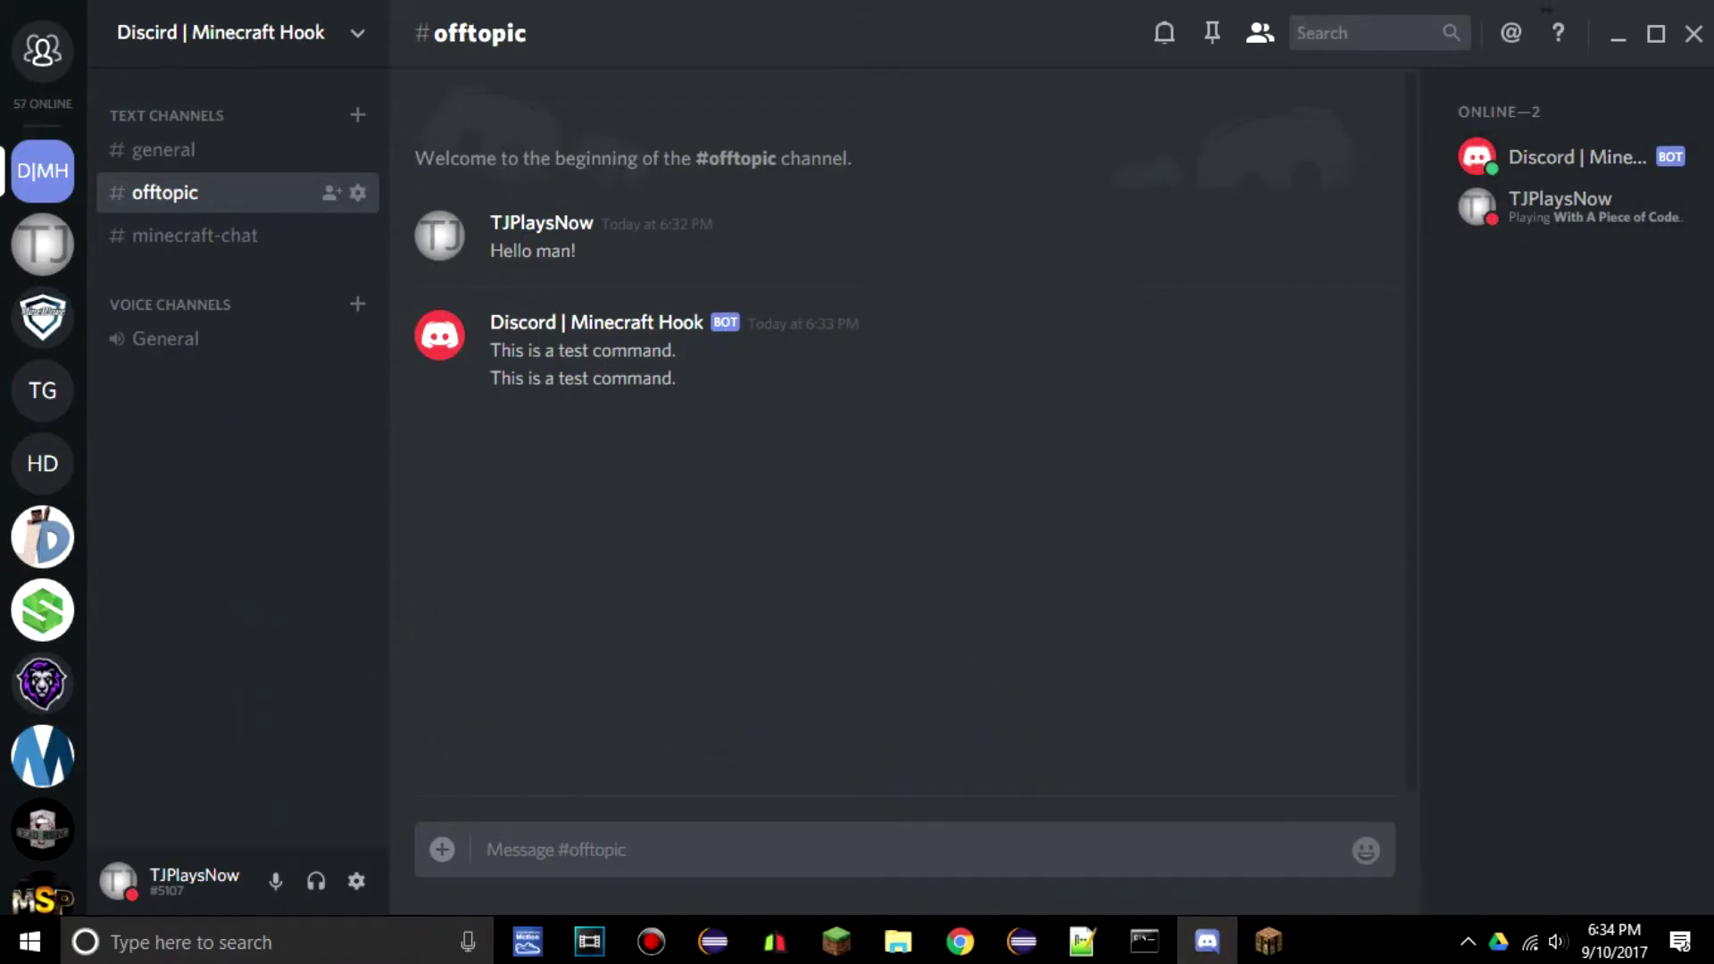
- Move the Discord | Minecraft Hook role above Verified in Server Settings > Roles and save
click(1562, 200)
click(1562, 157)
click(1562, 200)
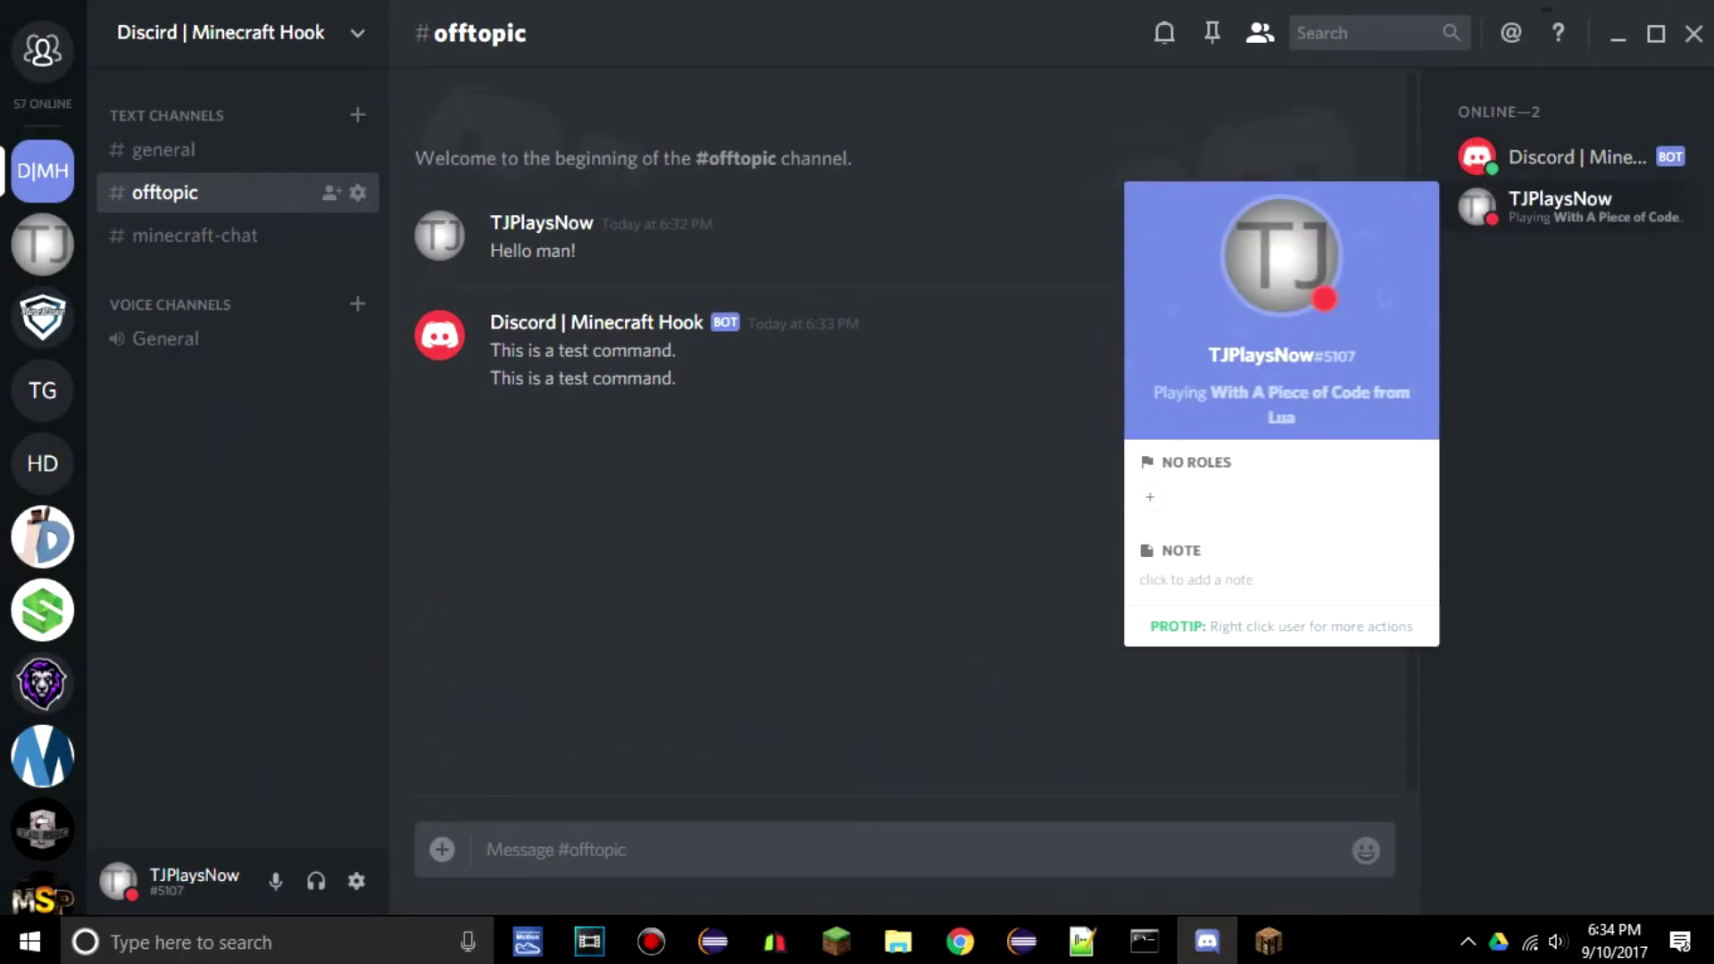
click(964, 536)
click(238, 33)
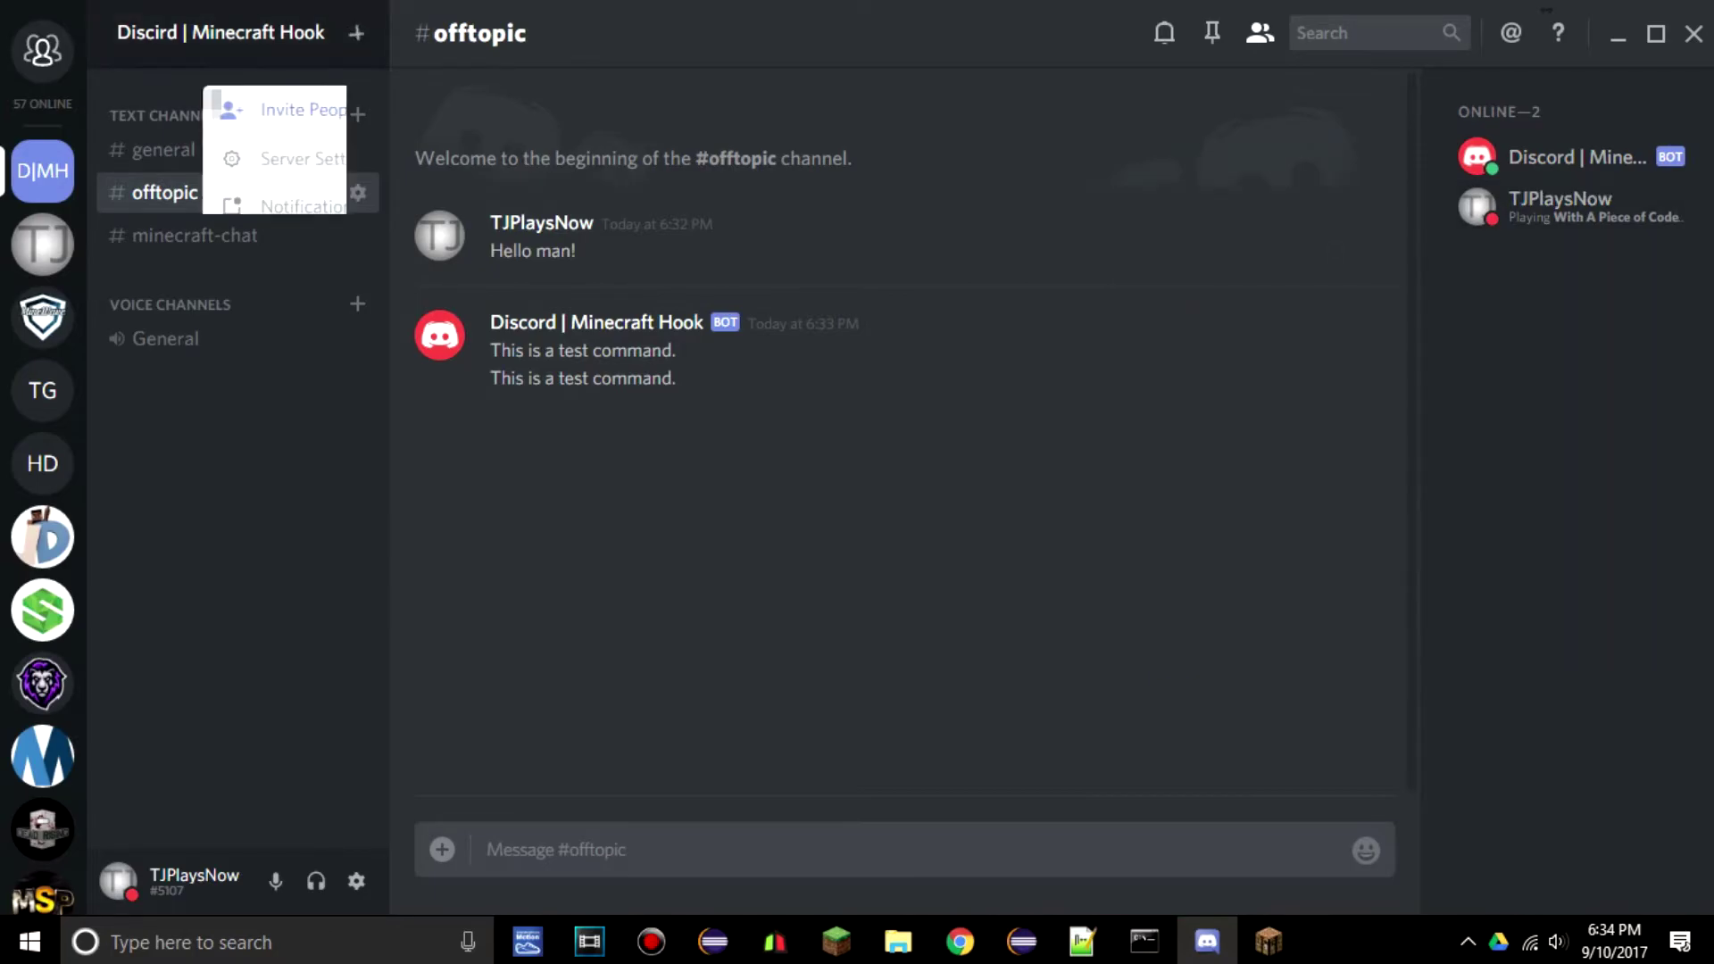
click(219, 158)
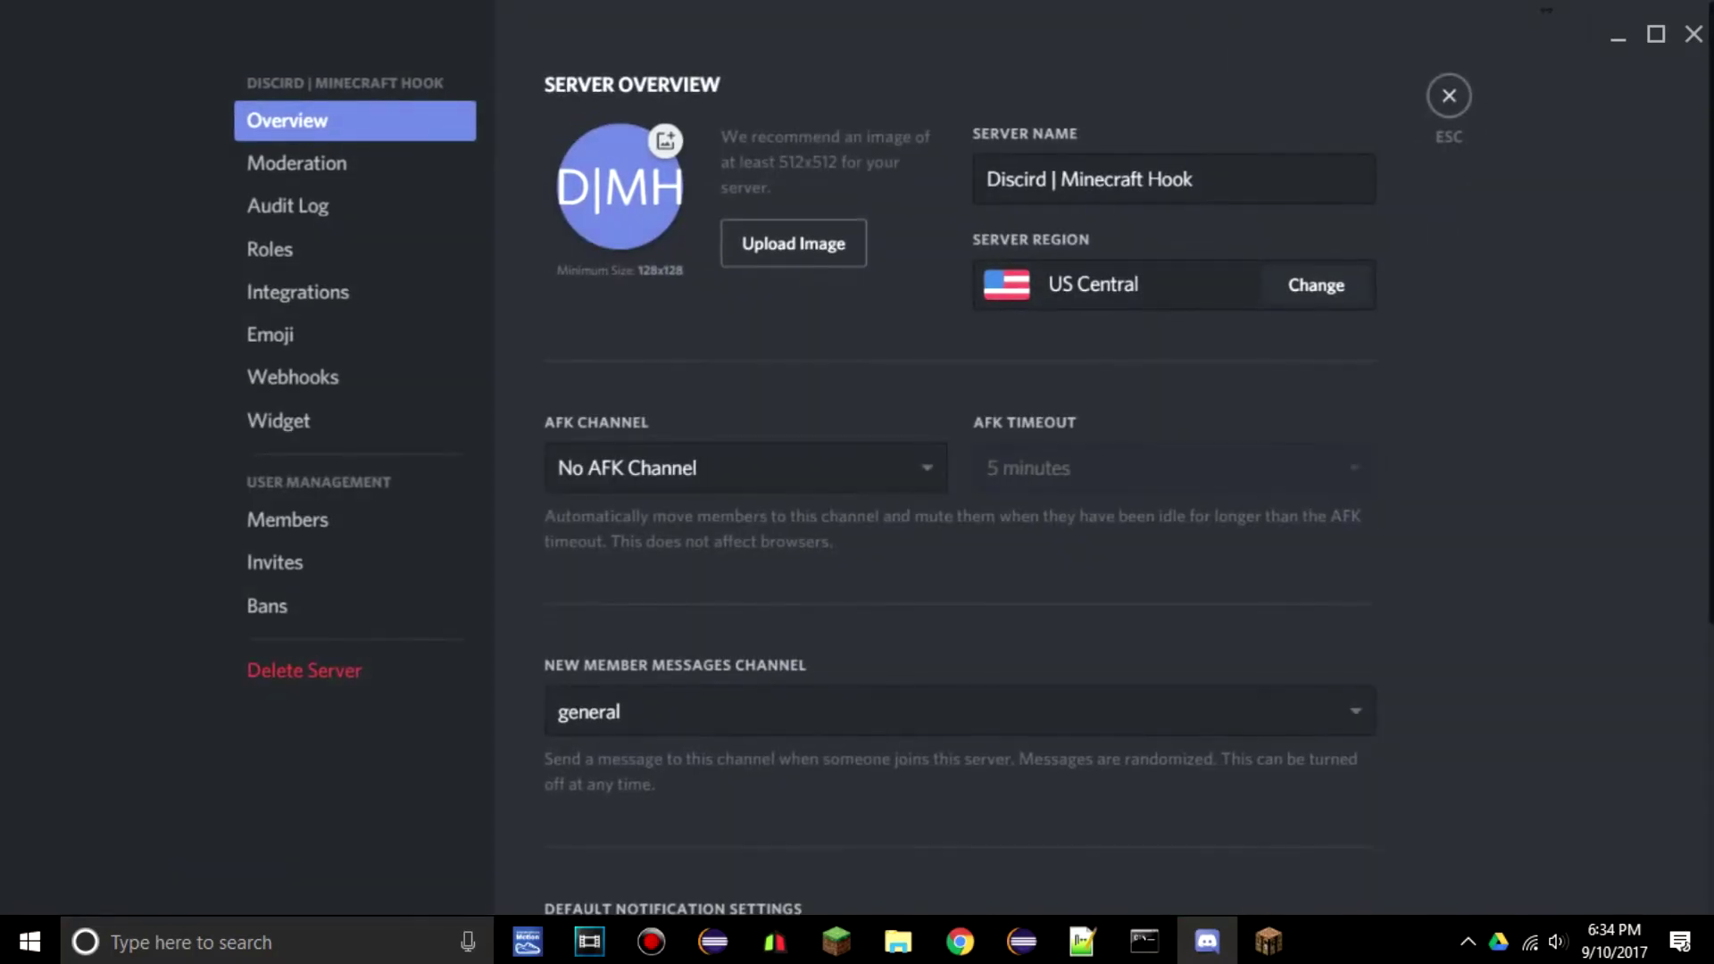
click(269, 249)
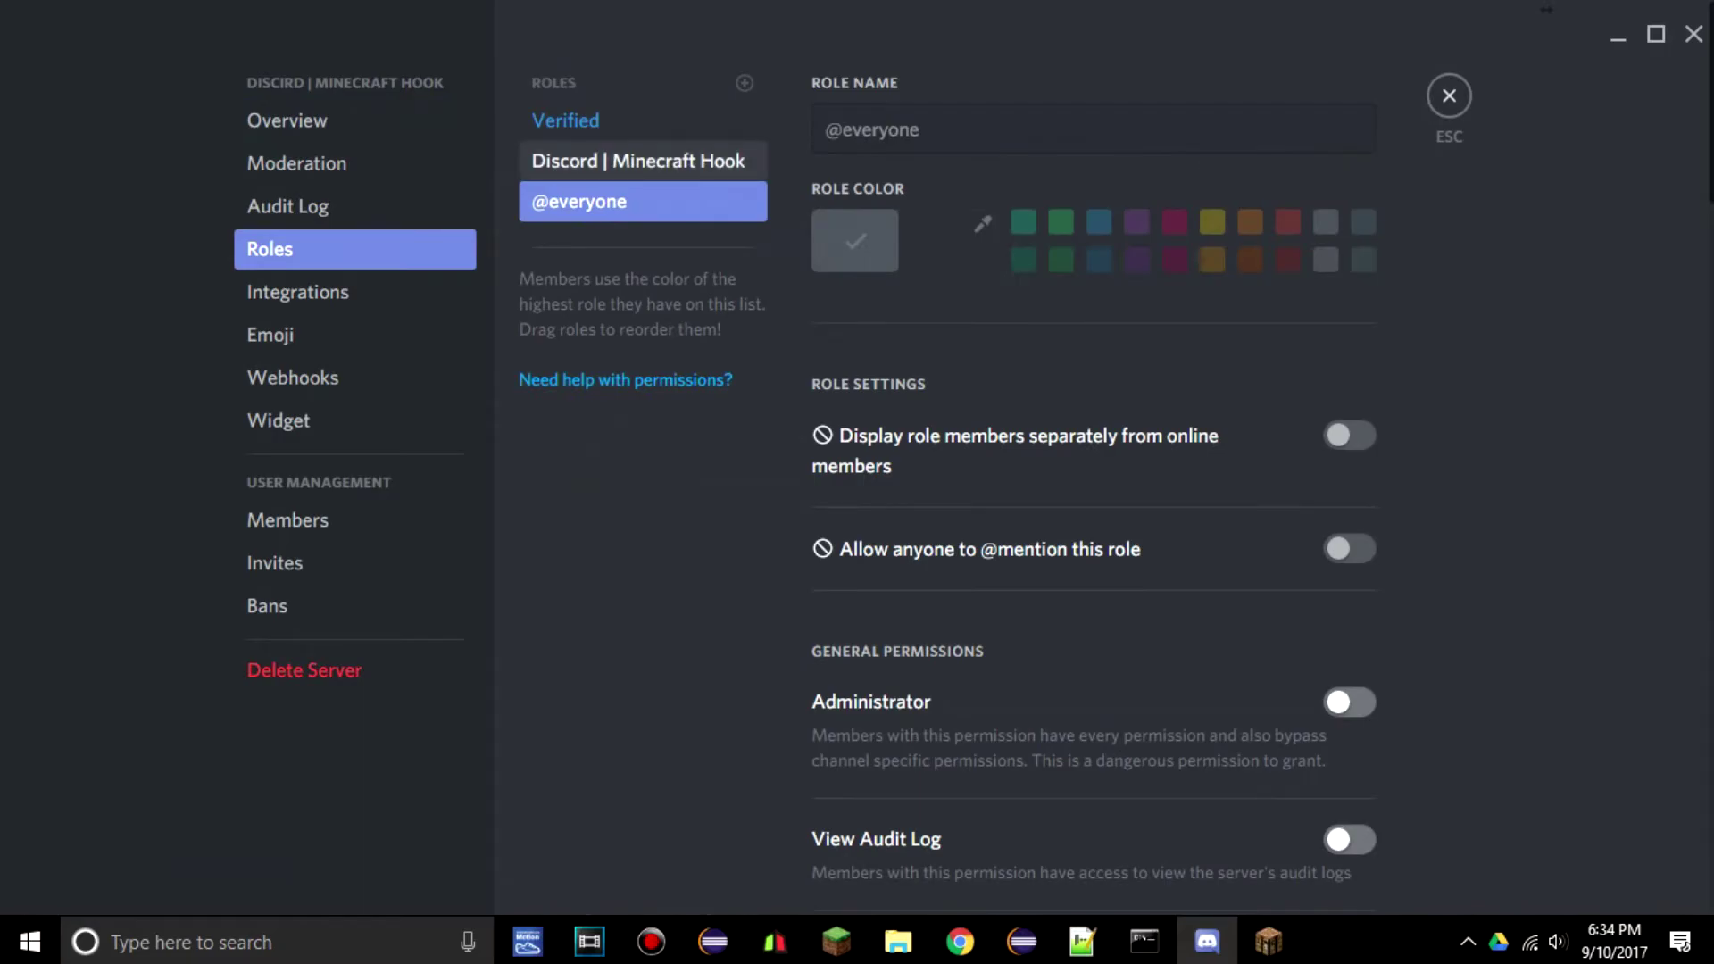
drag(639, 161, 641, 120)
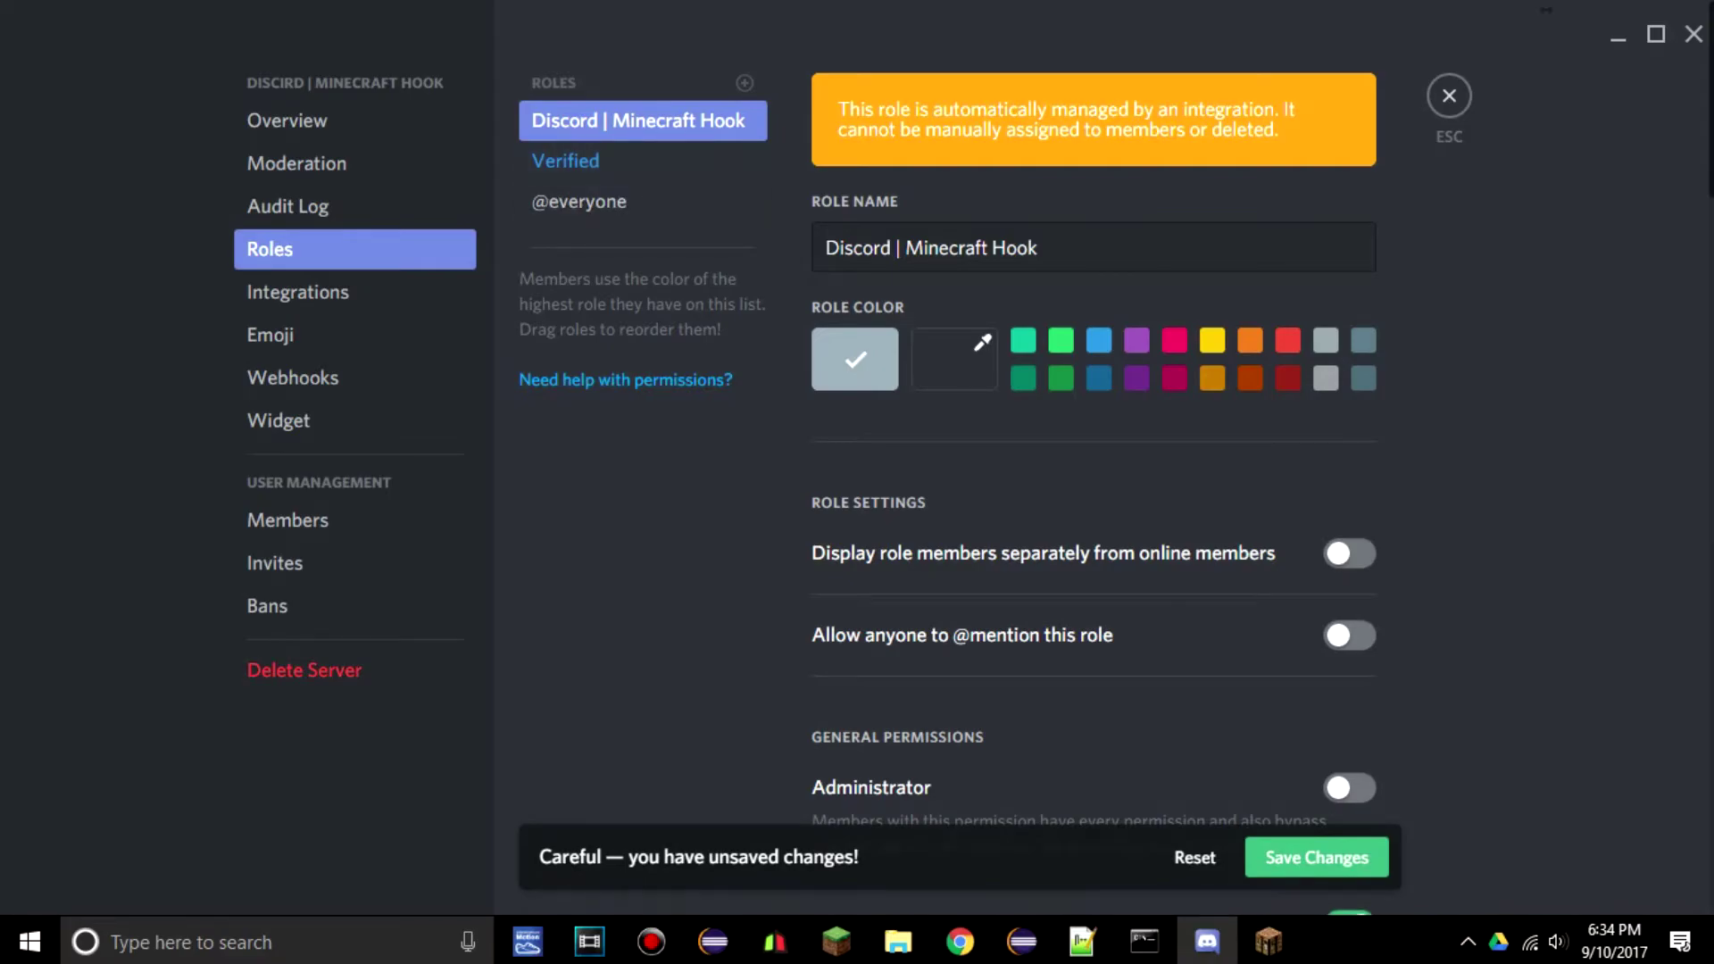
click(1317, 857)
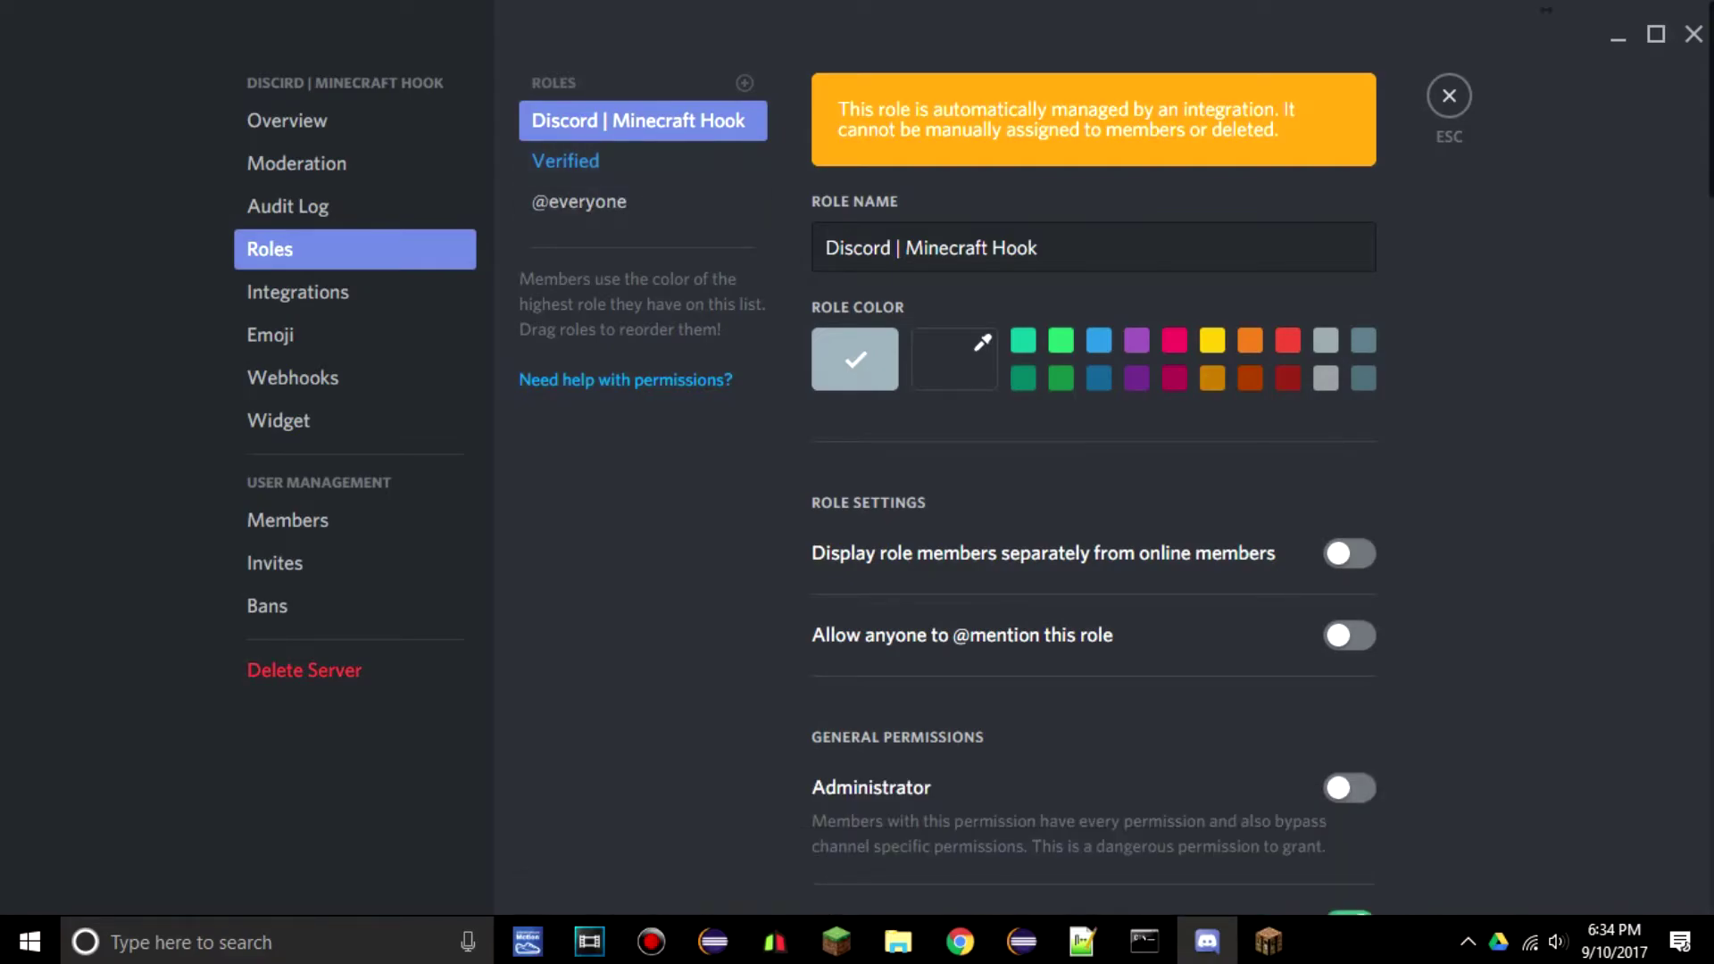
- Create a role named Admin at the top of the role list and save it
click(744, 83)
drag(641, 202, 641, 111)
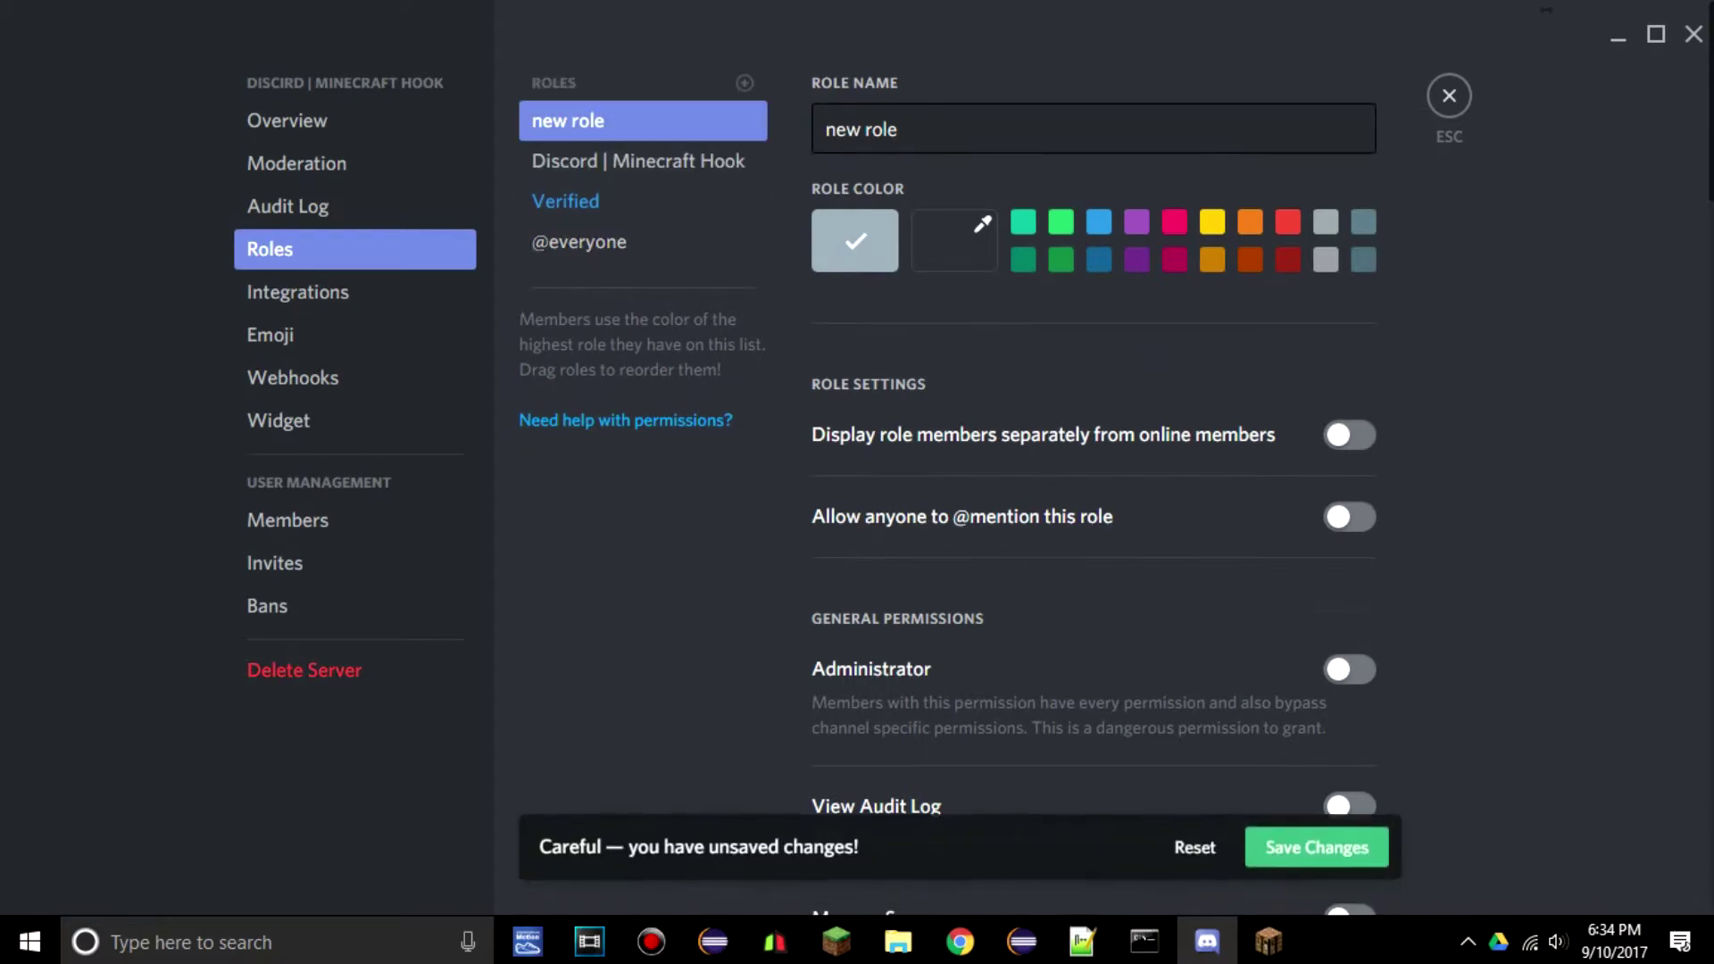
triple_click(882, 130)
text(Admin)
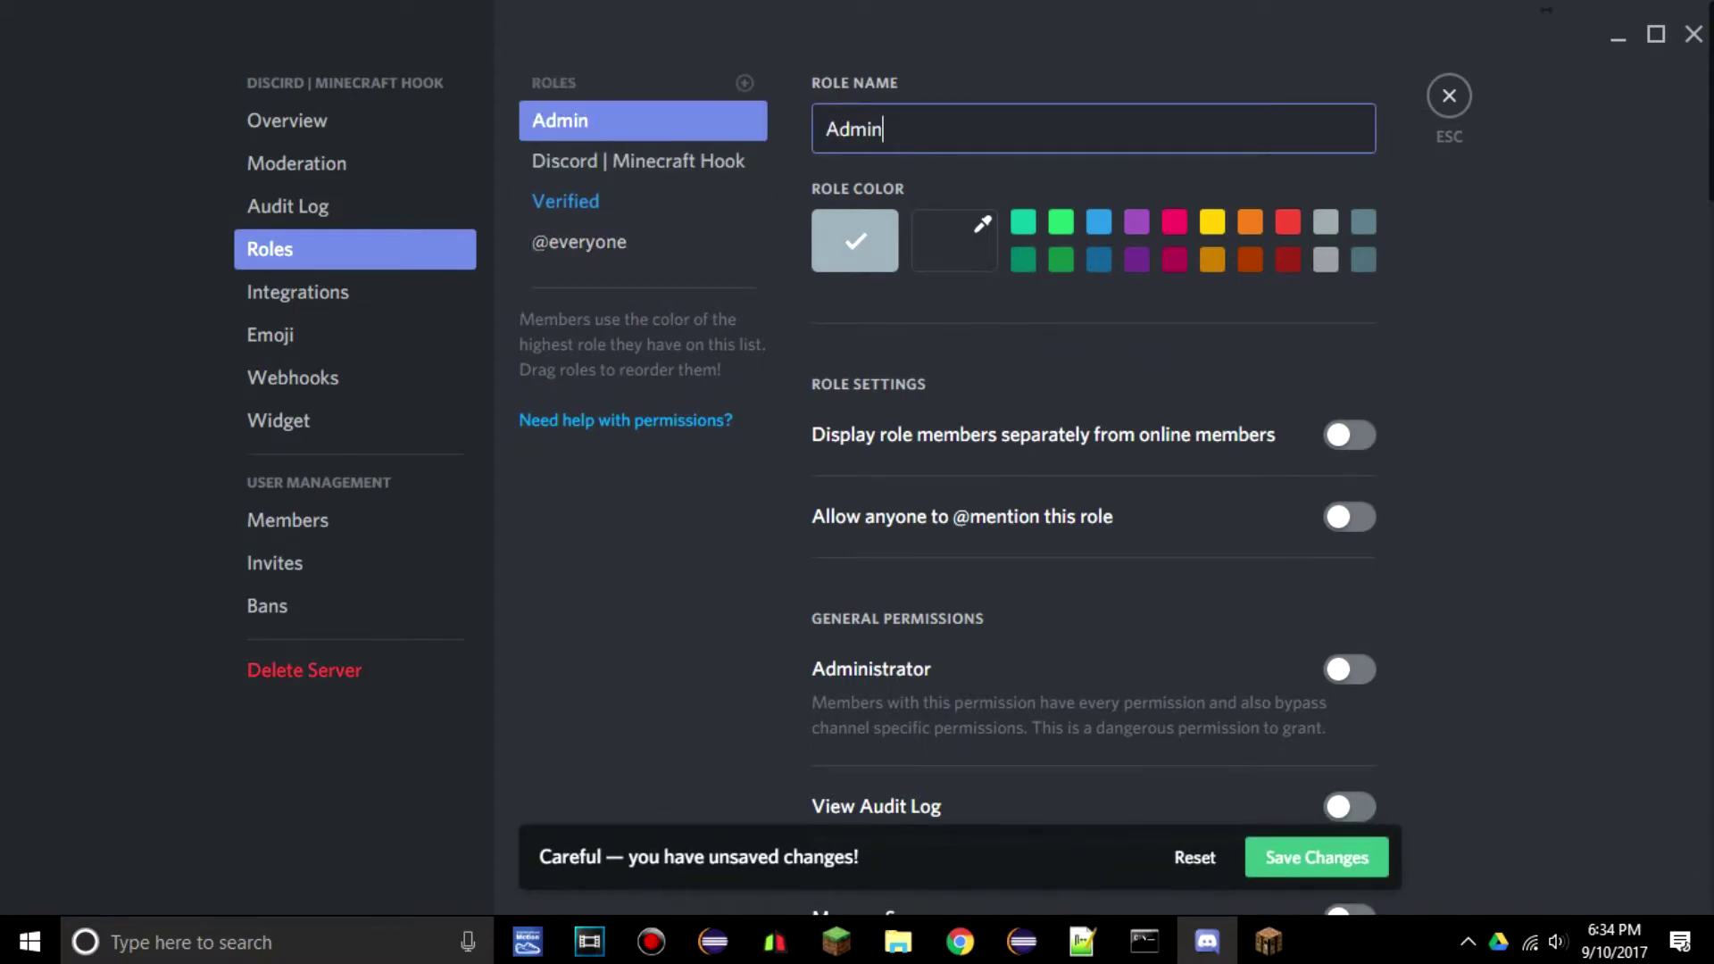
click(1316, 857)
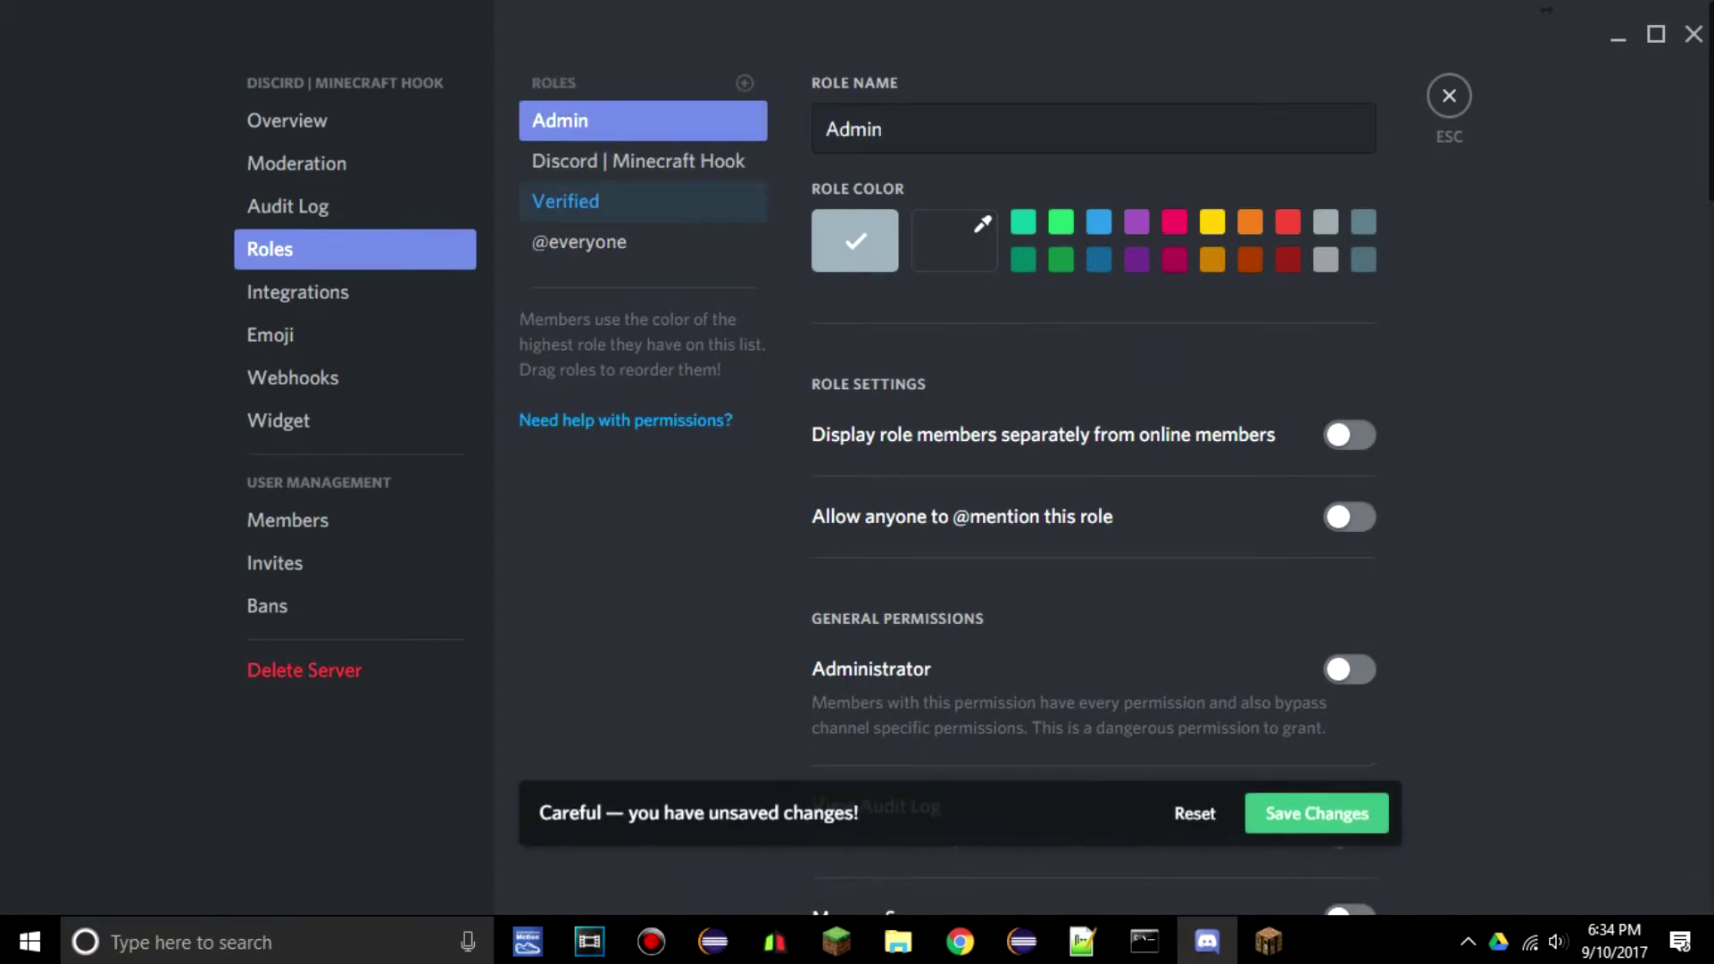
click(638, 161)
click(638, 201)
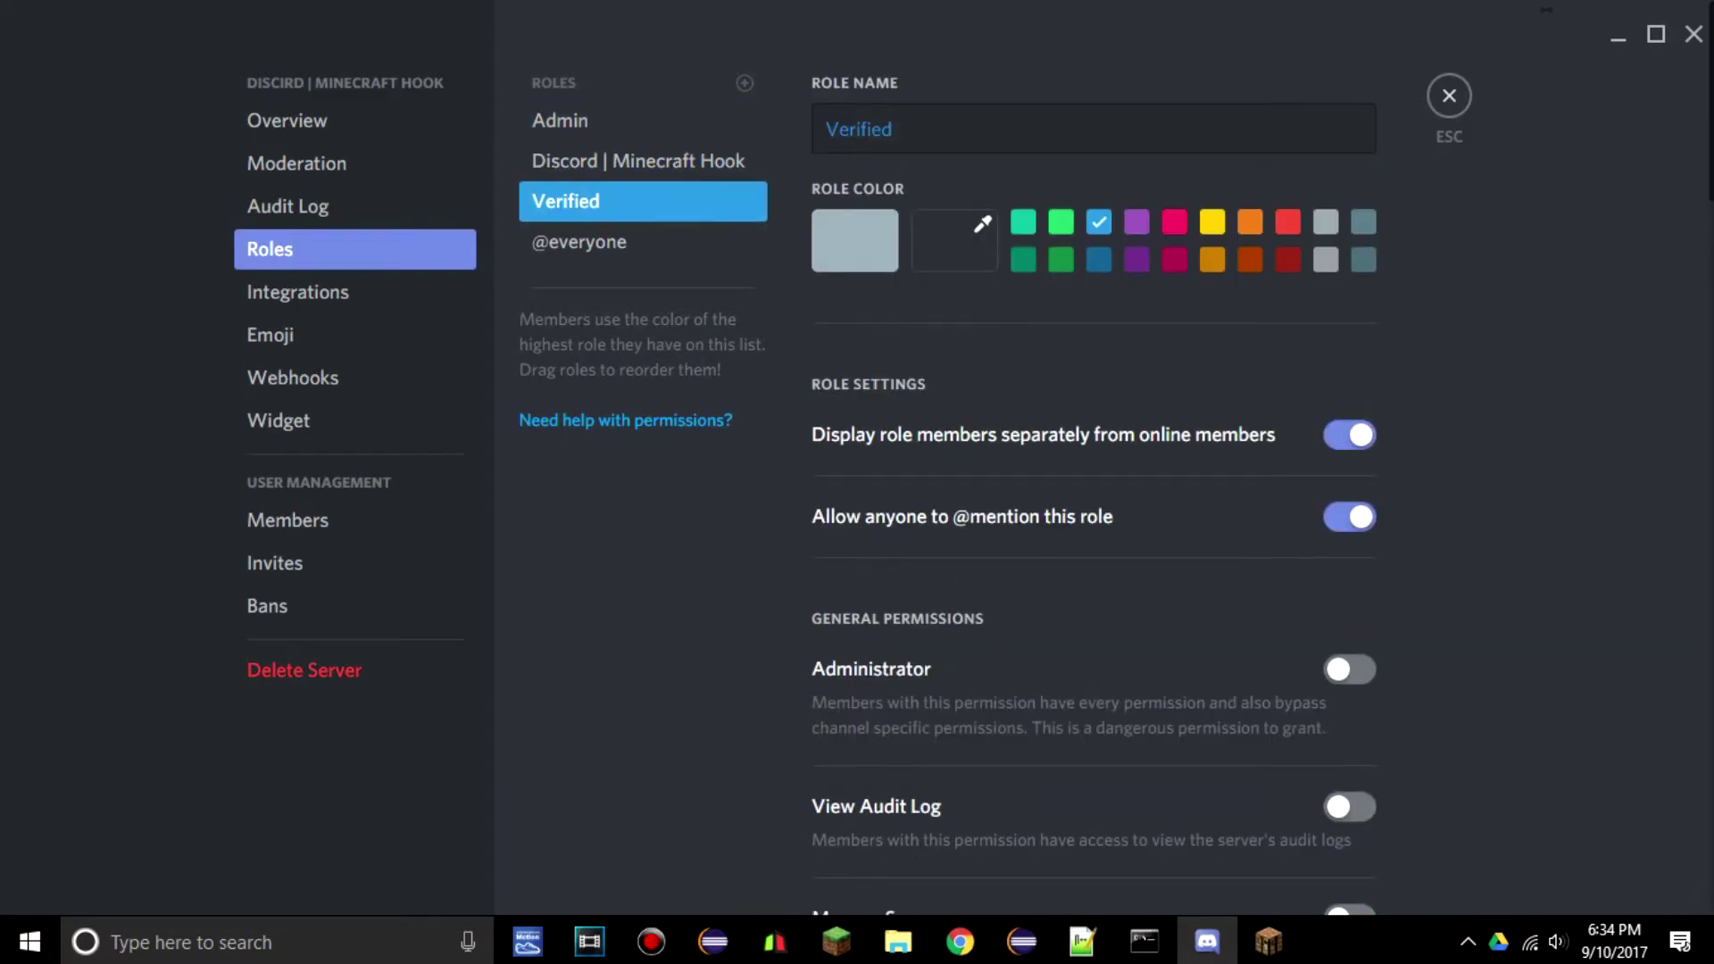
click(1449, 95)
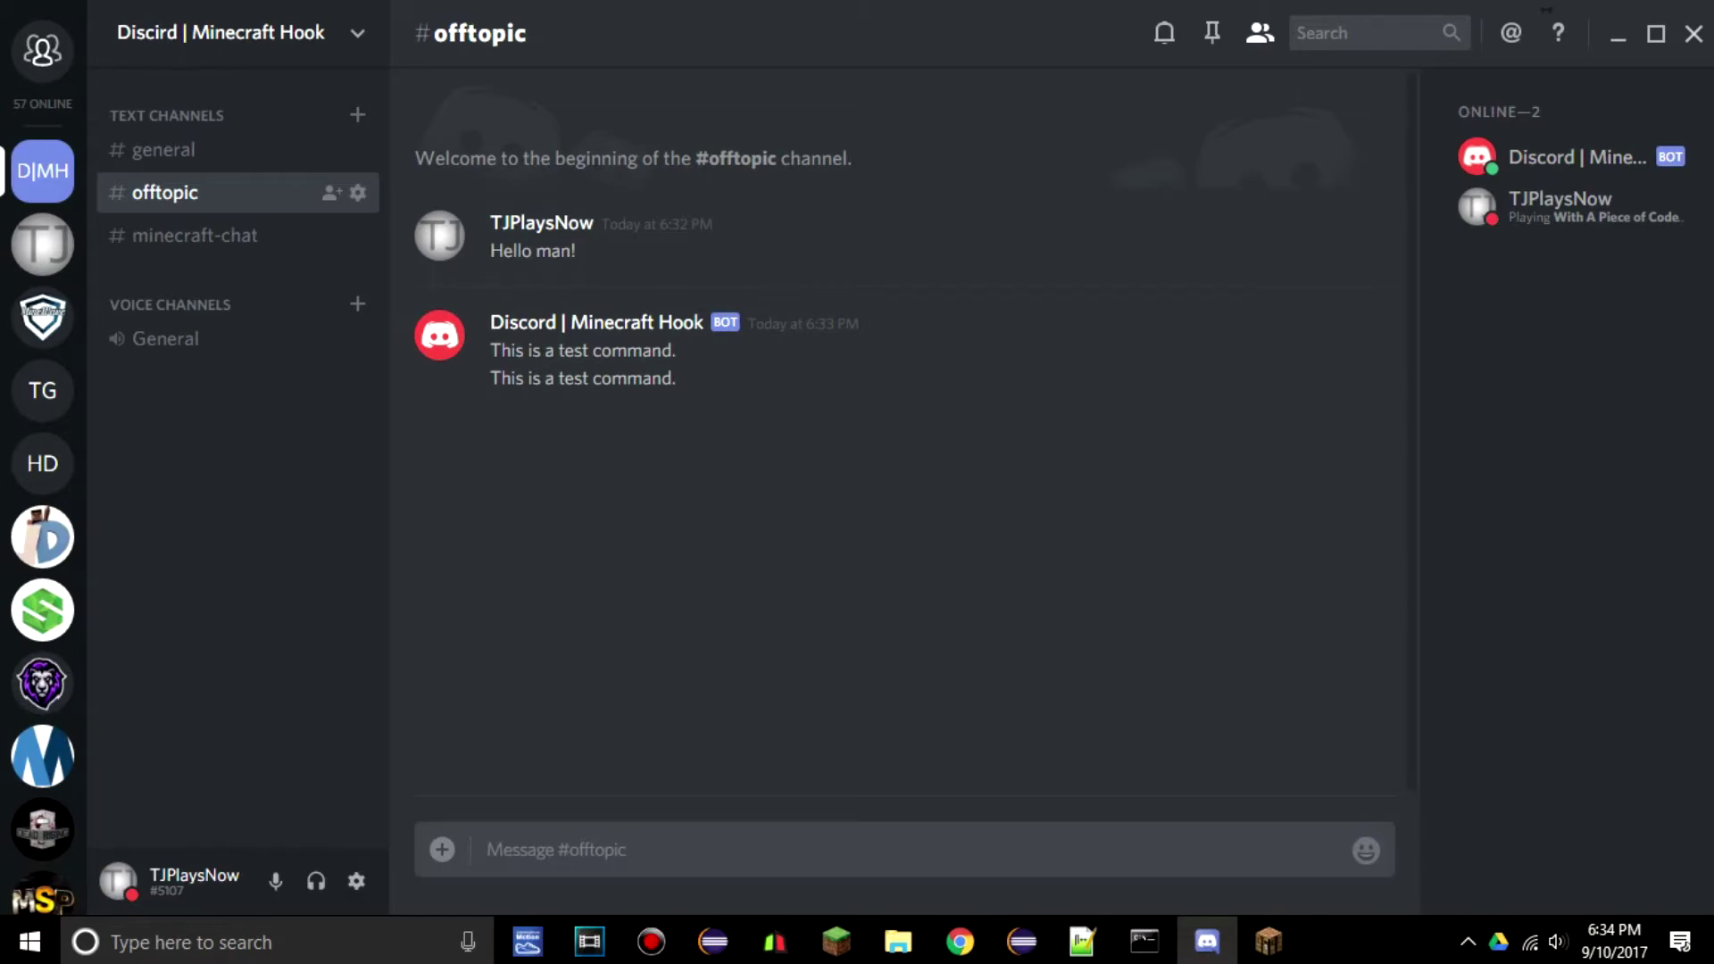
- Add the Verified role to your own member profile from the member list
click(1562, 204)
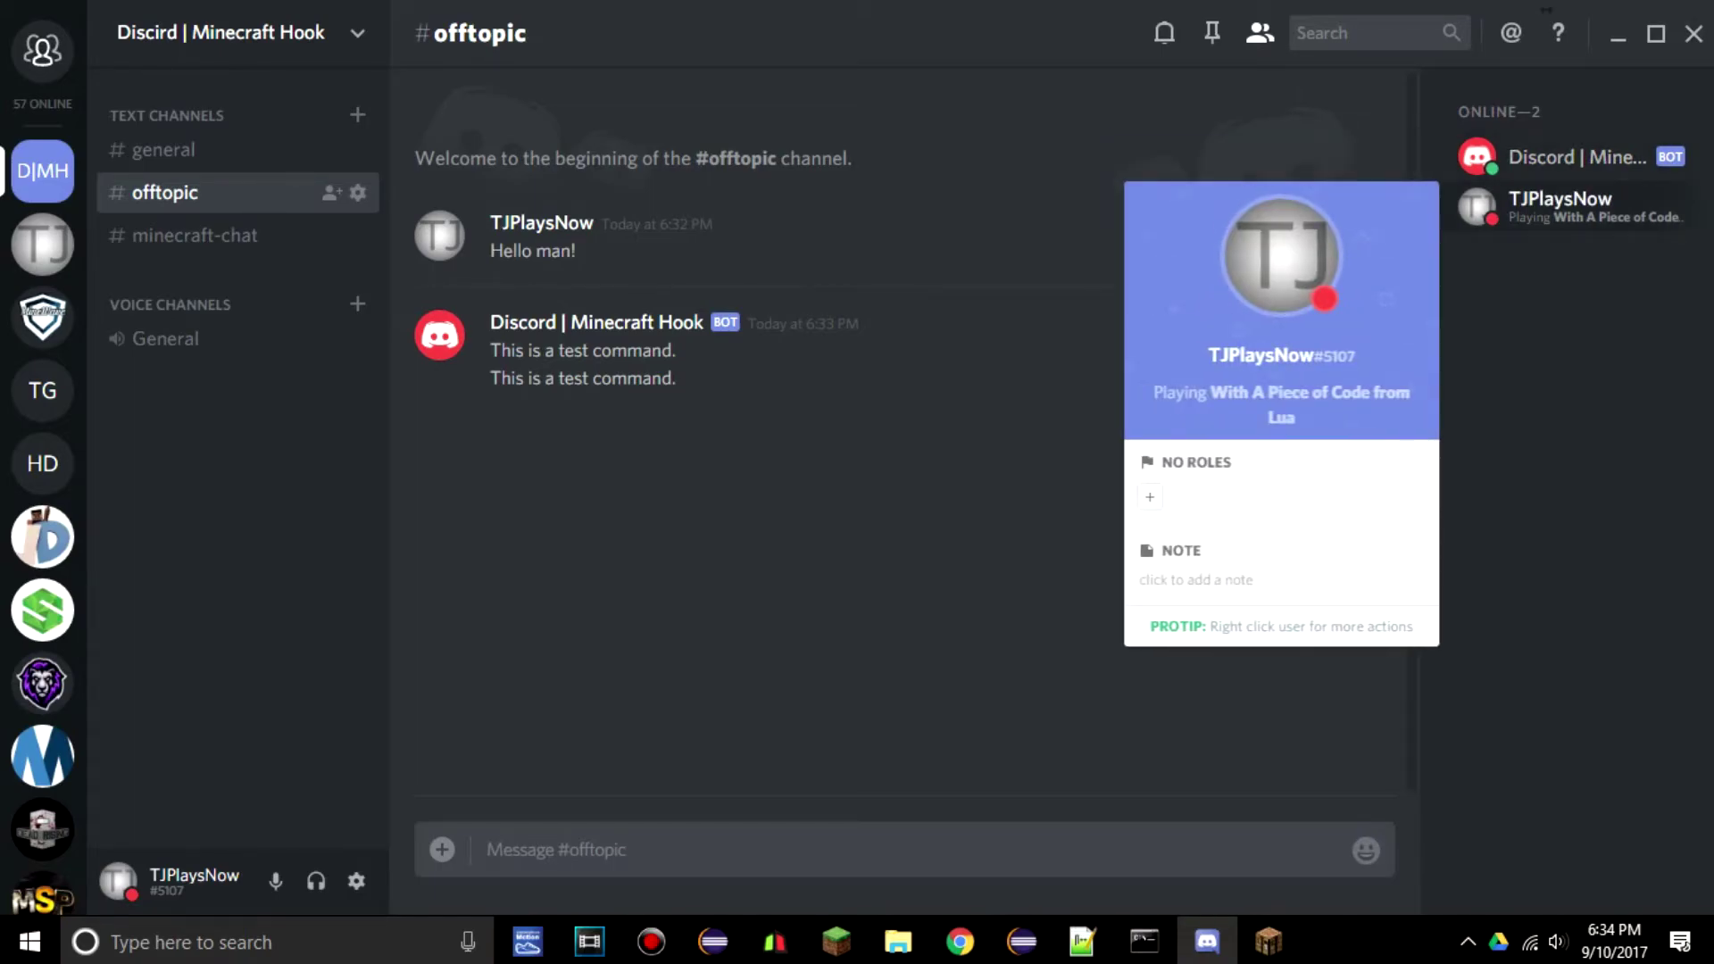
click(1150, 497)
click(1052, 128)
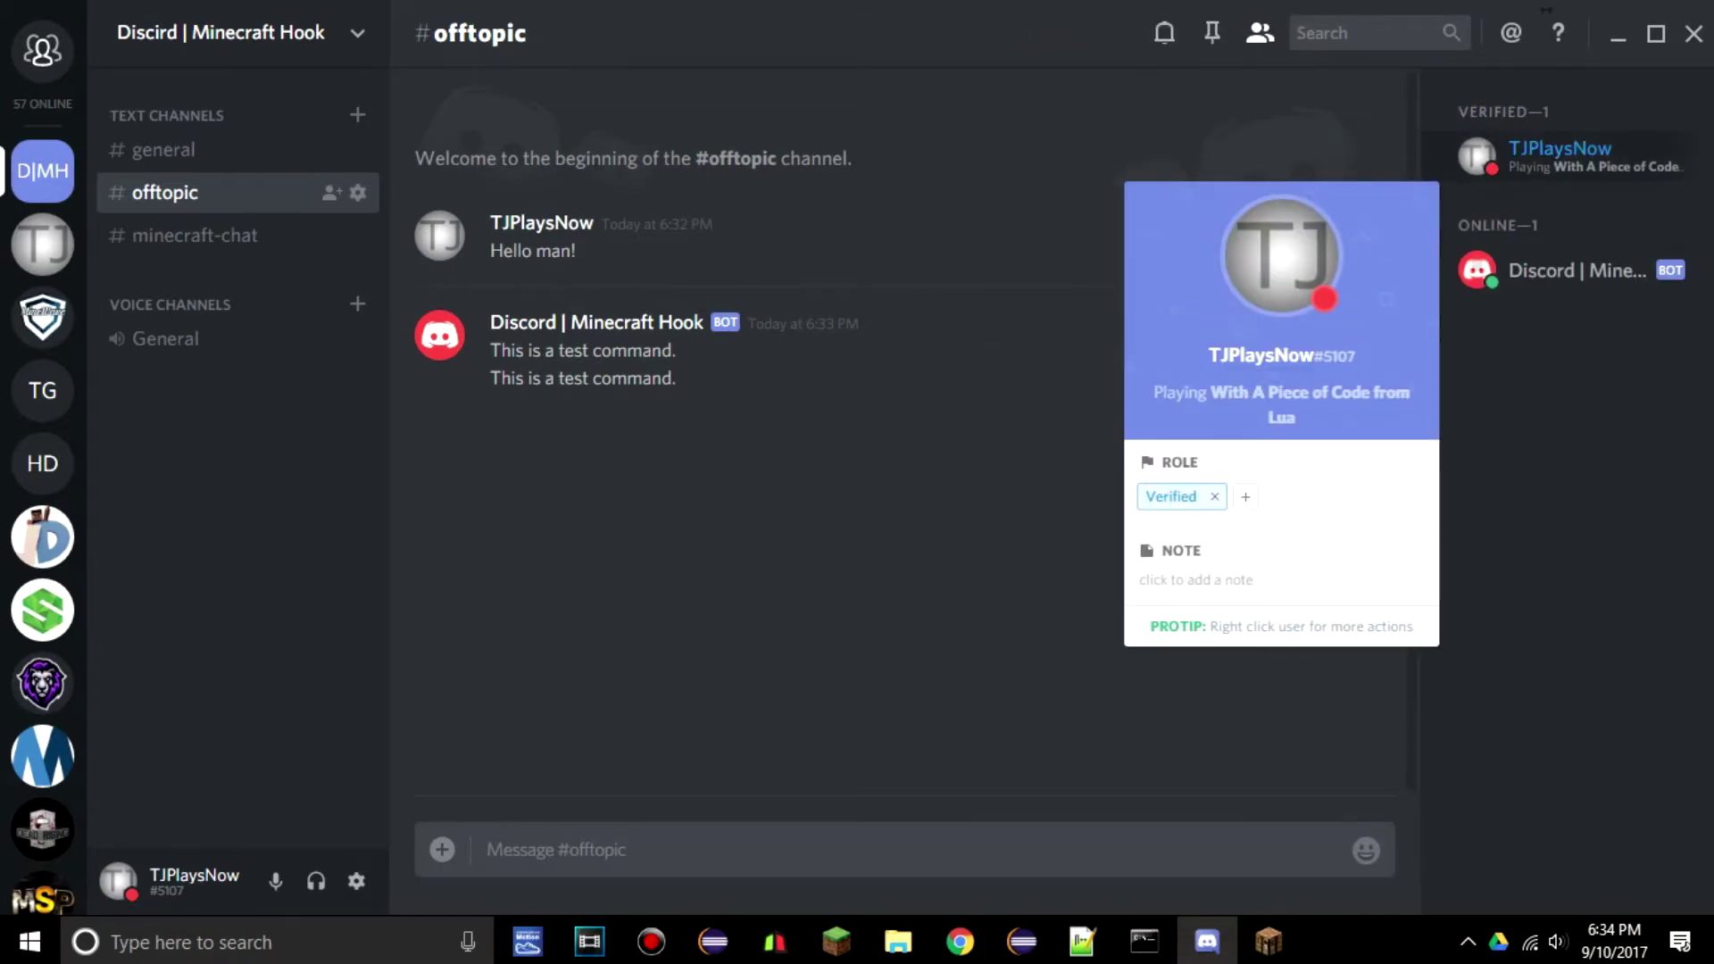
click(982, 500)
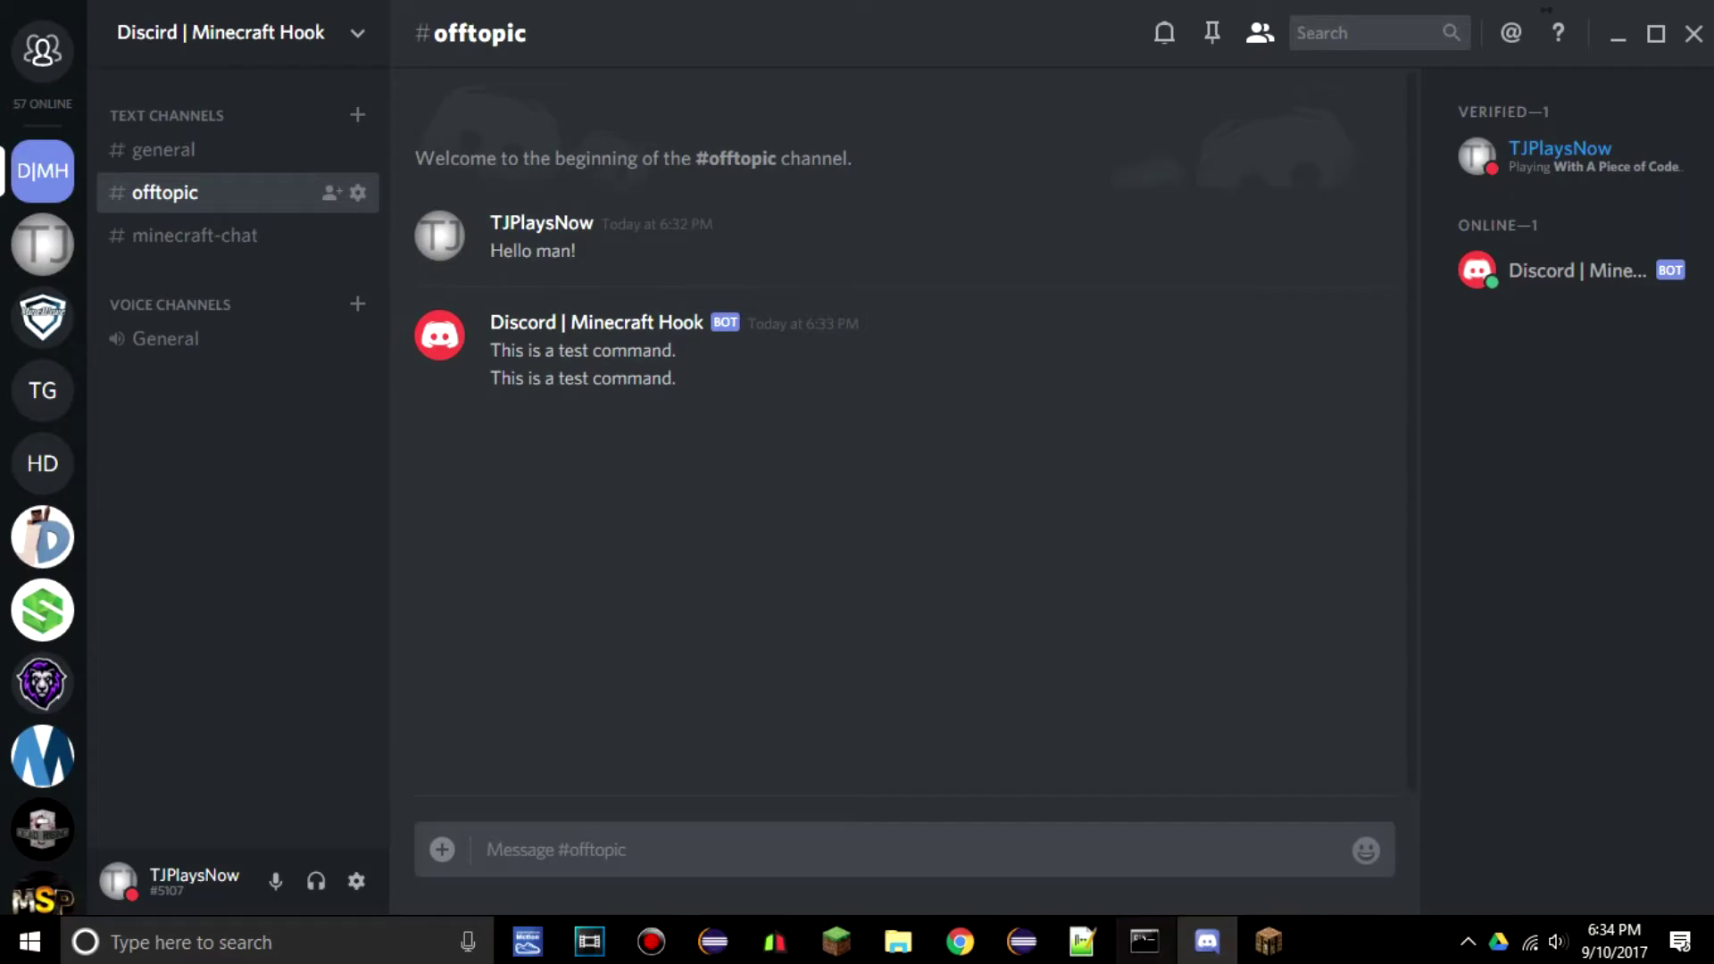
mouse_move(1145, 941)
click(1049, 817)
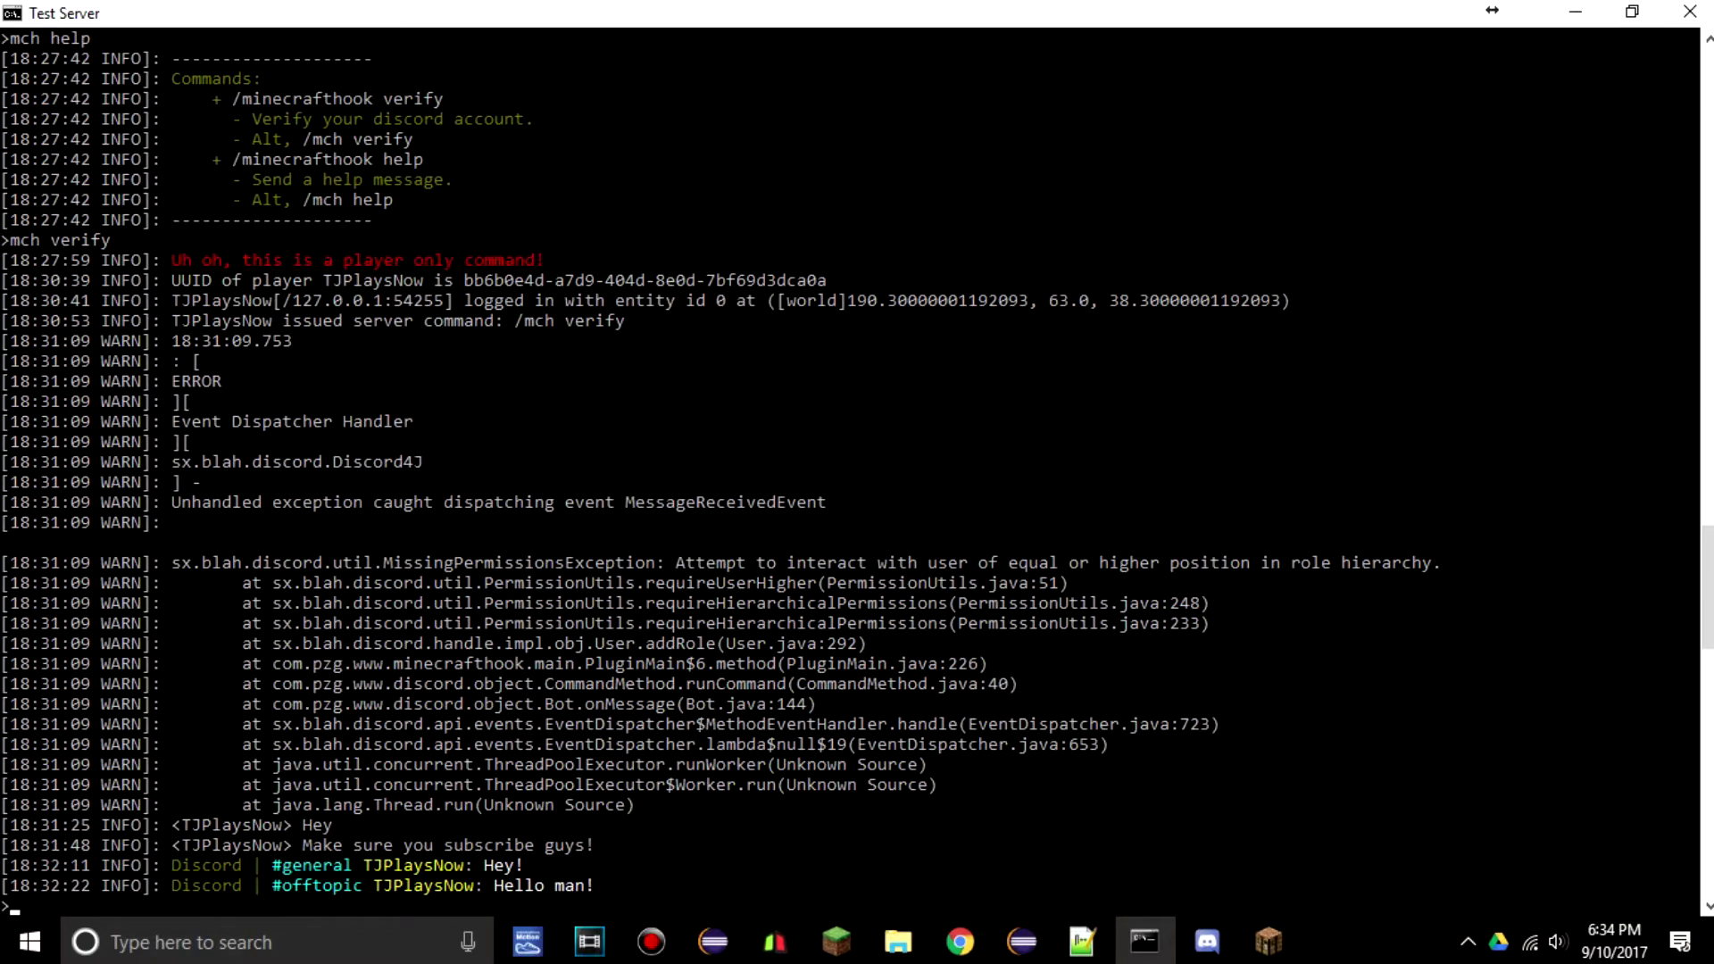
- Run 'stop' in the Test Server console and close the window once shutdown finishes
text(stop)
key(Return)
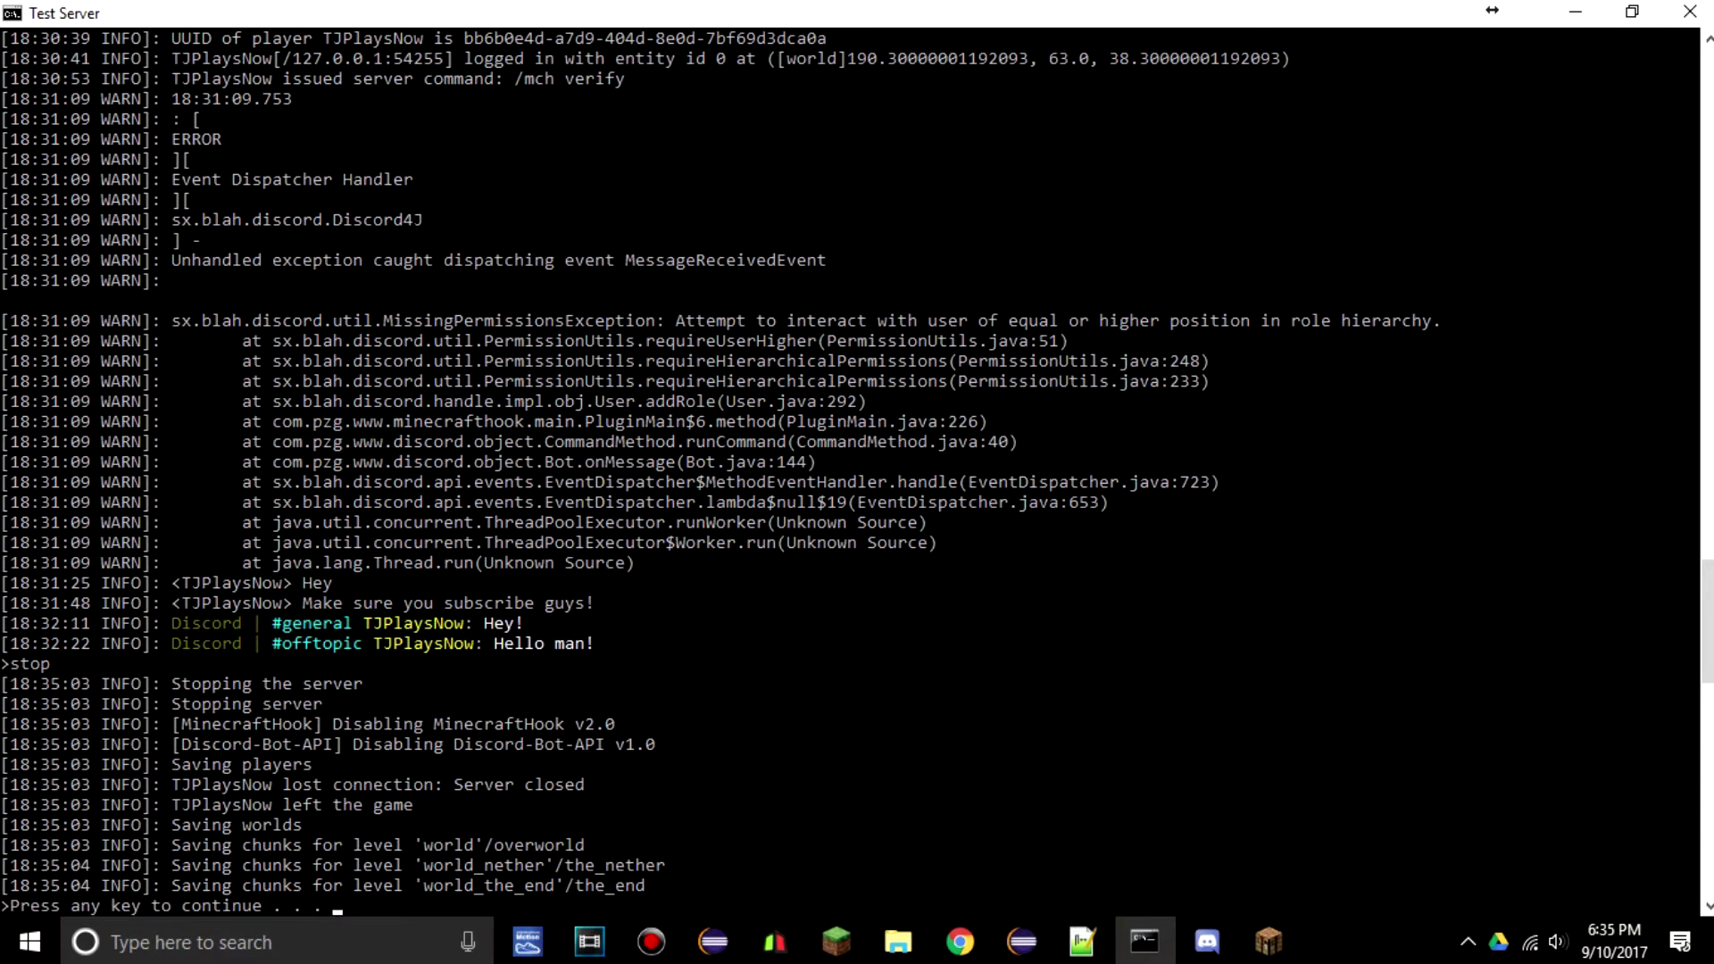
key(Return)
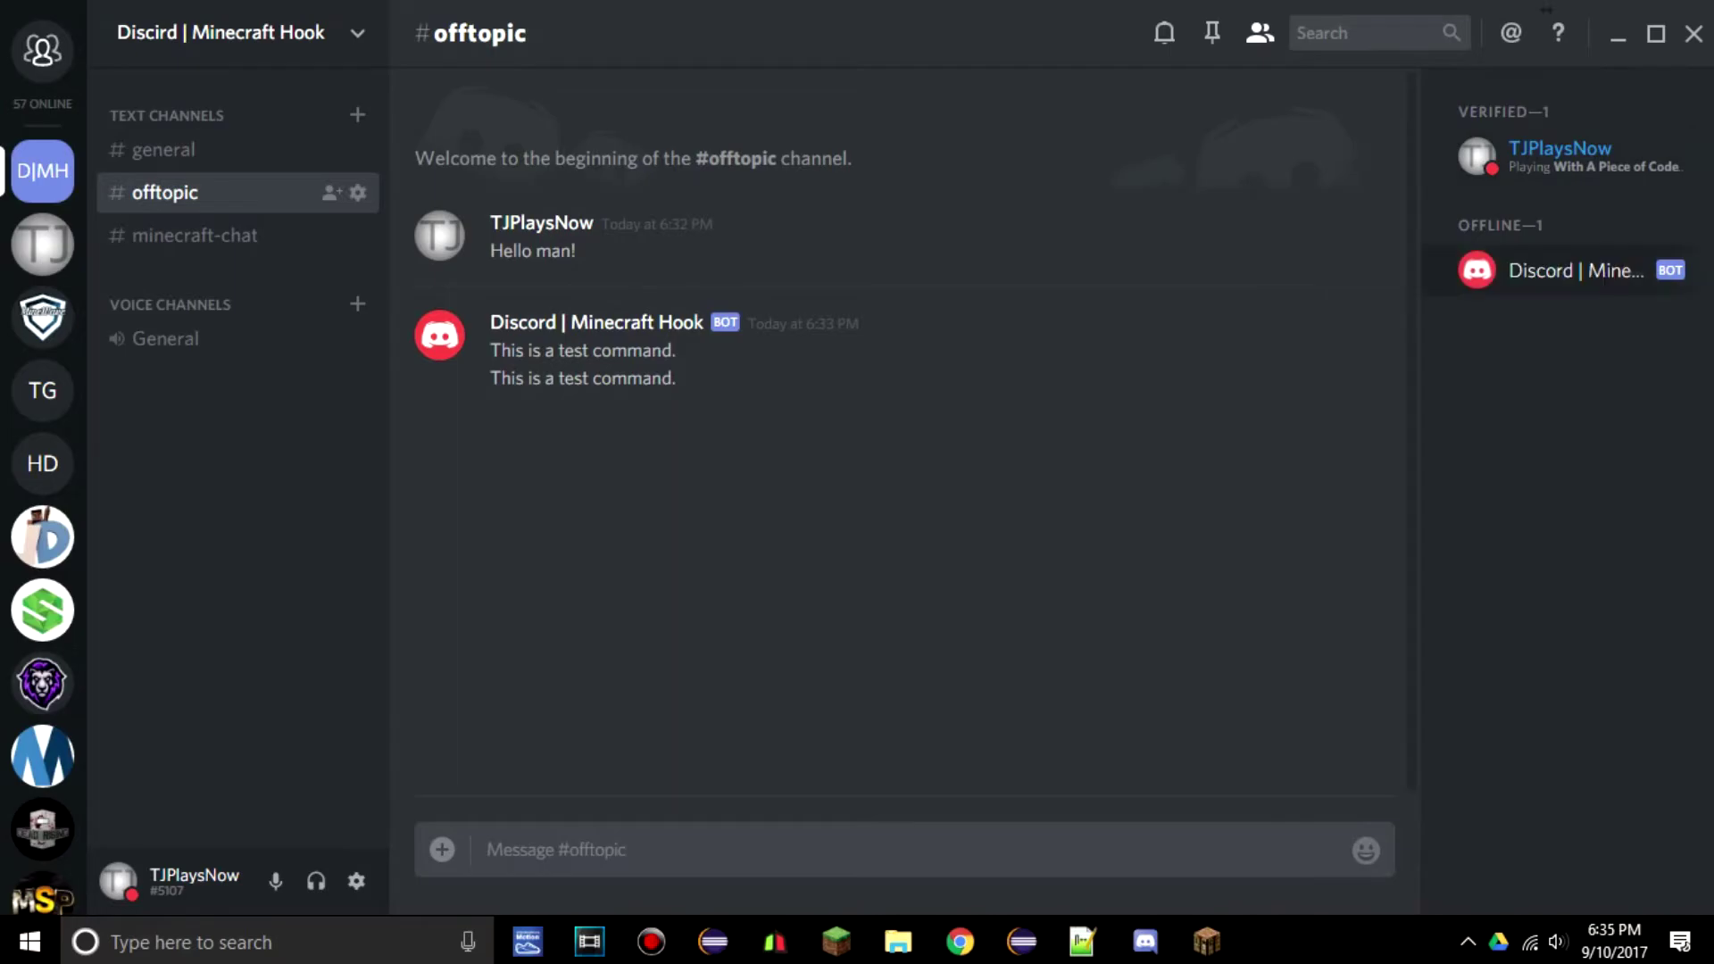
- Check the offline Minecraft Hook bot's profile, then bring up the Test Server folder
click(1573, 271)
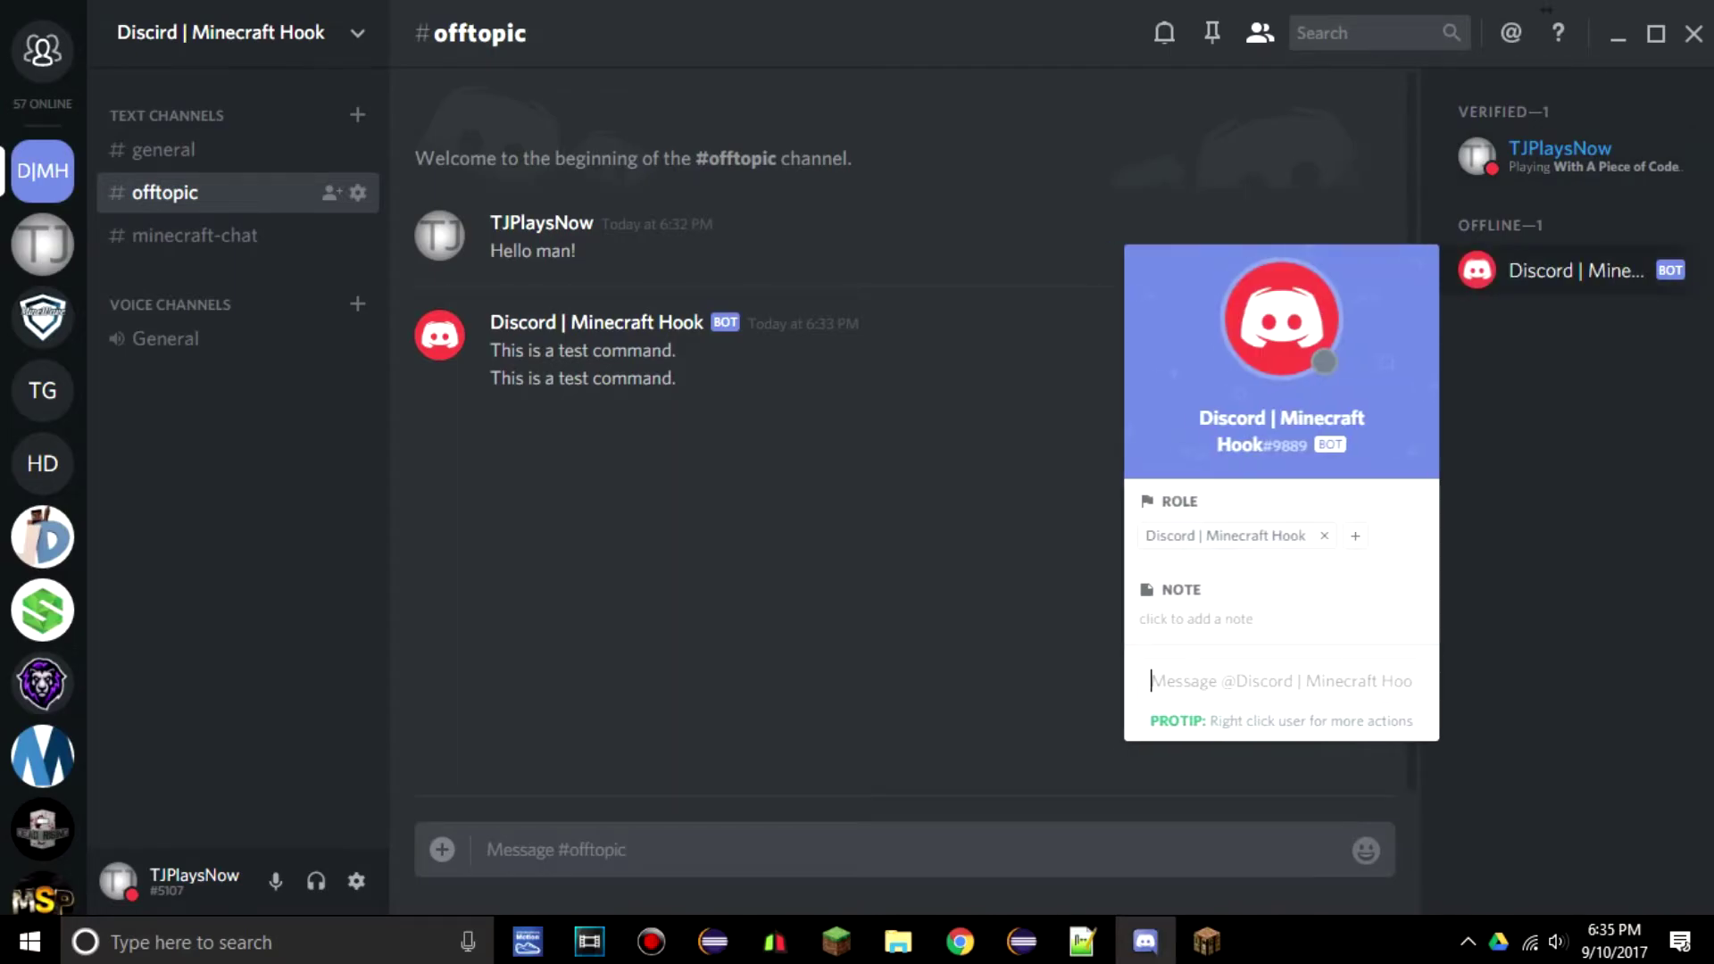
click(1536, 464)
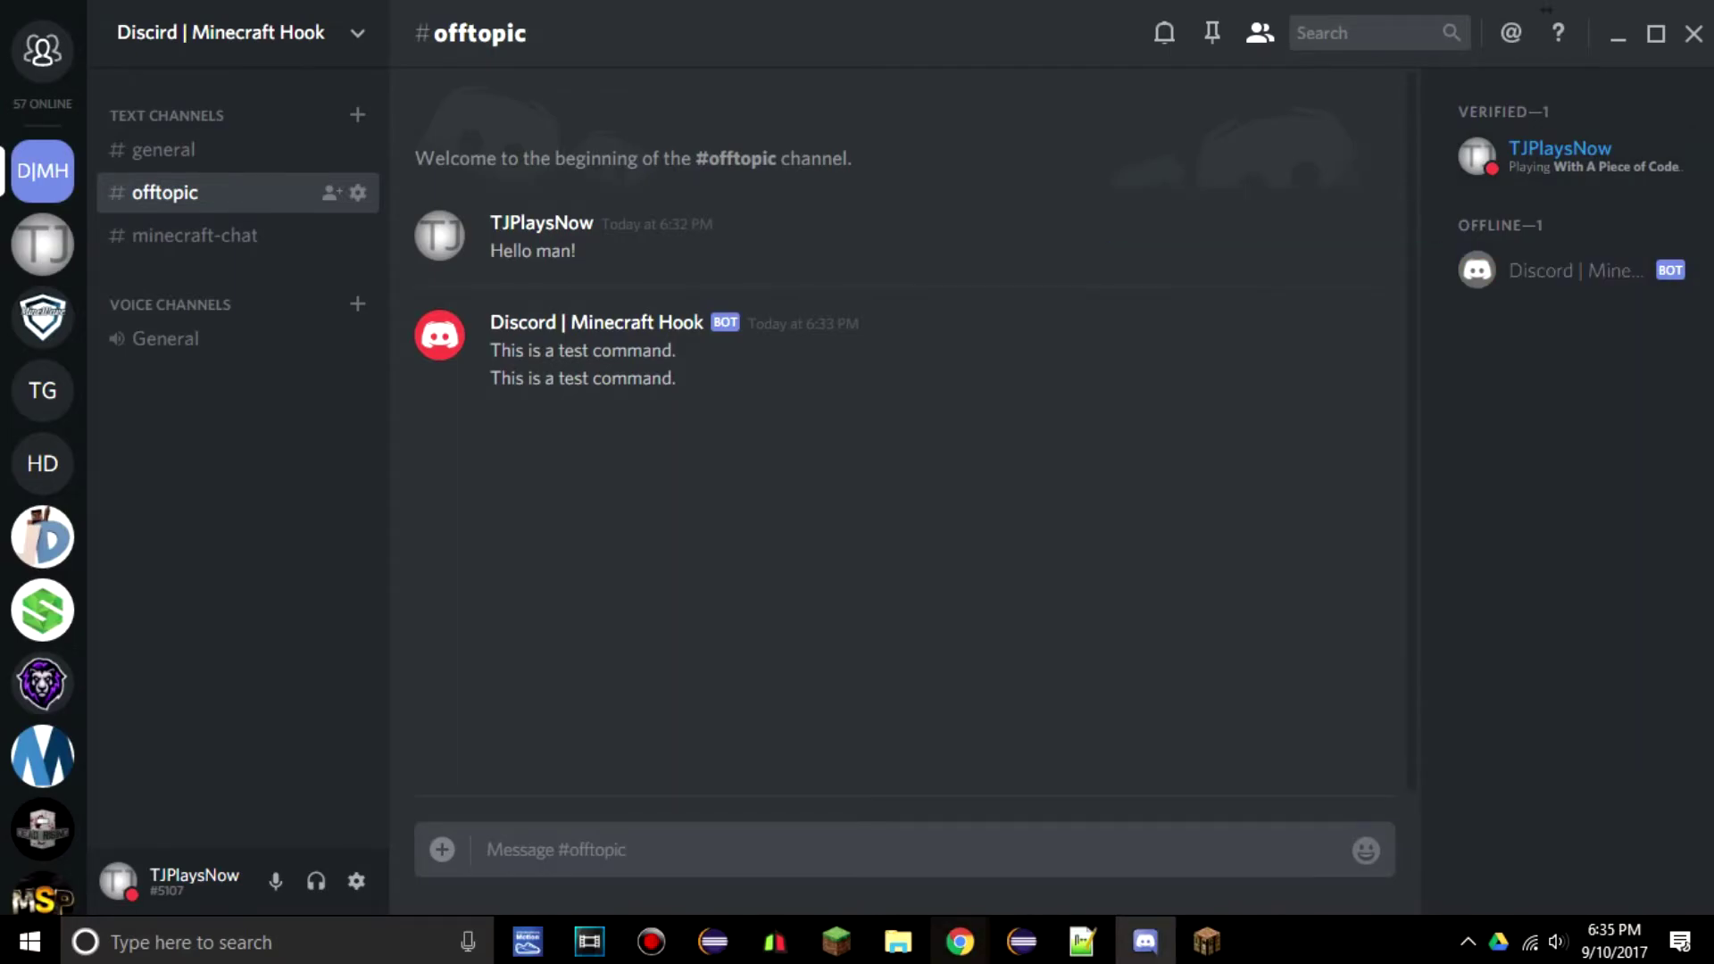
click(899, 942)
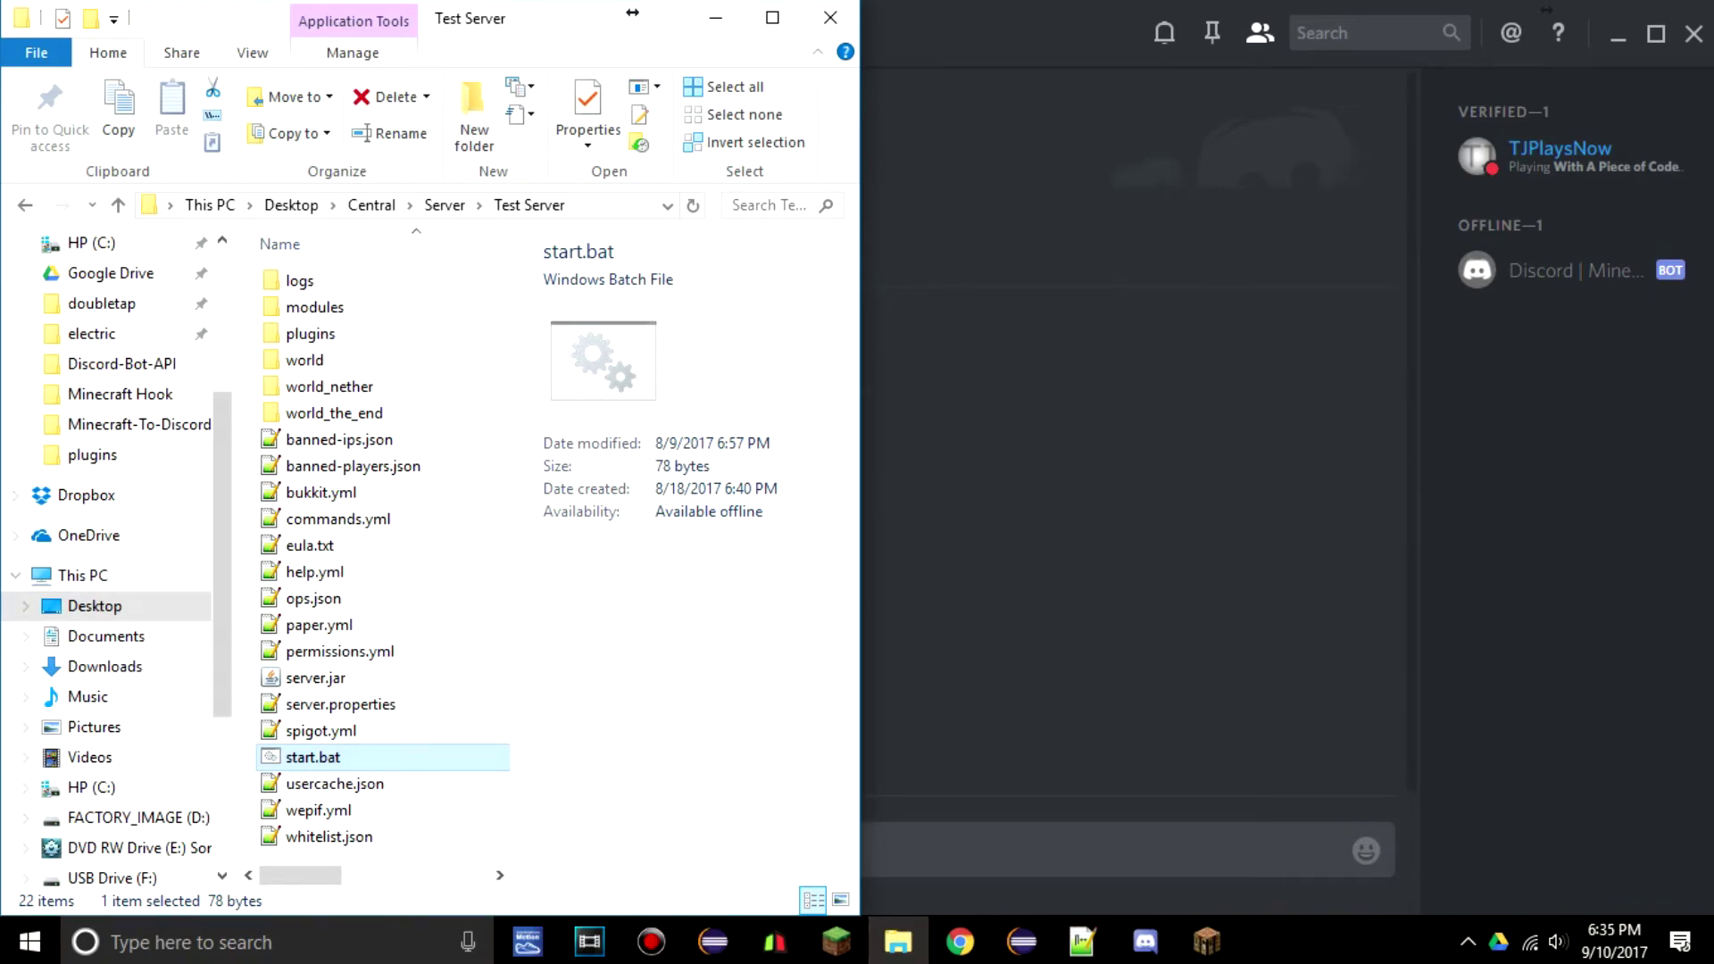
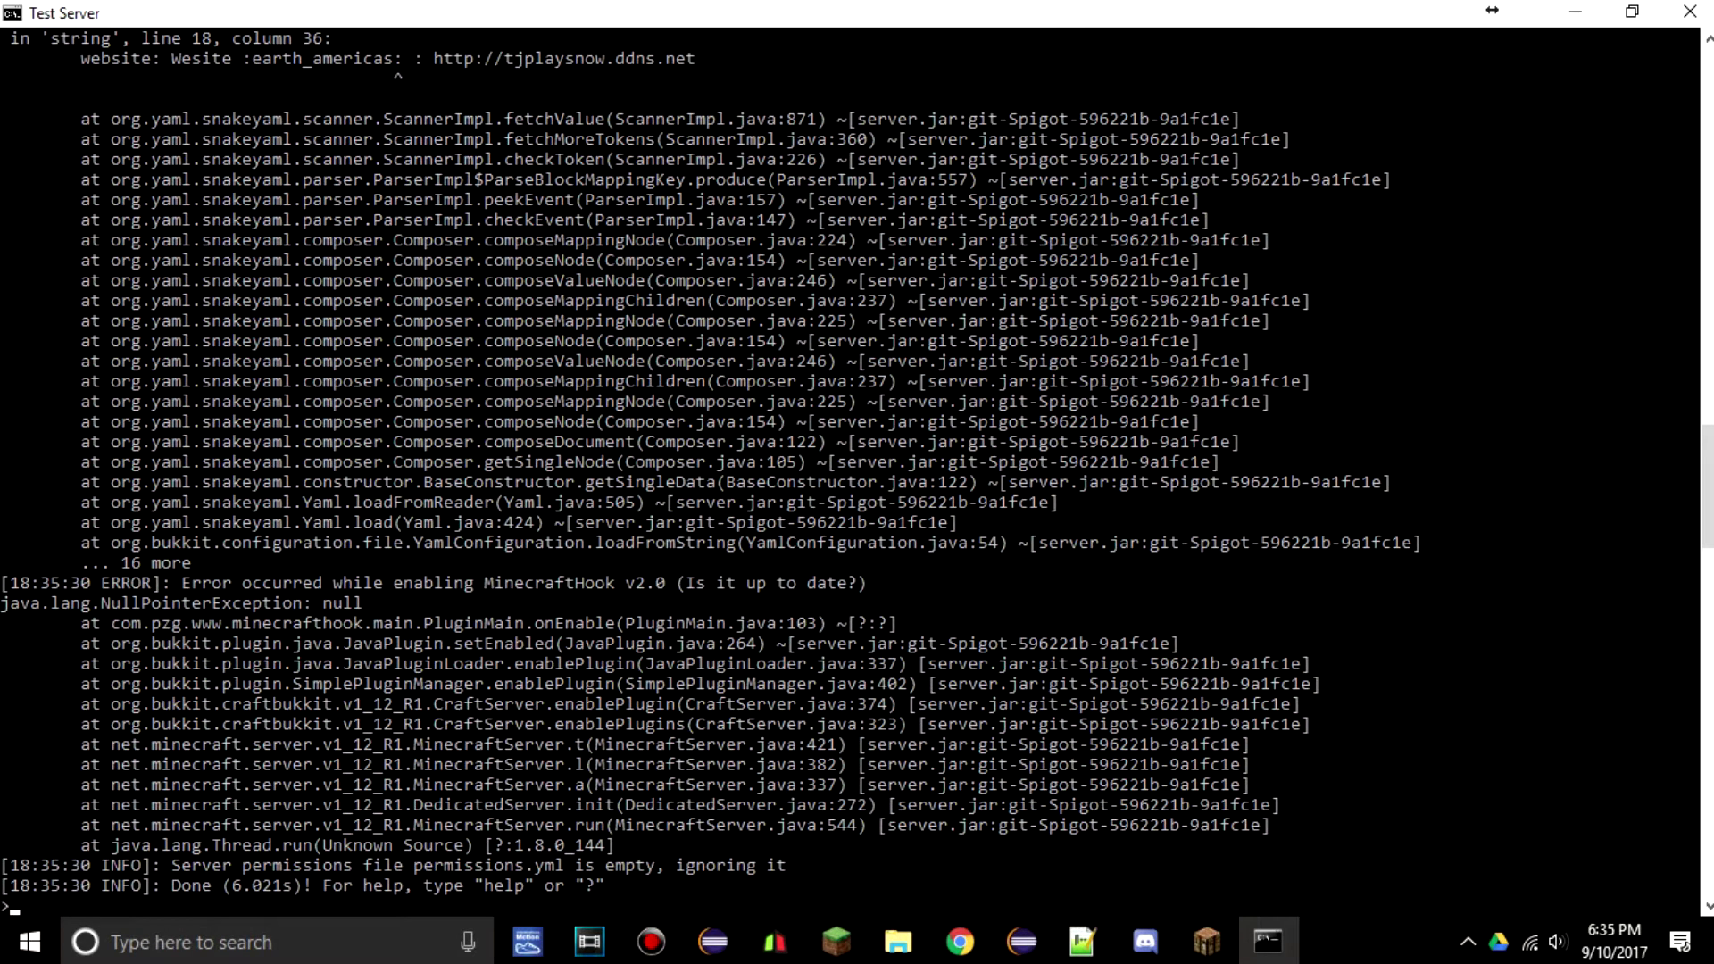
- Read the line 18 mapping error in the console log, then return to Config.yml
scroll(705, 473, up, 12)
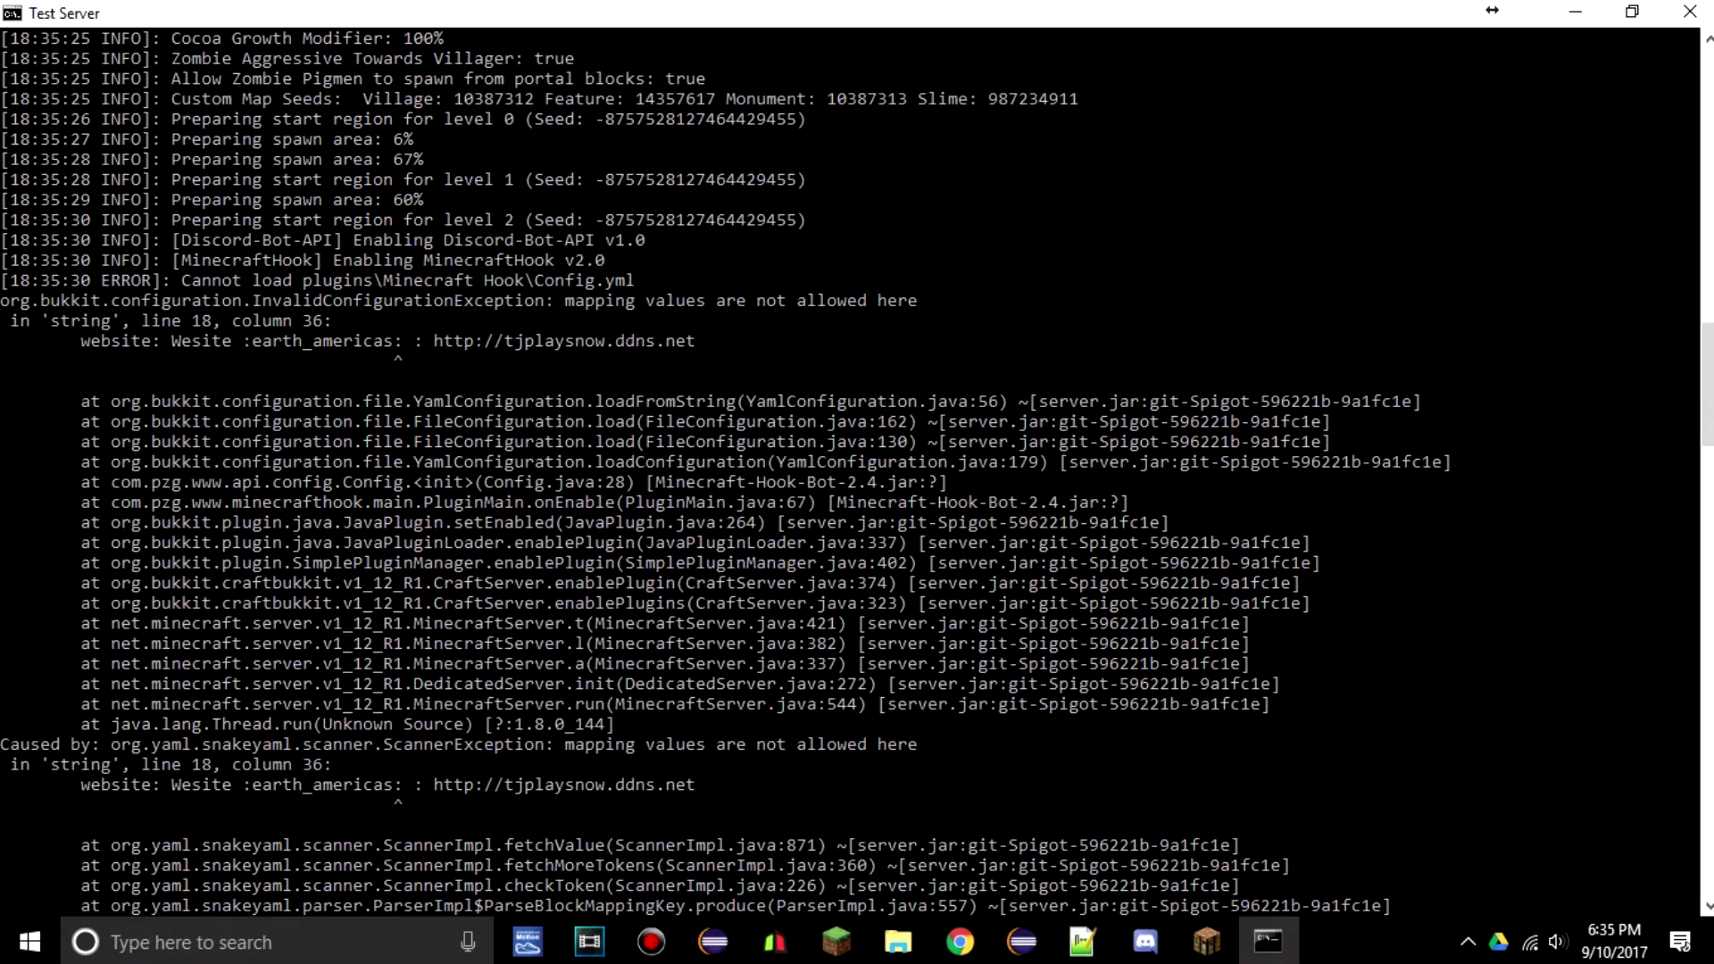
scroll(705, 473, down, 11)
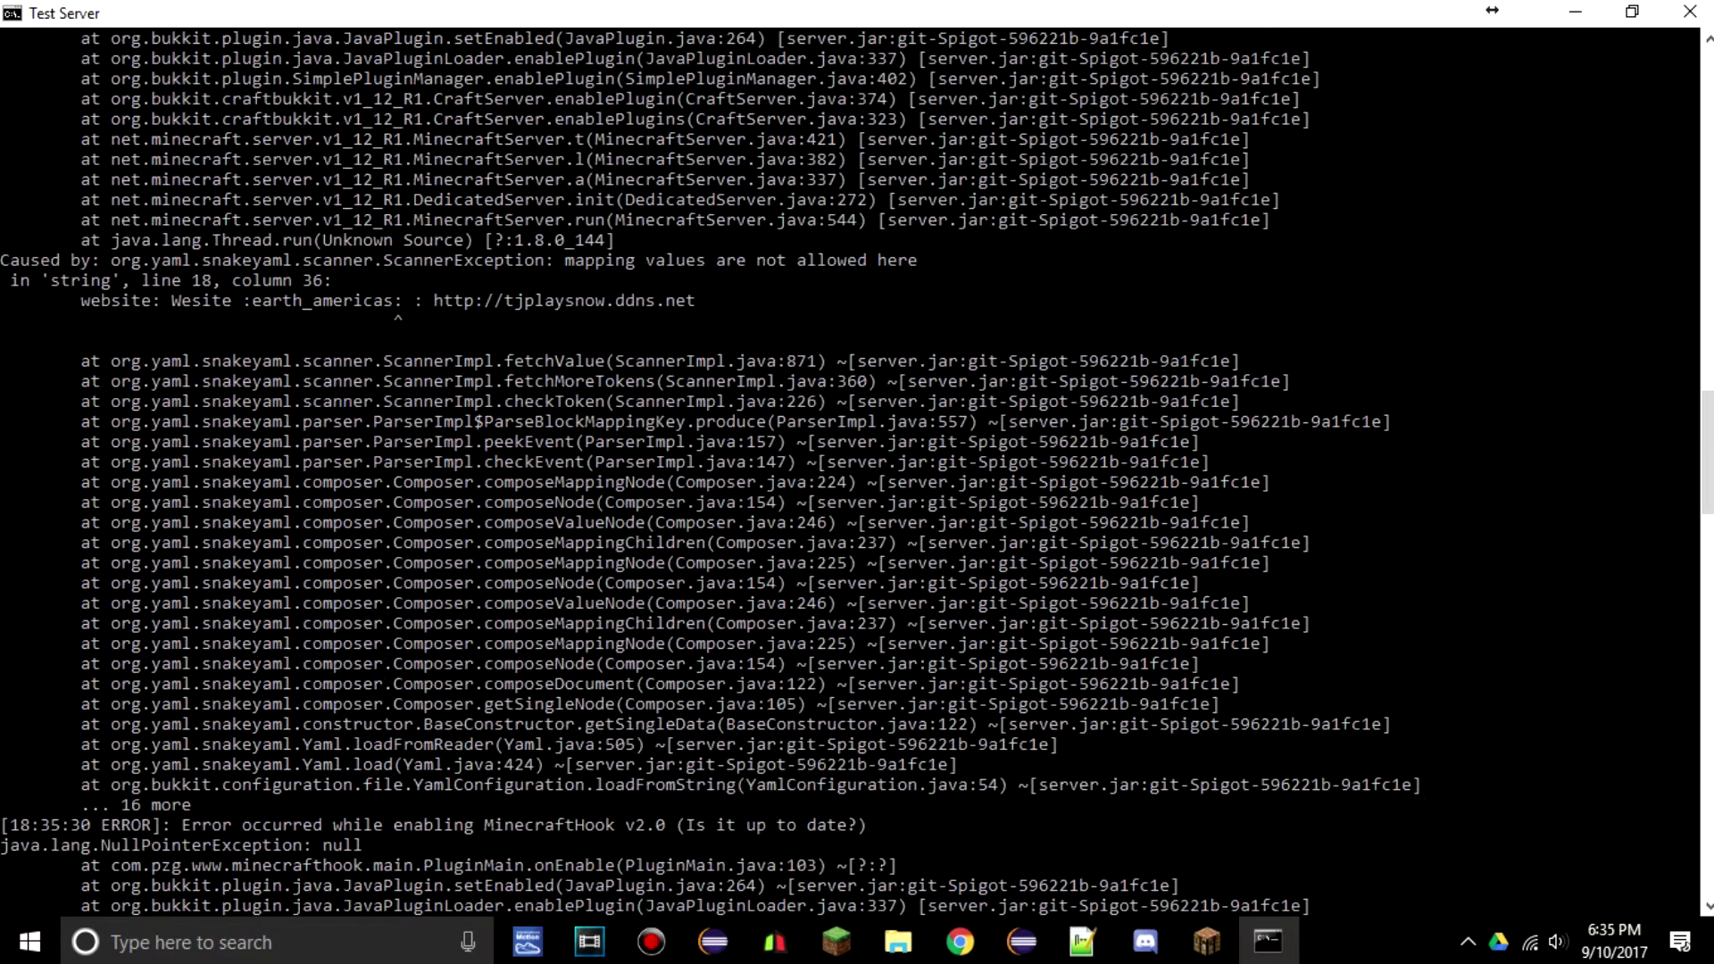
click(1082, 941)
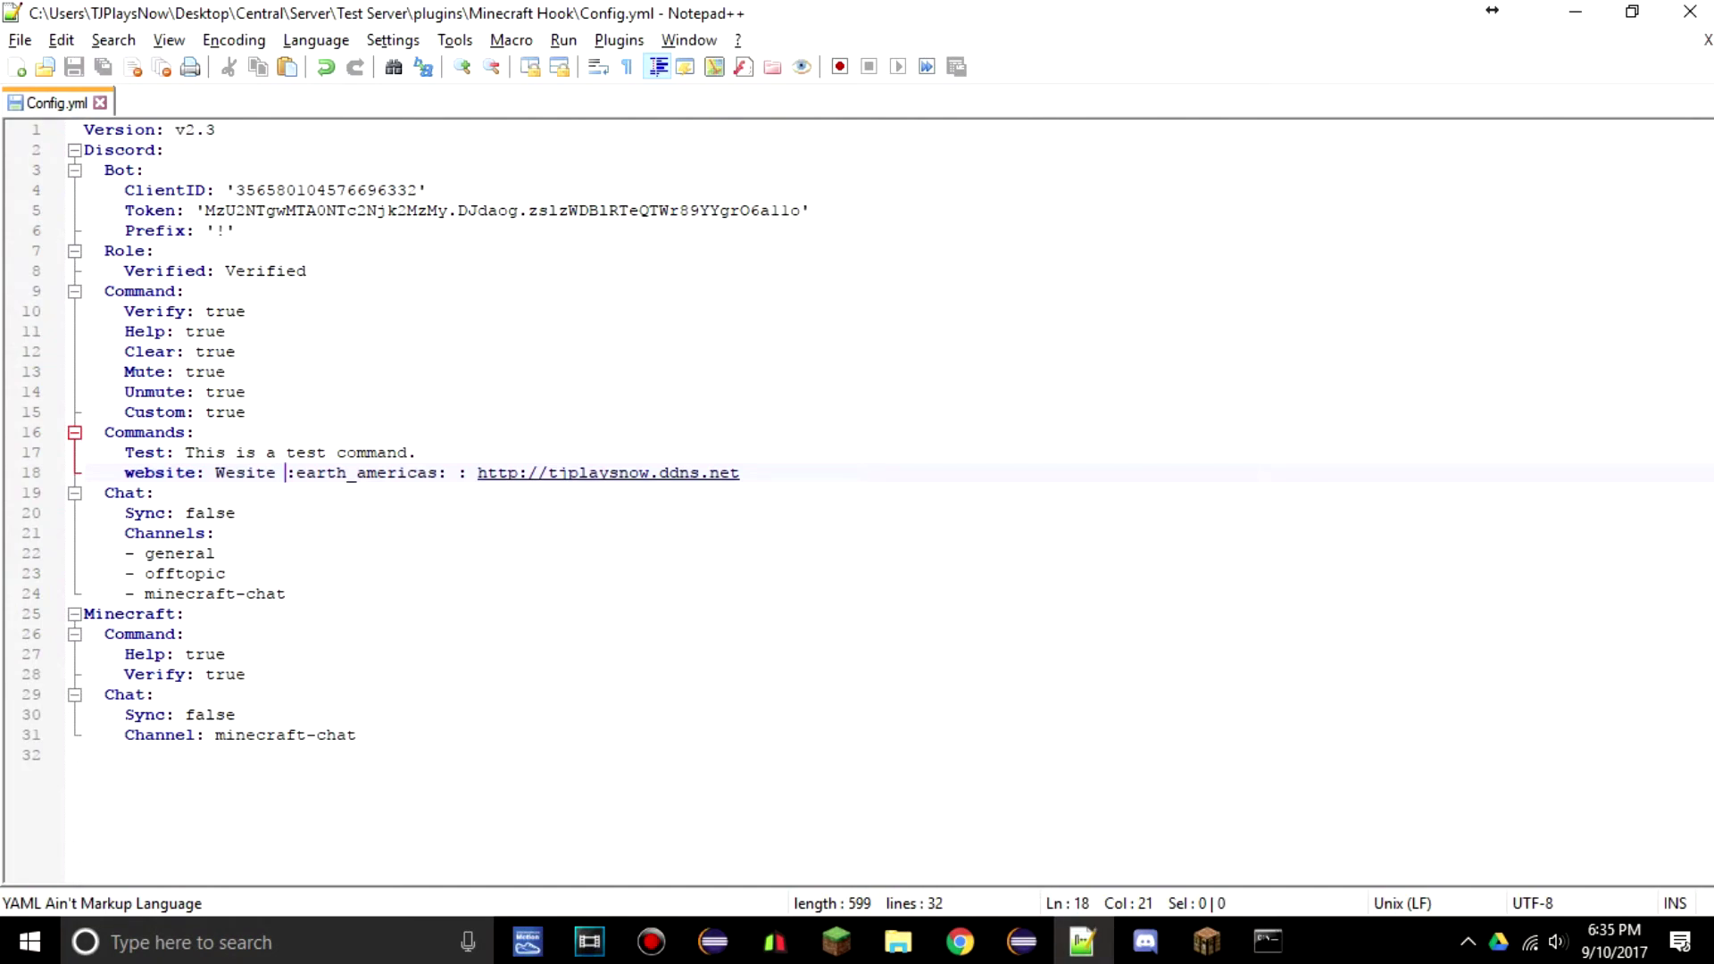
- Wrap the line 18 website value in single quotes, correct 'Wesite' to 'Website', and save
click(215, 473)
text(')
key(ctrl+Right)
key(ctrl+Right)
key(ctrl+Right)
key(ctrl+Right)
key(ctrl+Right)
key(ctrl+Right)
key(ctrl+Right)
key(ctrl+Right)
key(ctrl+Right)
key(ctrl+Right)
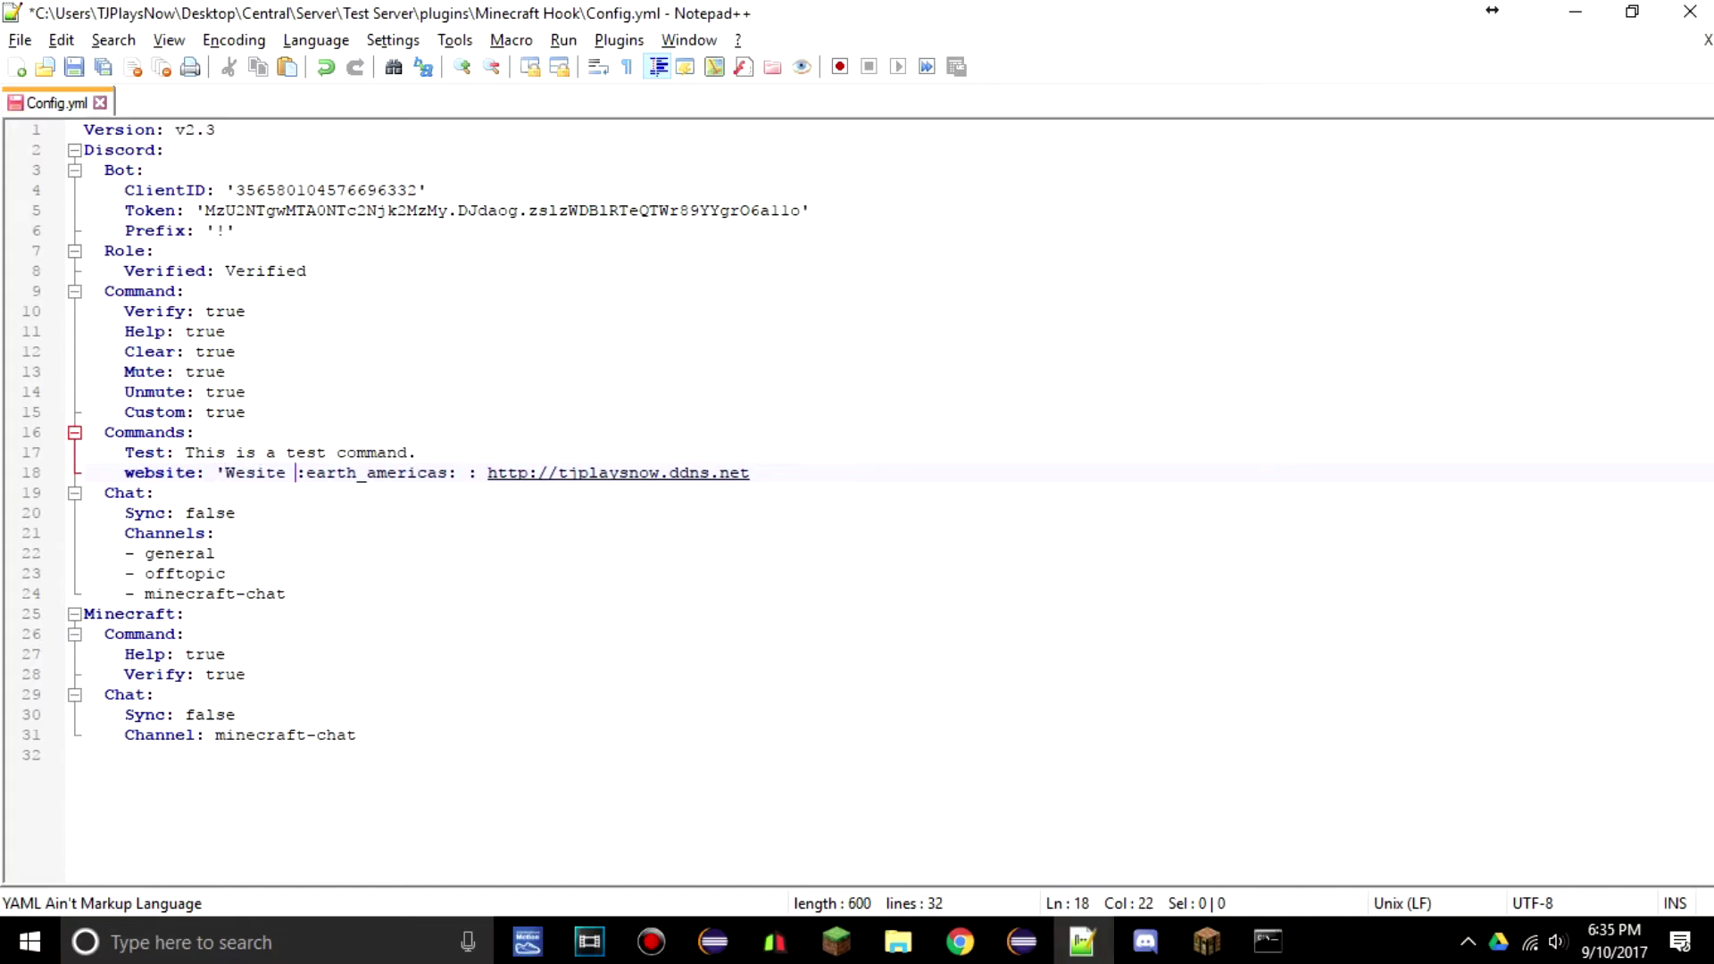
key(End)
text(')
key(ctrl+Left)
key(ctrl+Left)
key(ctrl+Left)
key(ctrl+Left)
key(ctrl+Left)
key(ctrl+Left)
key(ctrl+Left)
key(ctrl+Left)
key(ctrl+Left)
key(ctrl+Left)
key(ctrl+Left)
key(Right)
key(Right)
key(Right)
text(b)
key(ctrl+s)
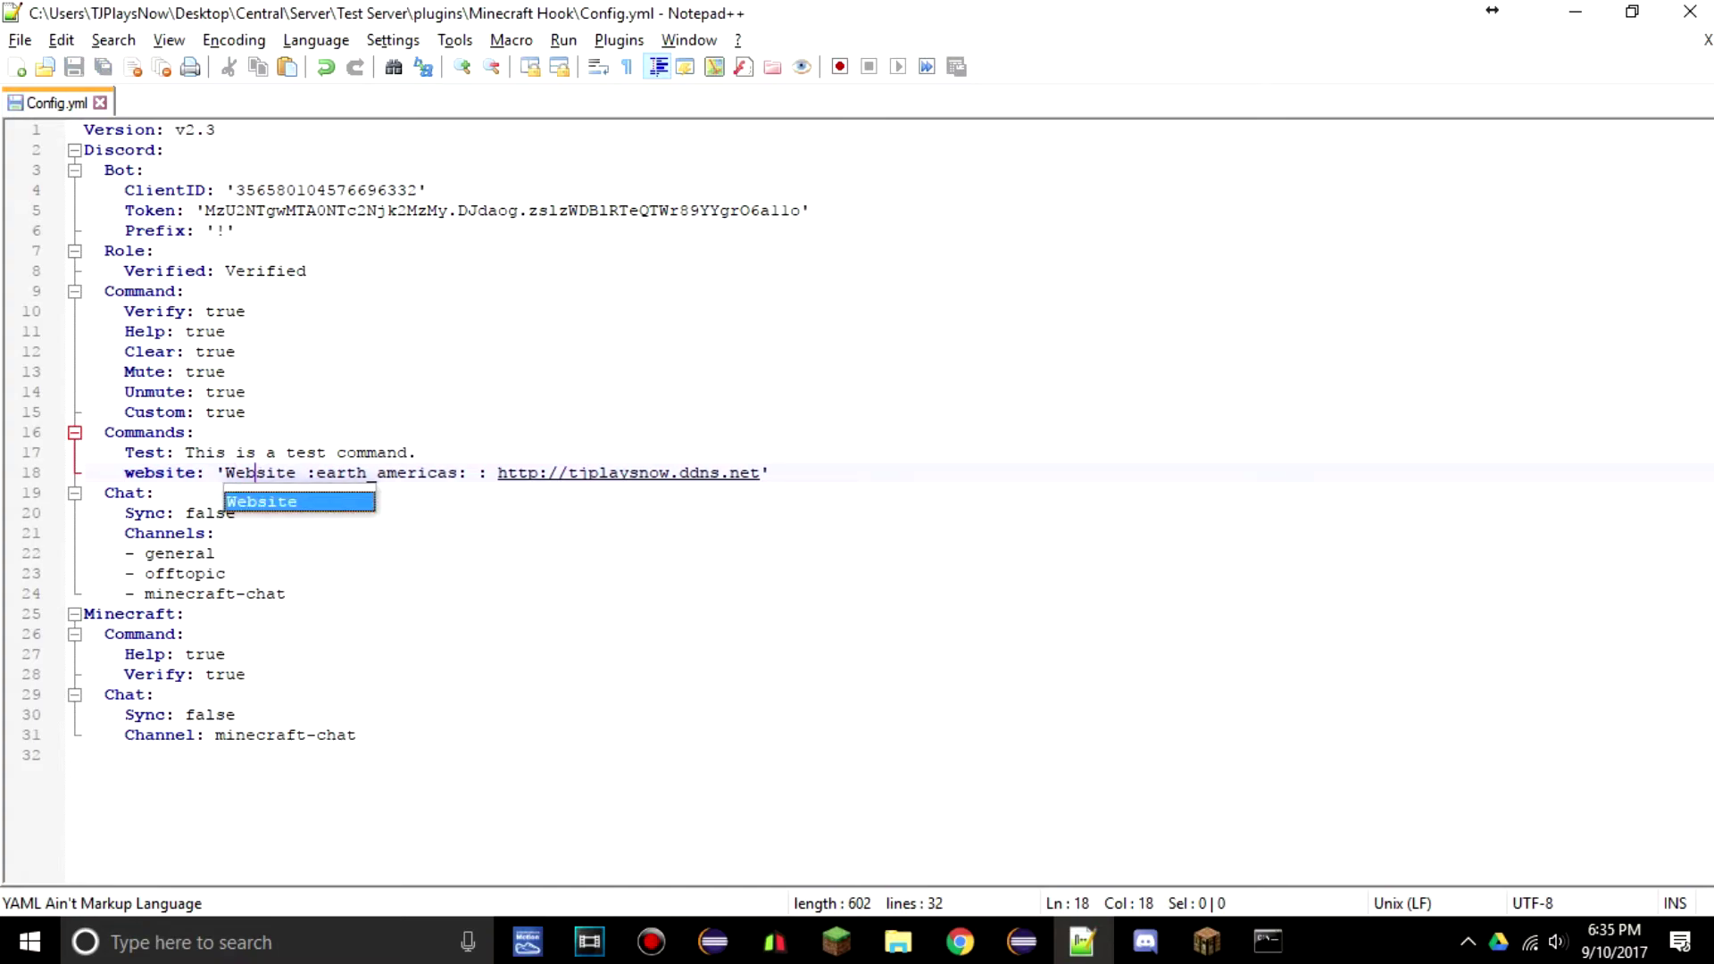
- Stop the test server with the stop command in its console
click(1267, 941)
text(sstop)
key(Return)
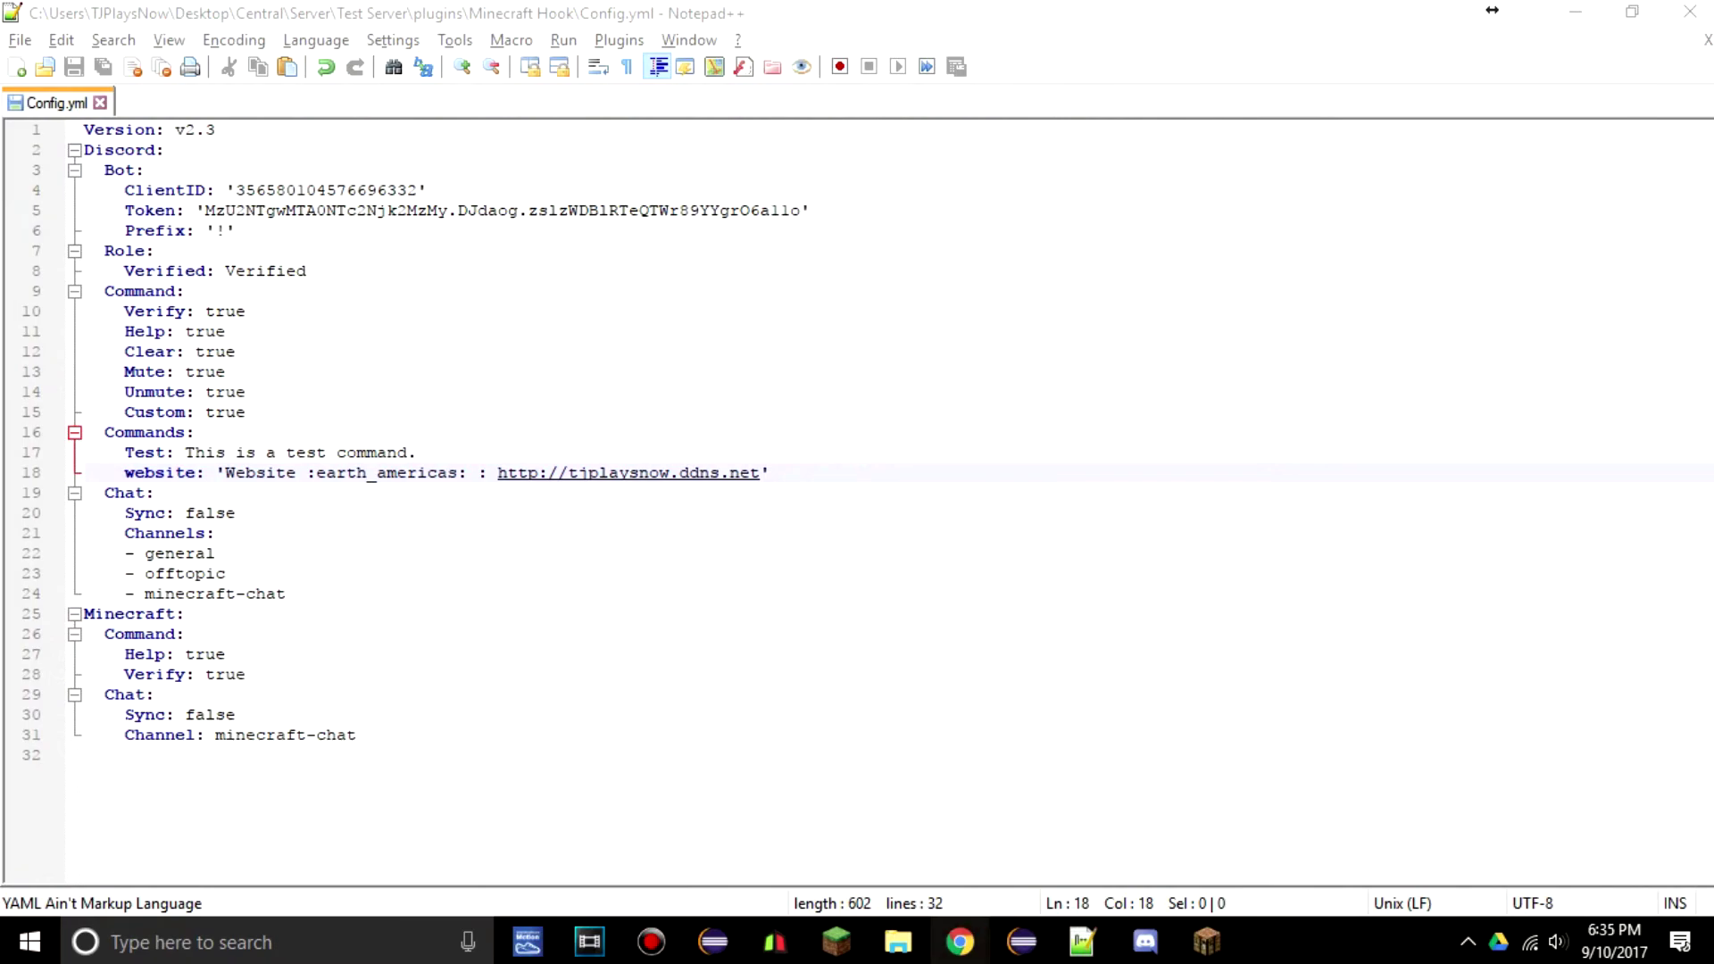
- Put single quotes around the line 17 Test message and save Config.yml
key(Down)
key(Down)
key(Down)
drag(782, 473, 437, 473)
click(487, 473)
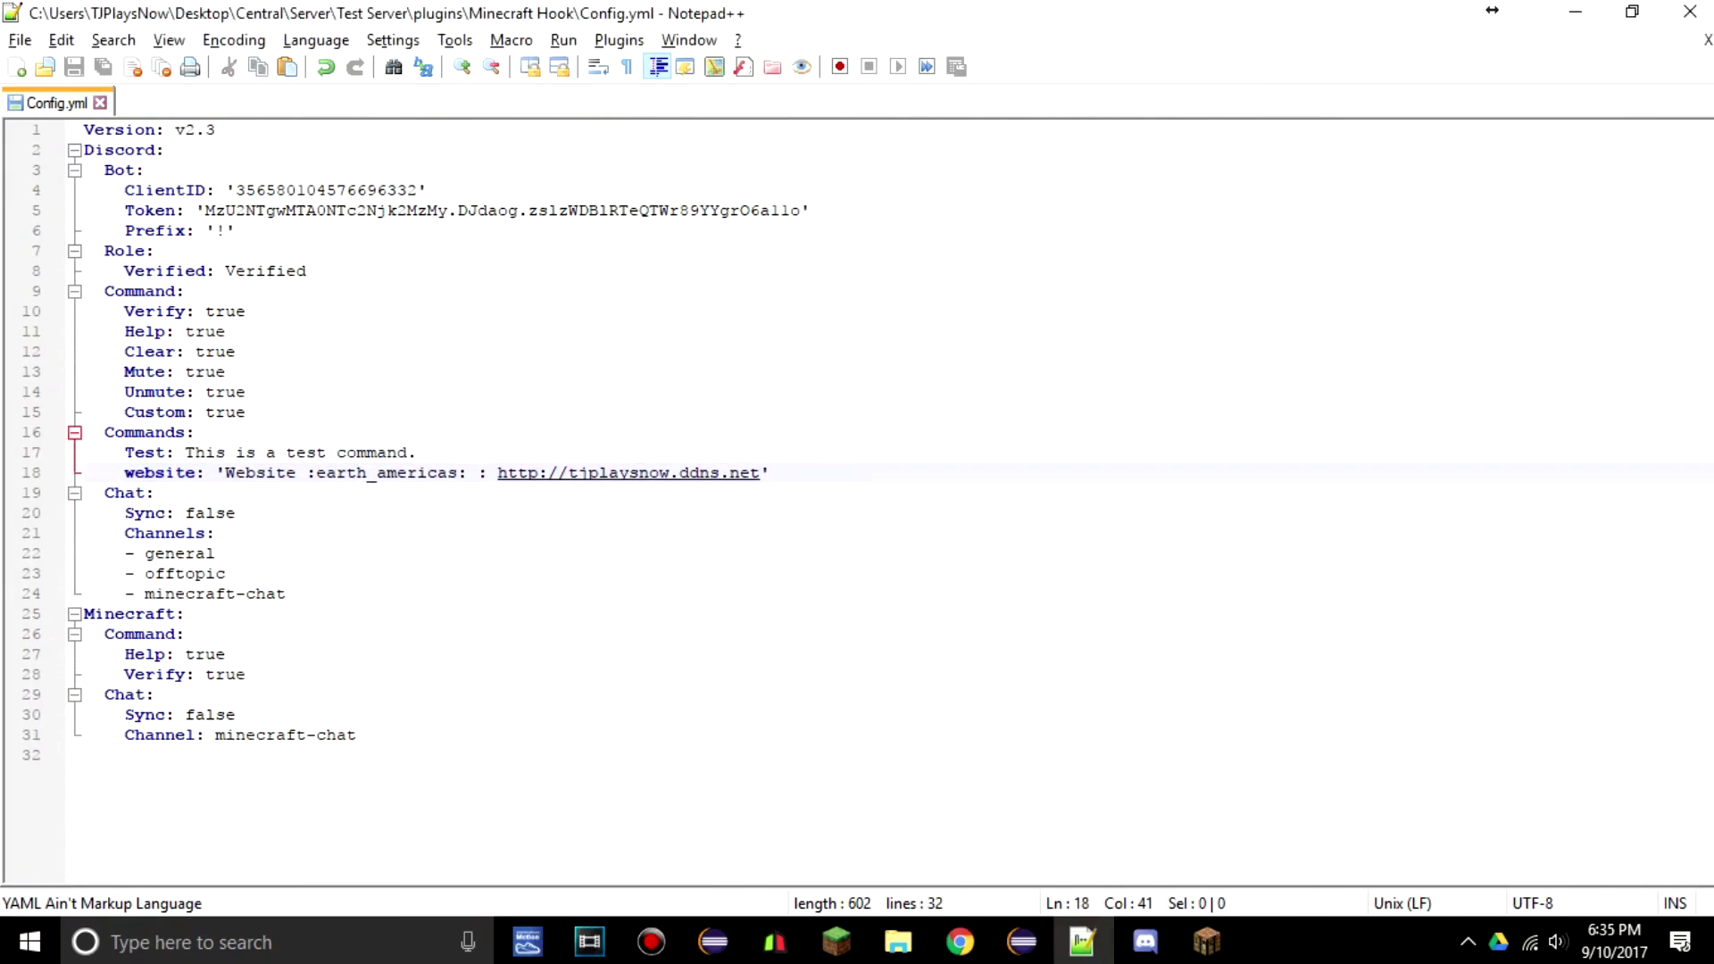
click(418, 453)
text(')
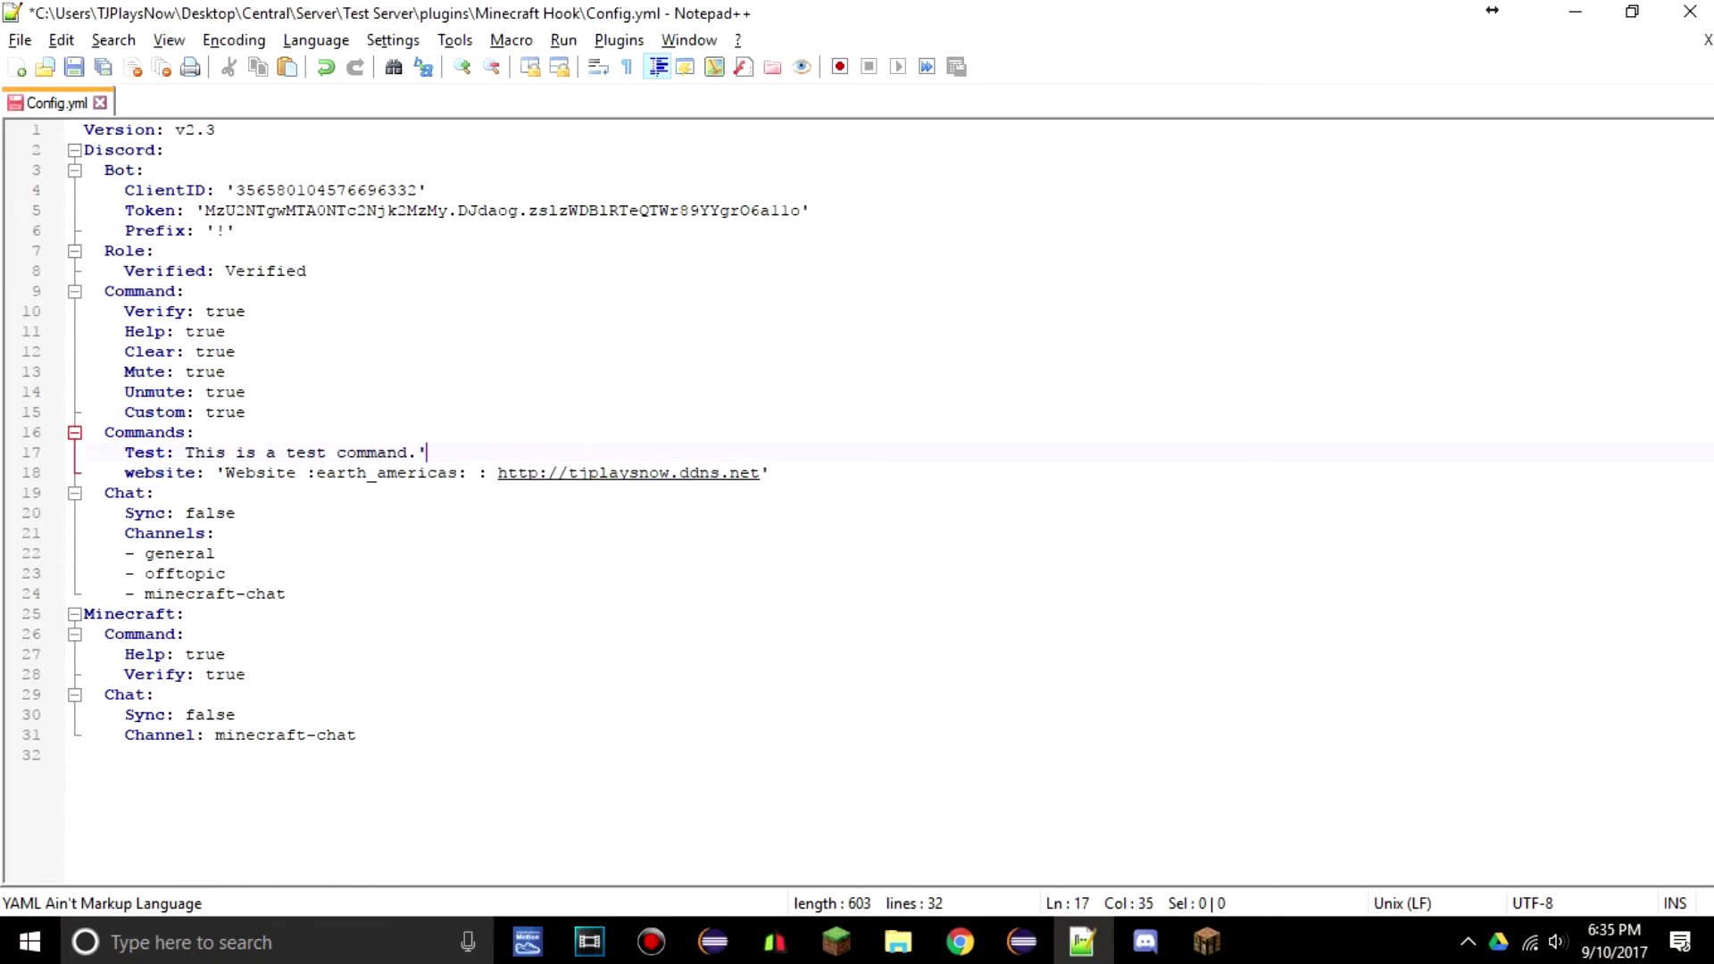
key(Home)
key(ctrl+Right)
key(ctrl+Right)
key(ctrl+Right)
key(ctrl+Left)
text(')
key(ctrl+s)
drag(438, 452, 186, 450)
key(End)
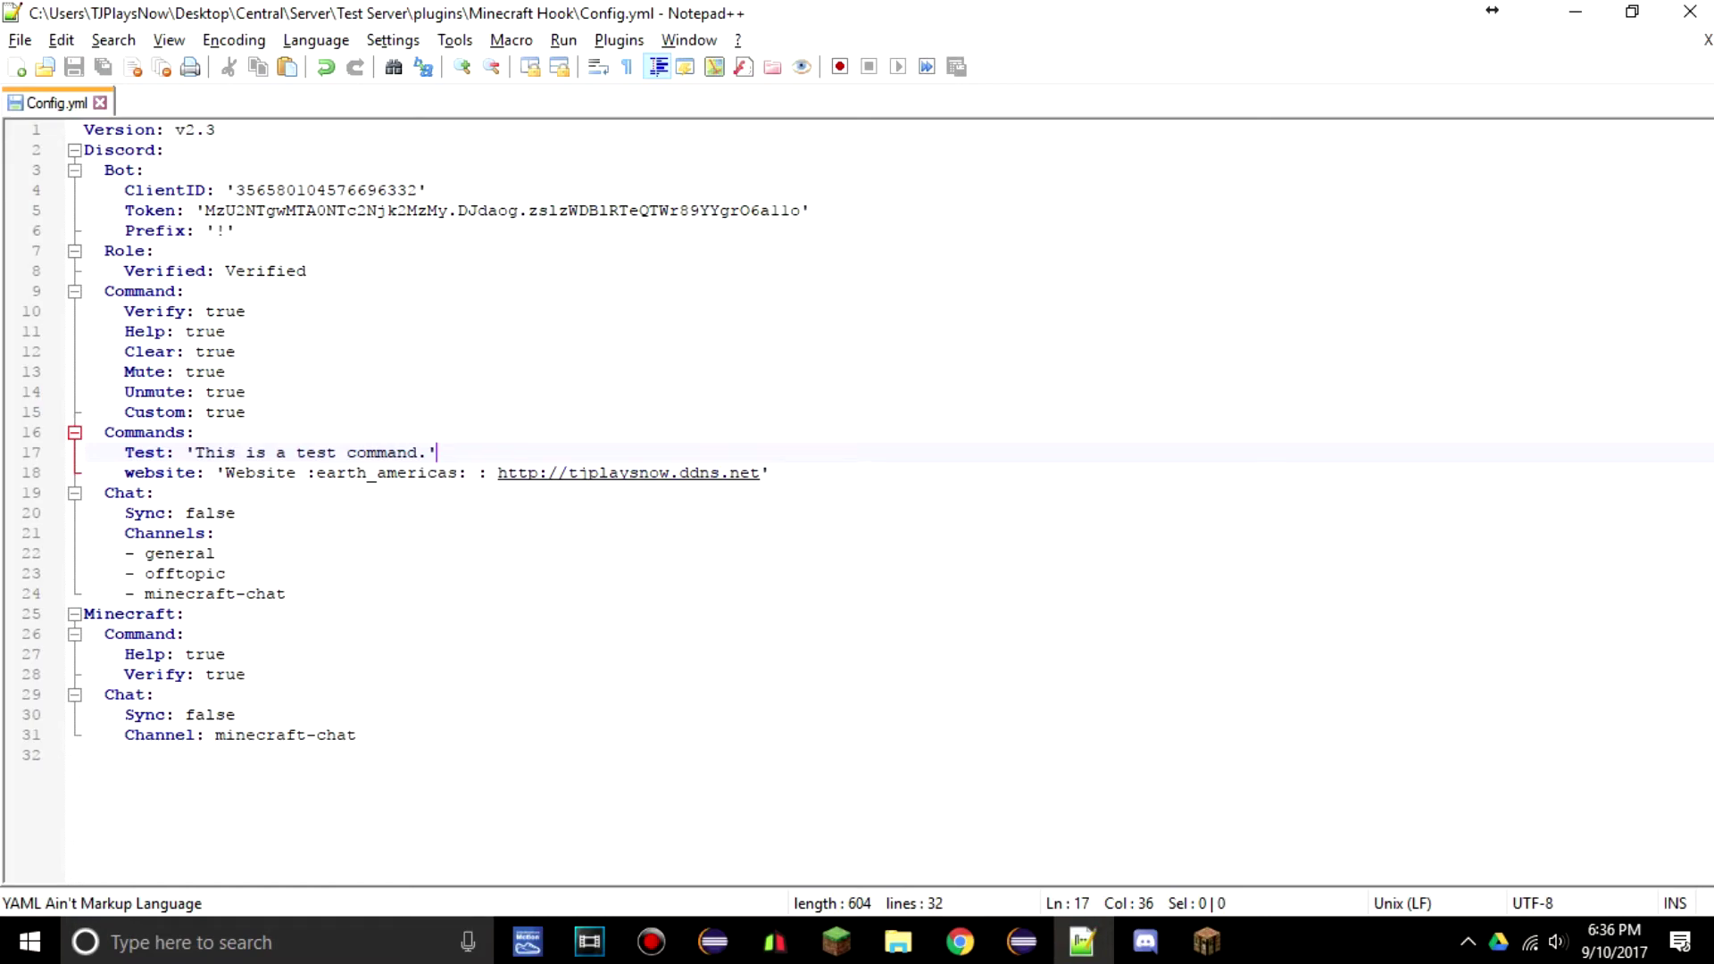
click(769, 473)
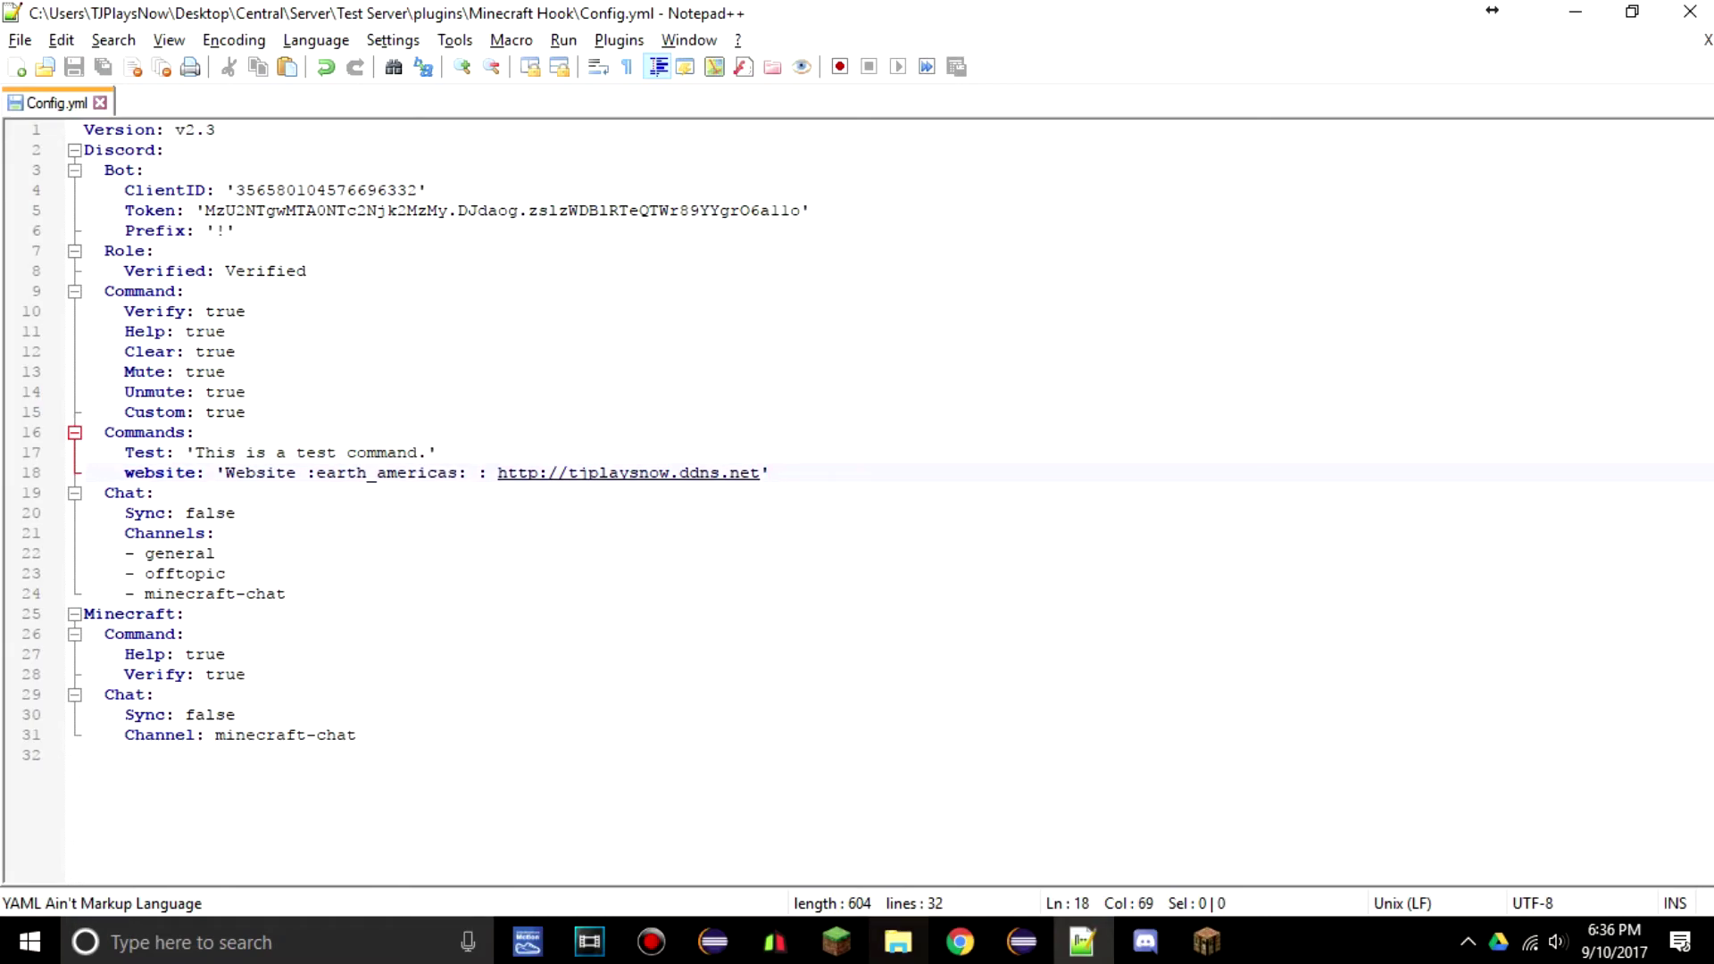
click(898, 941)
- Launch start.bat and maximize the server console until 'Websocket Connected' appears
double_click(348, 758)
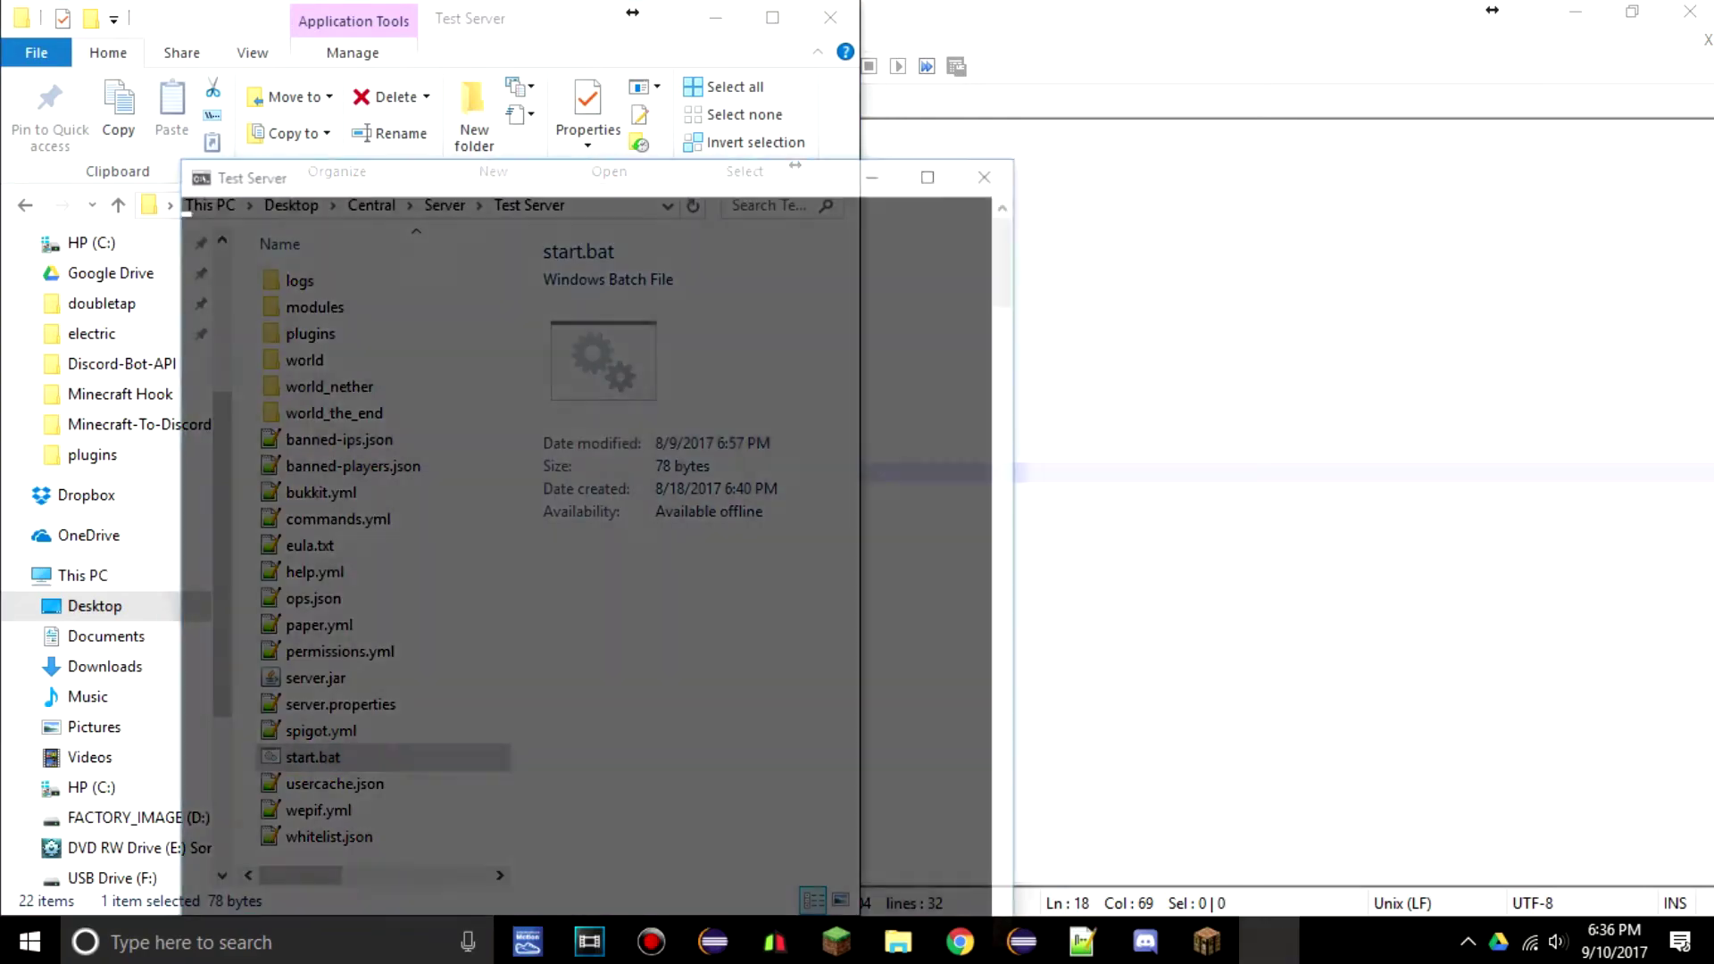
click(934, 170)
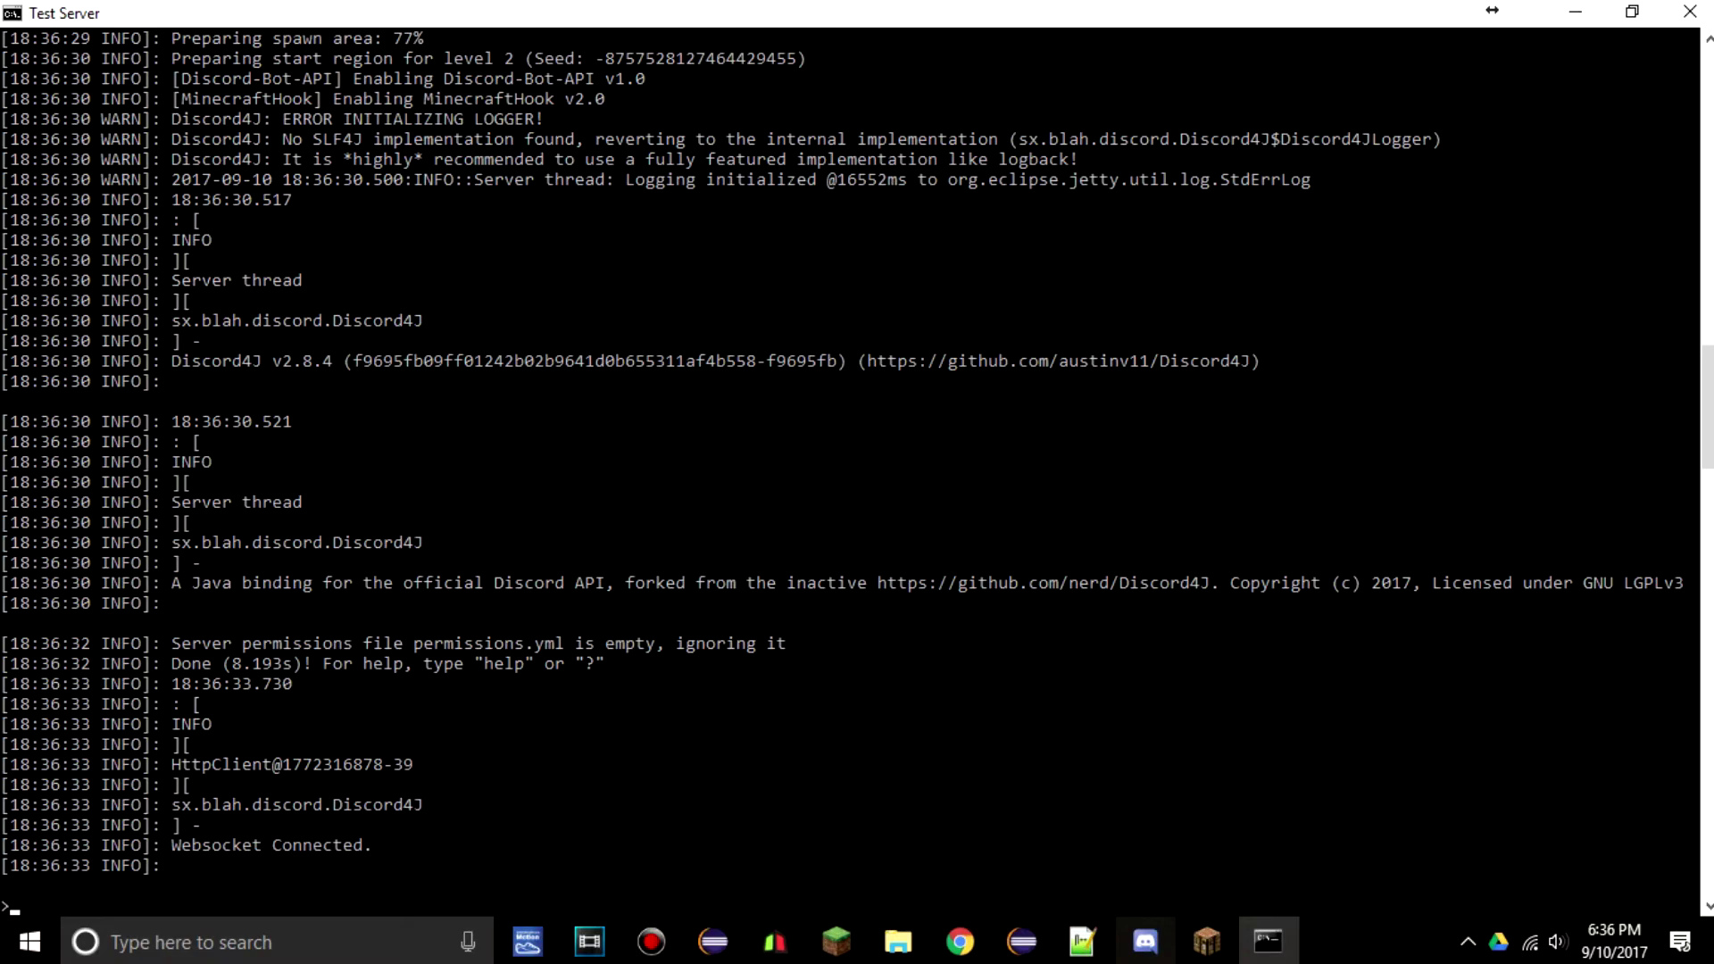
- Send !website in #offtopic and check the bot's Website reply and its profile card
mouse_move(1145, 942)
click(1146, 942)
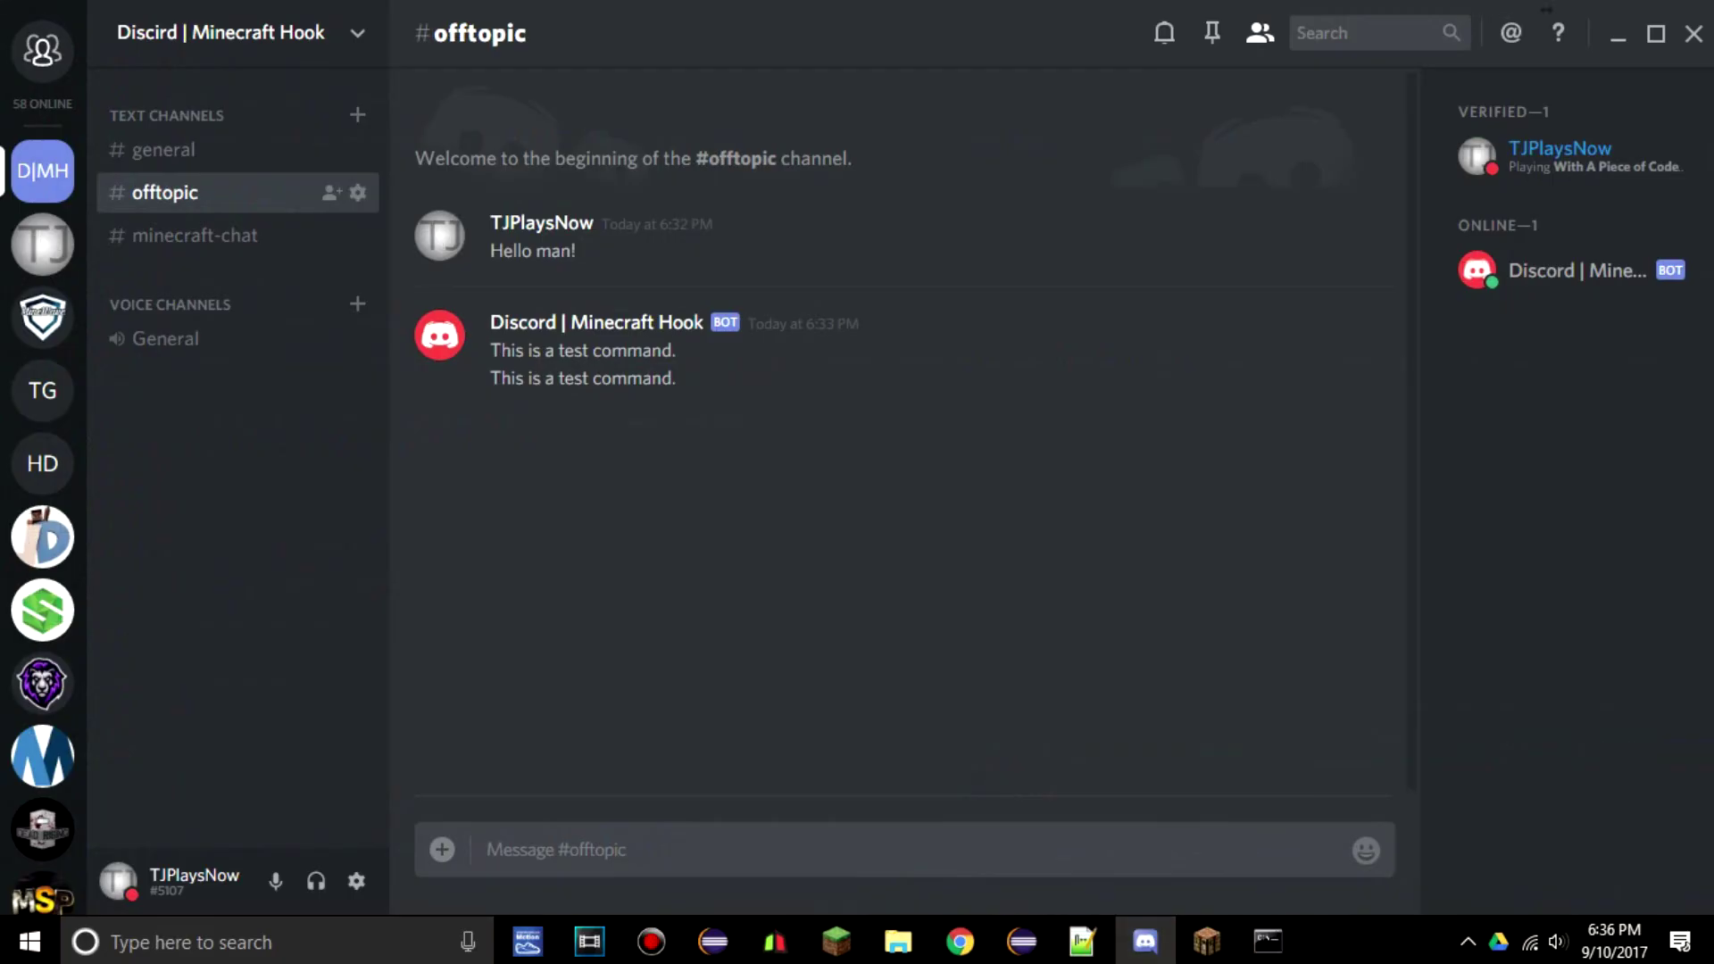
text(!website)
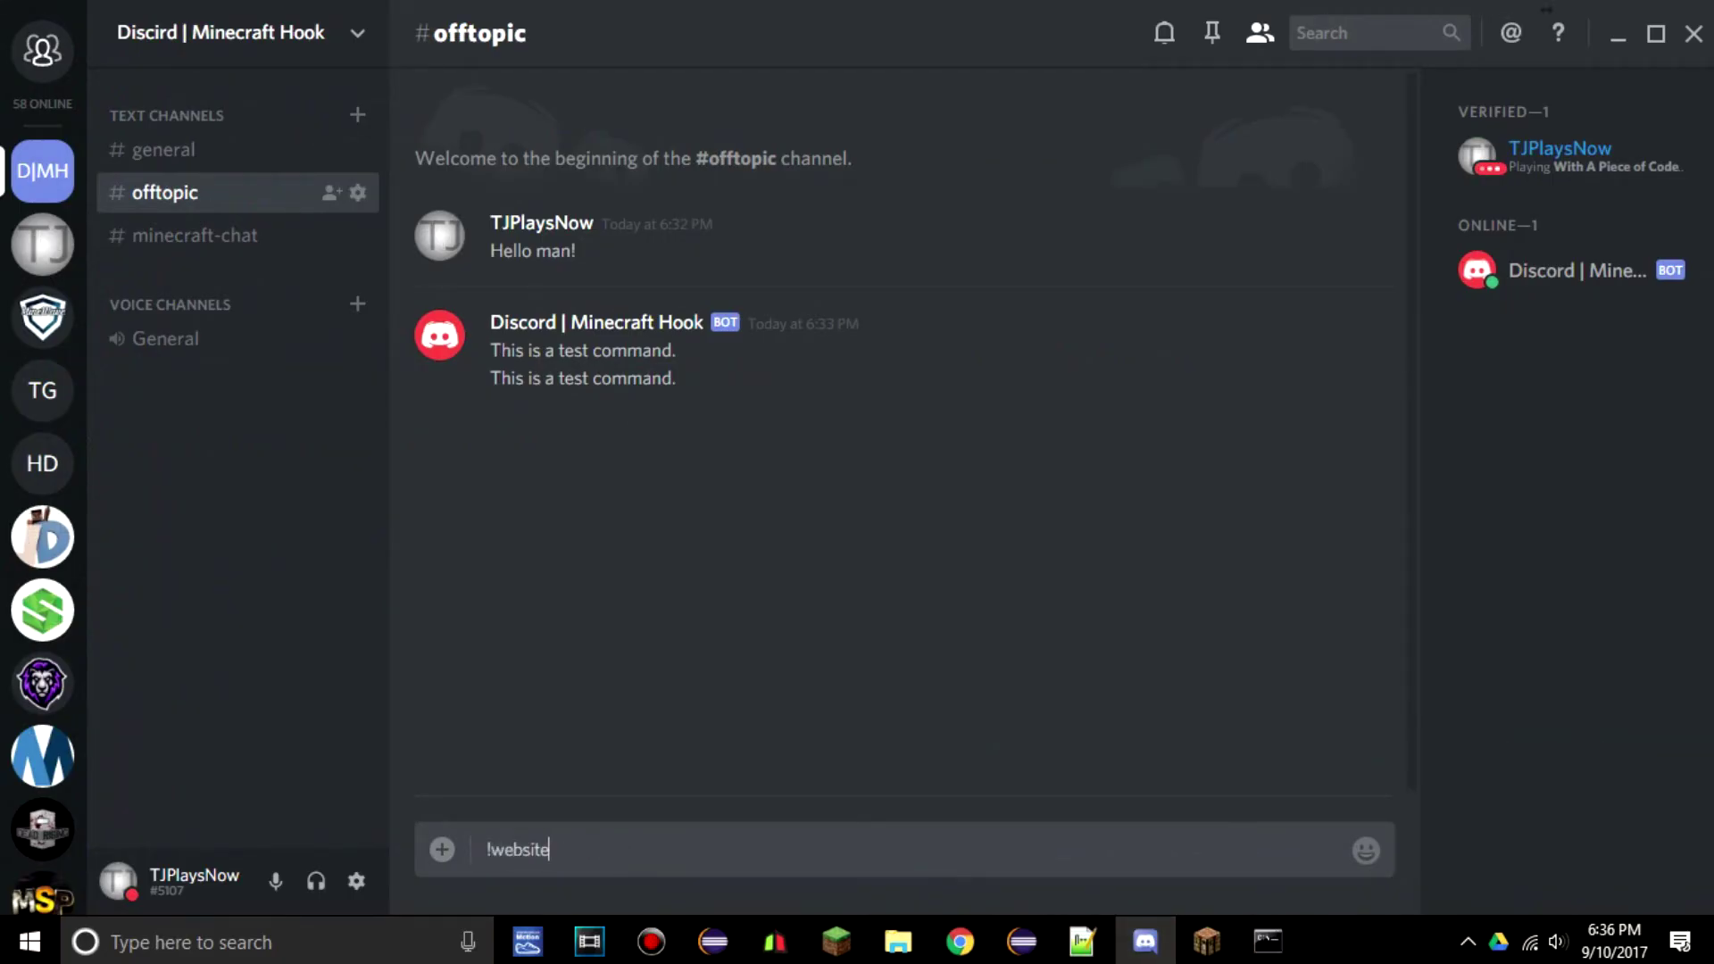
key(Return)
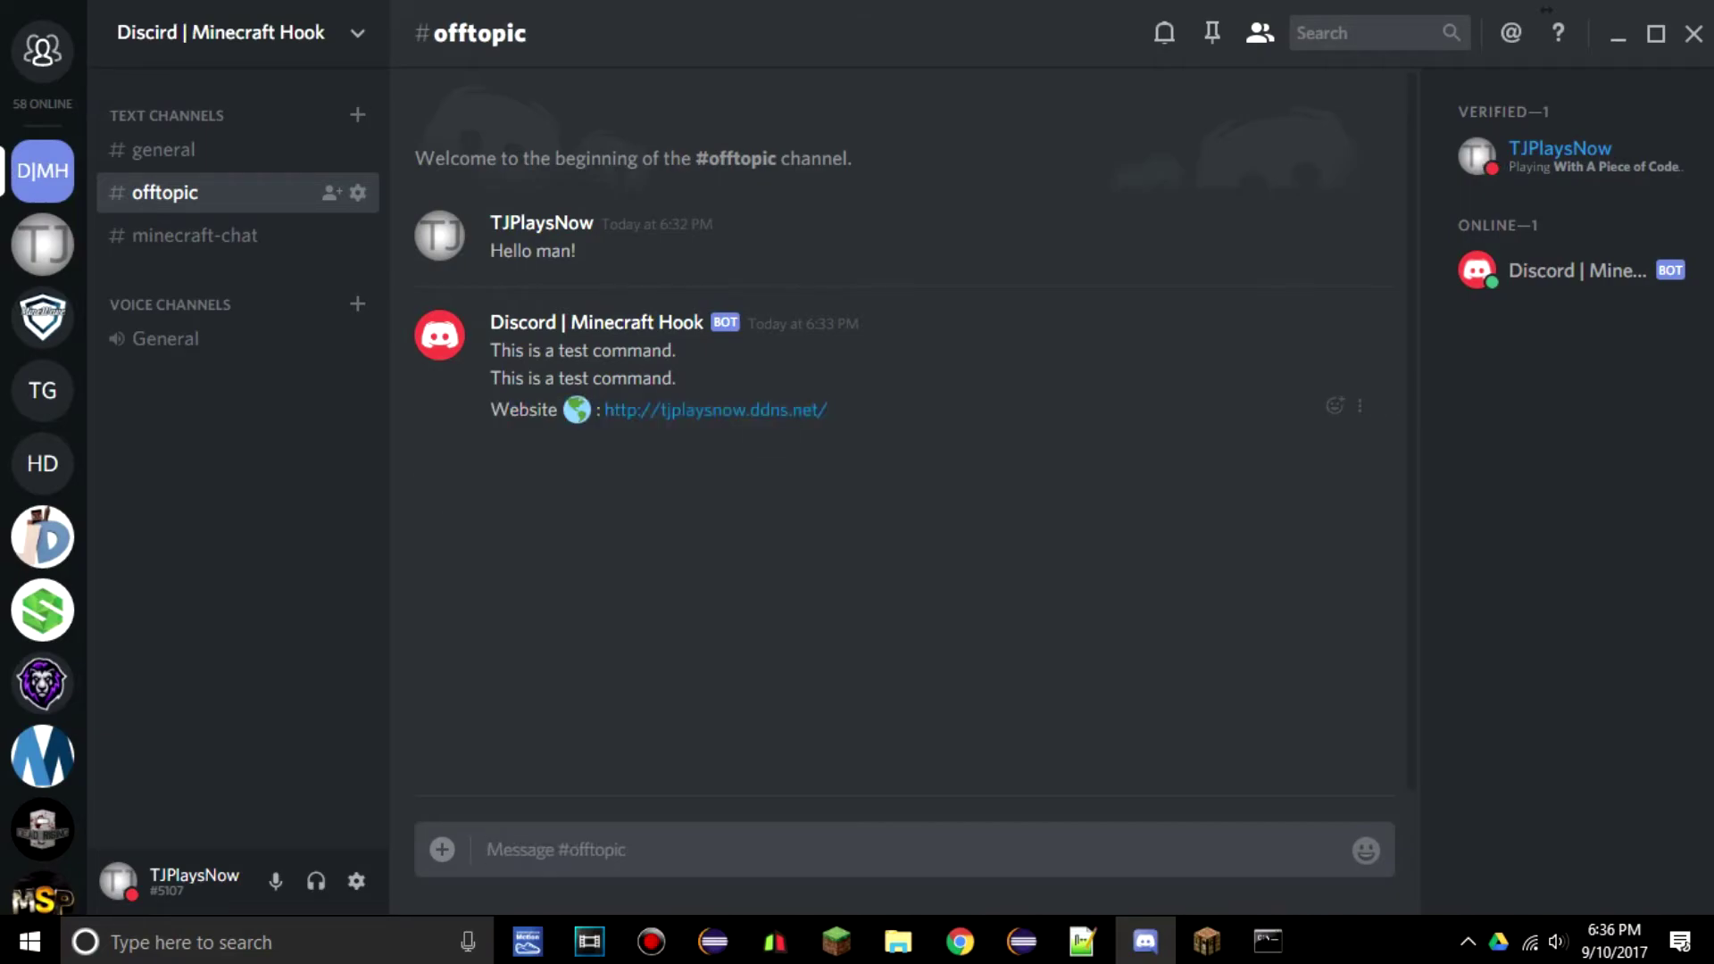
drag(490, 410, 830, 410)
click(836, 413)
click(1572, 270)
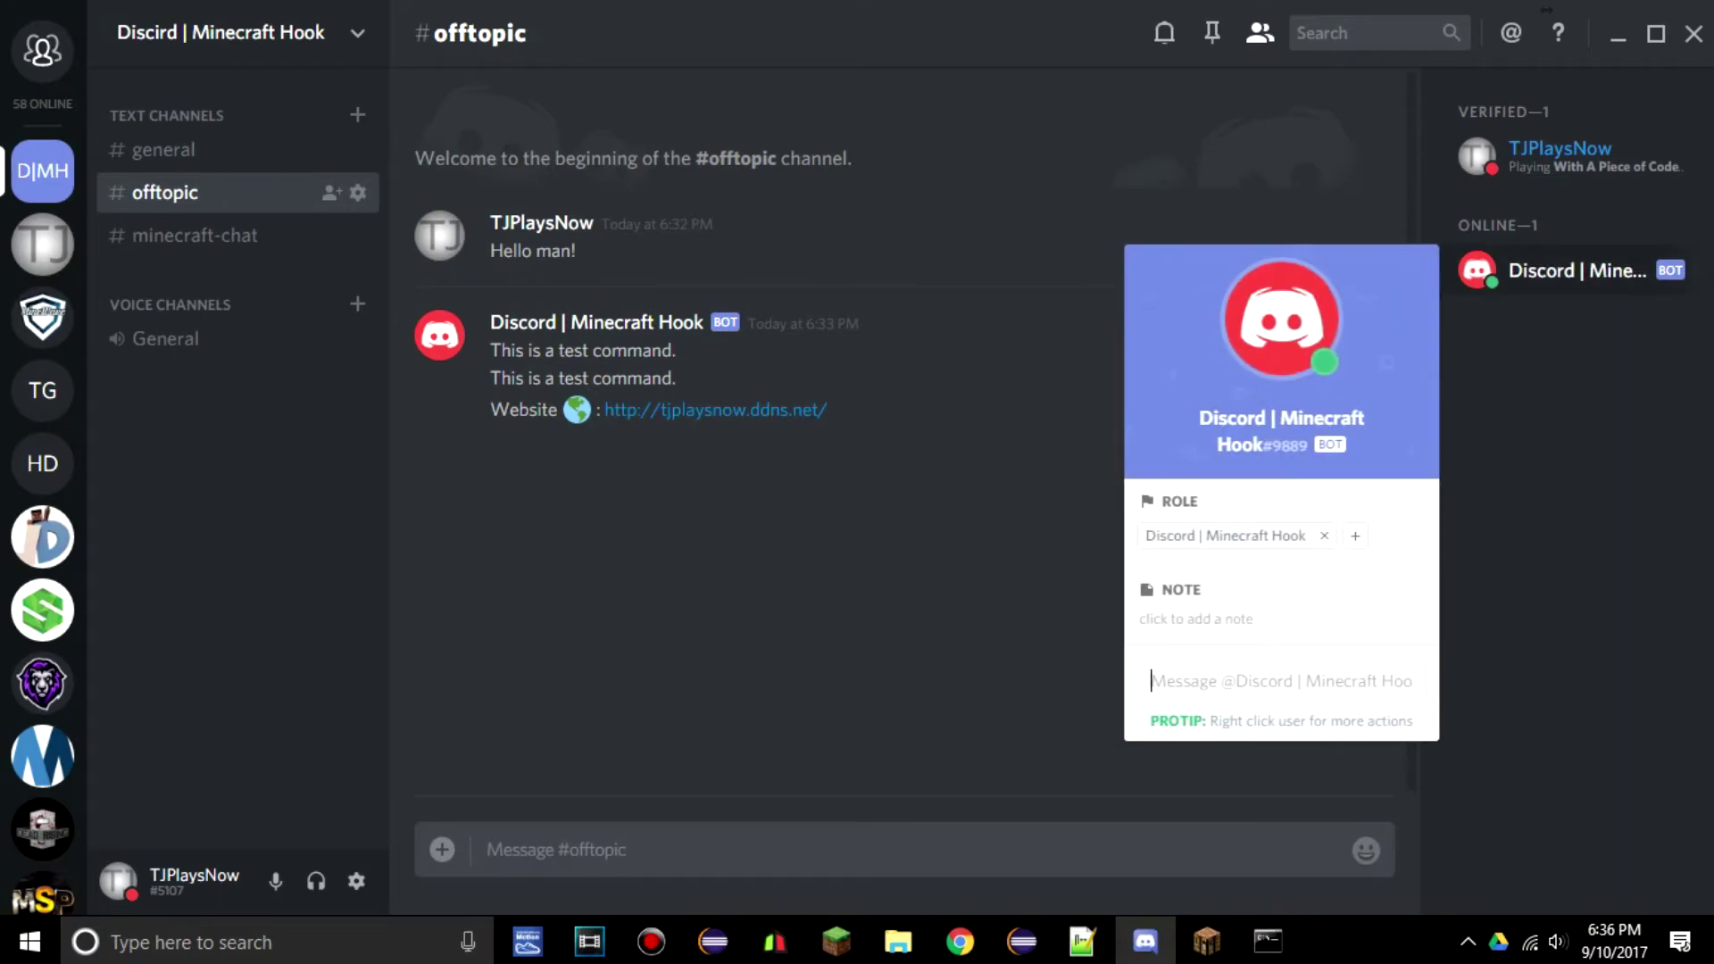
key(Escape)
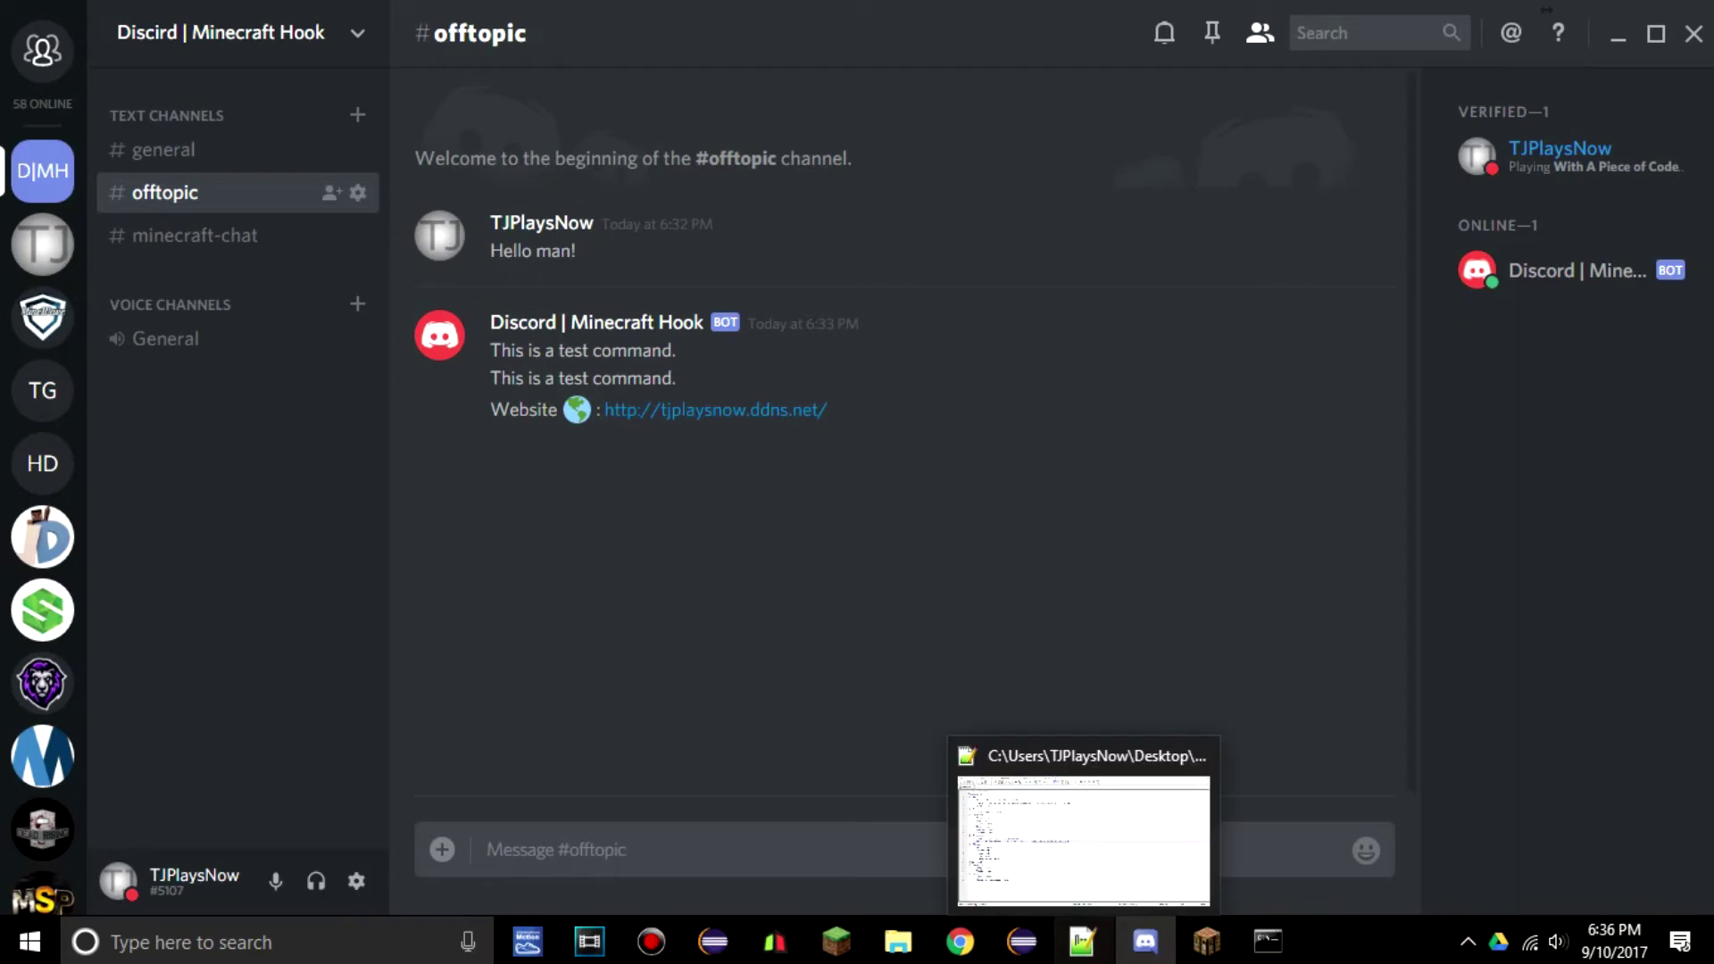
- Set the Custom and Unmute command values to false in Config.yml
click(1082, 941)
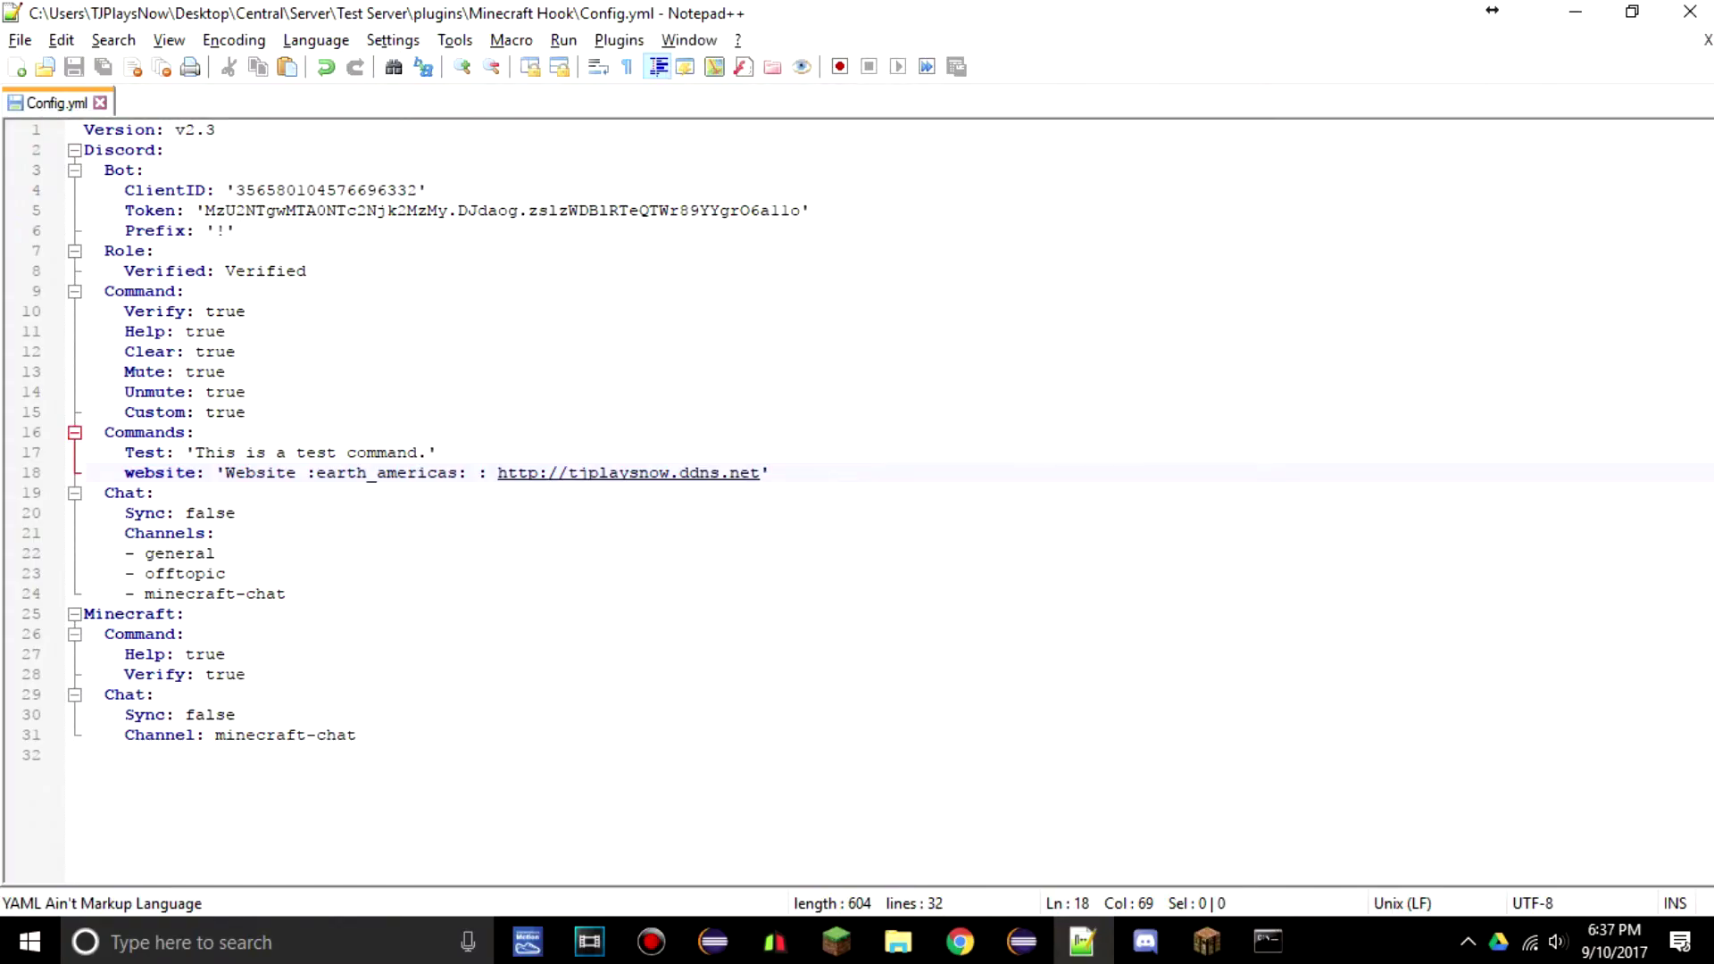
double_click(225, 311)
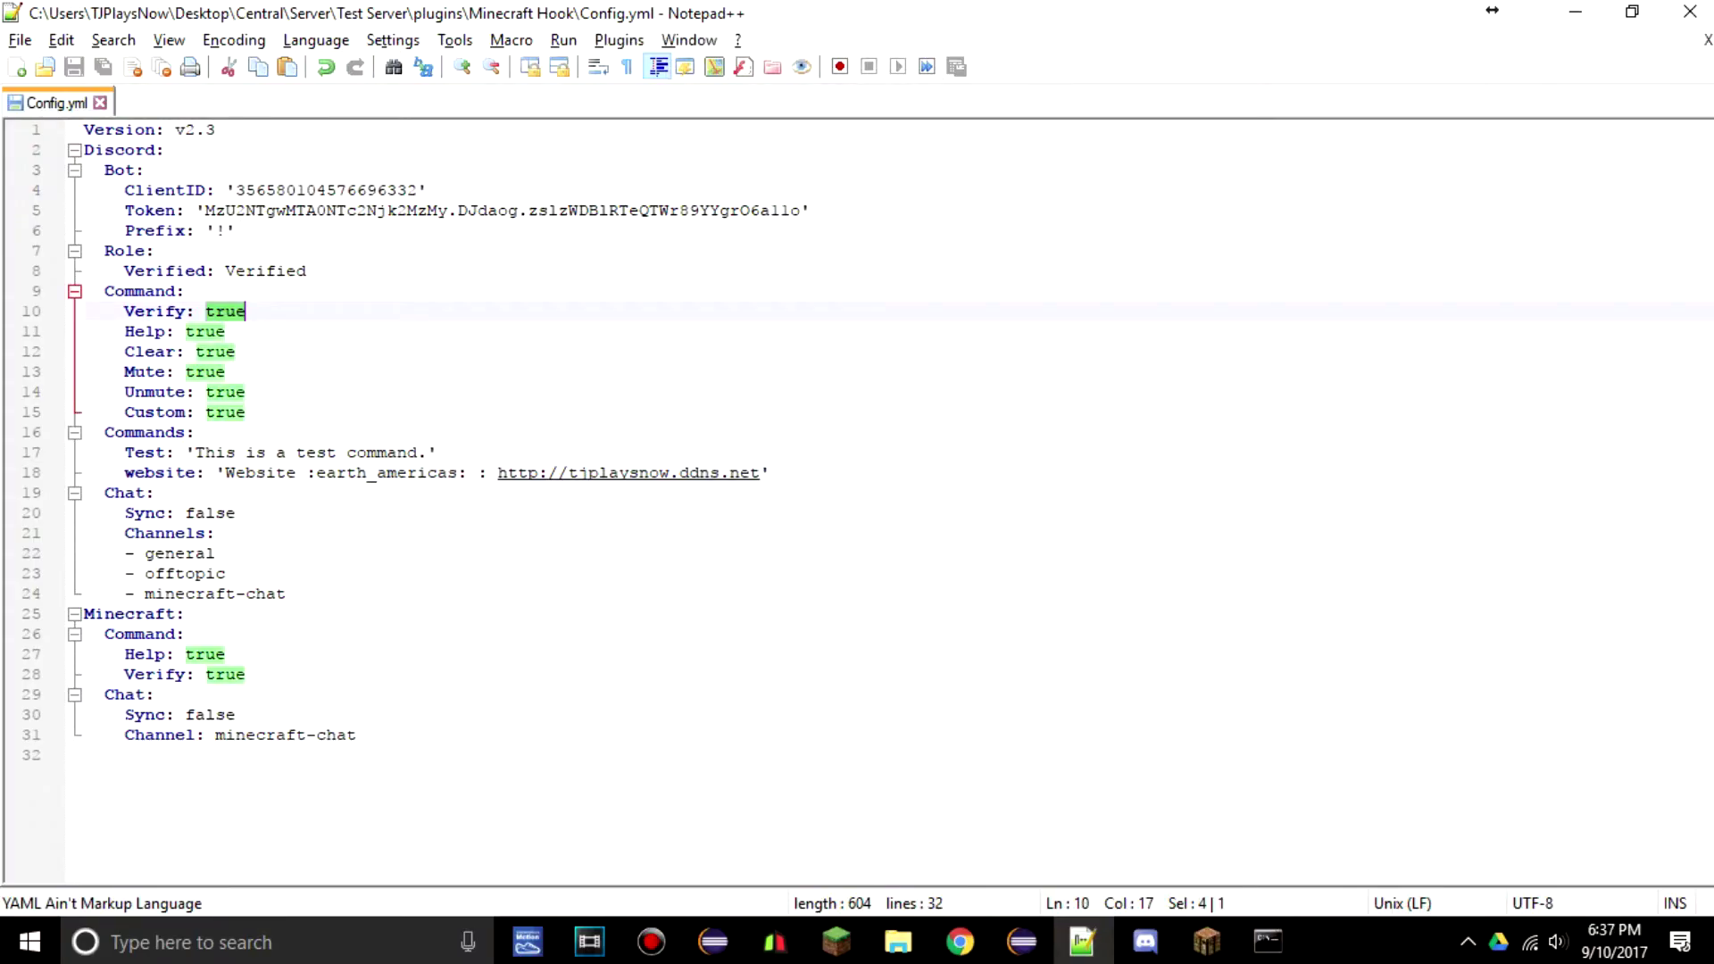
double_click(225, 413)
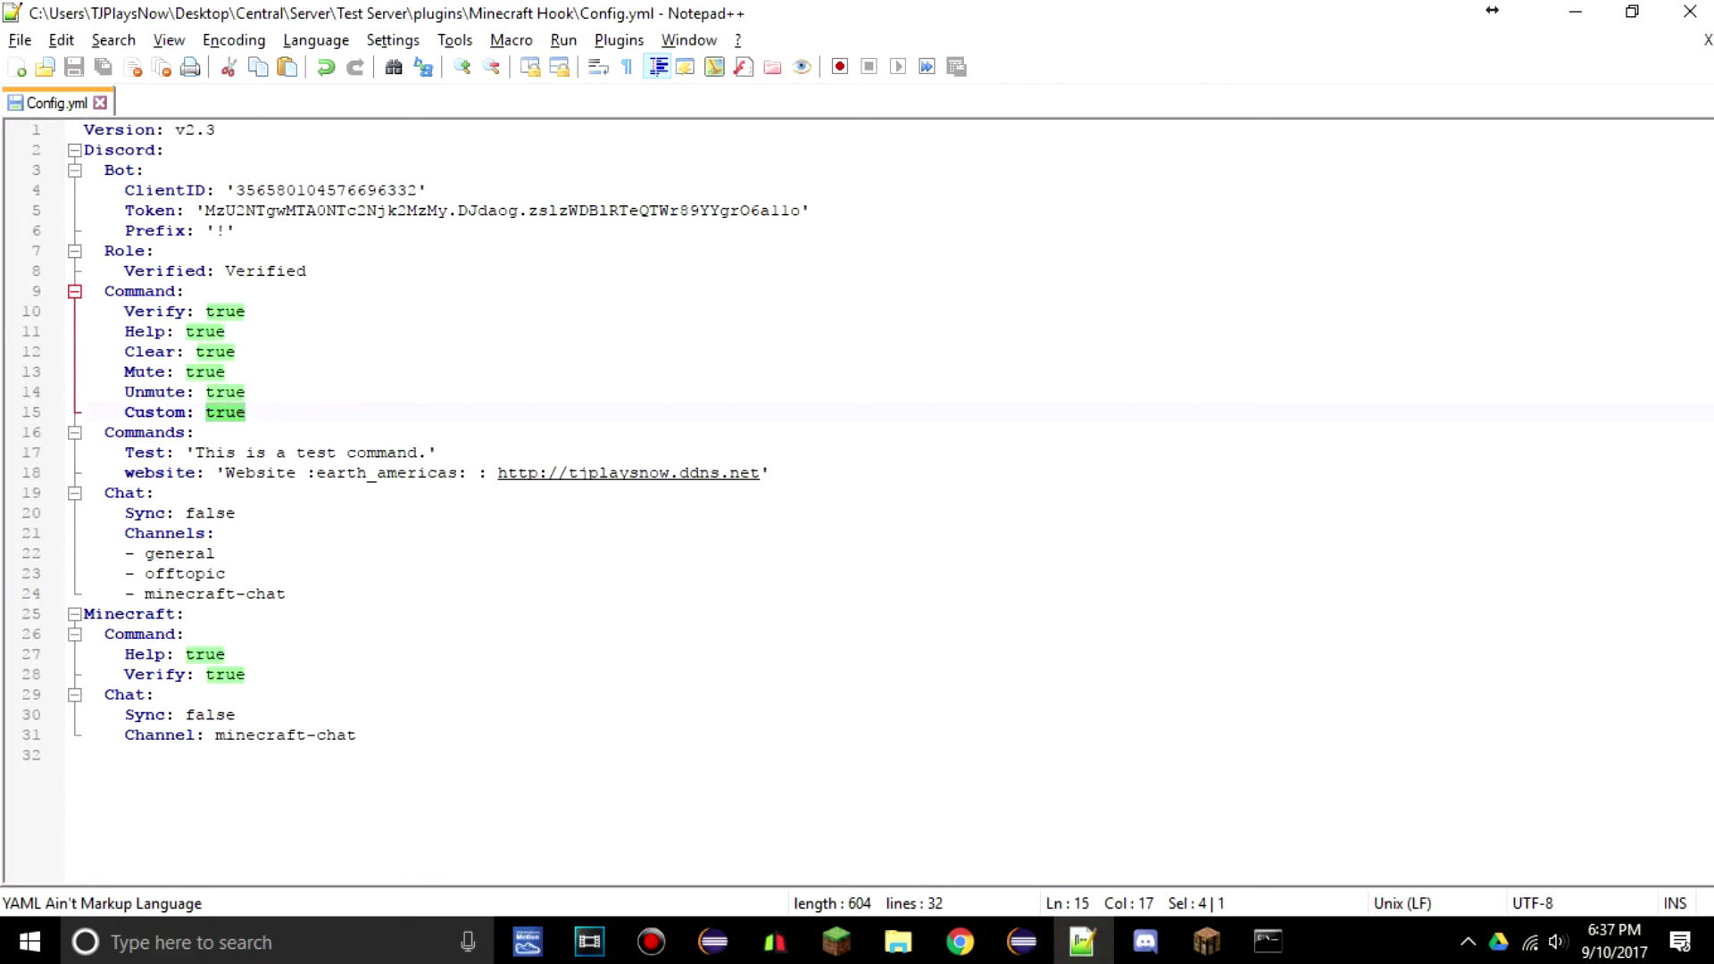
text(false)
key(Escape)
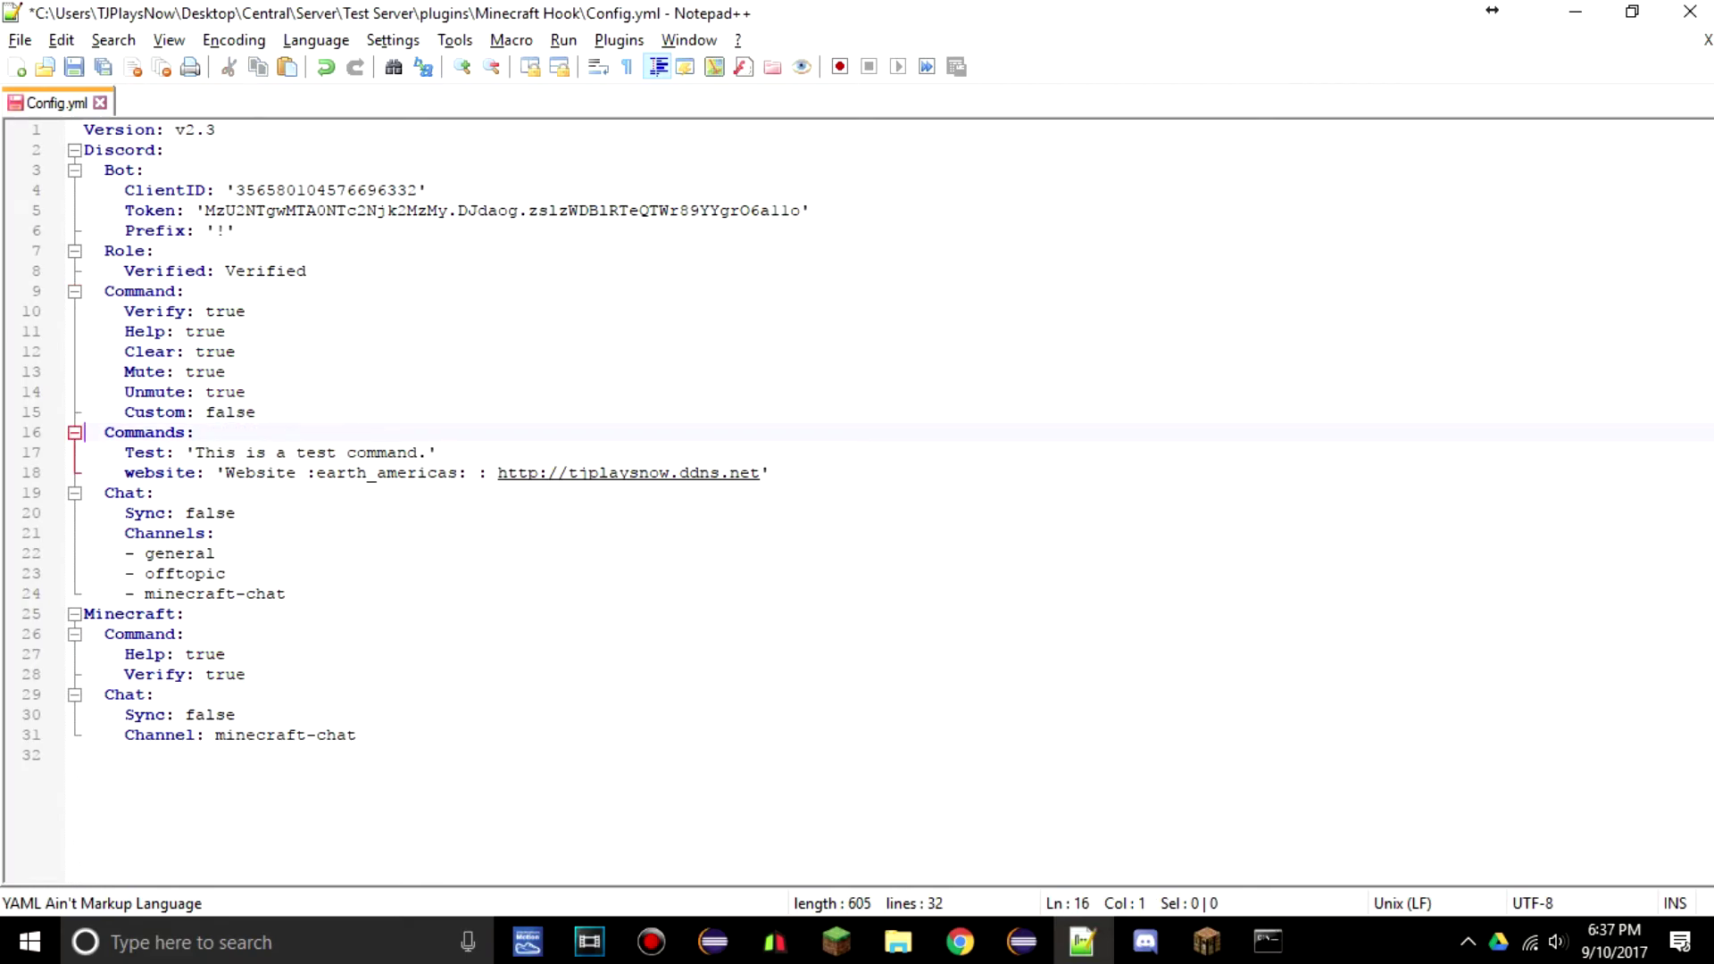
key(Up)
key(ctrl+shift+Left)
text(false)
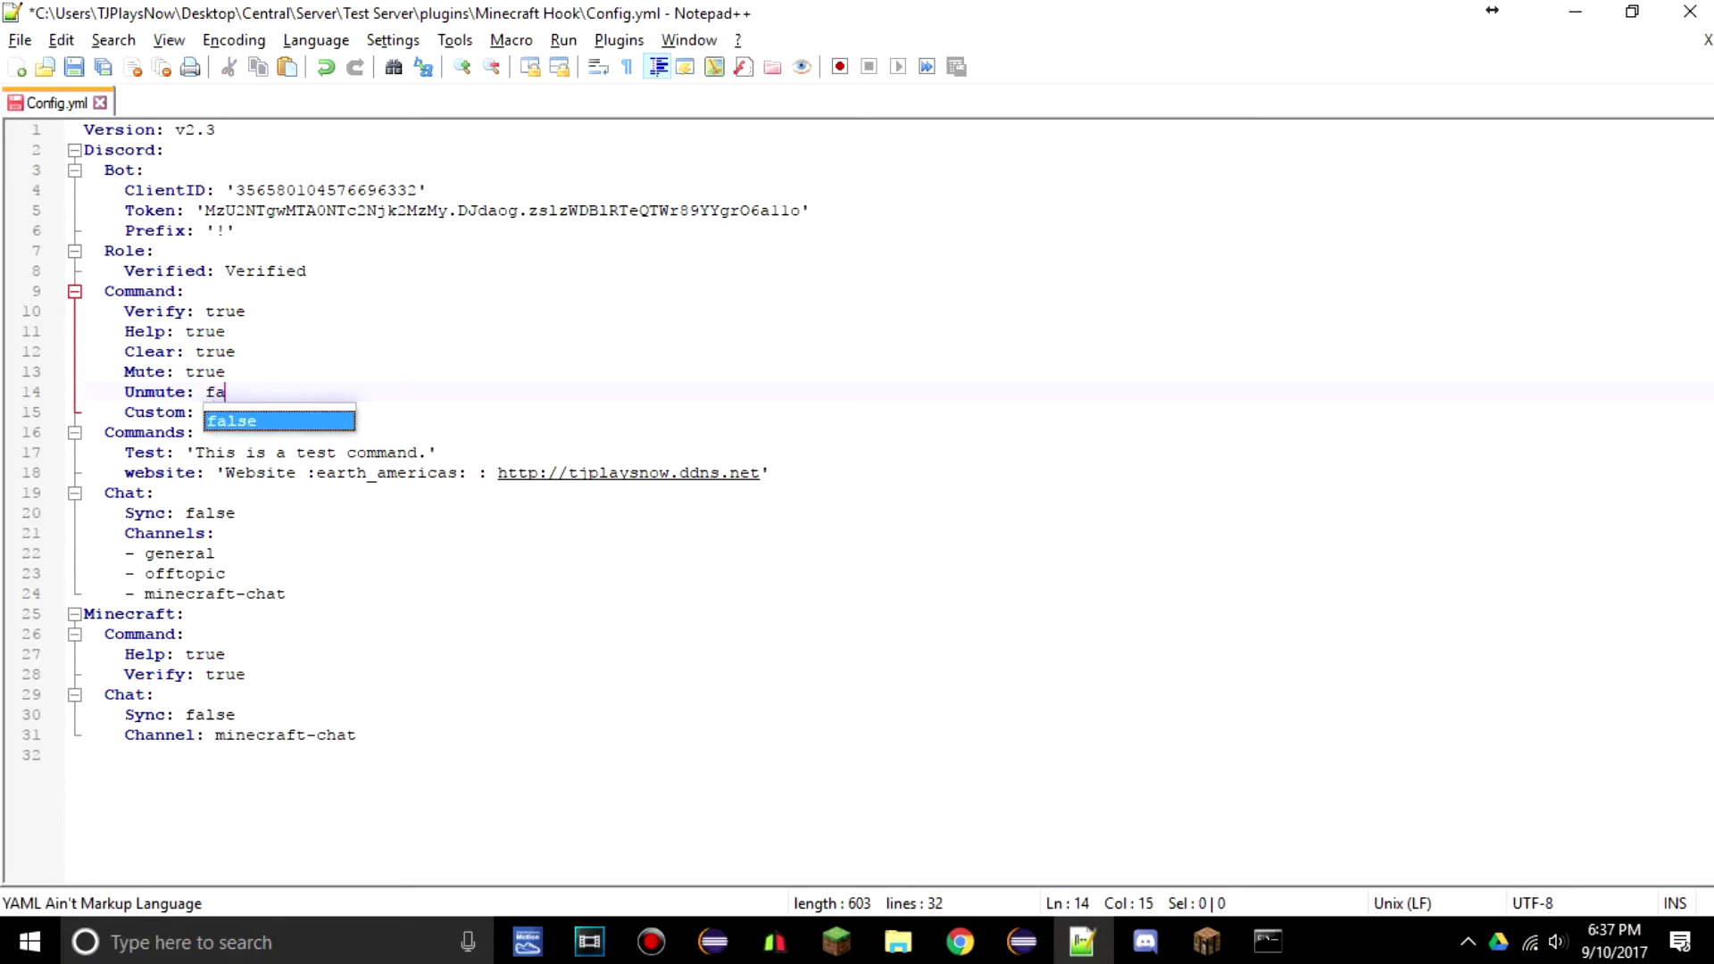
key(Escape)
- Go over the Clear, Help and Verify toggles, which remain true
key(Up)
key(Up)
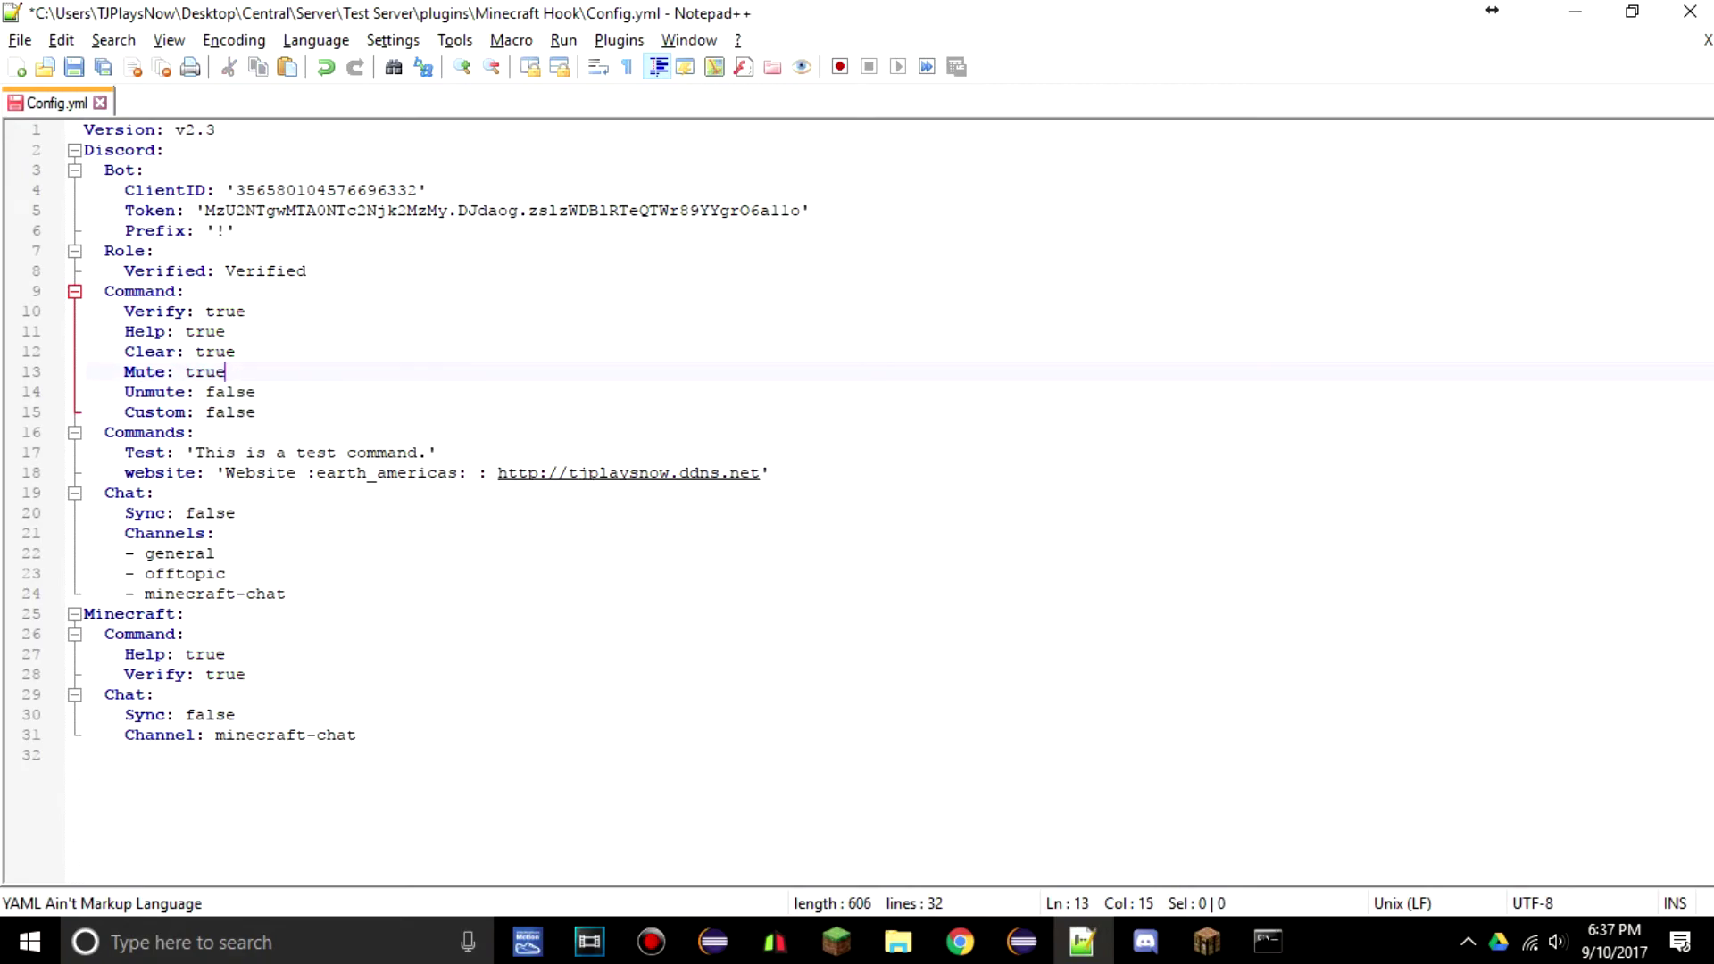
key(ctrl+shift+Left)
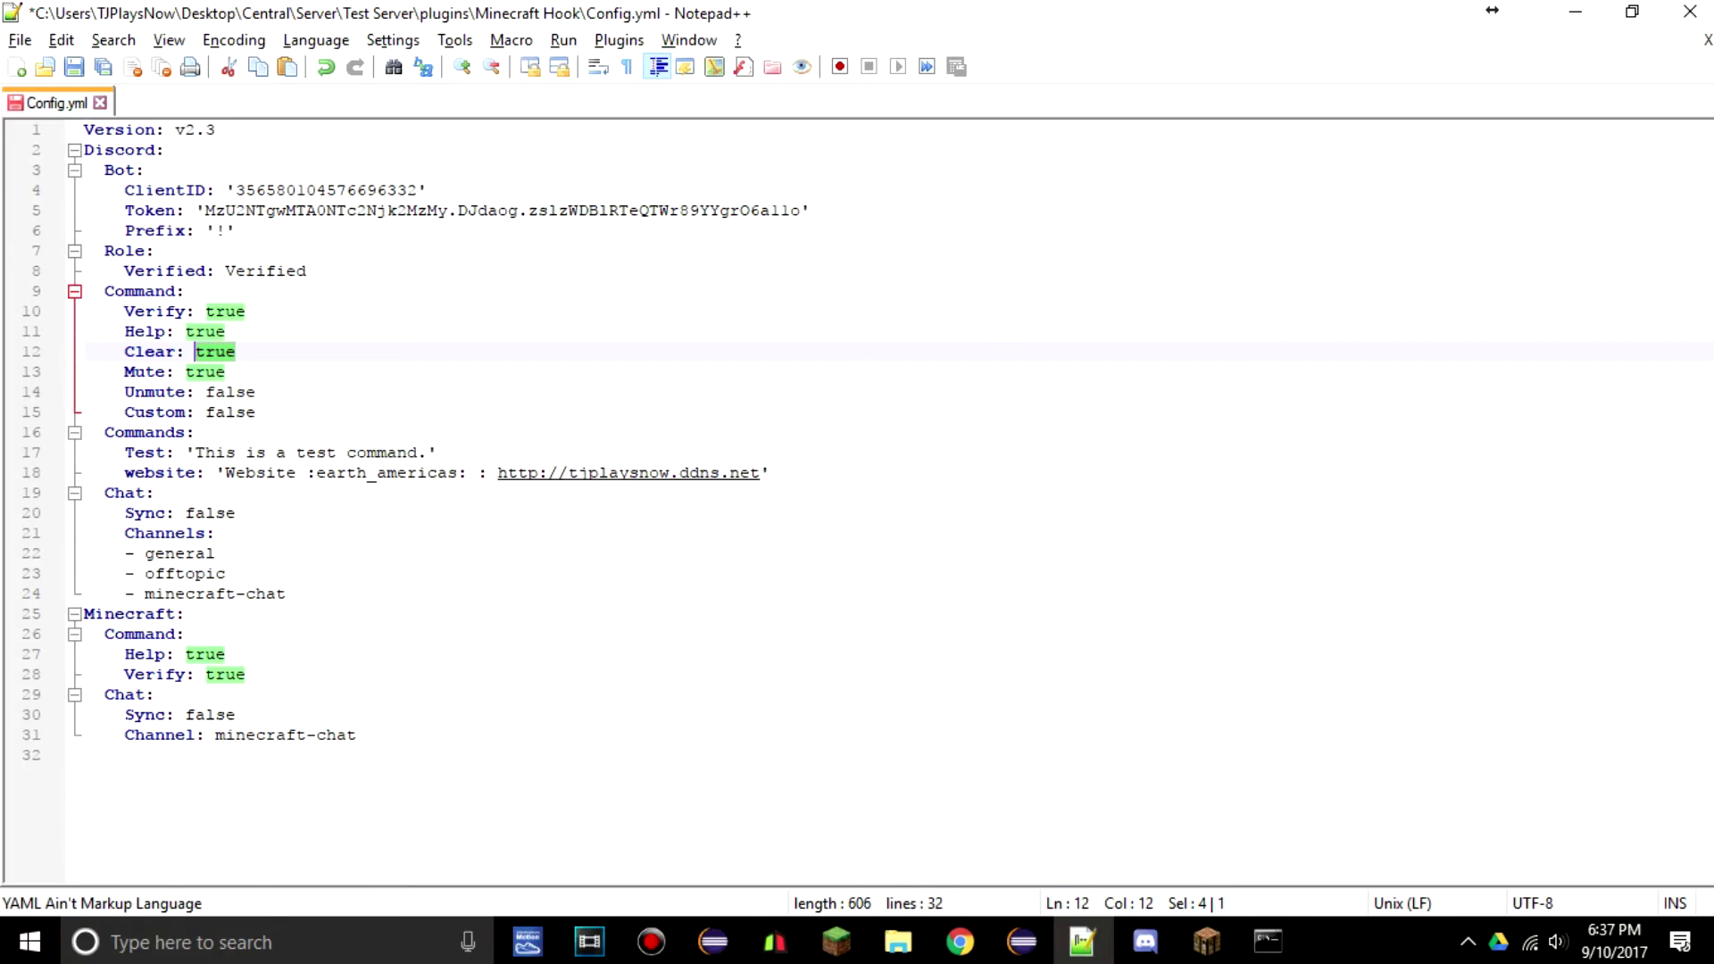
click(246, 312)
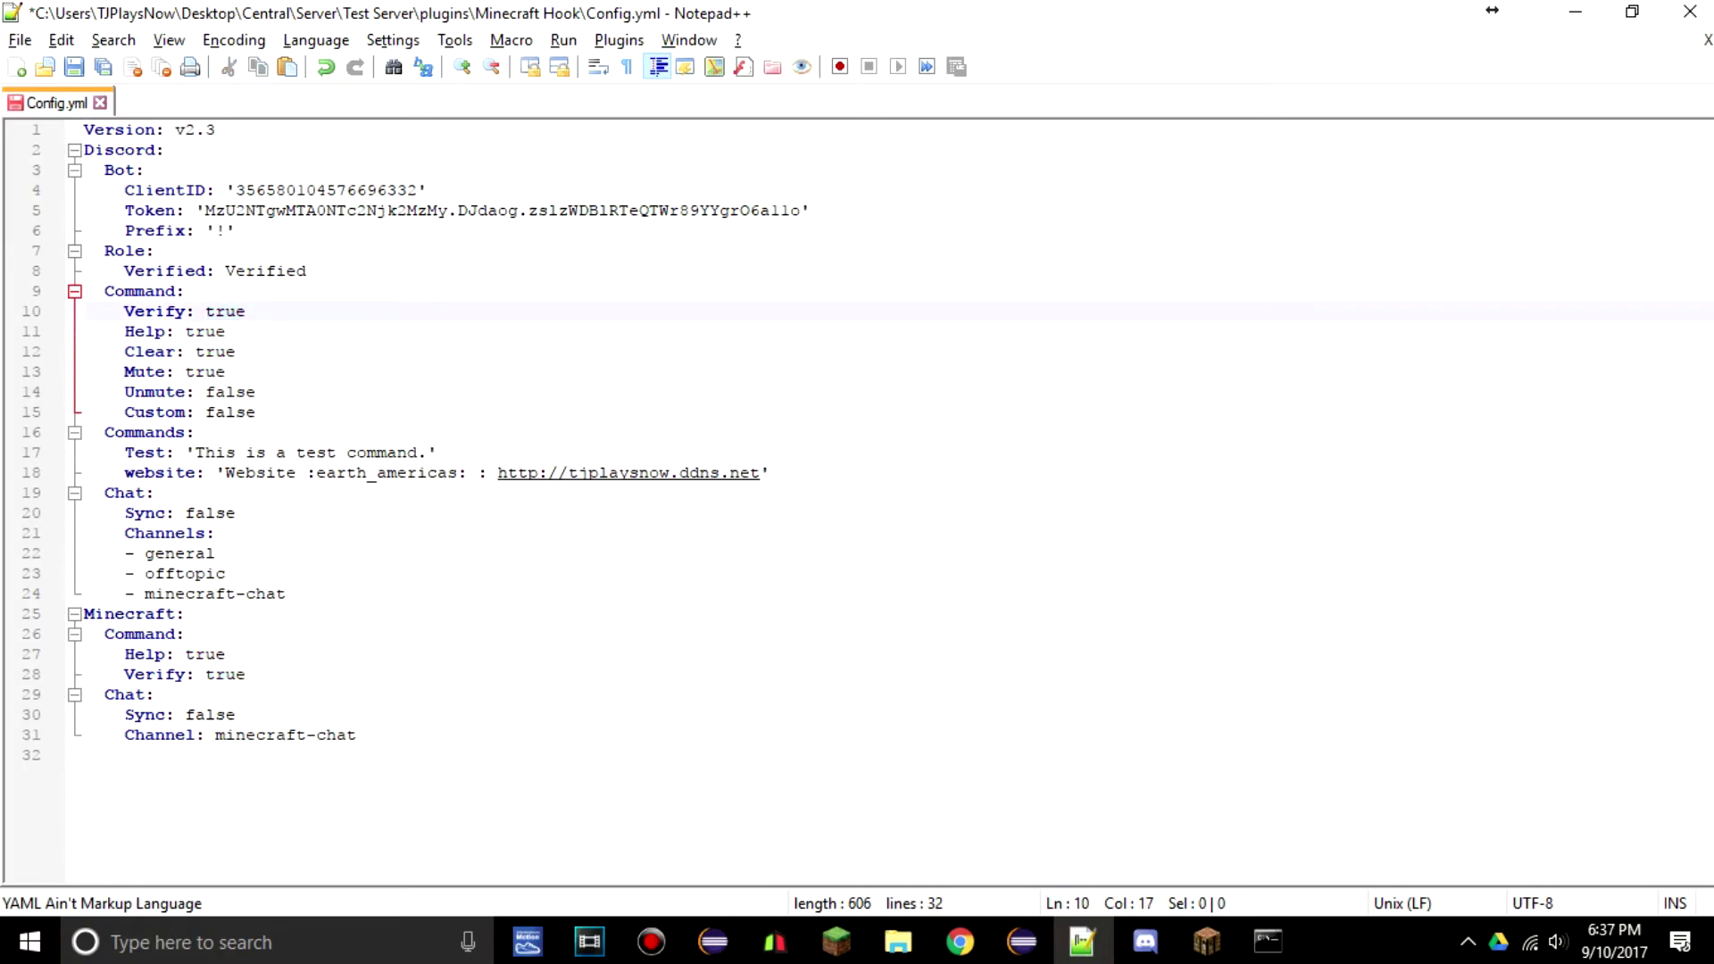
double_click(223, 331)
double_click(231, 351)
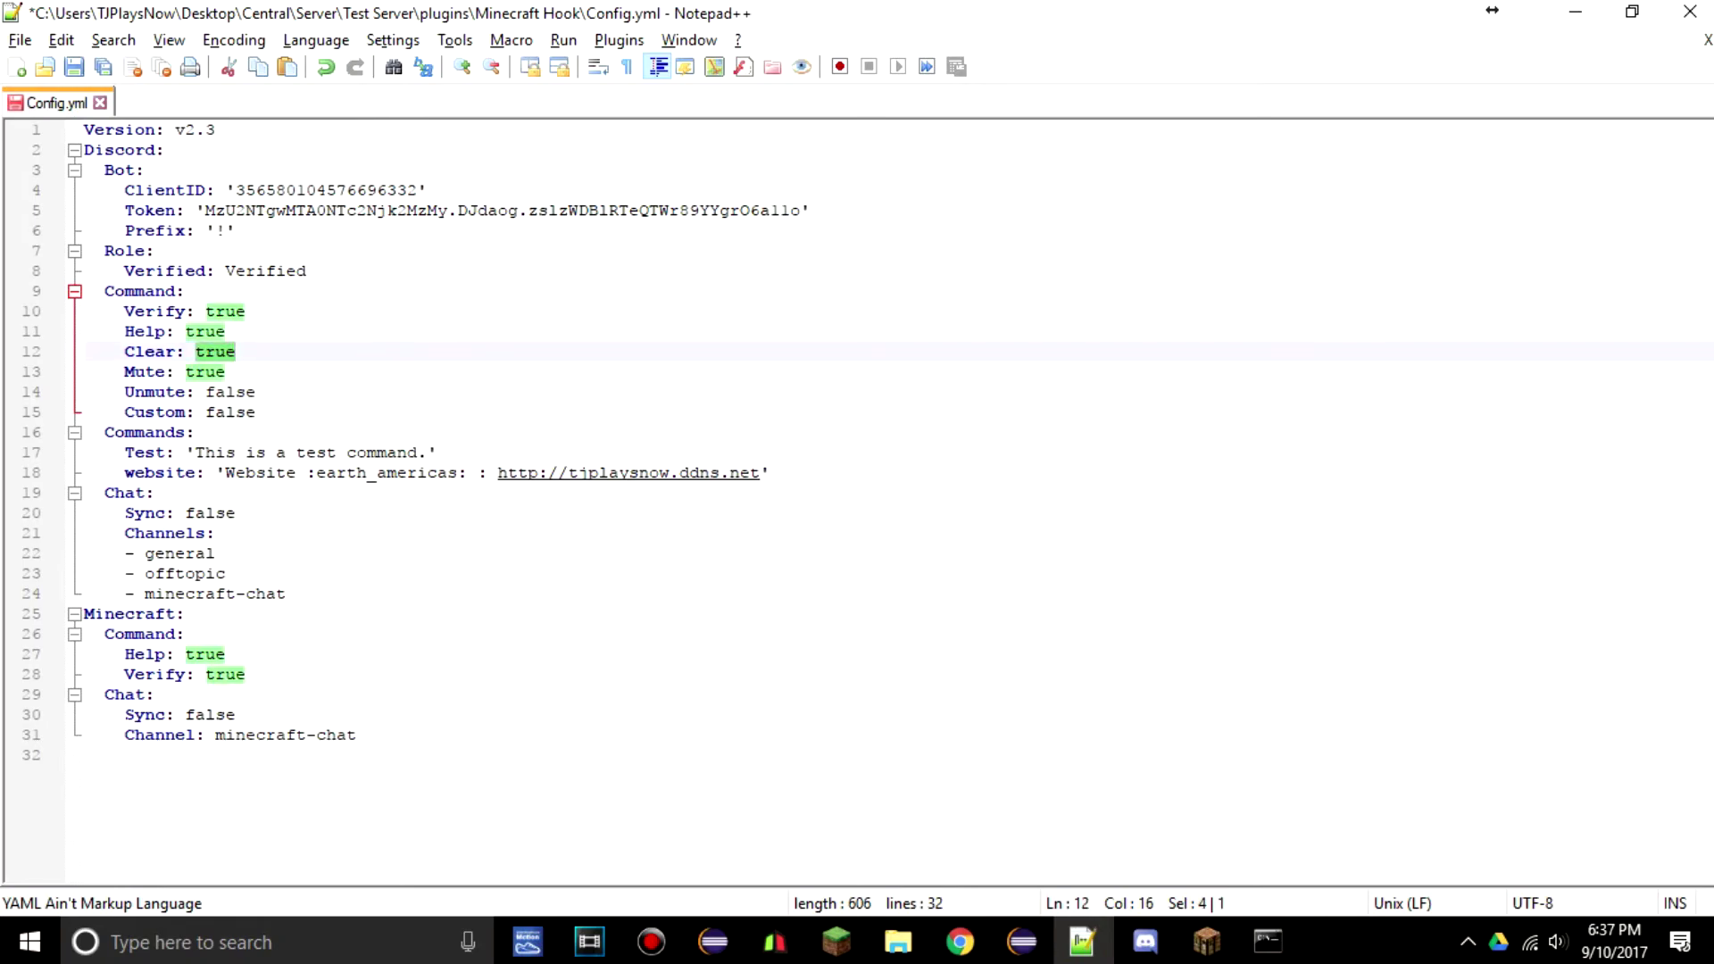
key(Down)
key(ctrl+Left)
key(ctrl+shift+Right)
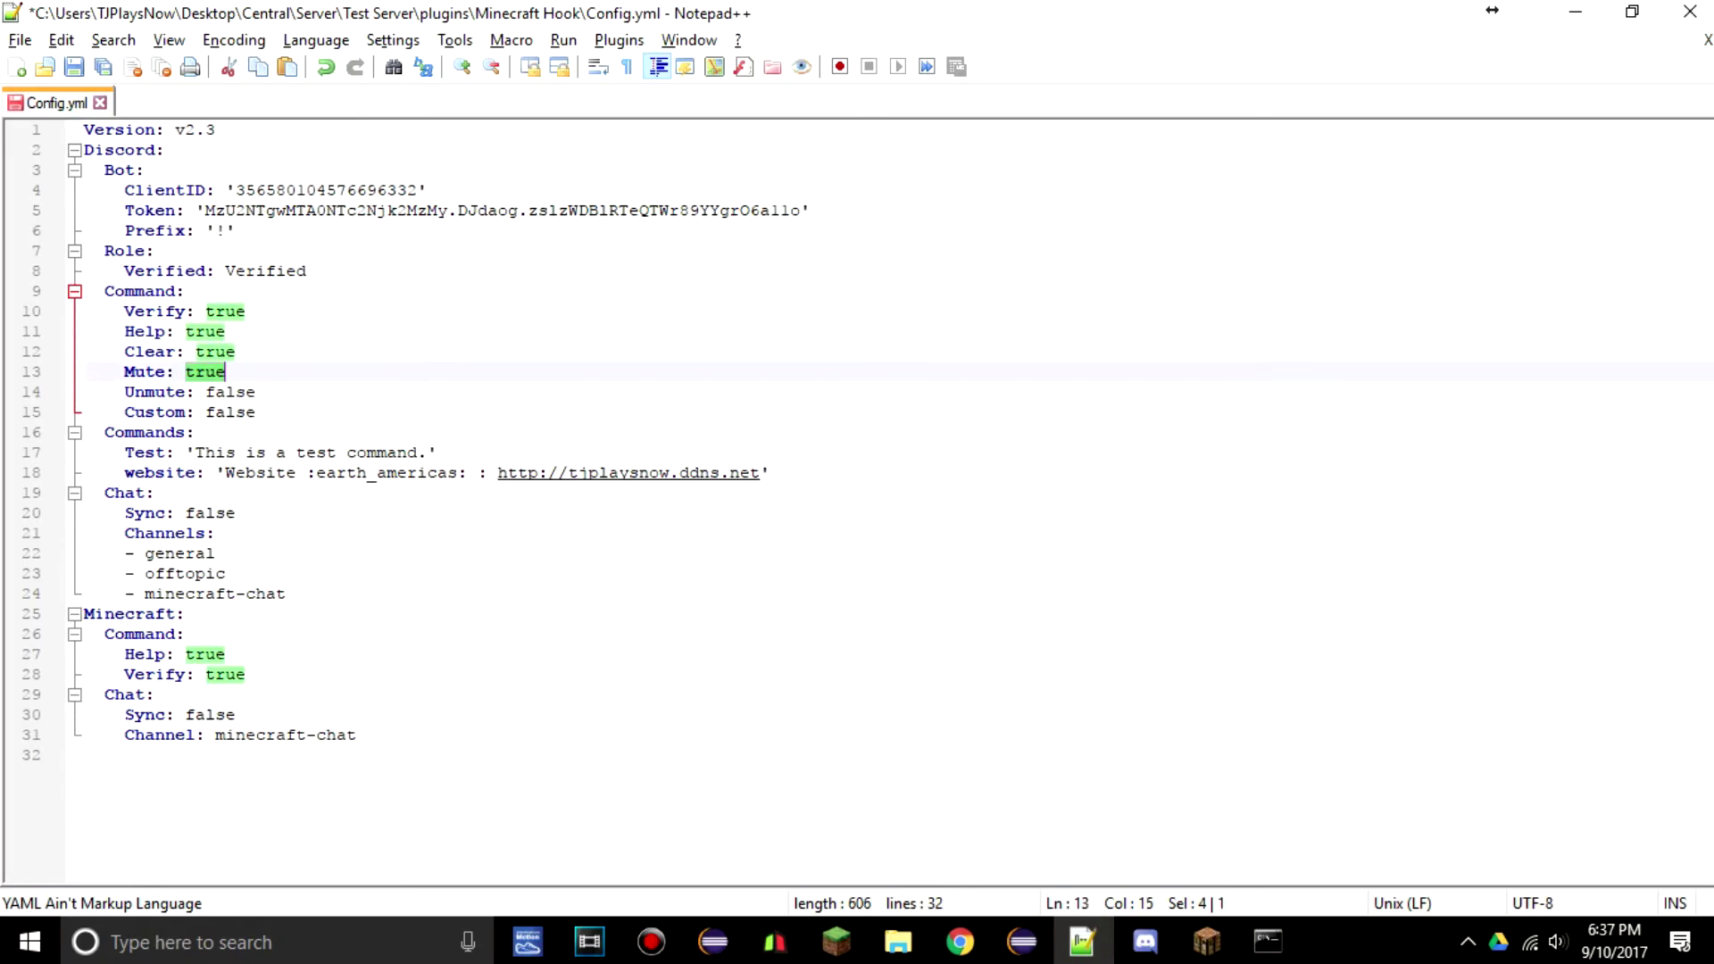
key(Up)
key(Up)
key(ctrl+Left)
key(ctrl+shift+Right)
key(Up)
key(ctrl+Left)
key(ctrl+shift+Right)
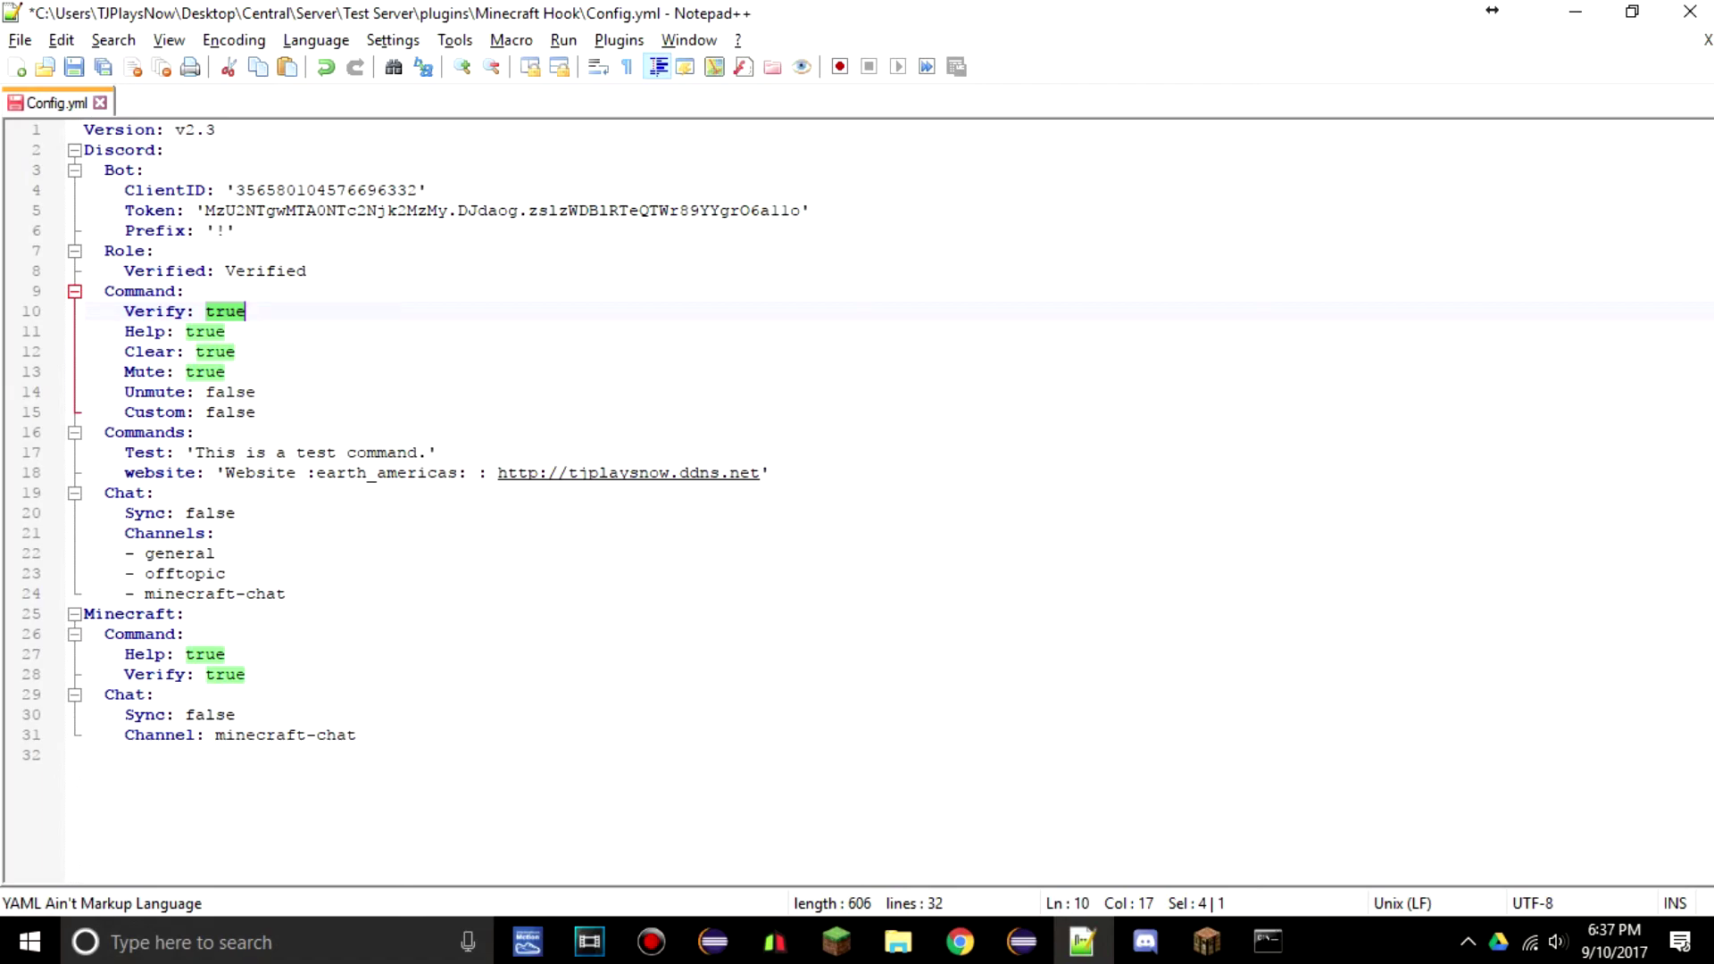
- Point out the Discord section, the website command, the Minecraft Help toggle and version v2.3
click(164, 150)
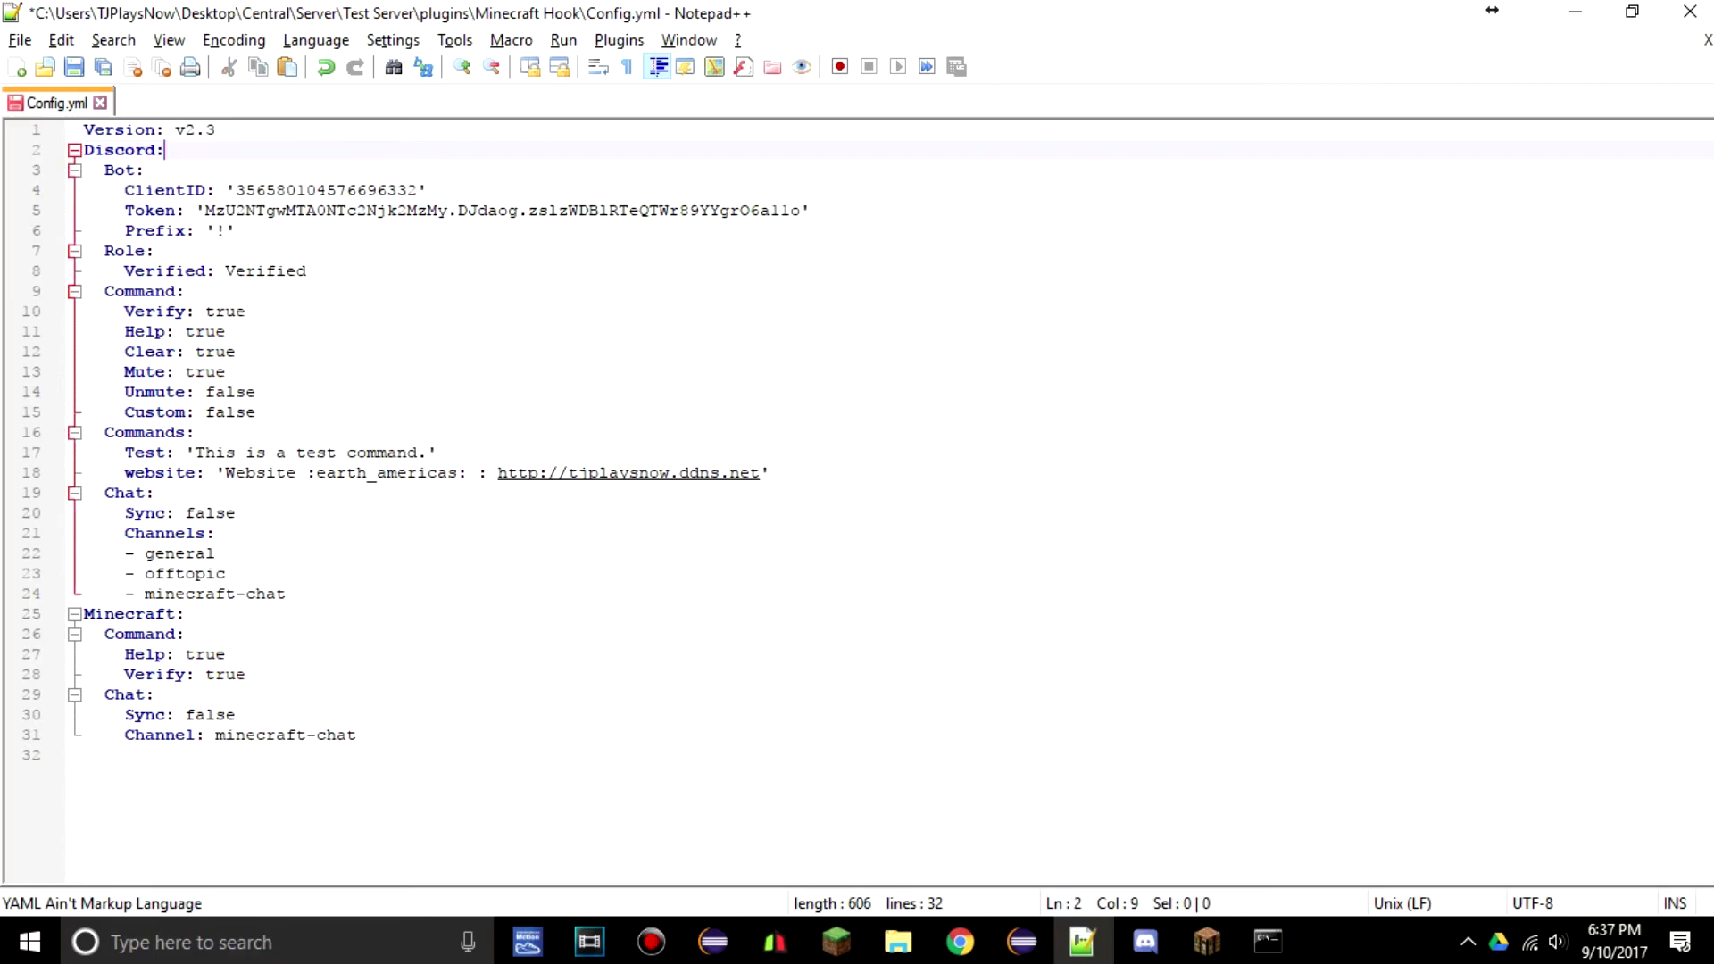
click(436, 474)
click(226, 655)
drag(216, 130, 176, 130)
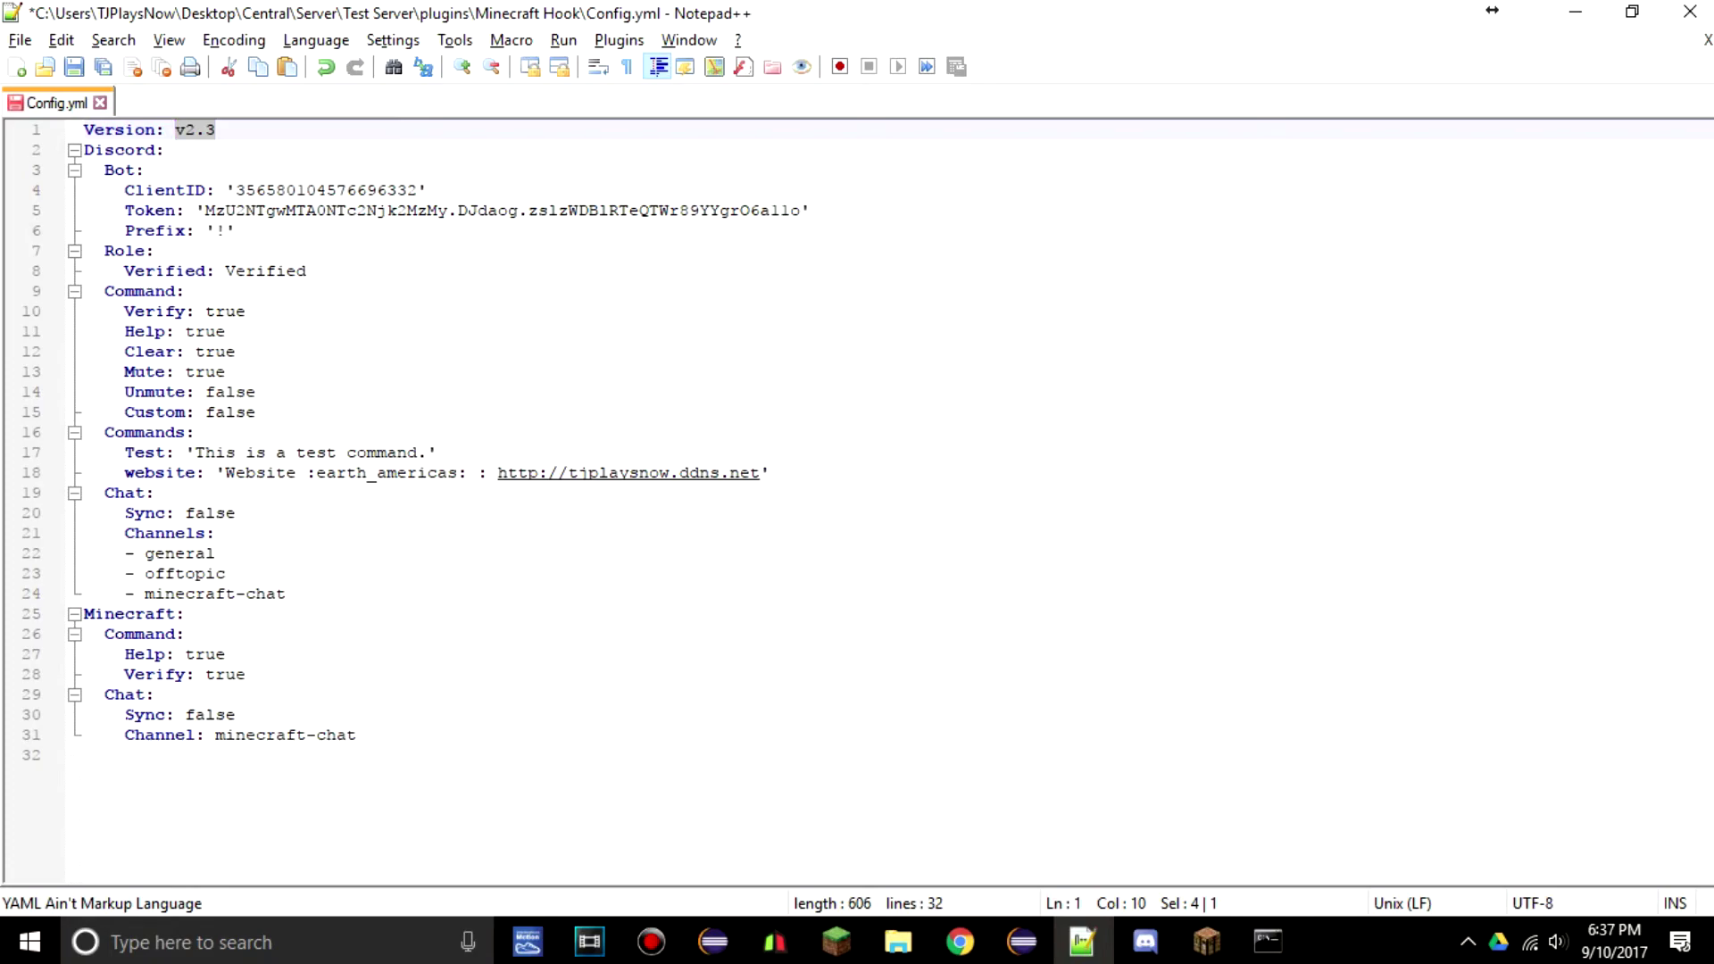
click(216, 131)
click(246, 312)
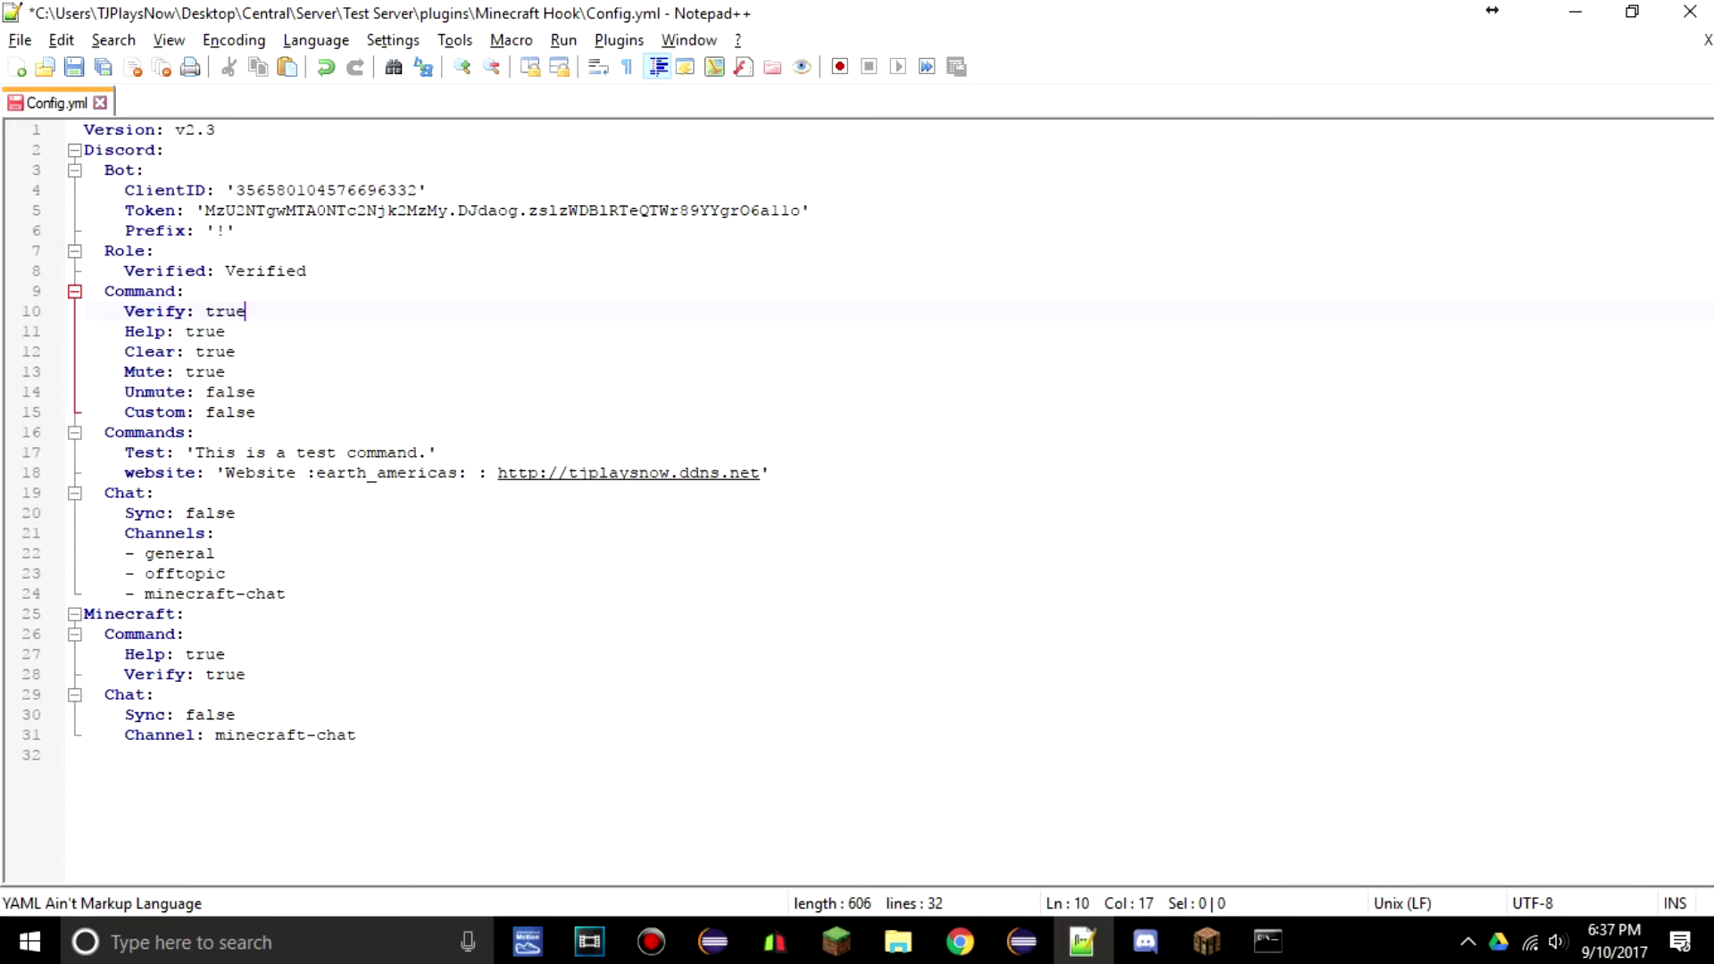
- Confirm the bot Prefix is '!' in Config.yml and start a Discord message with '!'
click(226, 190)
click(427, 190)
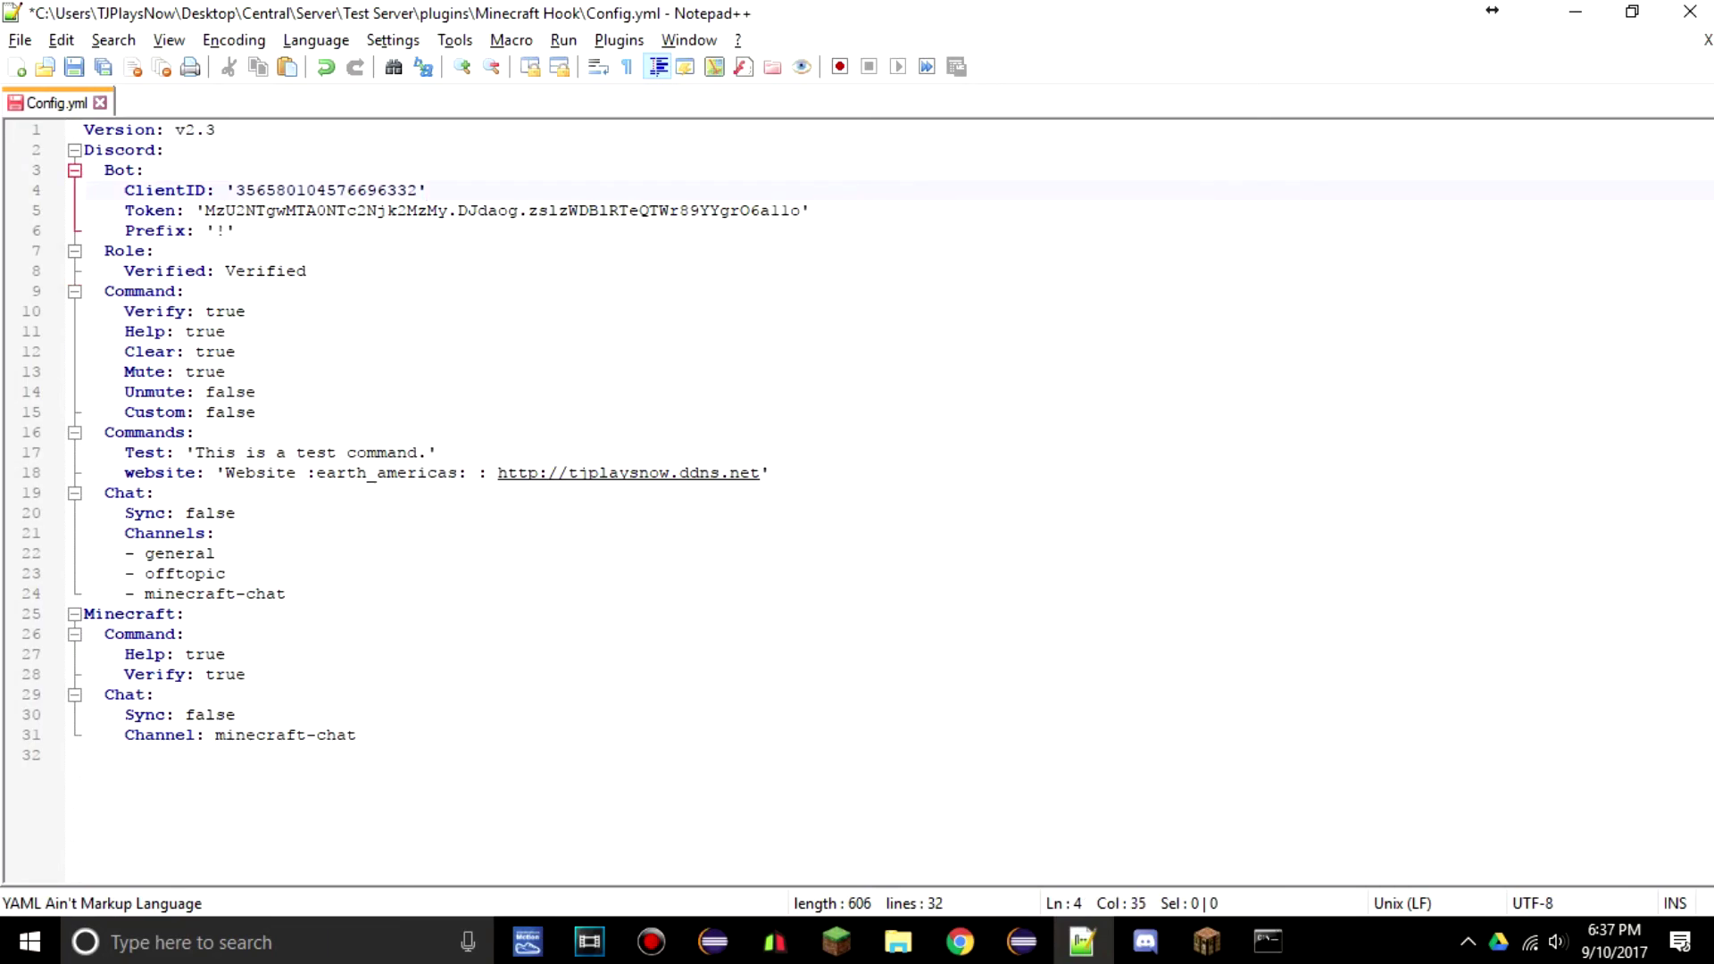
key(Down)
key(Down)
key(Down)
key(Down)
key(Down)
key(Down)
key(Down)
key(Down)
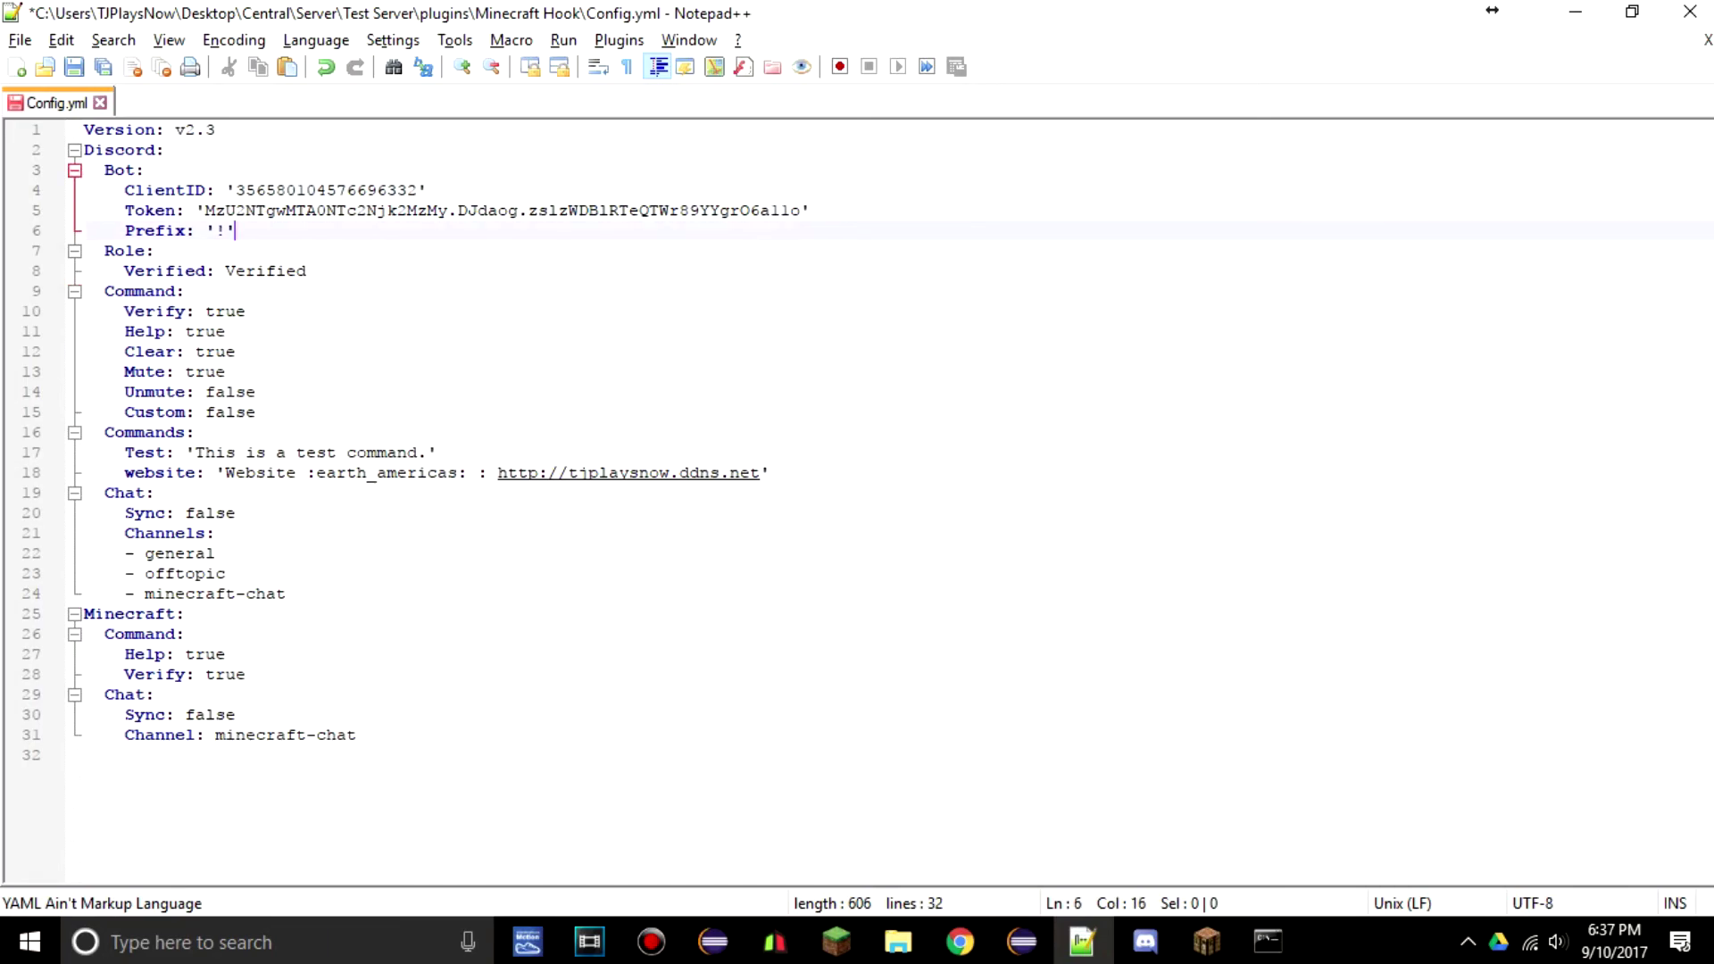
click(811, 210)
key(Down)
key(Left)
key(shift+Left)
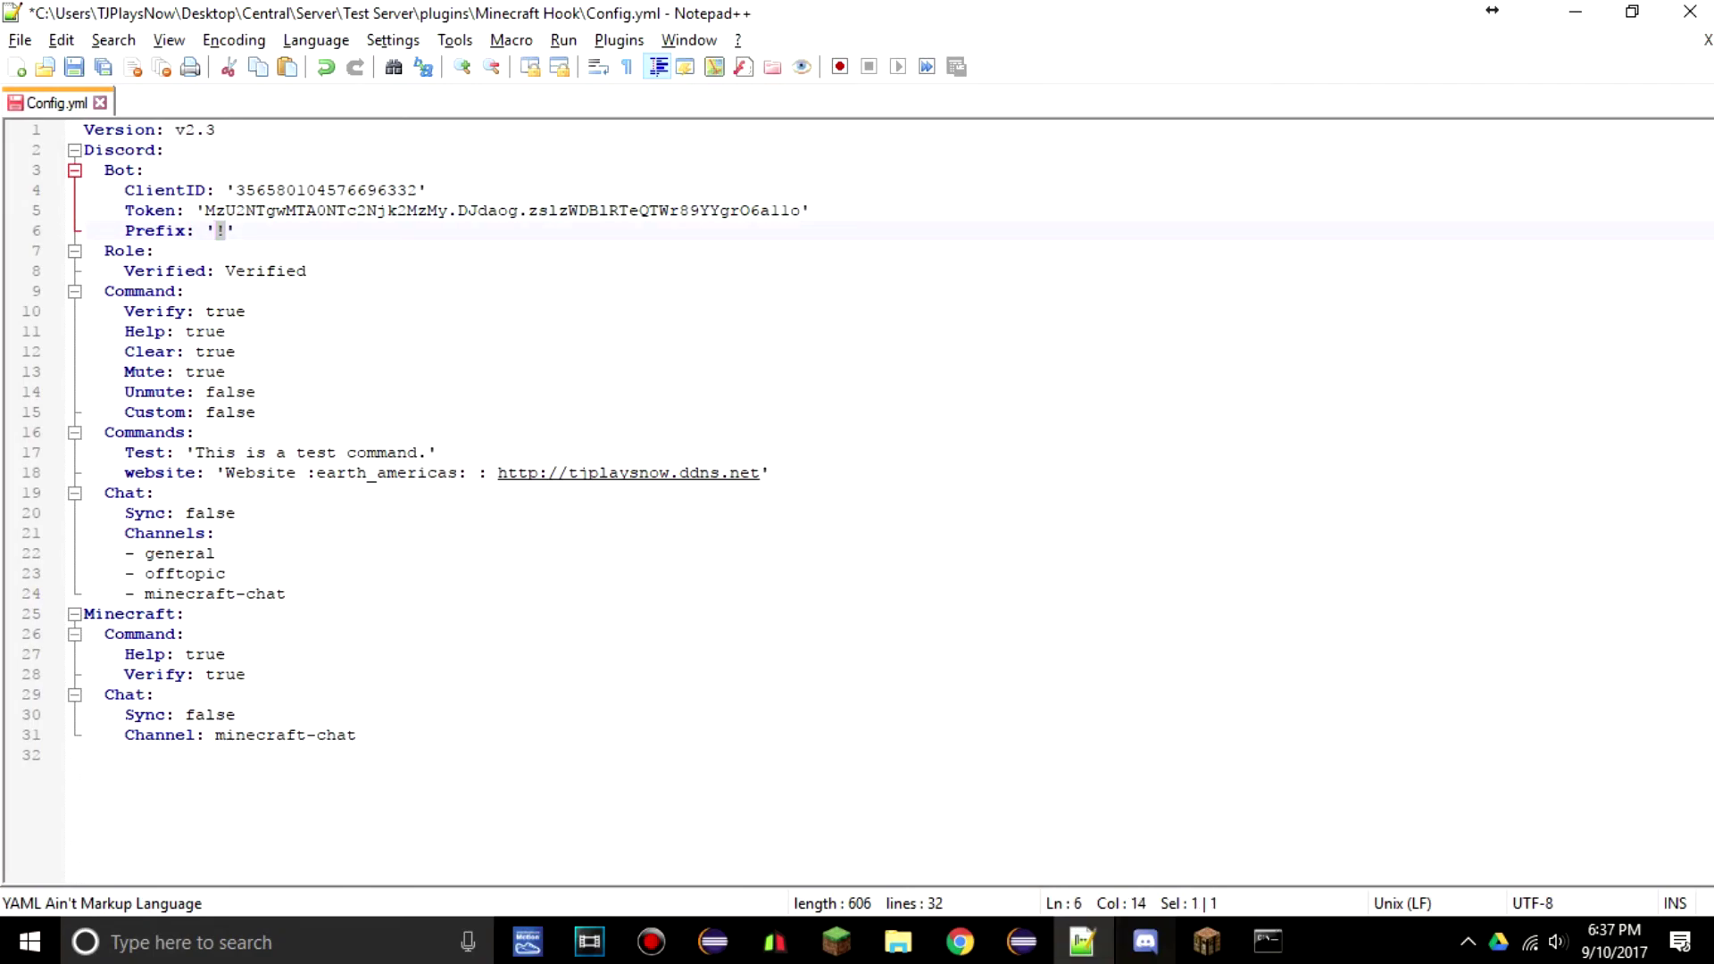
click(1146, 941)
text(!=)
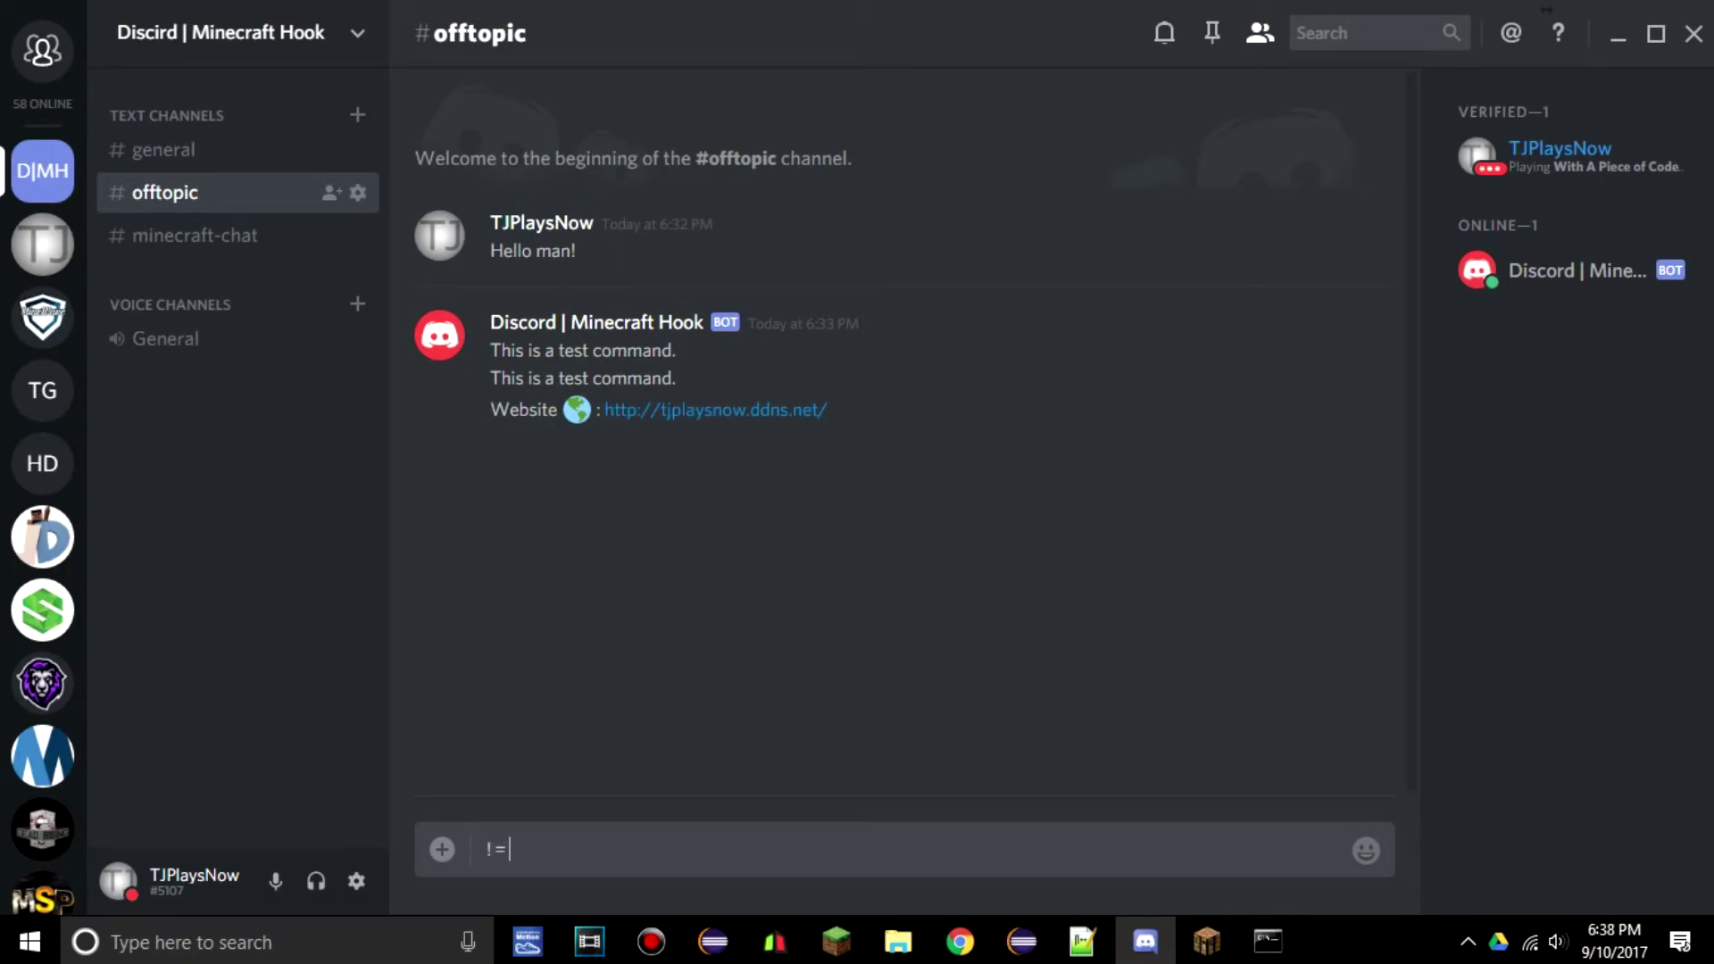
- Send !test and .test in #offtopic, showing only the '!' prefix gets a reply
key(BackSpace)
text(test)
key(Return)
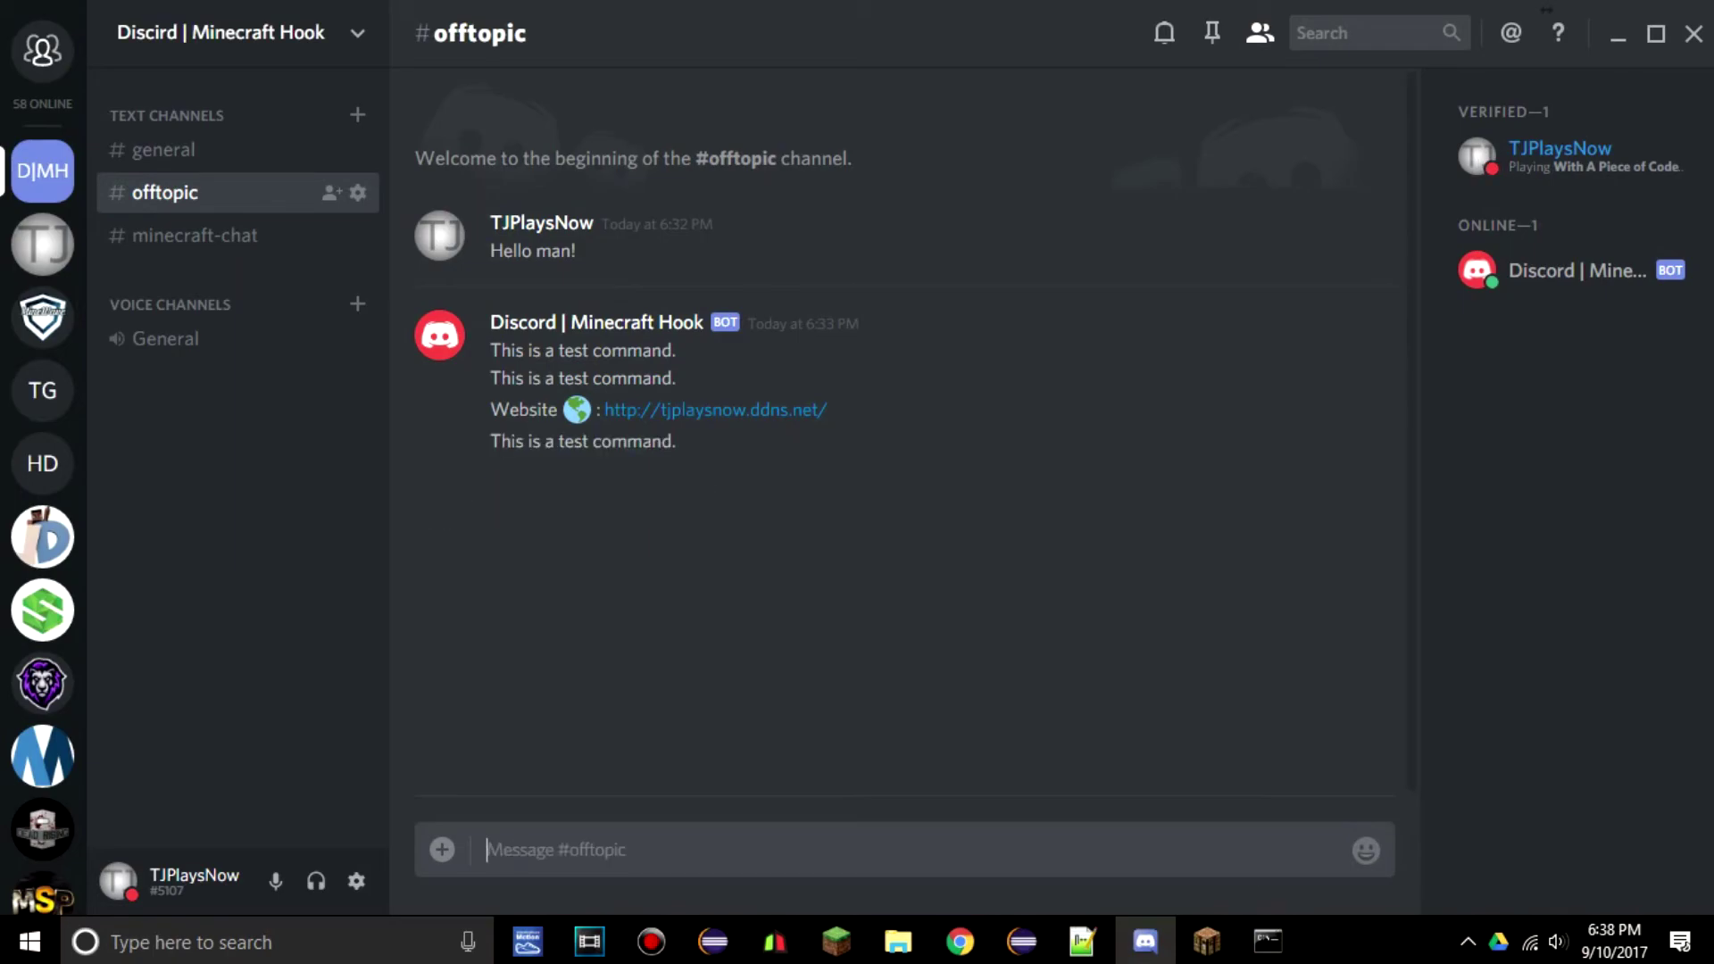
text(.test)
key(Return)
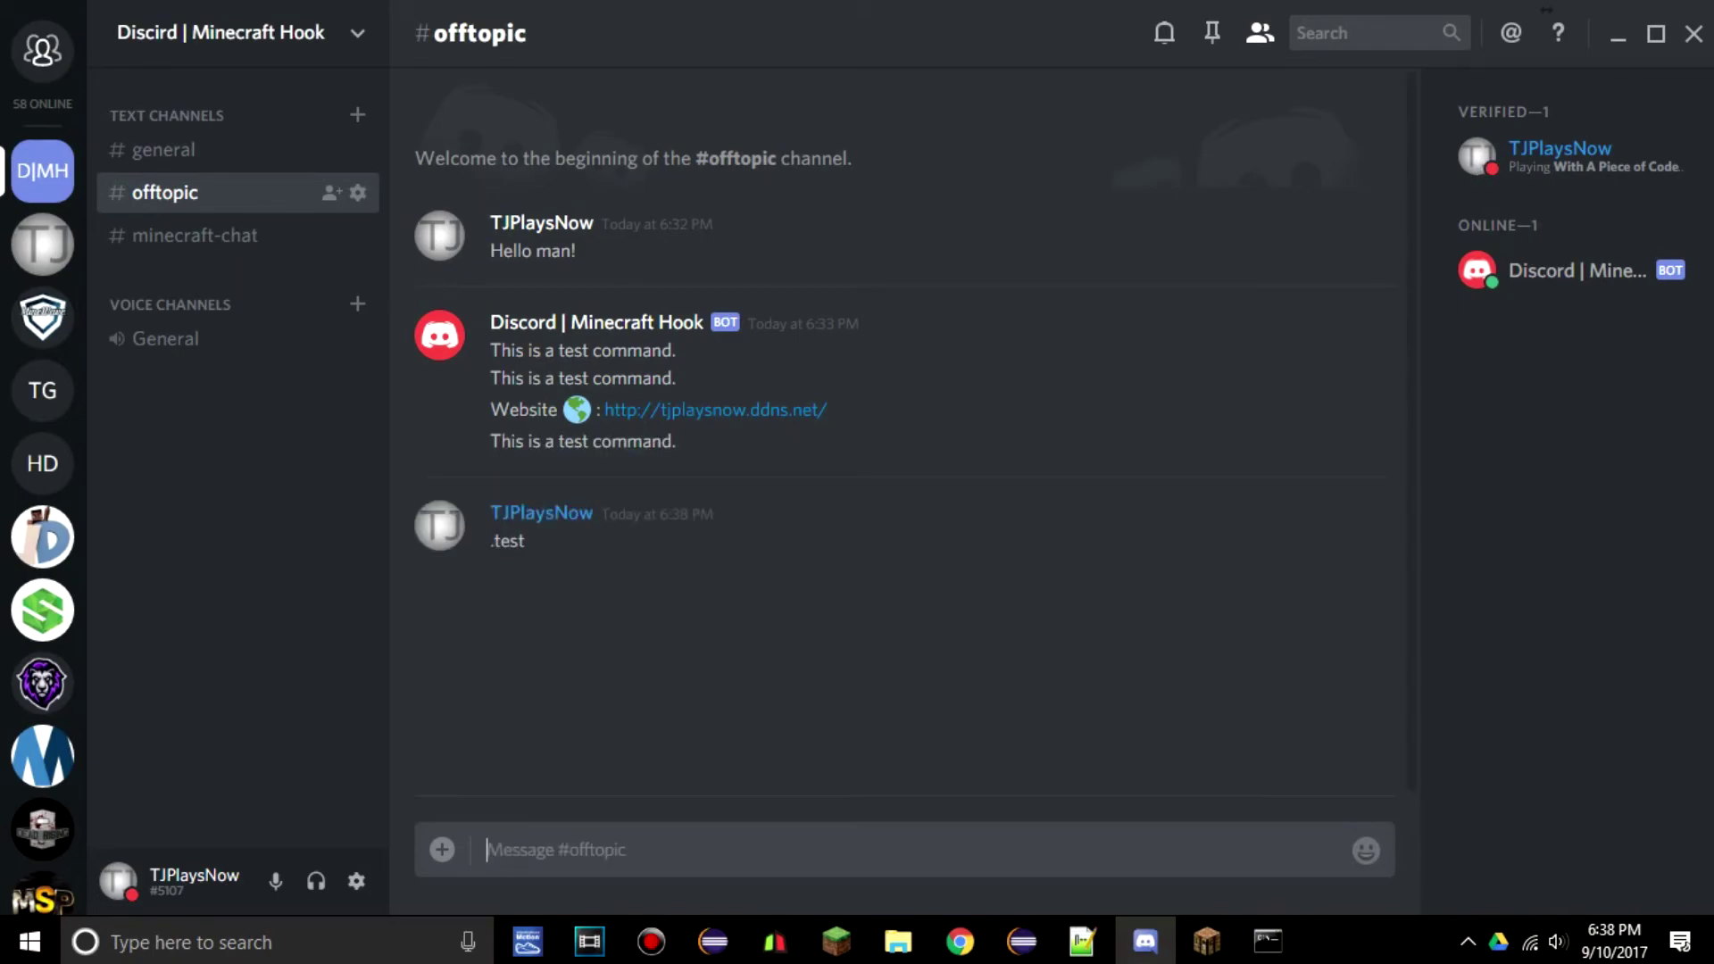
- Edit the Prefix value on line 6, trying '!!', '.' and '!?' before settling on '/'
click(1082, 942)
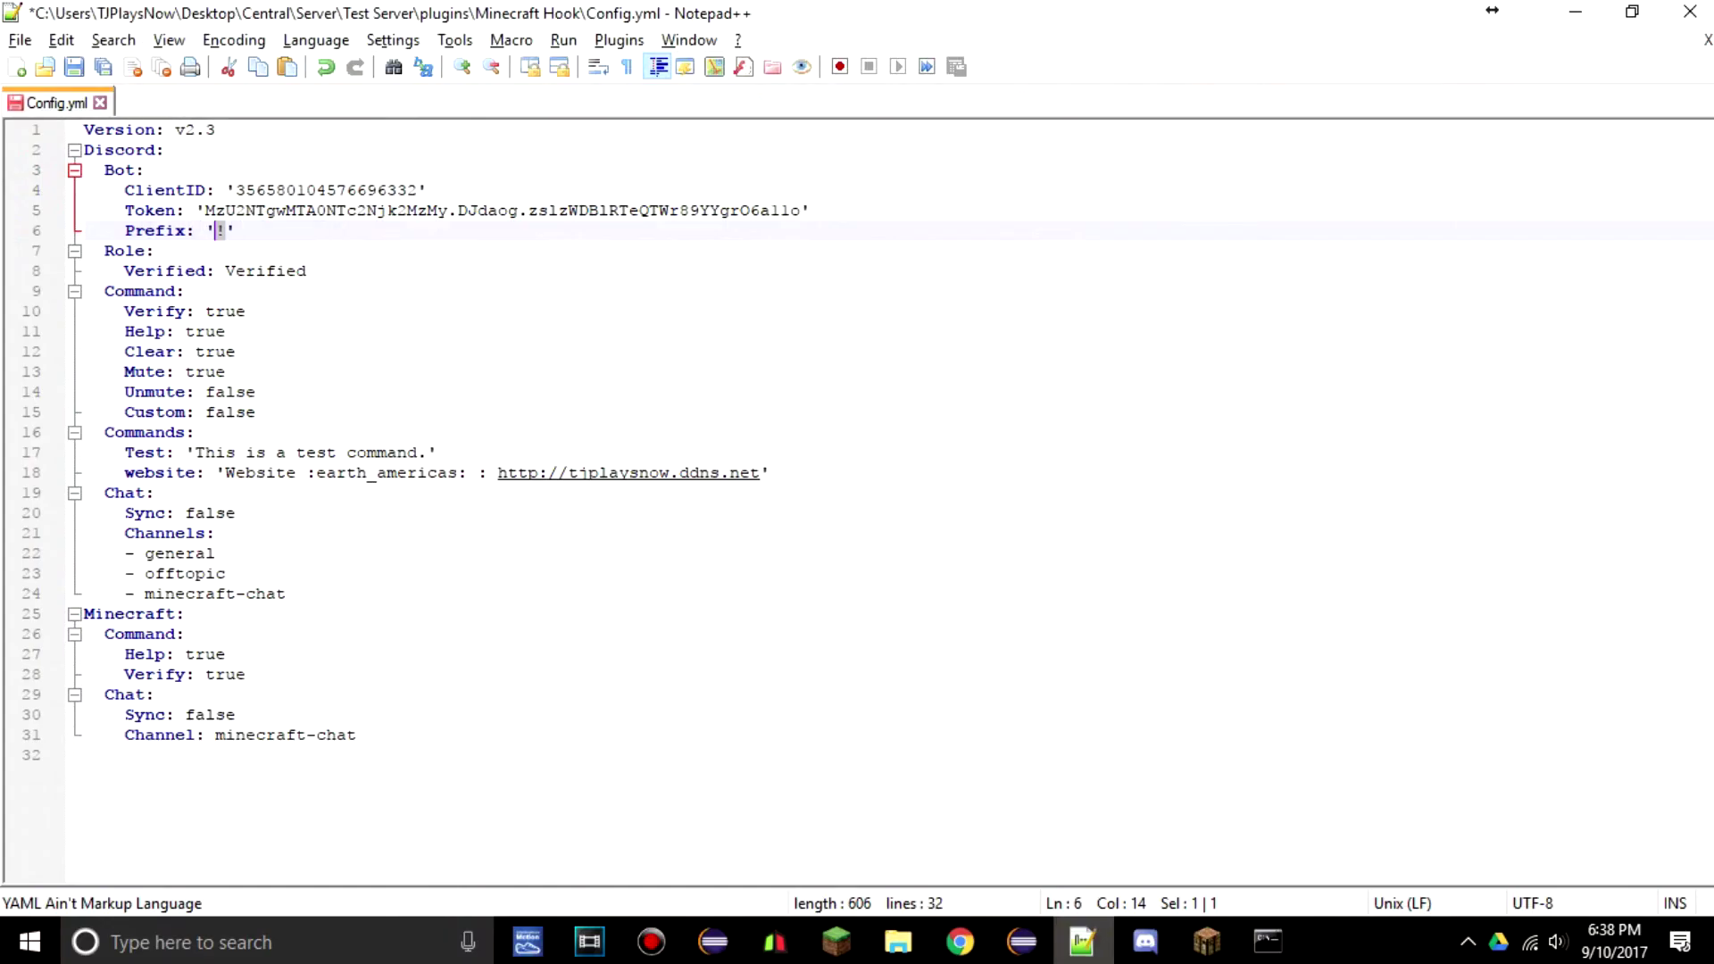
click(427, 190)
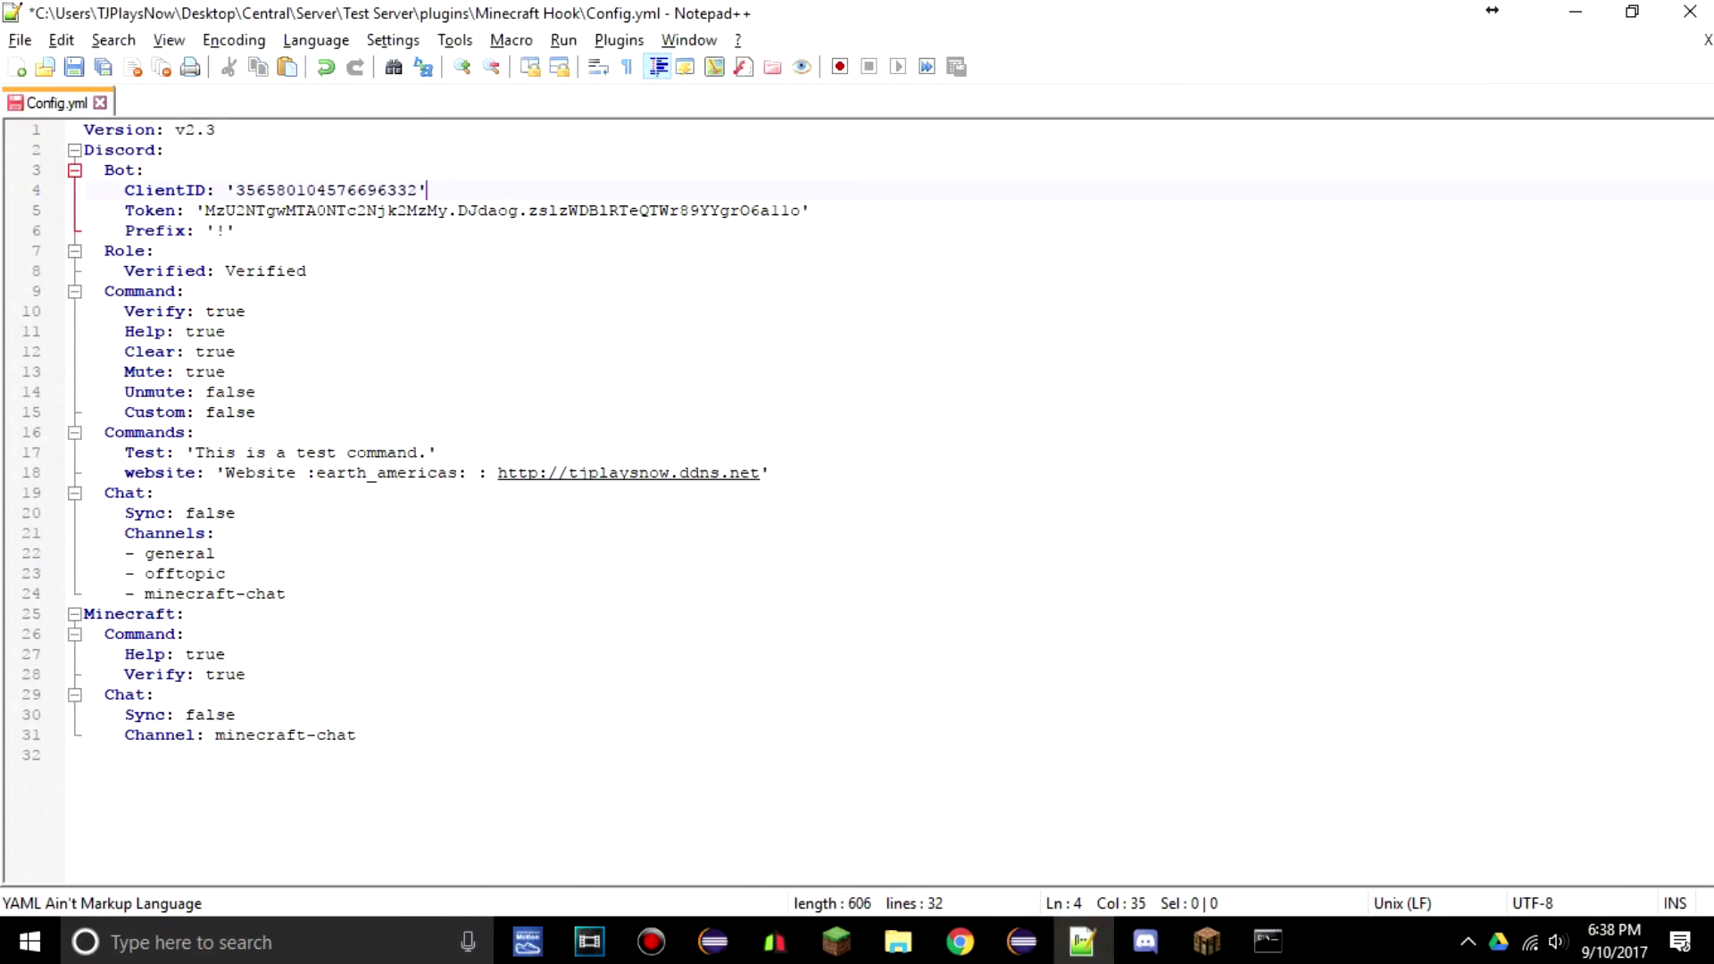
click(235, 230)
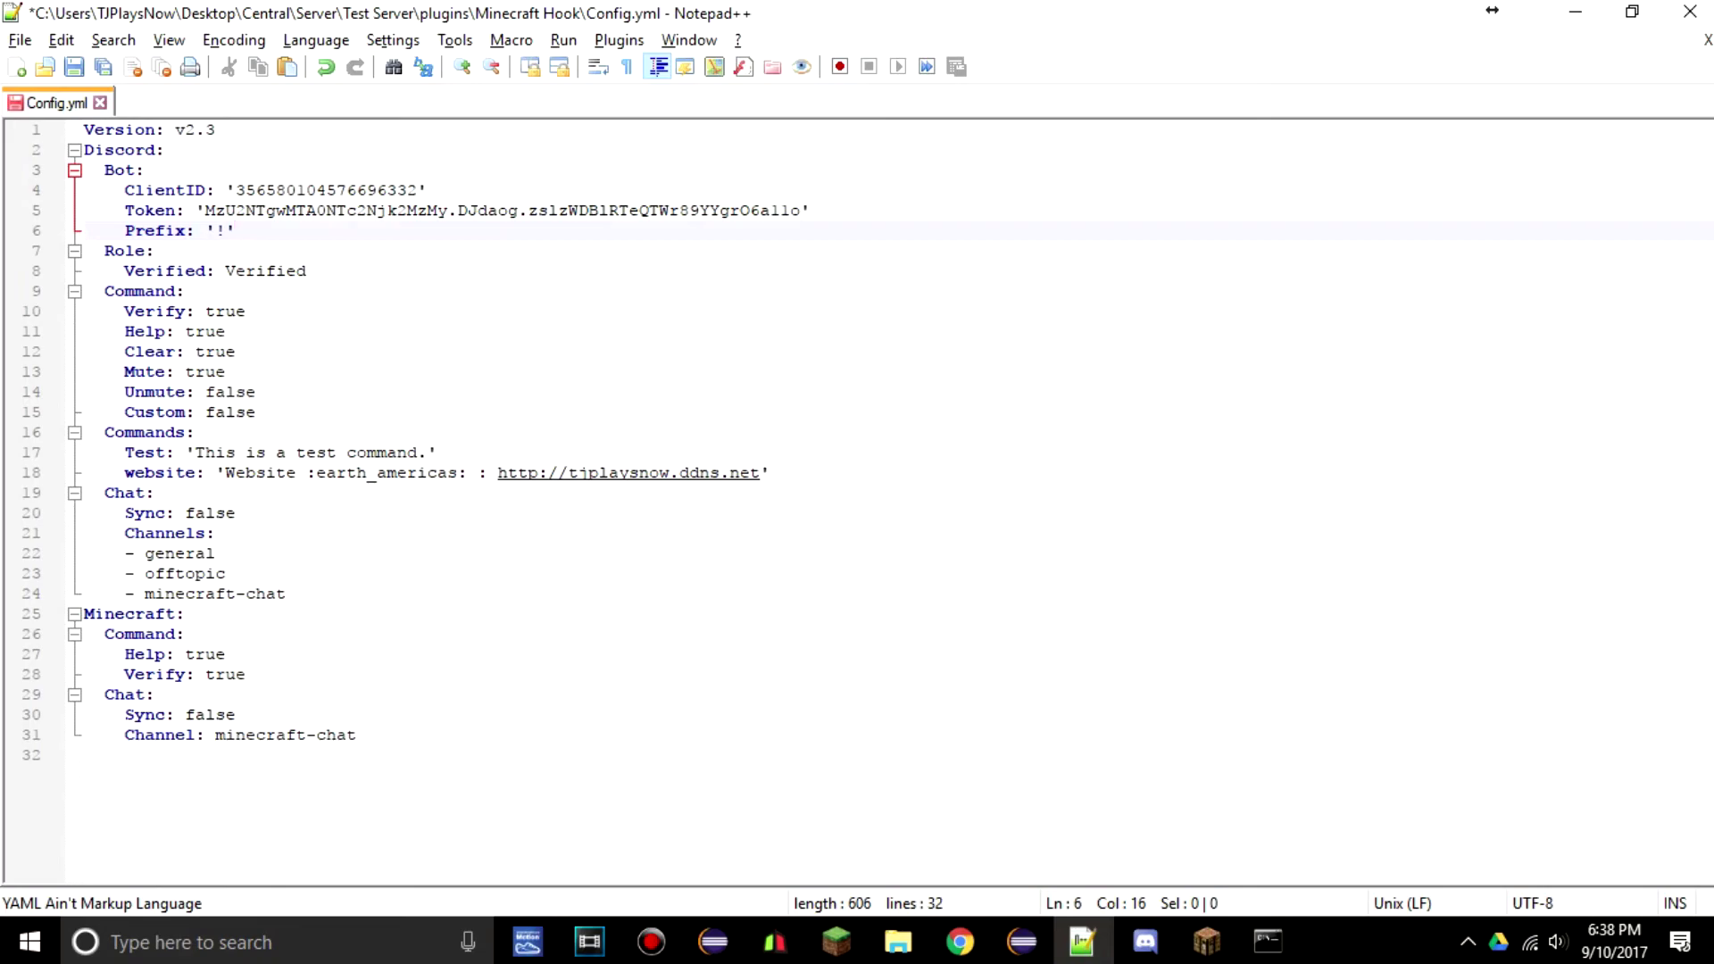
text(!!)
key(Left)
key(BackSpace)
key(Delete)
key(BackSpace)
text(.)
key(BackSpace)
text(!?)
key(BackSpace)
key(BackSpace)
text(/)
click(1145, 942)
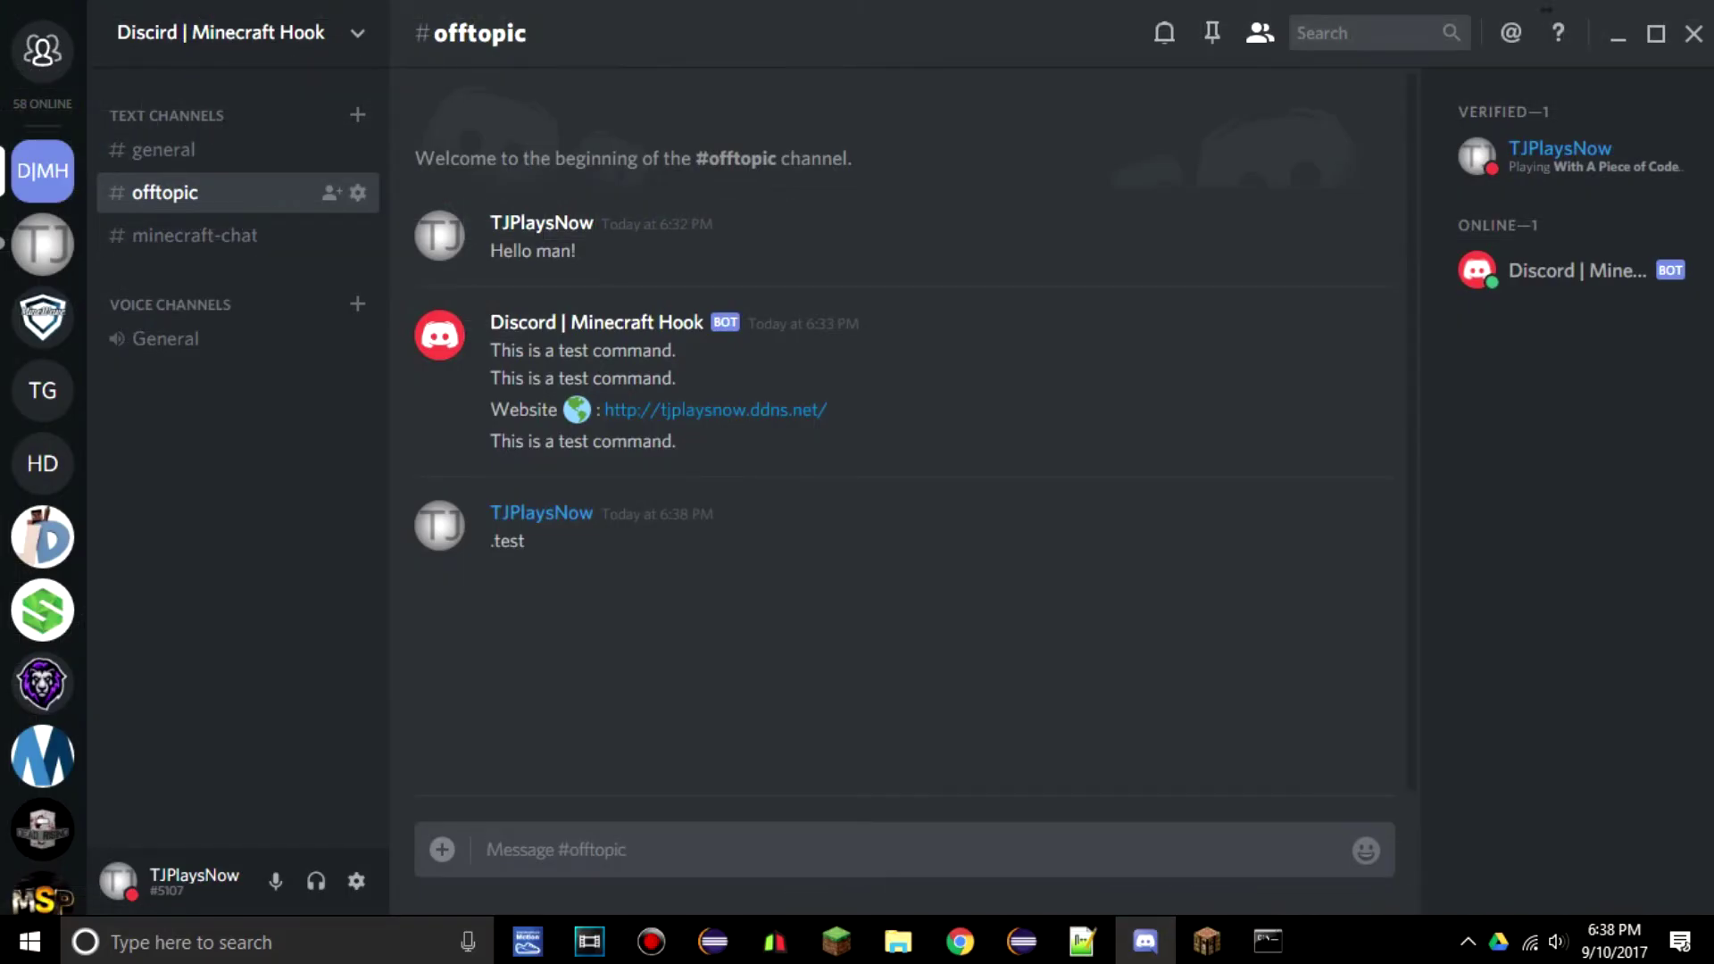
text(/)
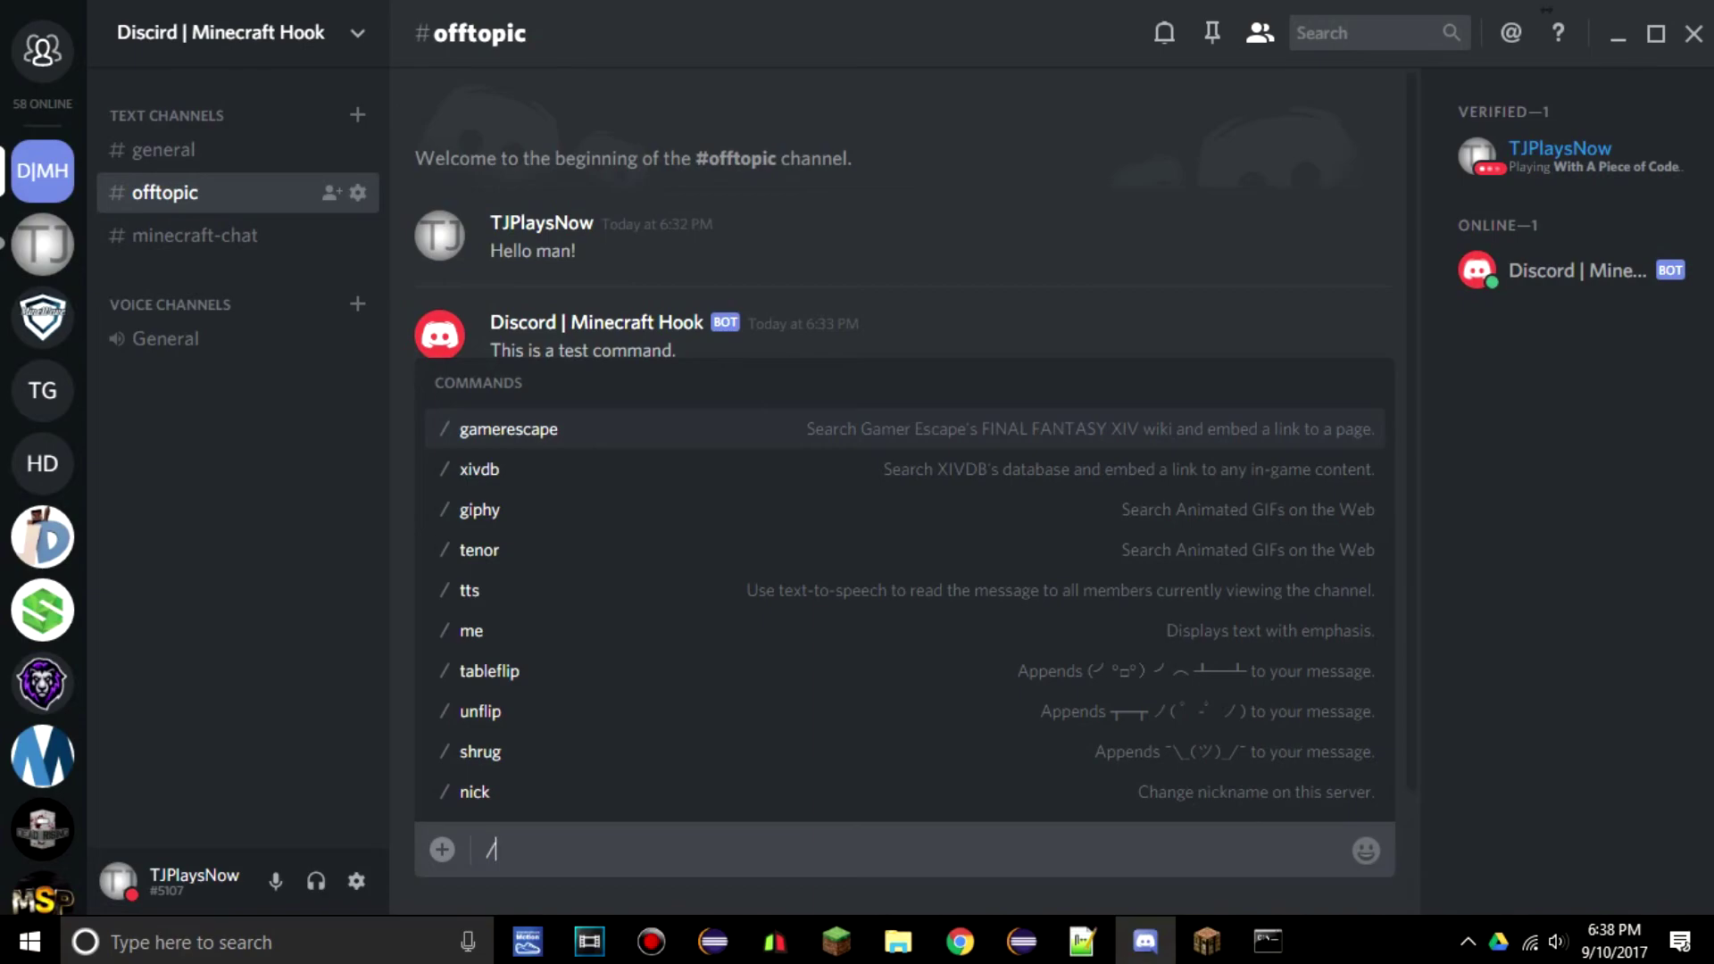
key(Down)
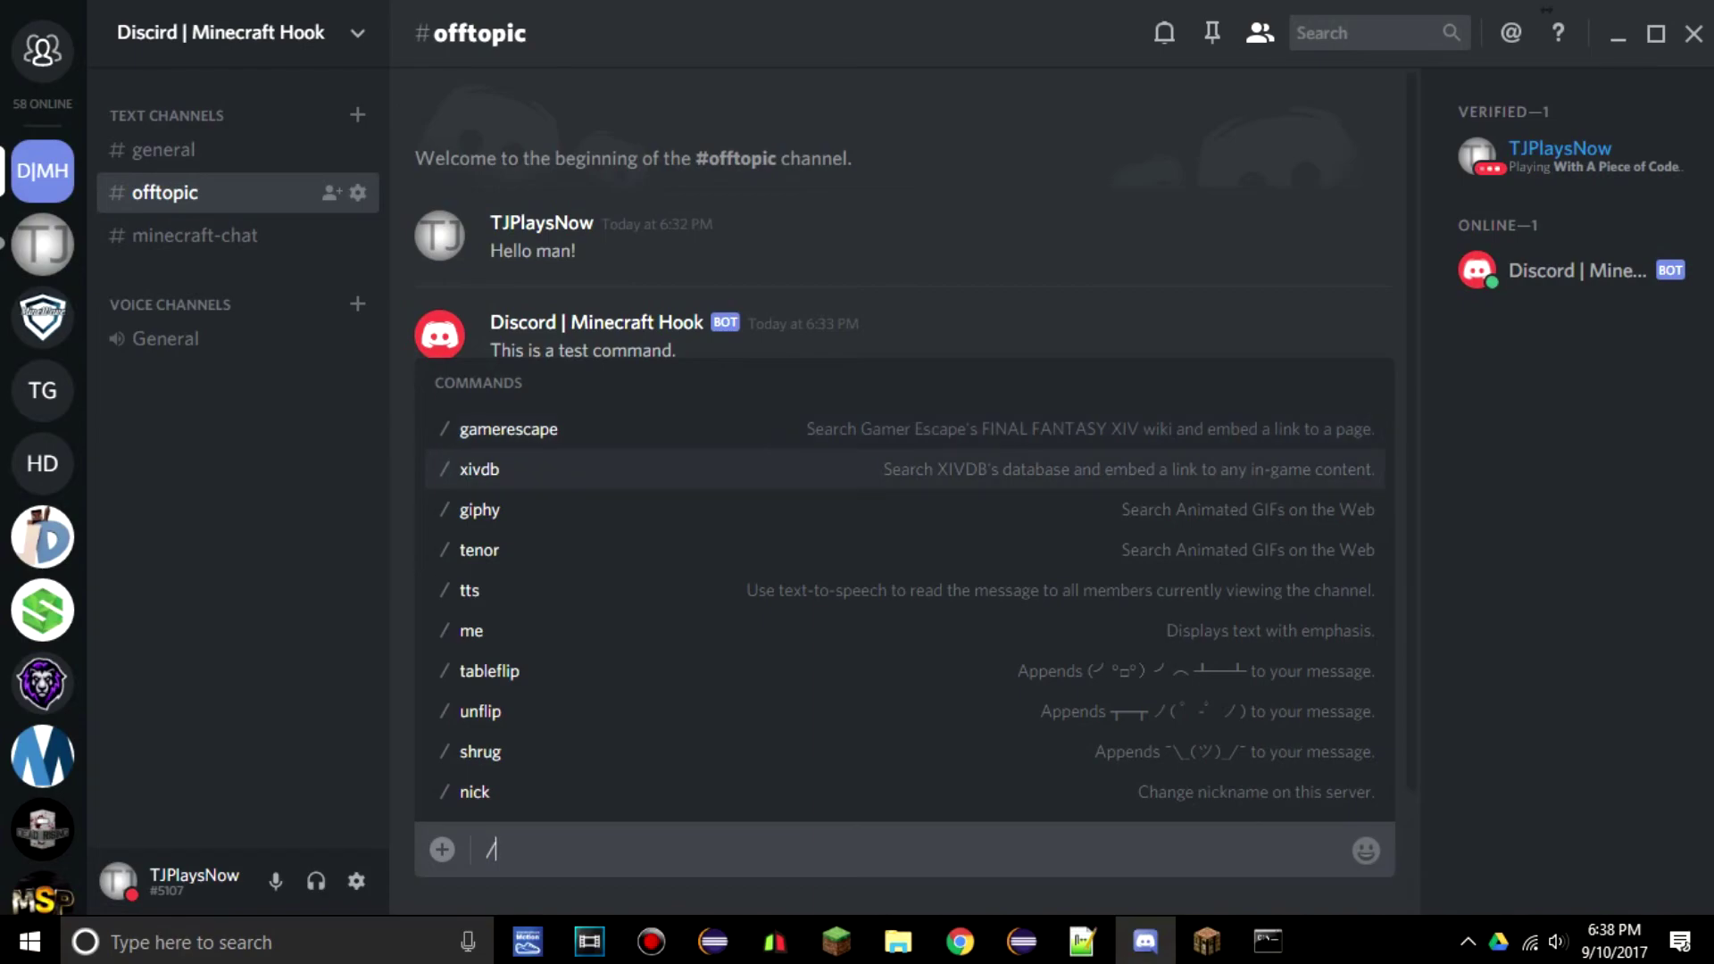
key(Up)
key(Down)
key(Down)
key(Down)
key(Down)
key(Down)
key(Down)
key(Down)
key(Down)
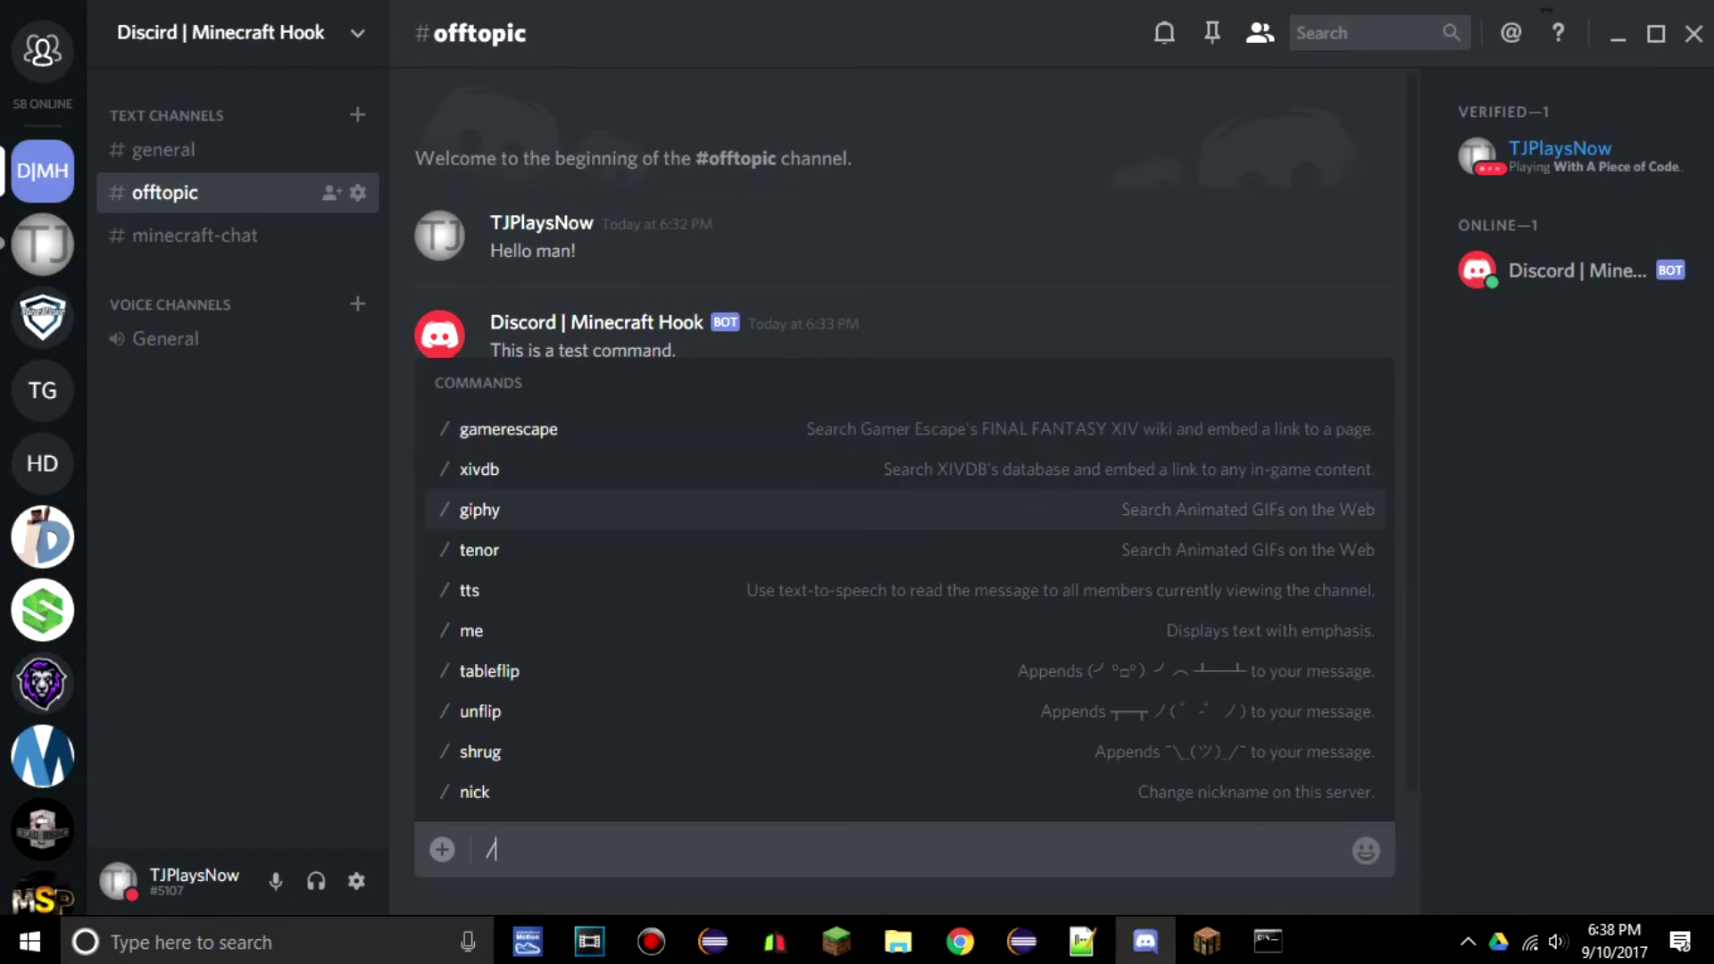
key(Up)
key(Up)
key(Up)
key(Up)
key(Up)
key(Up)
key(Up)
key(Up)
key(Up)
key(Up)
key(Up)
key(Up)
key(Up)
key(Up)
key(Up)
key(Up)
key(Up)
key(Up)
key(Up)
key(Up)
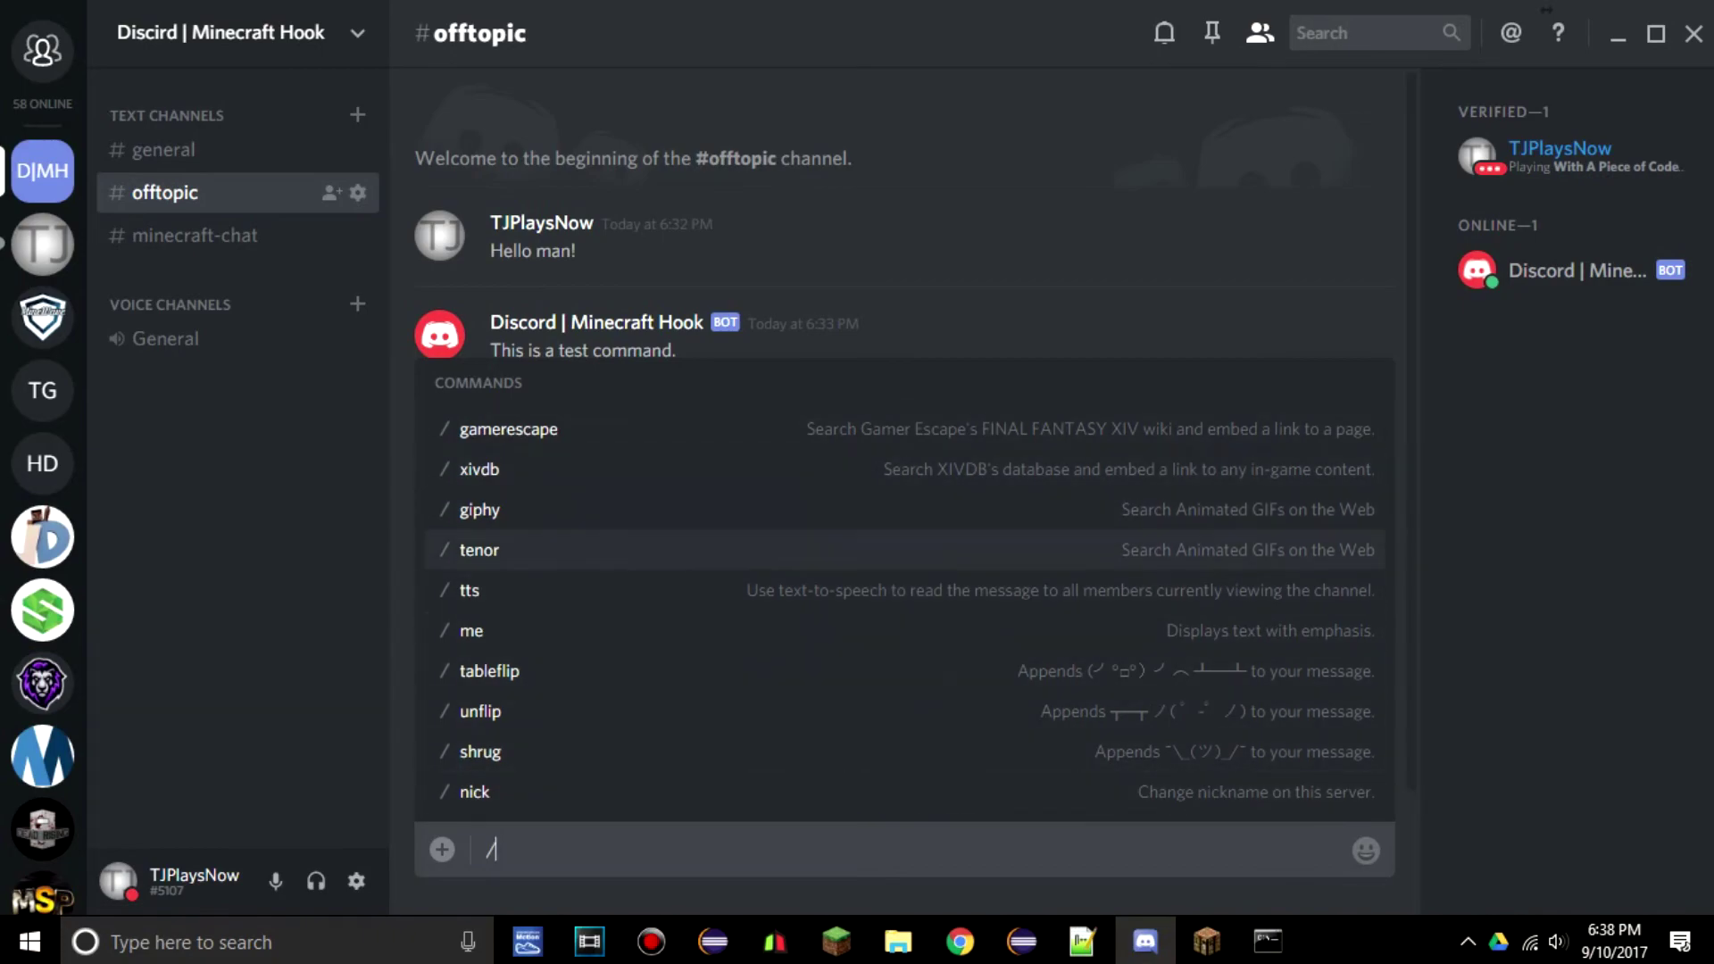
key(Up)
key(Up)
key(Down)
key(Down)
key(Down)
key(Up)
key(Up)
key(Up)
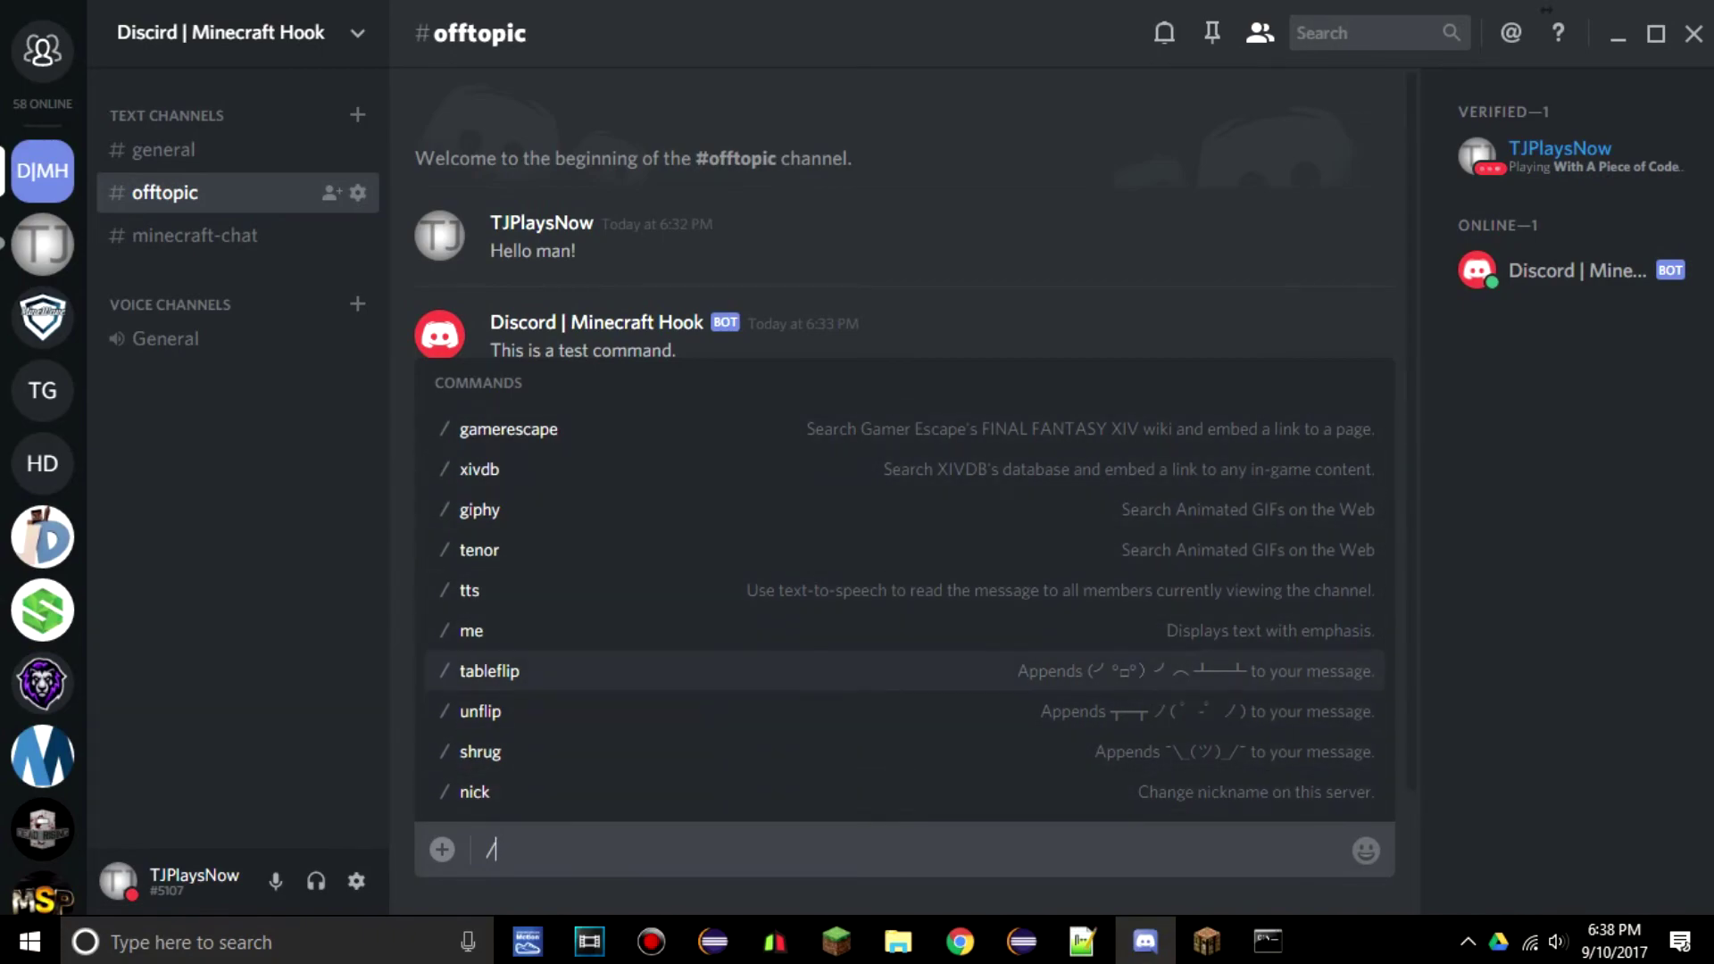
key(Down)
key(Up)
key(BackSpace)
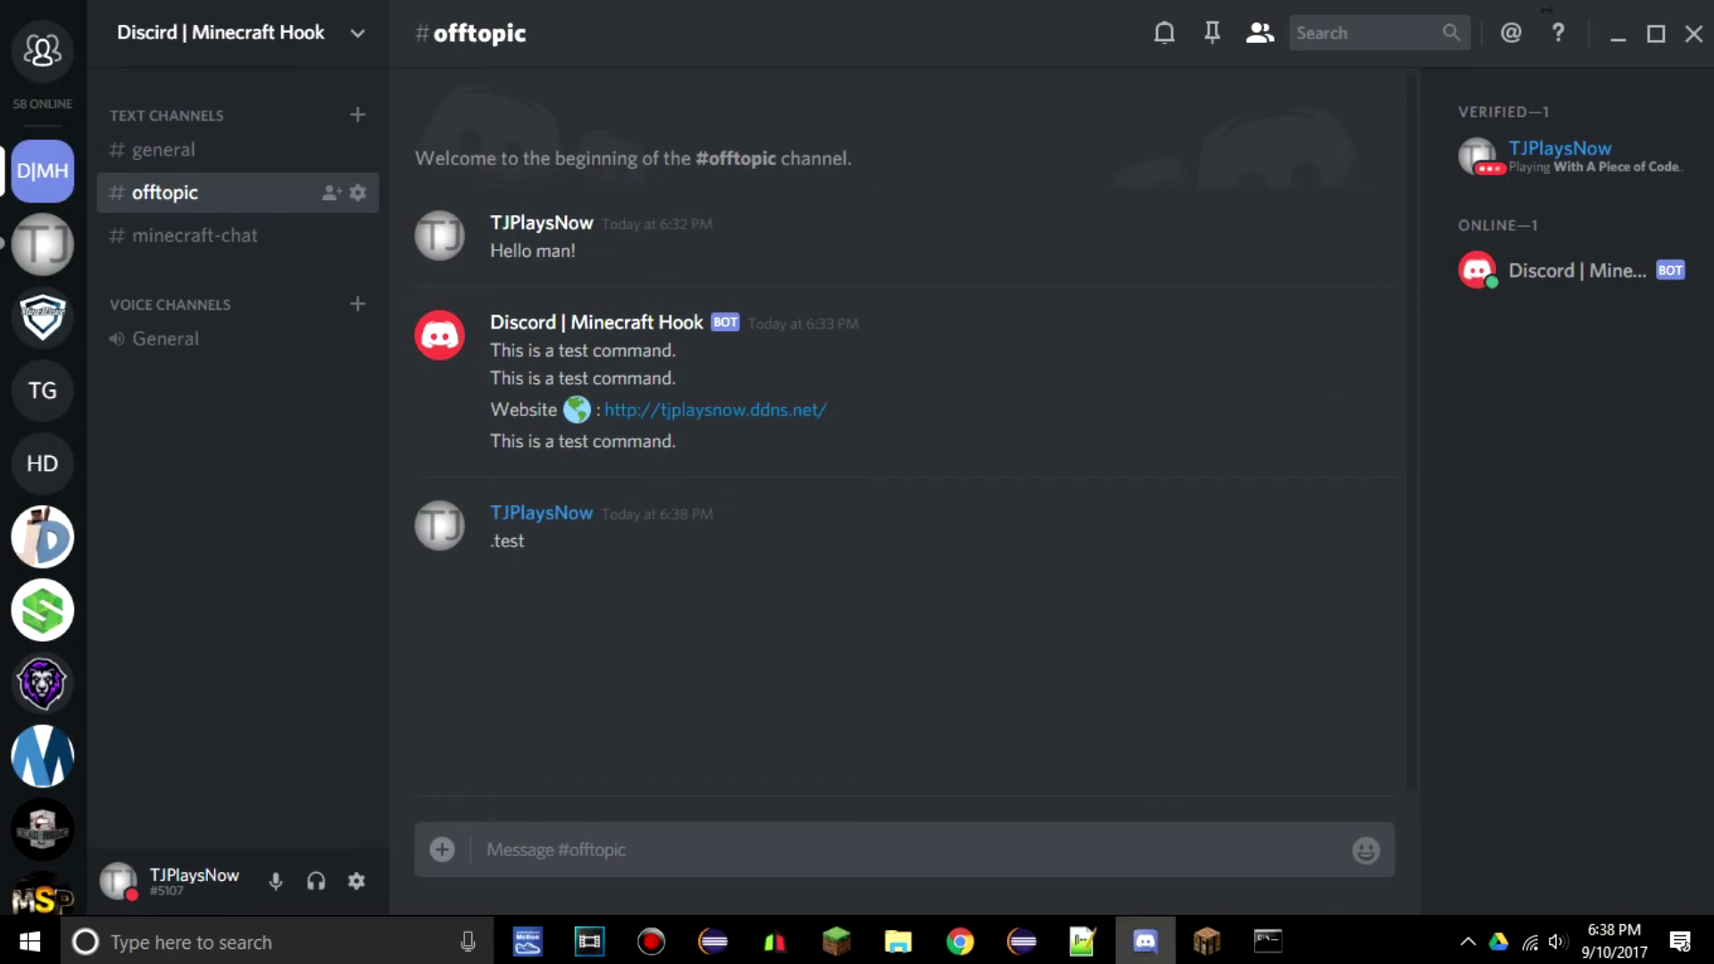
click(1146, 941)
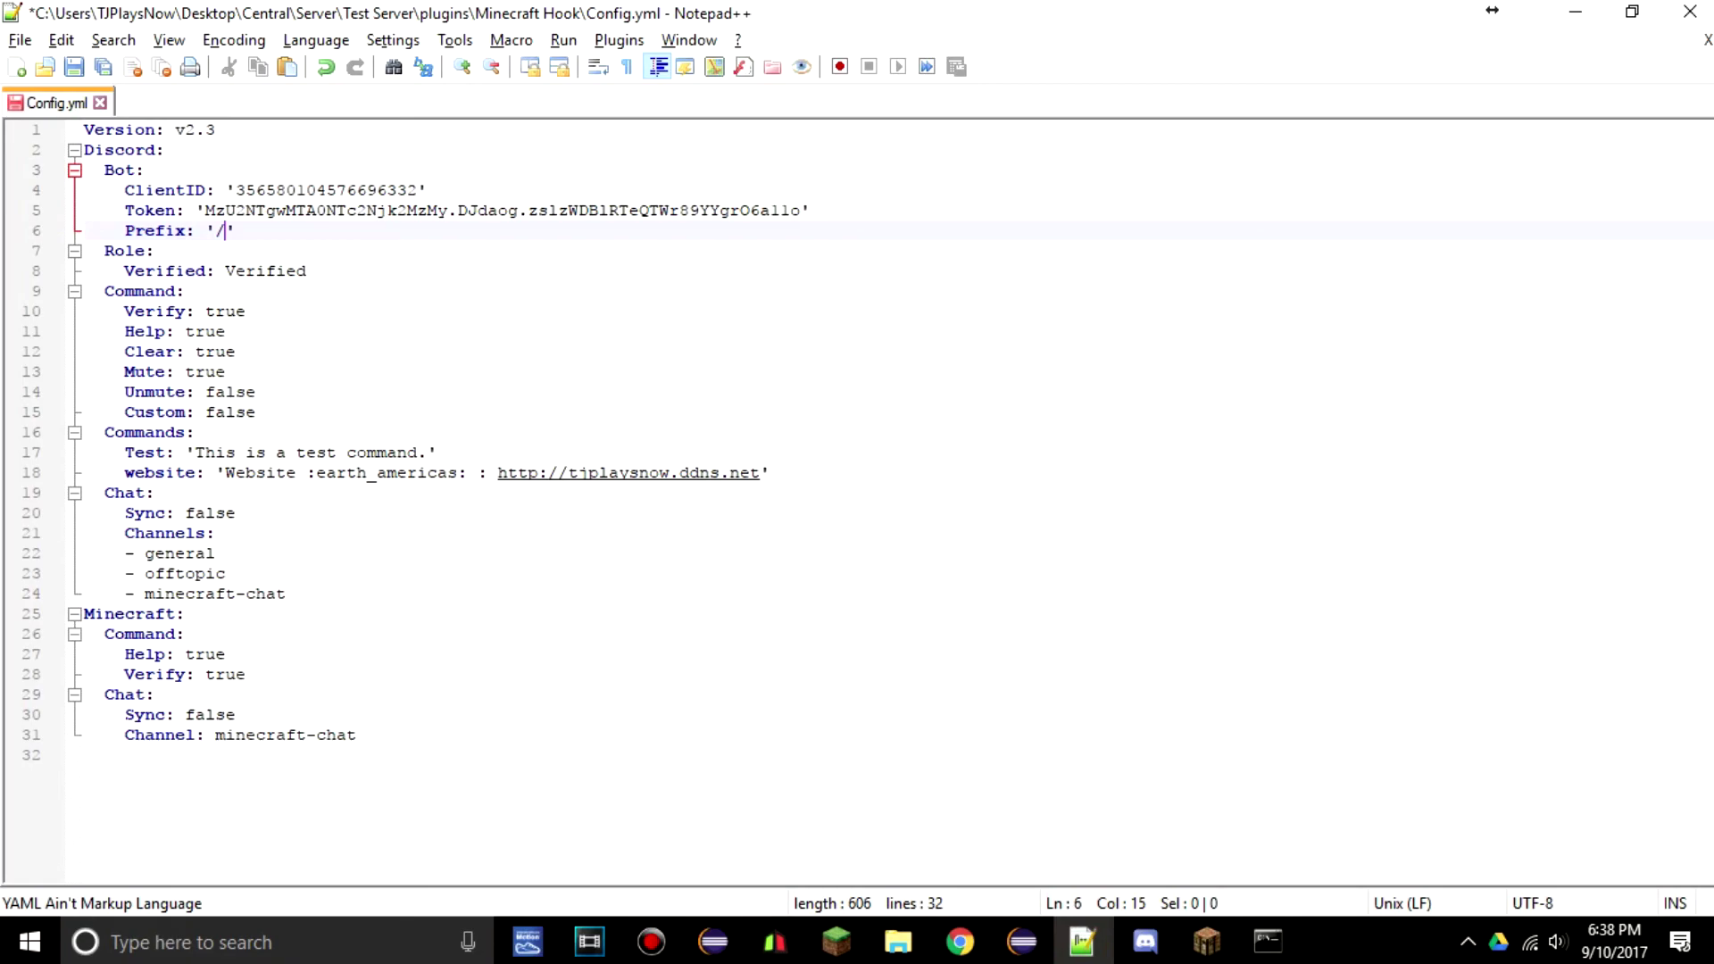
- Set the Minecraft Help and Verify command values to false
click(236, 715)
drag(246, 675, 229, 655)
double_click(208, 654)
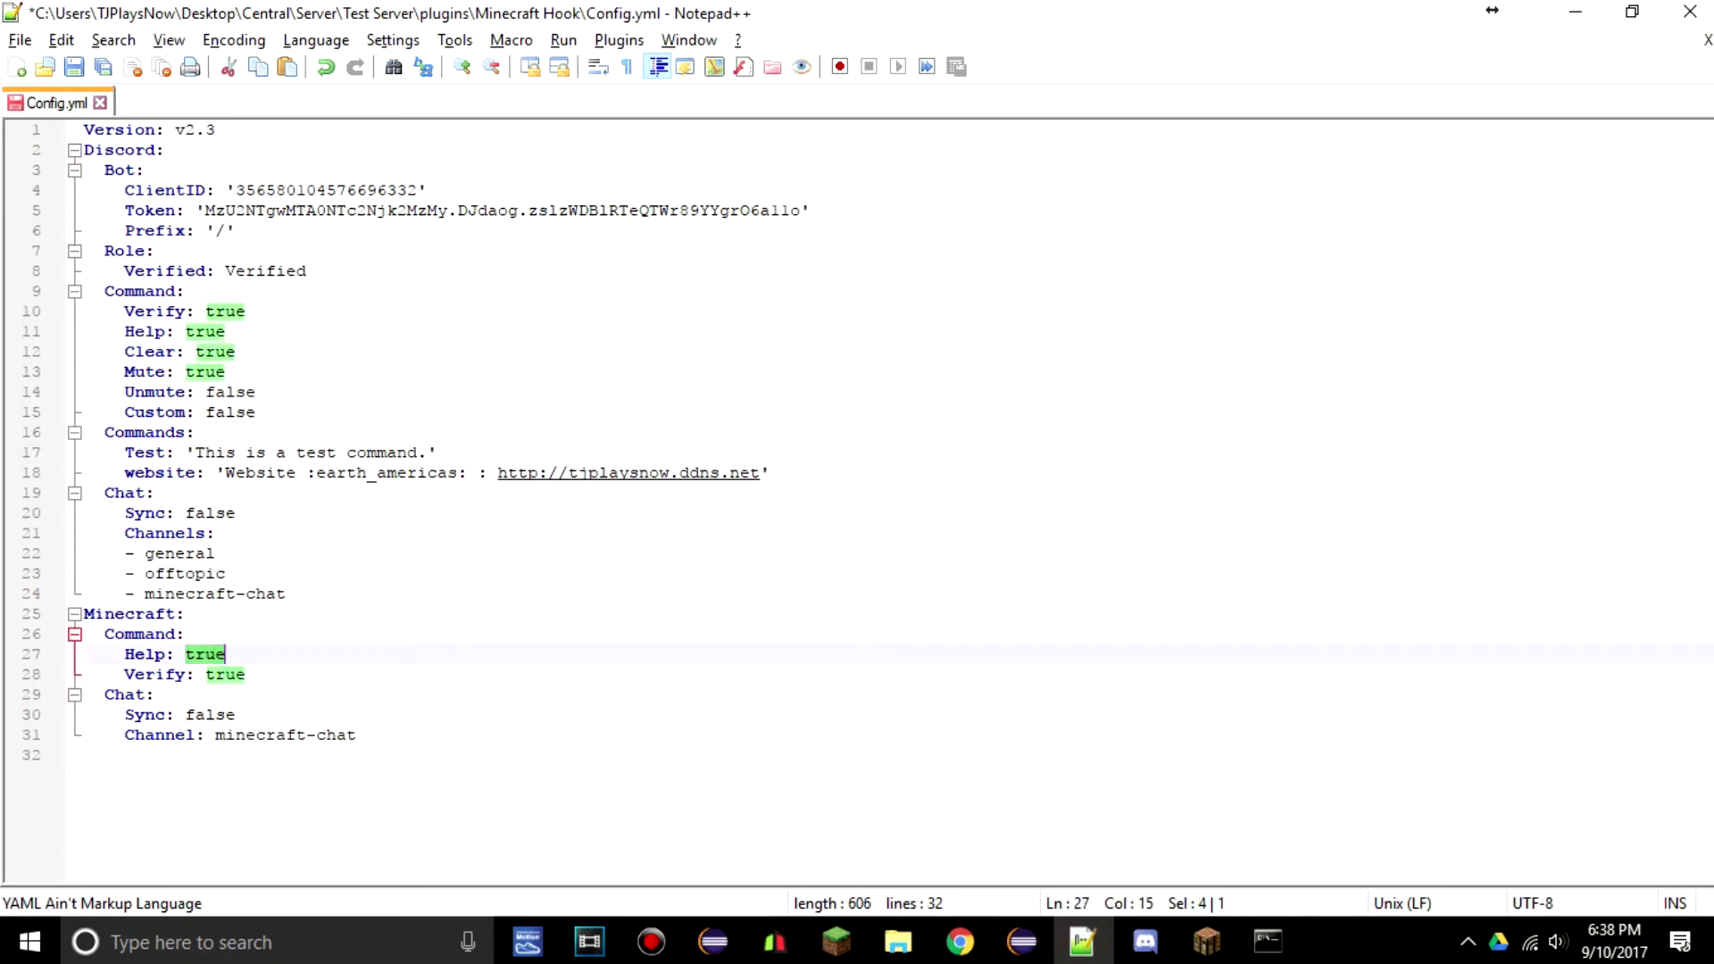
text(false)
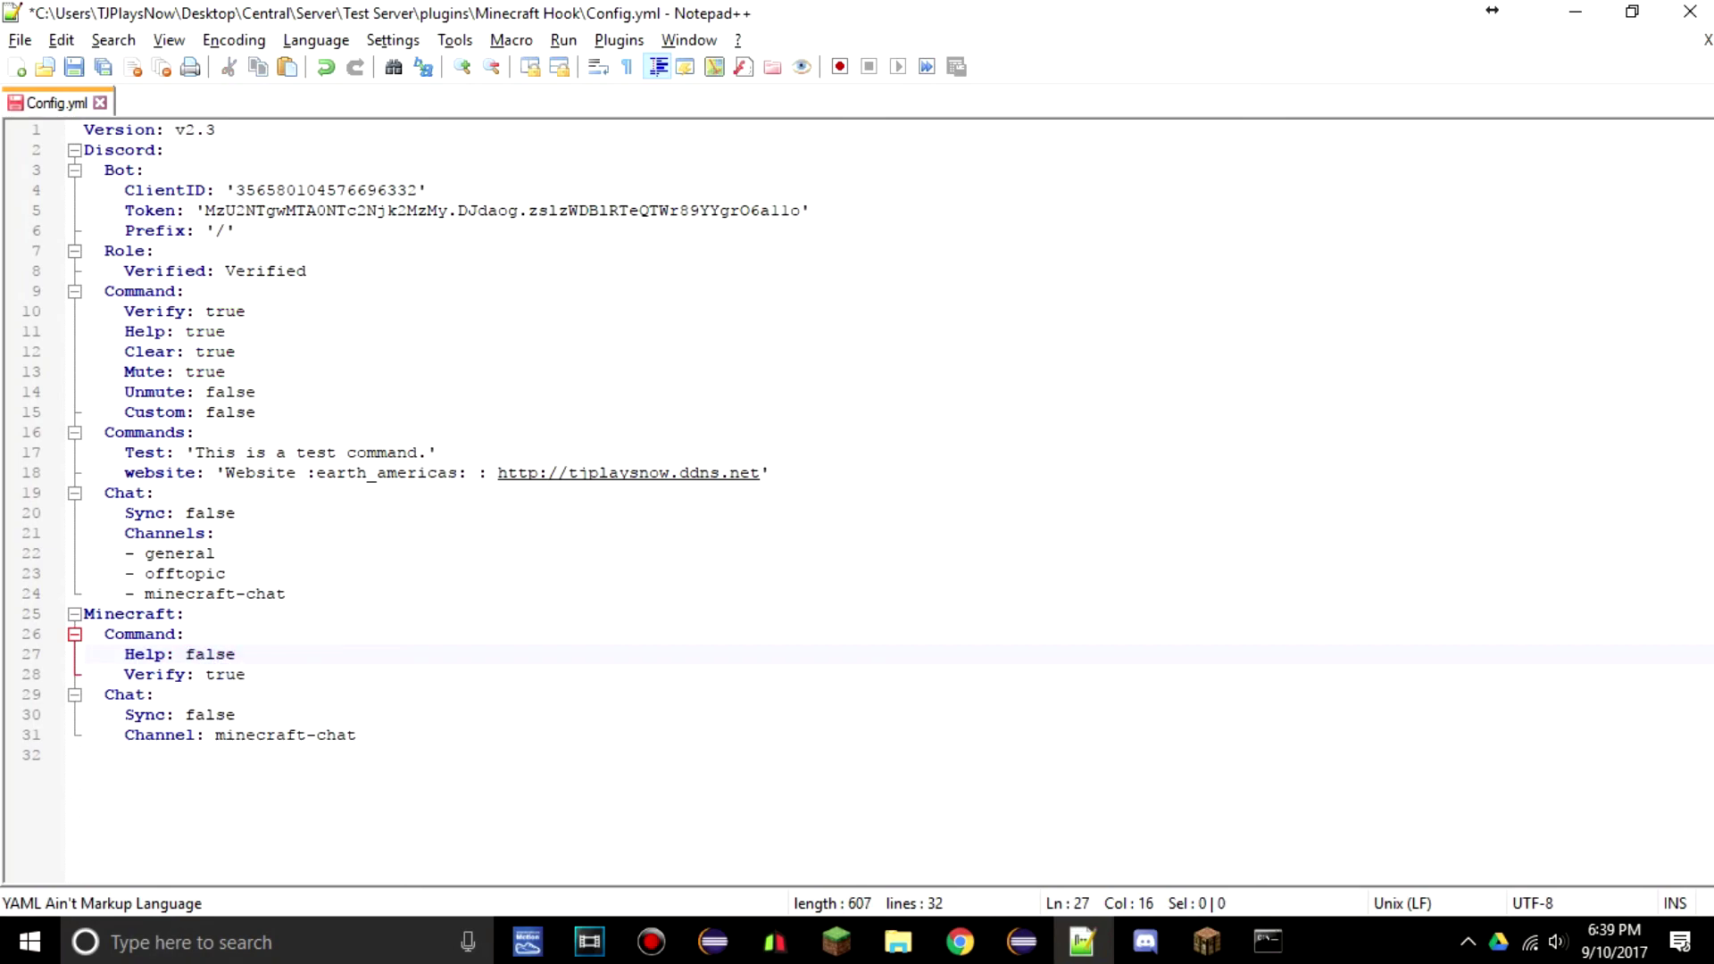
key(Down)
key(Right)
key(ctrl+shift+Left)
text(false)
key(Right)
- Change the Minecraft Verify and Help values back to true
key(Left)
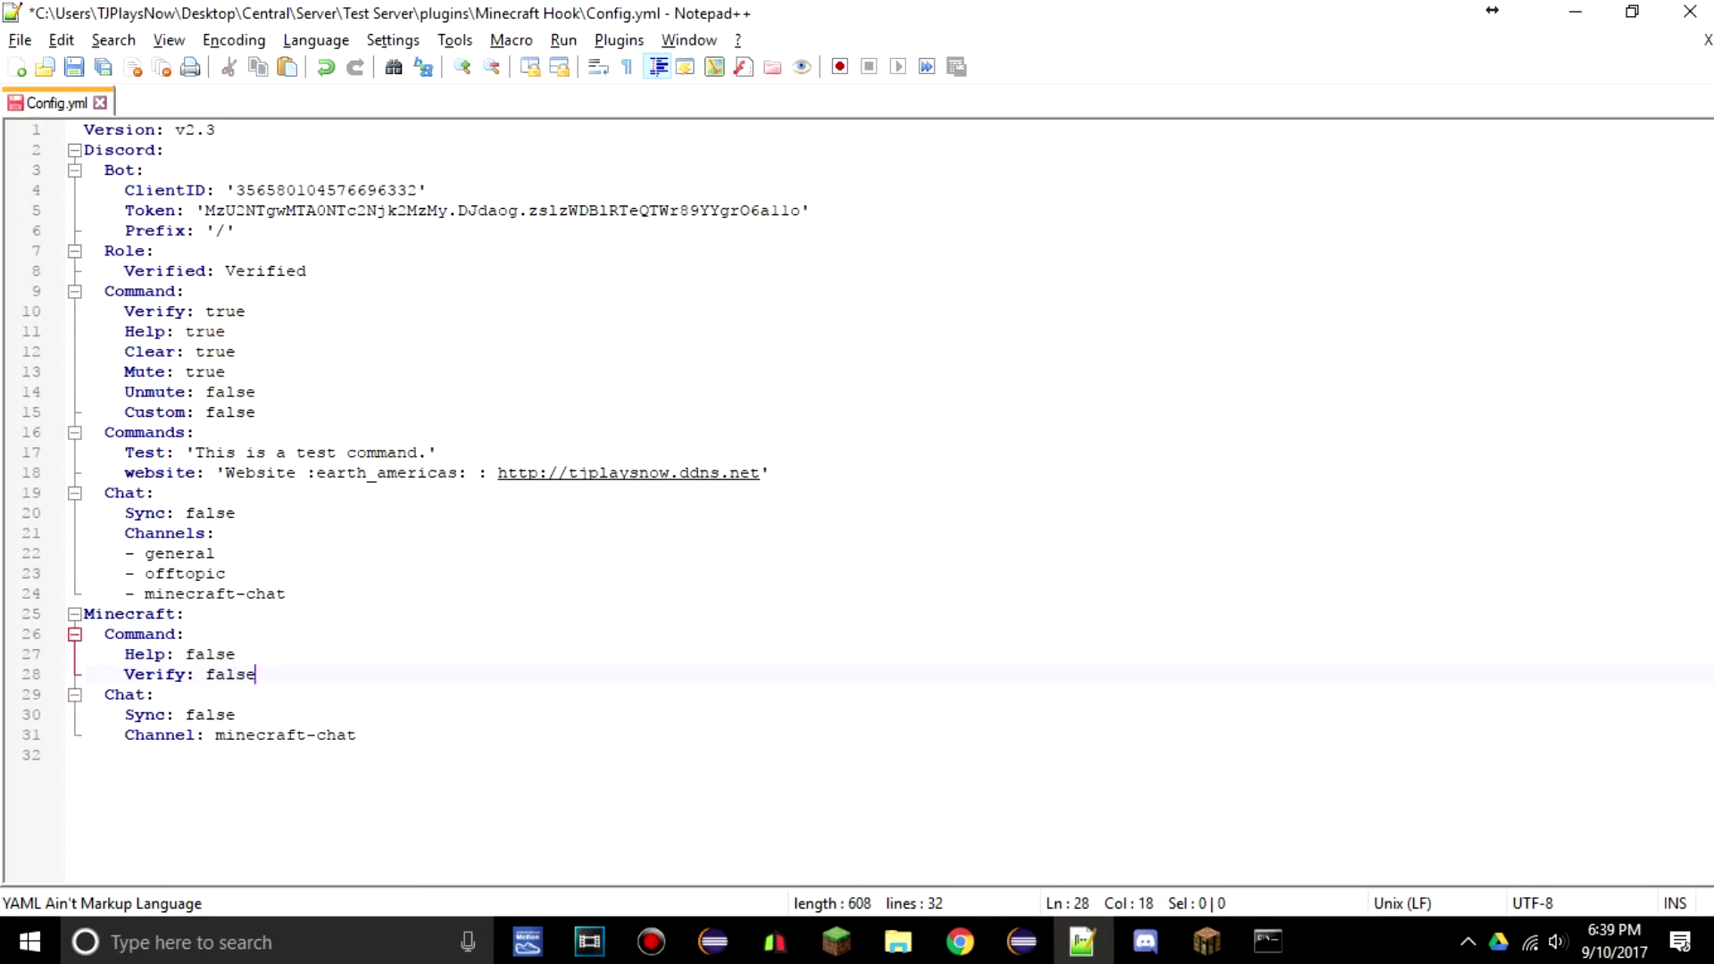
key(Up)
key(ctrl+shift+Left)
key(Right)
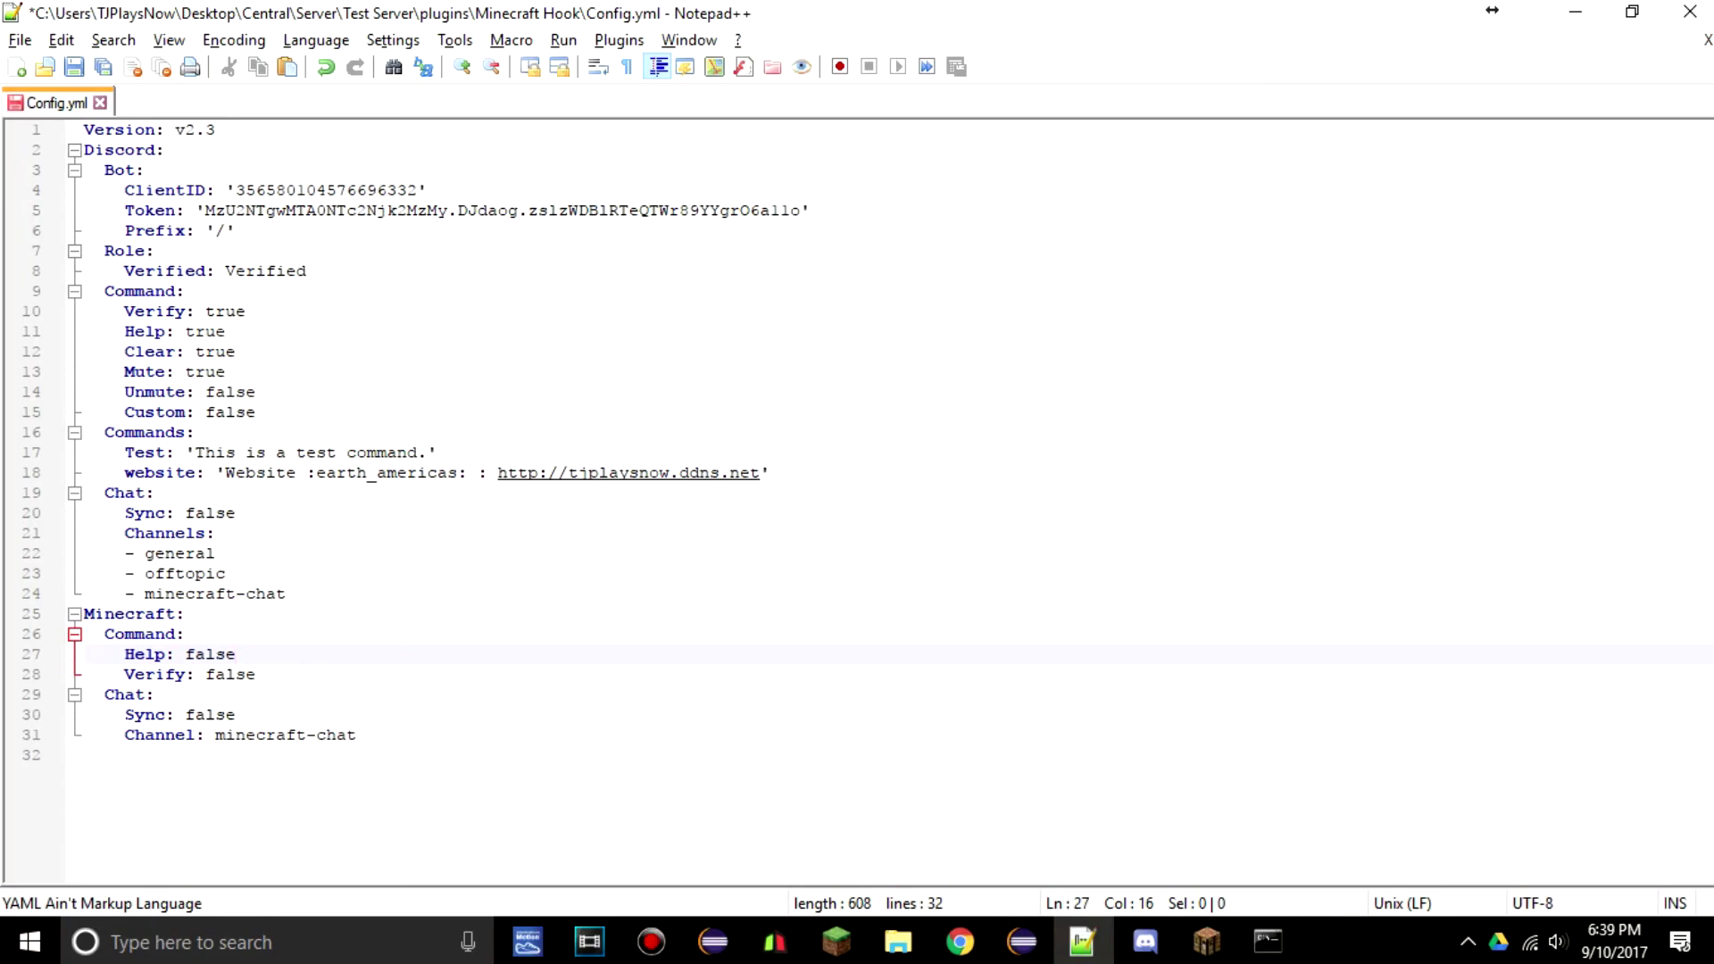
key(Down)
key(End)
key(ctrl+shift+Left)
text(true)
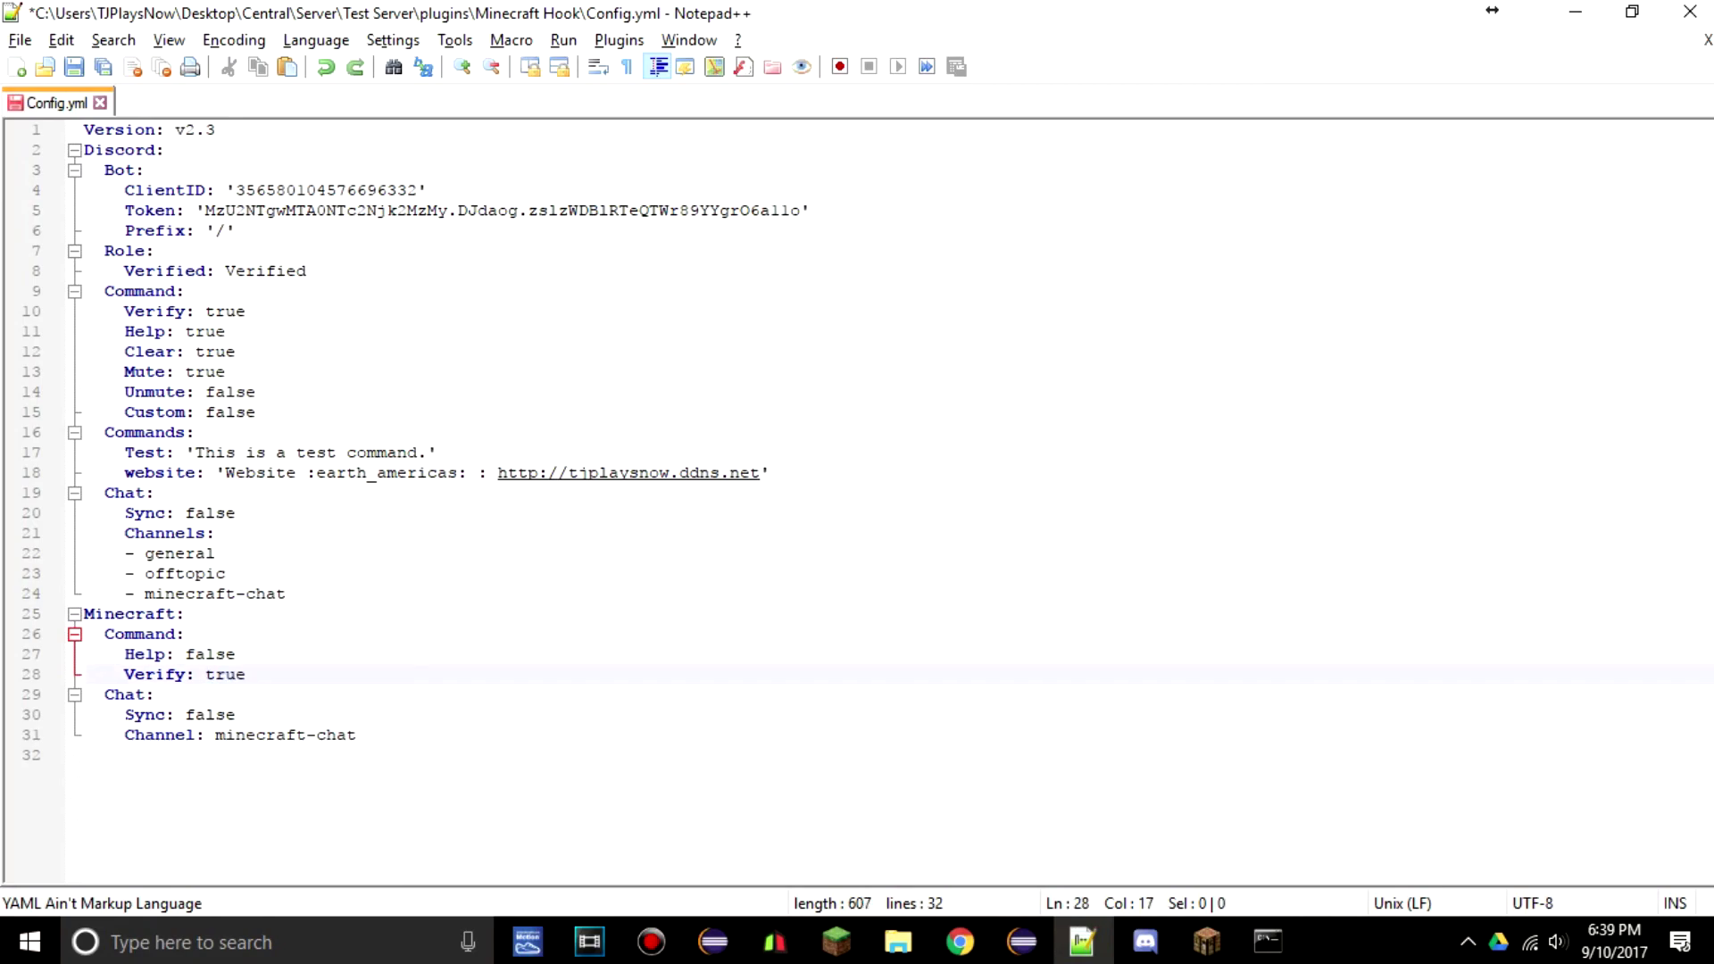
key(Up)
key(End)
key(ctrl+shift+Left)
text(true)
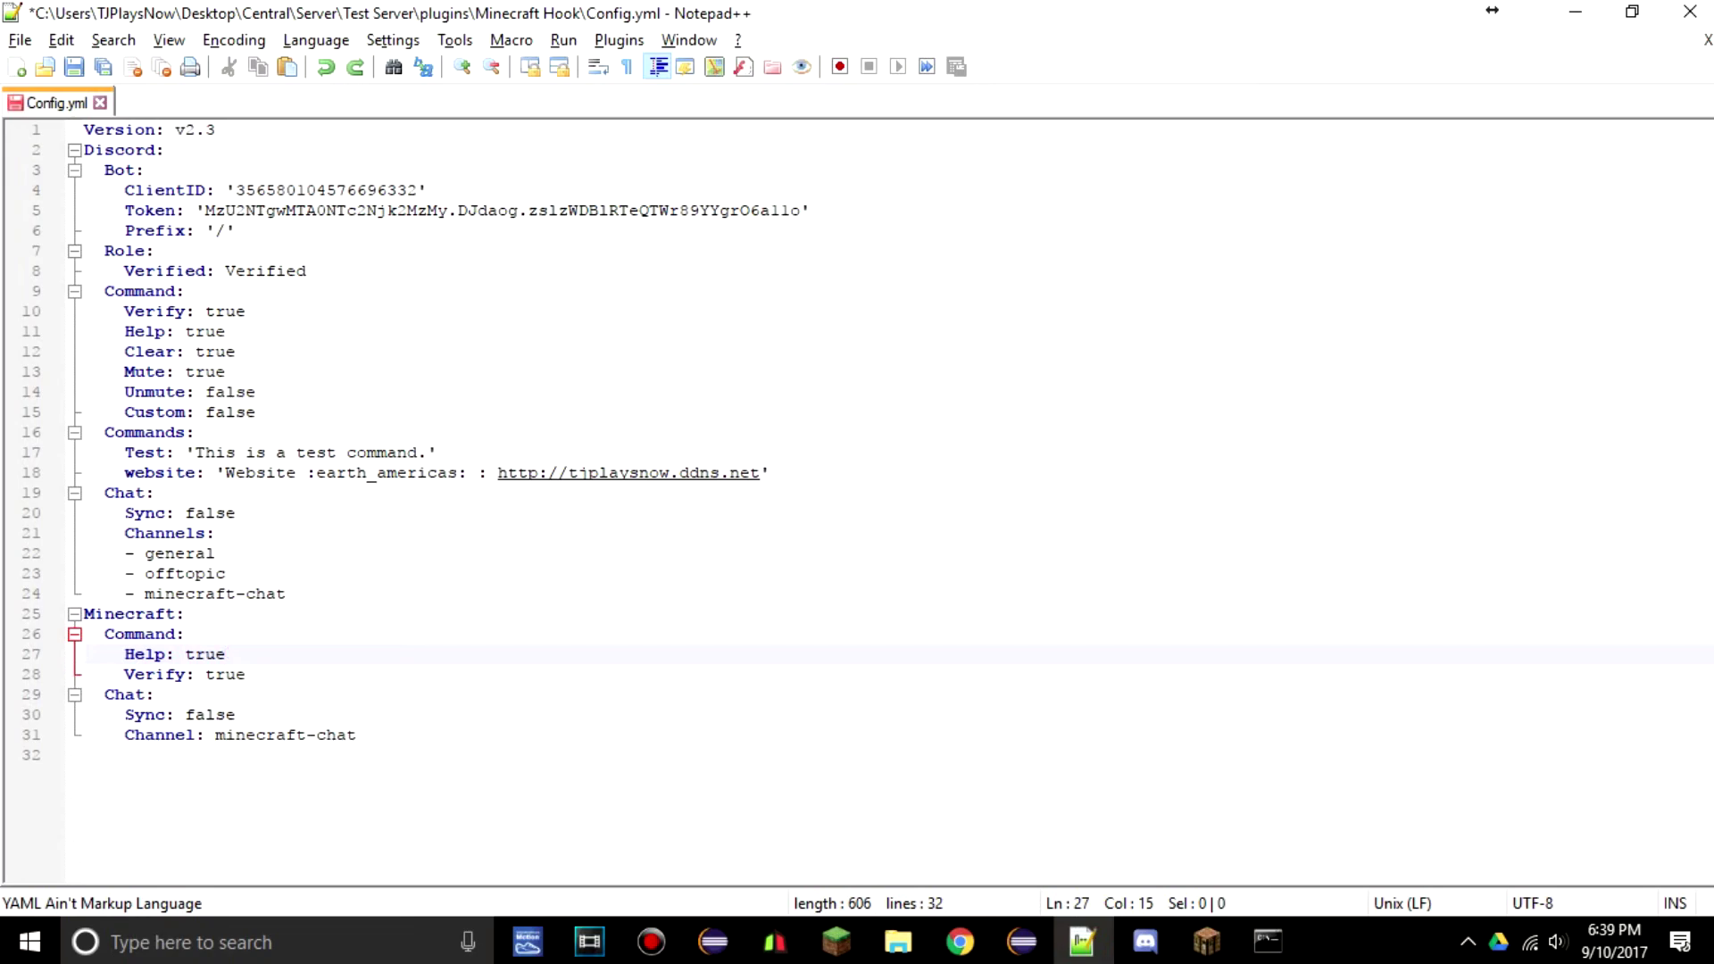
- Highlight the settings from line 9 down to the last line to point them out
click(84, 756)
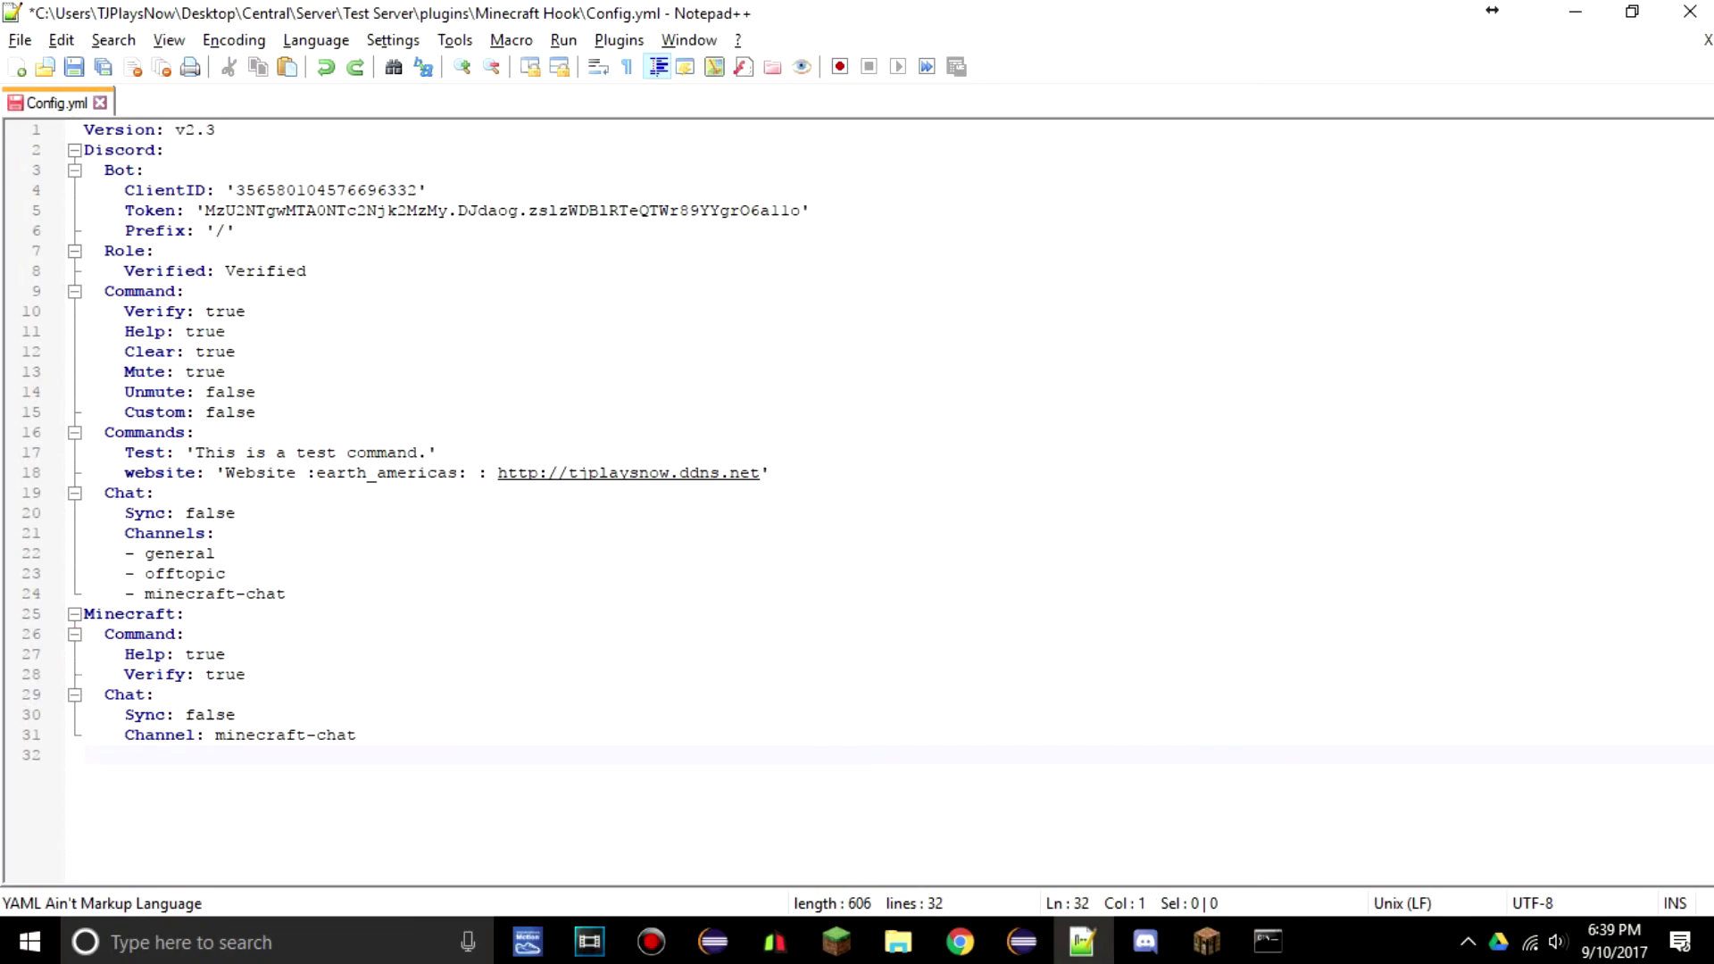
drag(84, 755, 185, 292)
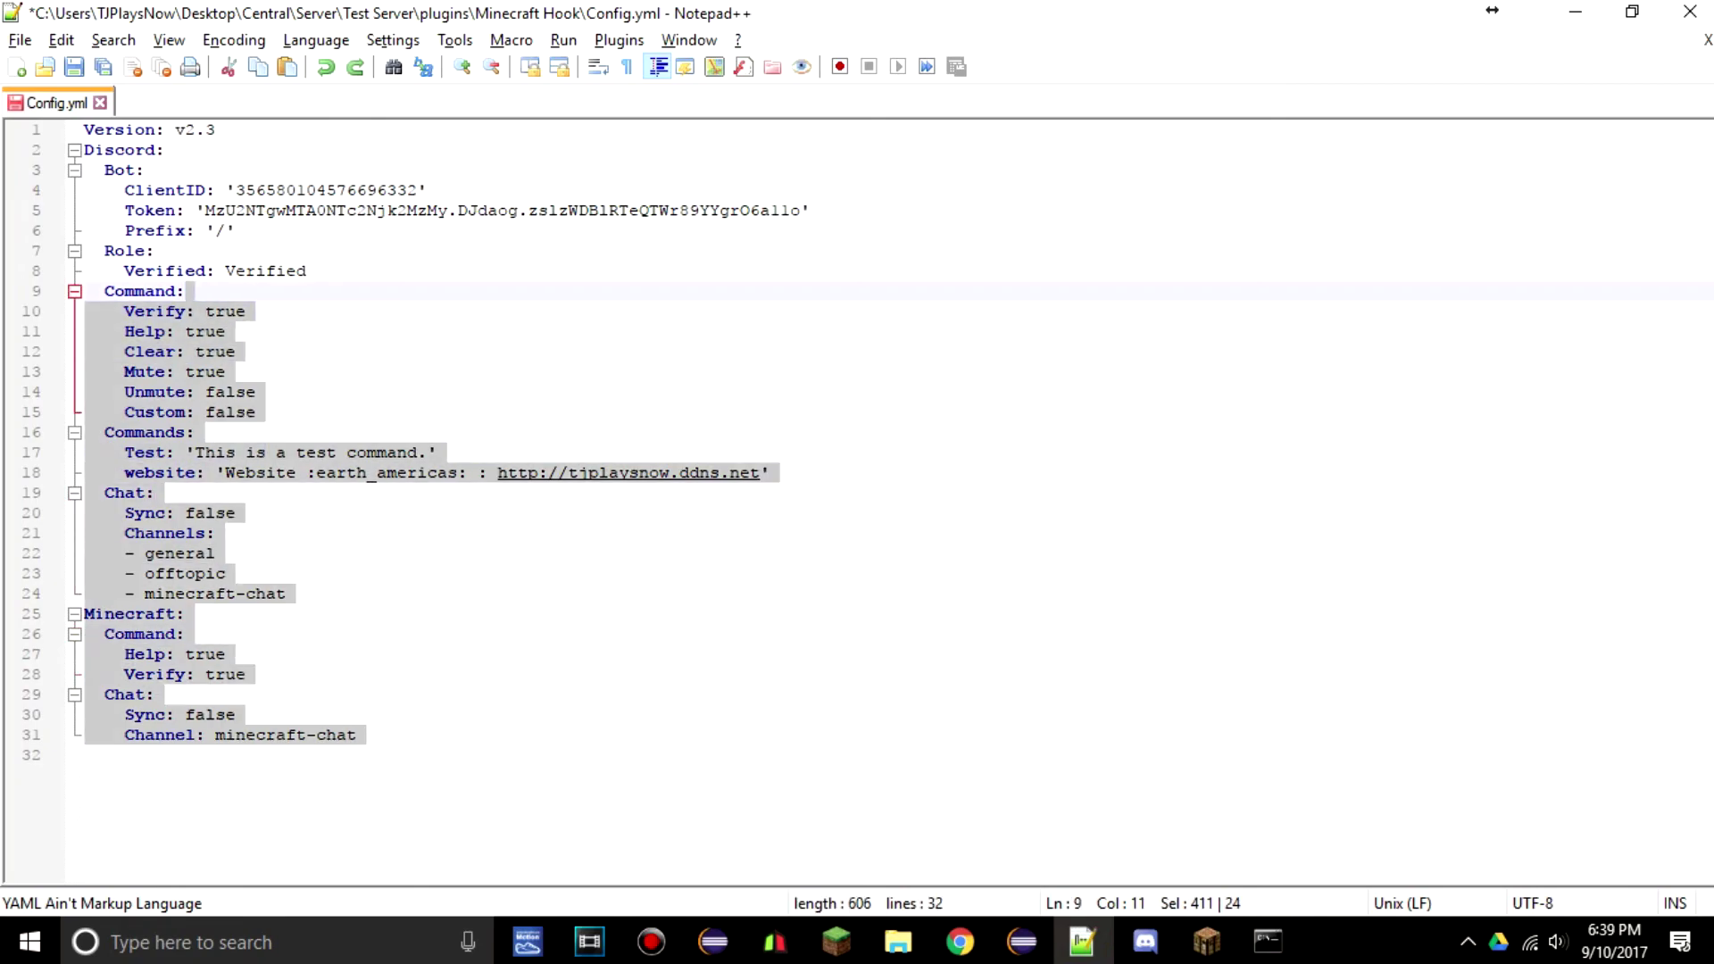
click(437, 452)
click(85, 755)
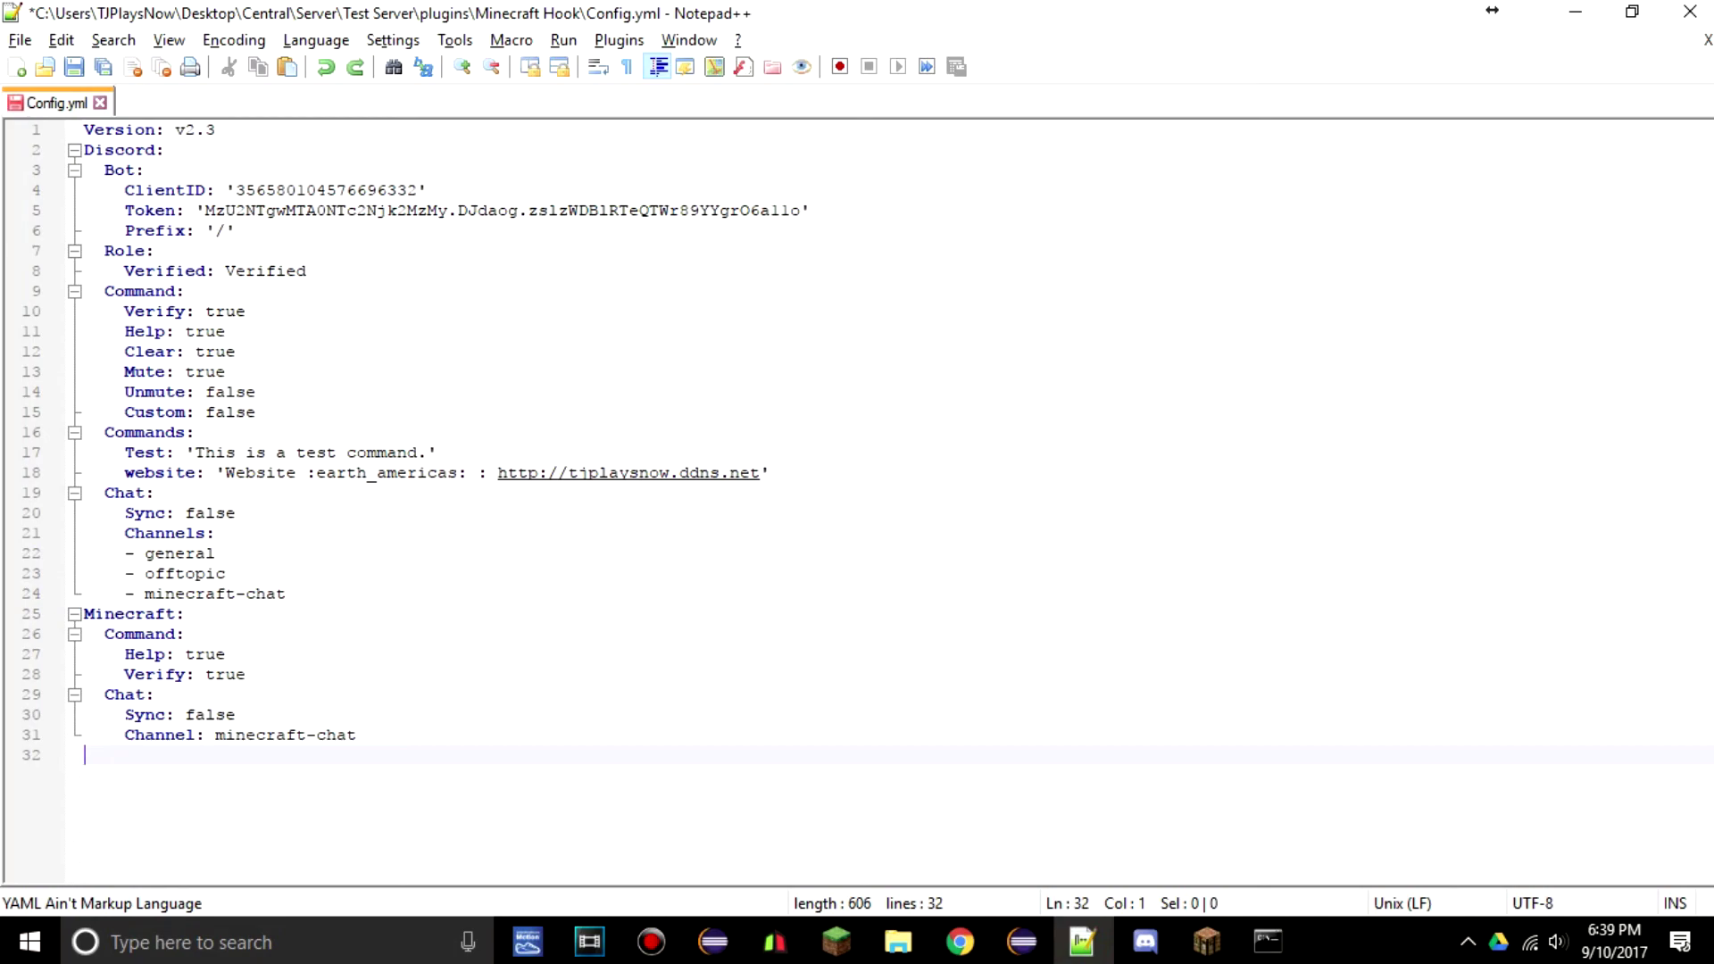
- Scroll the Test Server console log to the message handler's NullPointerException warning
click(1268, 942)
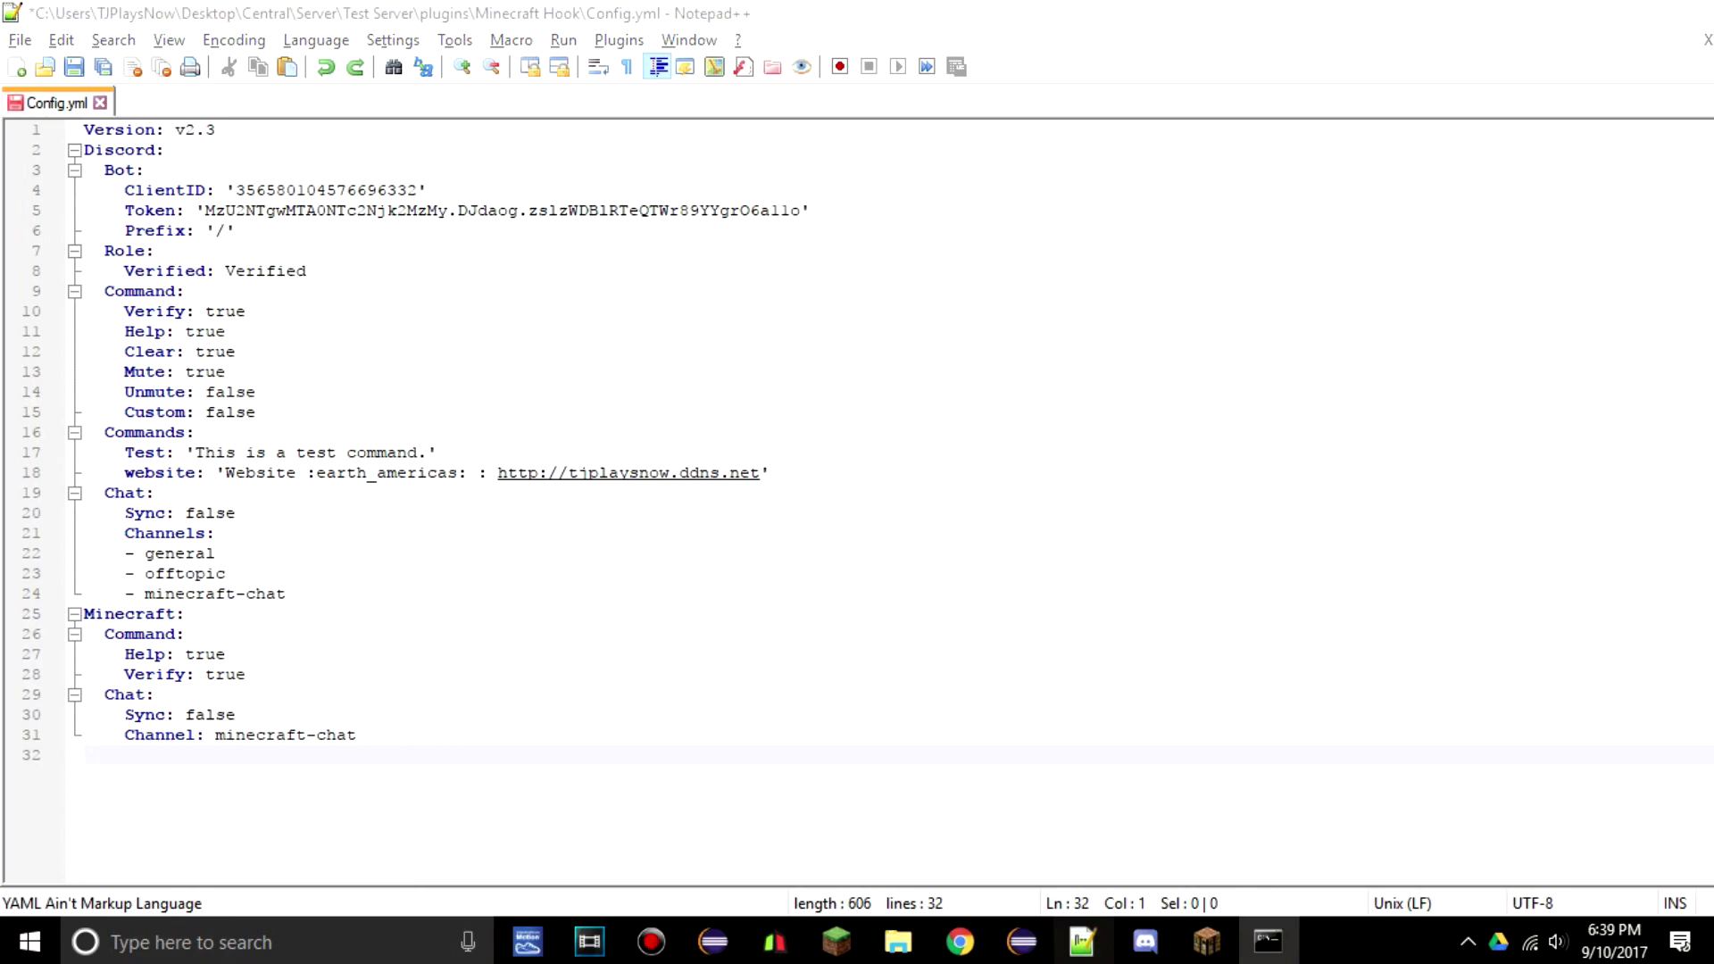
scroll(850, 471, down, 3)
scroll(857, 446, up, 2)
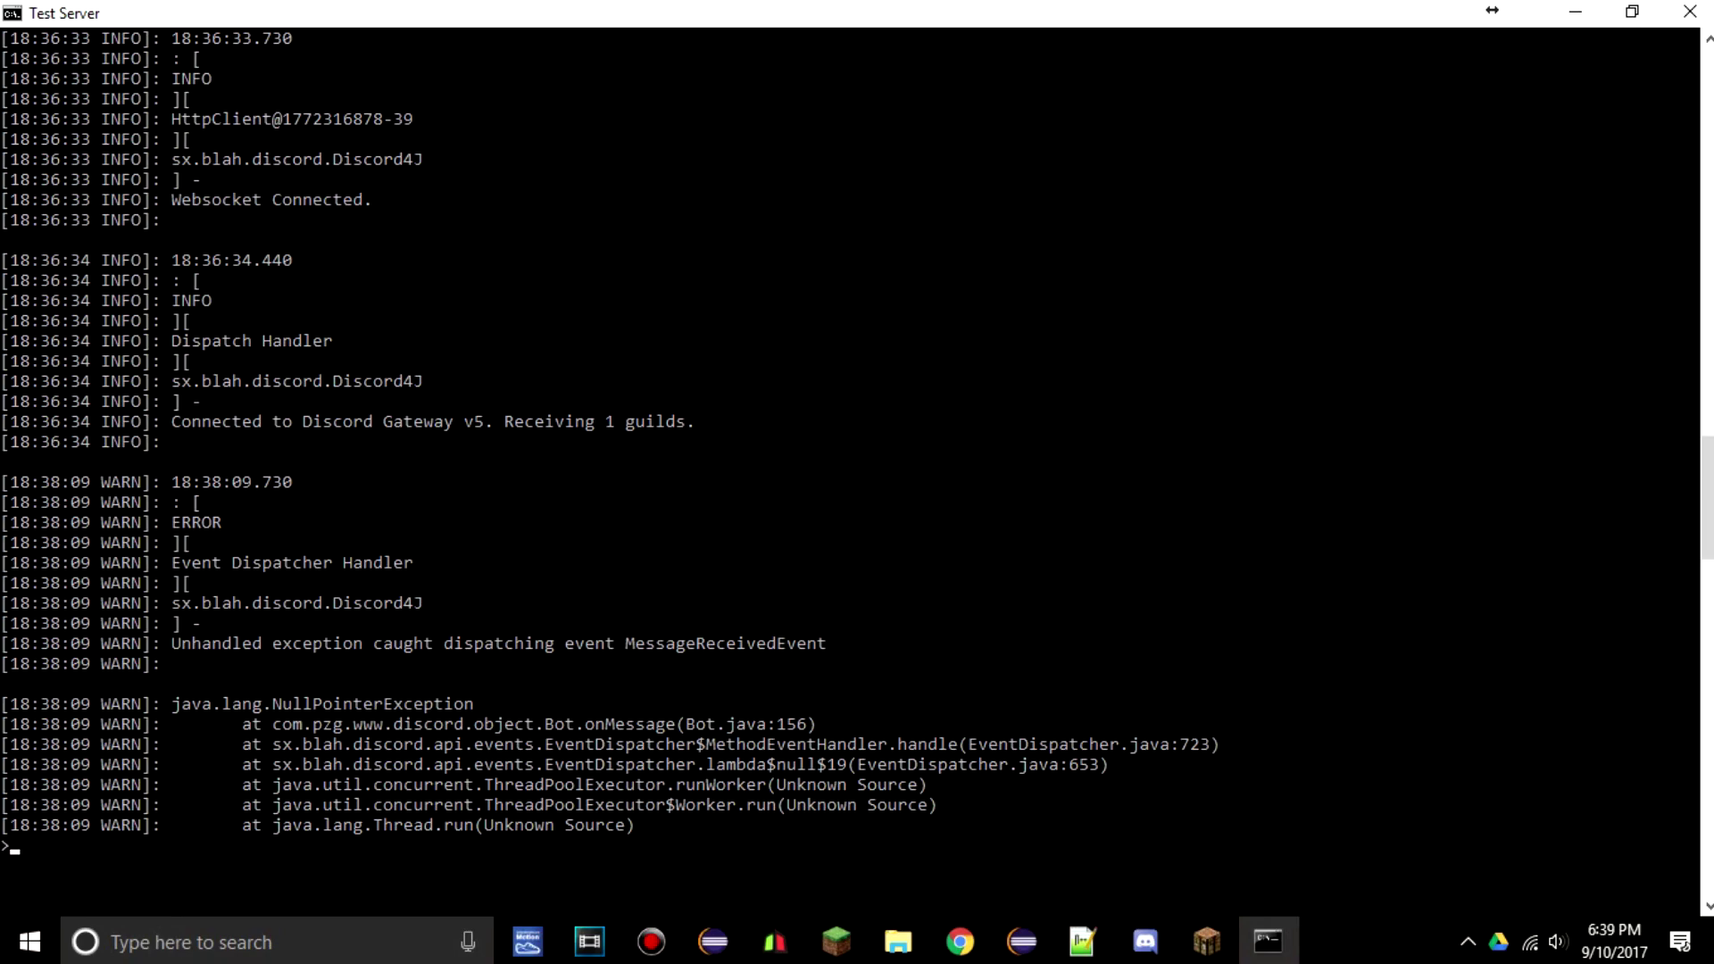
- Send '! lol' in #offtopic and check the Test Server console for the new NullPointerException
click(1145, 941)
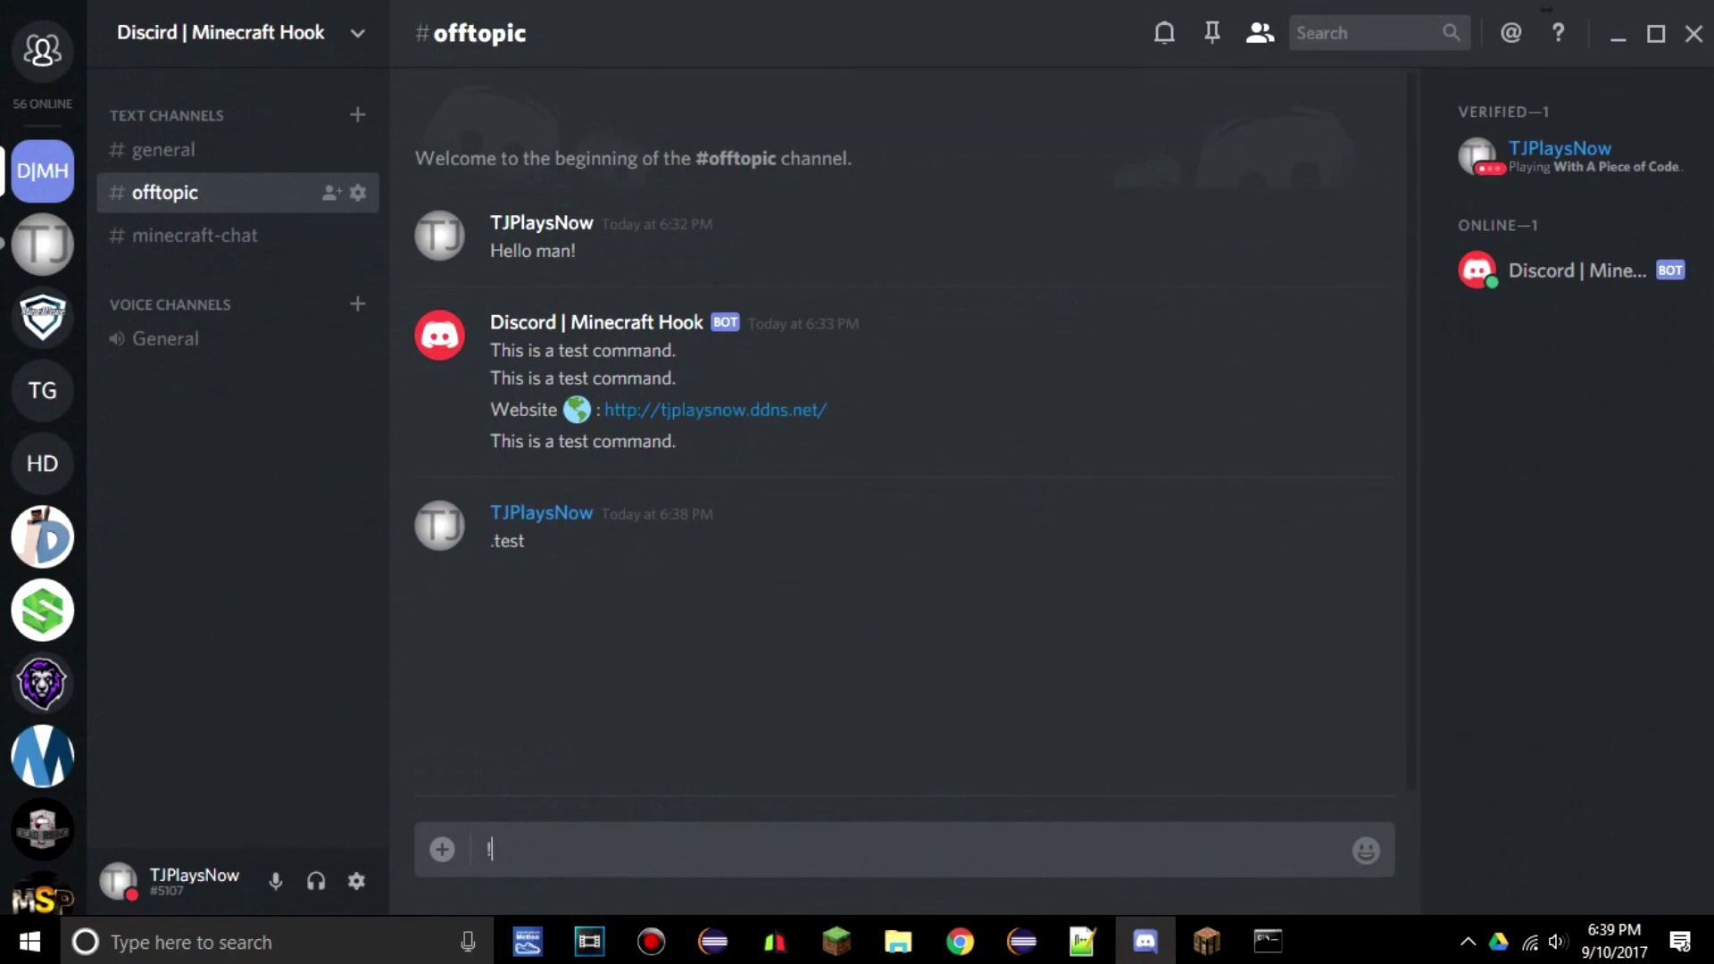
text(! lol)
key(Return)
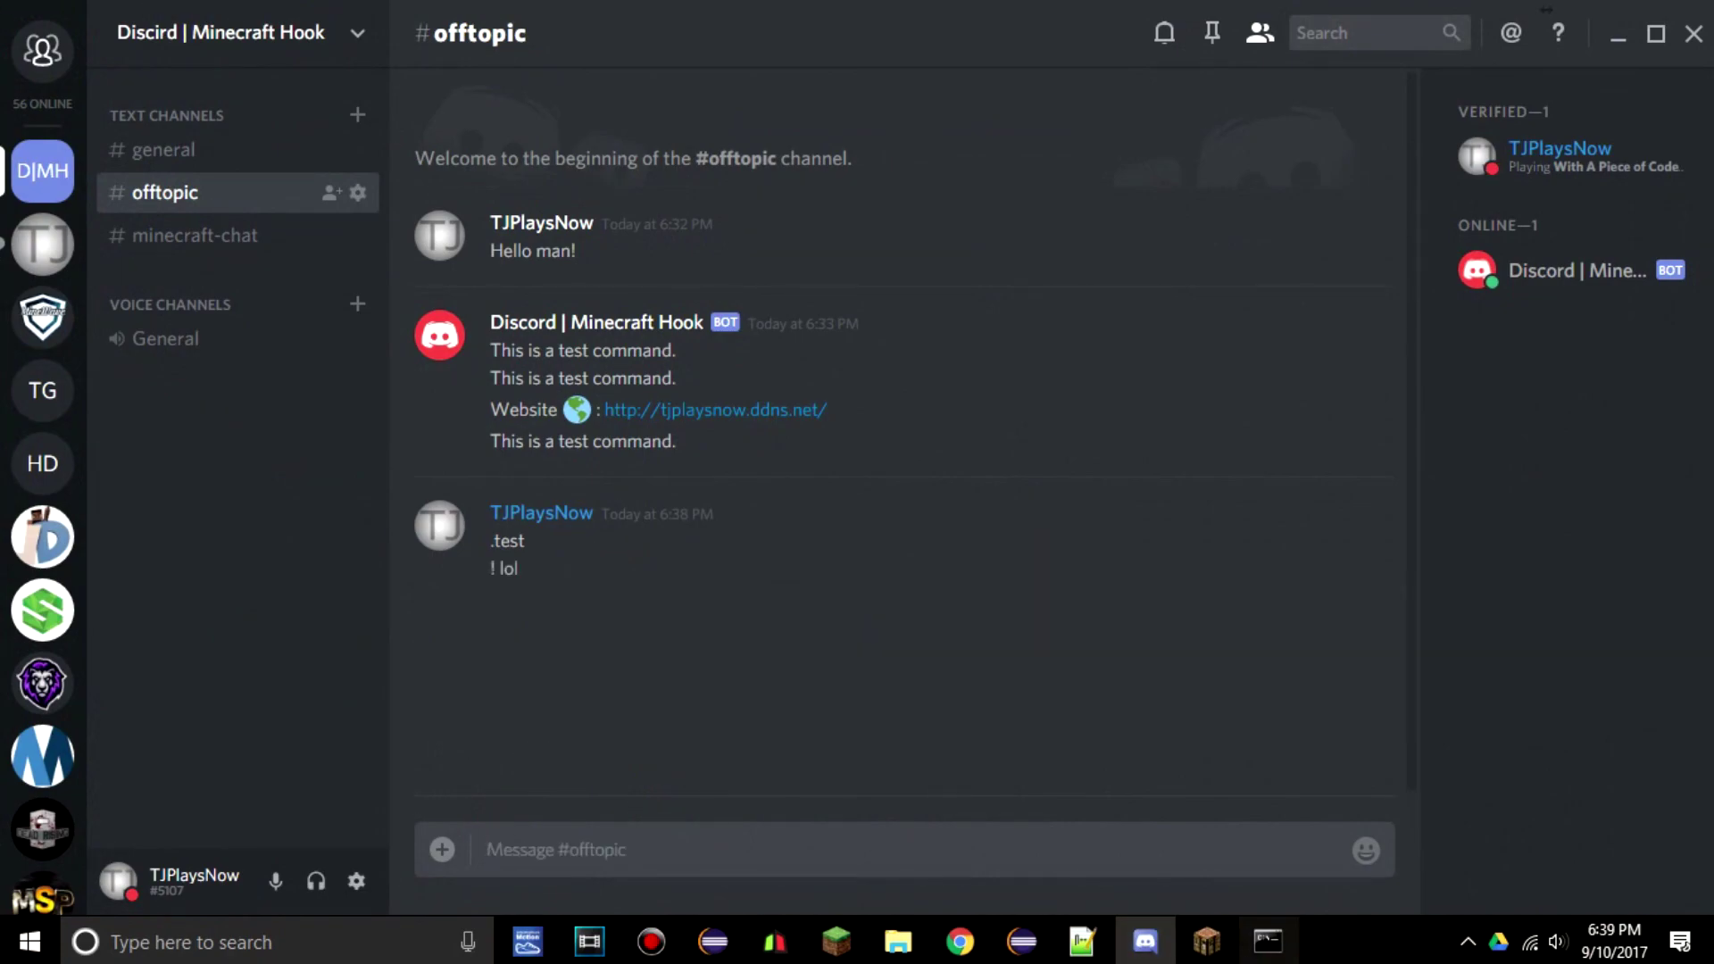
click(1268, 941)
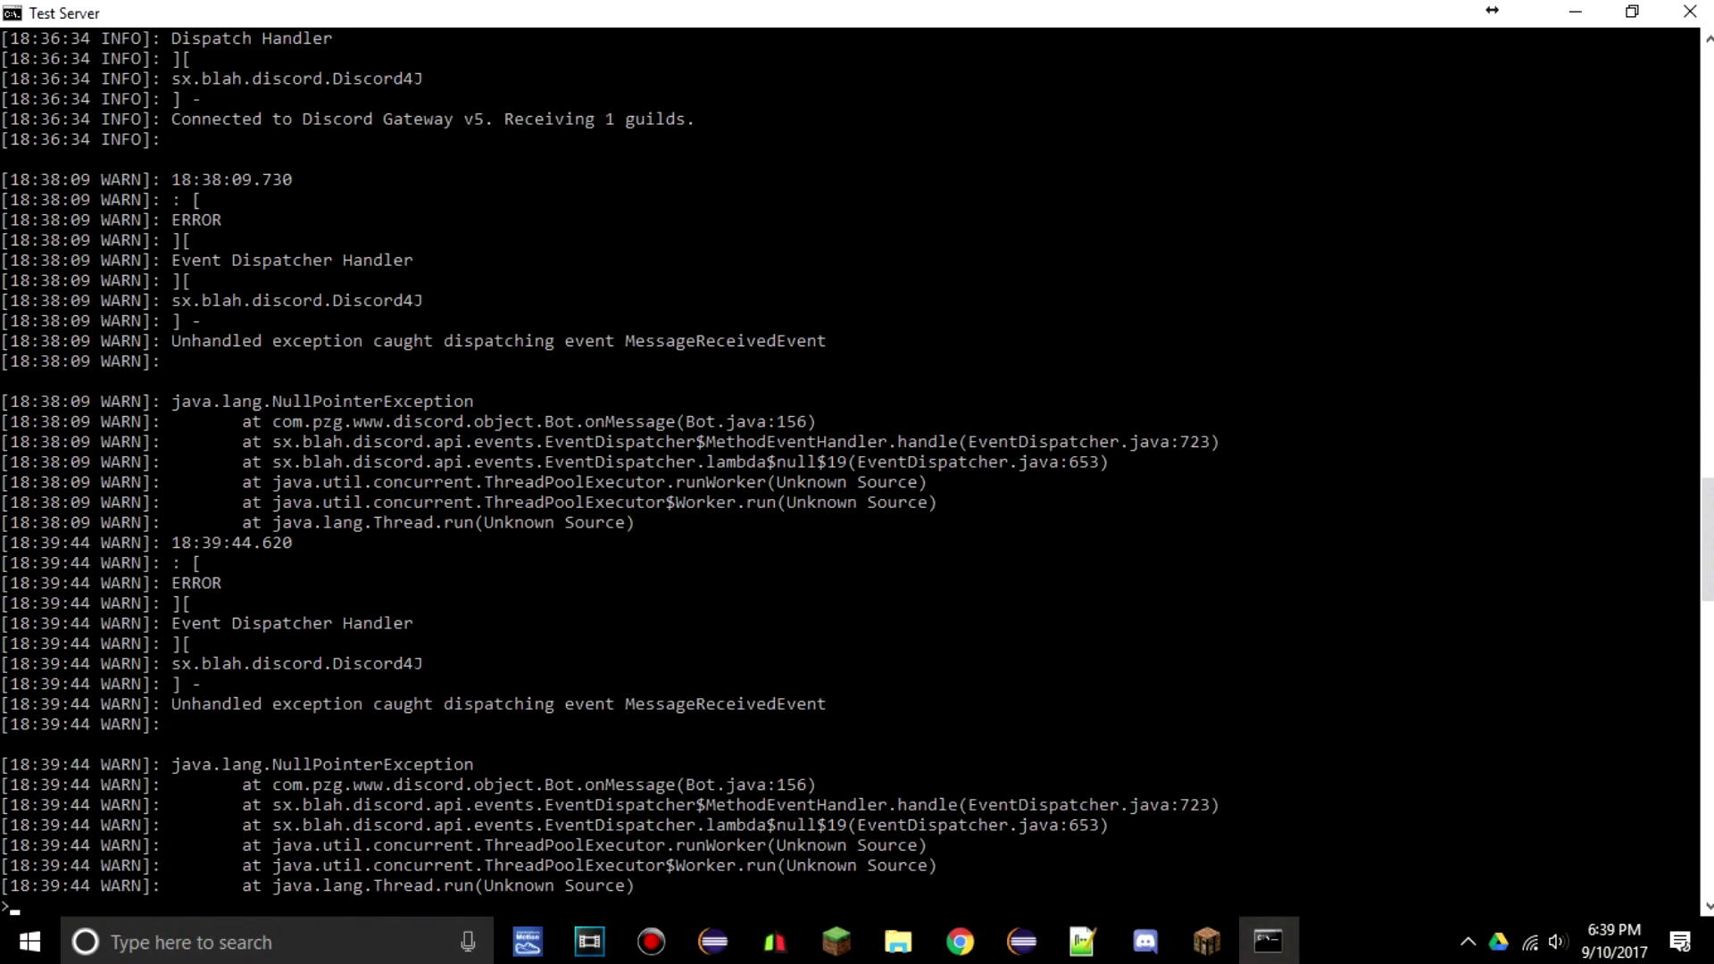
click(1145, 941)
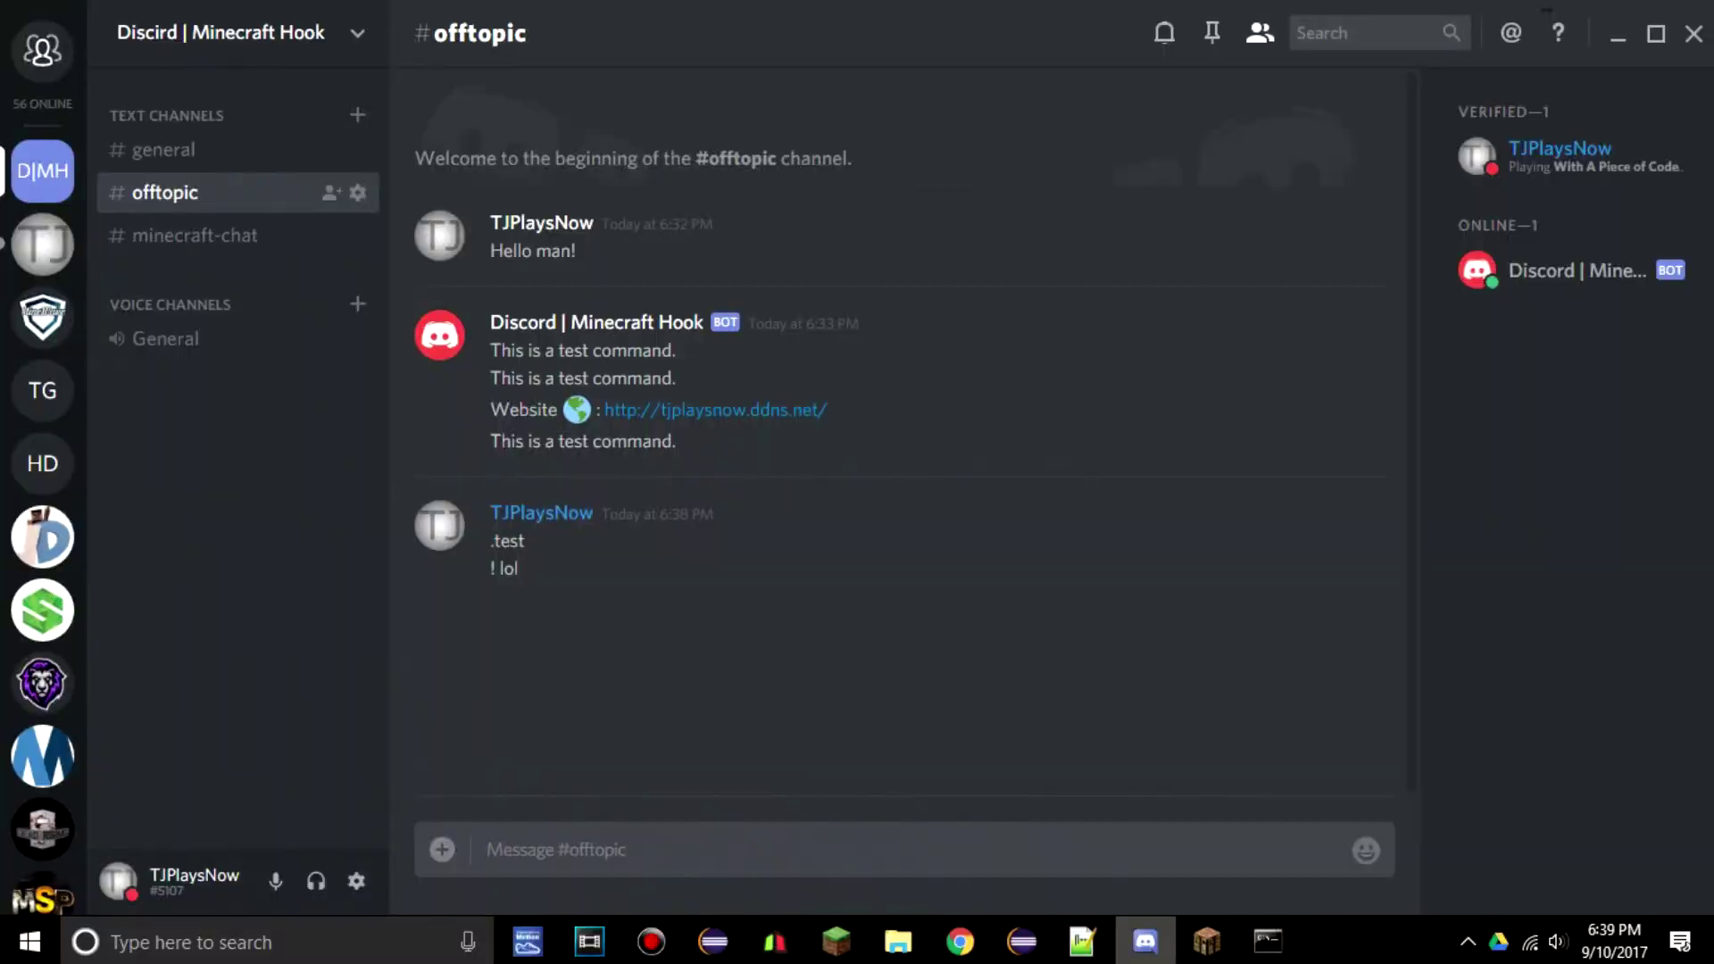